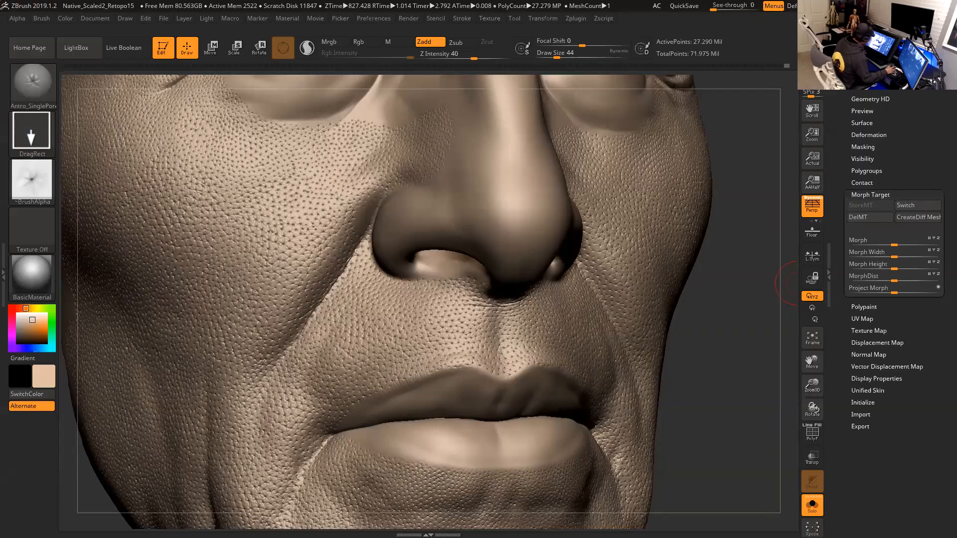
# - Switch to the course welcome letter in the browser and scroll to the Reference Online Material links
pyautogui.hotkey('alt', 'Tab')
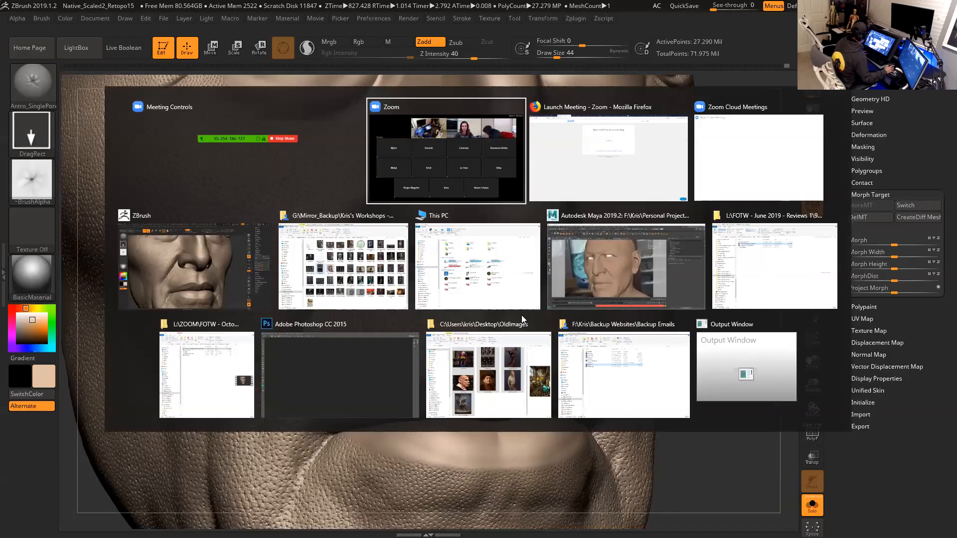
pyautogui.hotkey('alt', 'Tab')
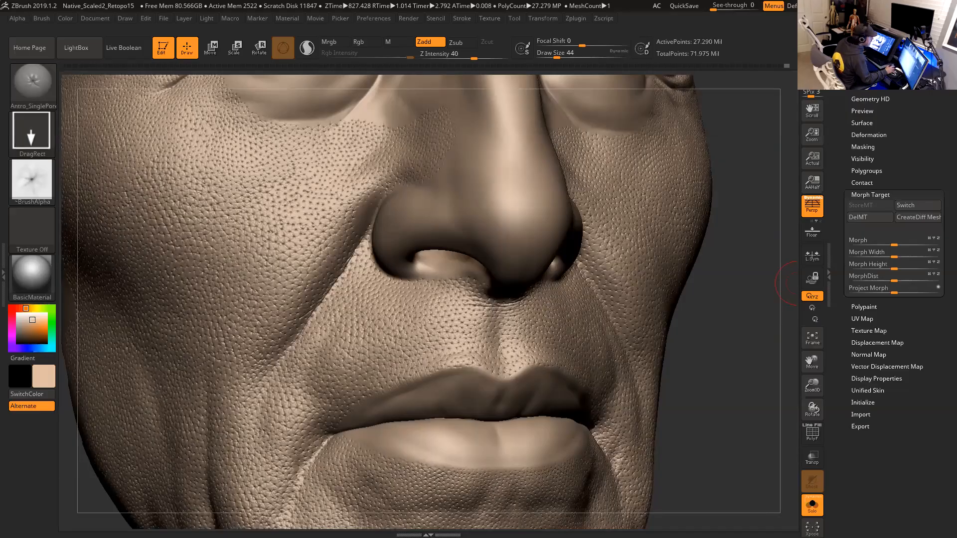
pyautogui.moveTo(956, 35); pyautogui.dragTo(689, 34)
pyautogui.click(754, 37)
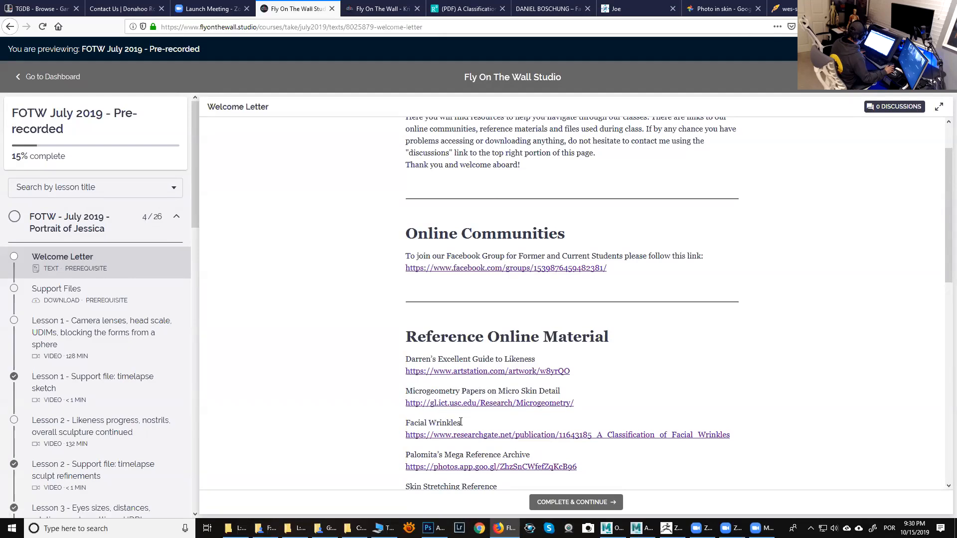
pyautogui.scroll(-2, 462, 420)
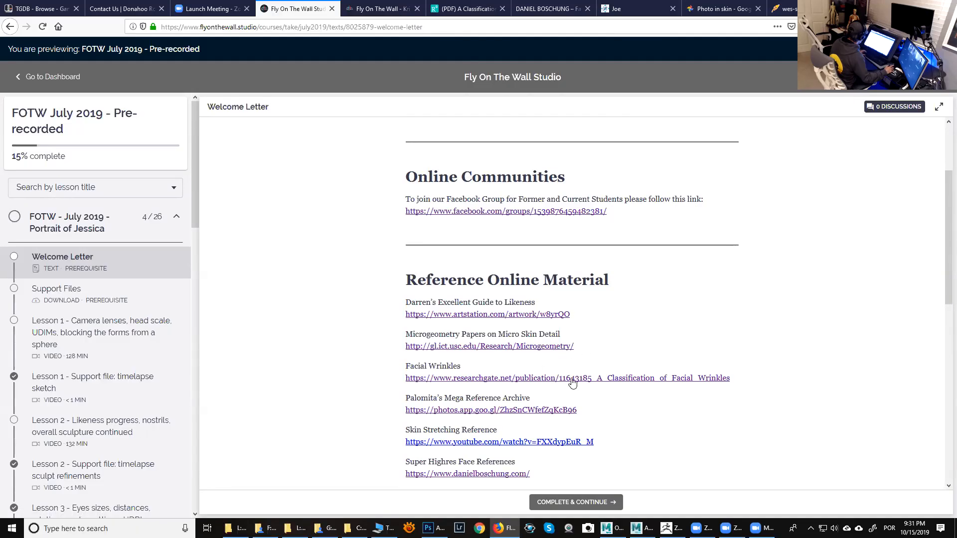
# - Open the Microgeometry Papers link and scroll through the facial microgeometry research page
pyautogui.click(535, 347)
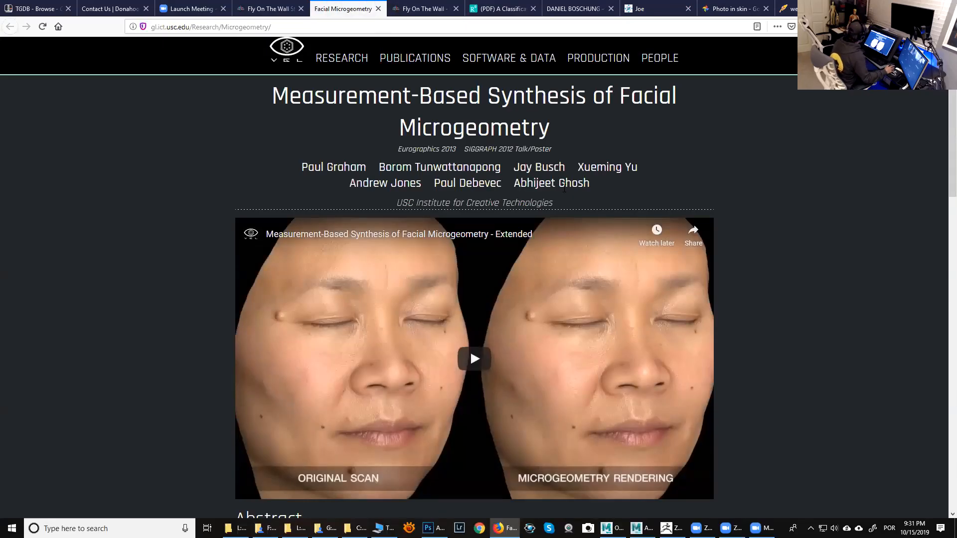
pyautogui.scroll(-1, 555, 209)
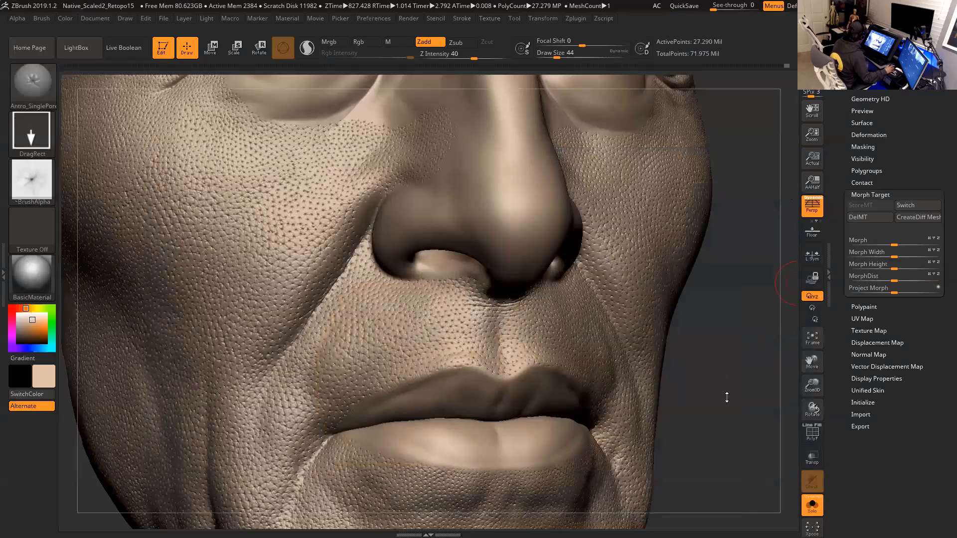
# - Orbit around the sculpted face to examine the skin pore detail on cheeks, nose, mouth and eyes
pyautogui.moveTo(727, 397)
pyautogui.mouseDown()
pyautogui.moveTo(727, 410)
pyautogui.moveTo(748, 311)
pyautogui.moveTo(760, 391)
pyautogui.moveTo(722, 363)
pyautogui.moveTo(696, 308)
pyautogui.mouseUp()
pyautogui.keyDown('alt'); pyautogui.moveTo(746, 286); pyautogui.dragTo(735, 401); pyautogui.keyUp('alt')
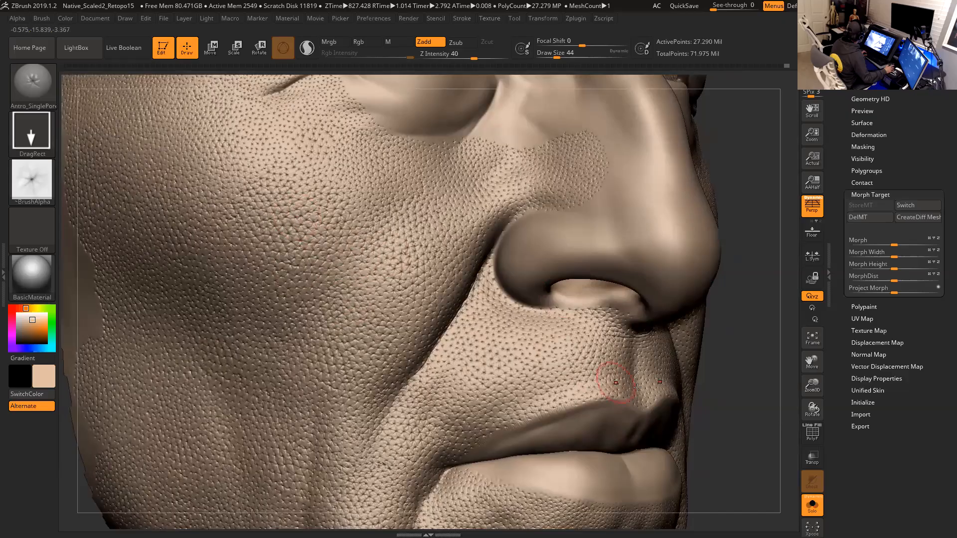
pyautogui.keyDown('alt'); pyautogui.moveTo(737, 385); pyautogui.dragTo(775, 205); pyautogui.keyUp('alt')
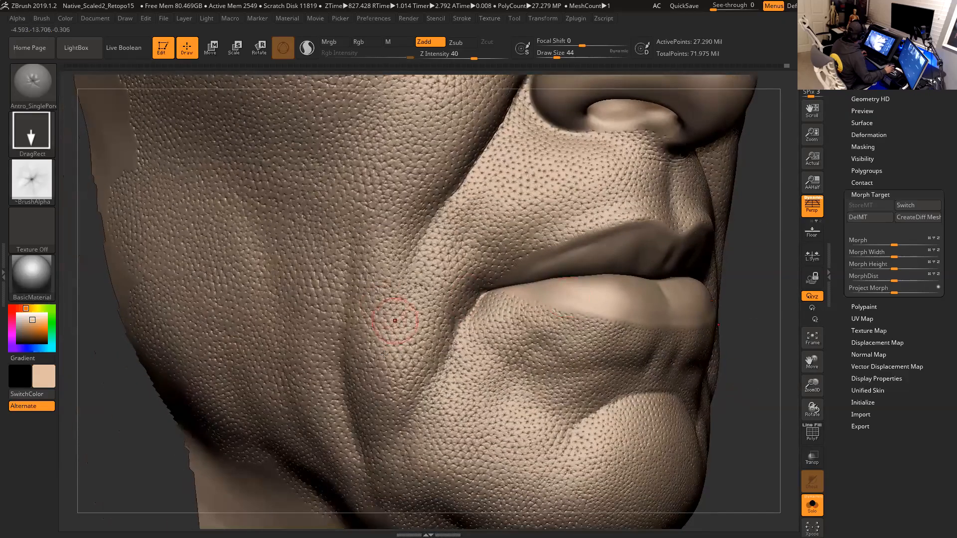
pyautogui.moveTo(754, 248)
pyautogui.keyDown('alt'); pyautogui.mouseDown()
pyautogui.moveTo(733, 414)
pyautogui.moveTo(737, 519)
pyautogui.mouseUp(); pyautogui.keyUp('alt')
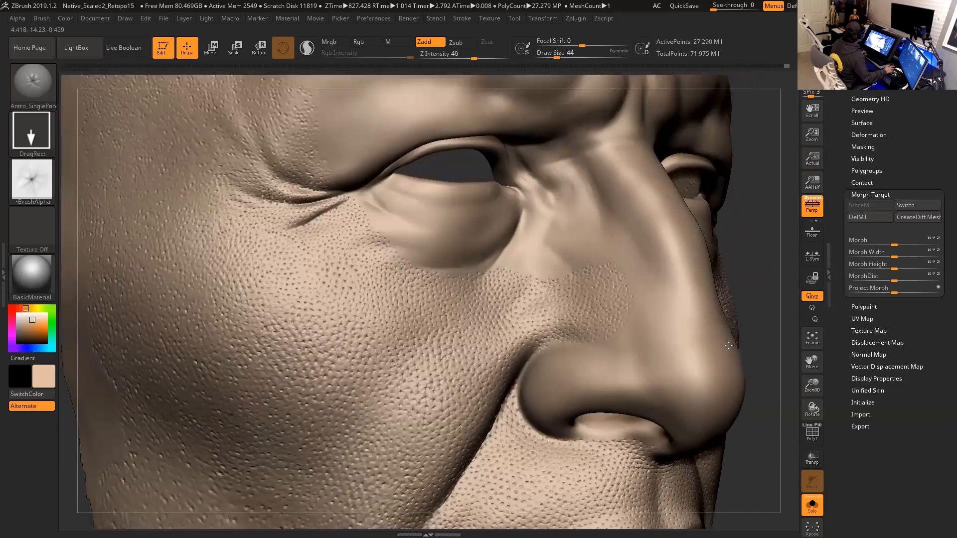
pyautogui.moveTo(755, 215)
pyautogui.keyDown('alt'); pyautogui.mouseDown()
pyautogui.moveTo(774, 296)
pyautogui.moveTo(753, 233)
pyautogui.mouseUp(); pyautogui.keyUp('alt')
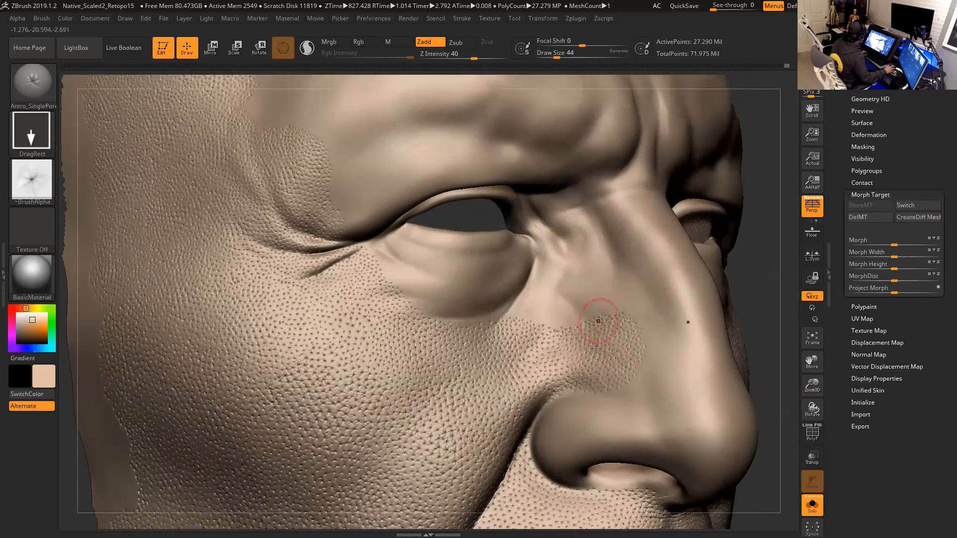
pyautogui.keyDown('alt'); pyautogui.moveTo(761, 362); pyautogui.dragTo(736, 75); pyautogui.keyUp('alt')
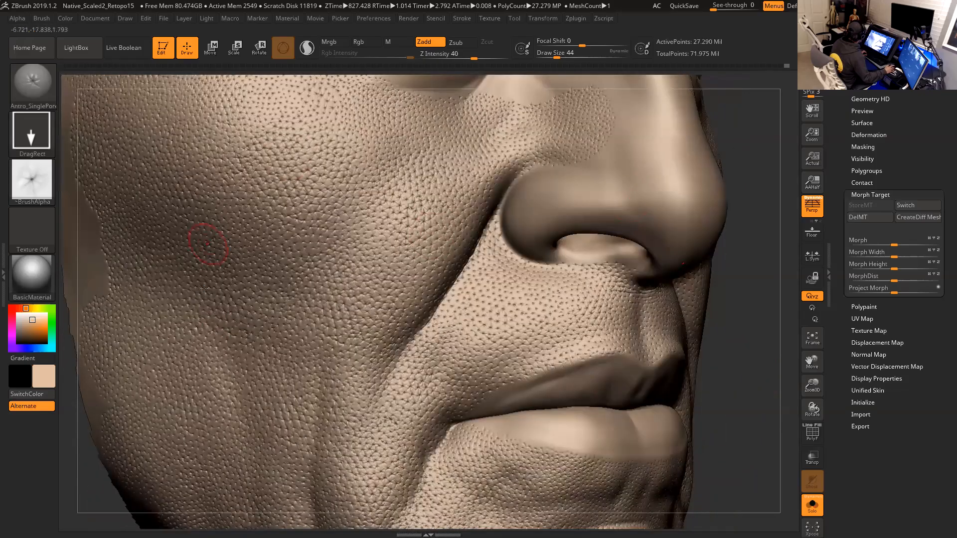
pyautogui.keyDown('alt'); pyautogui.moveTo(732, 387); pyautogui.dragTo(721, 167); pyautogui.keyUp('alt')
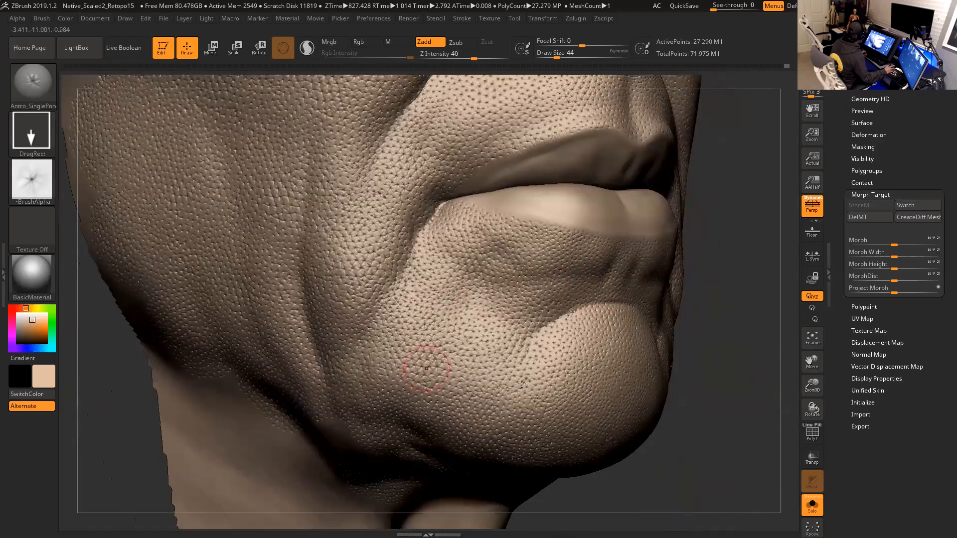
pyautogui.moveTo(734, 365)
pyautogui.mouseDown()
pyautogui.moveTo(656, 370)
pyautogui.moveTo(759, 412)
pyautogui.moveTo(703, 399)
pyautogui.mouseUp()
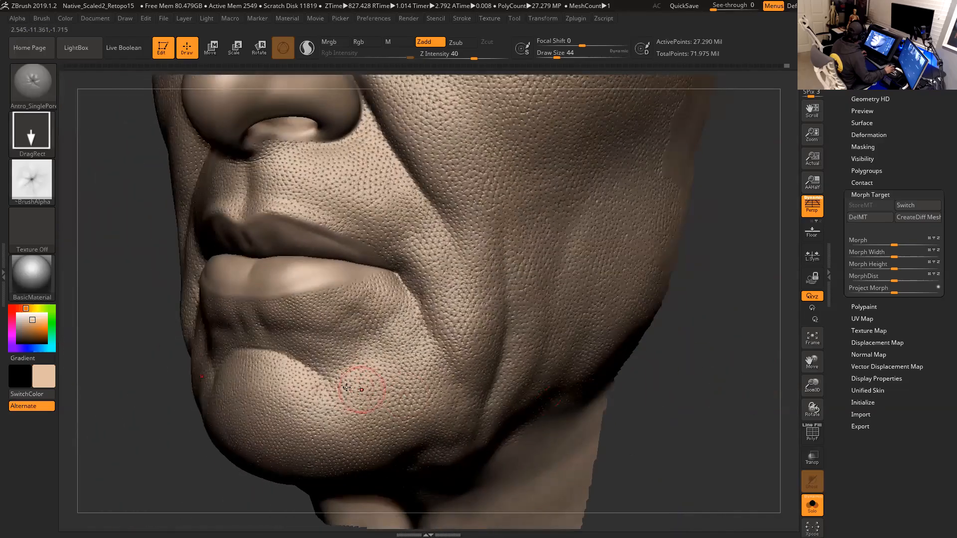
pyautogui.moveTo(698, 335); pyautogui.dragTo(658, 372)
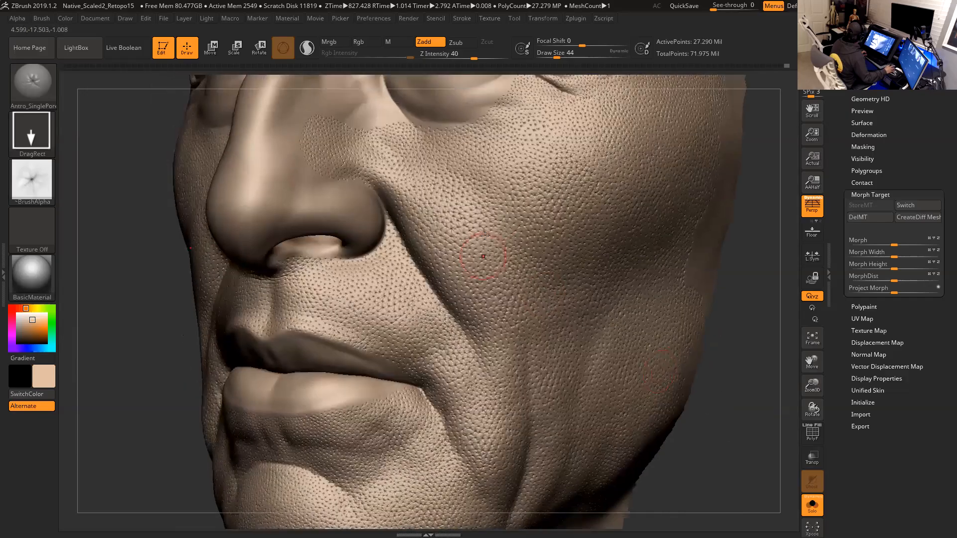
pyautogui.moveTo(730, 354)
pyautogui.mouseDown()
pyautogui.moveTo(713, 359)
pyautogui.moveTo(541, 224)
pyautogui.mouseUp()
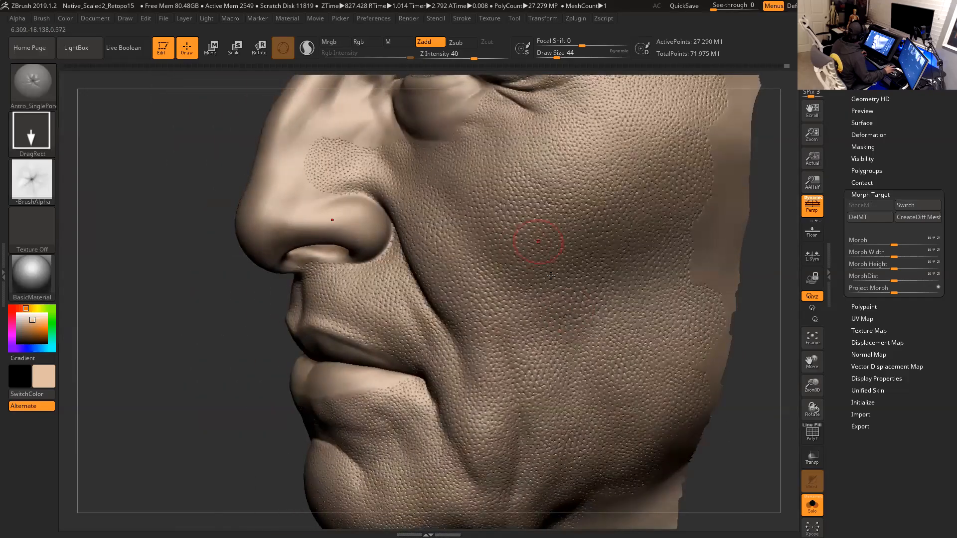
pyautogui.moveTo(223, 452)
pyautogui.mouseDown()
pyautogui.moveTo(184, 375)
pyautogui.moveTo(219, 355)
pyautogui.moveTo(254, 361)
pyautogui.mouseUp()
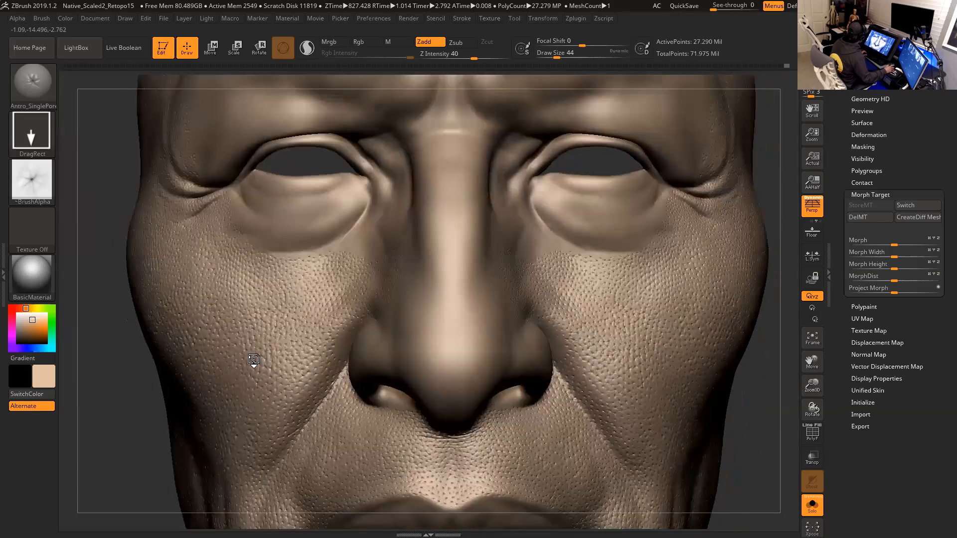
pyautogui.moveTo(766, 410)
pyautogui.mouseDown()
pyautogui.moveTo(787, 413)
pyautogui.moveTo(744, 363)
pyautogui.moveTo(739, 333)
pyautogui.moveTo(751, 382)
pyautogui.mouseUp()
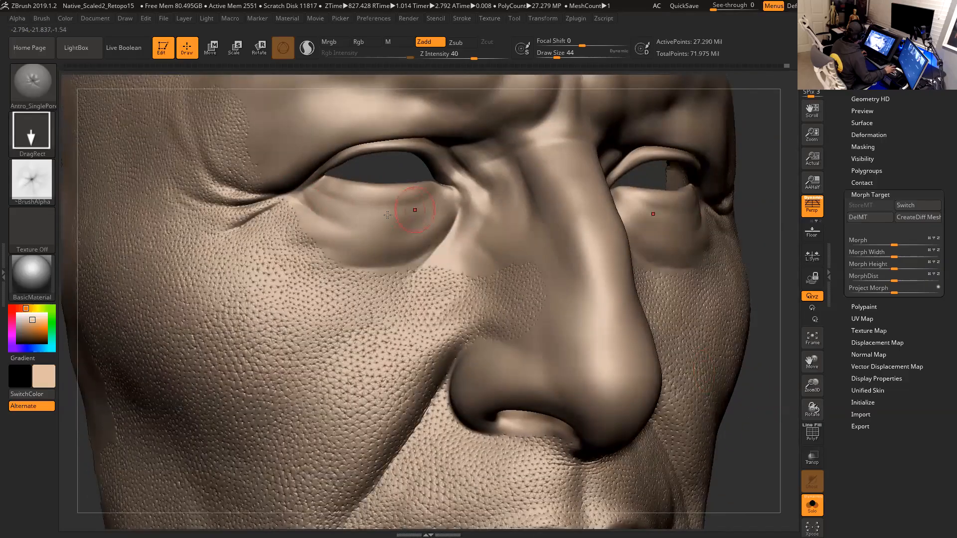
pyautogui.moveTo(774, 360)
pyautogui.mouseDown()
pyautogui.moveTo(731, 366)
pyautogui.moveTo(721, 312)
pyautogui.mouseUp()
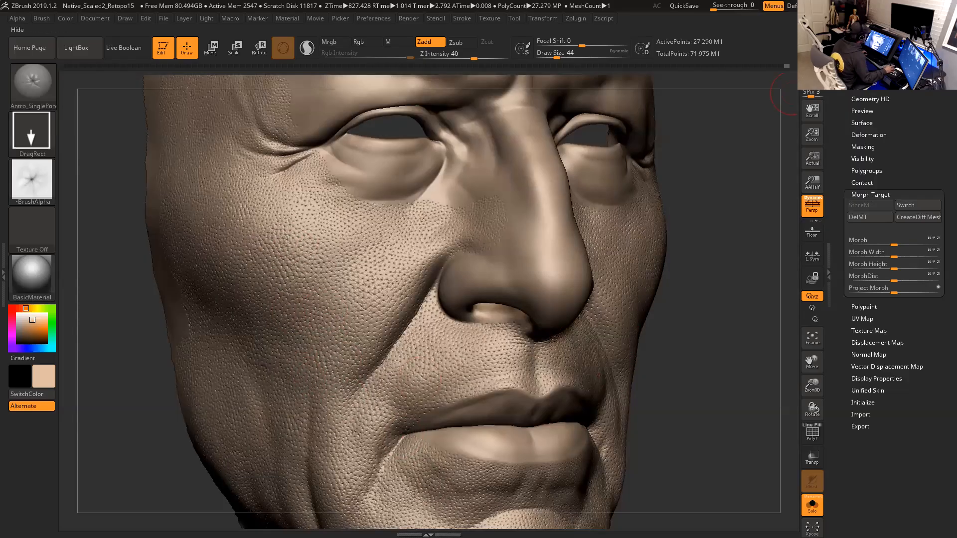
# - Return to the browser's Classification of Facial Wrinkles paper and open its periorbital lines figure
pyautogui.click(928, 6)
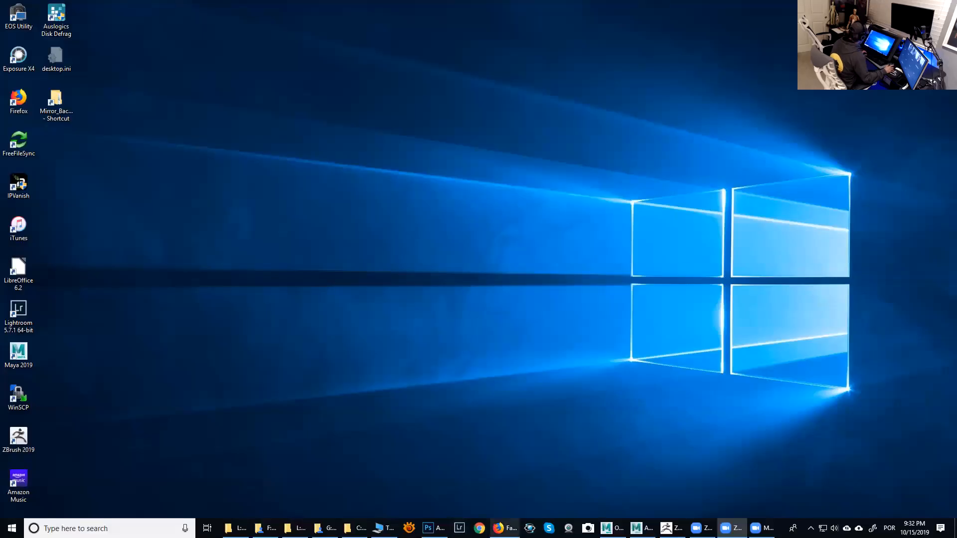
pyautogui.click(504, 528)
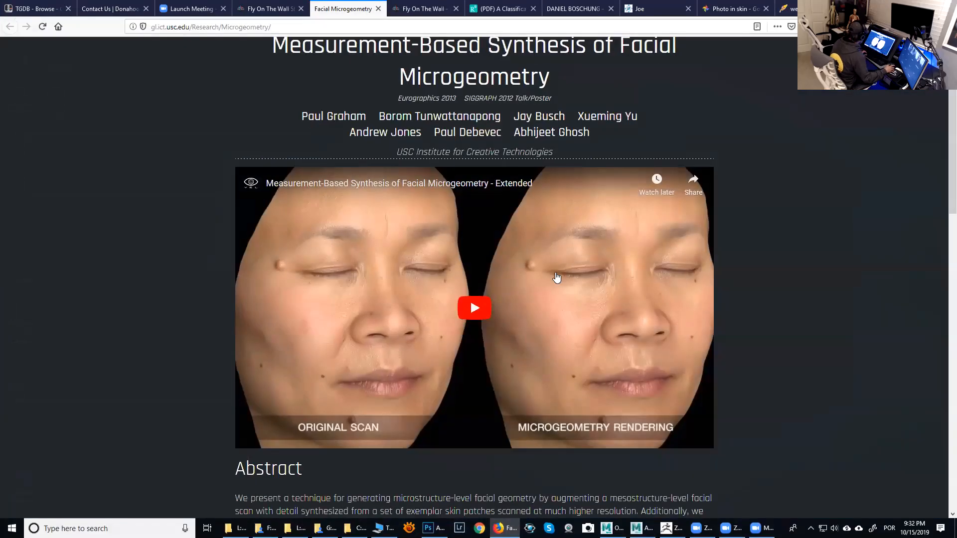
pyautogui.click(500, 9)
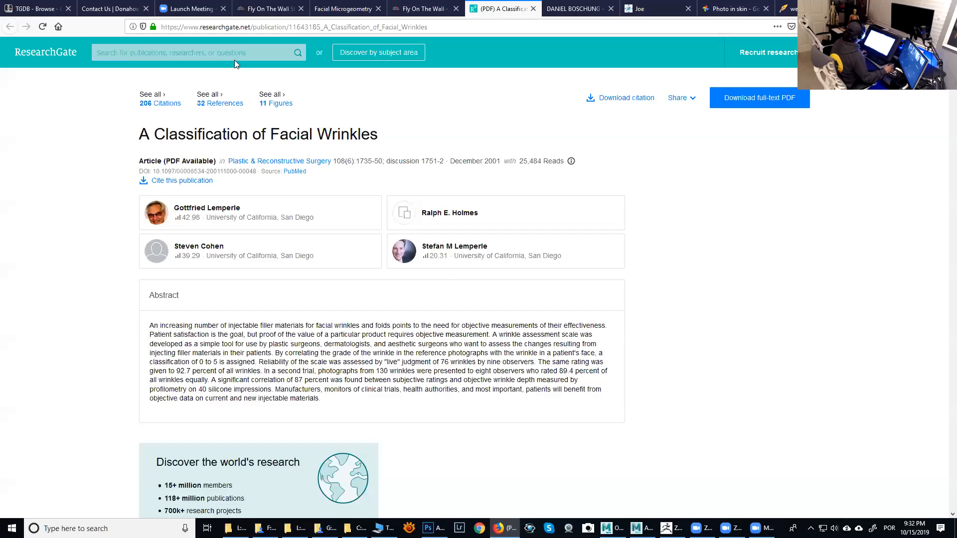
pyautogui.scroll(-6, 383, 262)
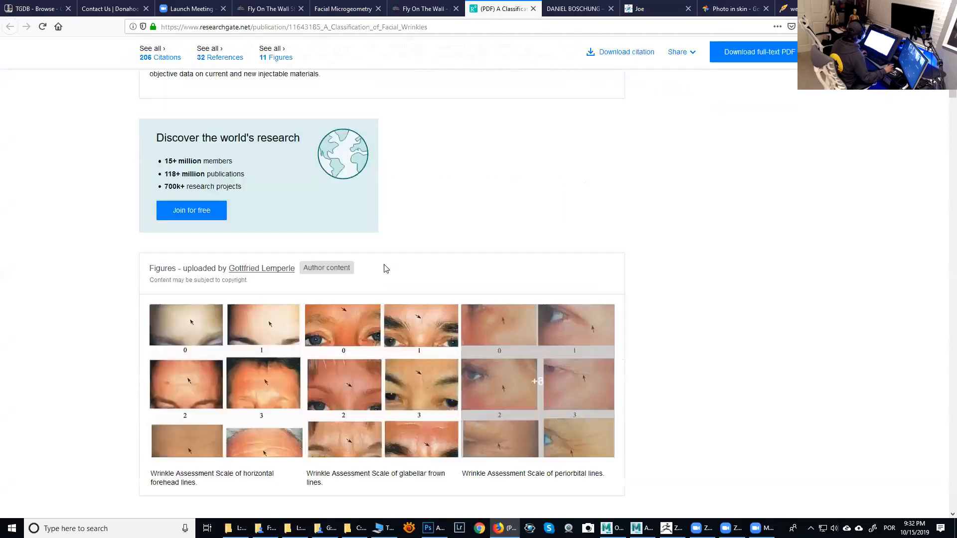
pyautogui.scroll(-2, 386, 269)
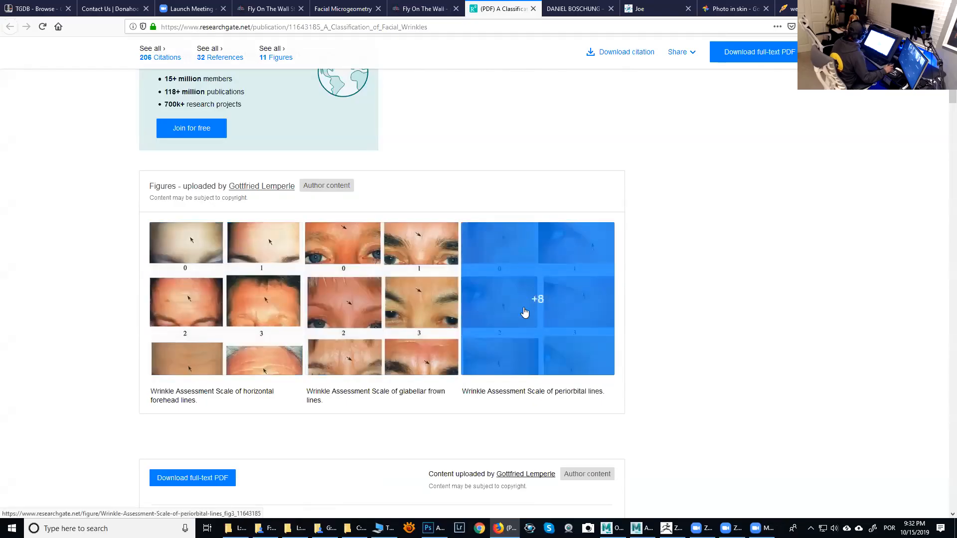
pyautogui.click(511, 315)
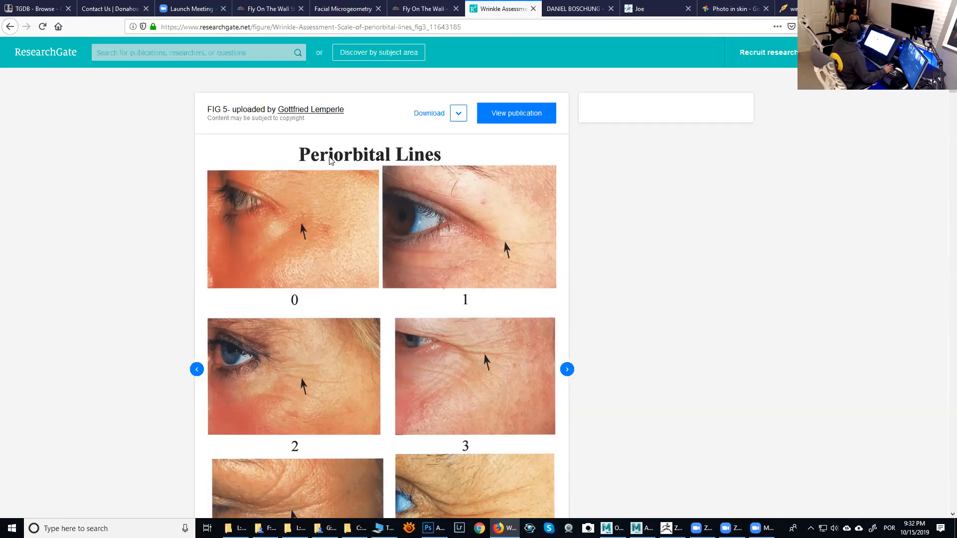
# - Browse the periorbital wrinkle grades and open the glabellar frown lines figure
pyautogui.scroll(-3, 441, 291)
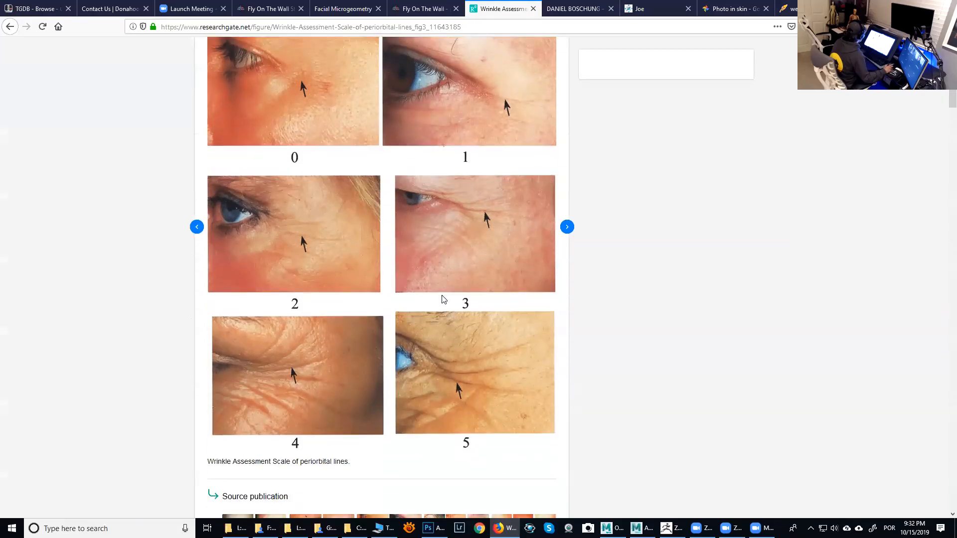
pyautogui.scroll(3, 488, 362)
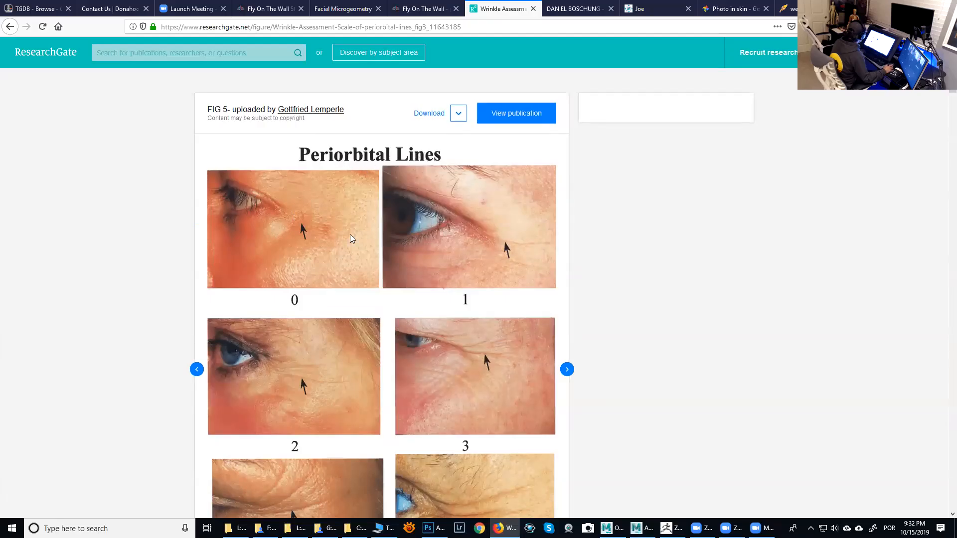
pyautogui.scroll(-5, 464, 372)
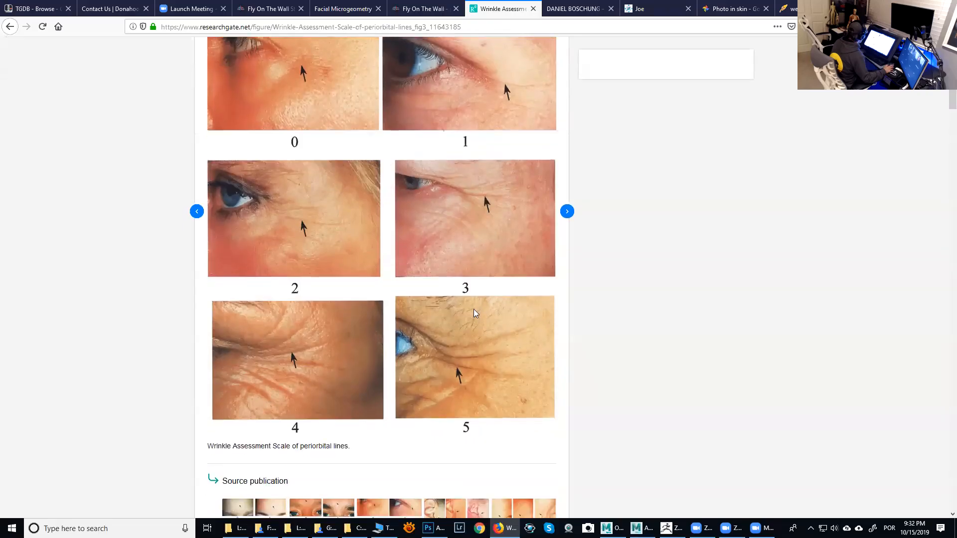
pyautogui.scroll(-2, 338, 293)
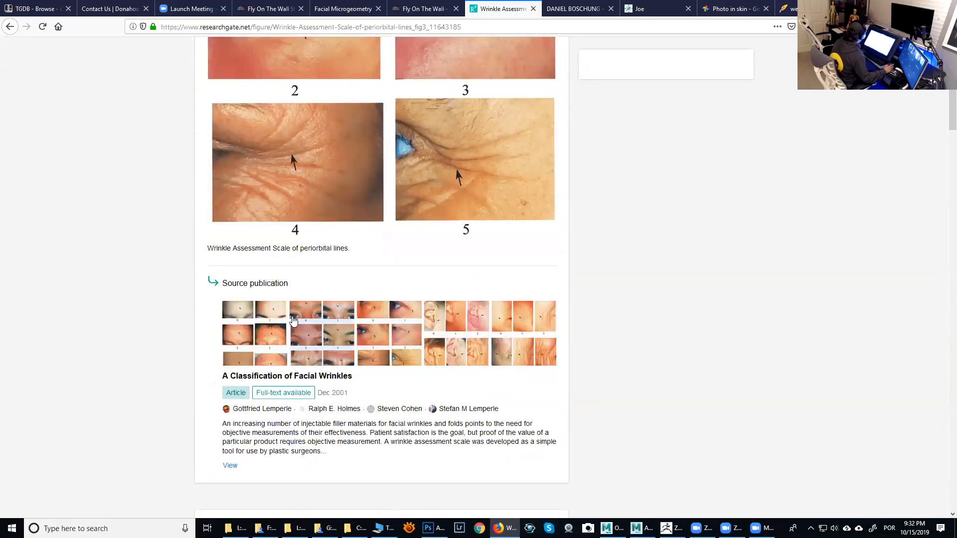
pyautogui.click(326, 324)
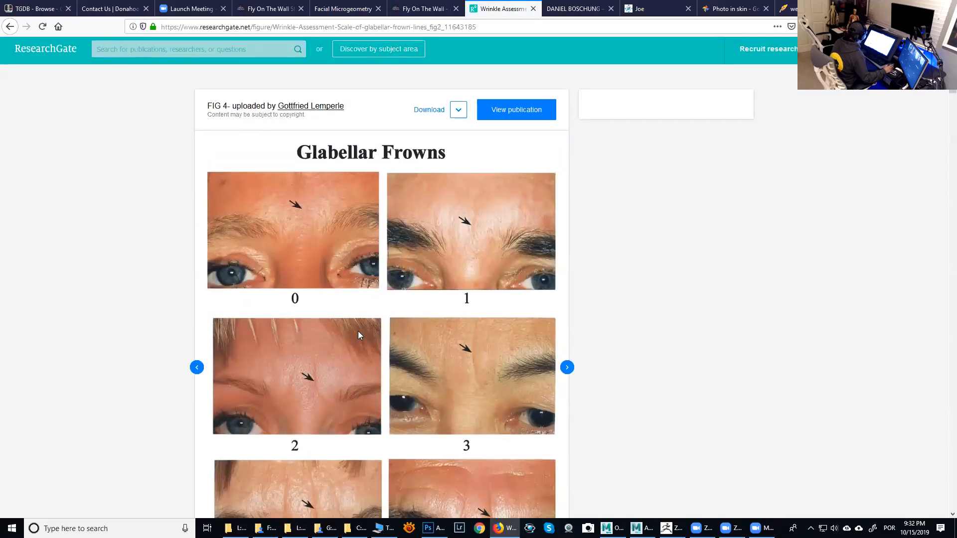
# - Open the glabellar frowns figure image on its own page
pyautogui.scroll(-5, 468, 249)
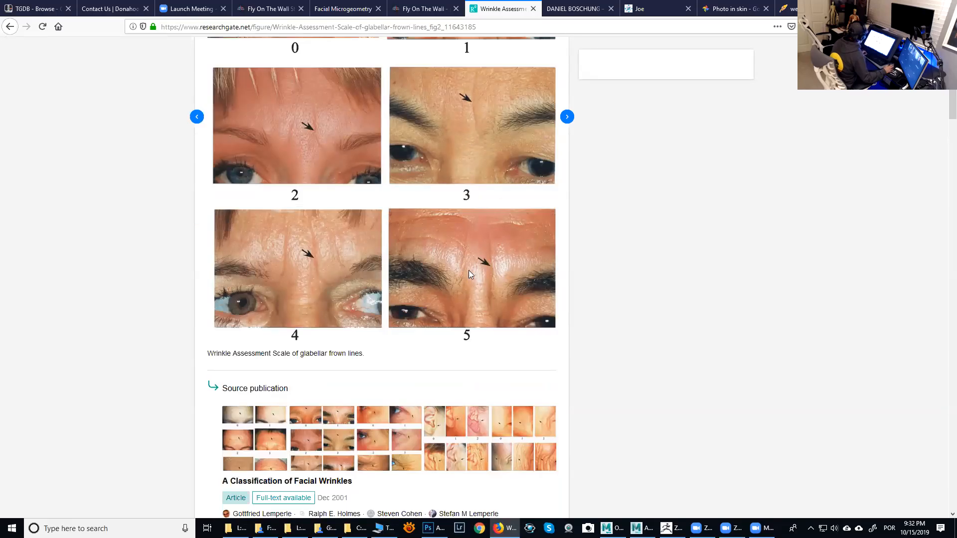
pyautogui.keyDown('ctrl'); pyautogui.scroll(1, 473, 270); pyautogui.keyUp('ctrl')
pyautogui.rightClick(485, 289)
pyautogui.click(505, 297)
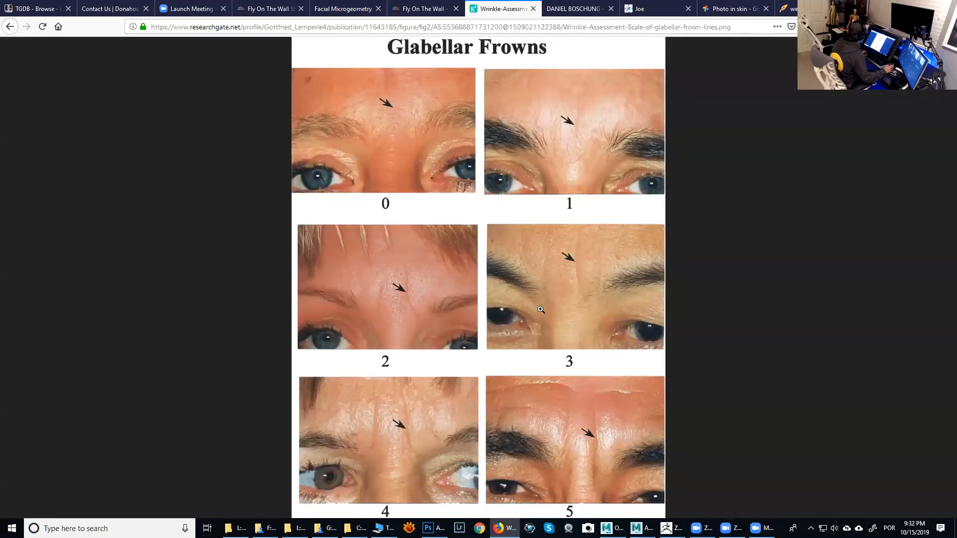
# - Zoom into the glabellar frowns image and scroll through its wrinkle grades
pyautogui.click(569, 383)
pyautogui.keyDown('ctrl'); pyautogui.scroll(-1, 571, 391); pyautogui.keyUp('ctrl')
pyautogui.keyDown('ctrl'); pyautogui.scroll(5, 572, 386); pyautogui.keyUp('ctrl')
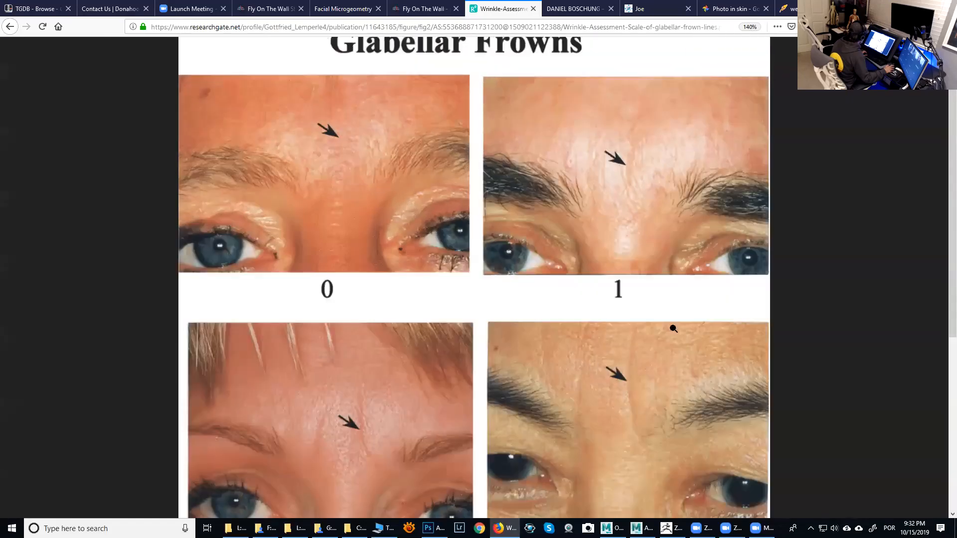
pyautogui.scroll(-5, 938, 425)
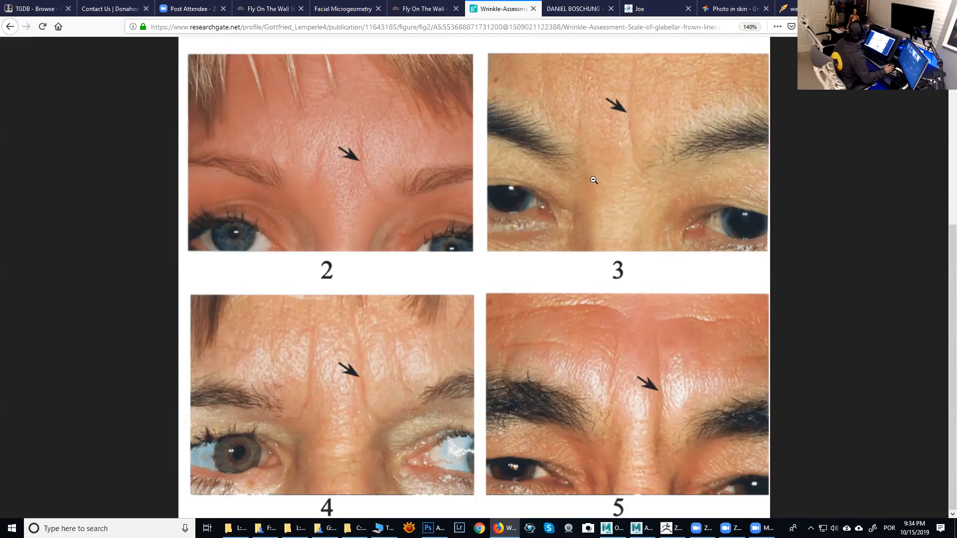
pyautogui.scroll(6, 943, 289)
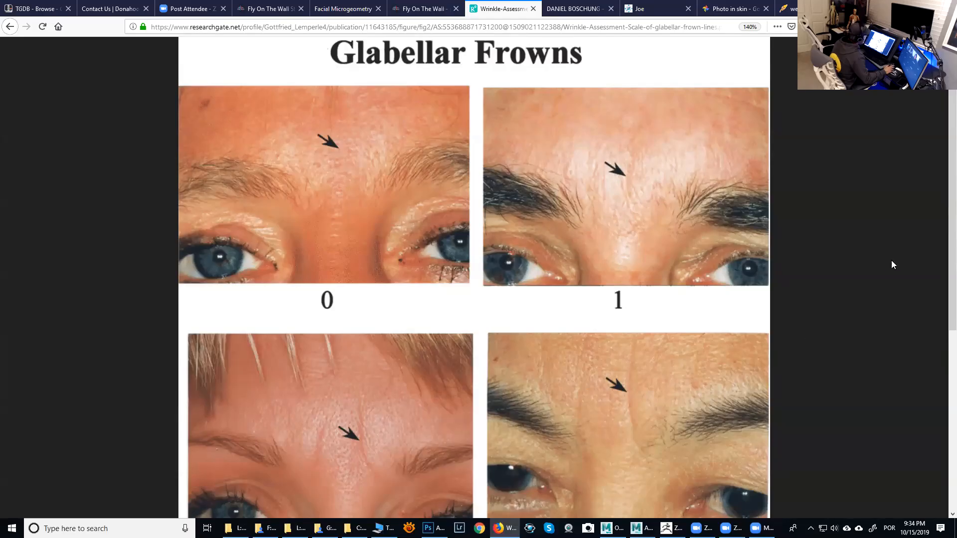
pyautogui.scroll(-5, 943, 260)
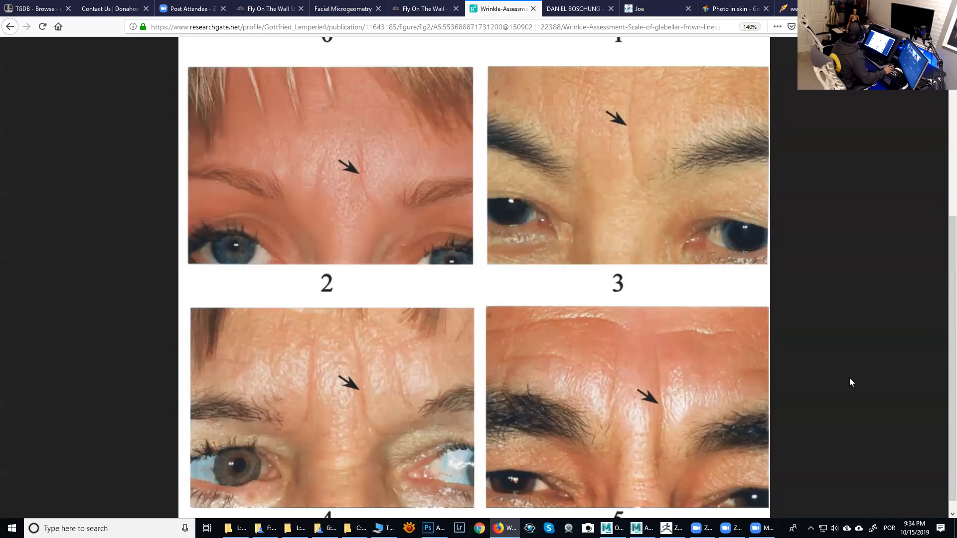
# - Return from the glabellar frowns image to its figure page and open the cheek folds figure from the source publication
pyautogui.scroll(-1, 943, 432)
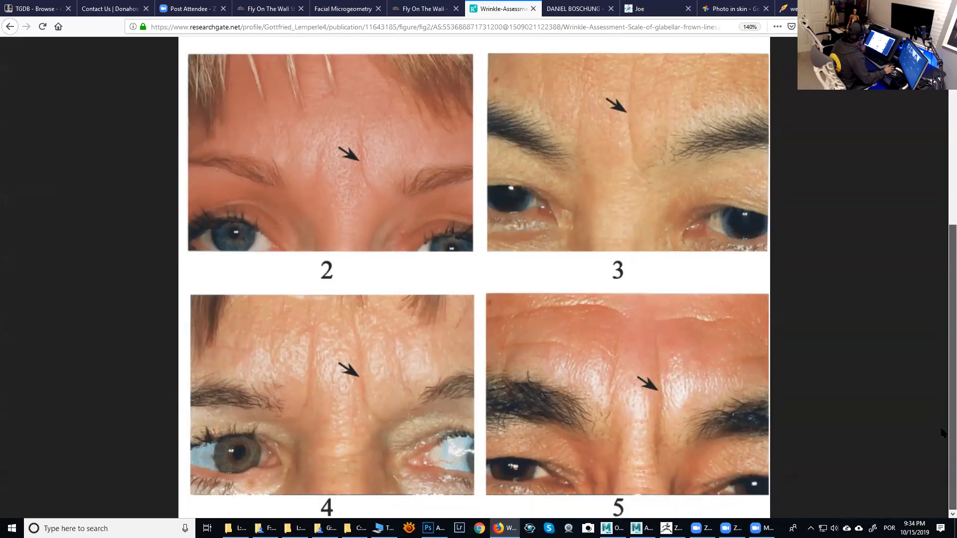
pyautogui.scroll(4, 913, 317)
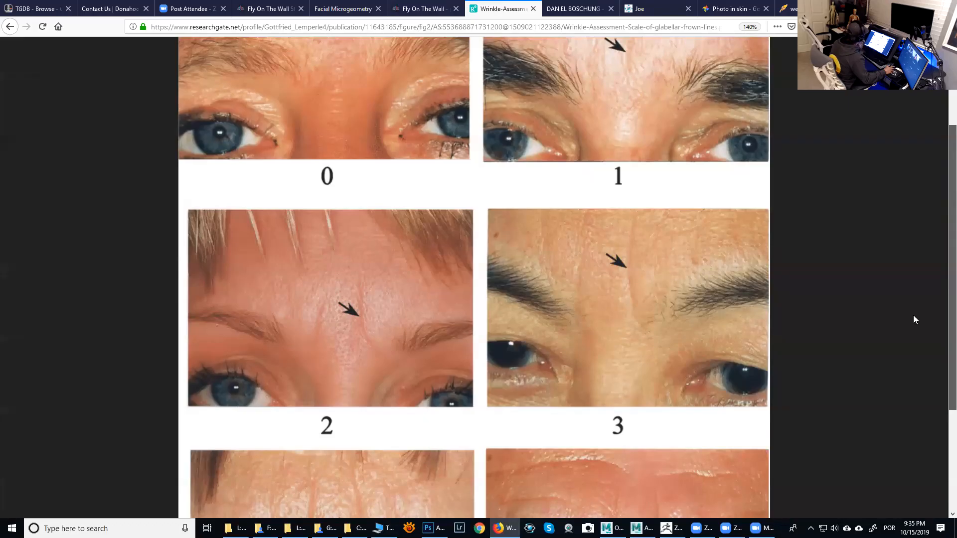
pyautogui.scroll(3, 914, 315)
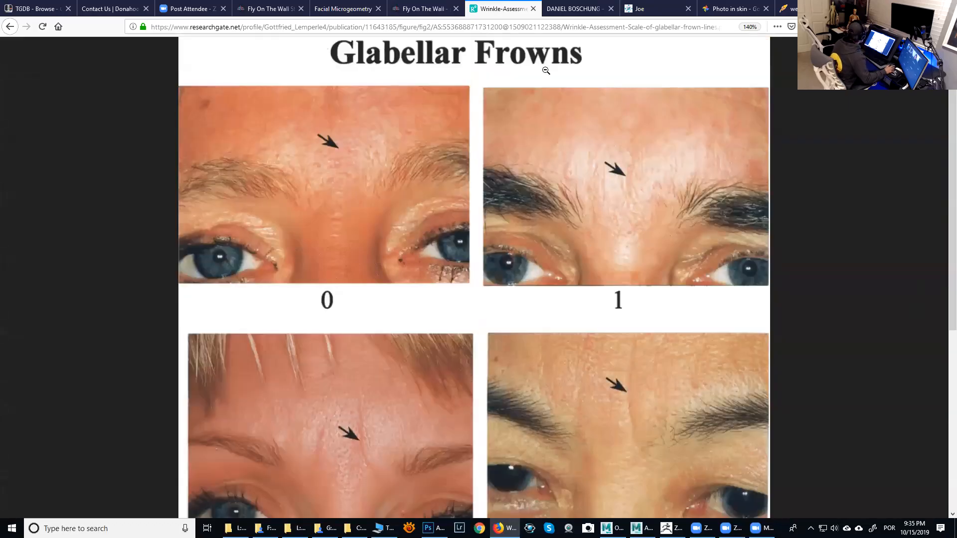
pyautogui.click(9, 28)
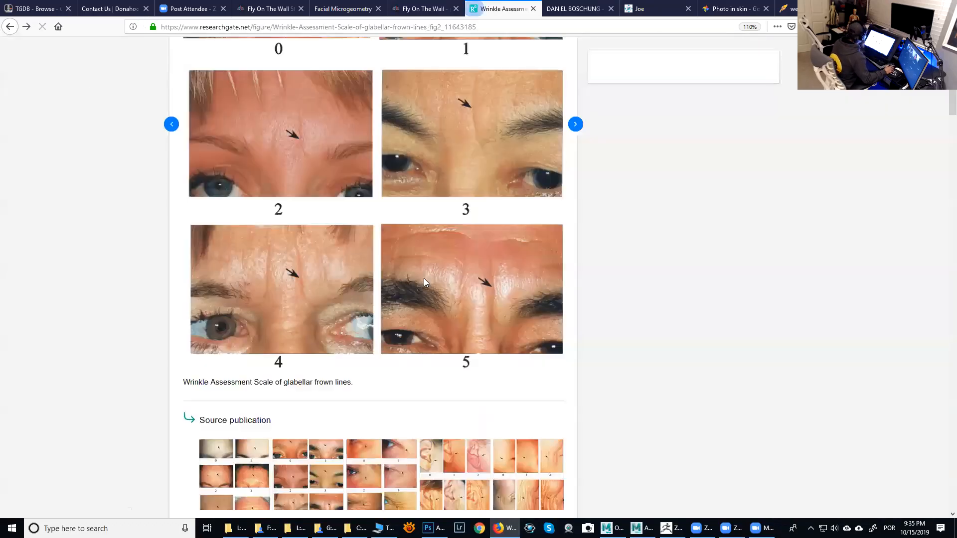
pyautogui.scroll(-3, 449, 290)
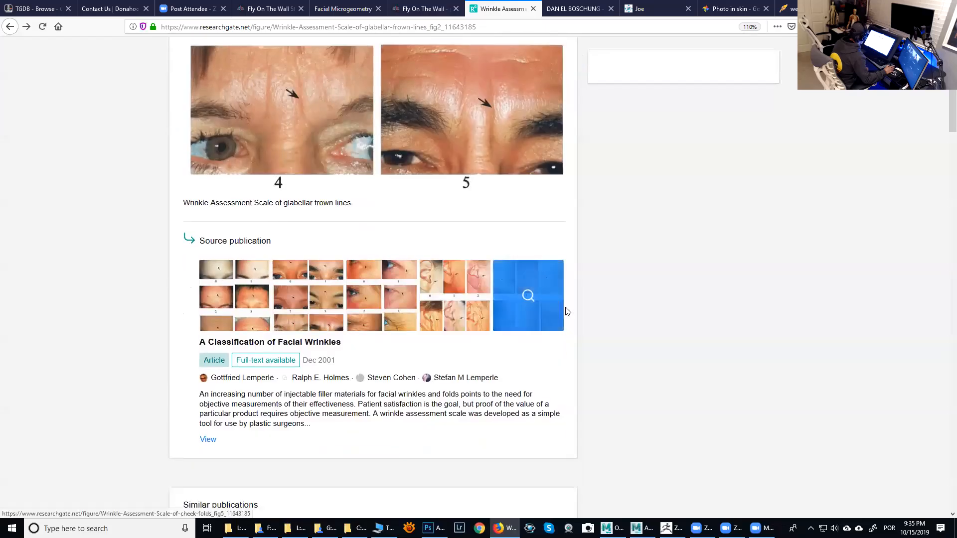
pyautogui.click(548, 321)
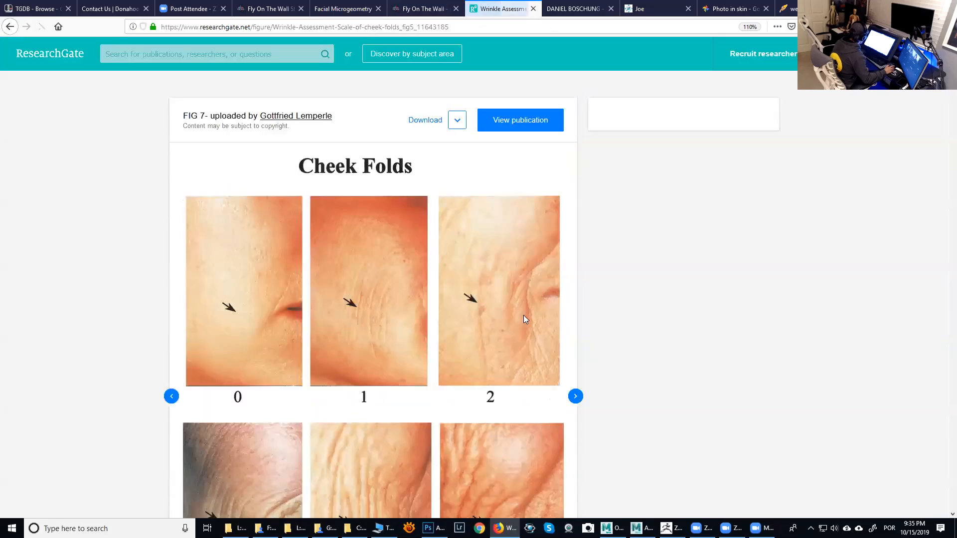
# - Zoom into the cheek folds figure and scroll back and forth through its wrinkle grades 0 to 5
pyautogui.scroll(-3, 522, 326)
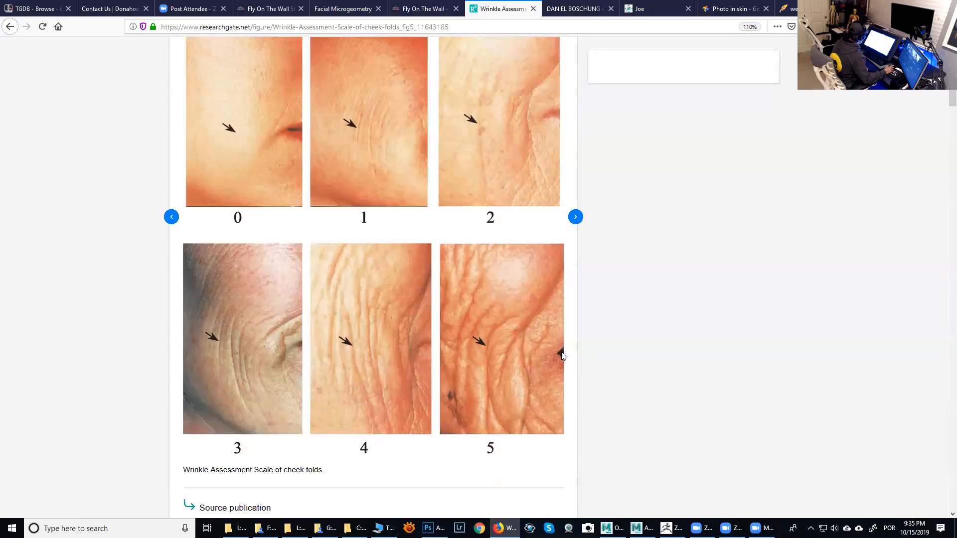
pyautogui.scroll(2, 373, 236)
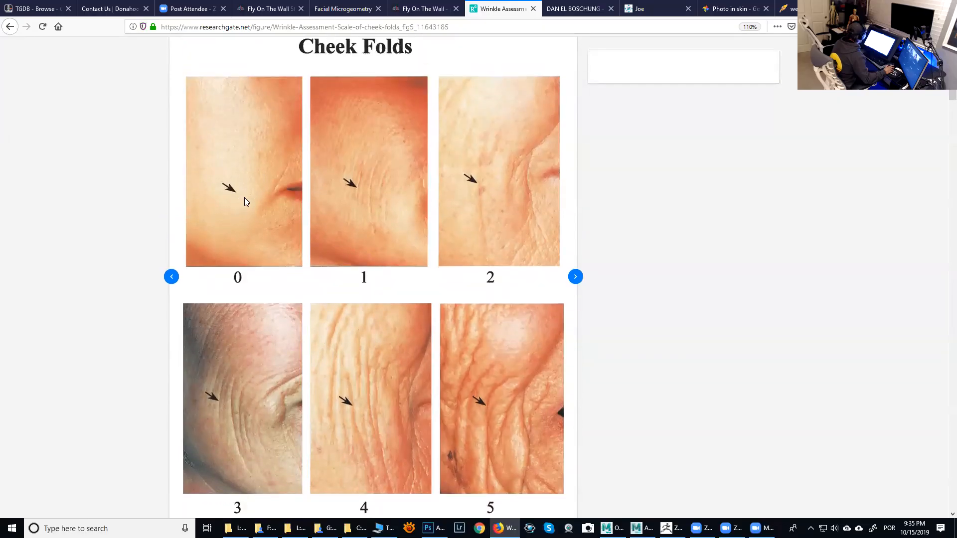
pyautogui.keyDown('ctrl'); pyautogui.scroll(3, 256, 170); pyautogui.keyUp('ctrl')
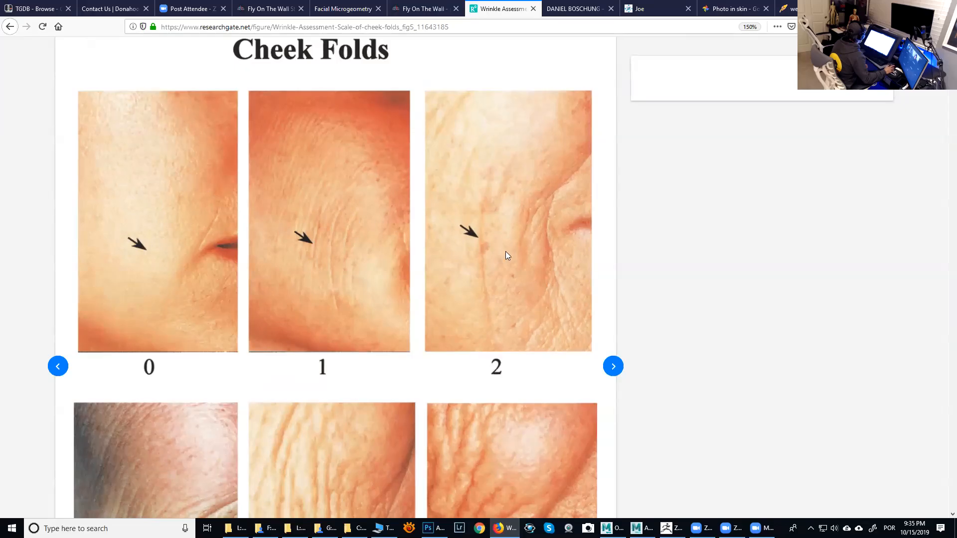
pyautogui.scroll(-3, 509, 259)
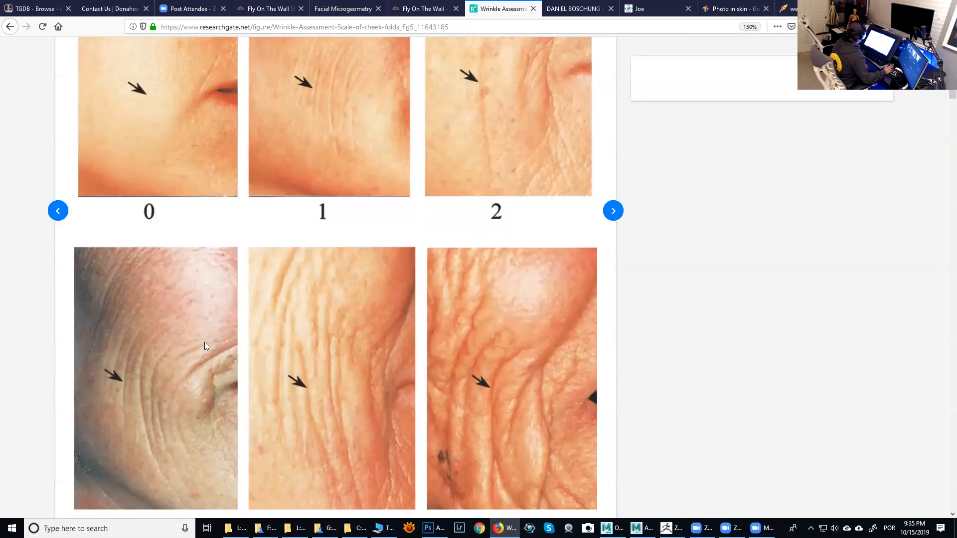
pyautogui.scroll(-3, 205, 342)
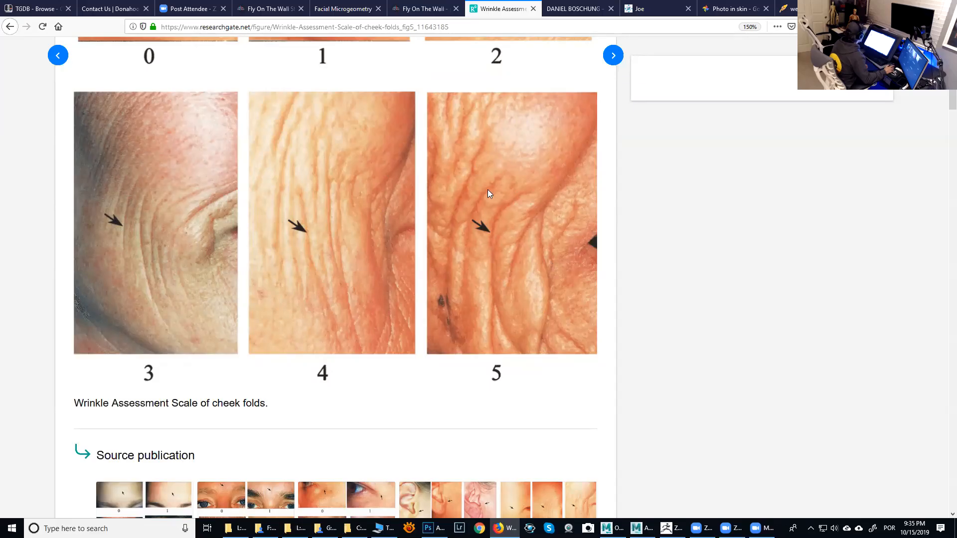
pyautogui.scroll(-3, 486, 233)
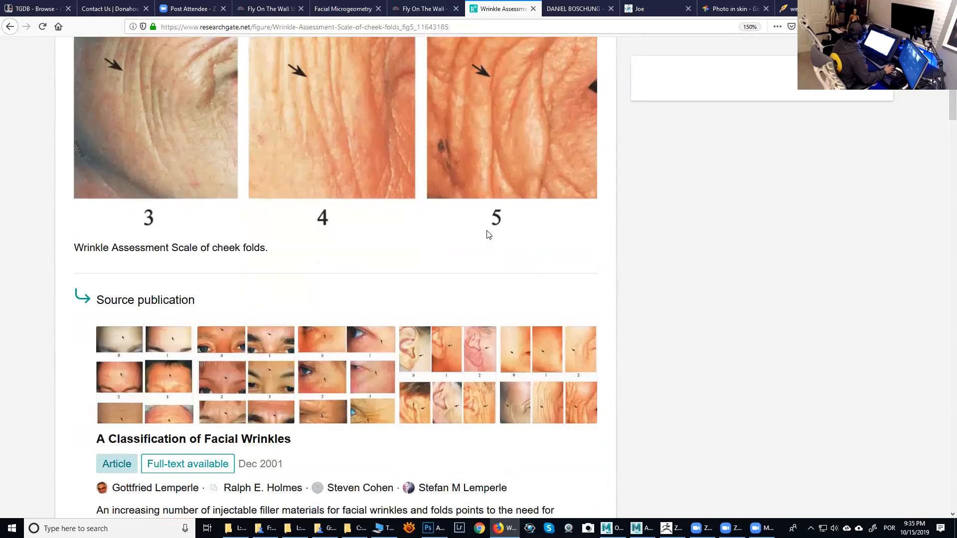
pyautogui.scroll(2, 487, 231)
pyautogui.scroll(3, 493, 204)
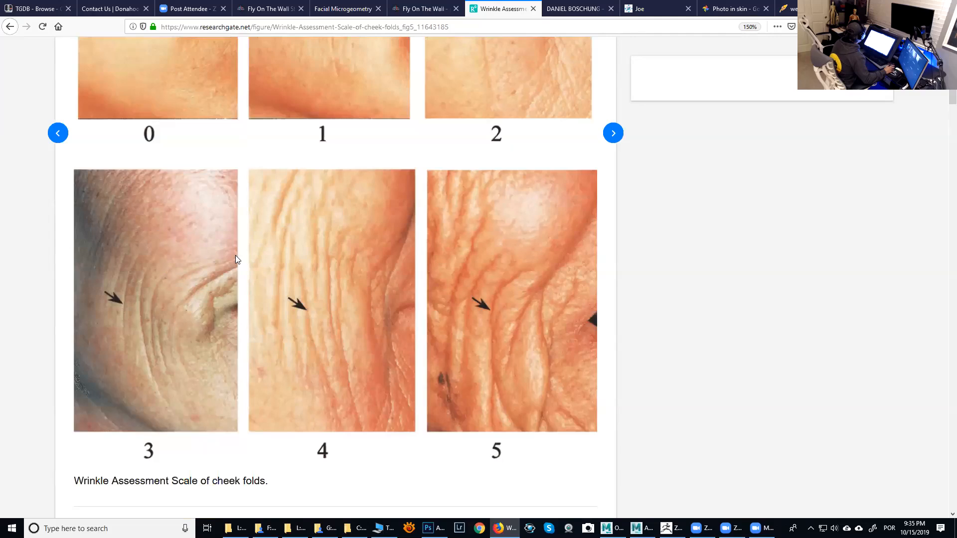
pyautogui.scroll(4, 235, 255)
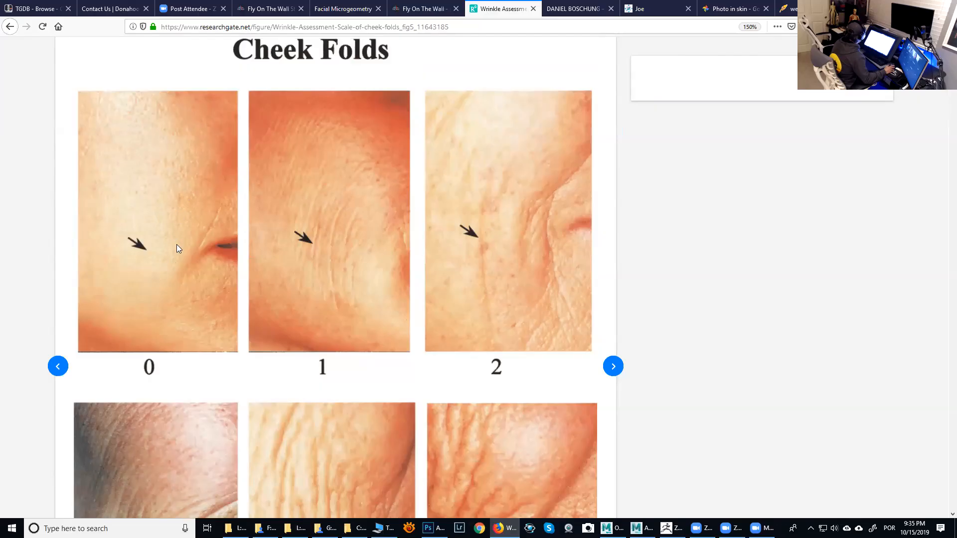
pyautogui.scroll(-2, 180, 264)
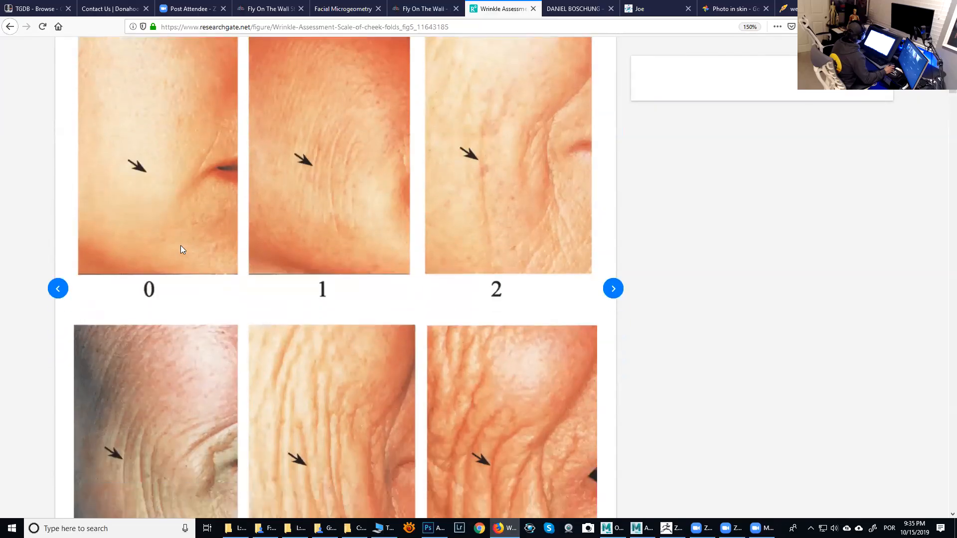
pyautogui.scroll(-2, 396, 183)
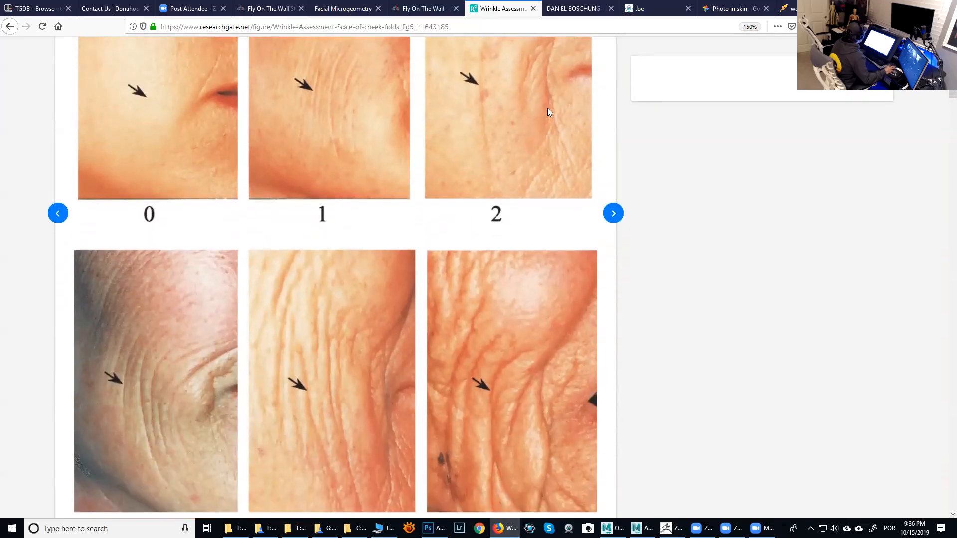
pyautogui.scroll(4, 530, 248)
pyautogui.scroll(-4, 510, 302)
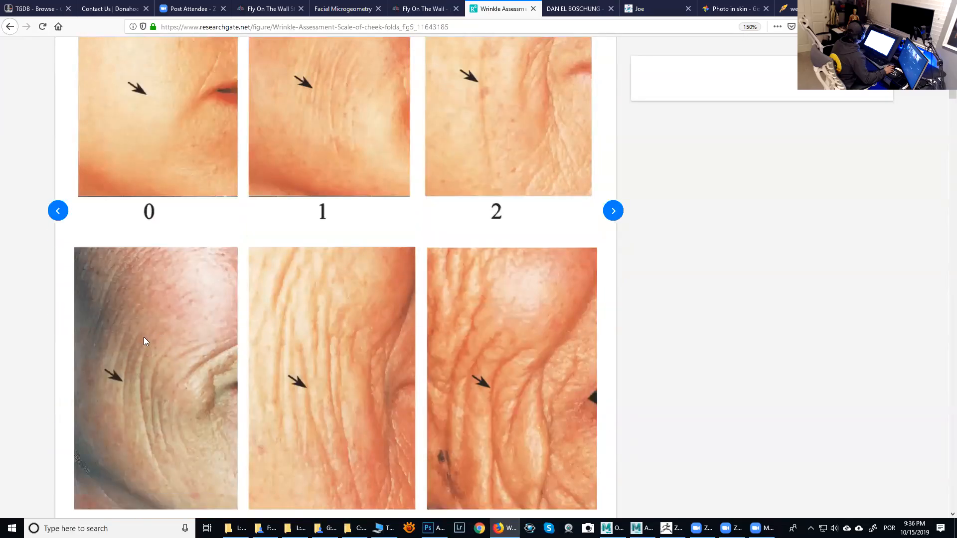
pyautogui.scroll(1, 164, 328)
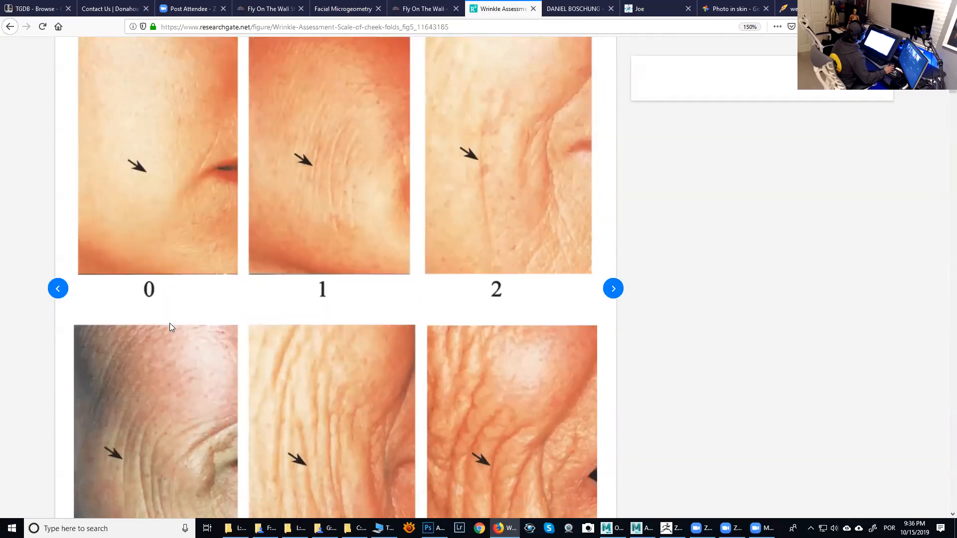
pyautogui.scroll(-3, 171, 328)
pyautogui.scroll(1, 172, 326)
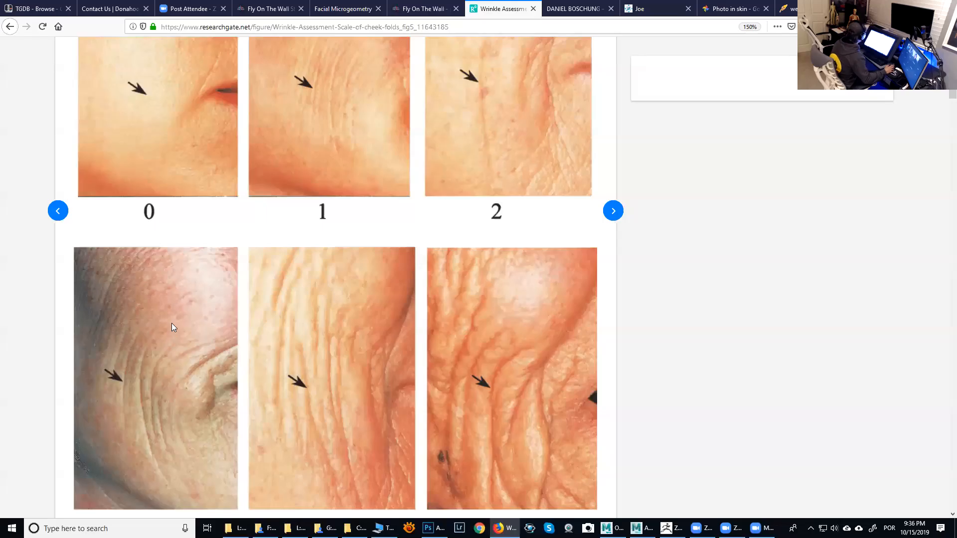
pyautogui.scroll(3, 169, 328)
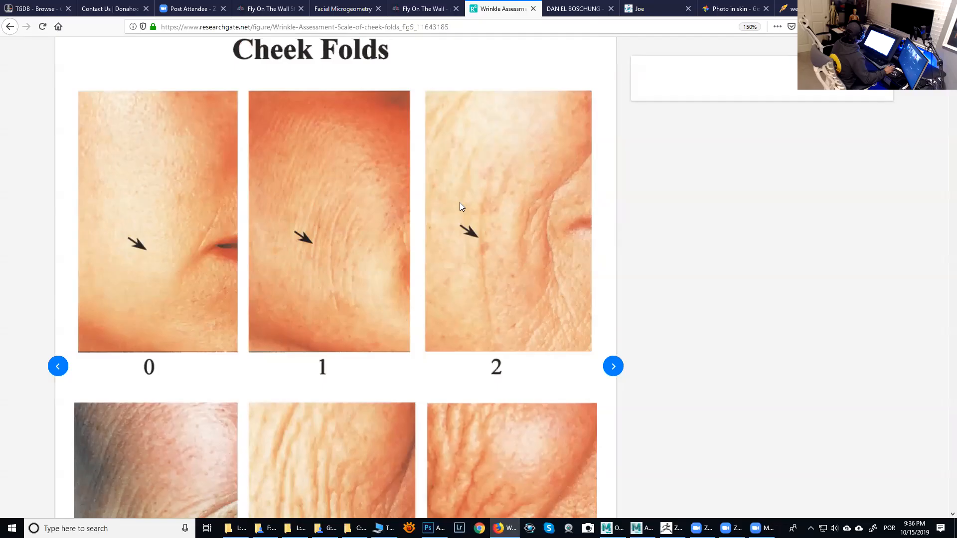
pyautogui.scroll(2, 448, 229)
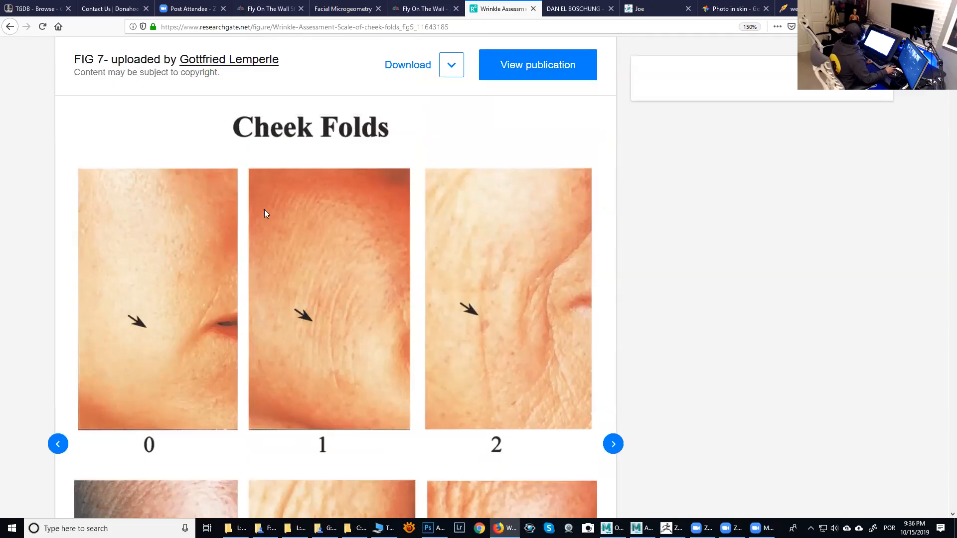
# - Go back to the glabellar frowns figure, then switch to the Daniel Boschung face portraits tab
pyautogui.click(10, 26)
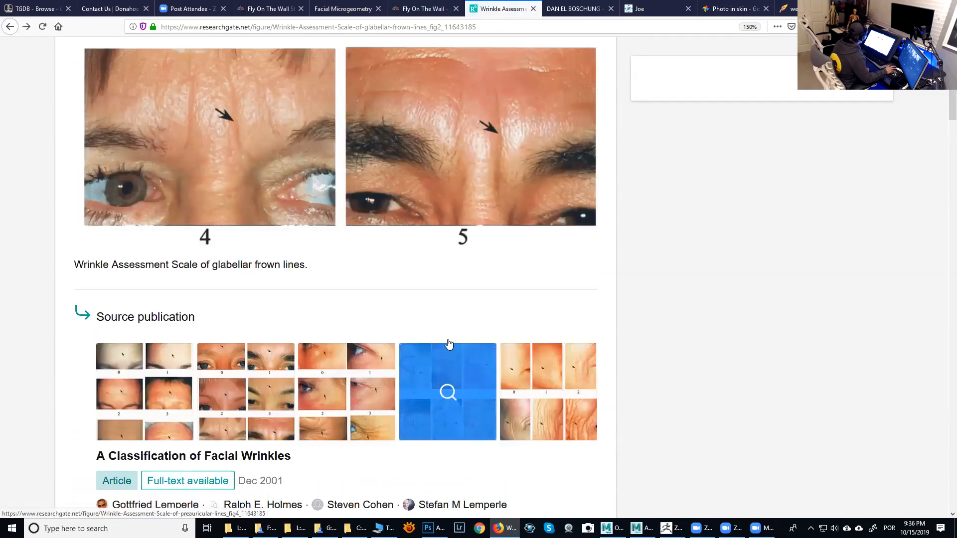
pyautogui.scroll(5, 560, 274)
pyautogui.scroll(5, 562, 271)
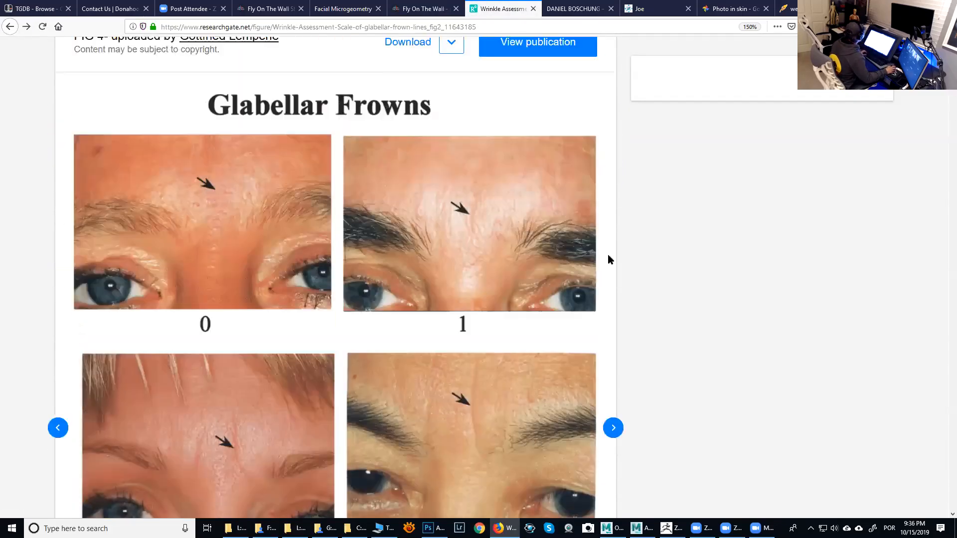
pyautogui.click(568, 10)
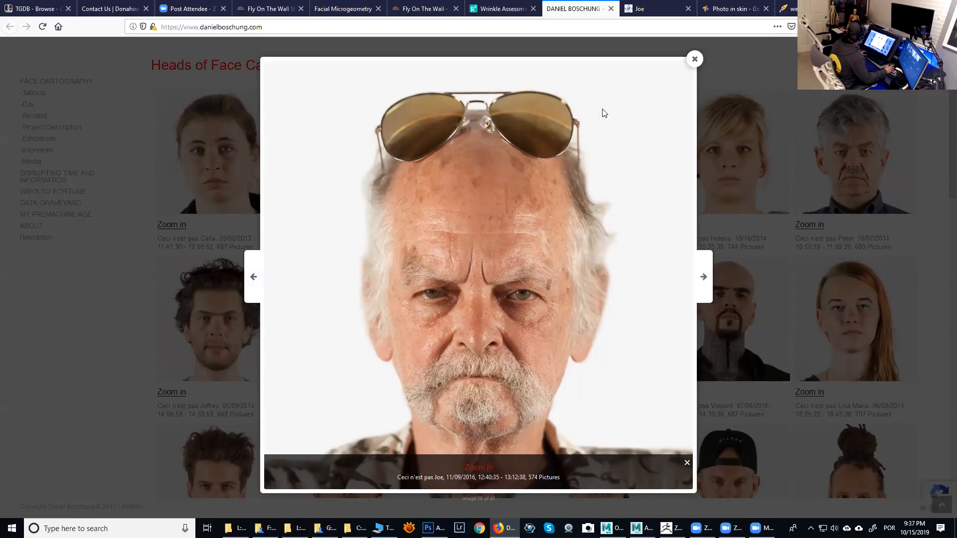
# - Open the high-resolution GigaPan portrait of the older man and zoom into the forehead frown lines and nose skin
pyautogui.click(649, 10)
pyautogui.scroll(3, 650, 334)
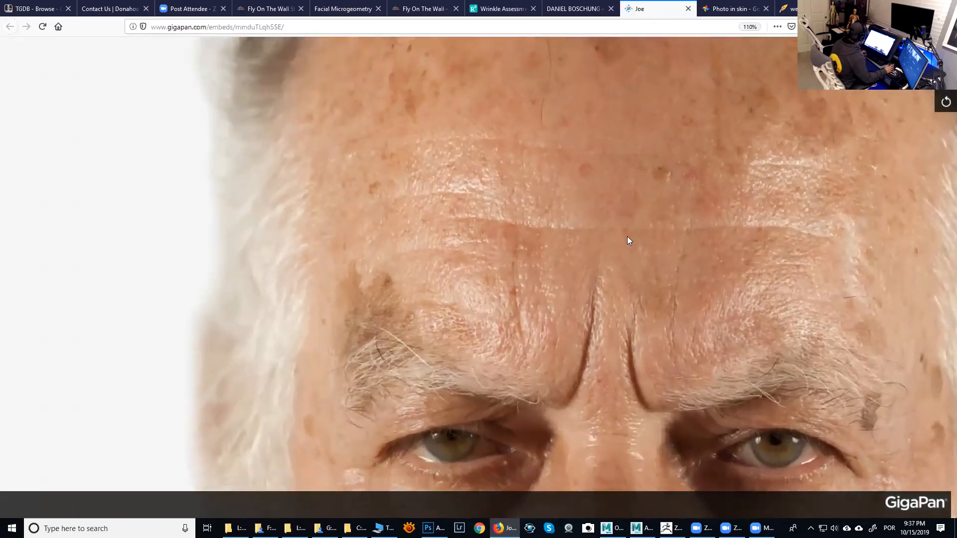
pyautogui.moveTo(627, 236); pyautogui.dragTo(618, 179)
pyautogui.moveTo(648, 349); pyautogui.dragTo(608, 156)
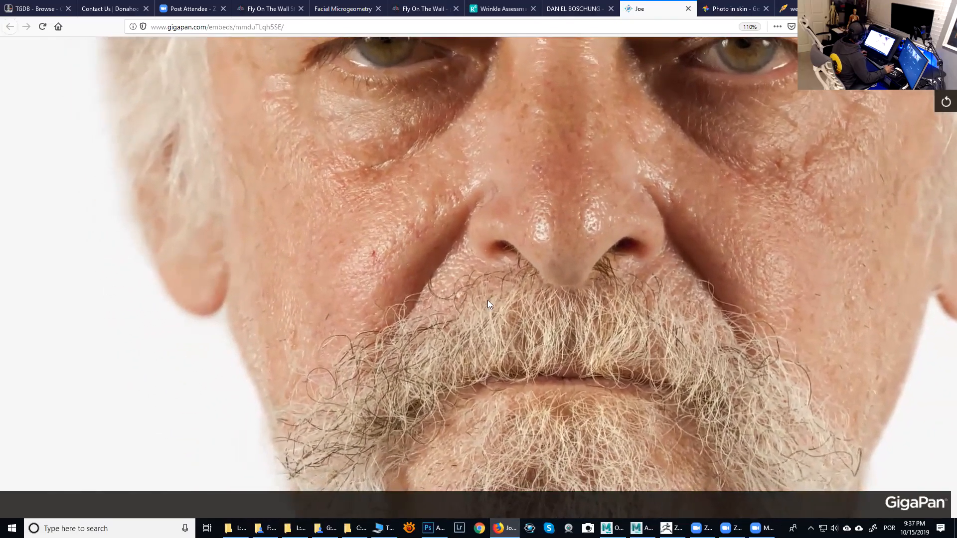
pyautogui.scroll(2, 510, 236)
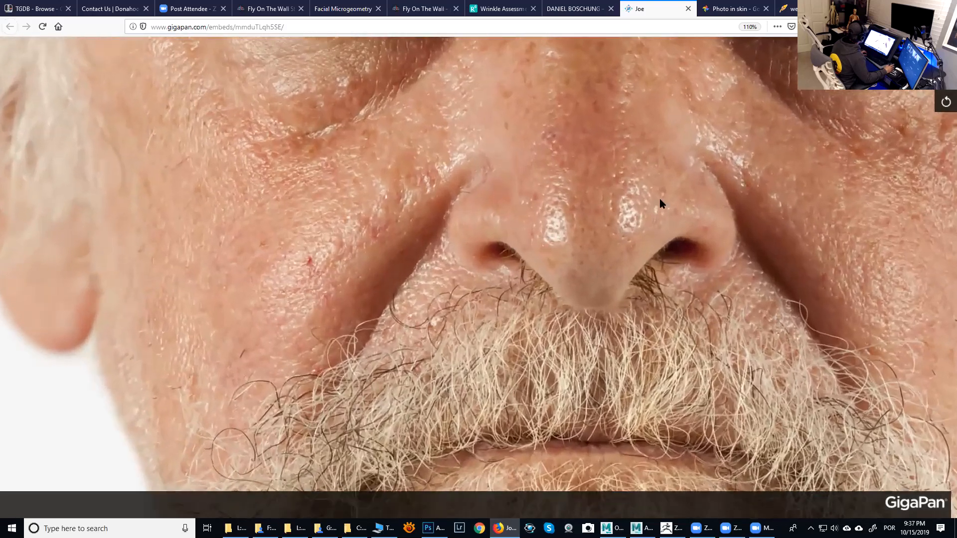
pyautogui.moveTo(659, 198); pyautogui.dragTo(535, 315)
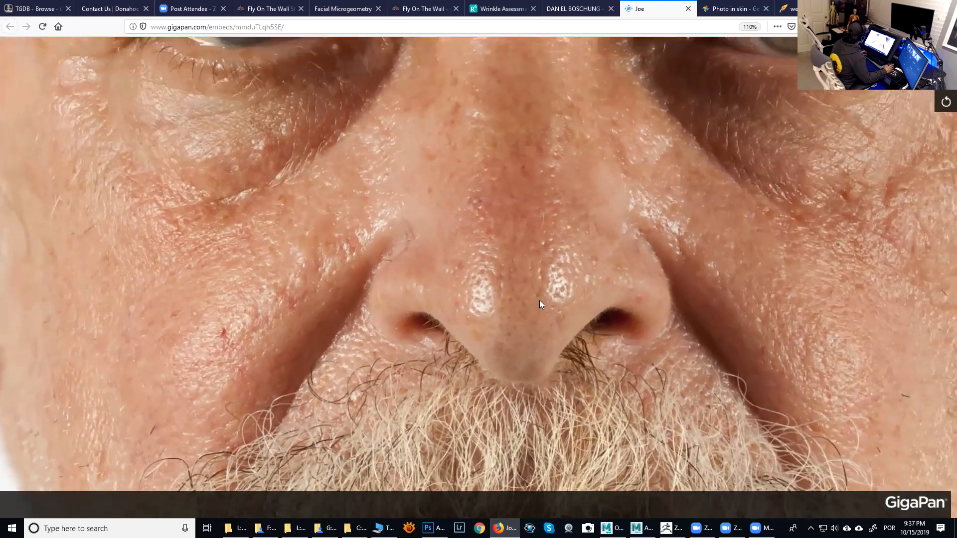
pyautogui.scroll(2, 515, 304)
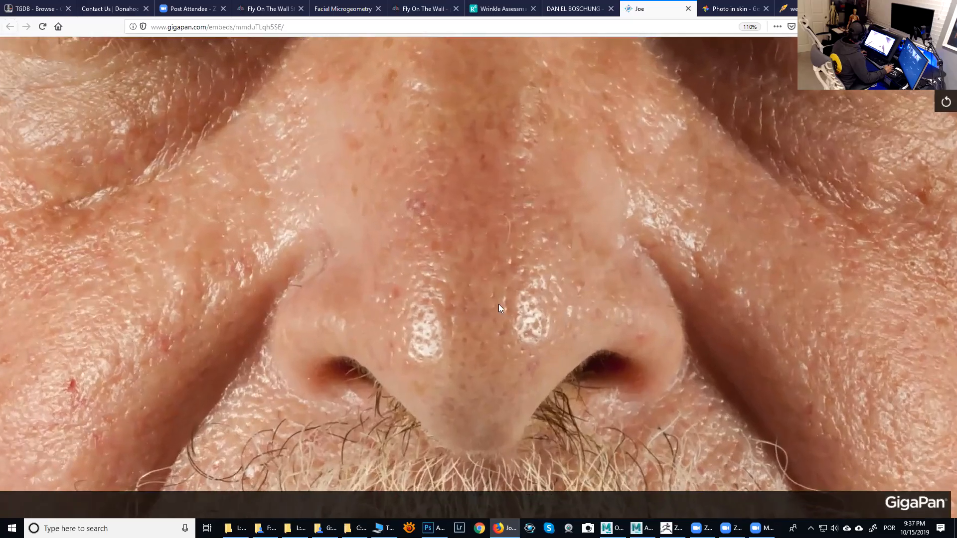
# - Pan across the nose, cheek and under-eye areas of the GigaPan portrait to study pores and fine wrinkles
pyautogui.moveTo(522, 277); pyautogui.dragTo(550, 243)
pyautogui.moveTo(466, 215); pyautogui.dragTo(488, 240)
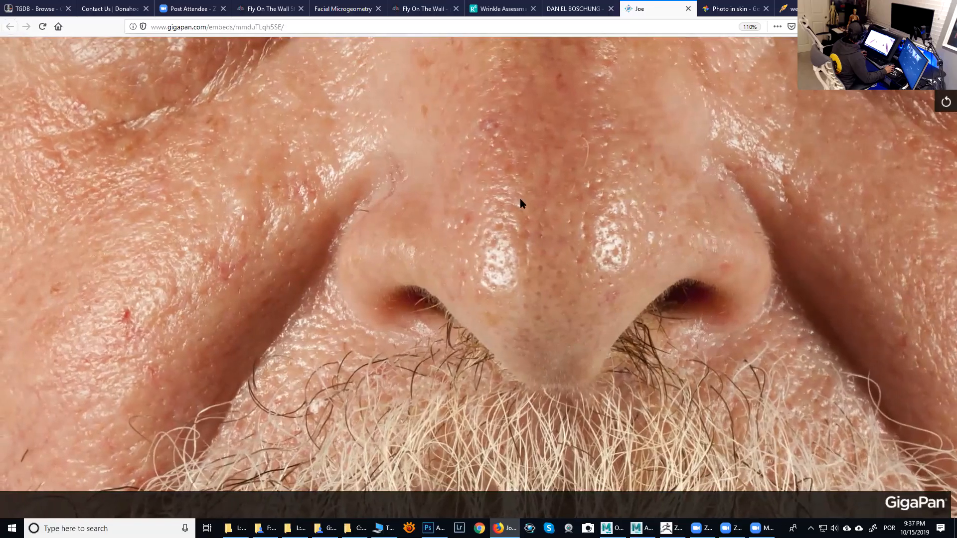
pyautogui.moveTo(430, 255); pyautogui.dragTo(701, 280)
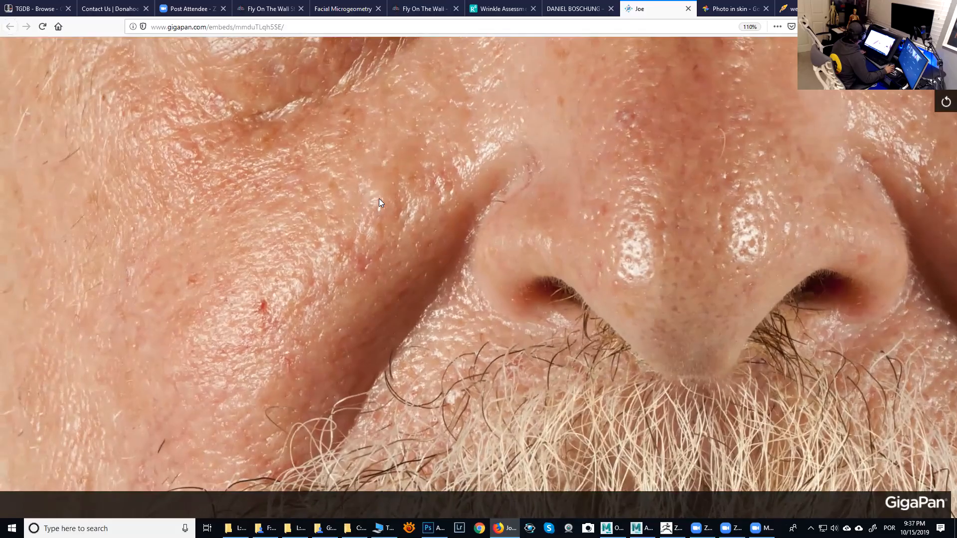
pyautogui.moveTo(561, 262); pyautogui.dragTo(680, 245)
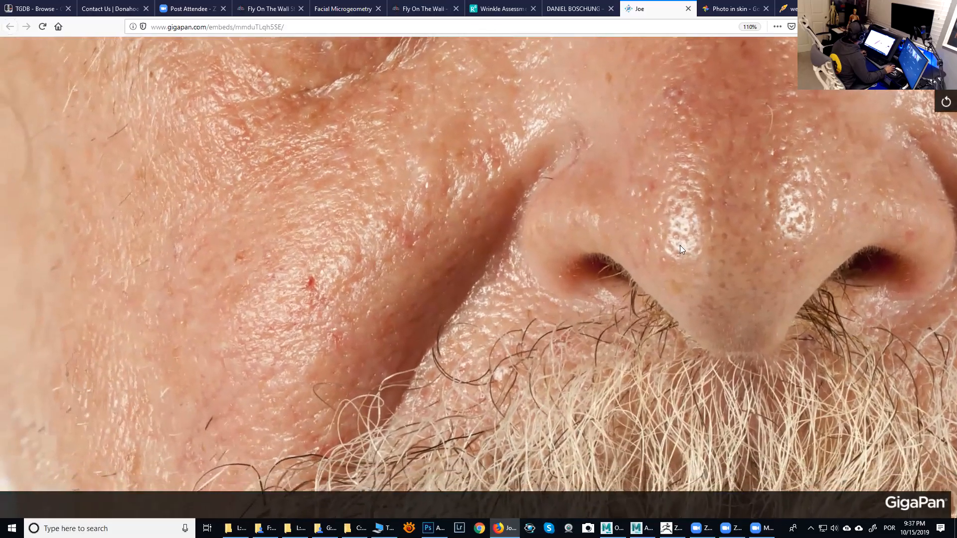
pyautogui.moveTo(518, 303); pyautogui.dragTo(656, 208)
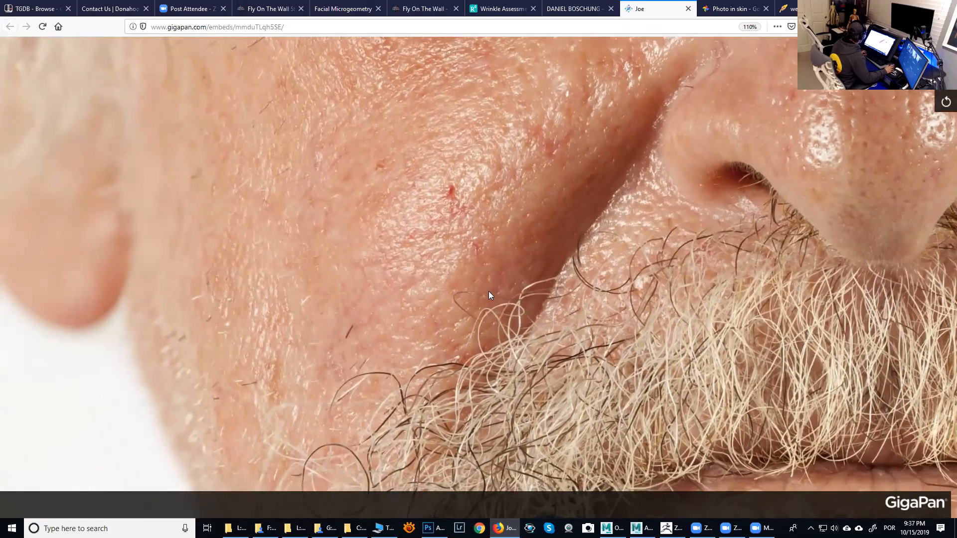
pyautogui.moveTo(489, 295); pyautogui.dragTo(506, 368)
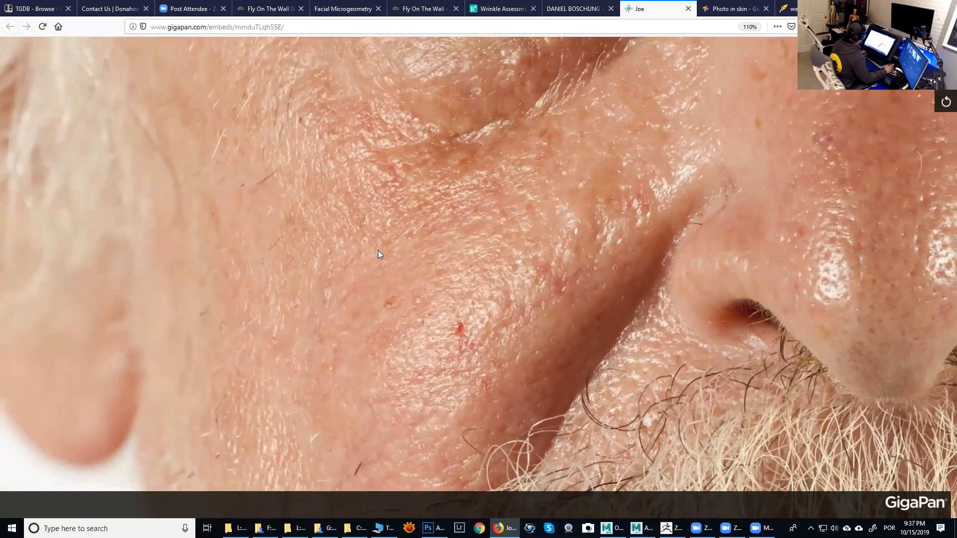
pyautogui.moveTo(379, 251); pyautogui.dragTo(342, 349)
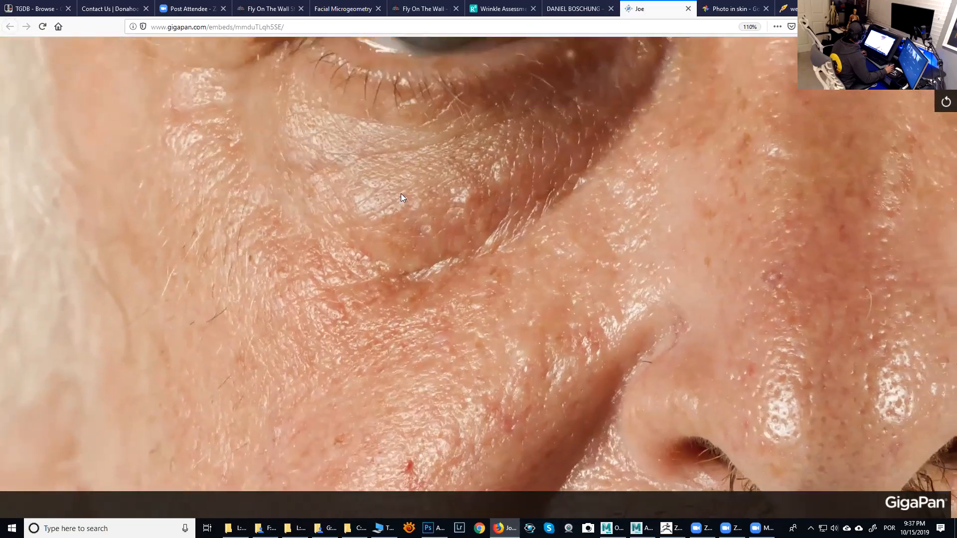
# - Pan across the under-eye, eye, cheek and side-of-nose areas of the GigaPan portrait to study skin texture
pyautogui.moveTo(433, 221); pyautogui.dragTo(491, 343)
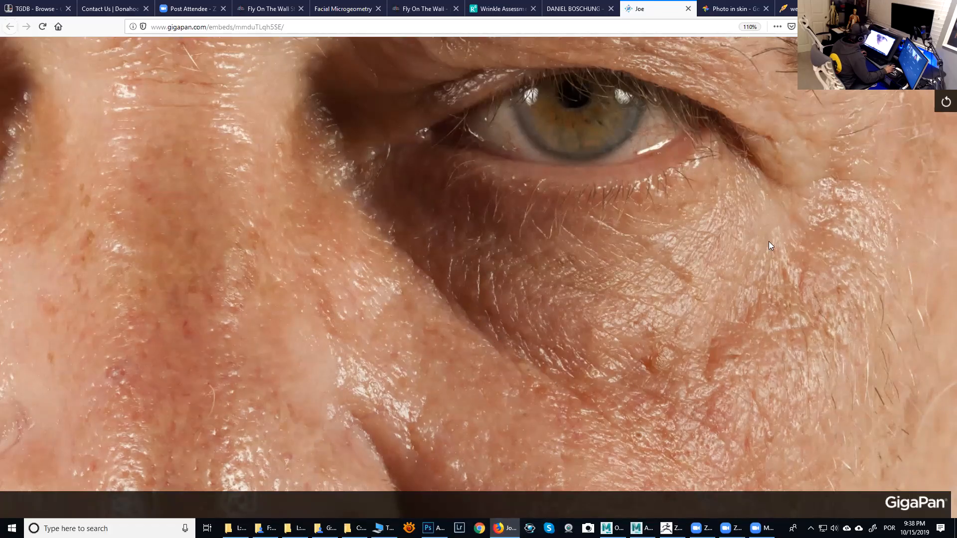
pyautogui.moveTo(768, 241); pyautogui.dragTo(697, 345)
pyautogui.moveTo(696, 259); pyautogui.dragTo(669, 355)
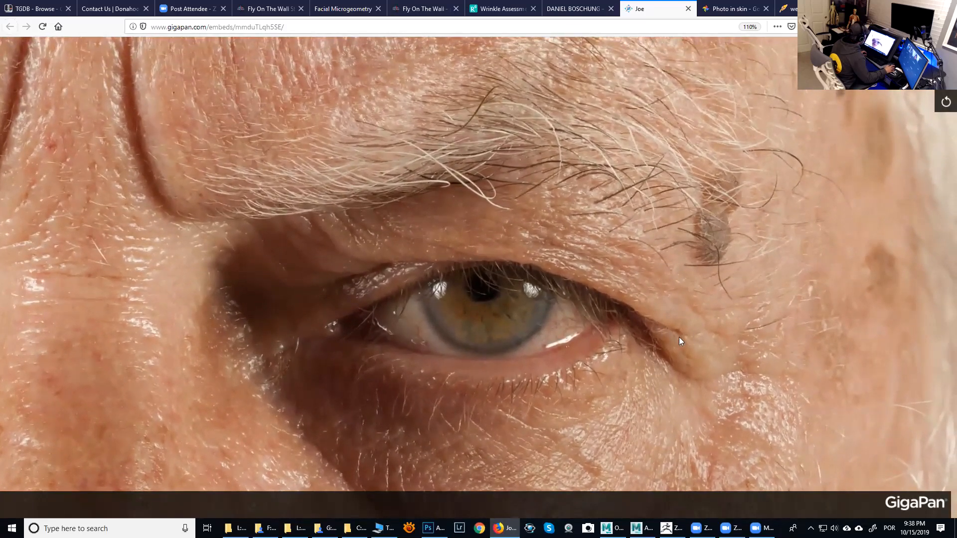
pyautogui.moveTo(704, 358); pyautogui.dragTo(675, 194)
pyautogui.moveTo(541, 326); pyautogui.dragTo(554, 271)
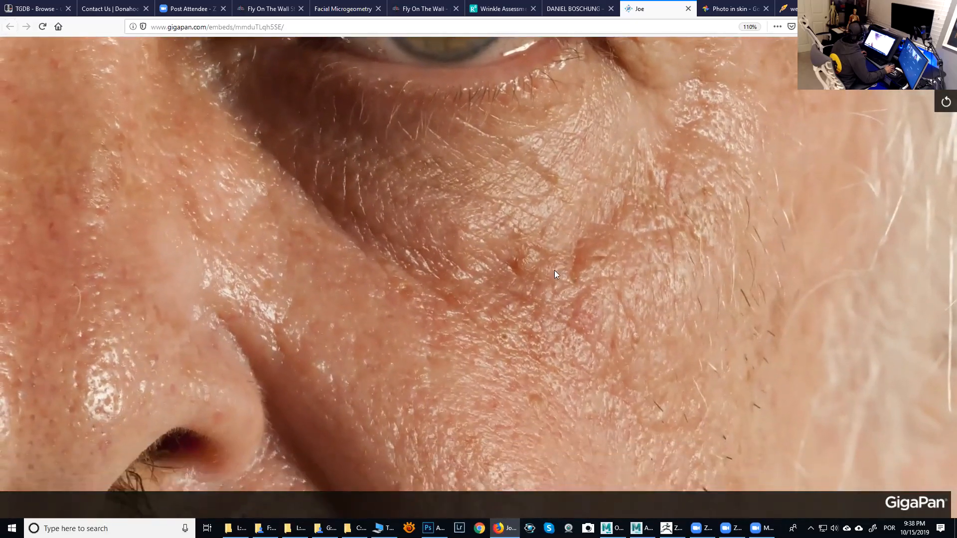
pyautogui.moveTo(547, 317); pyautogui.dragTo(619, 248)
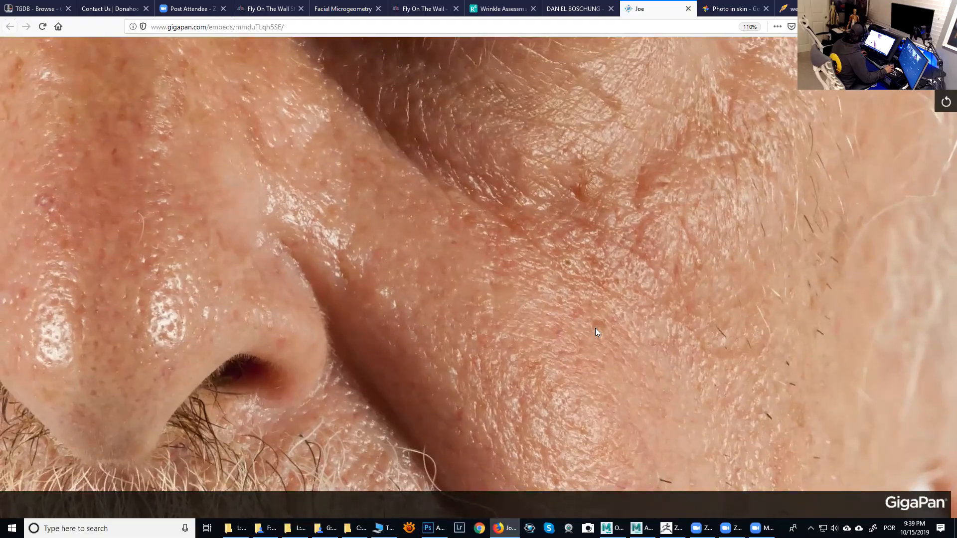
pyautogui.moveTo(379, 251); pyautogui.dragTo(430, 279)
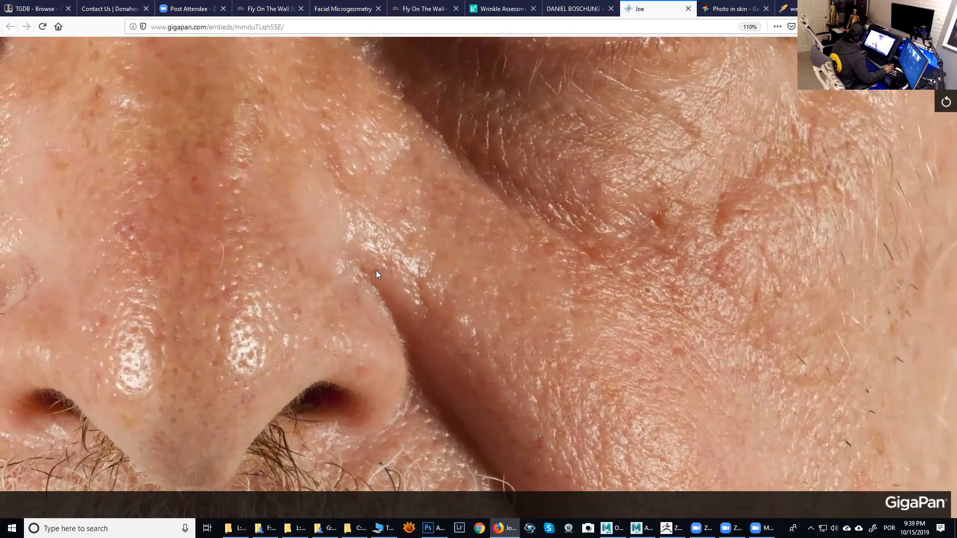
pyautogui.moveTo(493, 365); pyautogui.dragTo(643, 275)
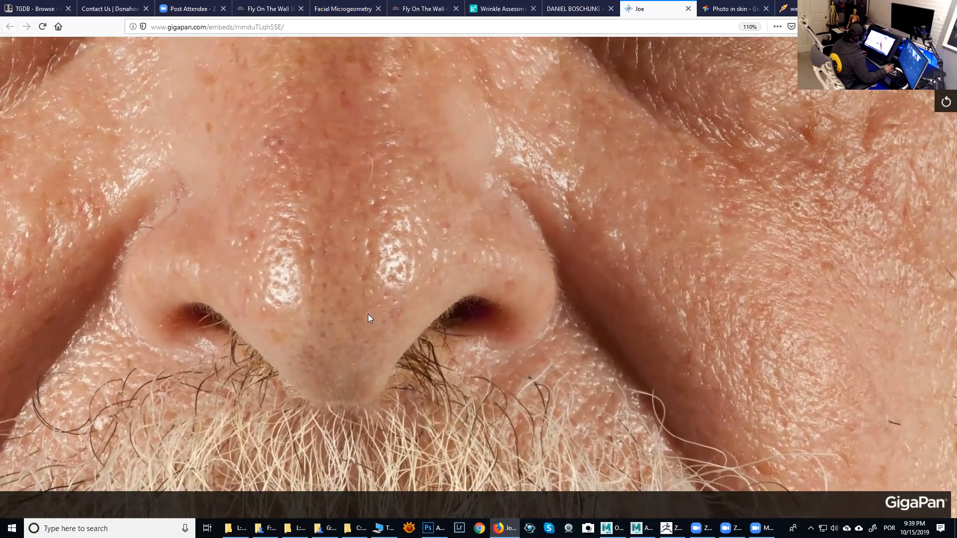
# - Pan over the nose tip, moustache, lower cheek and glabellar frown lines of the GigaPan portrait
pyautogui.moveTo(368, 314); pyautogui.dragTo(378, 308)
pyautogui.moveTo(505, 294); pyautogui.dragTo(332, 176)
pyautogui.moveTo(738, 331); pyautogui.dragTo(584, 280)
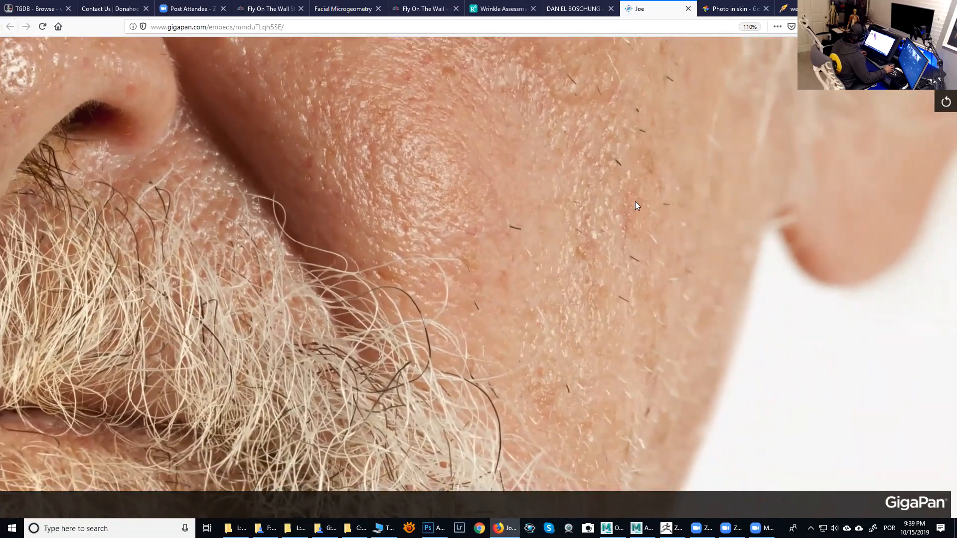
pyautogui.moveTo(635, 201); pyautogui.dragTo(565, 397)
pyautogui.moveTo(603, 225); pyautogui.dragTo(567, 342)
pyautogui.moveTo(553, 229); pyautogui.dragTo(623, 324)
pyautogui.moveTo(484, 284); pyautogui.dragTo(549, 319)
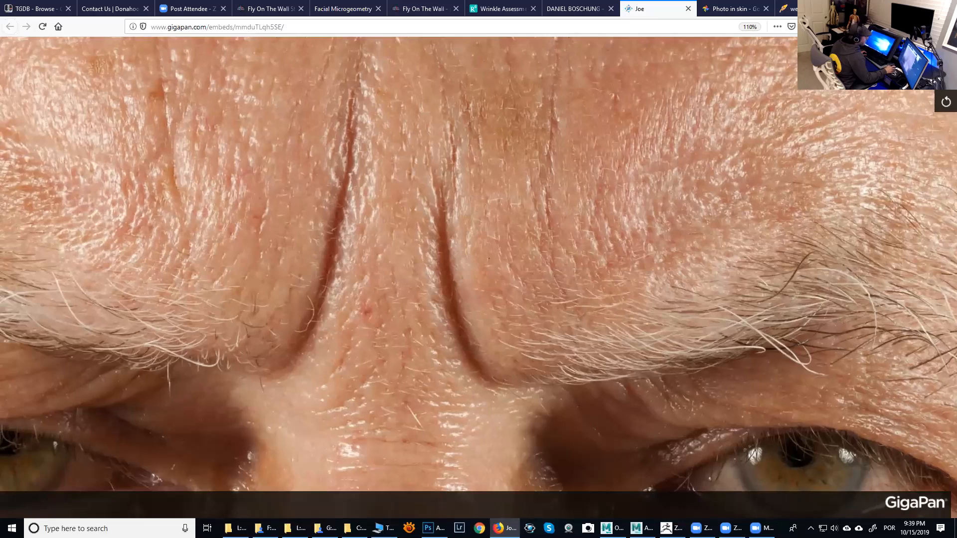
# - Leave the browser and switch to the Maya scene with the portrait head
pyautogui.press('super+d')
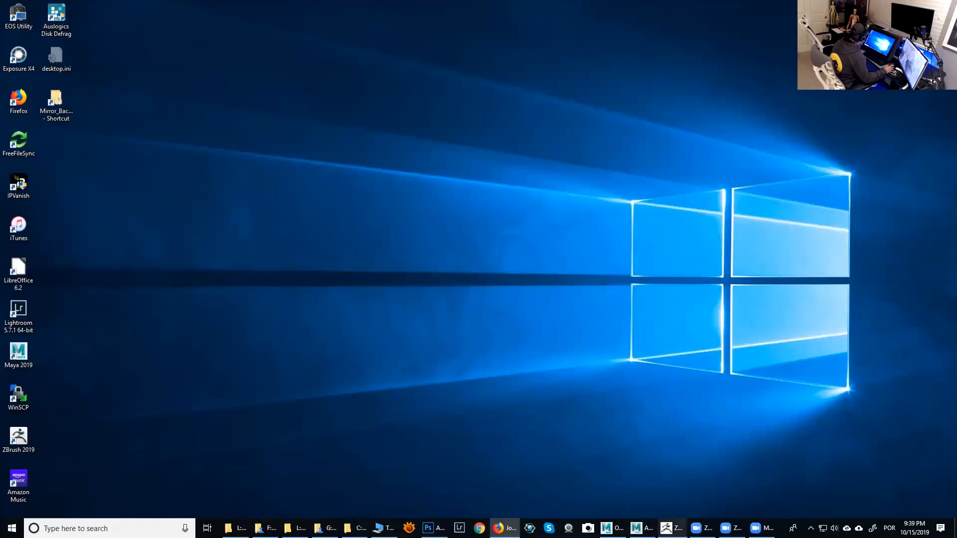
pyautogui.moveTo(672, 528)
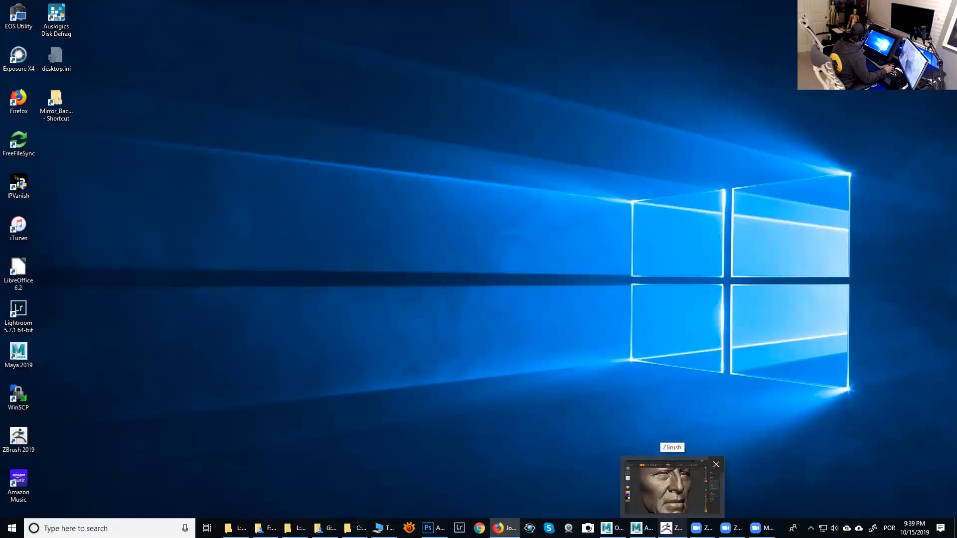
pyautogui.moveTo(641, 528)
pyautogui.click(673, 486)
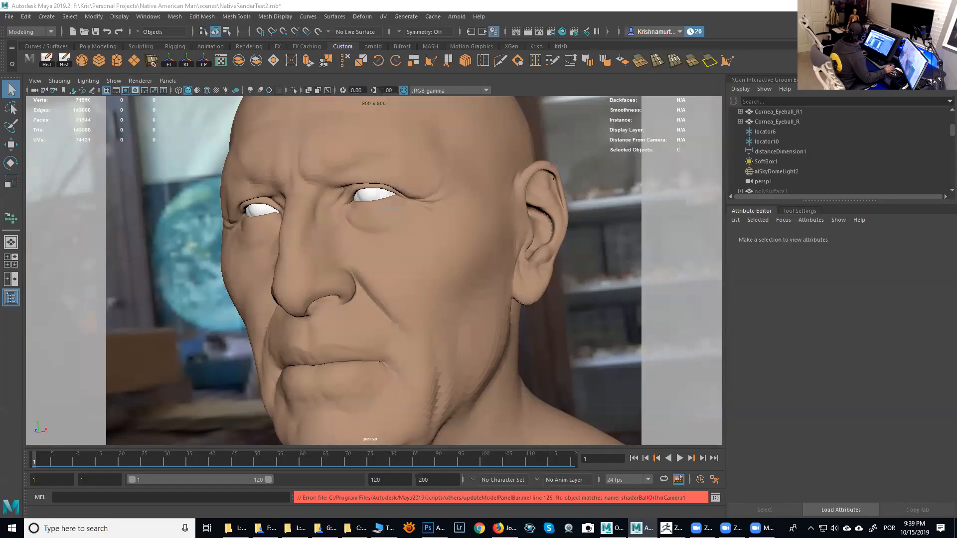
# - Open the Hypershade and delete unused shading nodes
pyautogui.click(562, 32)
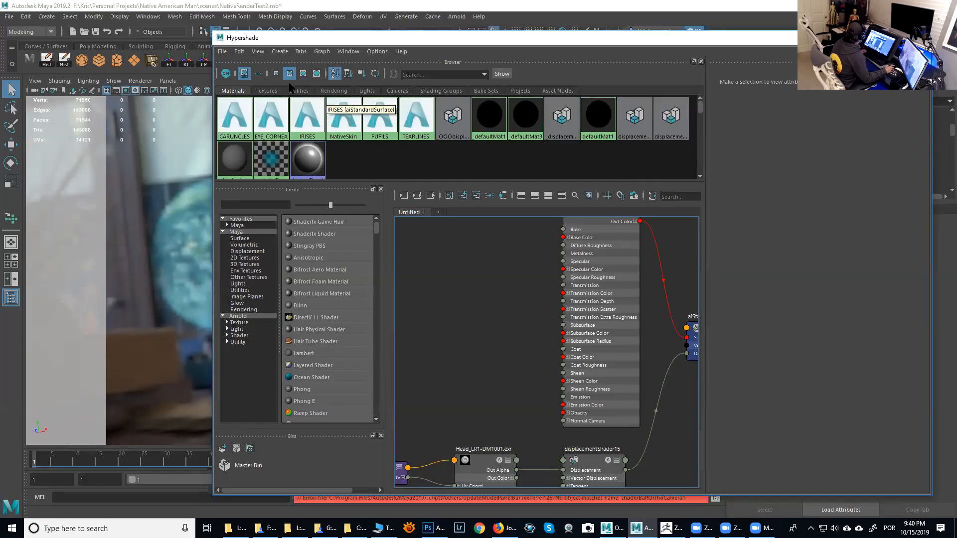
pyautogui.click(239, 52)
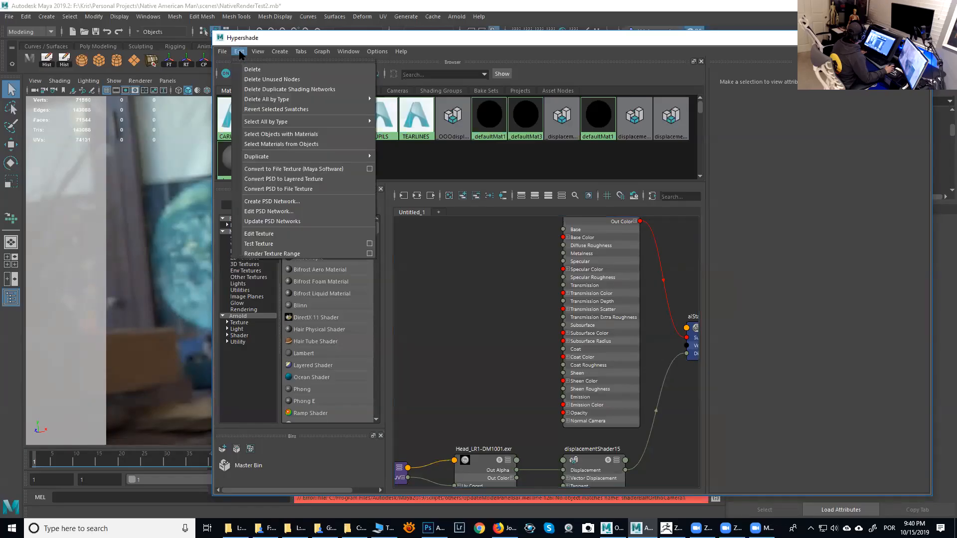
pyautogui.click(270, 80)
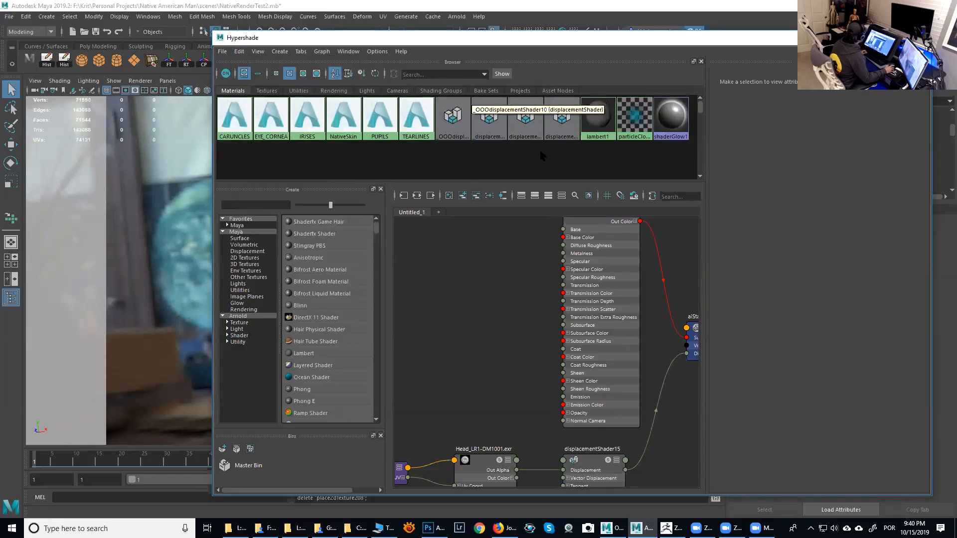
# - Select the CARUNCLES, eye, NativeSkin, PUPILS and TEARLINES materials one by one to inspect their attributes
pyautogui.click(240, 123)
pyautogui.click(274, 129)
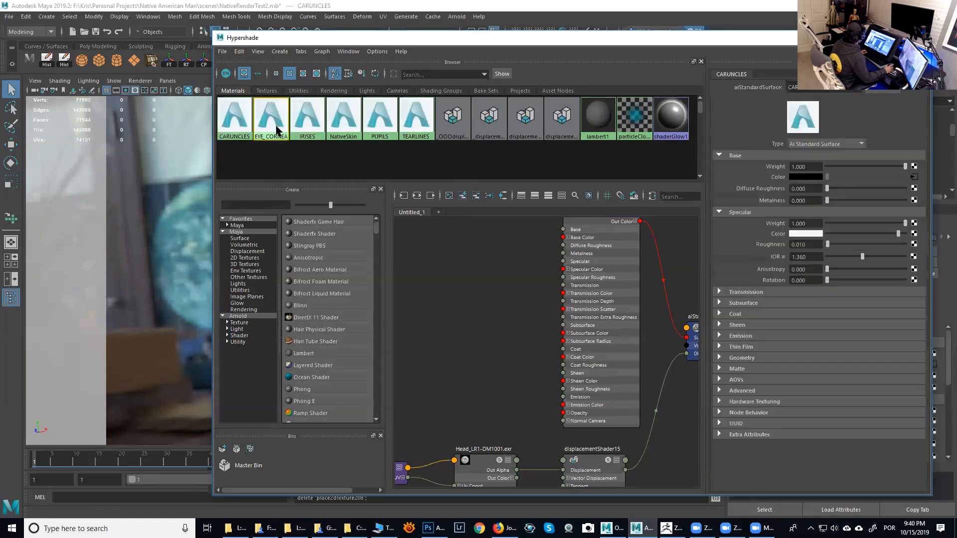
pyautogui.click(356, 118)
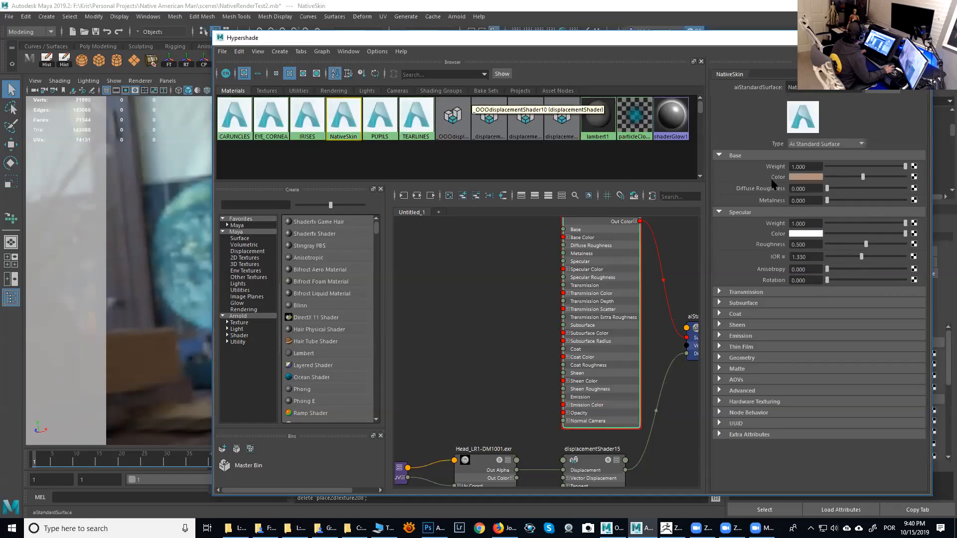
pyautogui.click(380, 122)
pyautogui.click(422, 122)
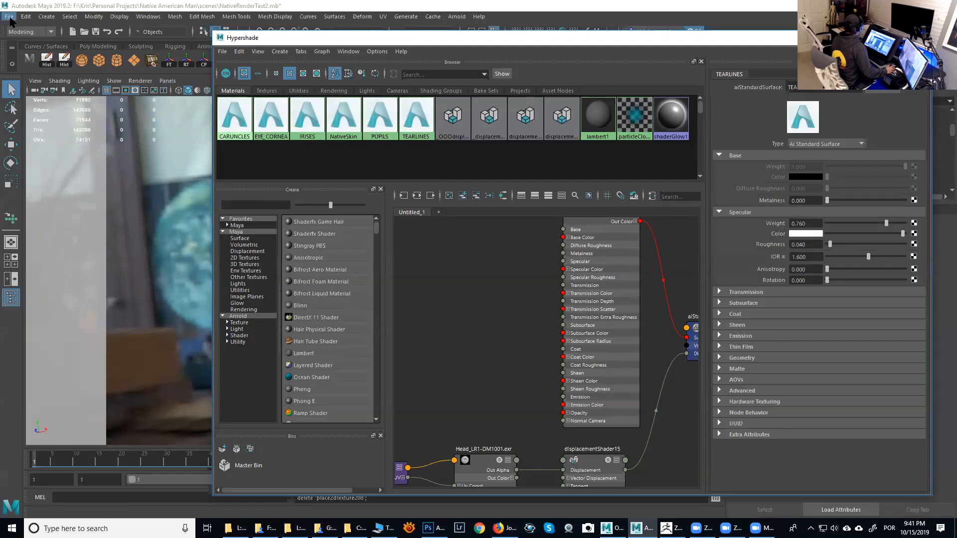
# - Move the Hypershade window and import the StanSkinOnly.mb scene
pyautogui.moveTo(336, 38); pyautogui.dragTo(318, 26)
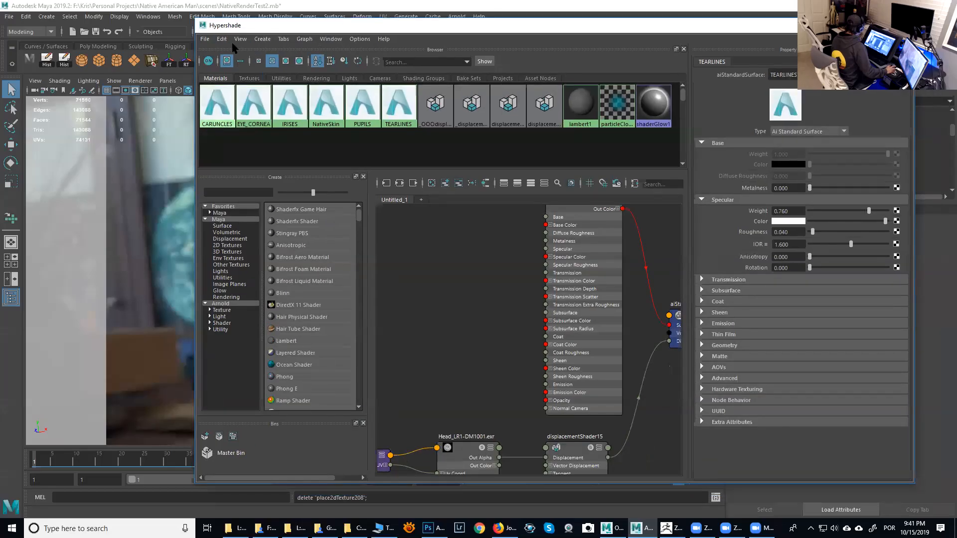
pyautogui.click(205, 39)
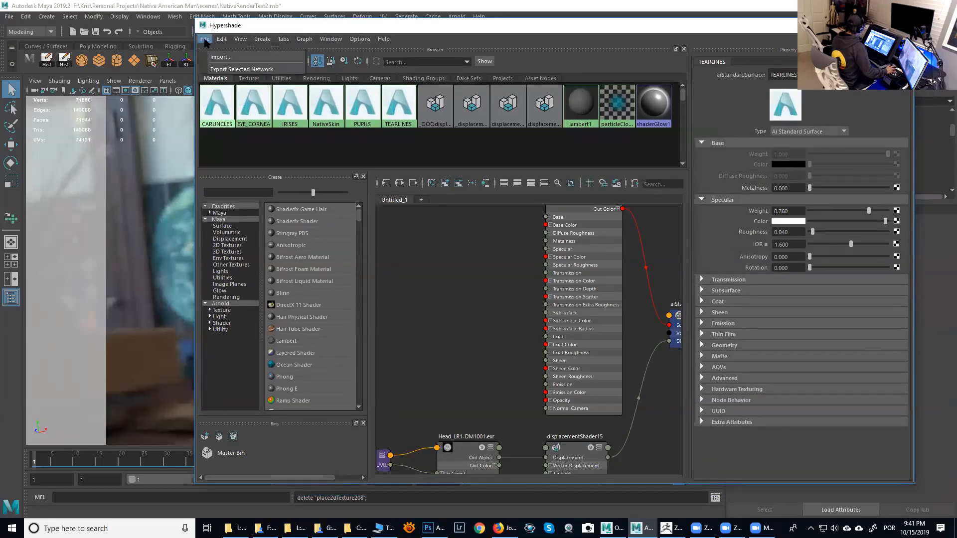
pyautogui.click(219, 50)
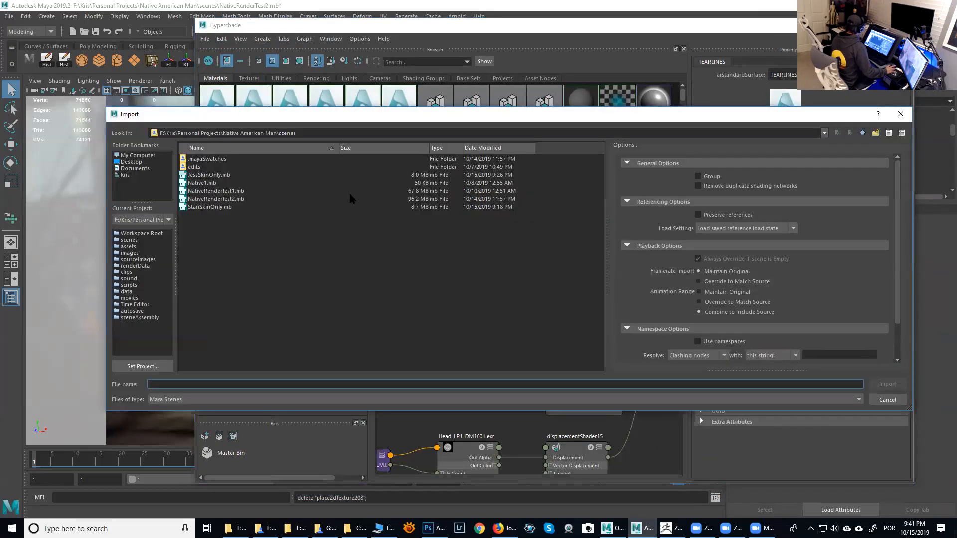
pyautogui.click(209, 207)
pyautogui.click(887, 384)
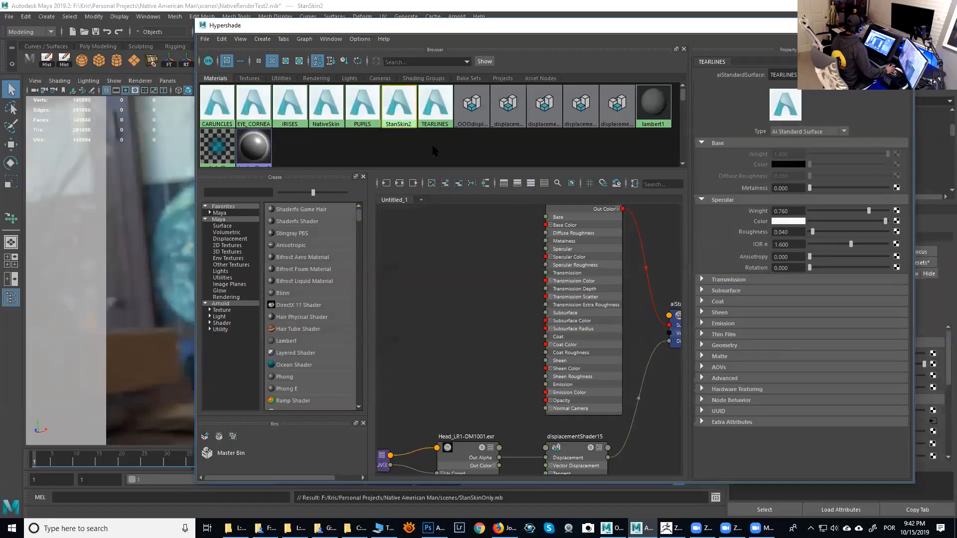
# - Import the JessSkinOnly.mb scene into the Hypershade as well
pyautogui.click(205, 38)
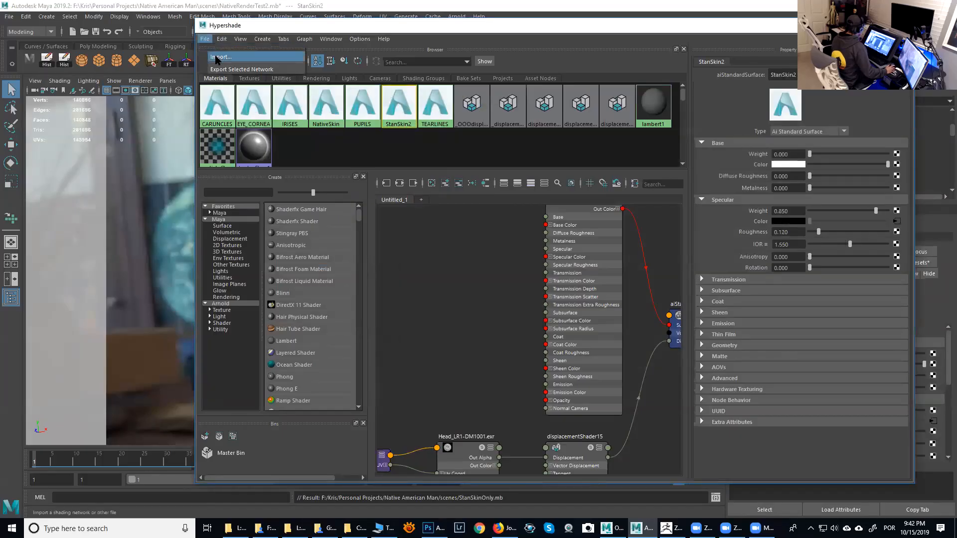
pyautogui.click(217, 57)
pyautogui.click(219, 176)
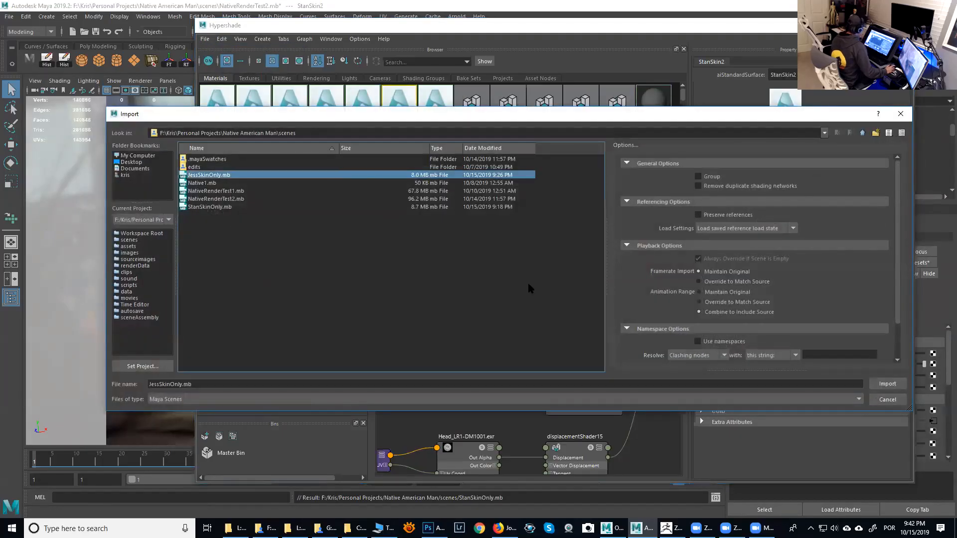
pyautogui.click(887, 384)
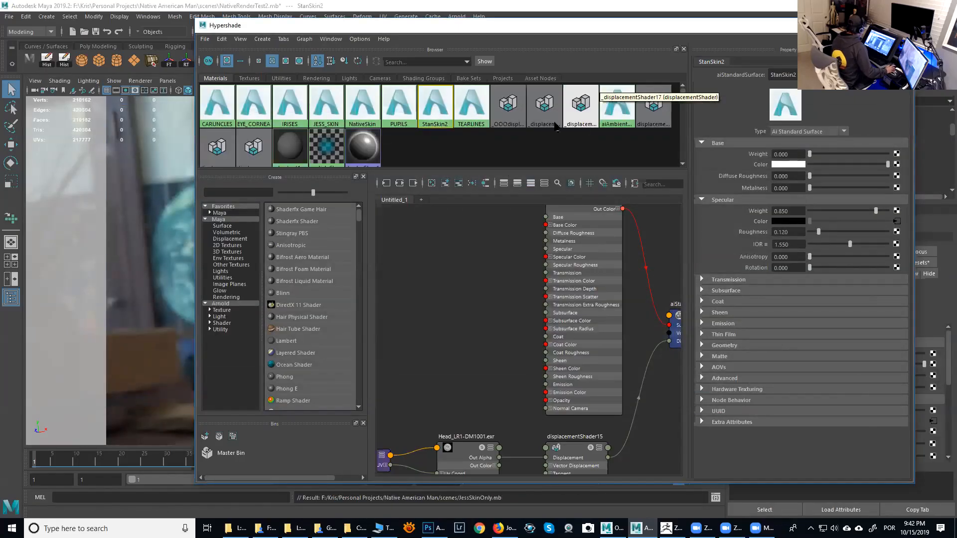
# - Graph the input and output connections of the JESS_SKIN material
pyautogui.click(323, 111)
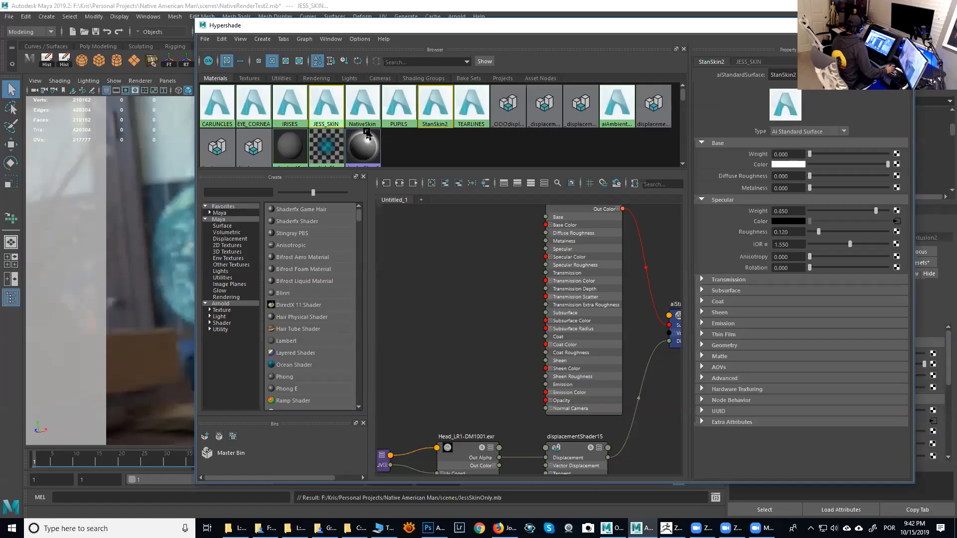
pyautogui.click(304, 40)
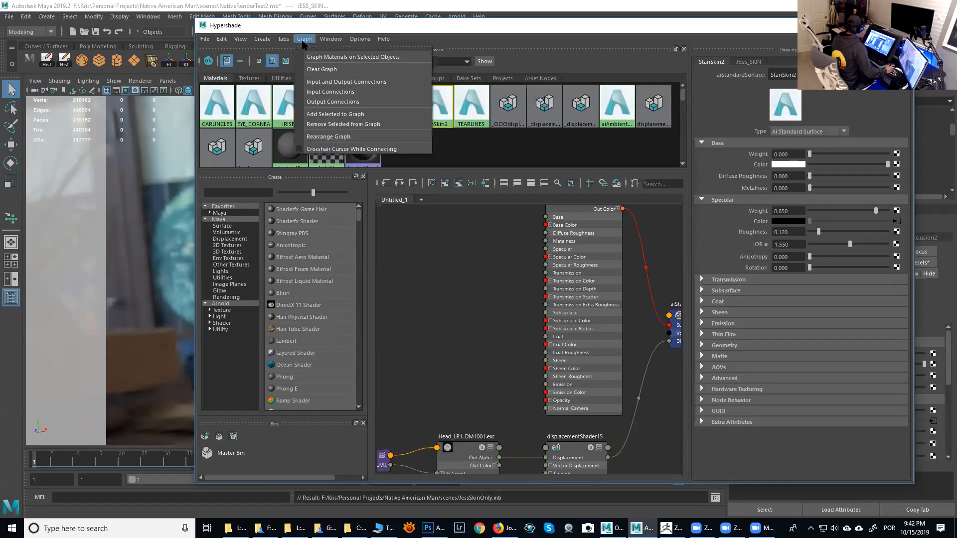
pyautogui.click(344, 81)
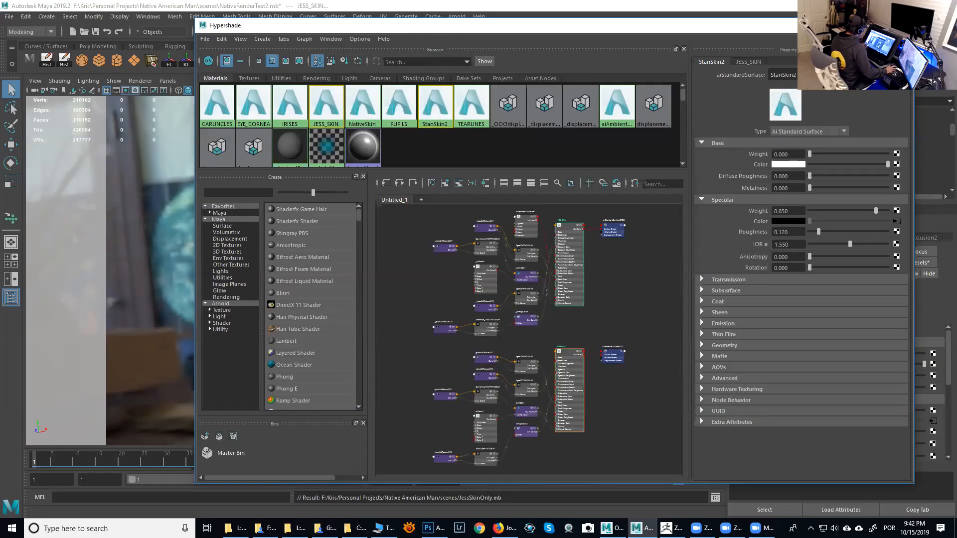
# - Maximize the Hypershade, zoom into the JESS_SKIN network and select the aiNoise1 node to view its attributes
pyautogui.click(880, 25)
pyautogui.keyDown('alt'); pyautogui.moveTo(491, 296); pyautogui.dragTo(591, 349, button='right'); pyautogui.keyUp('alt')
pyautogui.keyDown('alt'); pyautogui.moveTo(632, 321); pyautogui.dragTo(768, 365, button='middle'); pyautogui.keyUp('alt')
pyautogui.keyDown('alt'); pyautogui.moveTo(574, 309); pyautogui.dragTo(663, 344, button='right'); pyautogui.keyUp('alt')
pyautogui.keyDown('alt'); pyautogui.moveTo(533, 253); pyautogui.dragTo(621, 305, button='middle'); pyautogui.keyUp('alt')
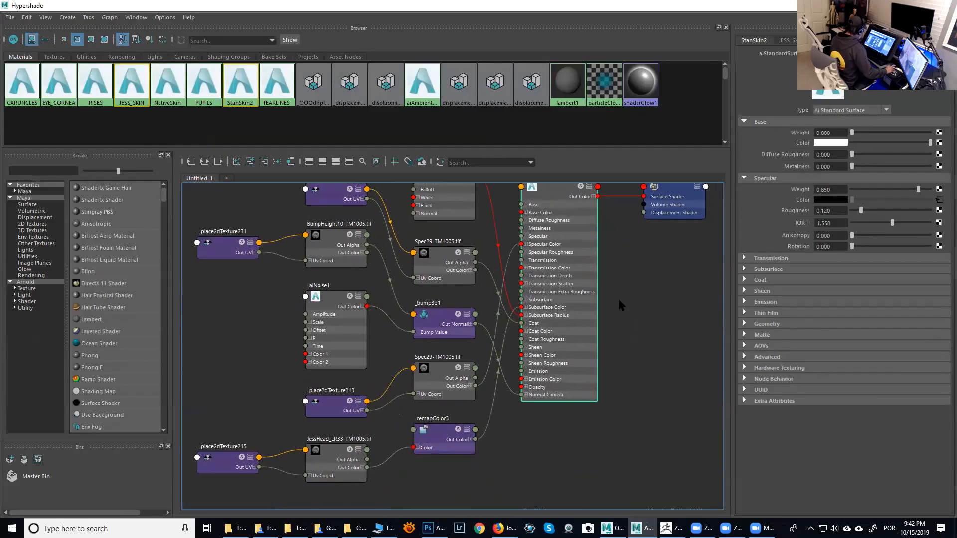
pyautogui.keyDown('alt'); pyautogui.moveTo(613, 294); pyautogui.dragTo(603, 302, button='middle'); pyautogui.keyUp('alt')
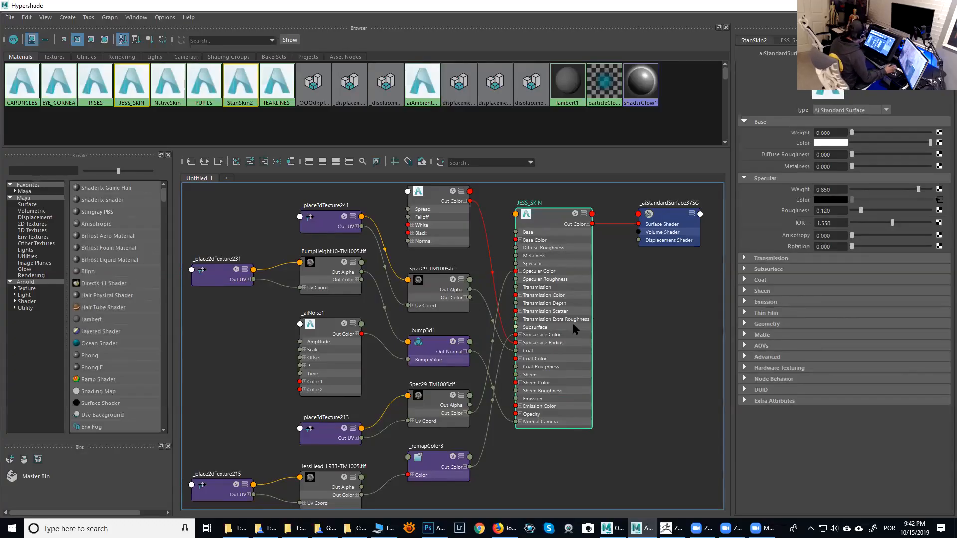
pyautogui.keyDown('alt'); pyautogui.moveTo(593, 301); pyautogui.dragTo(615, 305, button='middle'); pyautogui.keyUp('alt')
pyautogui.click(351, 335)
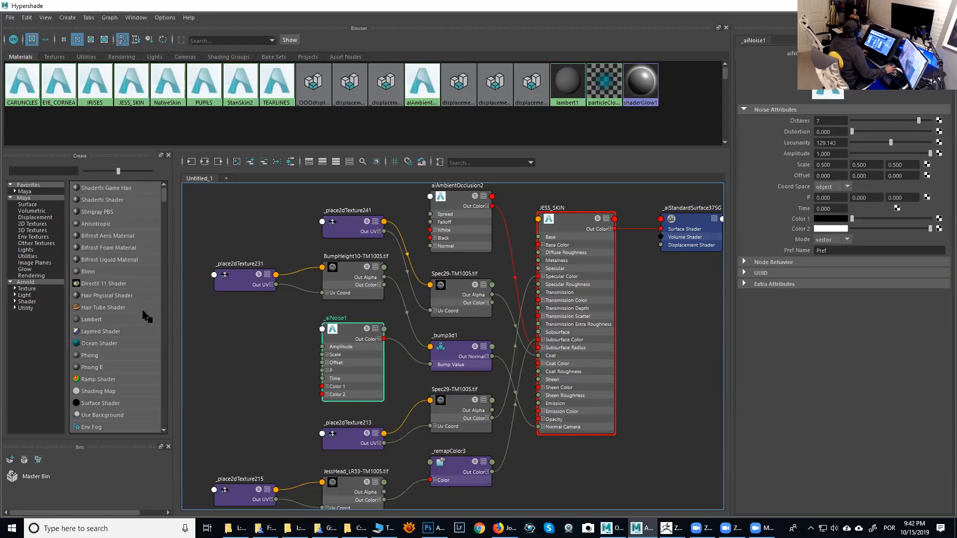
# - Expand the Arnold Utility category of creatable nodes and browse through its node list
pyautogui.click(15, 308)
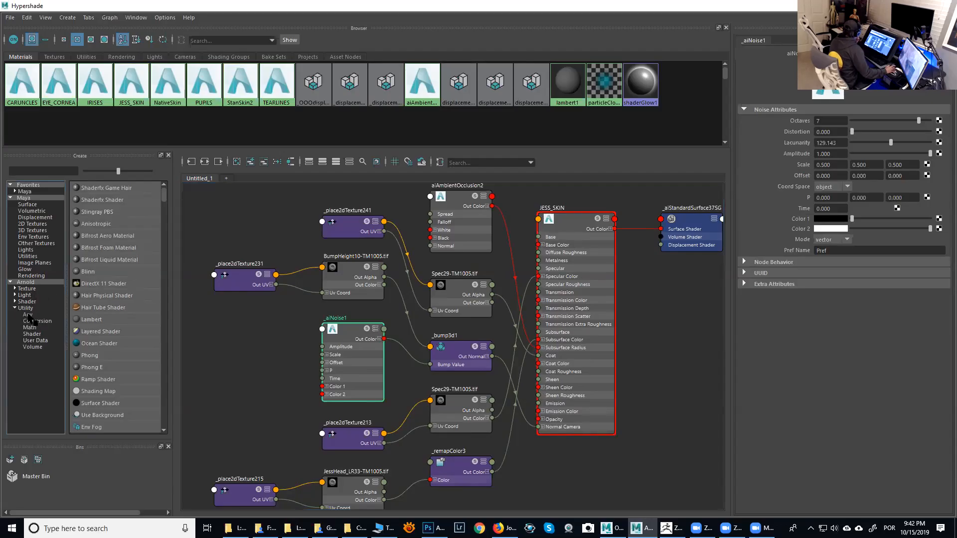
pyautogui.click(26, 309)
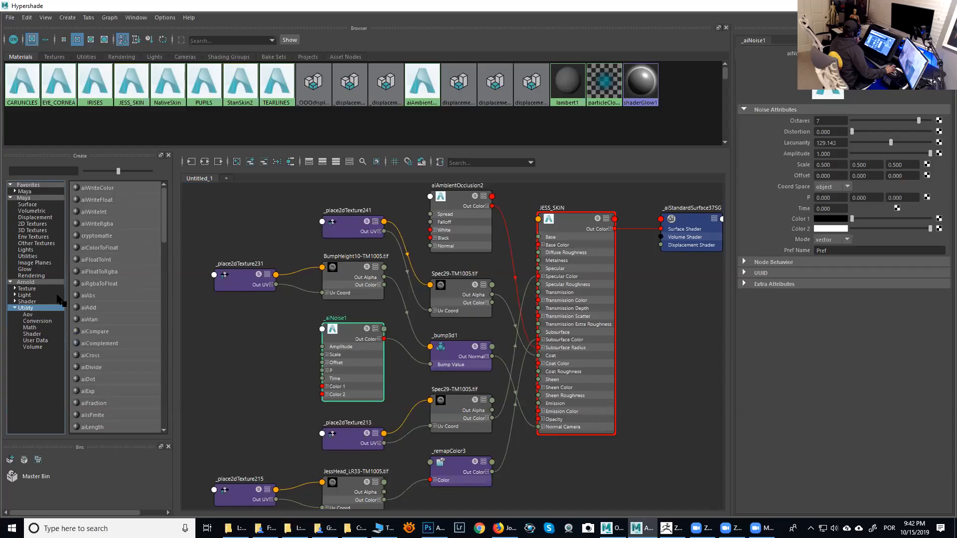
pyautogui.scroll(-2, 162, 248)
pyautogui.scroll(-3, 162, 247)
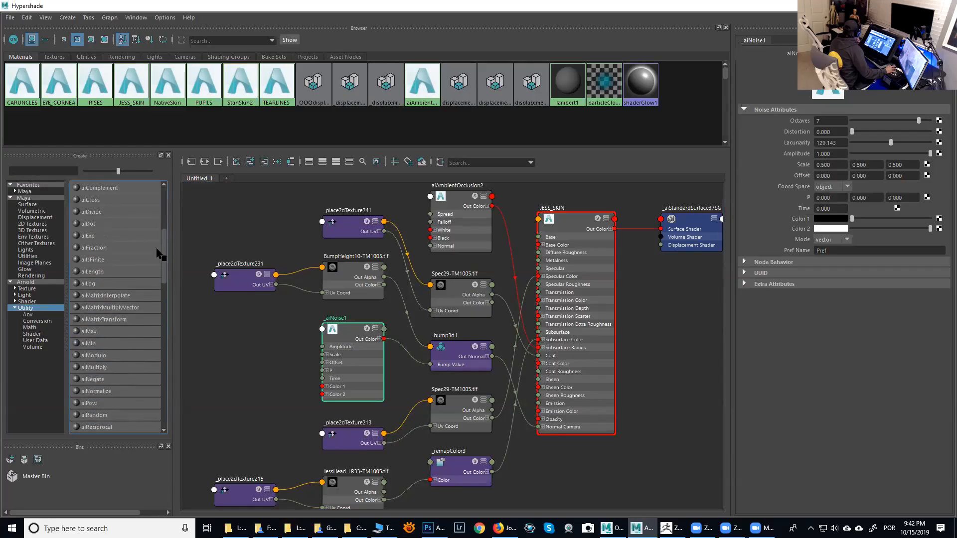
pyautogui.scroll(5, 156, 248)
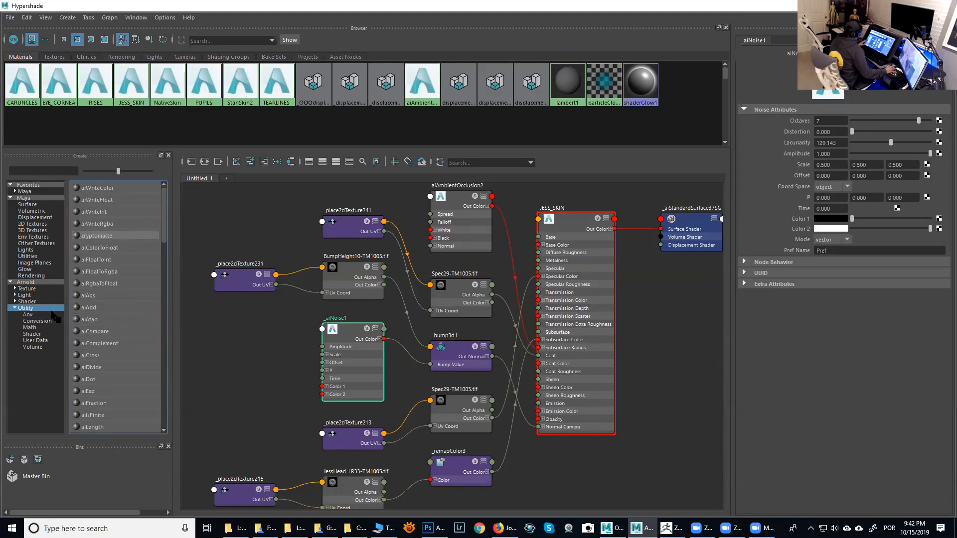
pyautogui.moveTo(165, 227); pyautogui.dragTo(165, 346)
pyautogui.scroll(-3, 165, 344)
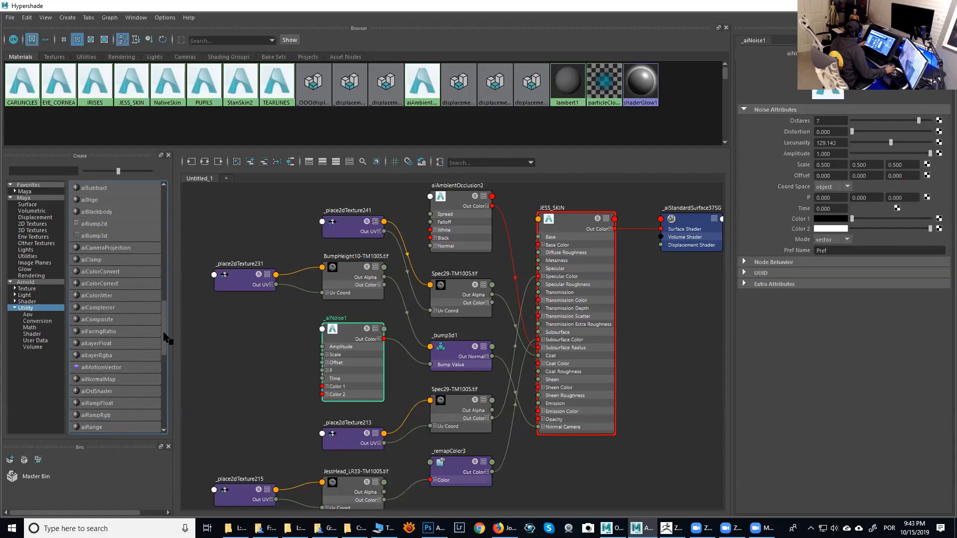
# - Browse the Arnold Utility, Shader and Texture node categories in the Hypershade's node creation list
pyautogui.moveTo(157, 421); pyautogui.dragTo(162, 217)
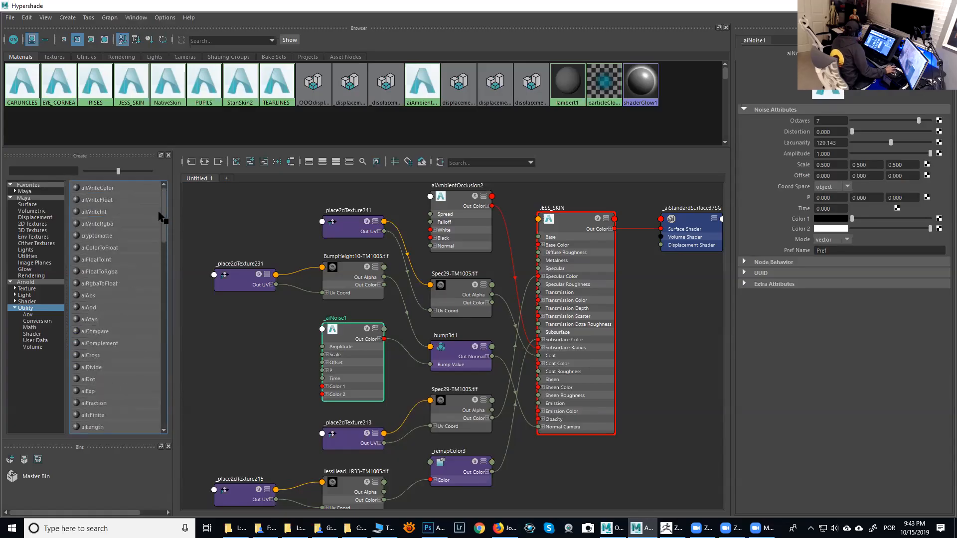
pyautogui.click(33, 335)
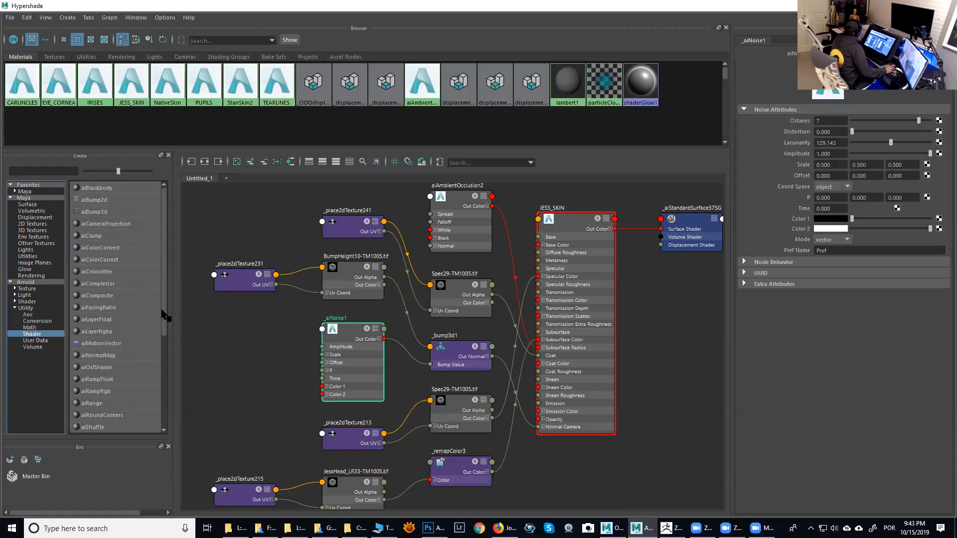
pyautogui.scroll(-2, 165, 366)
pyautogui.scroll(-3, 164, 366)
pyautogui.scroll(5, 168, 349)
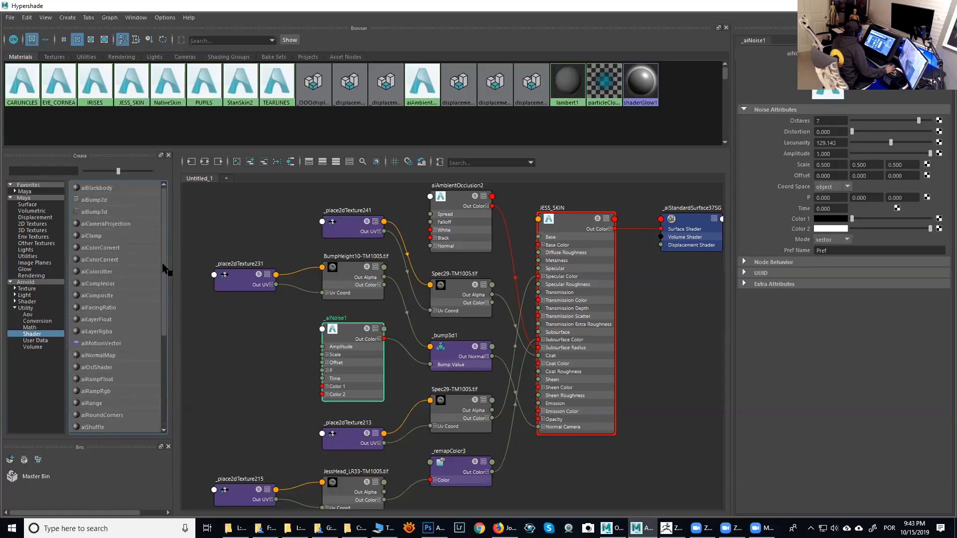
pyautogui.click(28, 306)
pyautogui.click(19, 303)
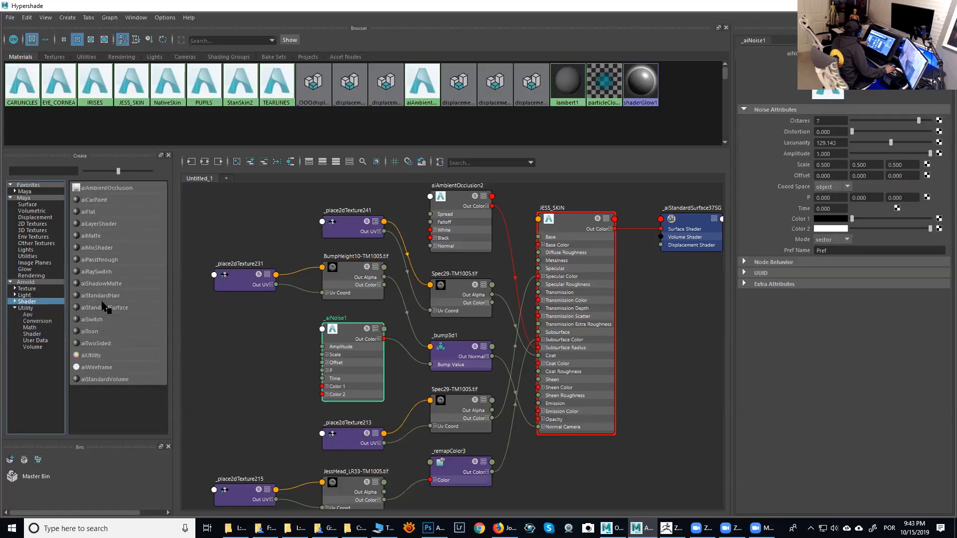
pyautogui.click(28, 289)
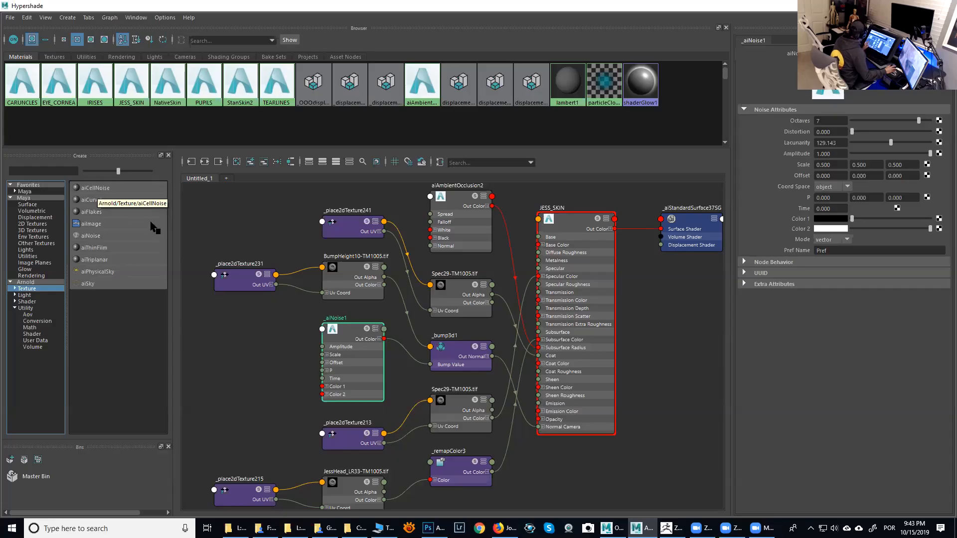
# - Create an aiCellNoise texture node beside the StanSkin2 network and review its Pattern options
pyautogui.keyDown('alt'); pyautogui.moveTo(339, 314); pyautogui.dragTo(357, 342, button='middle'); pyautogui.keyUp('alt')
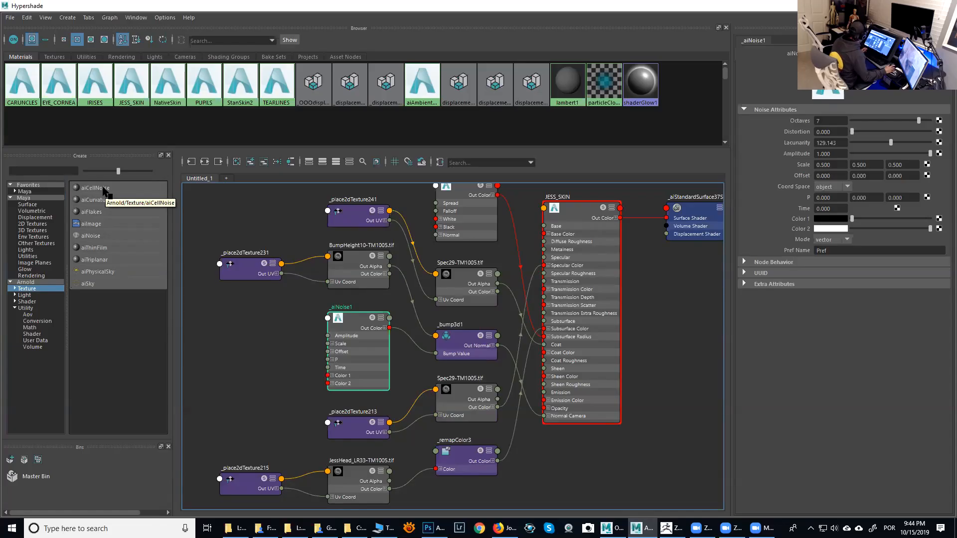
pyautogui.keyDown('alt'); pyautogui.moveTo(497, 406); pyautogui.dragTo(483, 200, button='middle'); pyautogui.keyUp('alt')
pyautogui.keyDown('alt'); pyautogui.moveTo(480, 313); pyautogui.dragTo(484, 189, button='middle'); pyautogui.keyUp('alt')
pyautogui.moveTo(469, 378)
pyautogui.keyDown('alt'); pyautogui.mouseDown(button='middle')
pyautogui.moveTo(470, 352)
pyautogui.moveTo(460, 391)
pyautogui.mouseUp(button='middle'); pyautogui.keyUp('alt')
pyautogui.keyDown('alt'); pyautogui.moveTo(460, 391); pyautogui.dragTo(414, 369, button='right'); pyautogui.keyUp('alt')
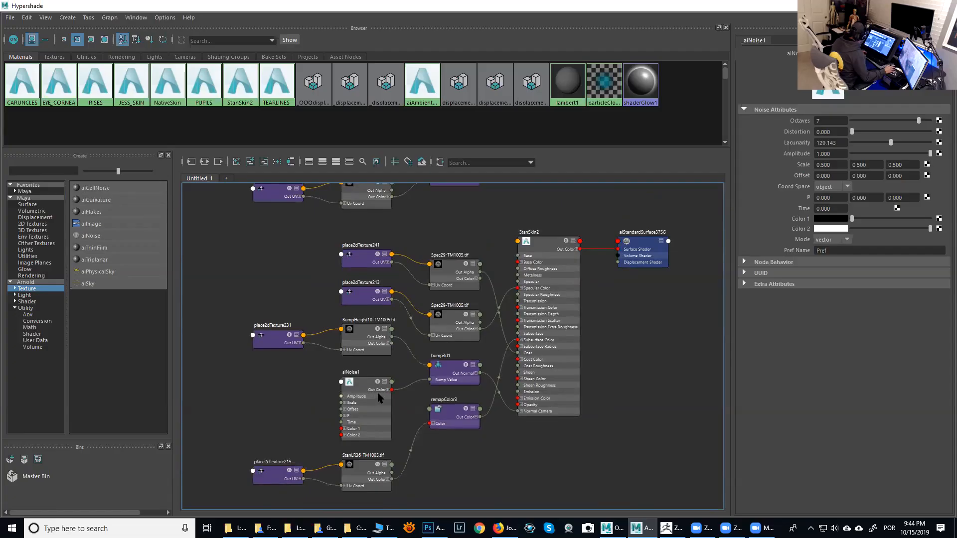
pyautogui.keyDown('alt'); pyautogui.moveTo(438, 338); pyautogui.dragTo(439, 343, button='middle'); pyautogui.keyUp('alt')
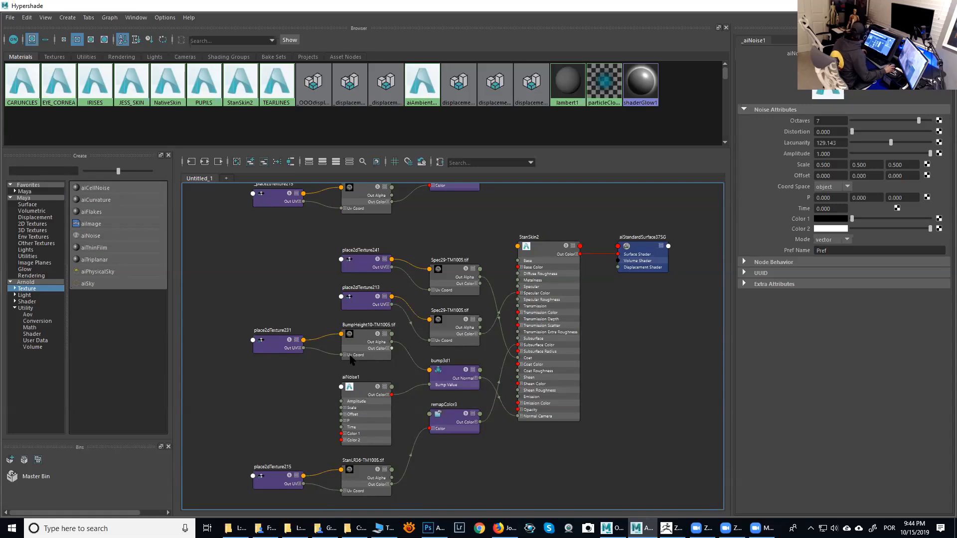
pyautogui.scroll(3, 352, 360)
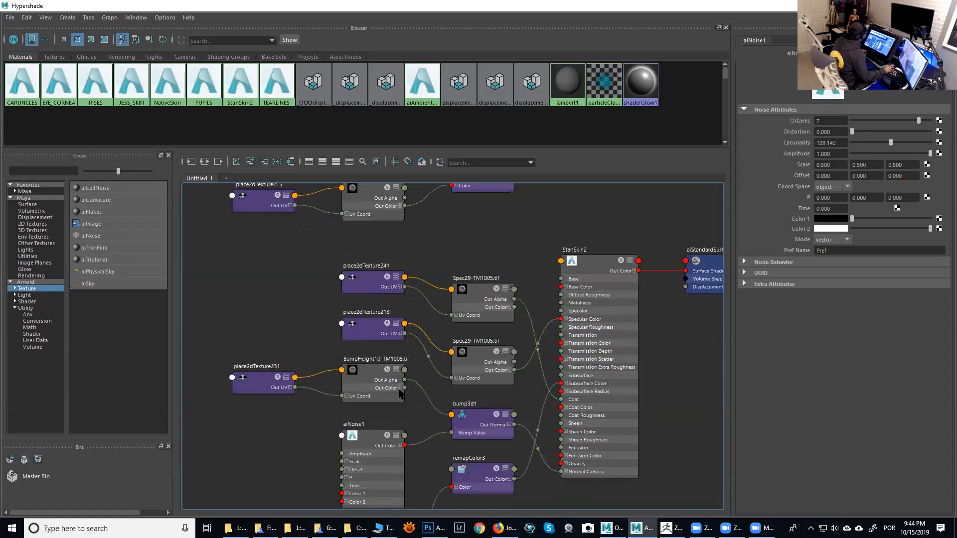
pyautogui.keyDown('alt'); pyautogui.moveTo(399, 392); pyautogui.dragTo(369, 430, button='middle'); pyautogui.keyUp('alt')
pyautogui.click(95, 188)
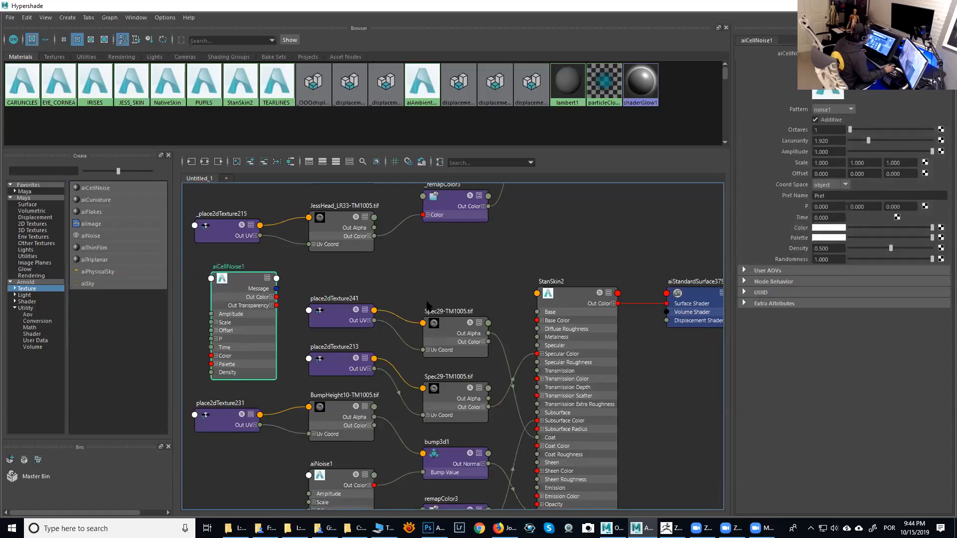
pyautogui.click(851, 110)
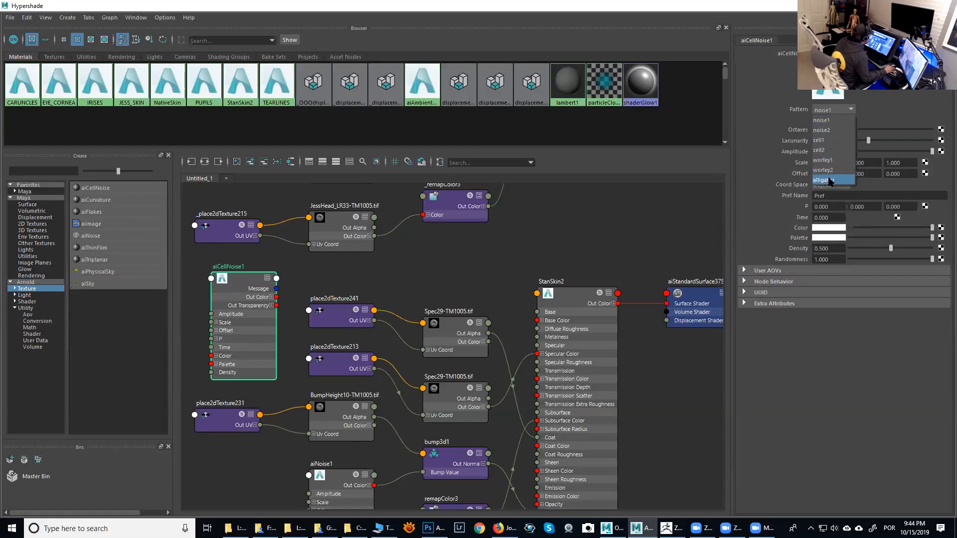
pyautogui.click(568, 252)
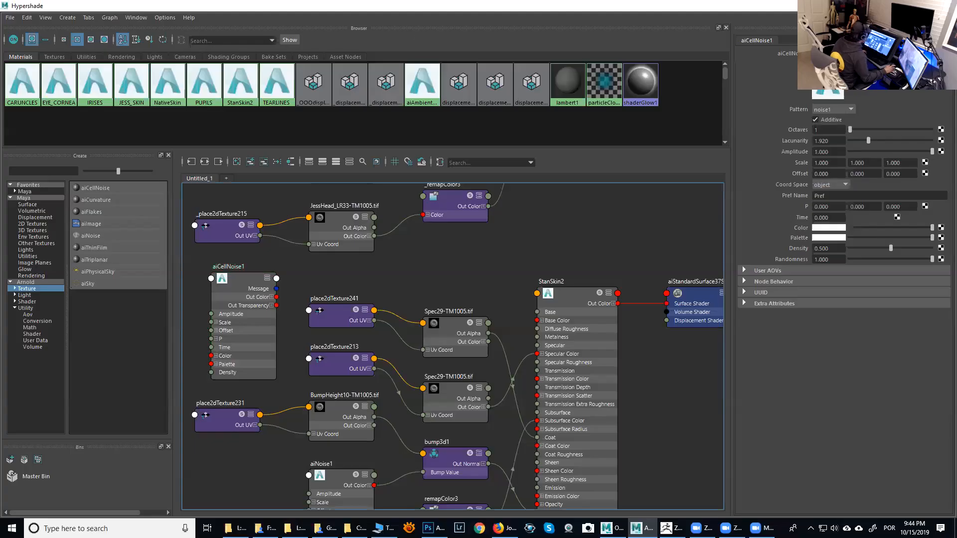
# - Hide the eyeball, cornea and distance dimension objects in front of the head in the viewport
pyautogui.moveTo(704, 6); pyautogui.dragTo(956, 30)
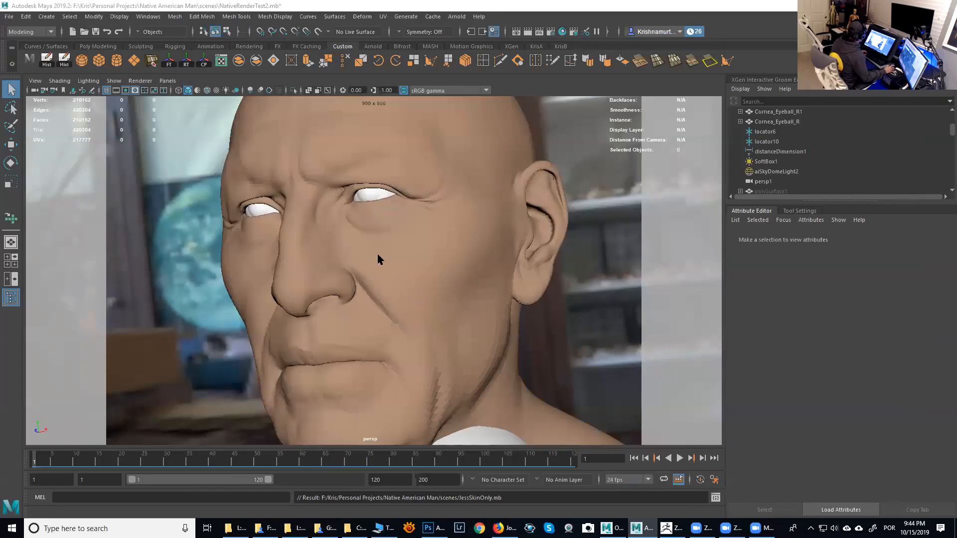
pyautogui.moveTo(215, 174); pyautogui.dragTo(459, 295)
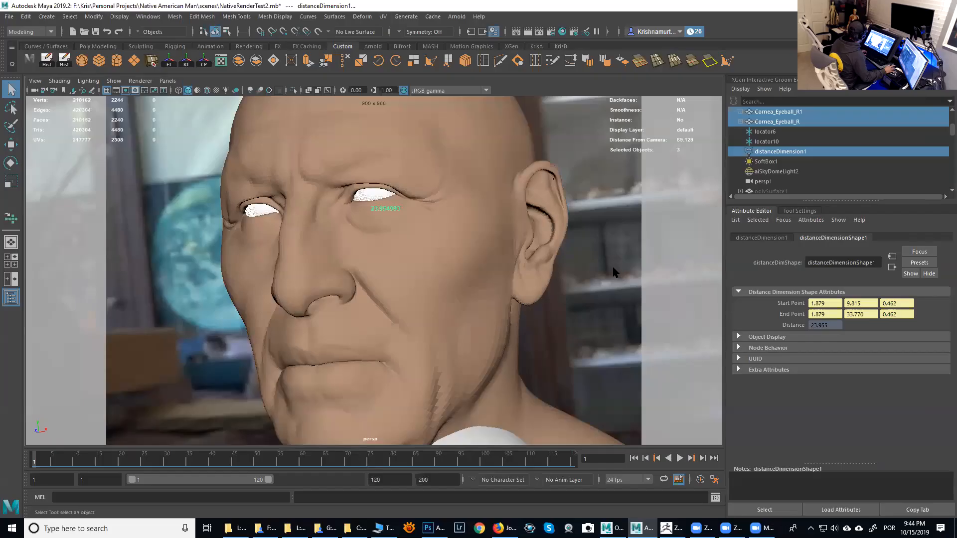
pyautogui.hotkey('ctrl', 'h')
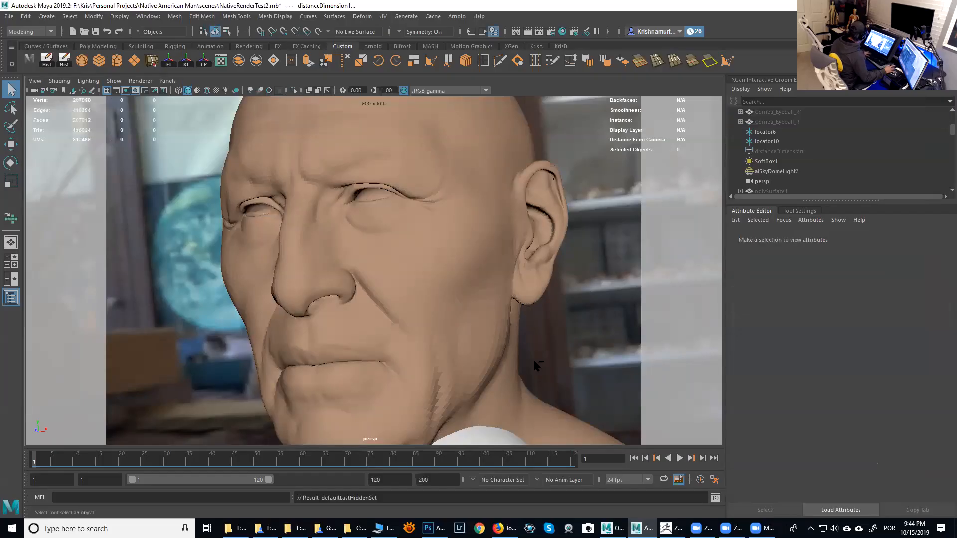
pyautogui.click(491, 444)
pyautogui.hotkey('ctrl', 'h')
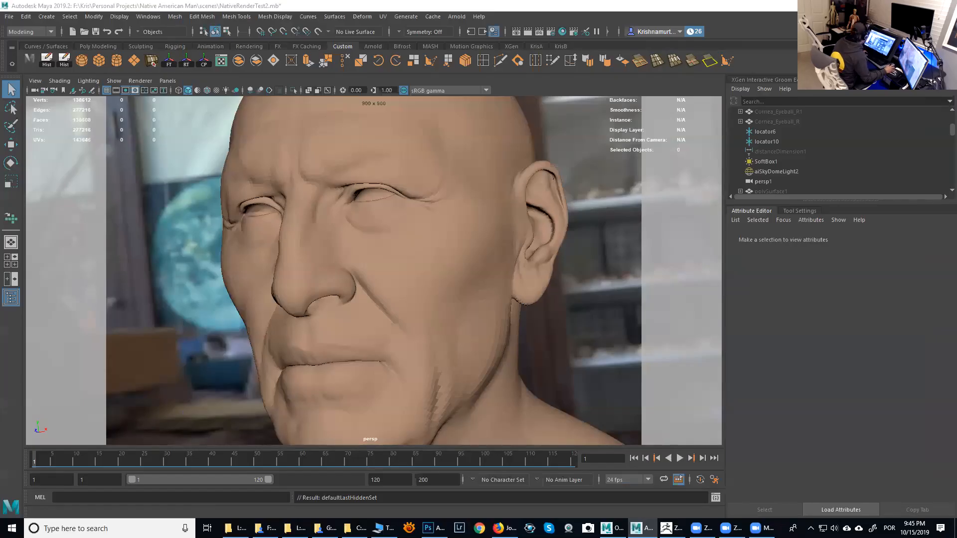
# - Create a new aiStandardSurface shader from the Arnold Shader nodes and assign it to the head mesh
pyautogui.scroll(-1, 447, 237)
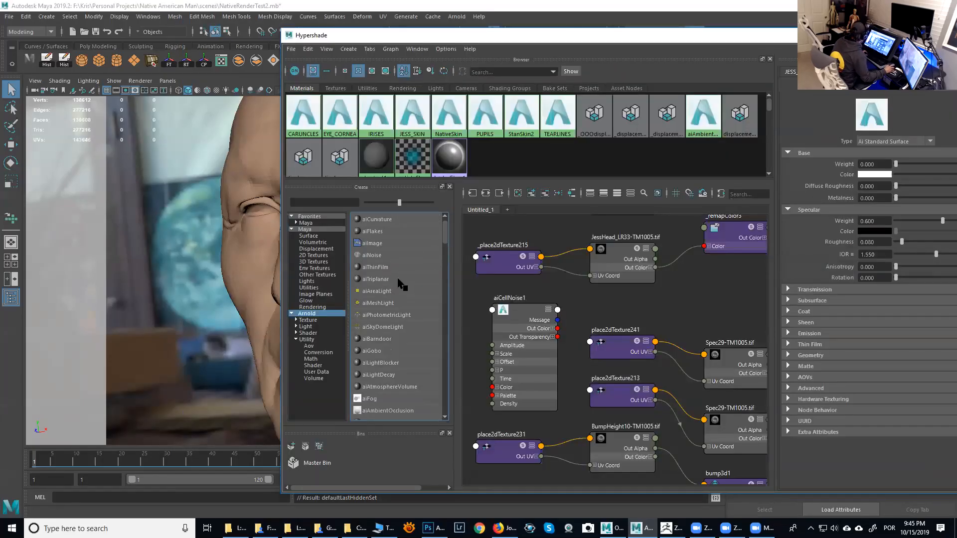
pyautogui.click(314, 366)
pyautogui.moveTo(444, 299); pyautogui.dragTo(443, 275)
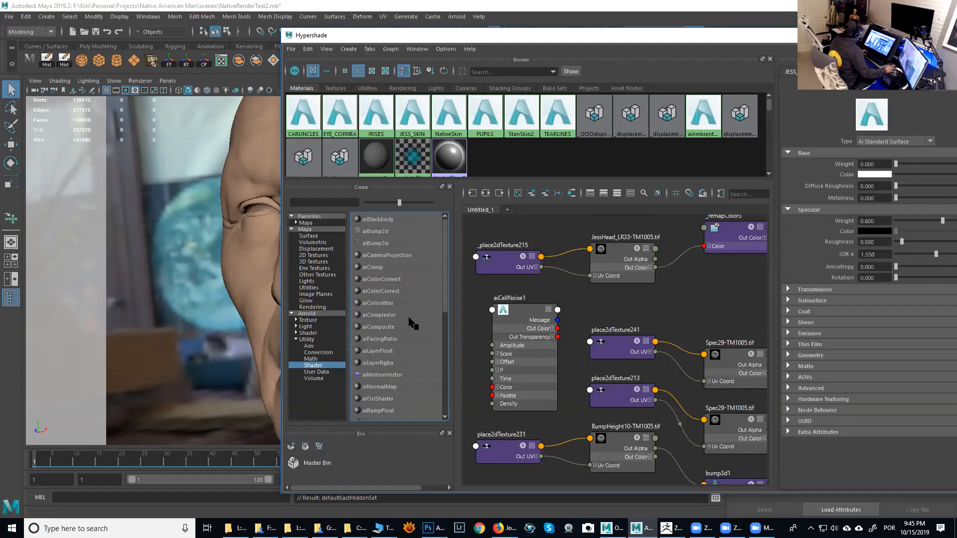
pyautogui.click(309, 333)
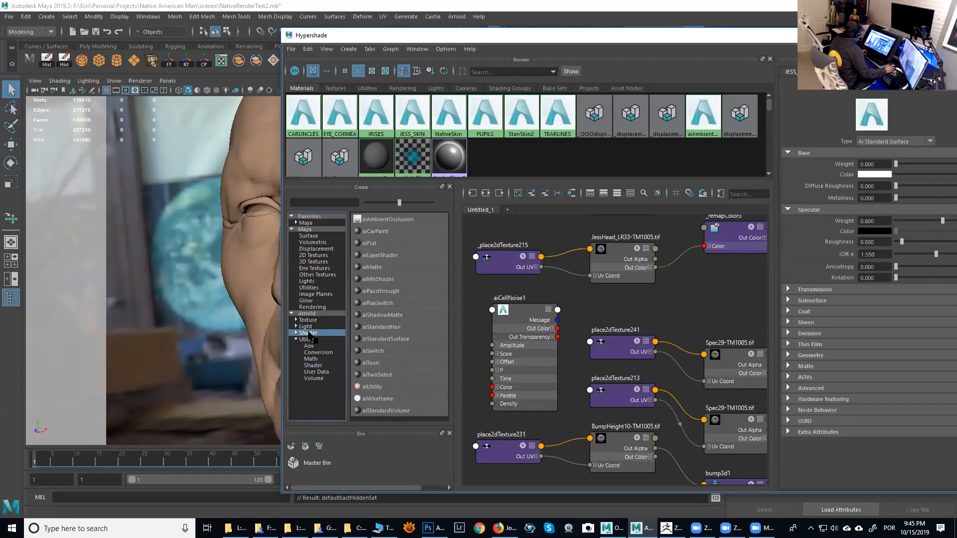
pyautogui.click(384, 339)
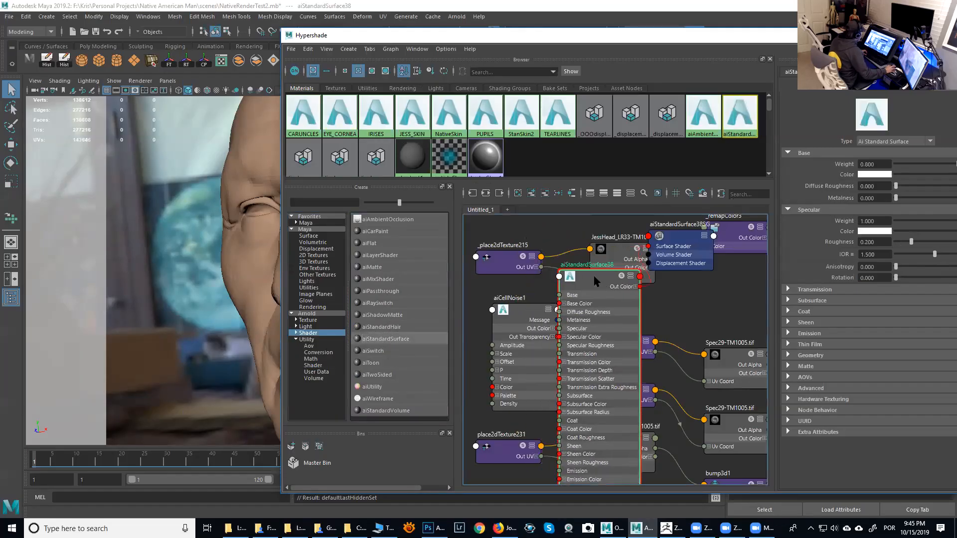
pyautogui.moveTo(594, 281); pyautogui.dragTo(689, 303)
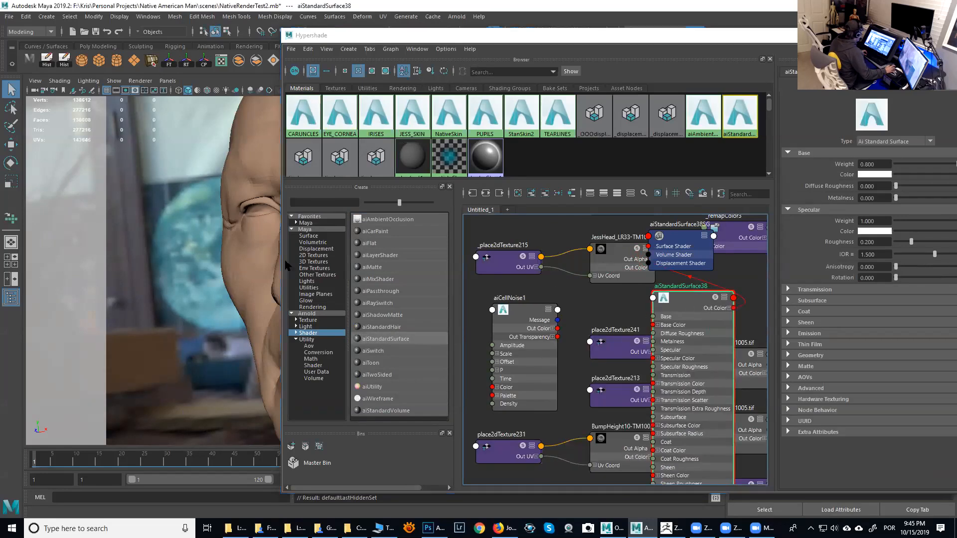
pyautogui.click(273, 265)
pyautogui.moveTo(677, 297); pyautogui.dragTo(677, 273, button='right')
pyautogui.click(681, 301)
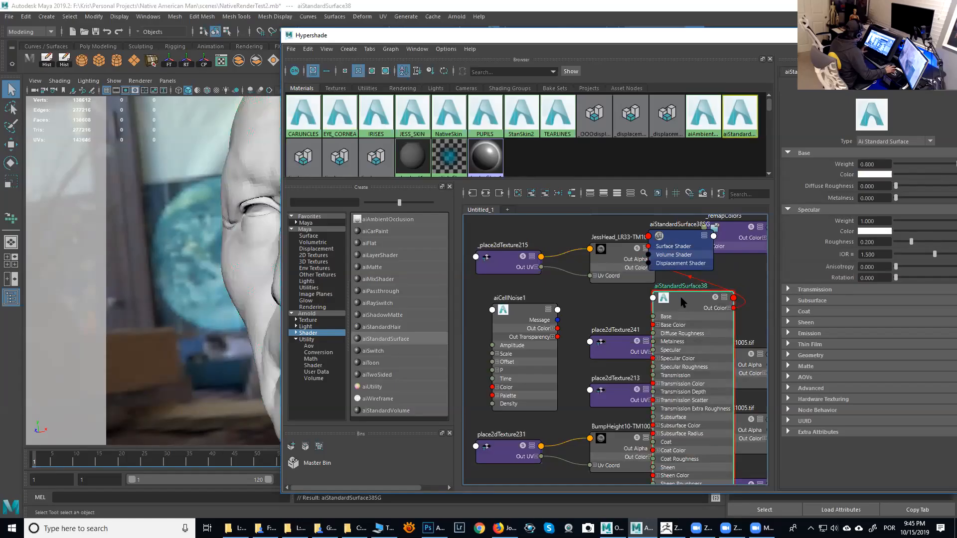
pyautogui.moveTo(681, 301); pyautogui.dragTo(663, 299)
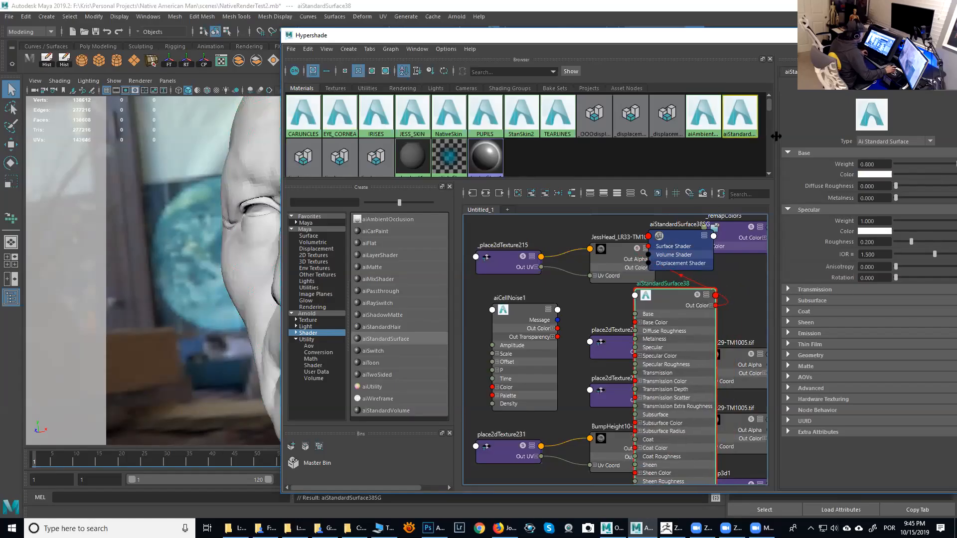
# - Set the new shader's specular weight to about 0.135 and specular roughness to about 0.34
pyautogui.click(907, 222)
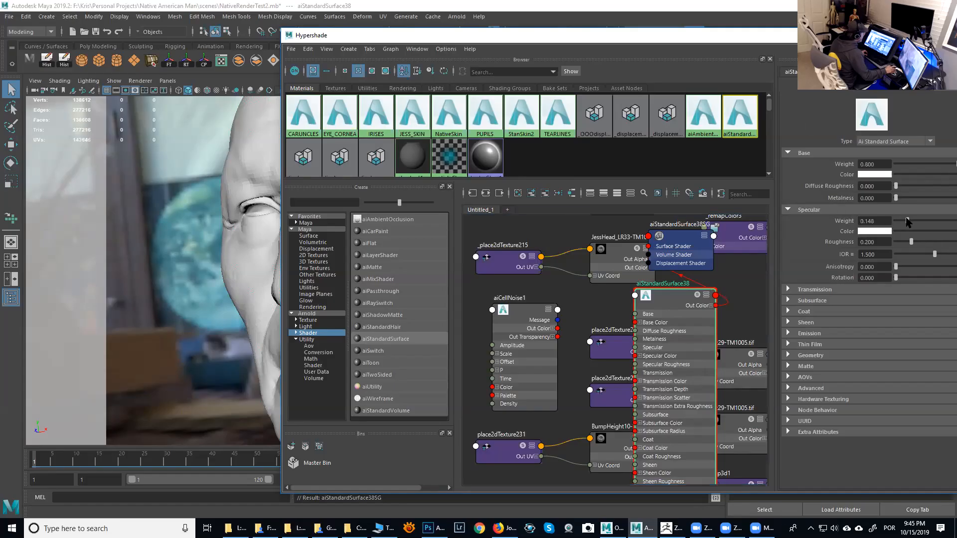
pyautogui.moveTo(915, 240); pyautogui.dragTo(919, 241)
pyautogui.moveTo(661, 295); pyautogui.dragTo(661, 293)
pyautogui.moveTo(765, 42); pyautogui.dragTo(956, 44)
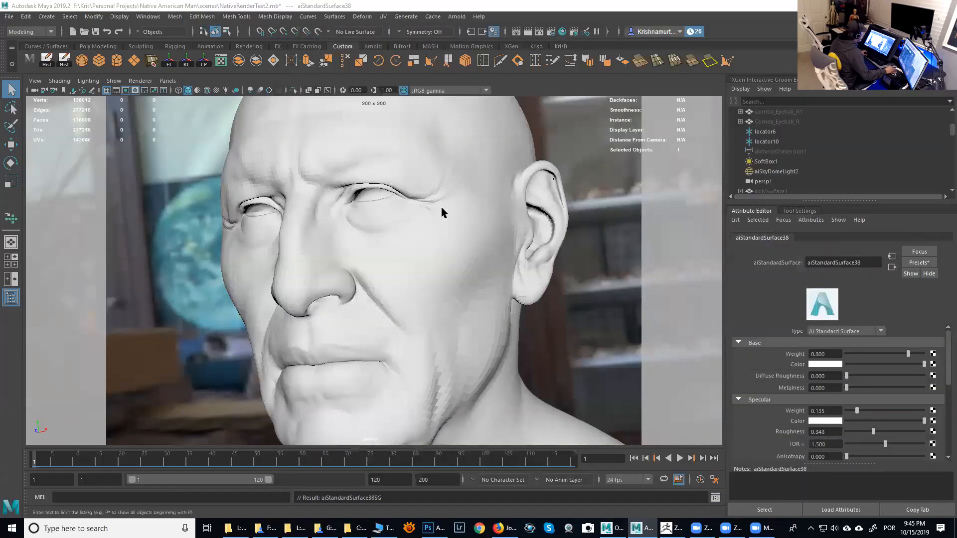
# - Set the head mesh's Arnold subdivision type to none
pyautogui.click(438, 231)
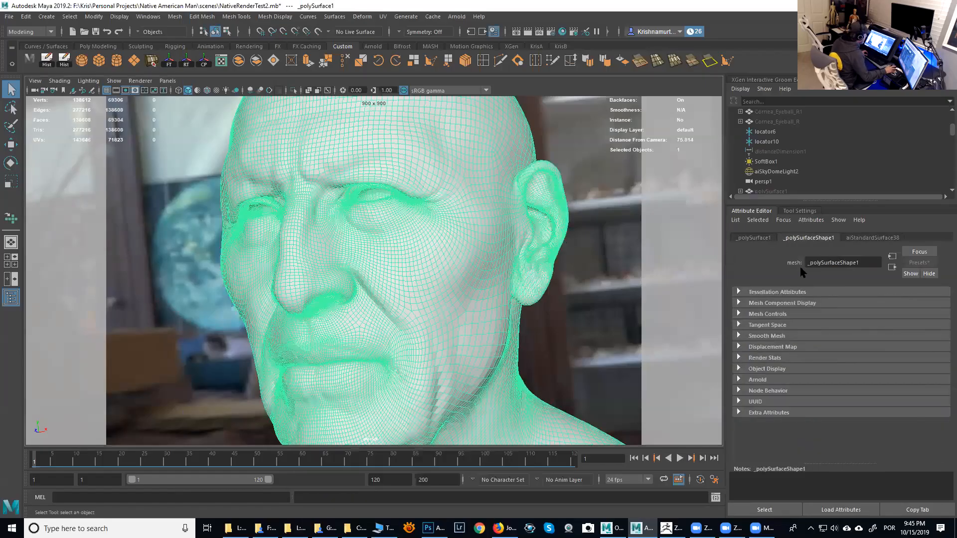
pyautogui.click(771, 380)
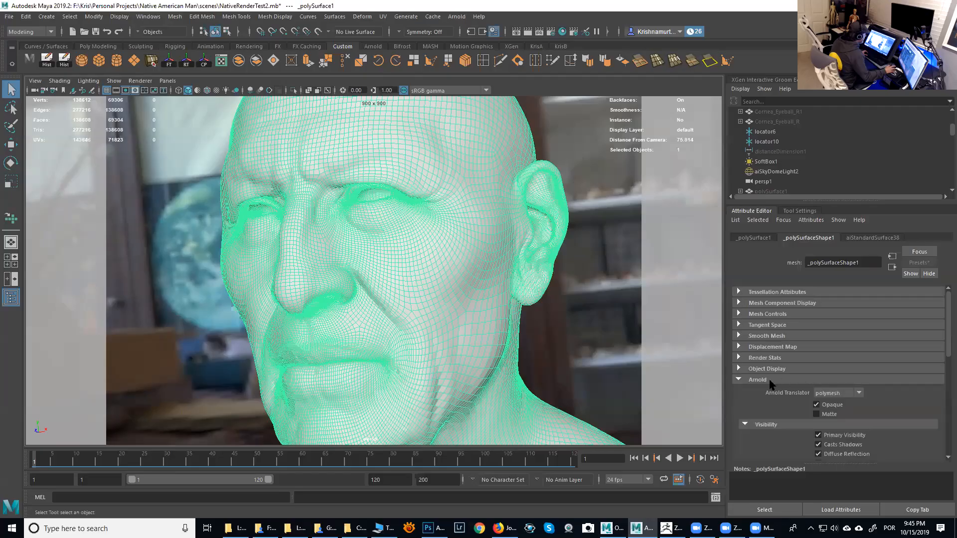
pyautogui.moveTo(947, 332); pyautogui.dragTo(949, 433)
pyautogui.click(787, 396)
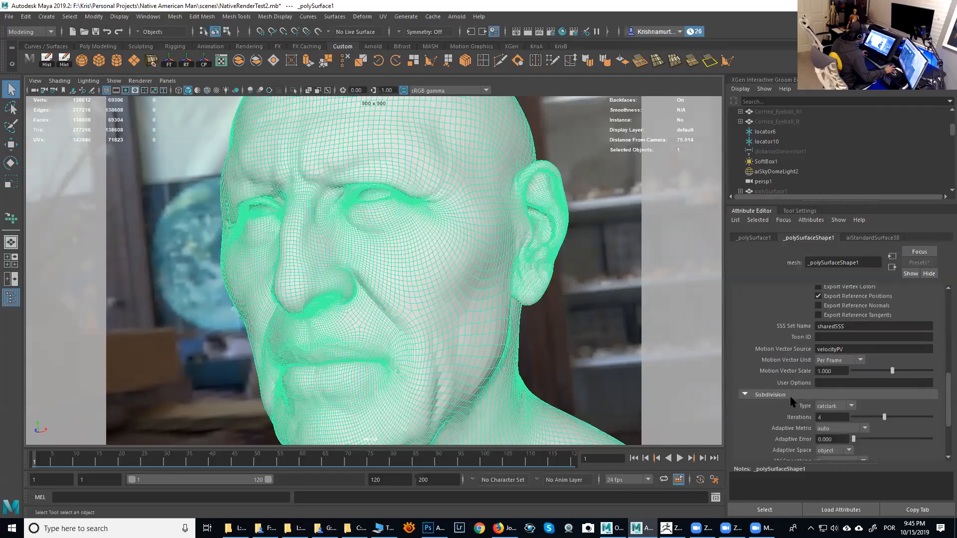
pyautogui.click(839, 409)
pyautogui.click(832, 413)
# - Select the head mesh and apply Soften Edge to its normals
pyautogui.click(663, 296)
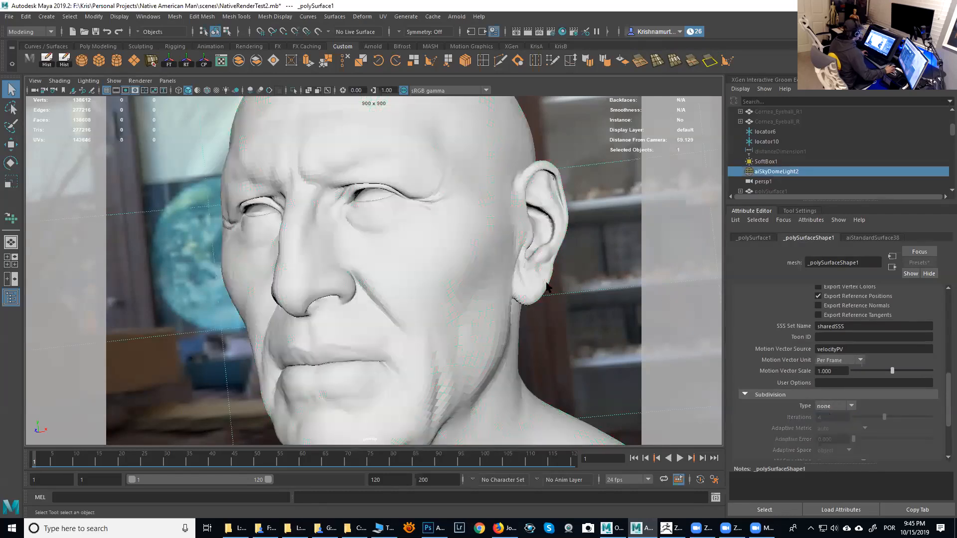
pyautogui.click(473, 254)
pyautogui.click(573, 329)
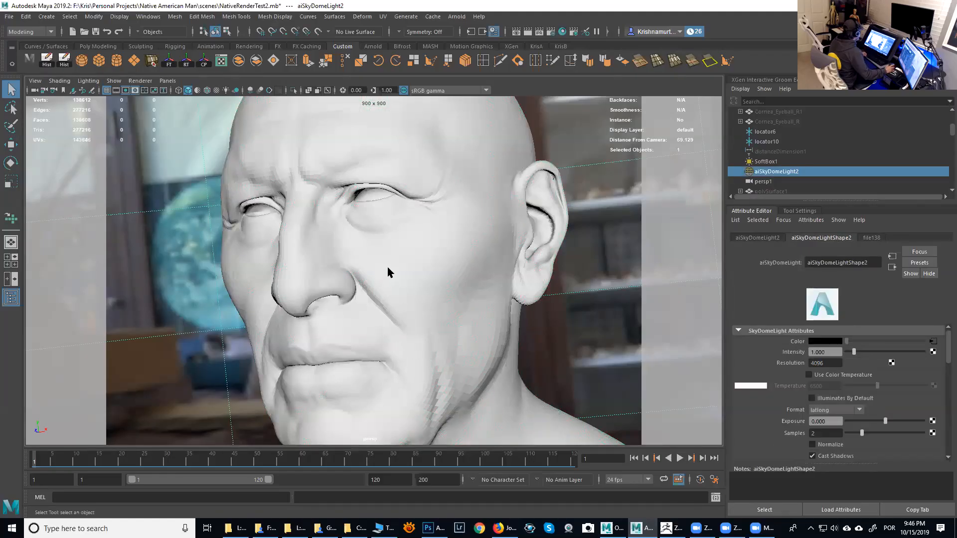
pyautogui.click(415, 291)
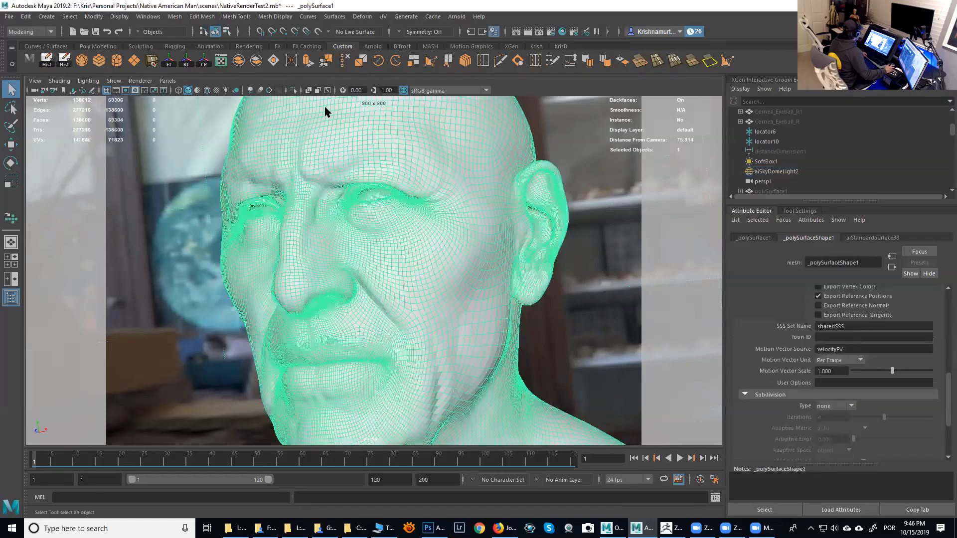
pyautogui.click(277, 16)
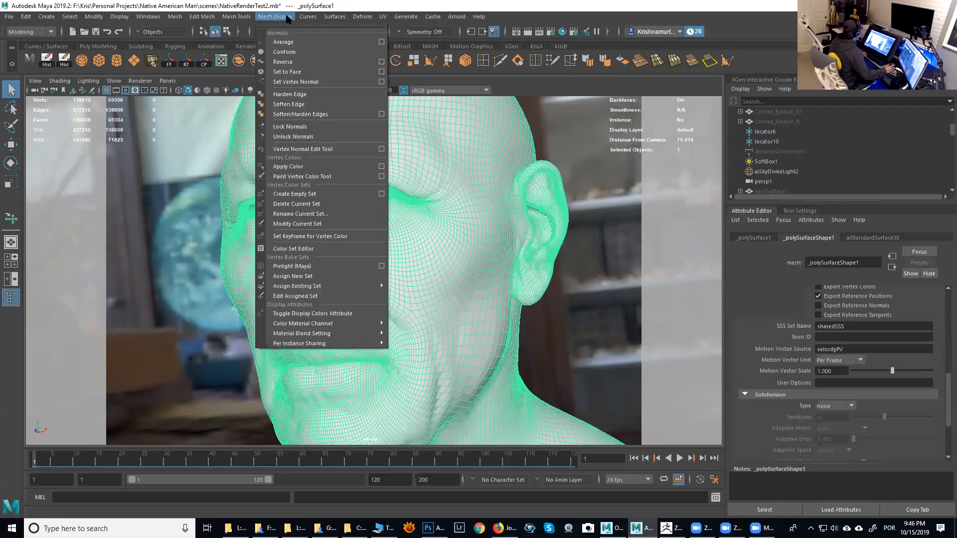
pyautogui.click(293, 105)
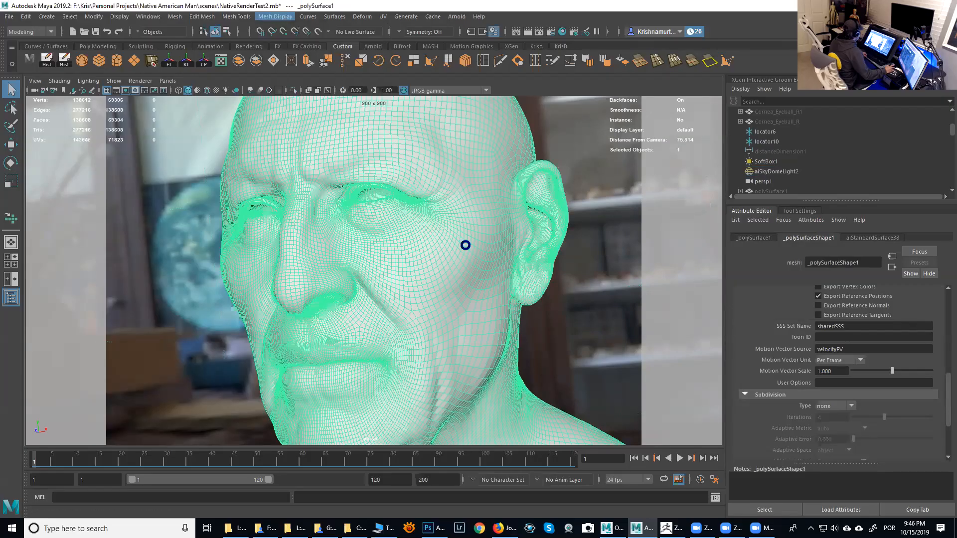
# - Render the current view in the Arnold RenderView
pyautogui.click(464, 244)
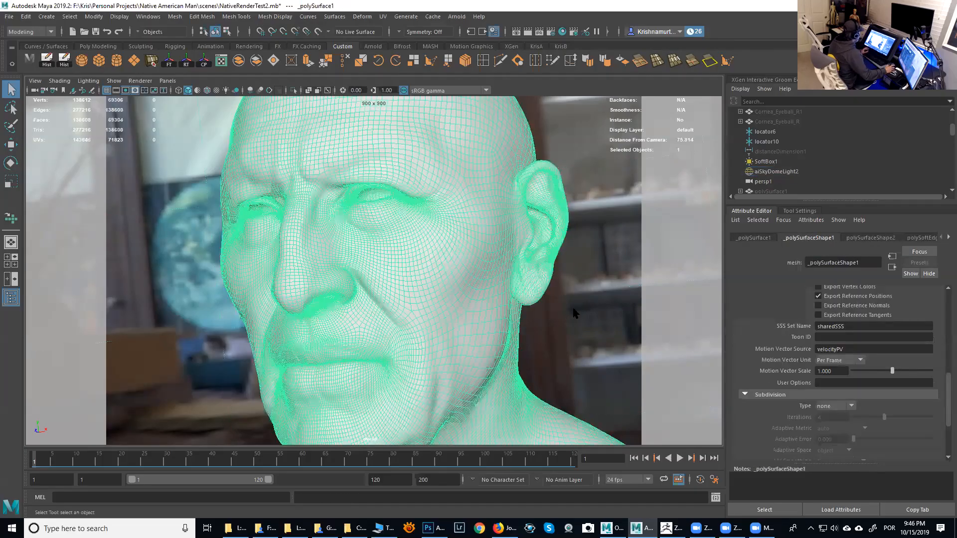
pyautogui.click(458, 300)
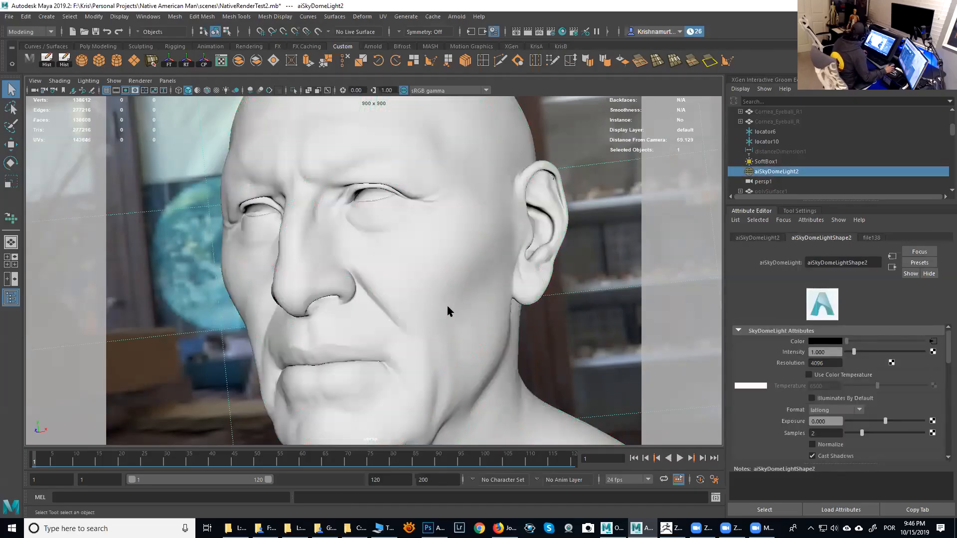
pyautogui.click(449, 313)
pyautogui.click(456, 17)
pyautogui.click(475, 41)
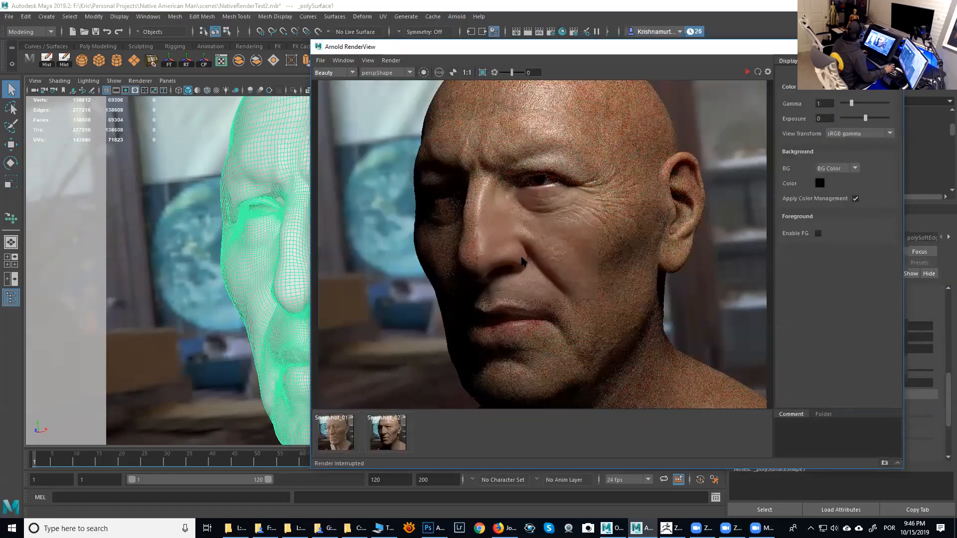
# - Zoom in and out of the render to examine the skin detail around the face
pyautogui.scroll(2, 523, 261)
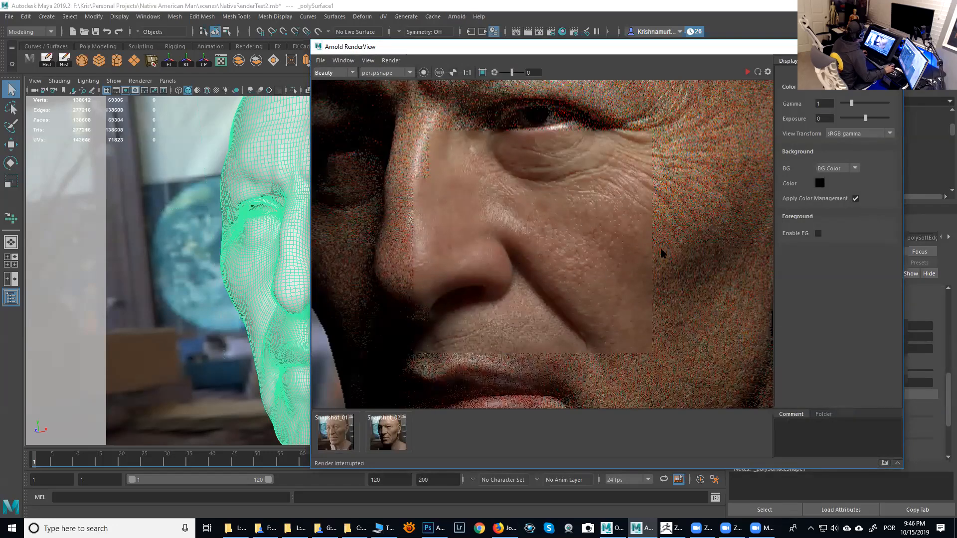
pyautogui.scroll(-2, 638, 216)
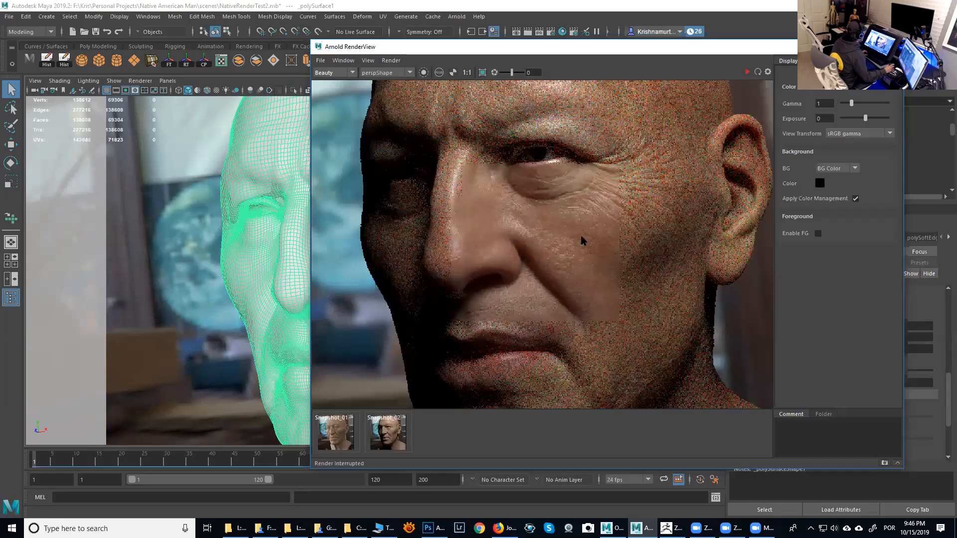
pyautogui.scroll(1, 593, 244)
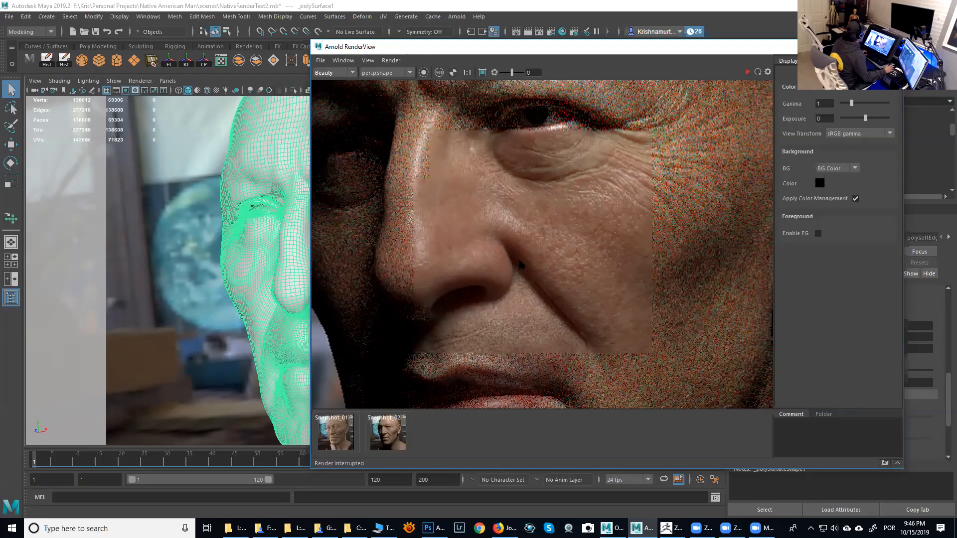
pyautogui.scroll(-1, 551, 272)
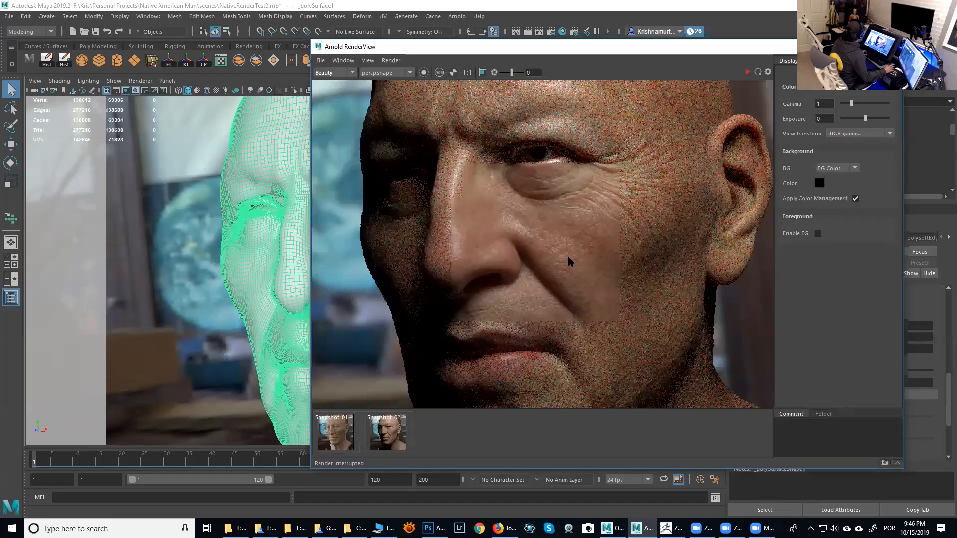
pyautogui.scroll(-1, 567, 254)
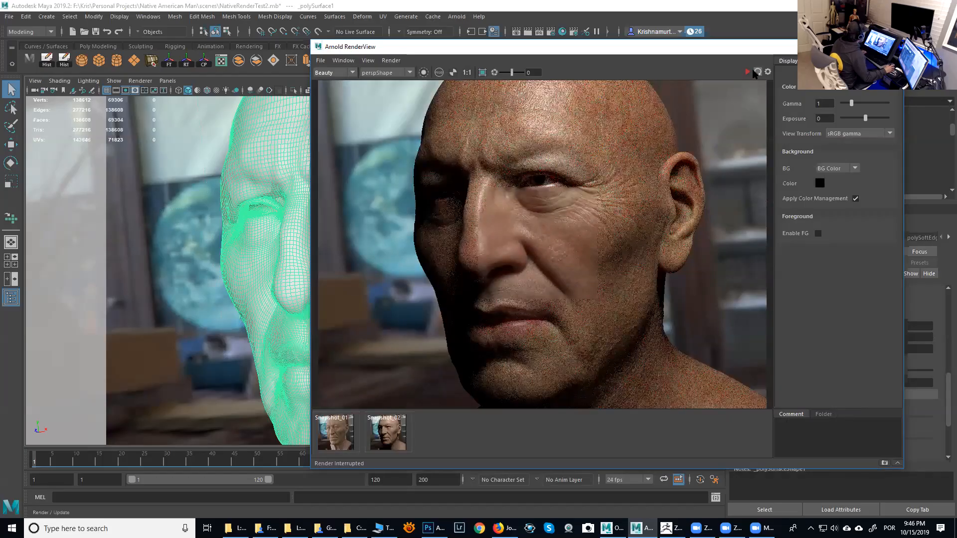
# - Toggle a RenderView display option for render tiles and restart the render
pyautogui.click(368, 61)
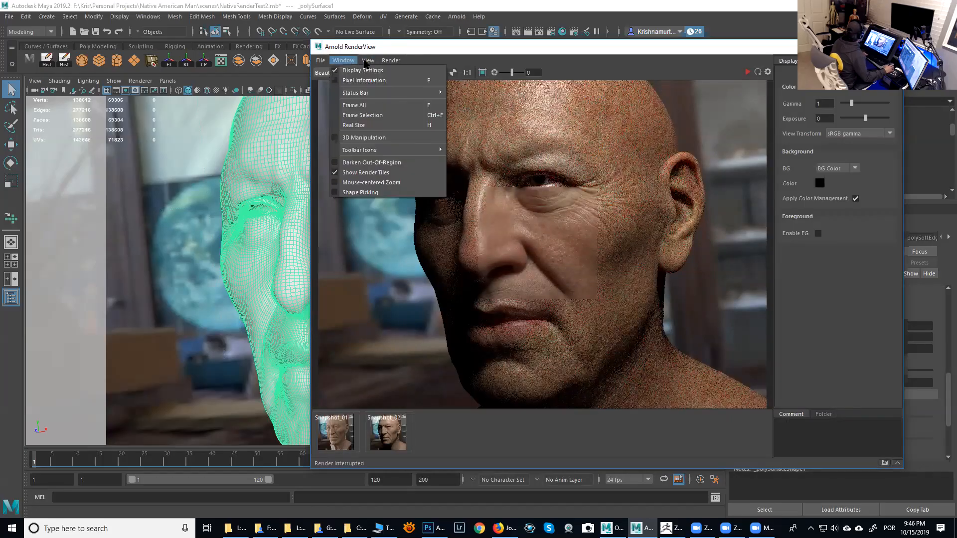
pyautogui.click(390, 168)
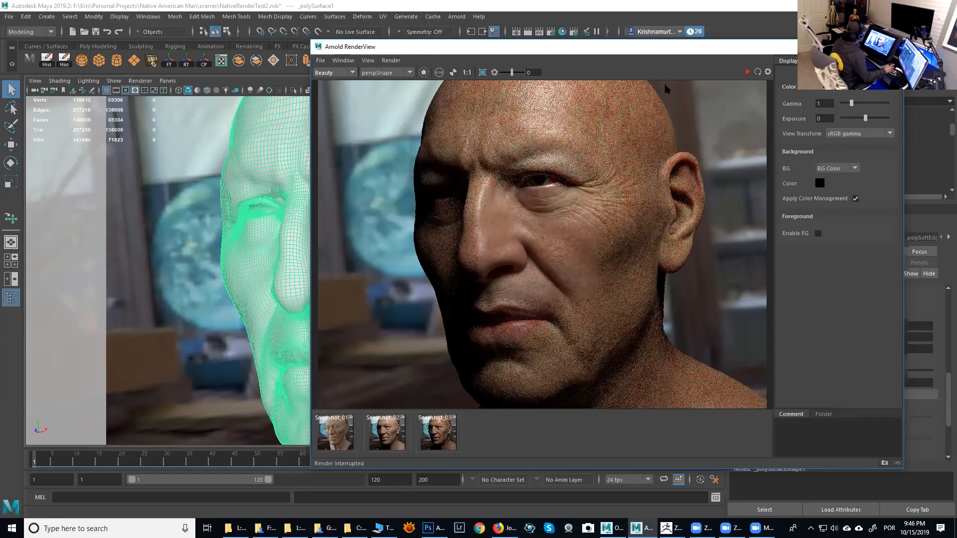
pyautogui.click(747, 73)
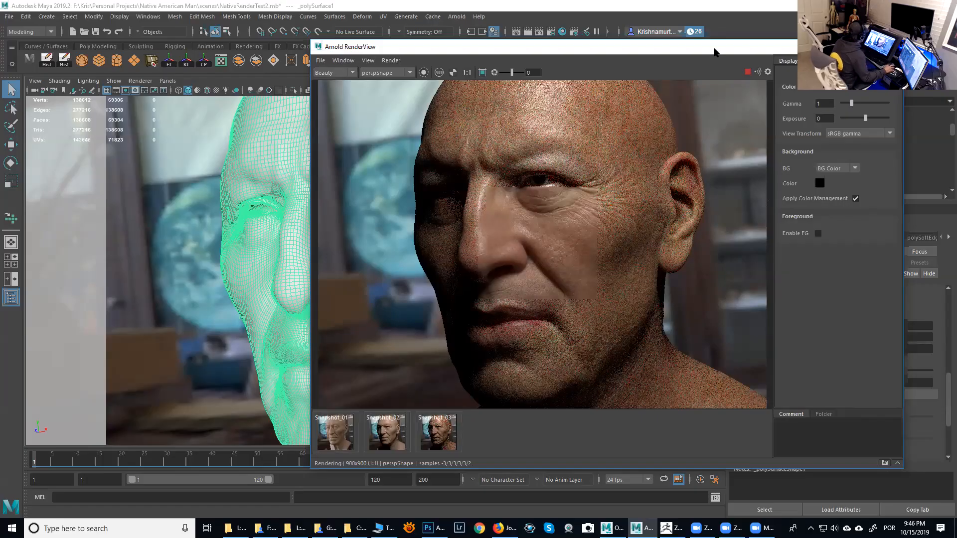
pyautogui.moveTo(716, 52); pyautogui.dragTo(718, 55)
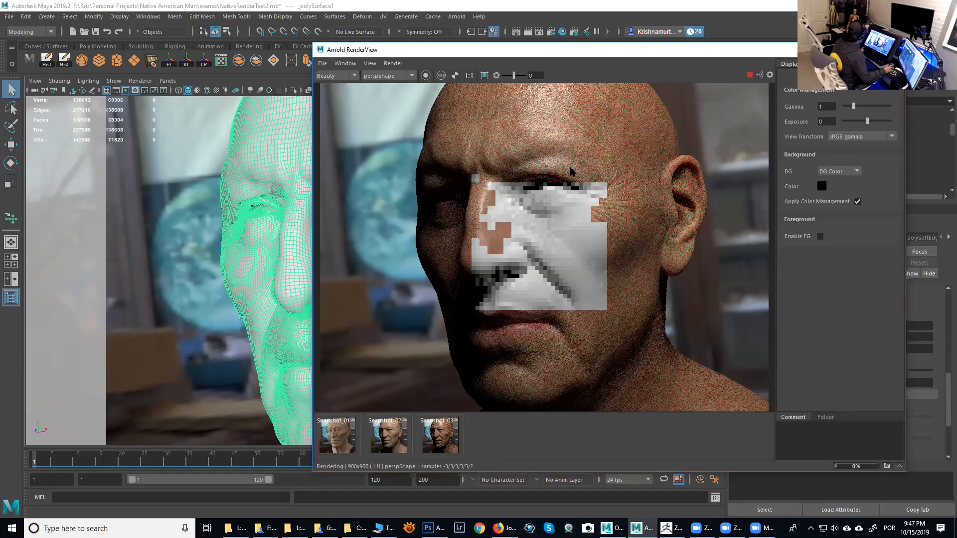
# - Enable Crop Region, draw a render region over the cheek and eye, and stop the render
pyautogui.click(484, 76)
pyautogui.moveTo(524, 203); pyautogui.dragTo(612, 299)
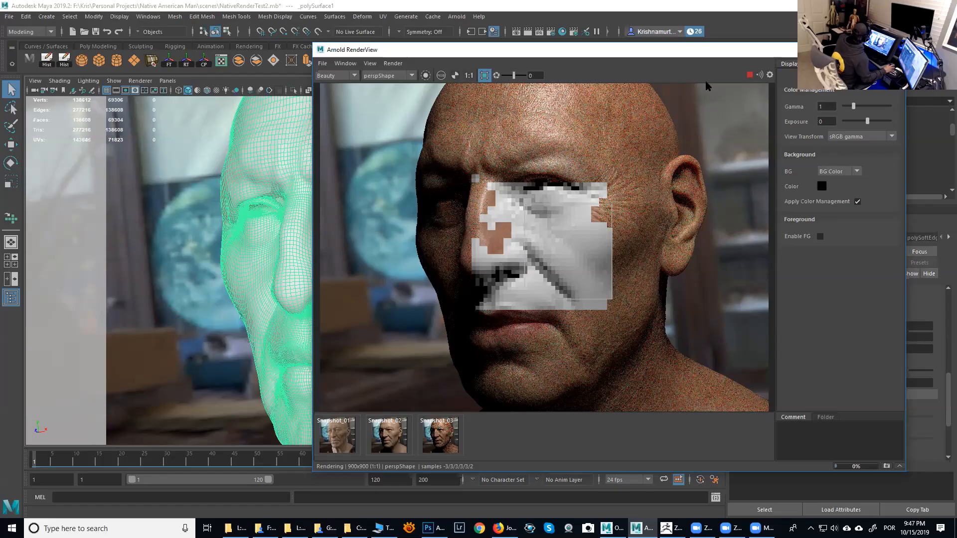
pyautogui.moveTo(718, 50); pyautogui.dragTo(662, 43)
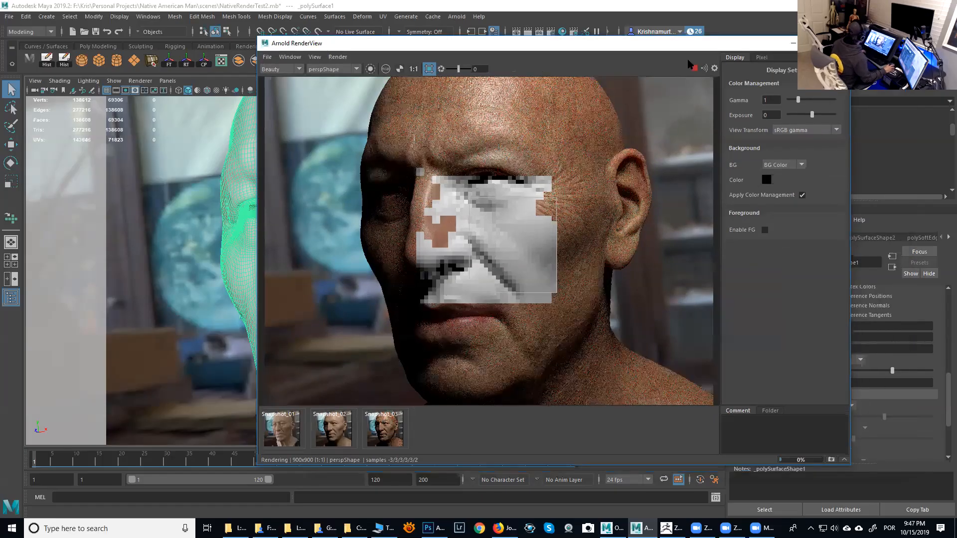
pyautogui.click(695, 68)
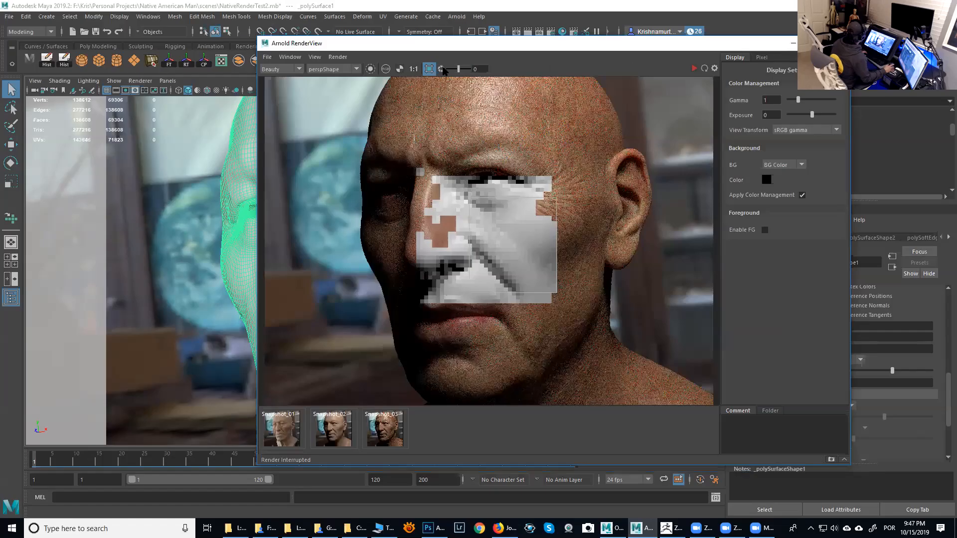
# - Update the full scene in the RenderView and render the view again
pyautogui.click(337, 57)
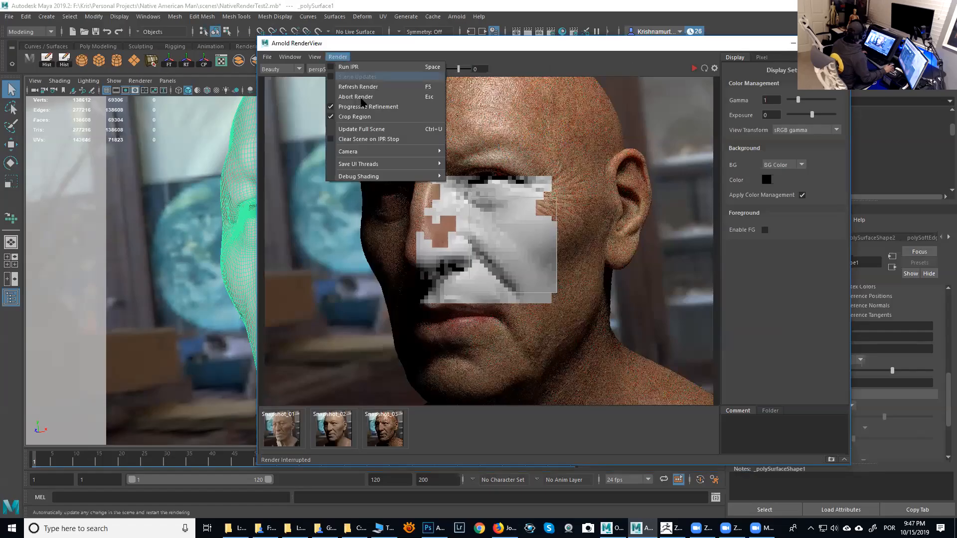
pyautogui.click(379, 130)
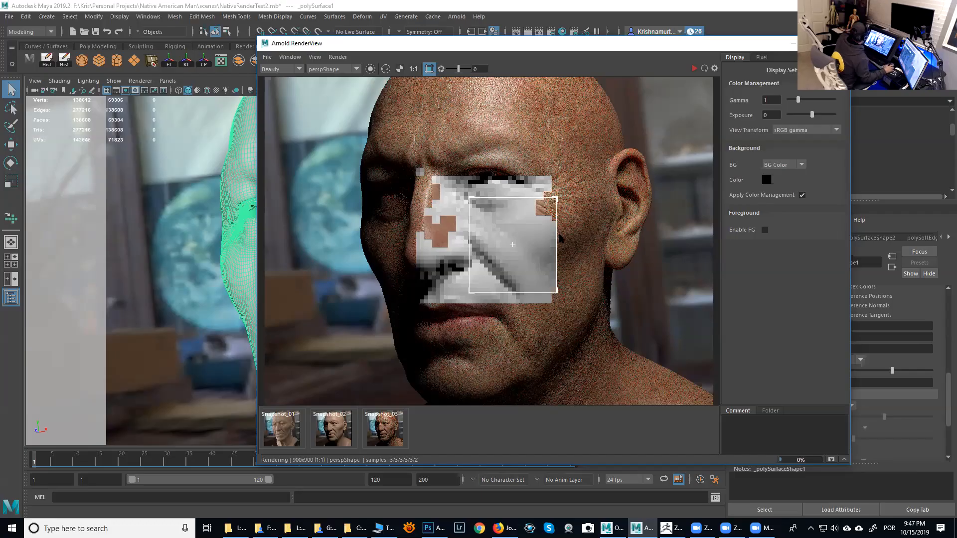
pyautogui.click(672, 528)
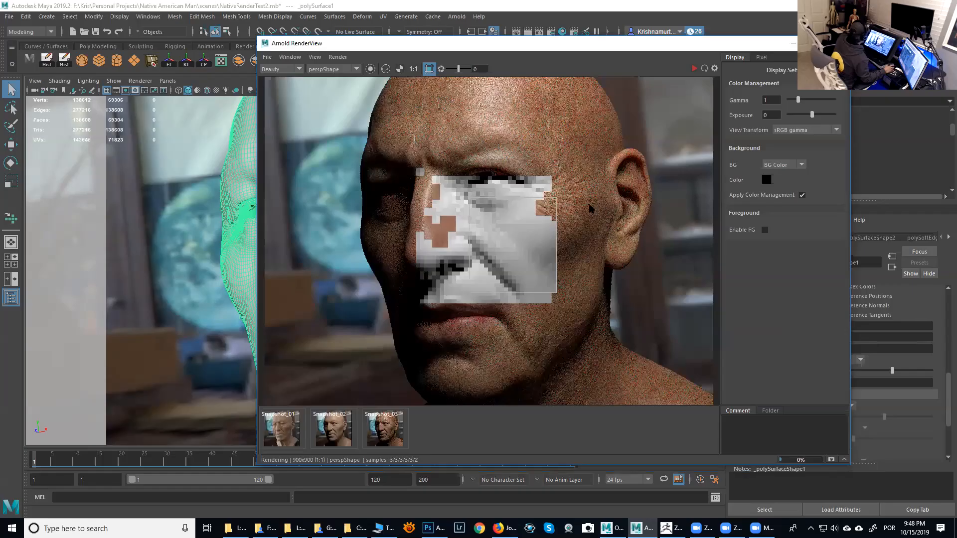
pyautogui.moveTo(579, 45); pyautogui.dragTo(599, 34)
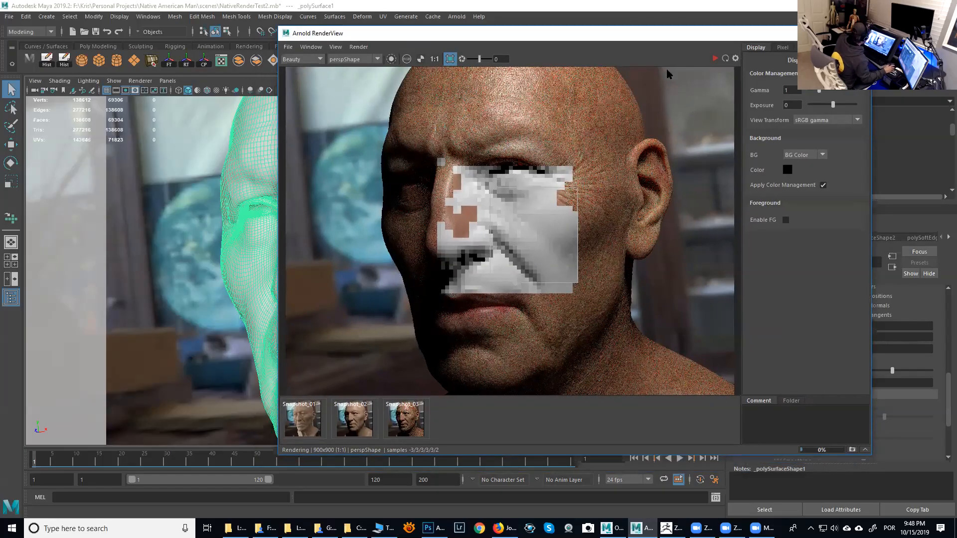
pyautogui.click(714, 60)
# - Toggle Crop Region off and on and draw a new render region over the cheek
pyautogui.moveTo(673, 39); pyautogui.dragTo(0, 149)
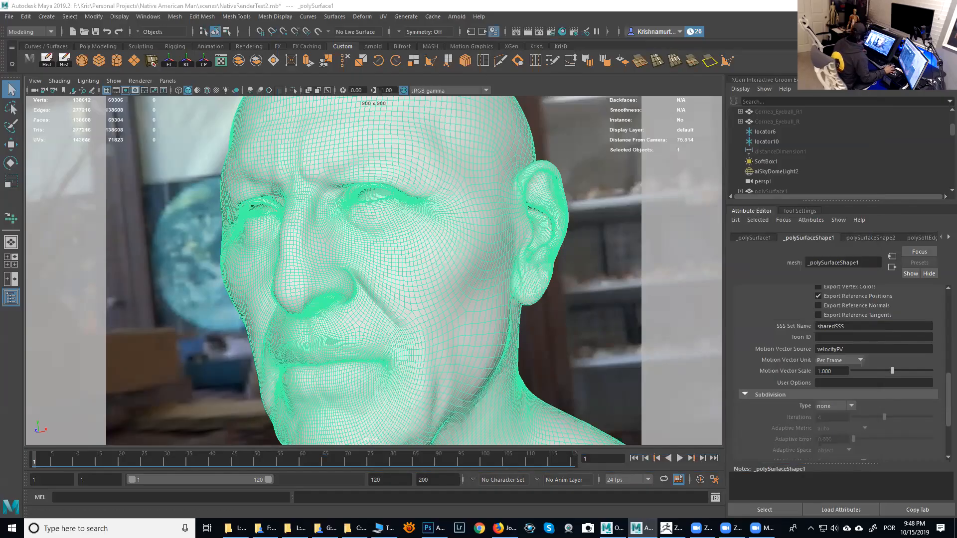
pyautogui.moveTo(0, 67); pyautogui.dragTo(566, 67)
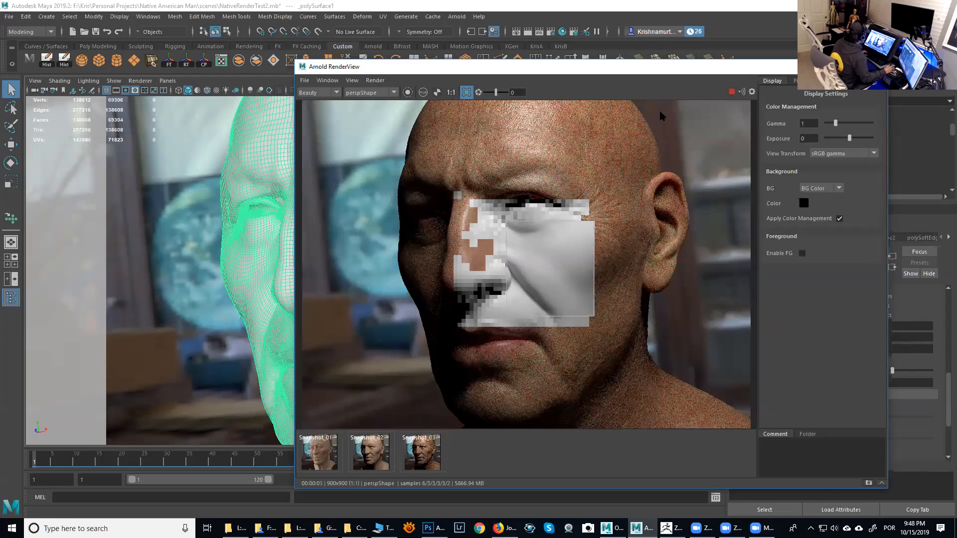
pyautogui.click(467, 93)
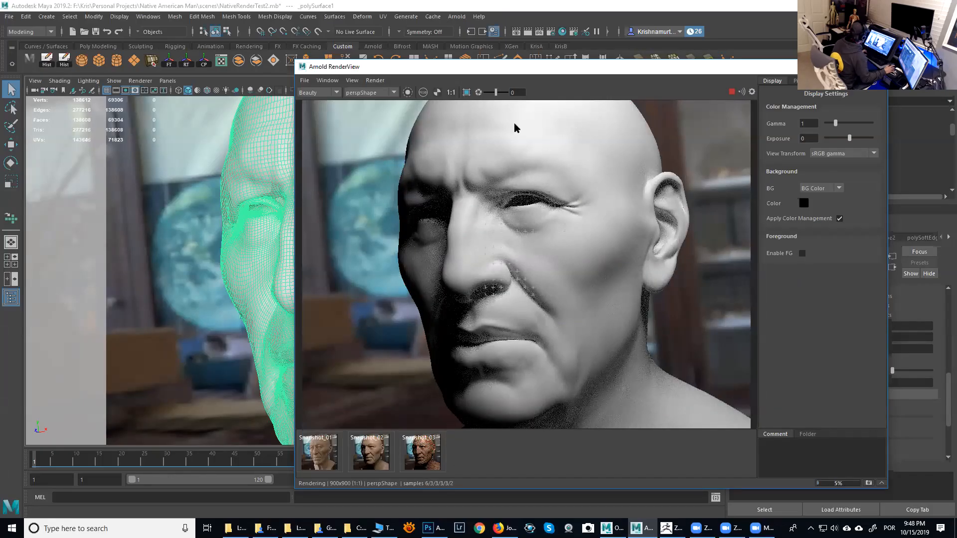
pyautogui.click(467, 93)
pyautogui.moveTo(513, 232); pyautogui.dragTo(607, 321)
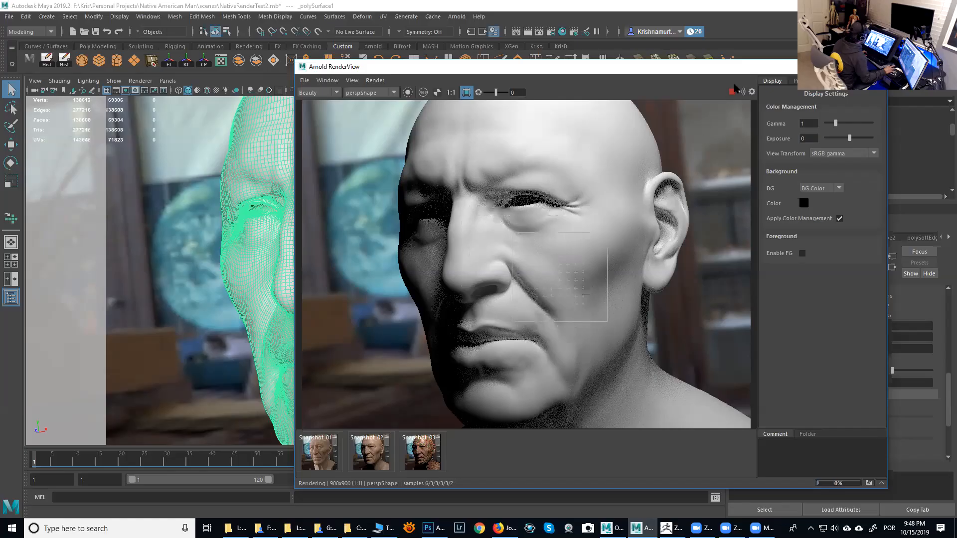
# - Set aiStandardSurface38's specular weight to about 0.584 and move the crop region up over the eye
pyautogui.moveTo(717, 73); pyautogui.dragTo(545, 58)
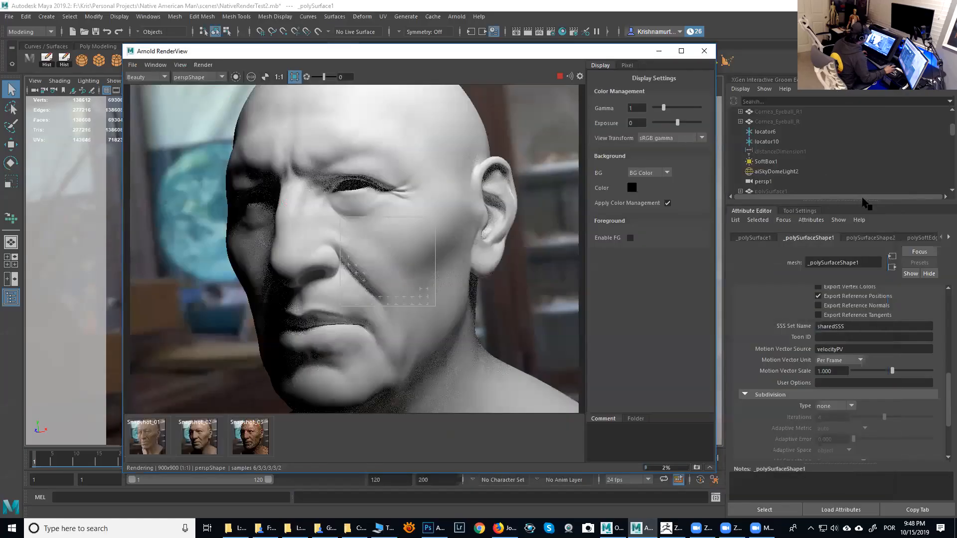
pyautogui.click(947, 237)
pyautogui.click(948, 238)
pyautogui.click(905, 238)
pyautogui.moveTo(858, 411); pyautogui.dragTo(891, 417)
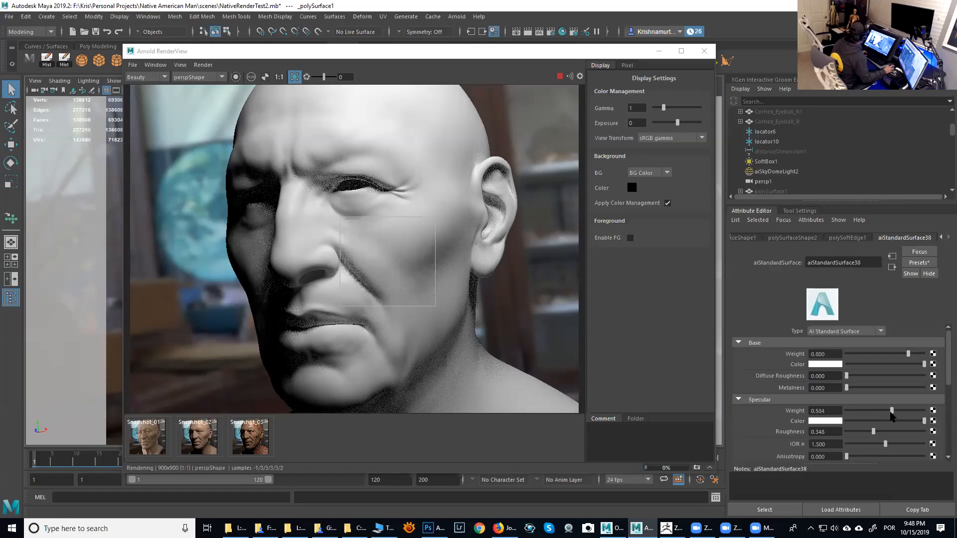
pyautogui.moveTo(384, 259); pyautogui.dragTo(392, 207)
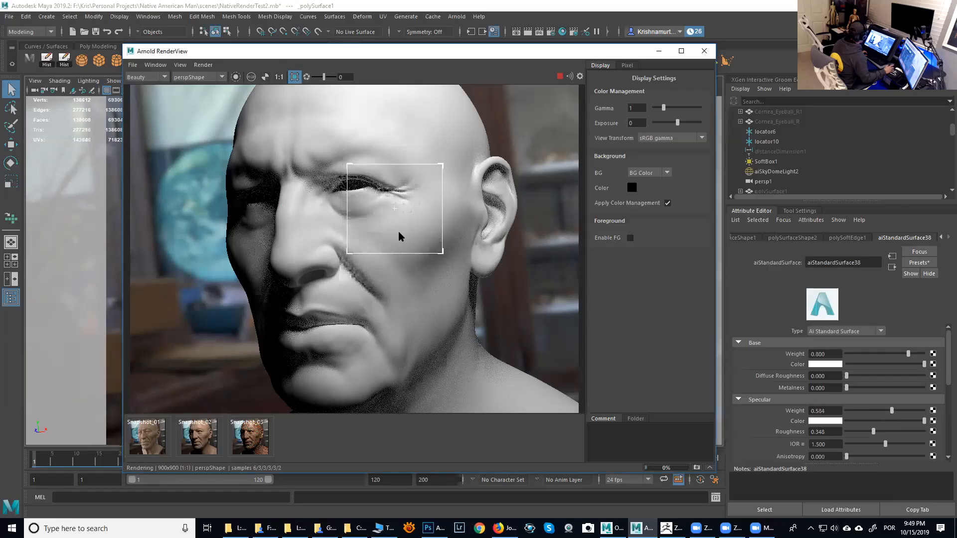
pyautogui.moveTo(394, 207); pyautogui.dragTo(384, 236)
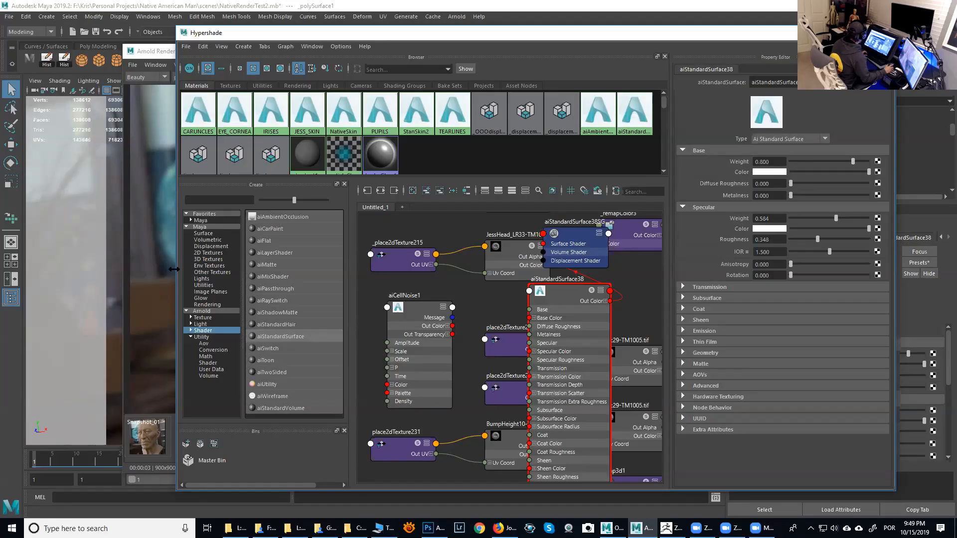
# - Rearrange the Hypershade graph, placing aiStandardSurface38 beside aiCellNoise1
pyautogui.moveTo(174, 269); pyautogui.dragTo(42, 269)
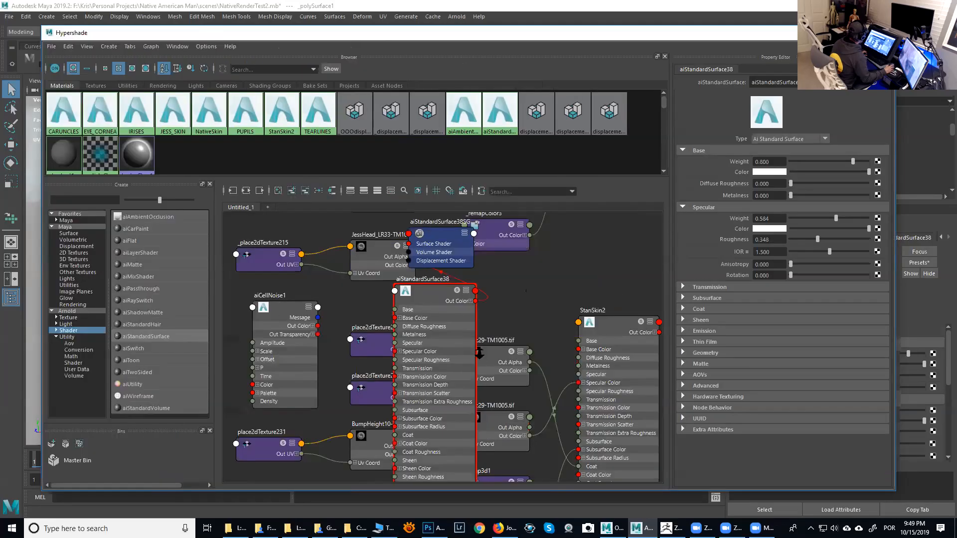
pyautogui.scroll(-3, 480, 352)
pyautogui.moveTo(410, 328); pyautogui.dragTo(243, 269)
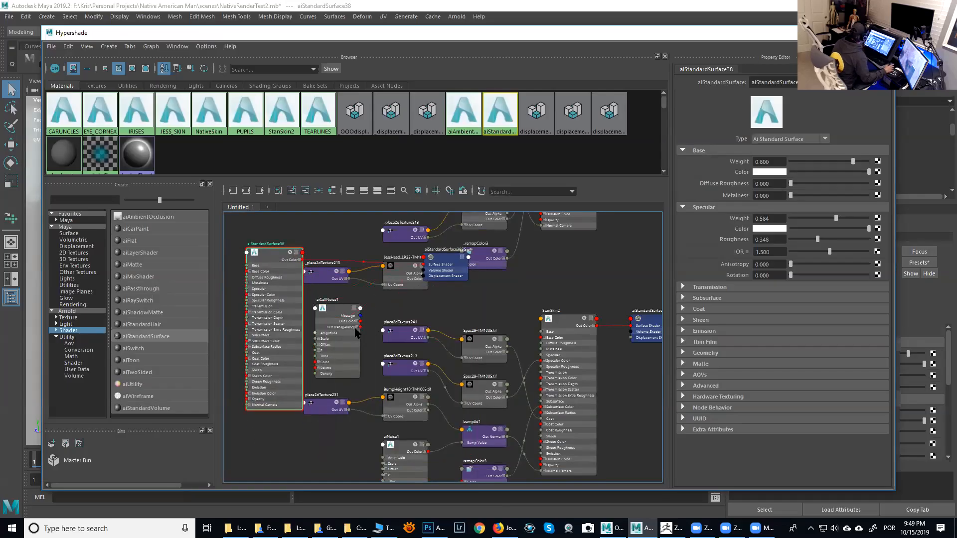
pyautogui.scroll(3, 496, 286)
pyautogui.keyDown('alt'); pyautogui.moveTo(579, 334); pyautogui.dragTo(686, 374, button='middle'); pyautogui.keyUp('alt')
pyautogui.keyDown('alt'); pyautogui.moveTo(424, 303); pyautogui.dragTo(407, 275, button='middle'); pyautogui.keyUp('alt')
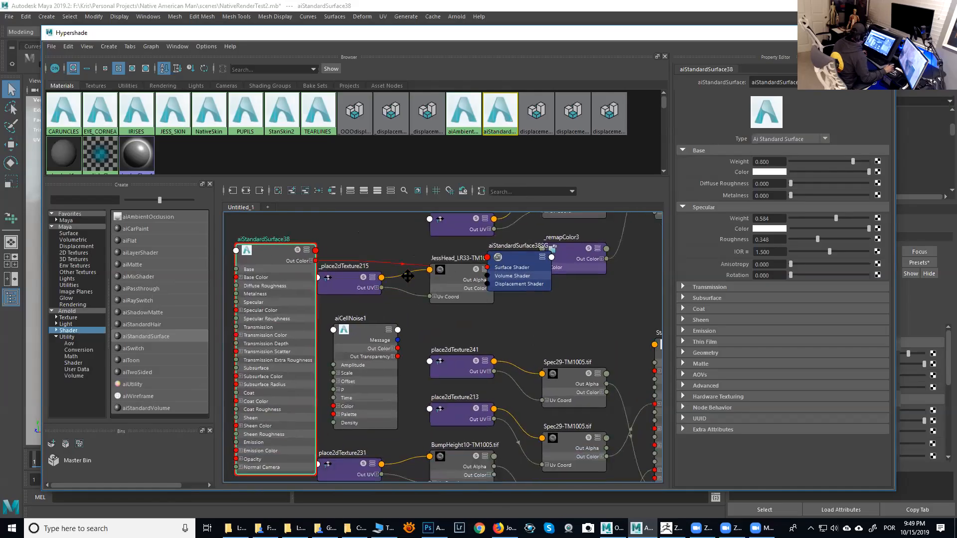
pyautogui.moveTo(285, 274)
pyautogui.mouseDown()
pyautogui.moveTo(328, 289)
pyautogui.moveTo(544, 299)
pyautogui.moveTo(279, 265)
pyautogui.mouseUp()
pyautogui.keyDown('alt'); pyautogui.moveTo(308, 273); pyautogui.dragTo(445, 279, button='middle'); pyautogui.keyUp('alt')
pyautogui.moveTo(400, 261); pyautogui.dragTo(342, 244)
# - Reposition aiStandardSurface38 and aiCellNoise1 closer together in the Hypershade graph
pyautogui.click(495, 352)
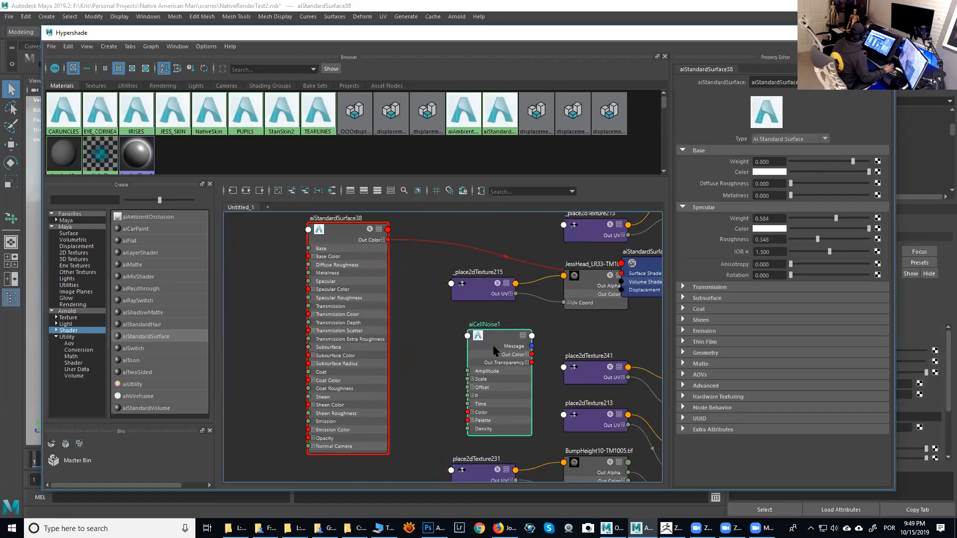
pyautogui.click(326, 240)
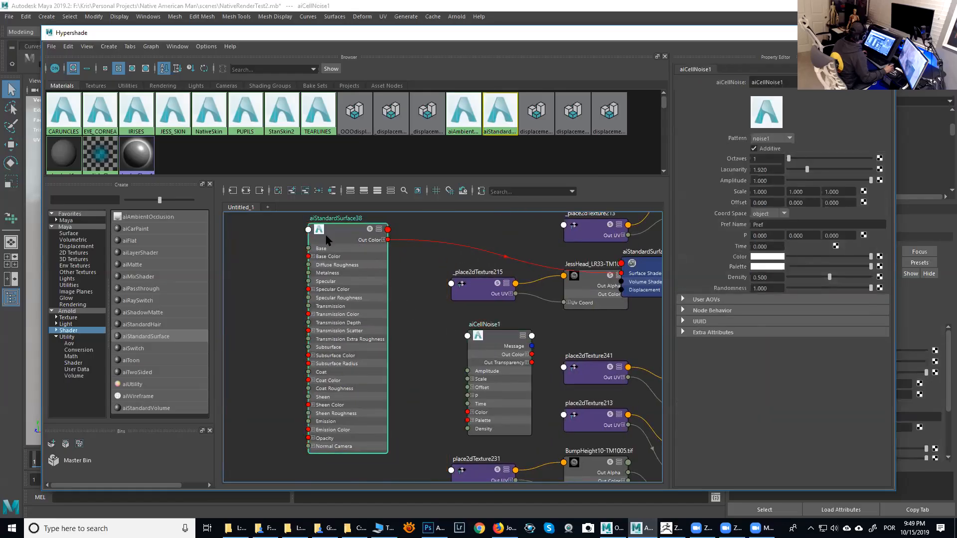
pyautogui.moveTo(327, 240); pyautogui.dragTo(311, 245)
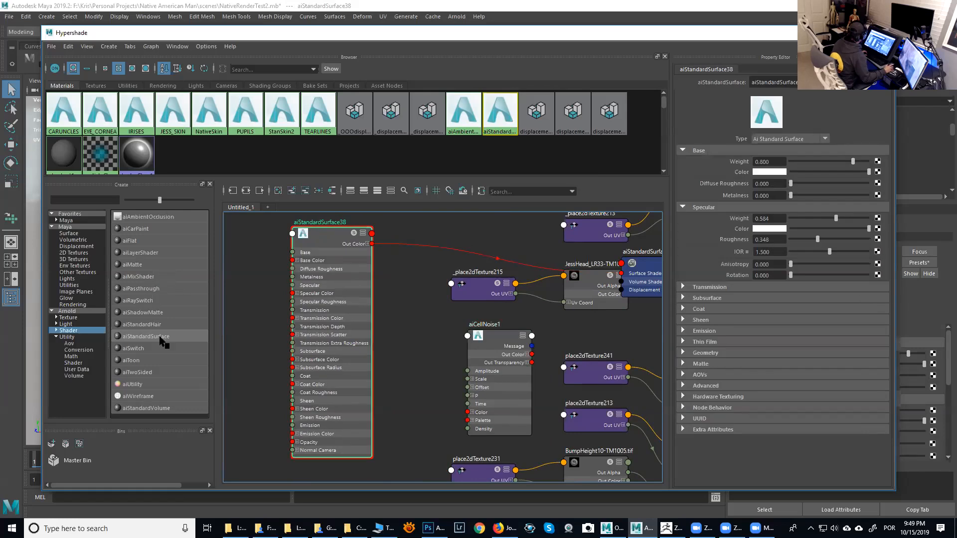
pyautogui.moveTo(493, 341); pyautogui.dragTo(428, 340)
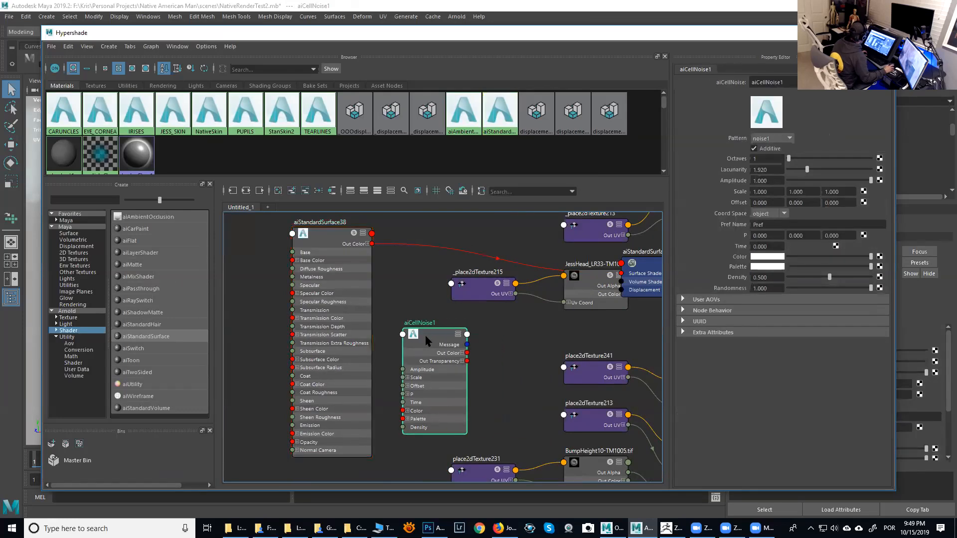
pyautogui.click(324, 238)
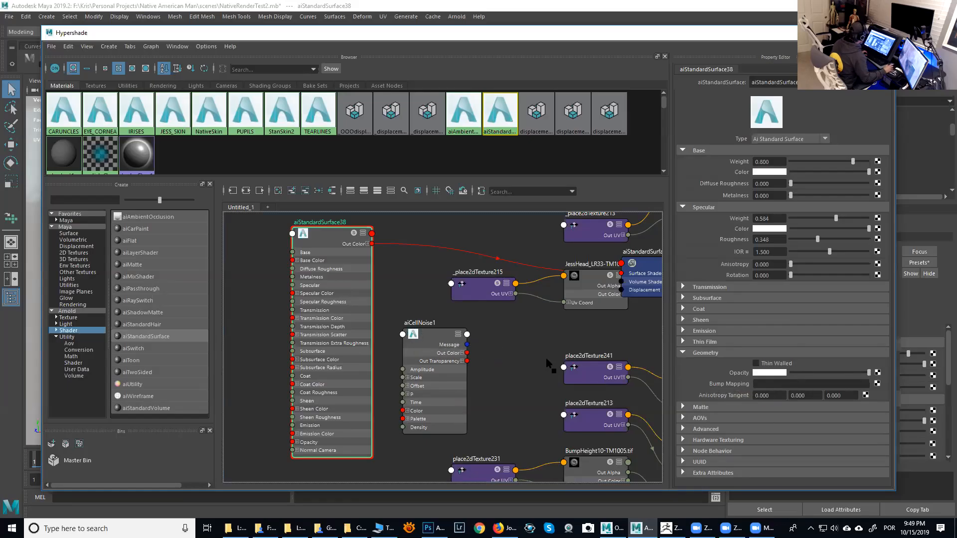
# - Connect aiCellNoise1 into aiStandardSurface38's Bump Mapping, linking outColorR to the bump node's bumpValue in the Connection Editor
pyautogui.moveTo(434, 339); pyautogui.dragTo(731, 387, button='middle')
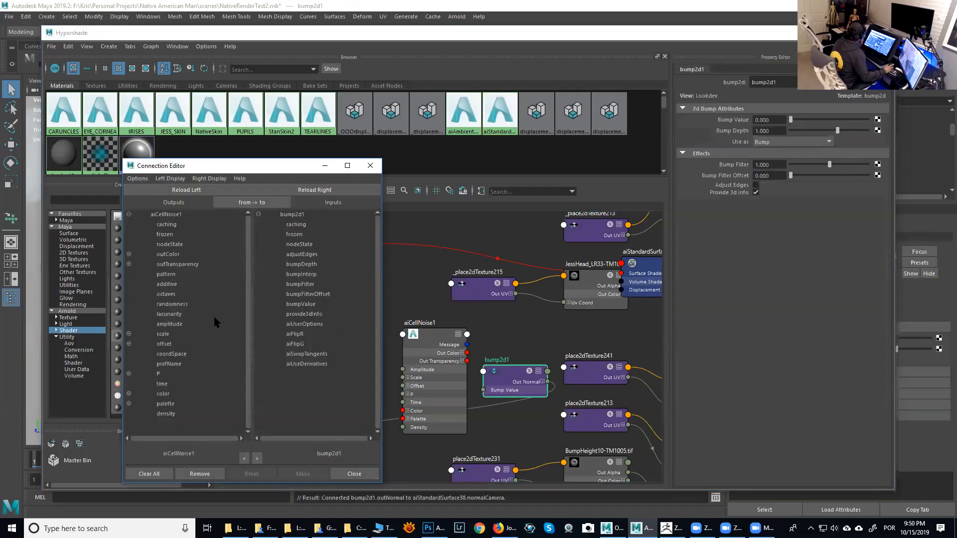
pyautogui.click(129, 255)
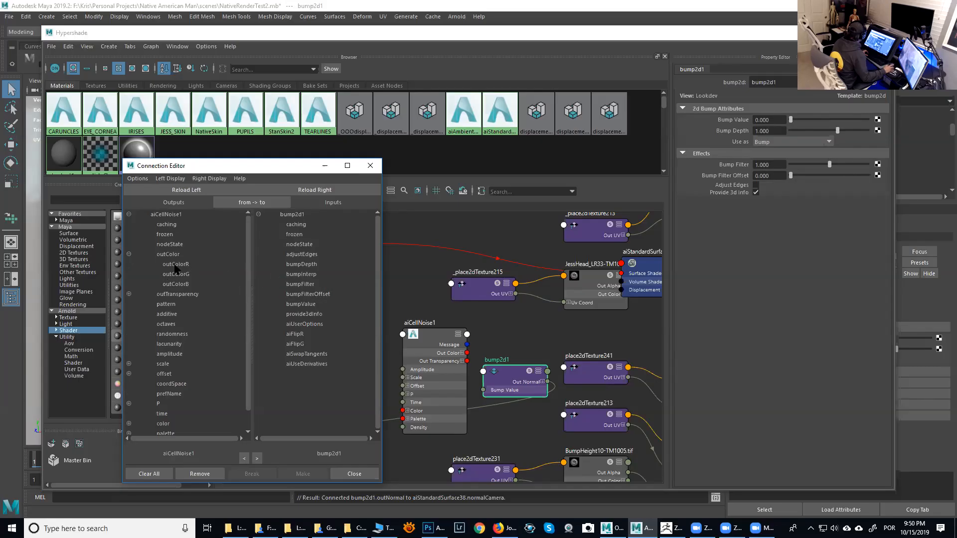
pyautogui.click(176, 266)
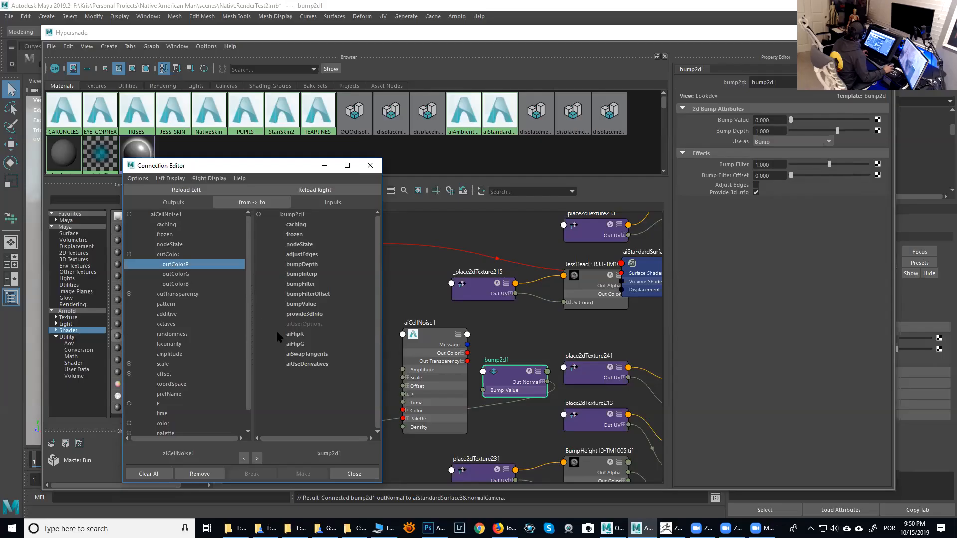
pyautogui.click(305, 305)
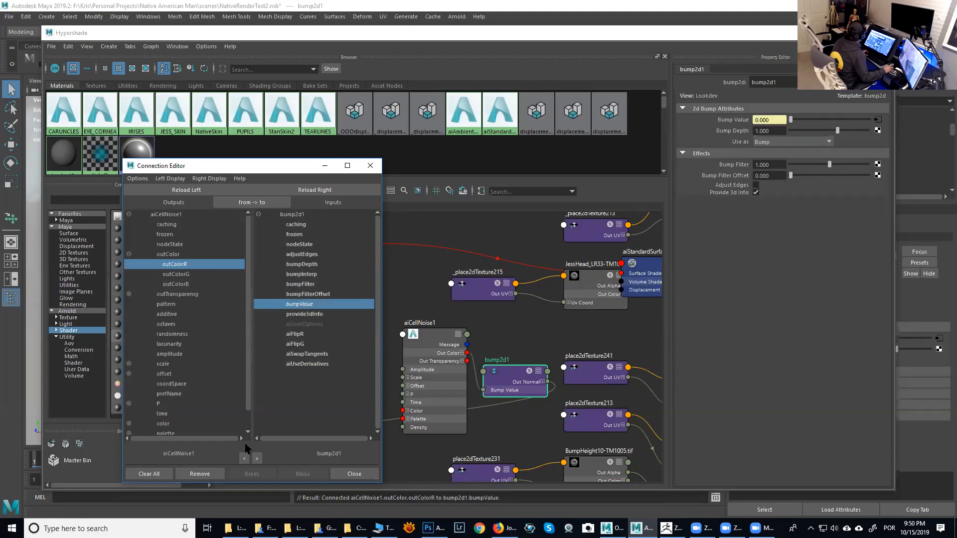
pyautogui.click(352, 474)
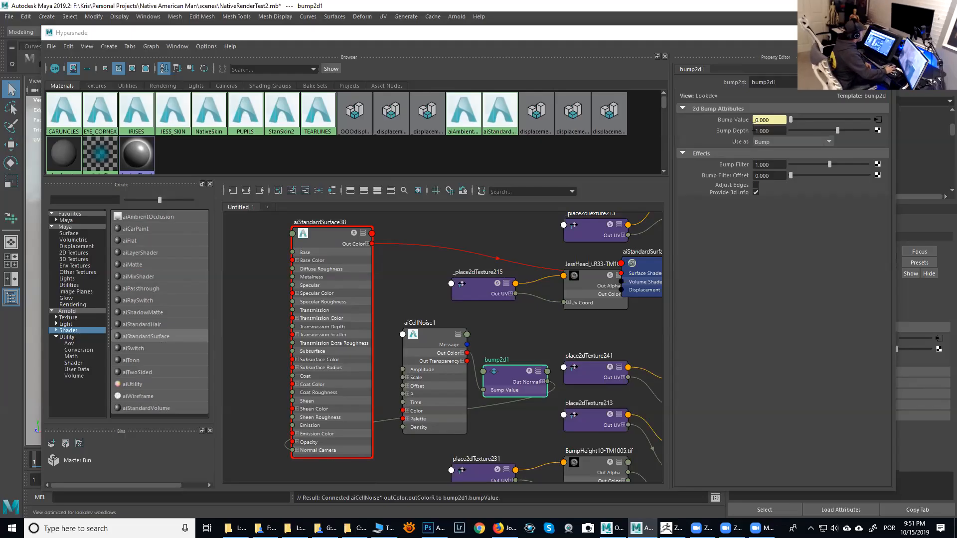
# - Set the bump node's Bump Depth to 0.01
pyautogui.moveTo(772, 130); pyautogui.dragTo(751, 131)
pyautogui.click(771, 132)
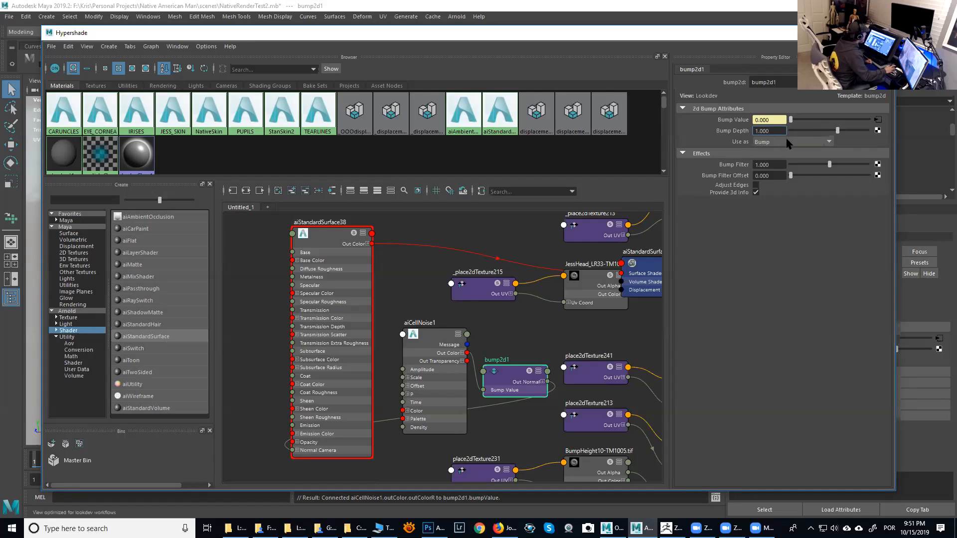
pyautogui.moveTo(777, 132); pyautogui.dragTo(738, 134)
pyautogui.write('0.01')
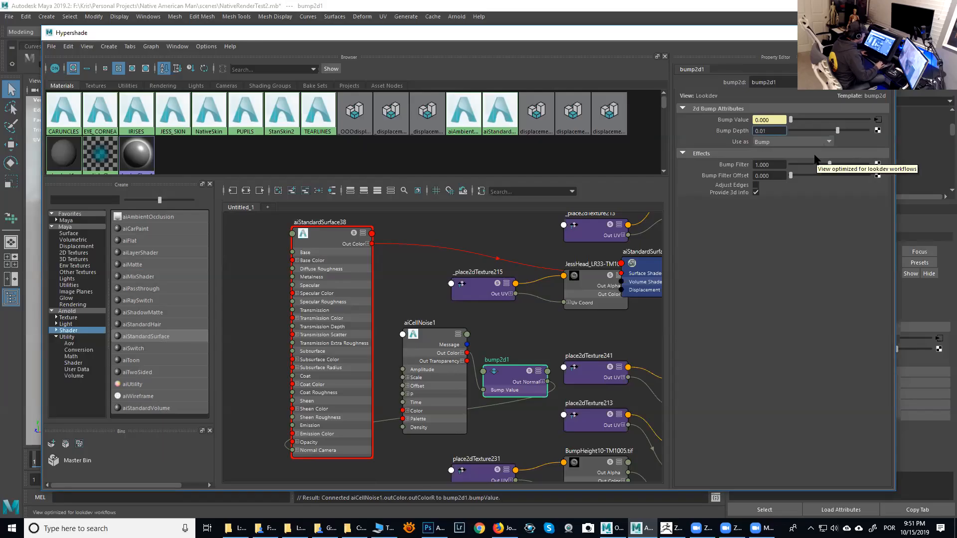
pyautogui.press('Return')
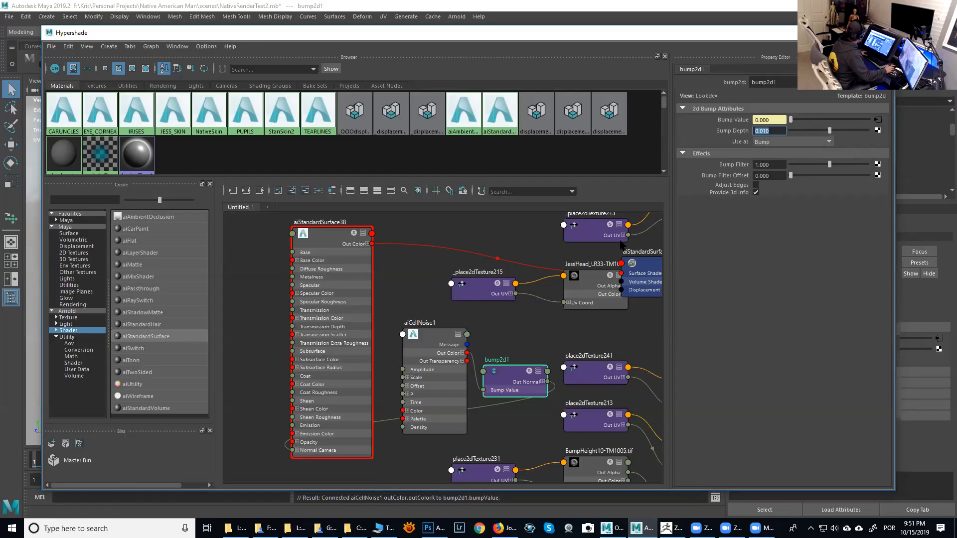
# - Change aiCellNoise1's pattern to alligator and bring up the RenderView
pyautogui.click(425, 344)
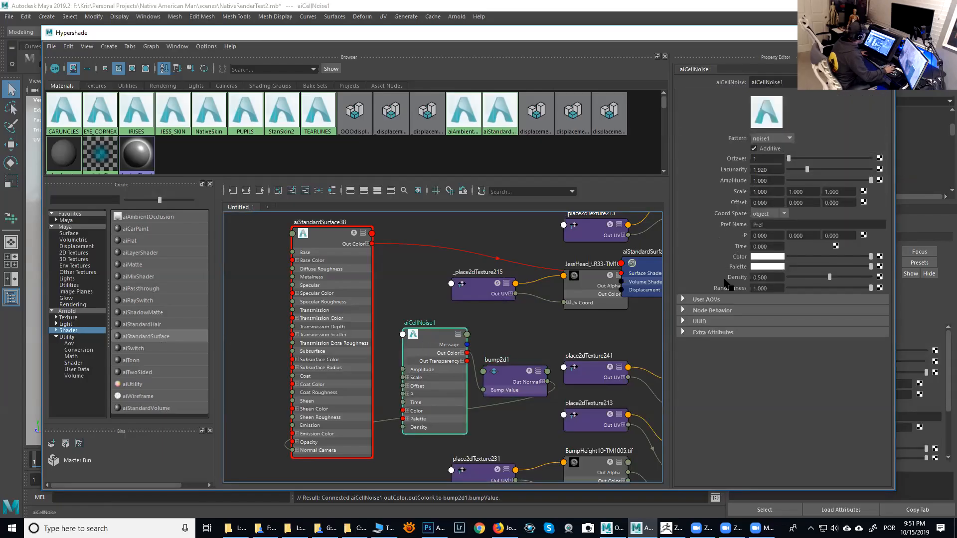
pyautogui.click(789, 139)
pyautogui.click(772, 209)
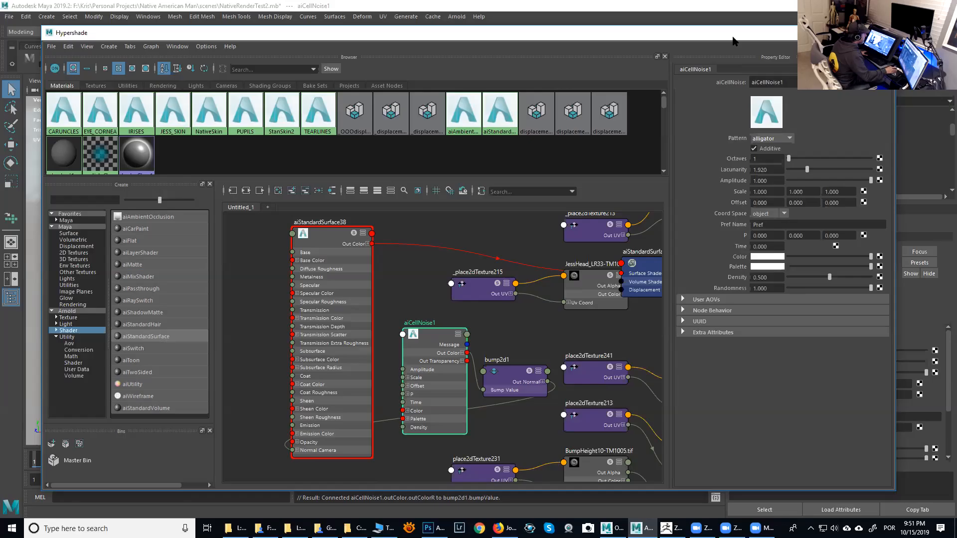
pyautogui.click(839, 33)
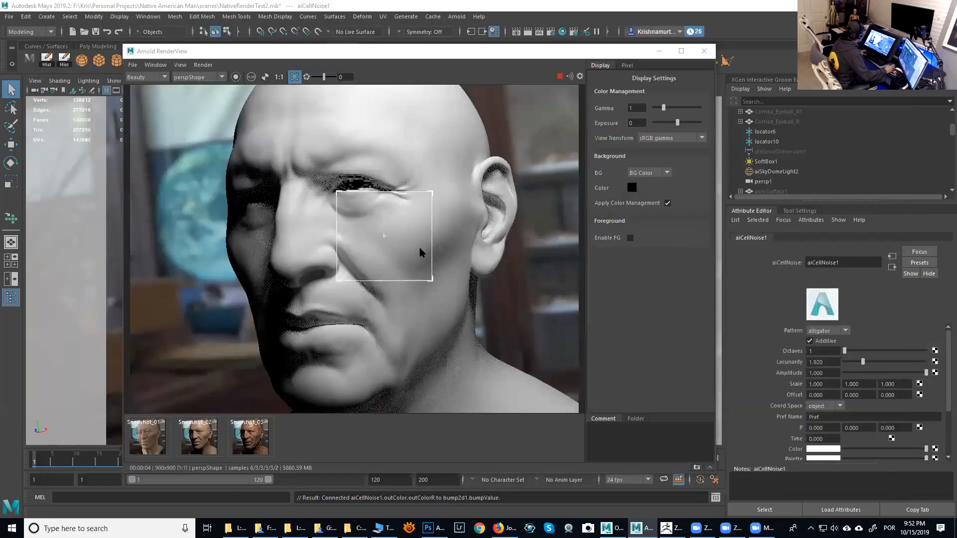
# - Raise the bump node's Bump Depth to about 0.361 while zoomed into the render region
pyautogui.scroll(2, 419, 248)
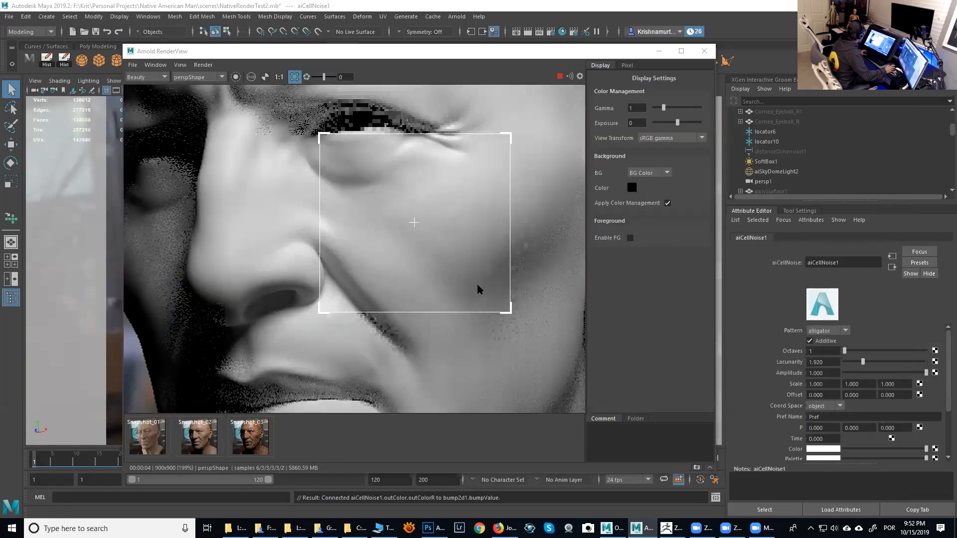
pyautogui.scroll(1, 477, 283)
pyautogui.scroll(-1, 478, 284)
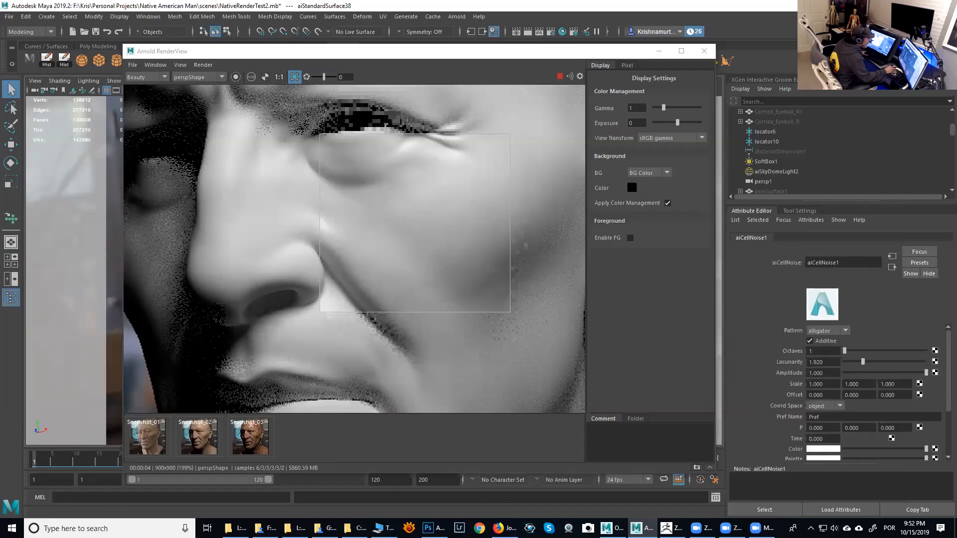
pyautogui.click(892, 267)
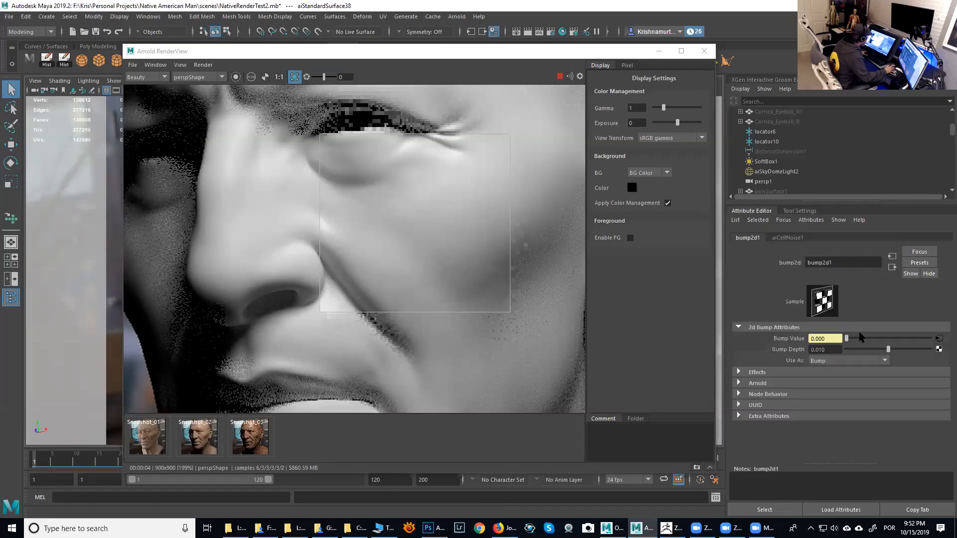
pyautogui.moveTo(893, 353); pyautogui.dragTo(891, 354)
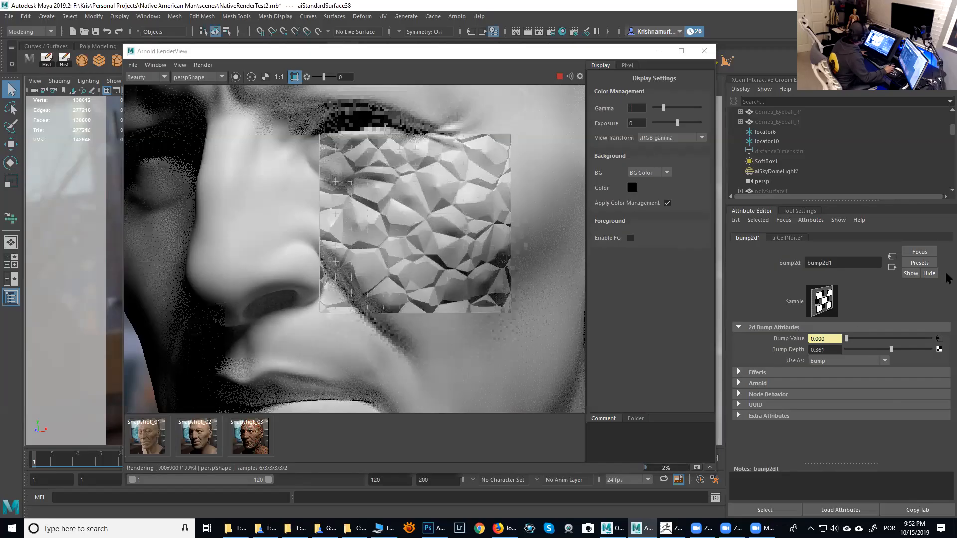
# - Set aiCellNoise1's Amplitude to 0.389, then drag it back to 1.000
pyautogui.click(939, 340)
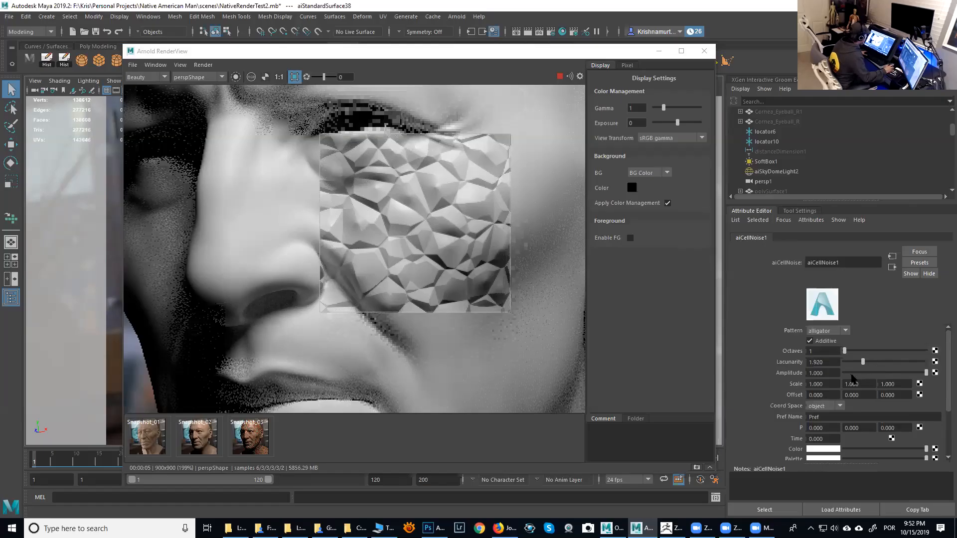
pyautogui.doubleClick(833, 373)
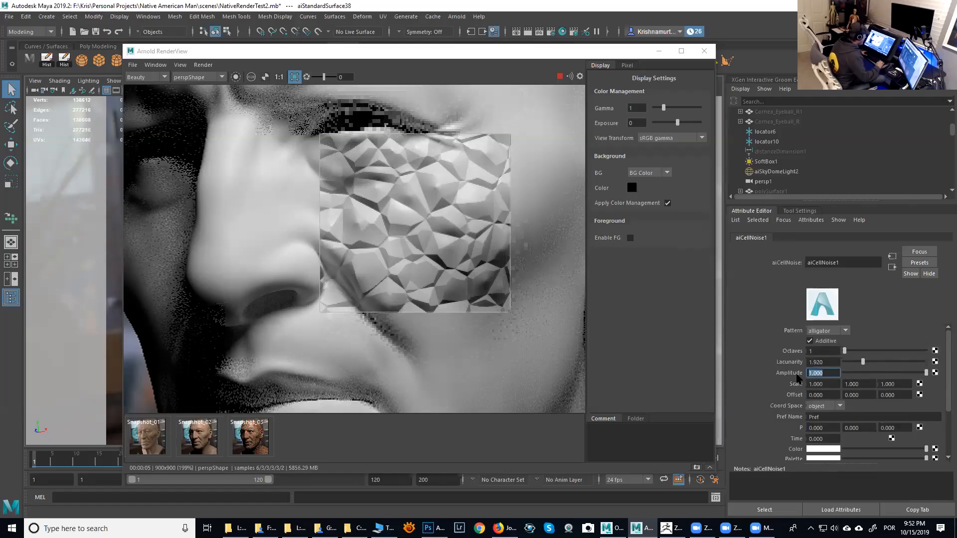
pyautogui.write('0.389')
pyautogui.press('Return')
pyautogui.moveTo(894, 374); pyautogui.dragTo(933, 377)
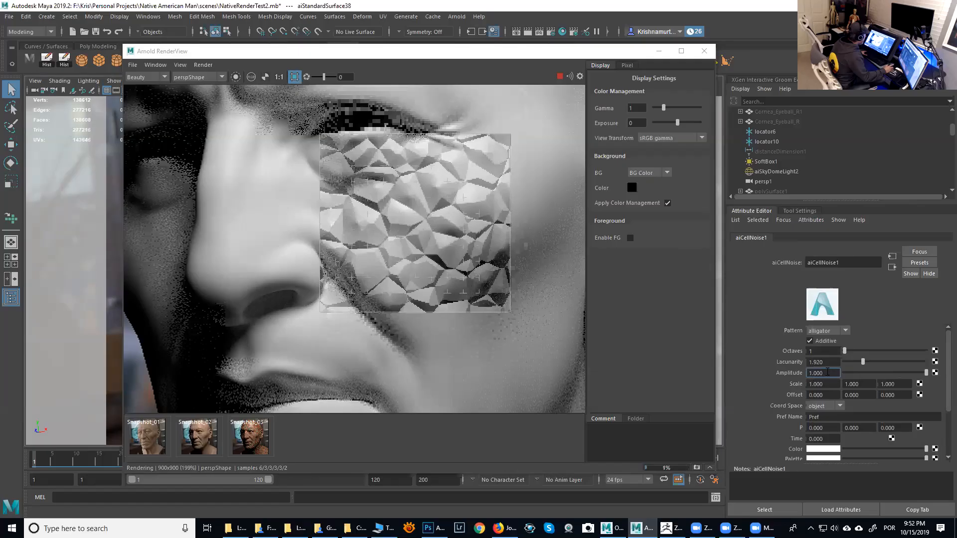
# - Raise aiCellNoise1's Octaves to 4 and Lacunarity to about 2.506
pyautogui.moveTo(864, 363)
pyautogui.mouseDown()
pyautogui.moveTo(939, 373)
pyautogui.moveTo(823, 367)
pyautogui.moveTo(874, 362)
pyautogui.moveTo(869, 352)
pyautogui.mouseUp()
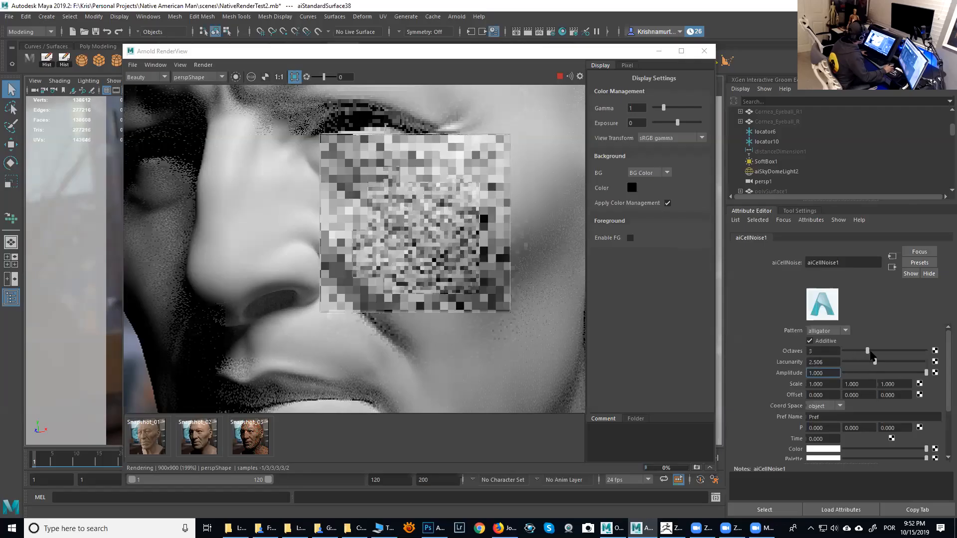
pyautogui.moveTo(872, 355)
pyautogui.mouseDown()
pyautogui.moveTo(856, 354)
pyautogui.moveTo(879, 356)
pyautogui.mouseUp()
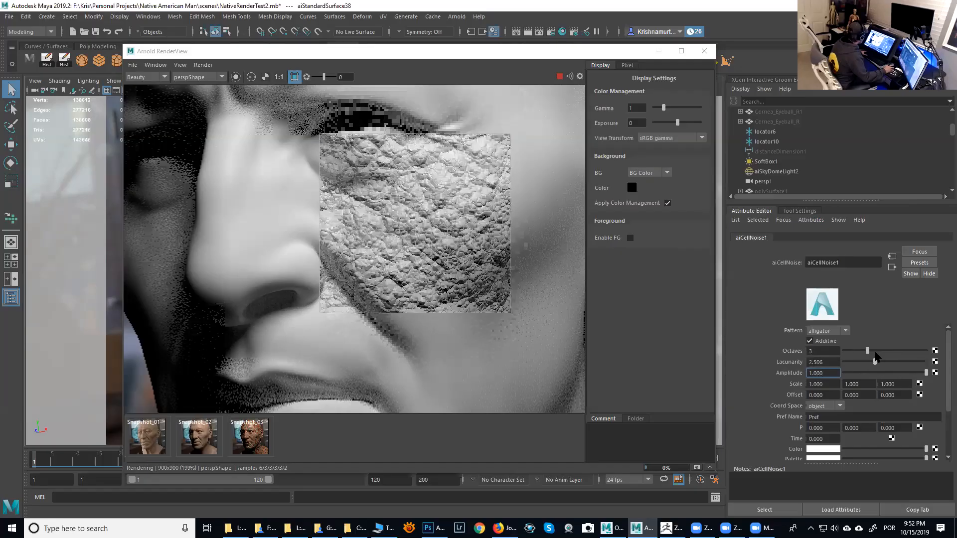
pyautogui.click(870, 352)
pyautogui.moveTo(873, 355); pyautogui.dragTo(879, 351)
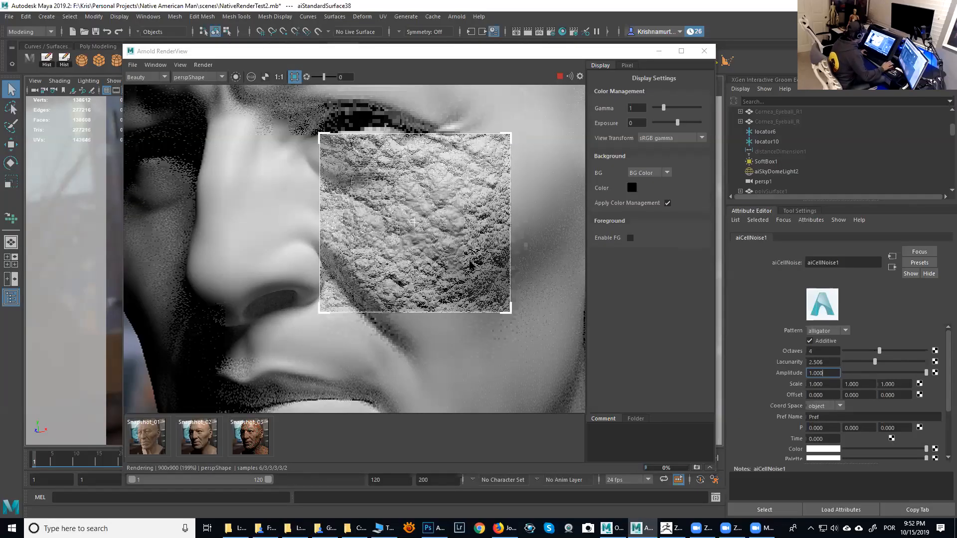
# - Reduce aiCellNoise1's Octaves back to 1
pyautogui.scroll(2, 469, 260)
pyautogui.scroll(-2, 468, 260)
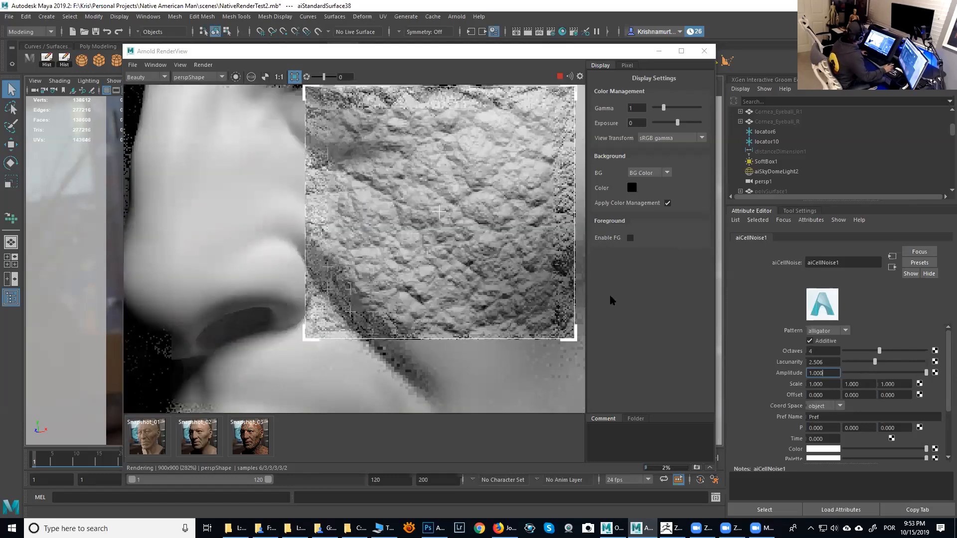
pyautogui.click(826, 386)
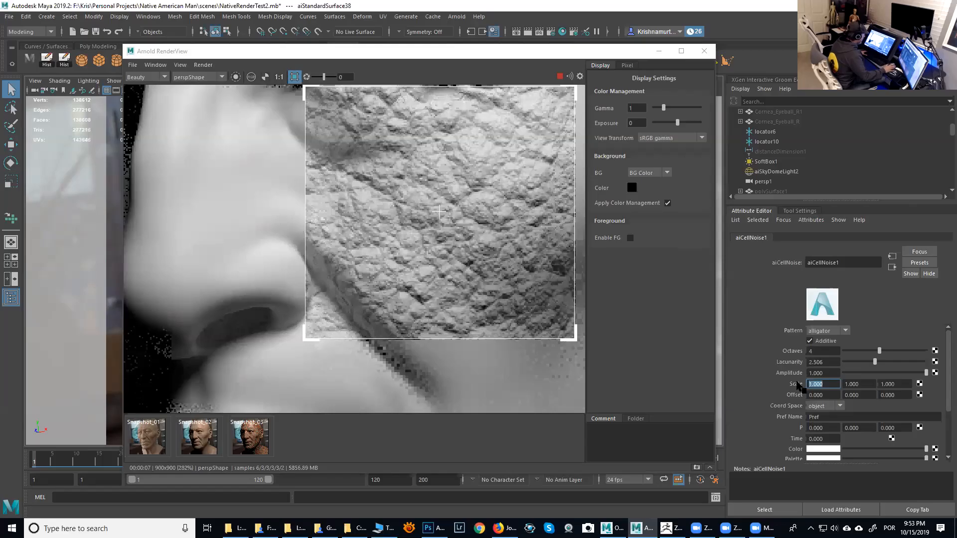
pyautogui.moveTo(855, 352); pyautogui.dragTo(844, 351)
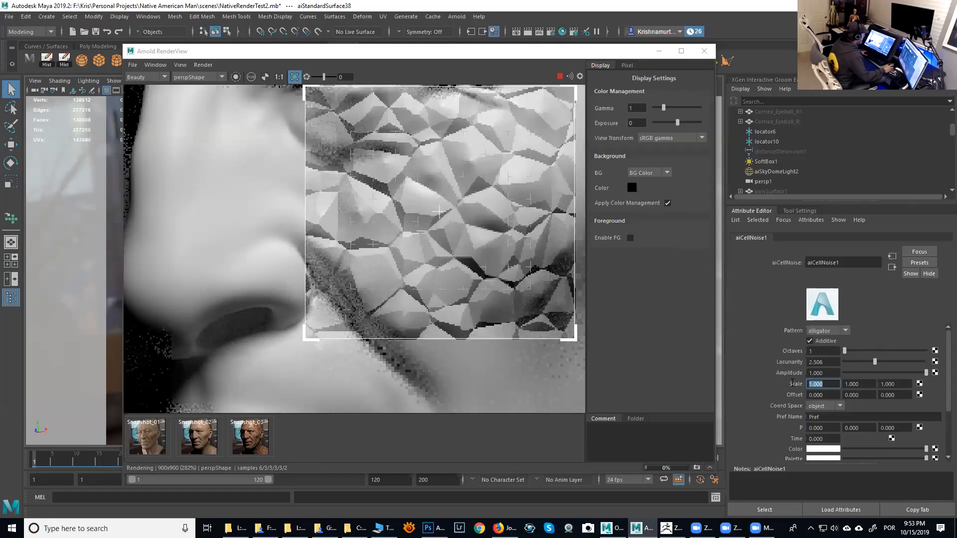
# - Set aiCellNoise1's Scale to 5 on all three axes
pyautogui.write('0.5')
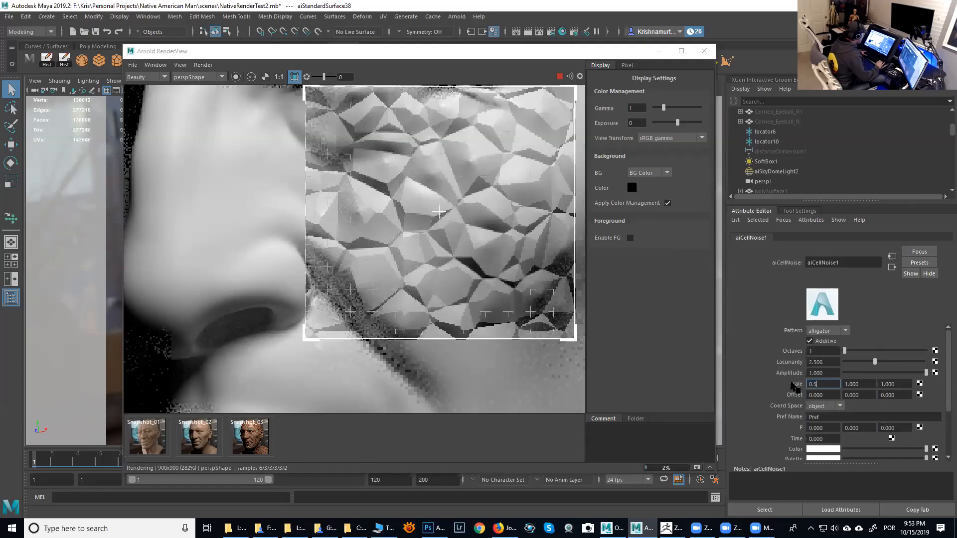
pyautogui.press('Tab')
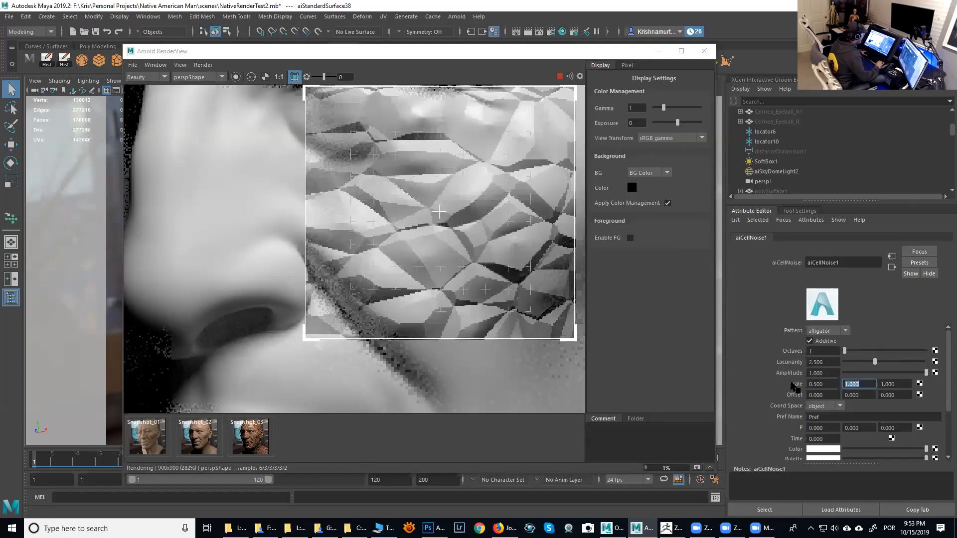
pyautogui.click(816, 383)
pyautogui.write('5')
pyautogui.press('Tab')
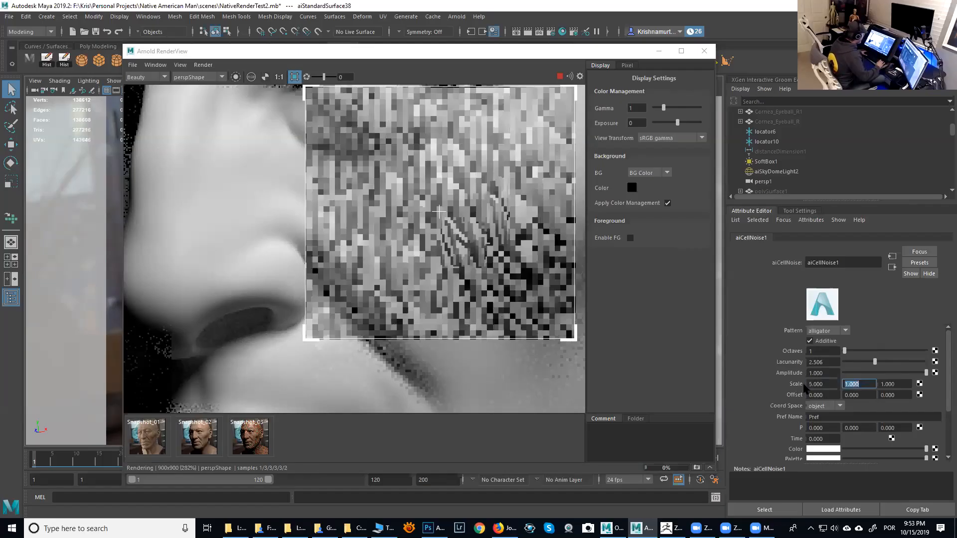
pyautogui.write('5')
pyautogui.press('Tab')
pyautogui.write('5')
pyautogui.press('Tab')
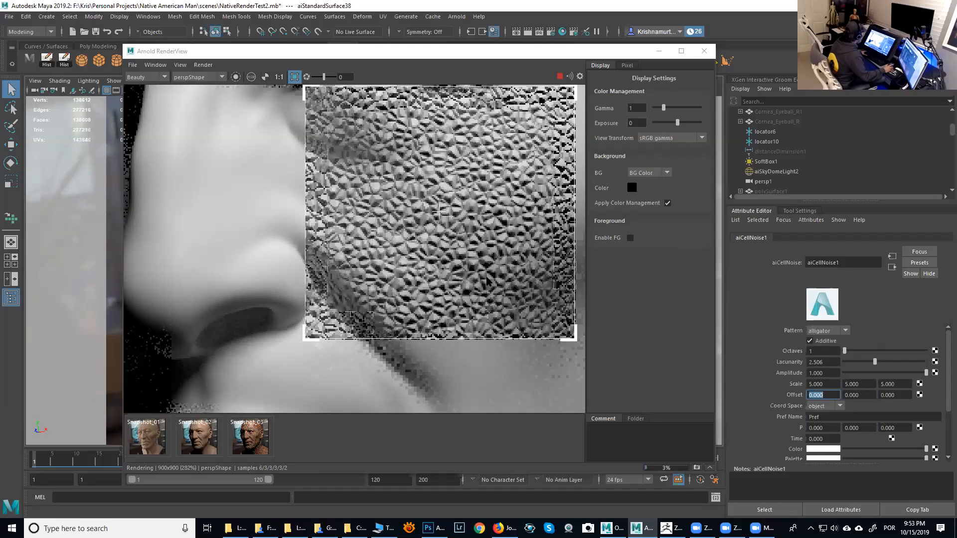
# - Raise aiCellNoise1's Octaves to about 3
pyautogui.click(866, 351)
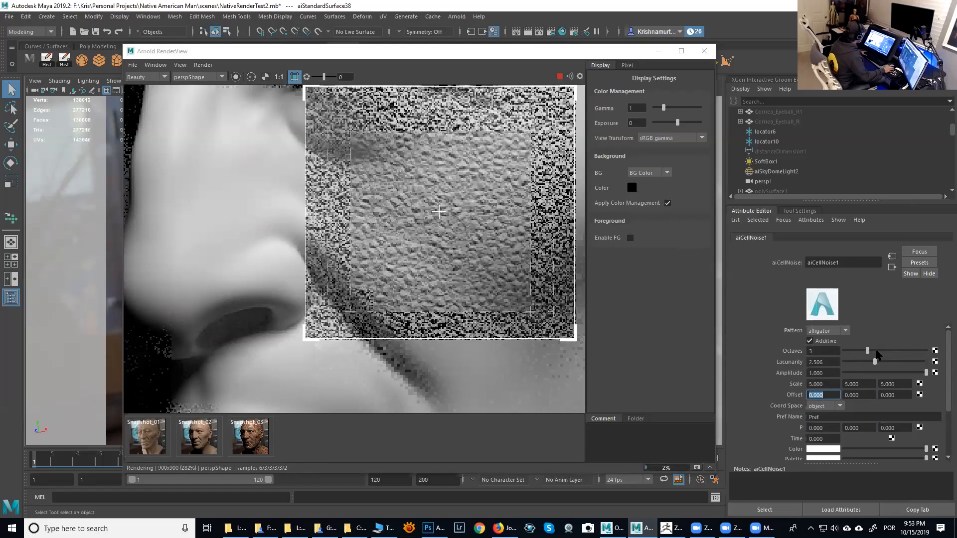
pyautogui.click(877, 352)
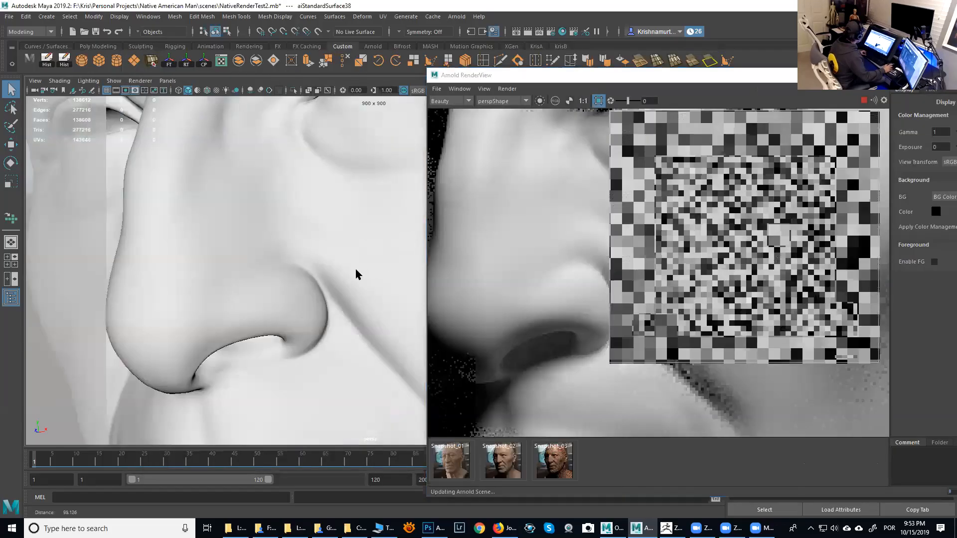
# - Set aiCellNoise1's Scale to 20 on all three axes
pyautogui.keyDown('alt'); pyautogui.moveTo(356, 274); pyautogui.dragTo(356, 245, button='middle'); pyautogui.keyUp('alt')
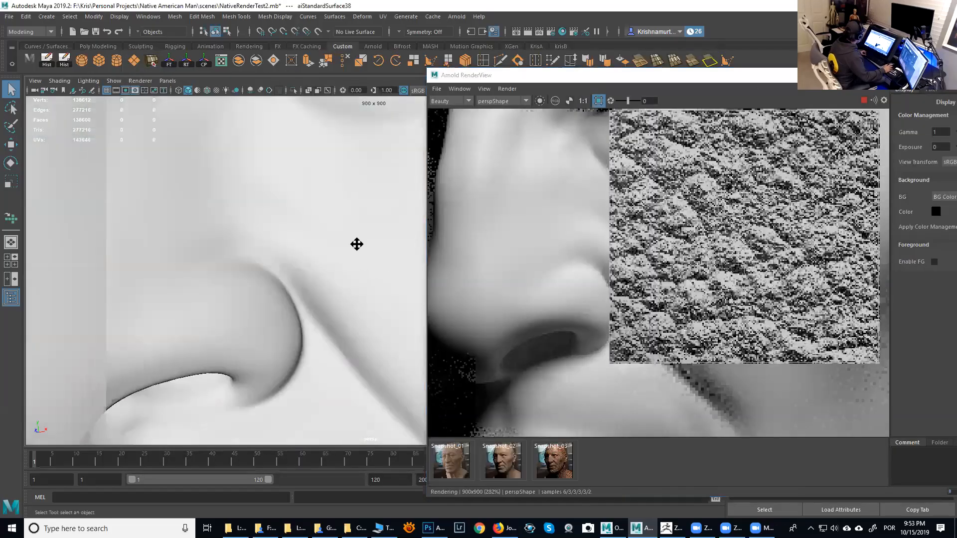
pyautogui.scroll(2, 351, 243)
pyautogui.scroll(2, 342, 246)
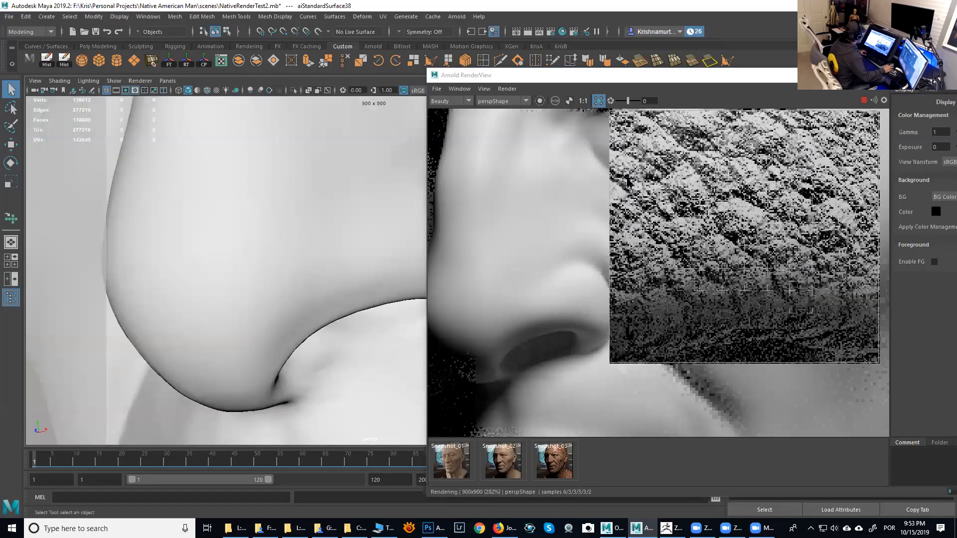
pyautogui.click(640, 232)
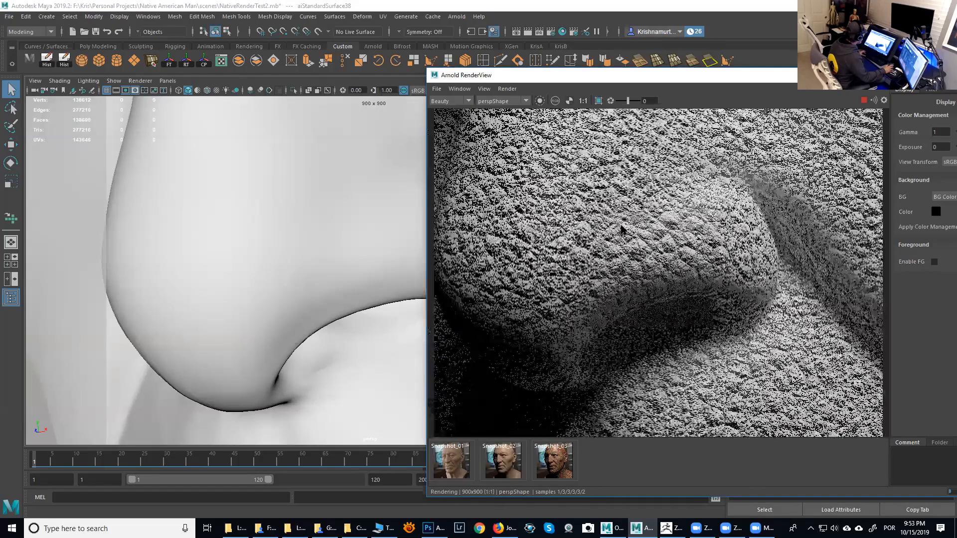
pyautogui.scroll(1, 664, 205)
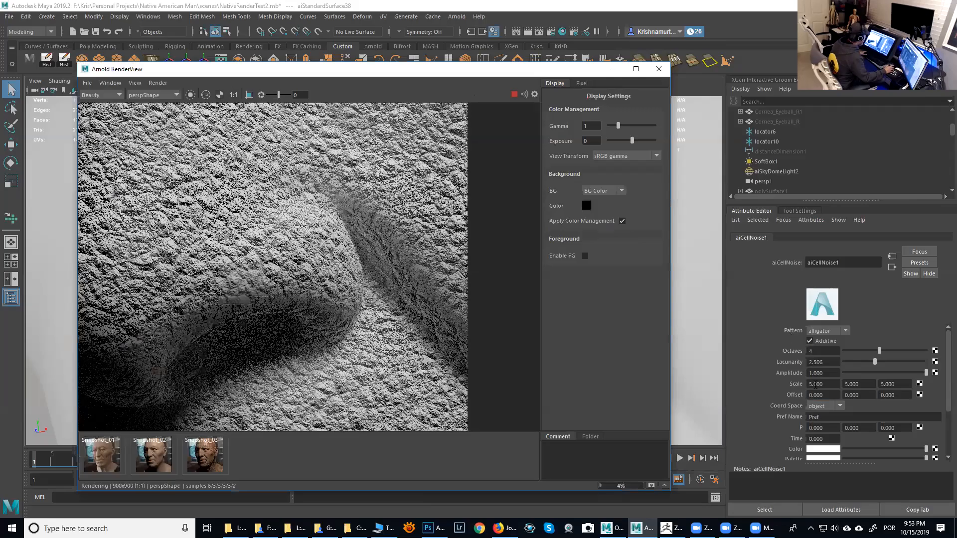
pyautogui.click(814, 384)
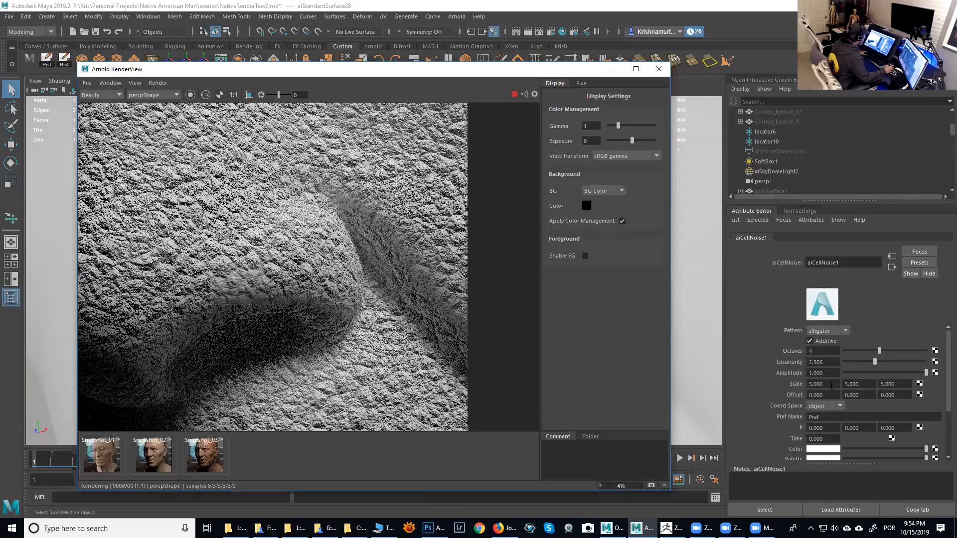
pyautogui.write('20')
pyautogui.press('Tab')
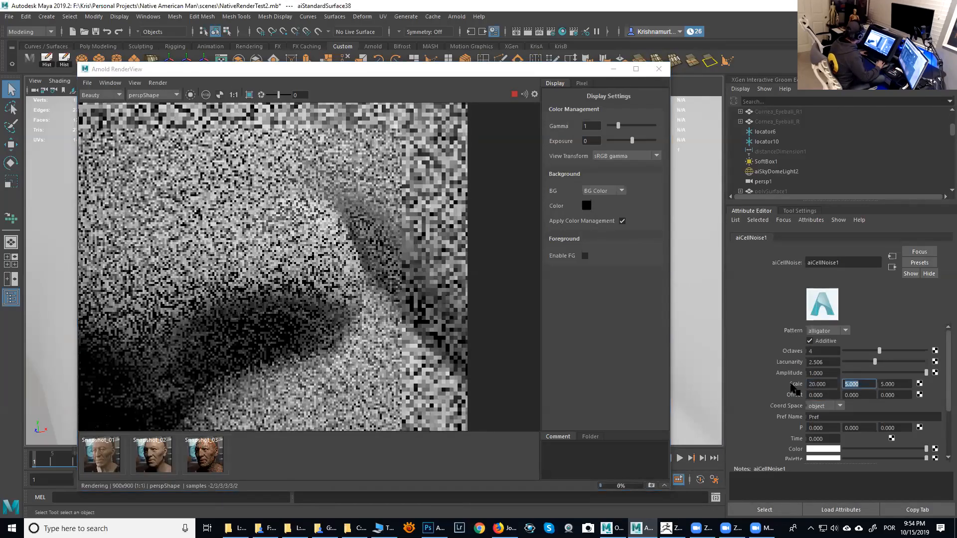
pyautogui.write('20')
pyautogui.press('Tab')
pyautogui.write('20')
pyautogui.press('Tab')
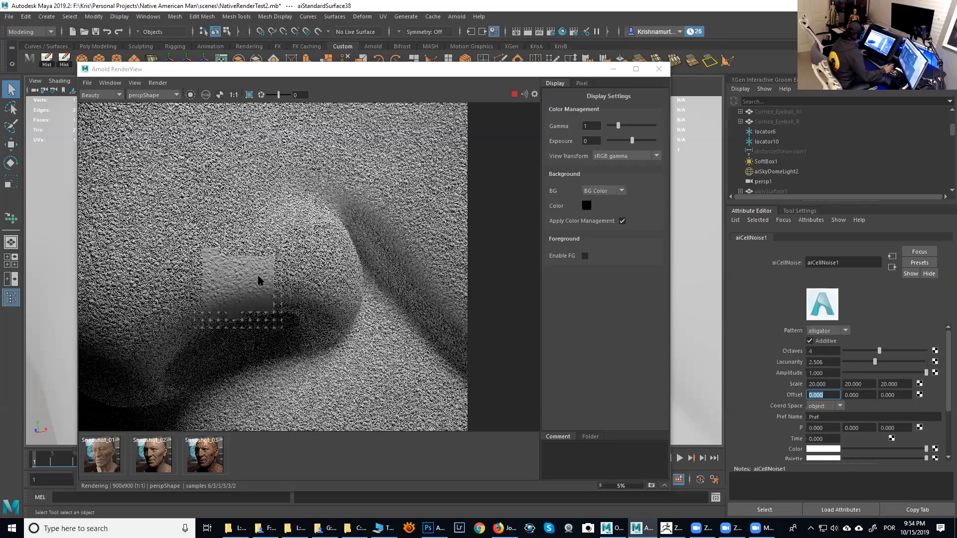
# - Zoom in and out of the Arnold render to inspect the cell-noise bump on the nose
pyautogui.scroll(4, 259, 281)
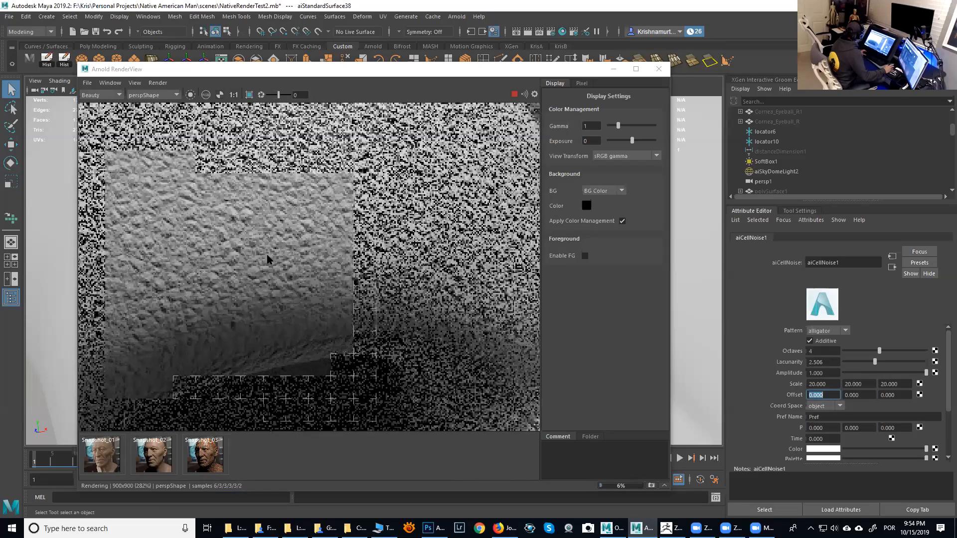
pyautogui.scroll(-2, 295, 256)
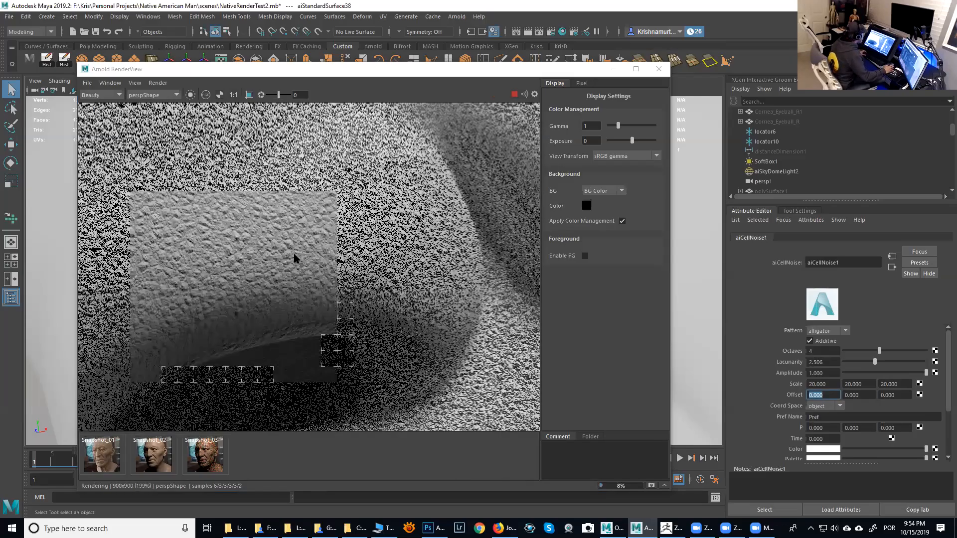
pyautogui.scroll(-1, 294, 258)
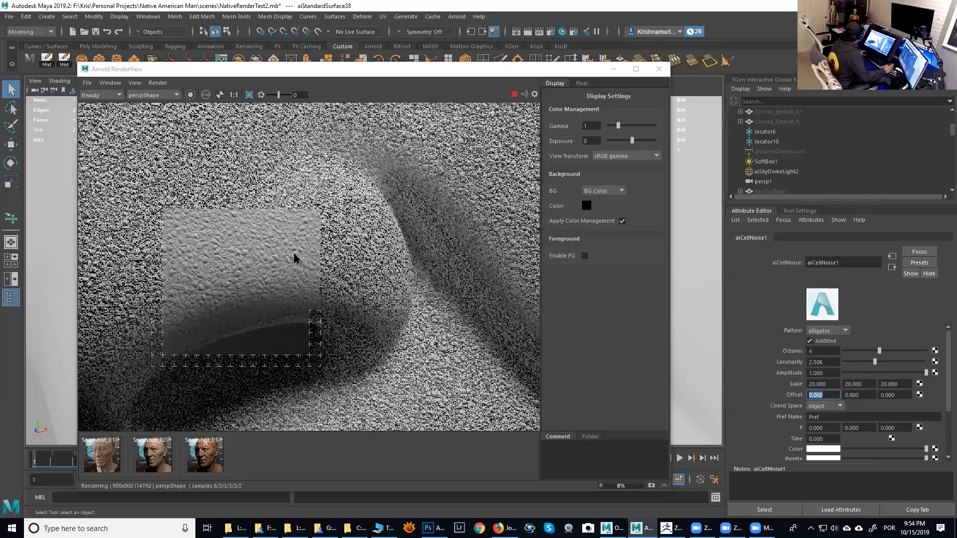
pyautogui.scroll(-1, 294, 257)
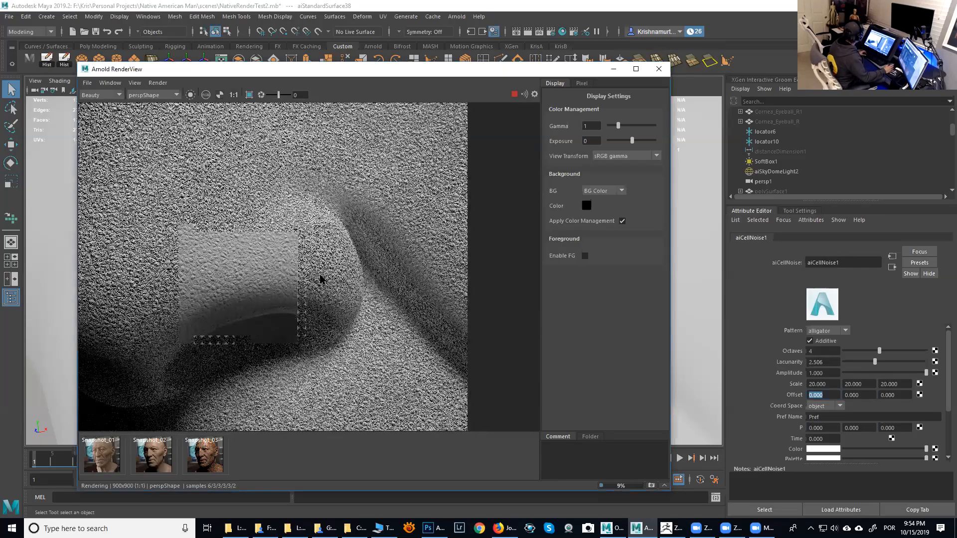
pyautogui.scroll(-1, 314, 278)
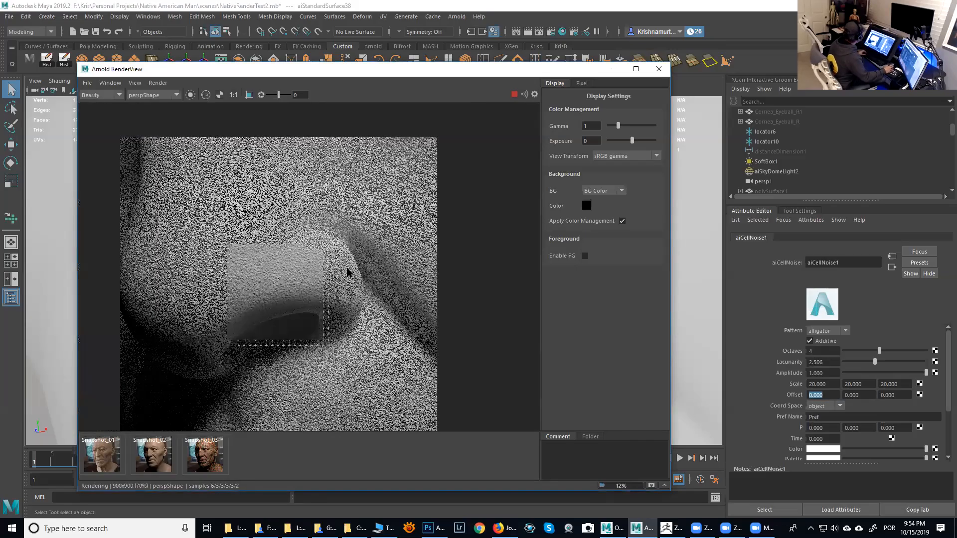
pyautogui.scroll(-1, 348, 272)
pyautogui.scroll(1, 348, 272)
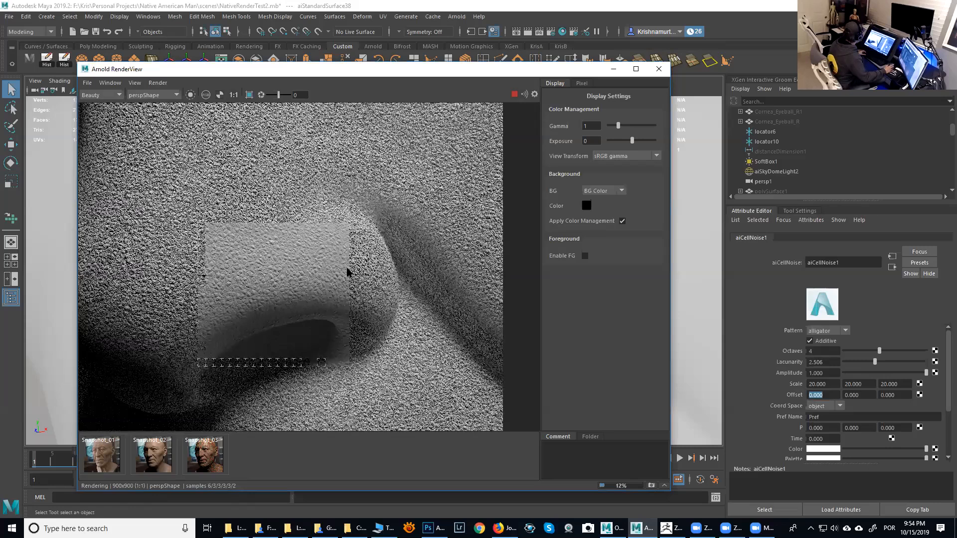
pyautogui.scroll(1, 348, 272)
pyautogui.scroll(-1, 347, 272)
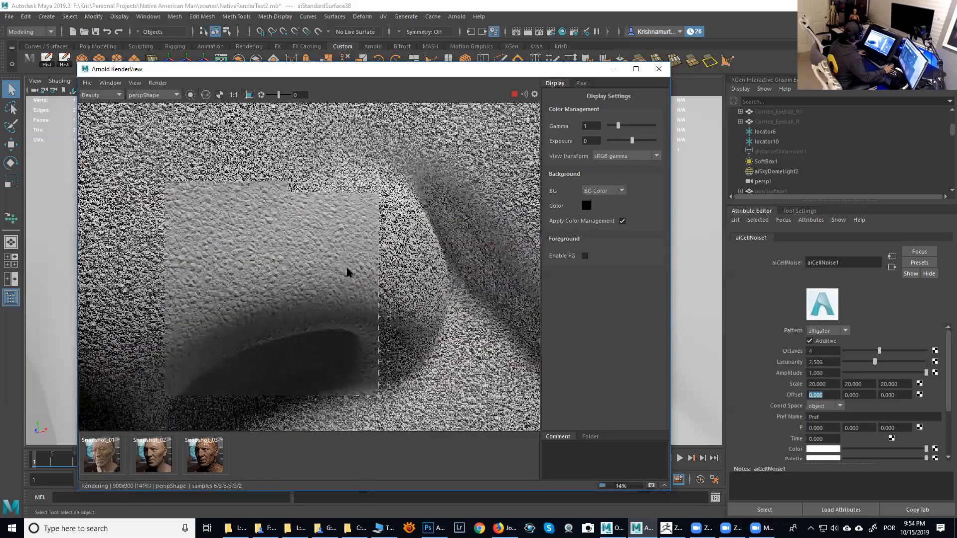
pyautogui.scroll(1, 348, 272)
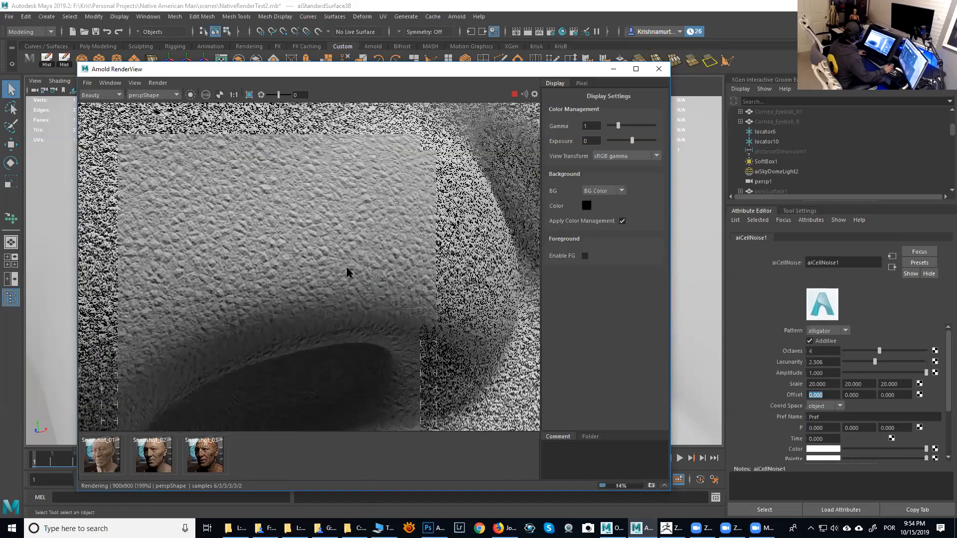
pyautogui.scroll(-1, 830, 384)
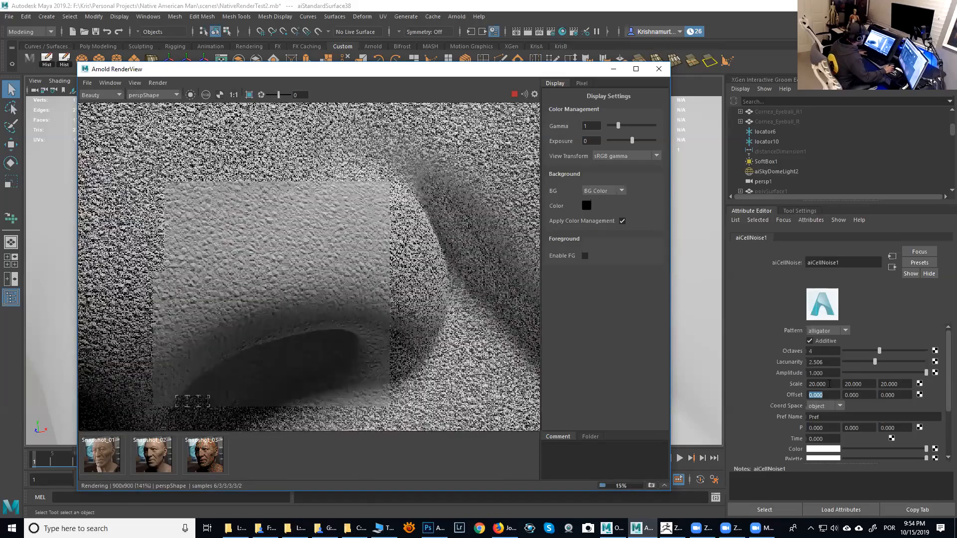
# - Set aiCellNoise1's Scale to 30 on all three axes
pyautogui.doubleClick(830, 384)
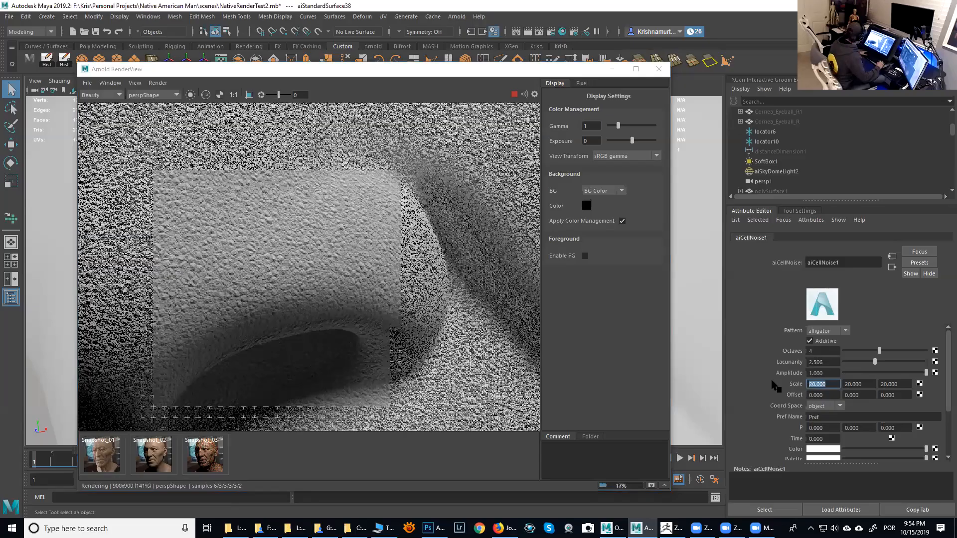
pyautogui.write('30')
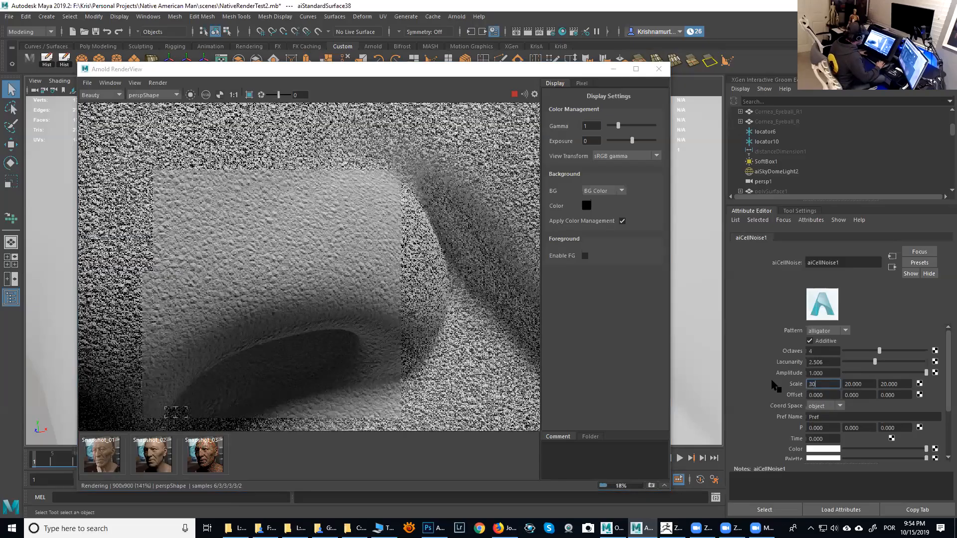
pyautogui.press('Tab')
pyautogui.write('30')
pyautogui.press('Tab')
pyautogui.write('30')
pyautogui.press('Tab')
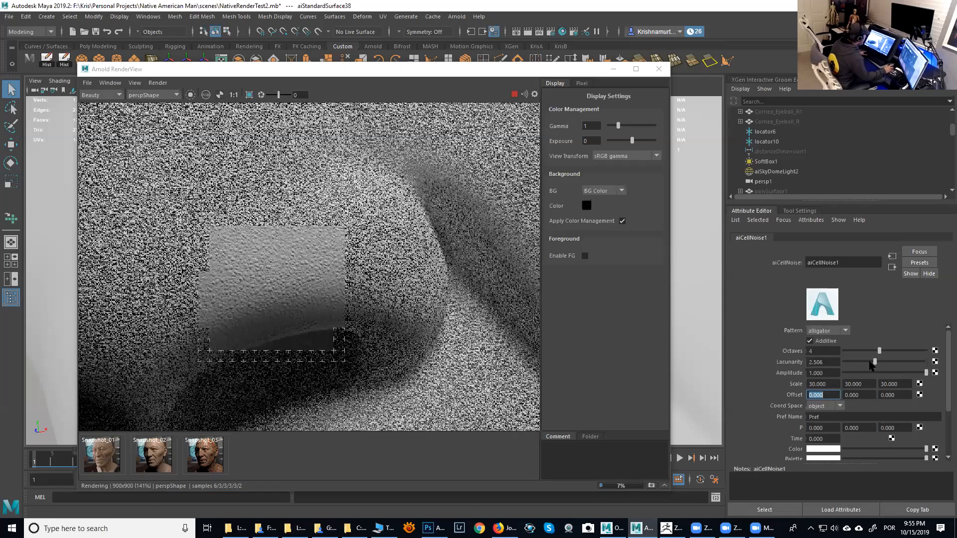
# - Lower aiCellNoise1's Amplitude to about 0.074 and draw a render region over the nostril
pyautogui.moveTo(865, 374); pyautogui.dragTo(850, 374)
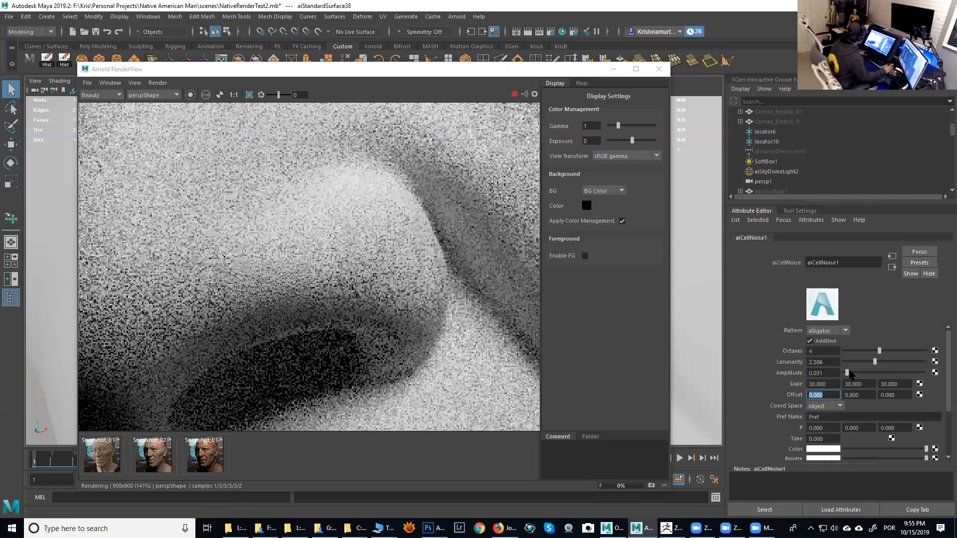
pyautogui.click(851, 374)
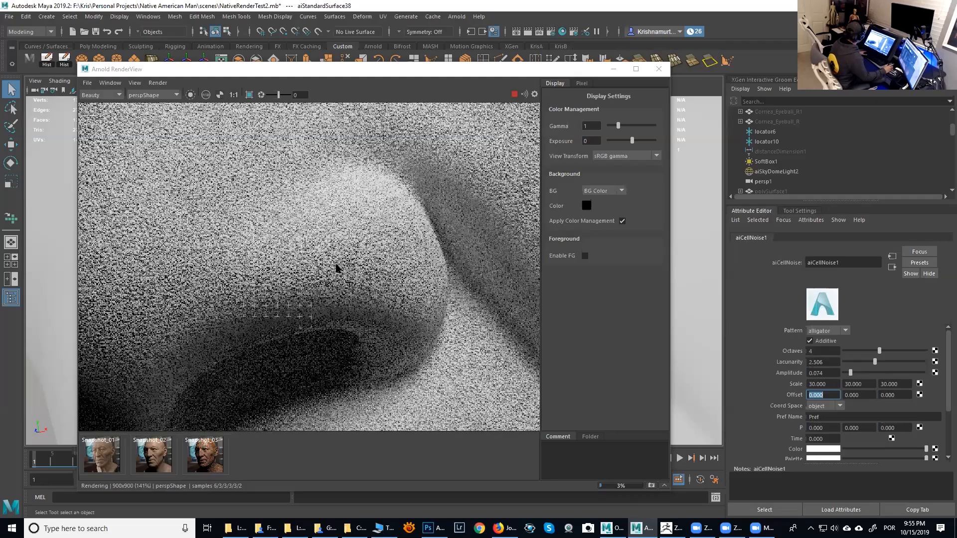
pyautogui.click(250, 95)
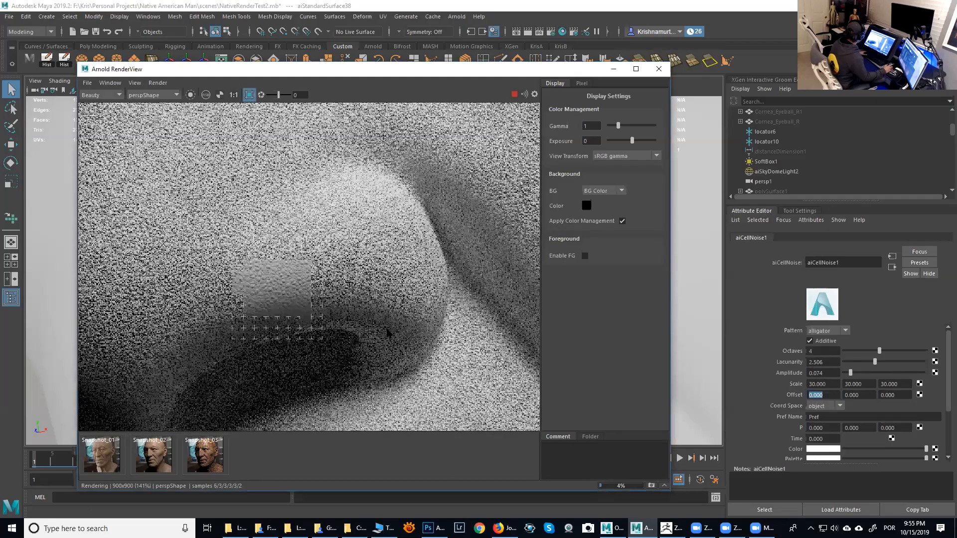
pyautogui.moveTo(388, 333); pyautogui.dragTo(420, 349)
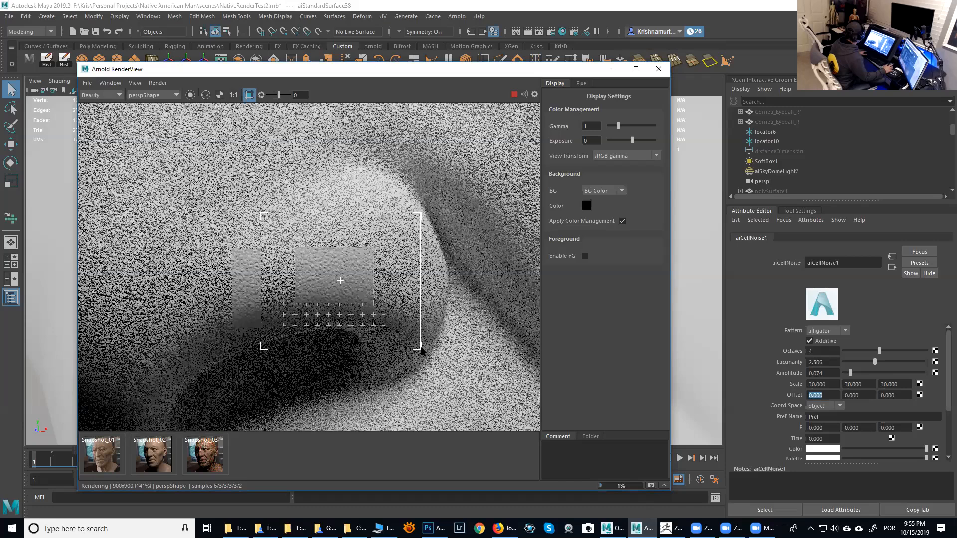
# - Set bump2d1's Bump Depth to 0.2 and stop the interactive render
pyautogui.click(892, 269)
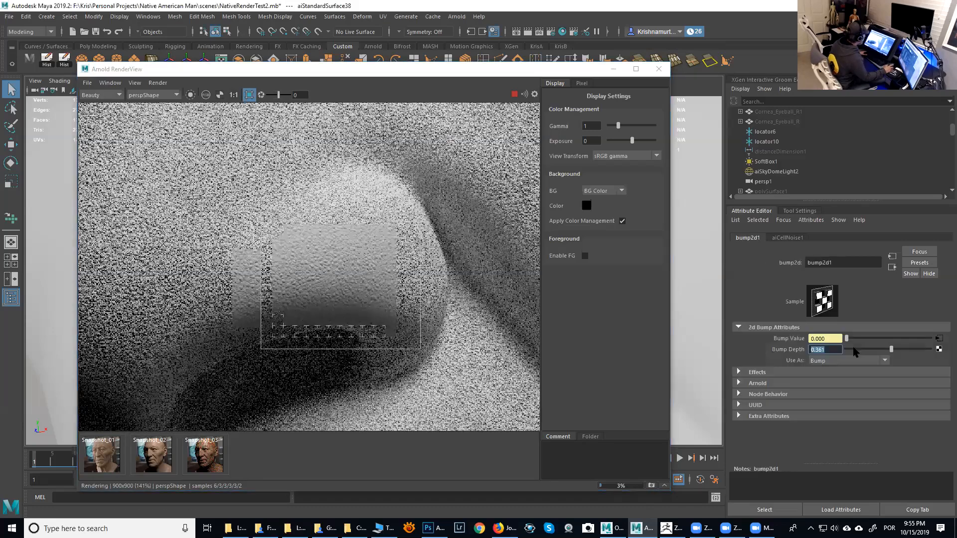
pyautogui.click(823, 349)
pyautogui.doubleClick(831, 352)
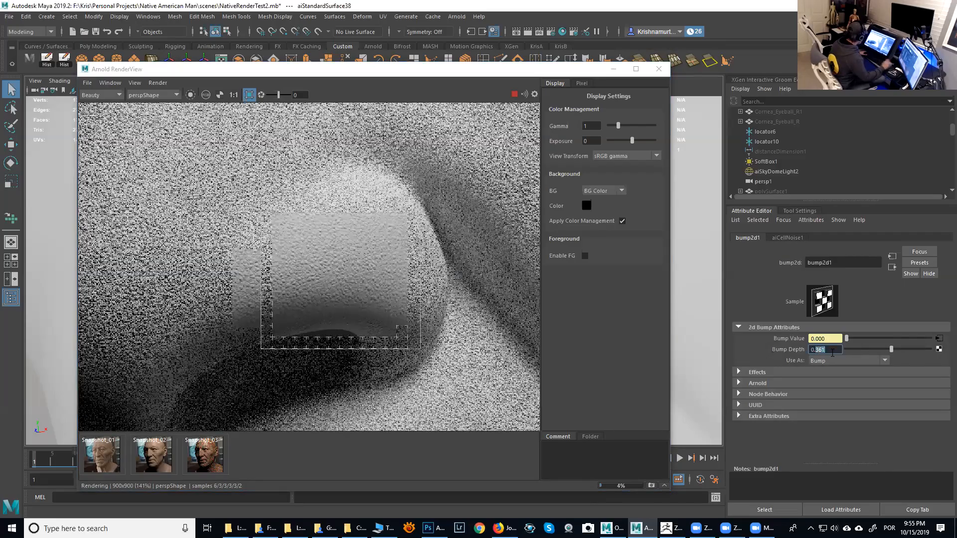
pyautogui.write('0.2')
pyautogui.press('Return')
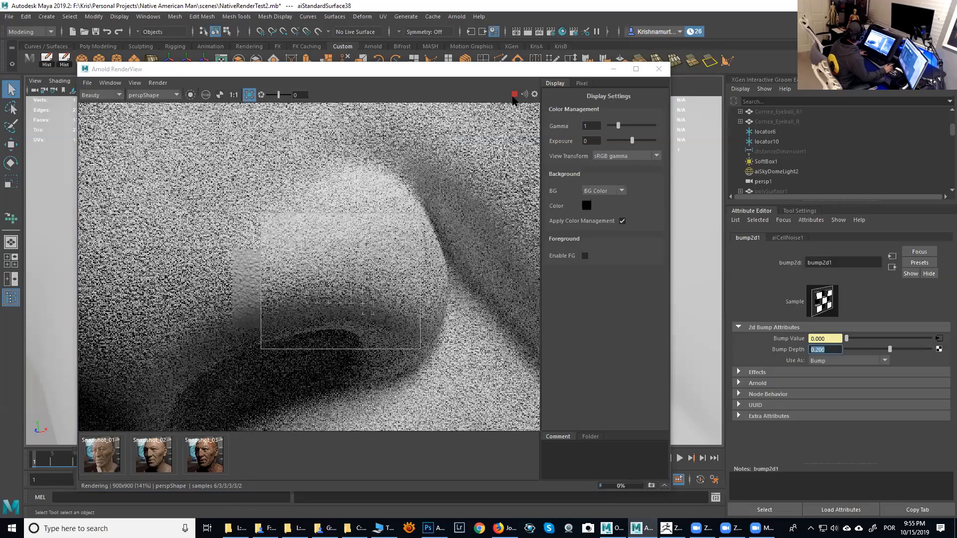
pyautogui.click(514, 95)
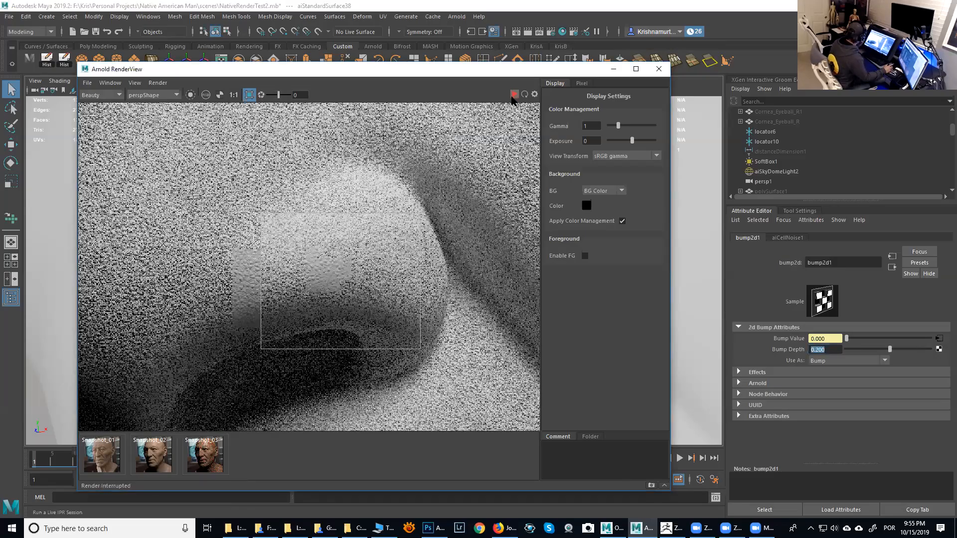
# - Open the Hypershade and graph the input and output connections of the aiStandardSurface345G shading group
pyautogui.click(327, 255)
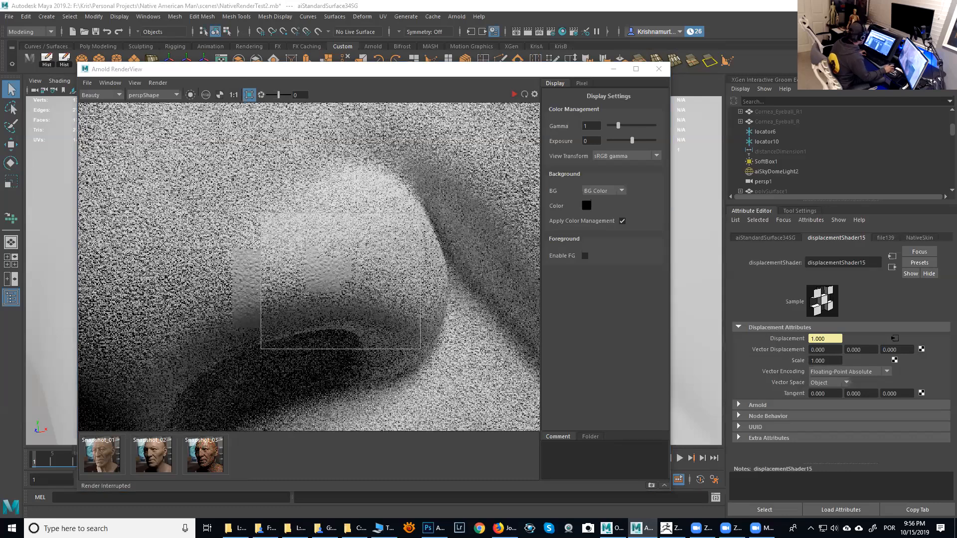
pyautogui.click(556, 59)
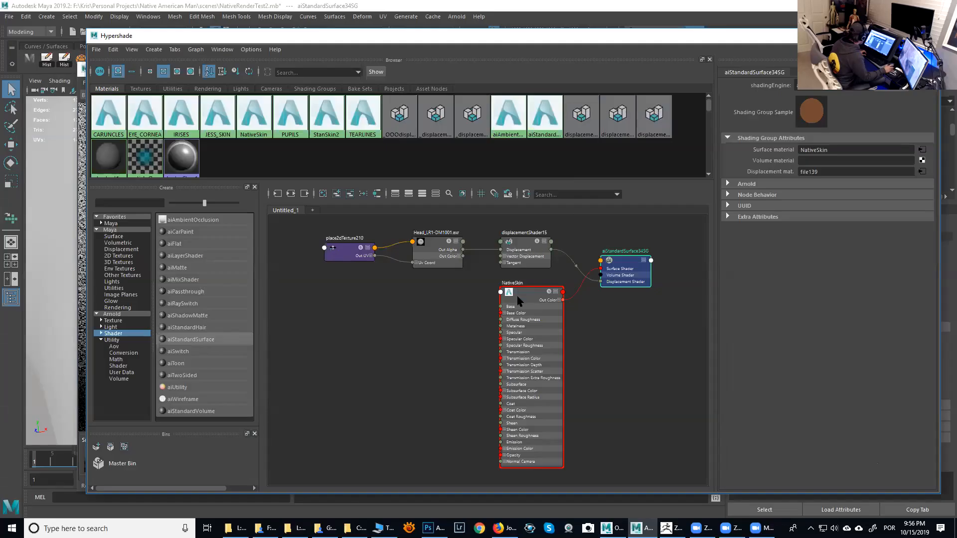
pyautogui.click(620, 263)
pyautogui.click(196, 49)
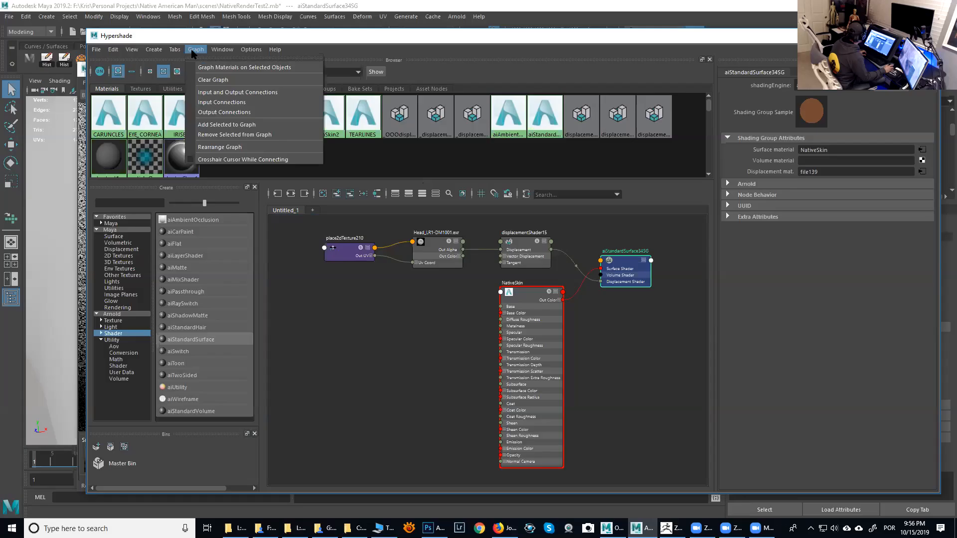
pyautogui.click(217, 93)
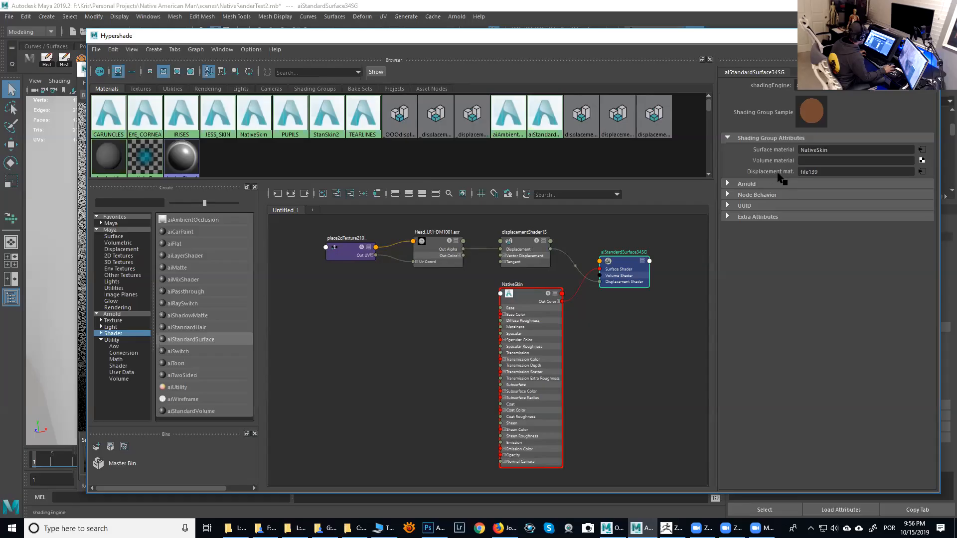
# - Select the head mesh and open its aiStandardSurface38SG shading group in the Attribute Editor
pyautogui.moveTo(685, 40); pyautogui.dragTo(680, 56)
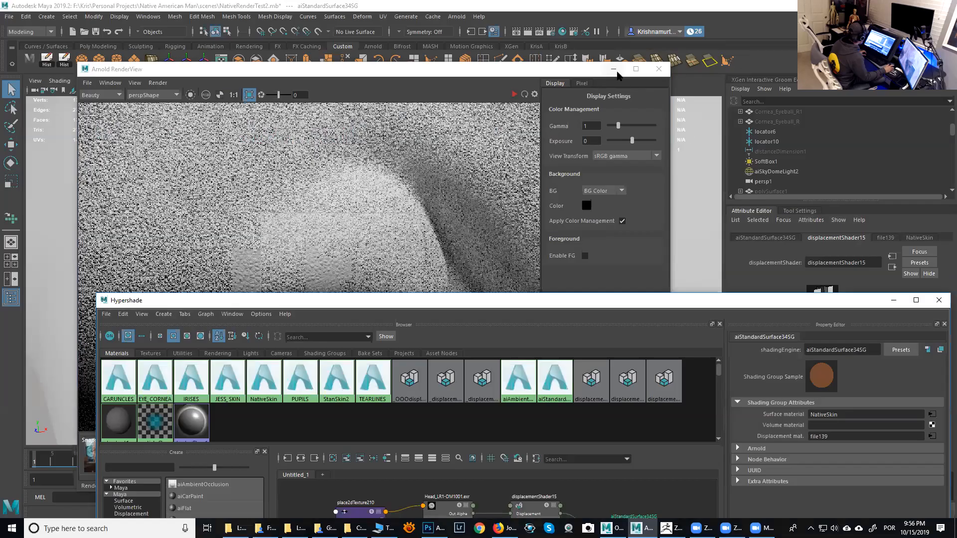
pyautogui.click(614, 69)
pyautogui.click(473, 189)
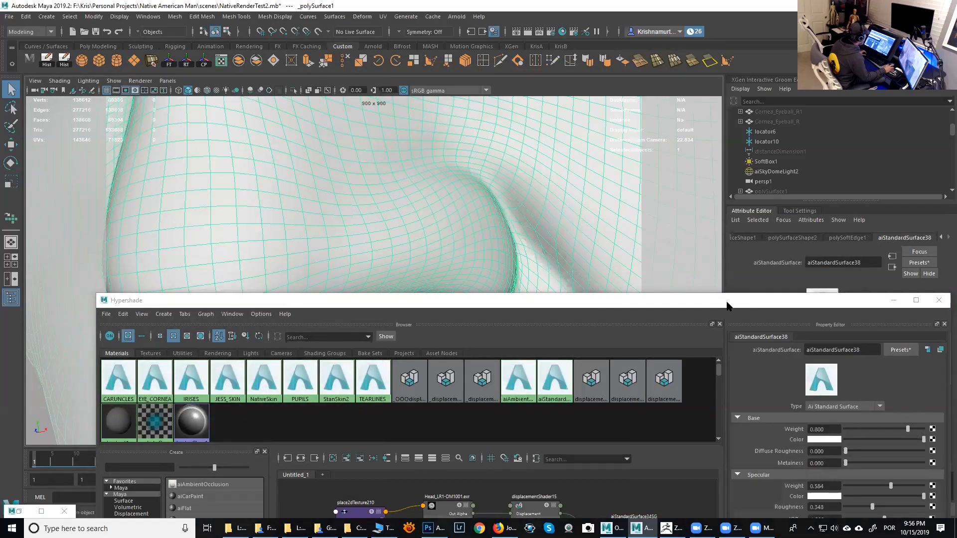
pyautogui.moveTo(727, 305); pyautogui.dragTo(520, 115)
pyautogui.click(946, 237)
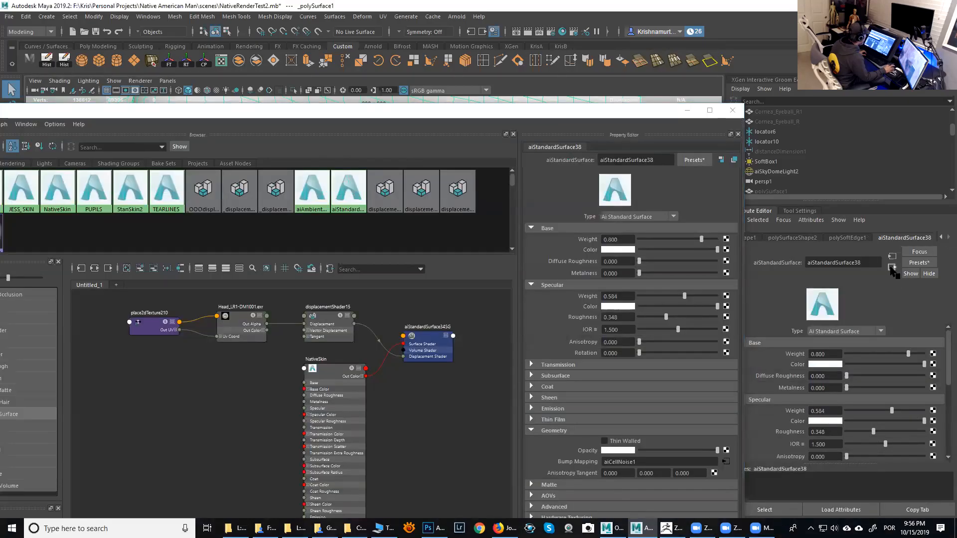
pyautogui.click(892, 269)
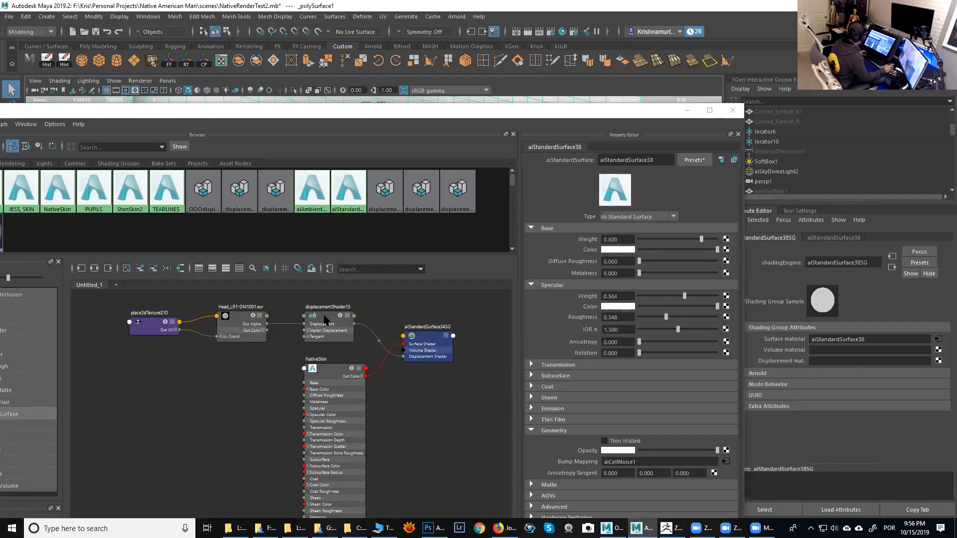
# - Connect the displacement network to the head's aiStandardSurface38SG displacement material and graph the selected object's materials in the Hypershade
pyautogui.moveTo(321, 317); pyautogui.dragTo(771, 367, button='middle')
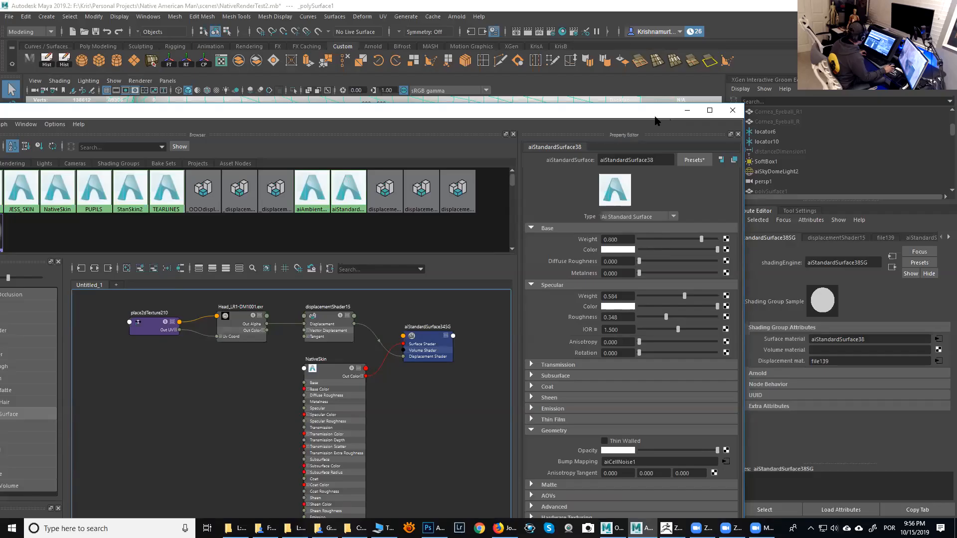
pyautogui.moveTo(655, 113); pyautogui.dragTo(822, 205)
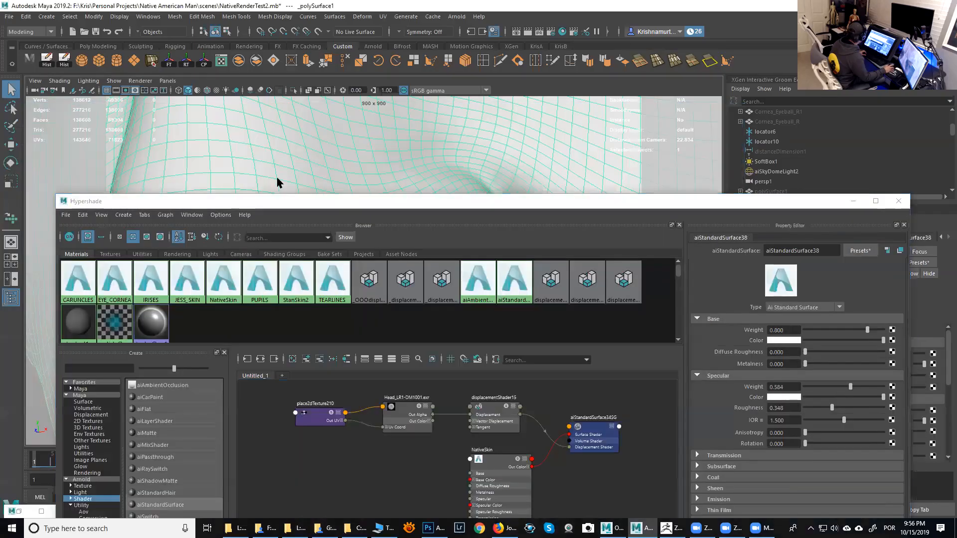
pyautogui.click(166, 215)
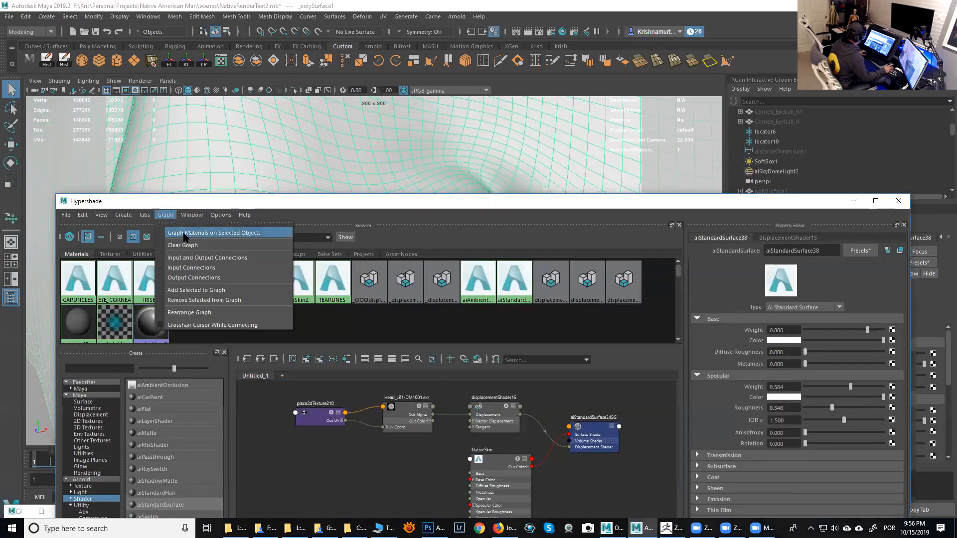
pyautogui.click(184, 234)
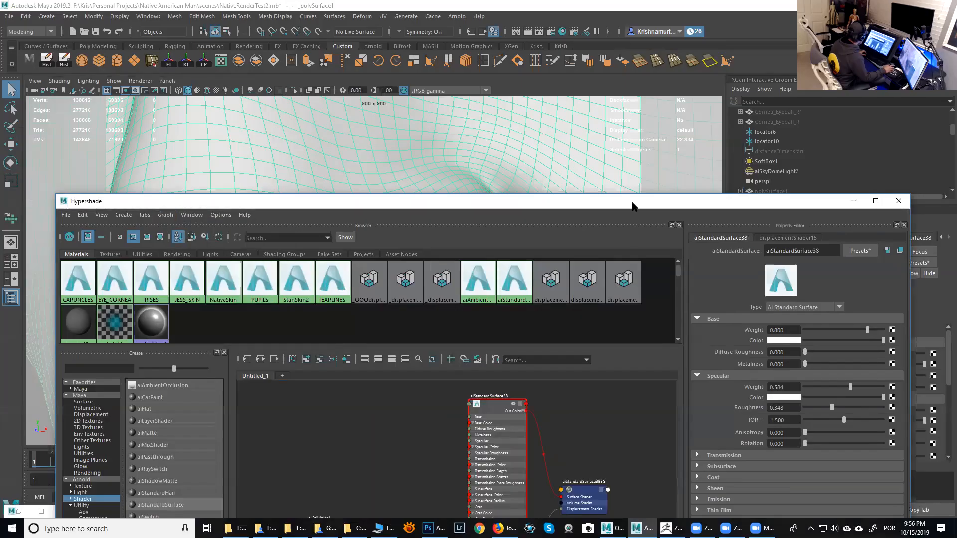
pyautogui.moveTo(632, 206); pyautogui.dragTo(648, 105)
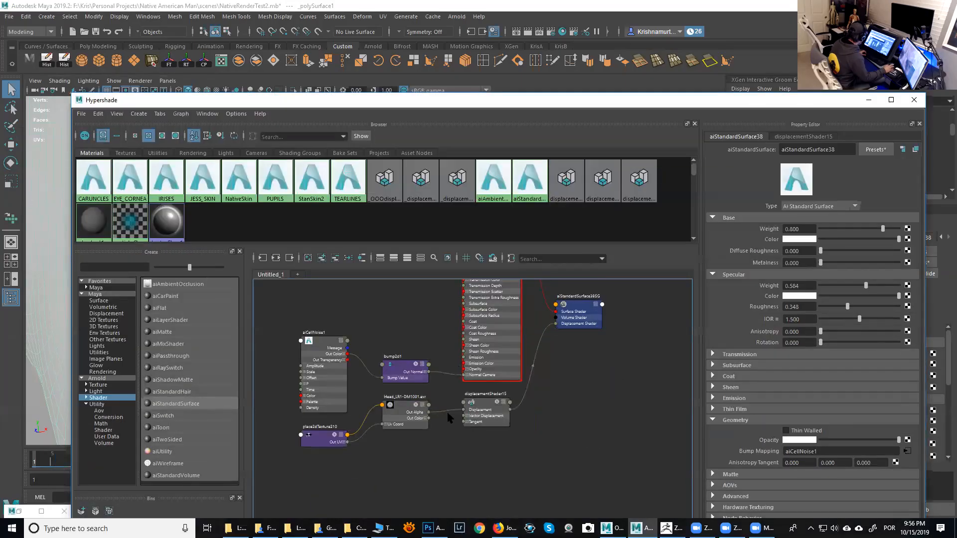
pyautogui.moveTo(534, 386)
pyautogui.mouseDown(button='middle')
pyautogui.moveTo(515, 382)
pyautogui.moveTo(523, 423)
pyautogui.moveTo(537, 383)
pyautogui.mouseUp(button='middle')
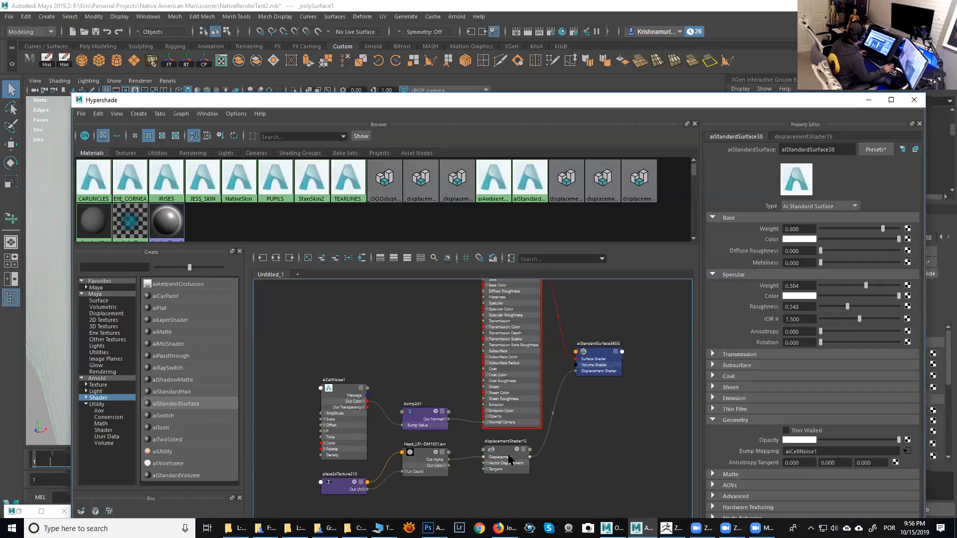
# - Inspect the Head_LR1-DM displacement file texture node's attributes, then close the Hypershade
pyautogui.click(419, 461)
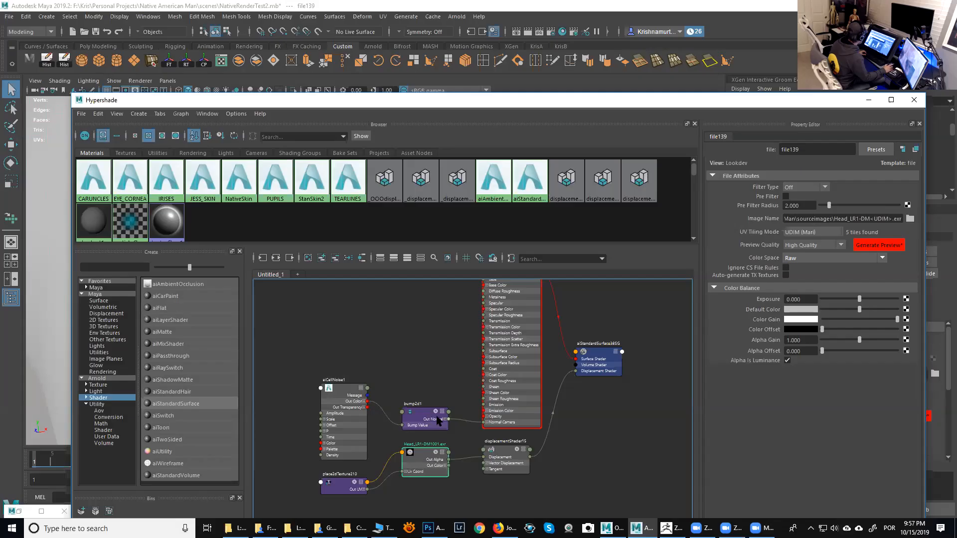
pyautogui.keyDown('alt'); pyautogui.moveTo(577, 344); pyautogui.dragTo(582, 321, button='middle'); pyautogui.keyUp('alt')
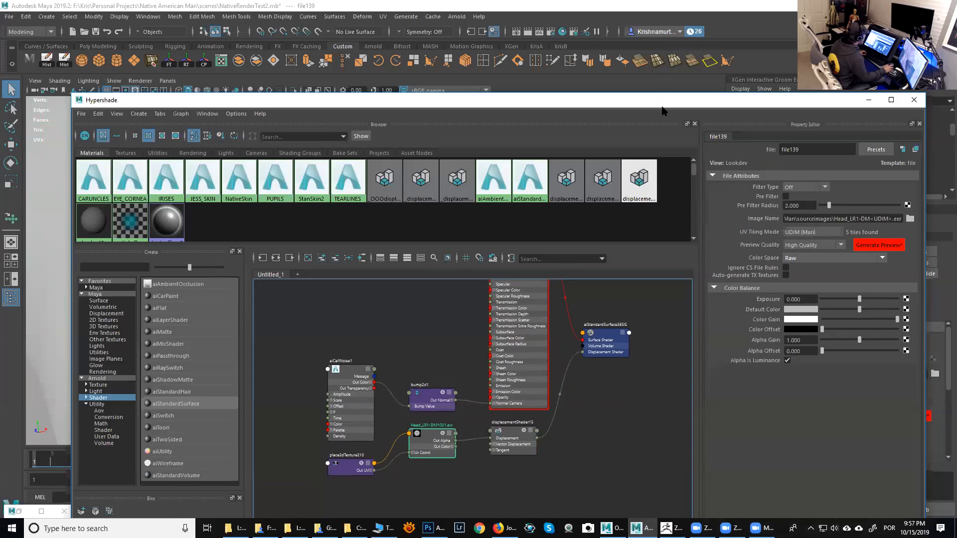
pyautogui.click(914, 100)
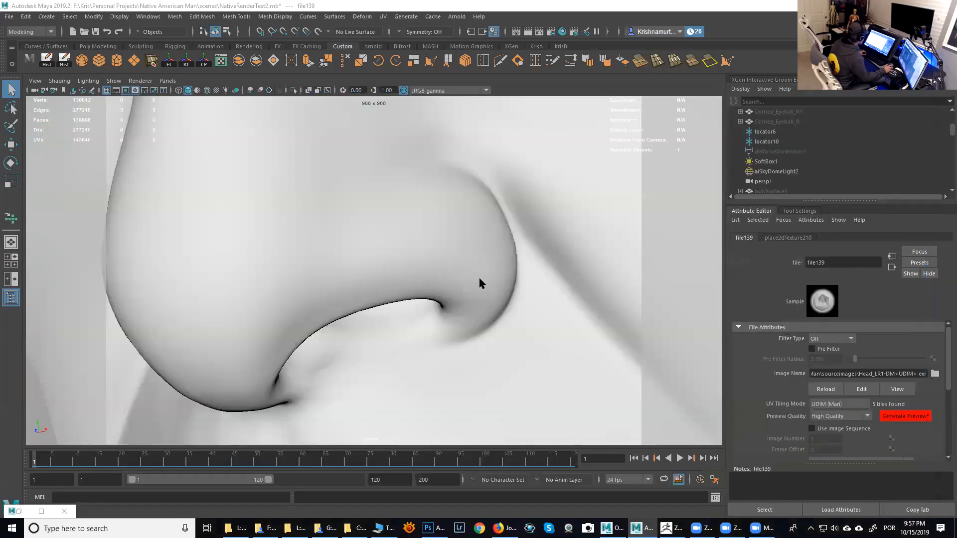
# - Select the head mesh and set its Arnold subdivision type to catclark in the shape node attributes
pyautogui.click(480, 279)
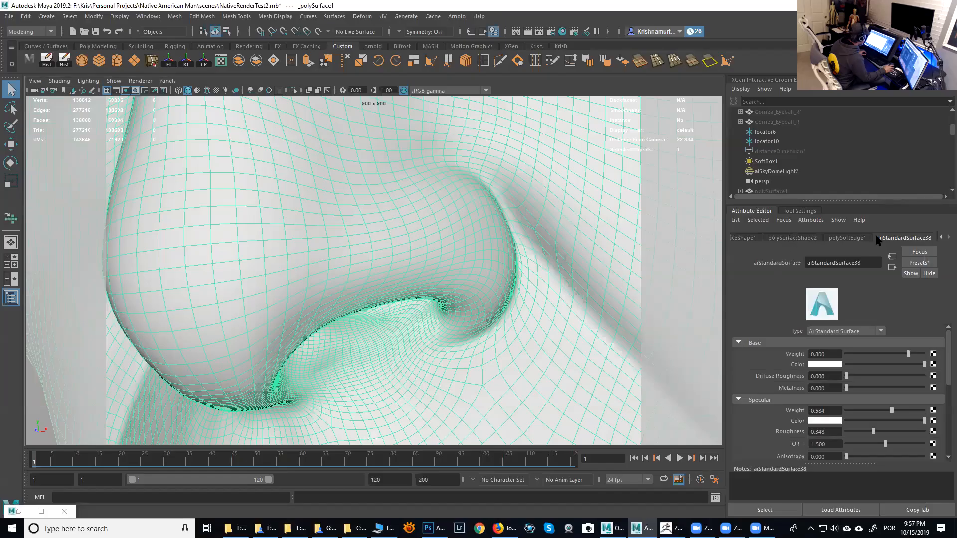
pyautogui.click(942, 238)
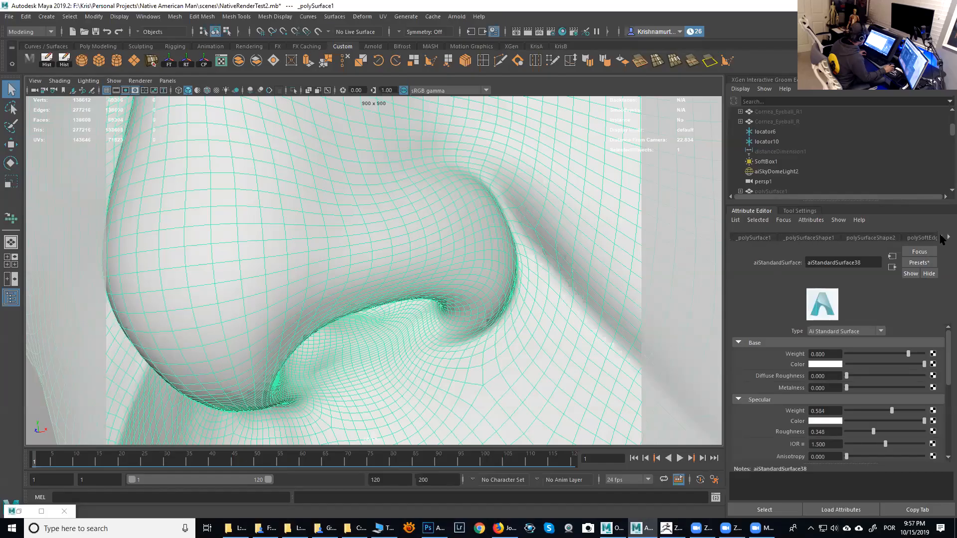
pyautogui.click(433, 285)
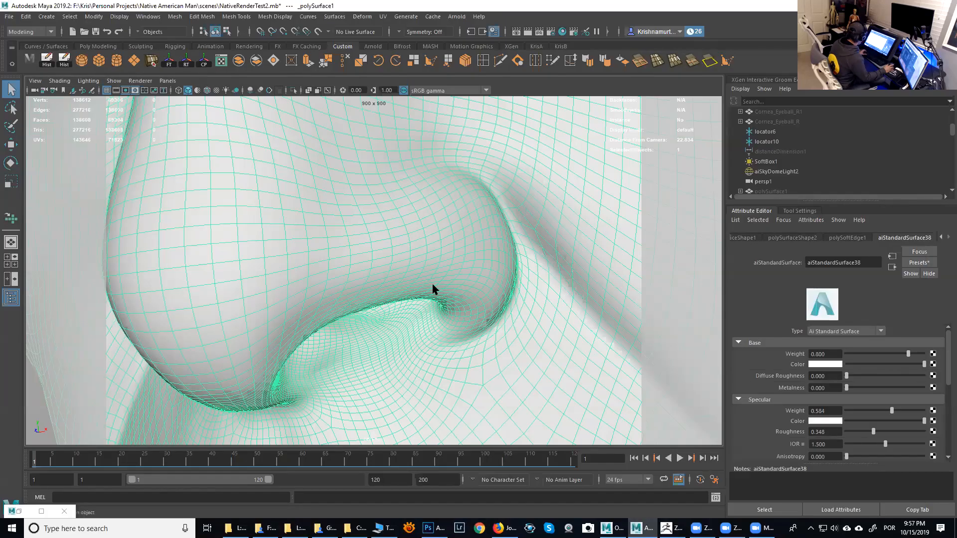
pyautogui.hotkey('ctrl', 'a')
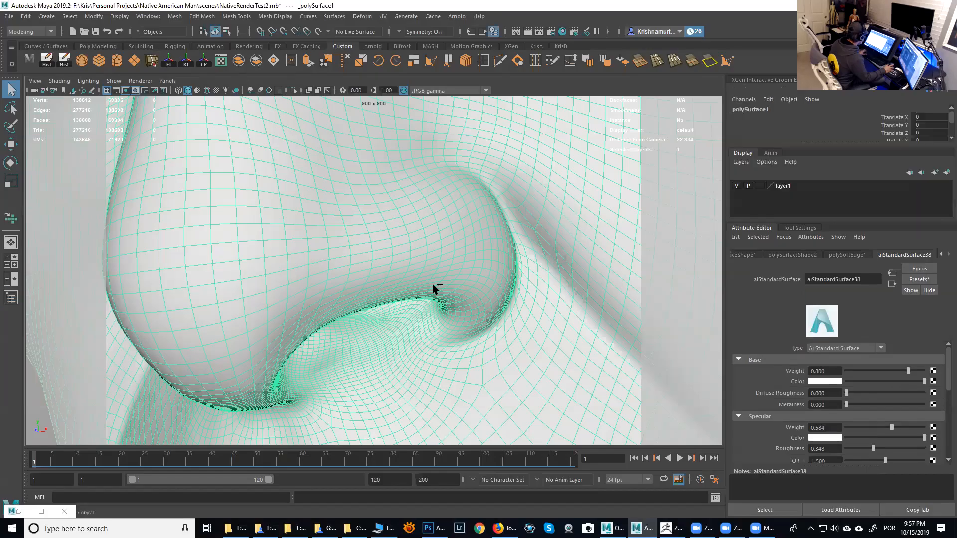
pyautogui.click(784, 255)
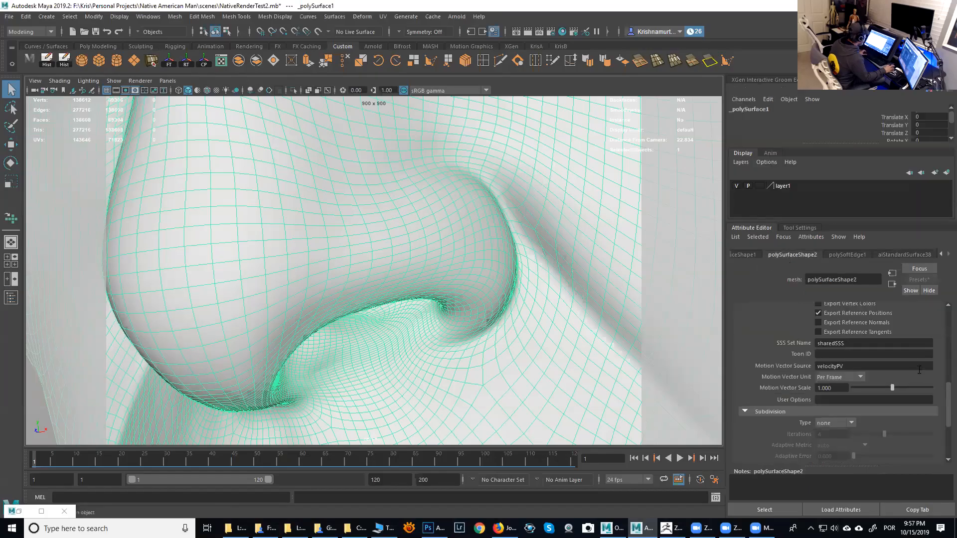
pyautogui.moveTo(946, 406); pyautogui.dragTo(947, 340)
pyautogui.click(746, 366)
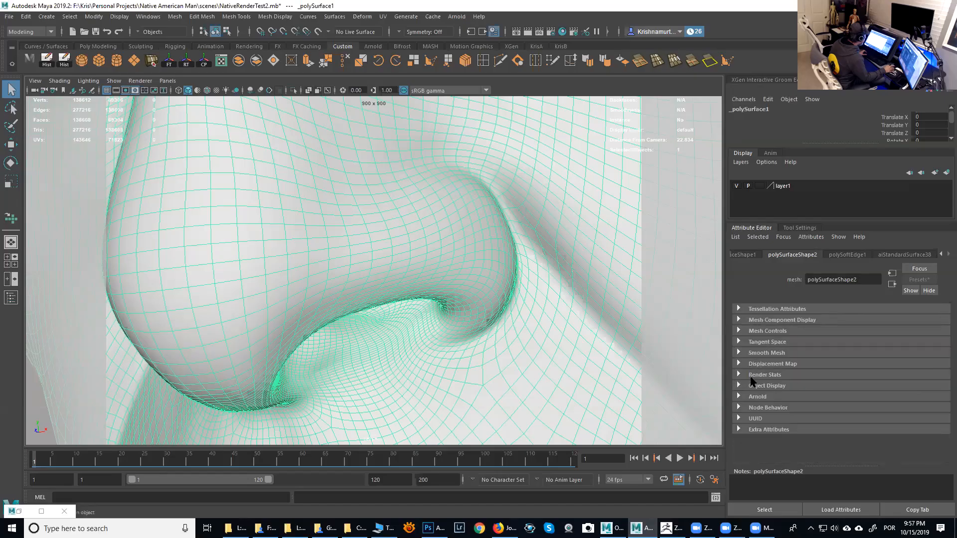
pyautogui.click(756, 397)
pyautogui.moveTo(947, 348); pyautogui.dragTo(947, 432)
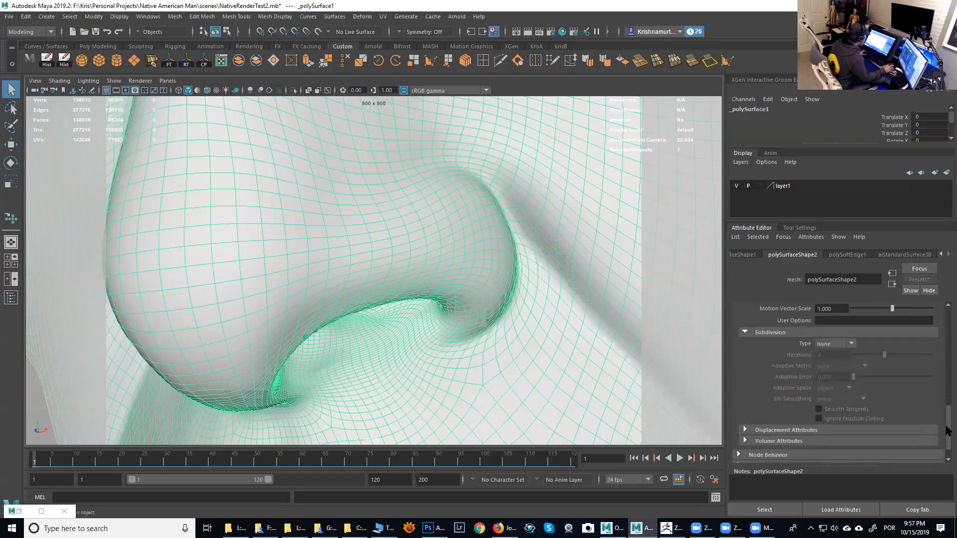
pyautogui.click(831, 345)
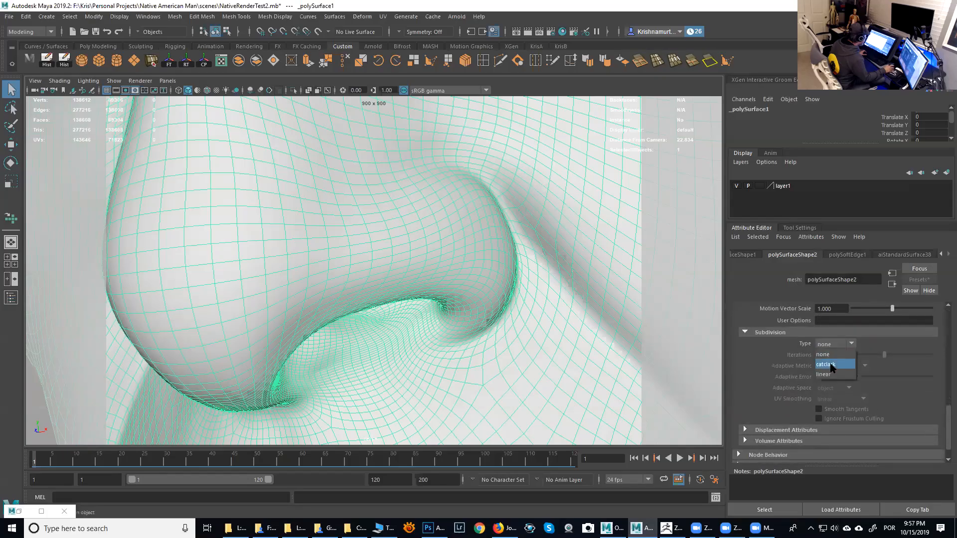
pyautogui.click(832, 365)
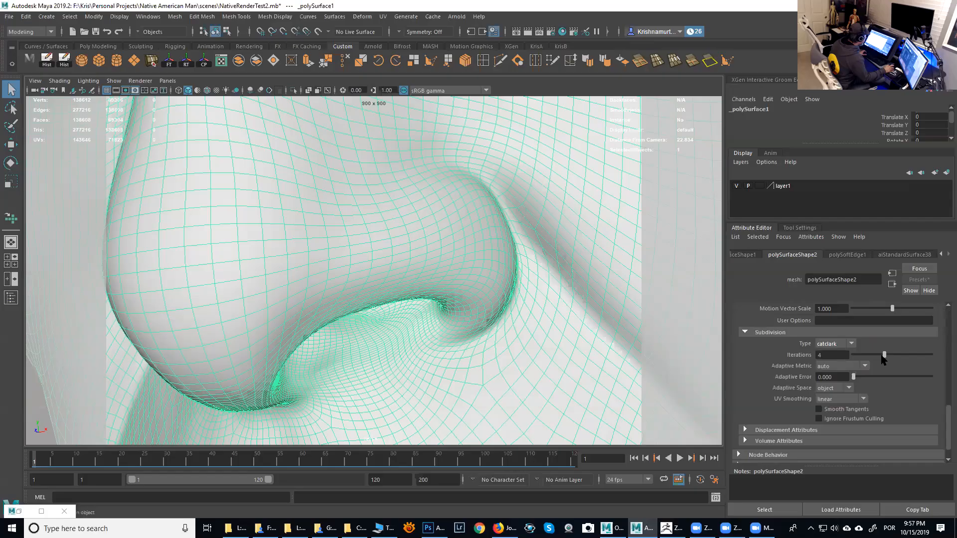
pyautogui.moveTo(946, 430); pyautogui.dragTo(948, 435)
# - Reframe the viewport on the face and start an interactive Arnold RenderView render
pyautogui.keyDown('alt'); pyautogui.moveTo(437, 314); pyautogui.dragTo(393, 304, button='right'); pyautogui.keyUp('alt')
pyautogui.keyDown('alt'); pyautogui.moveTo(393, 303); pyautogui.dragTo(392, 294); pyautogui.keyUp('alt')
pyautogui.keyDown('alt'); pyautogui.moveTo(392, 294); pyautogui.dragTo(414, 254, button='middle'); pyautogui.keyUp('alt')
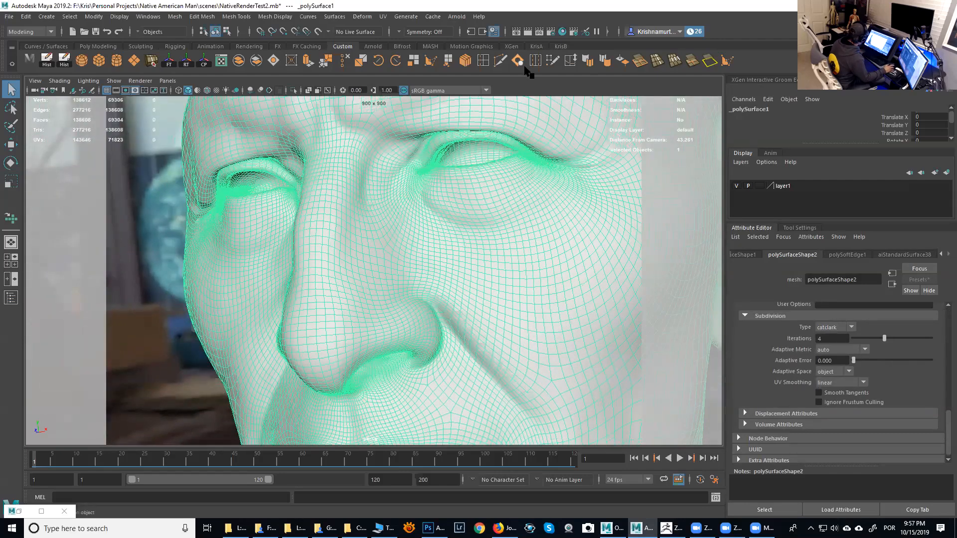
pyautogui.click(454, 17)
pyautogui.click(465, 44)
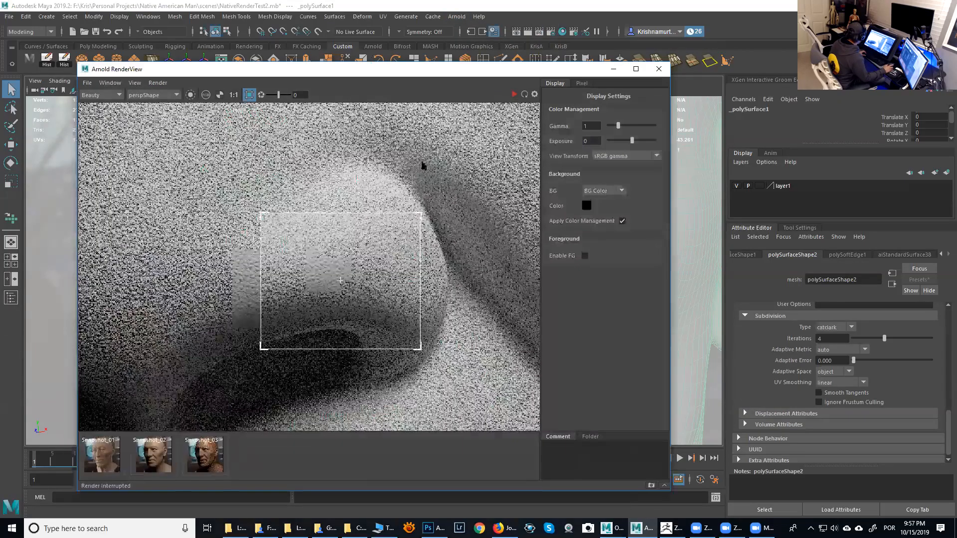
pyautogui.click(525, 95)
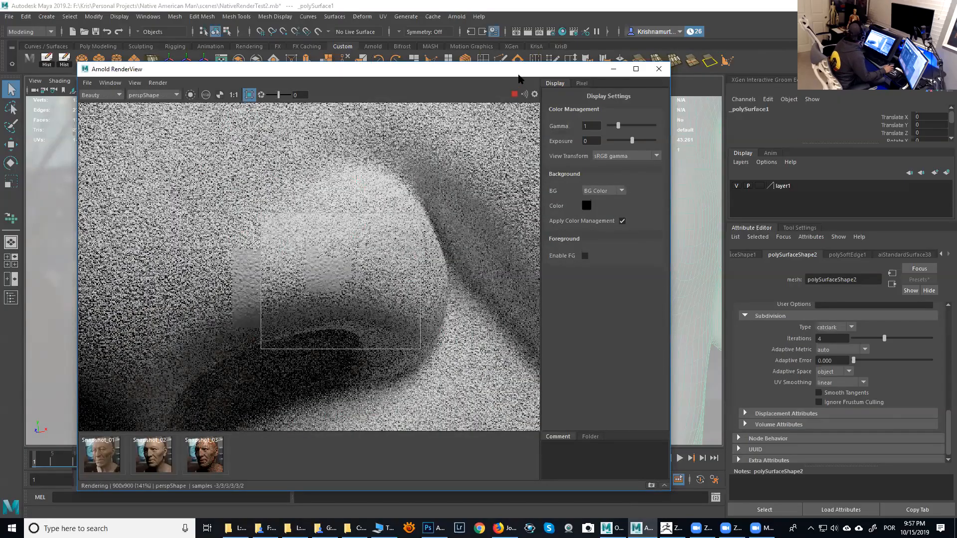
pyautogui.moveTo(520, 70); pyautogui.dragTo(742, 43)
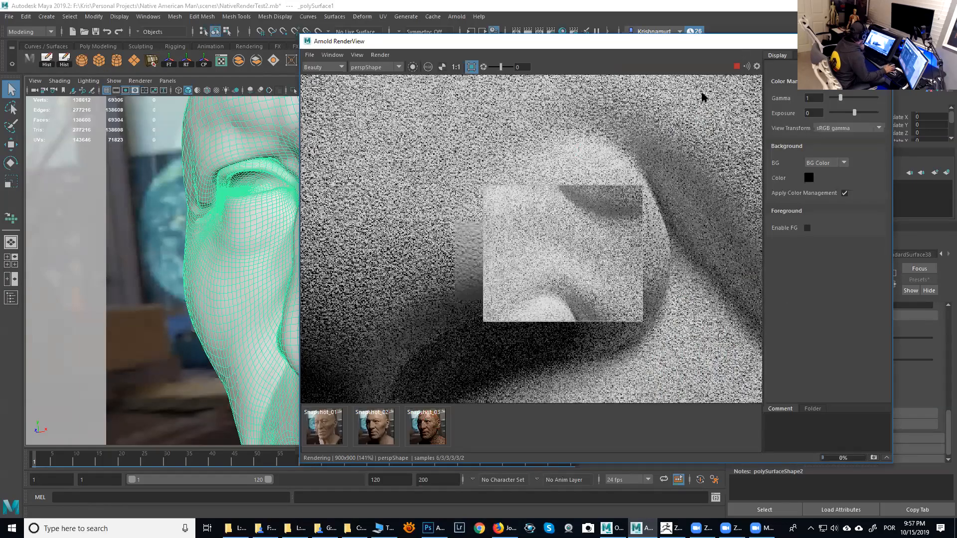
# - Enlarge the render region over the nose and reframe the camera closer on the nostril
pyautogui.moveTo(642, 322); pyautogui.dragTo(650, 382)
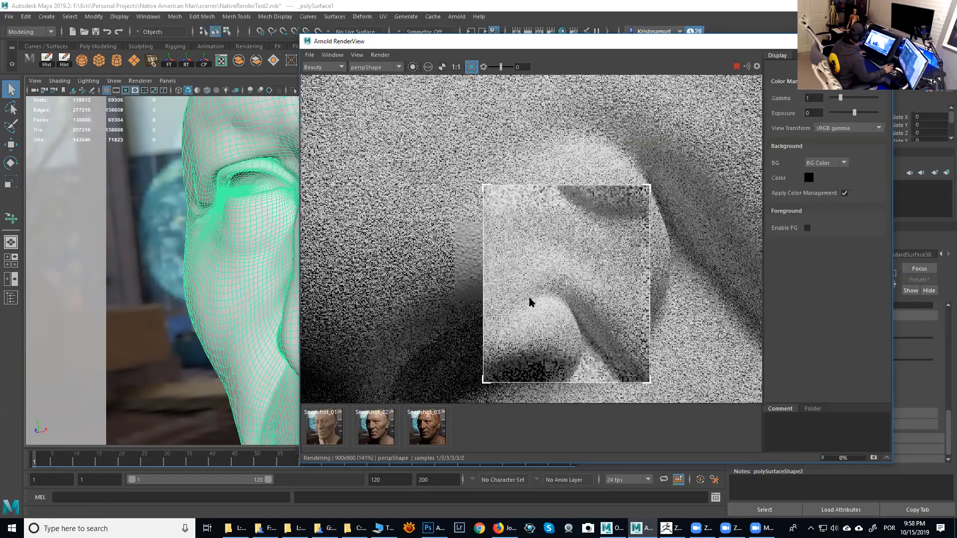
pyautogui.keyDown('alt'); pyautogui.moveTo(256, 307); pyautogui.dragTo(273, 321, button='right'); pyautogui.keyUp('alt')
pyautogui.keyDown('alt'); pyautogui.moveTo(264, 301); pyautogui.dragTo(234, 286, button='middle'); pyautogui.keyUp('alt')
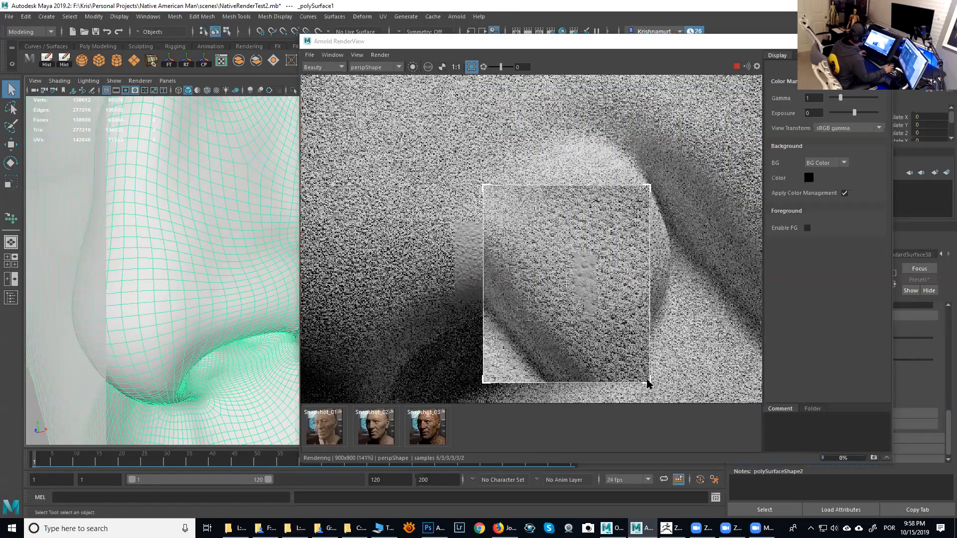
pyautogui.moveTo(649, 384); pyautogui.dragTo(680, 397)
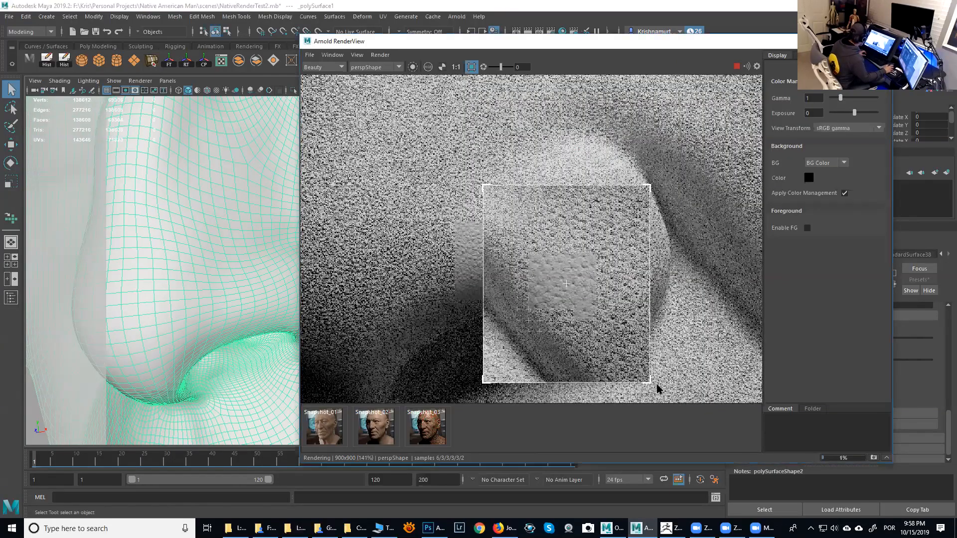
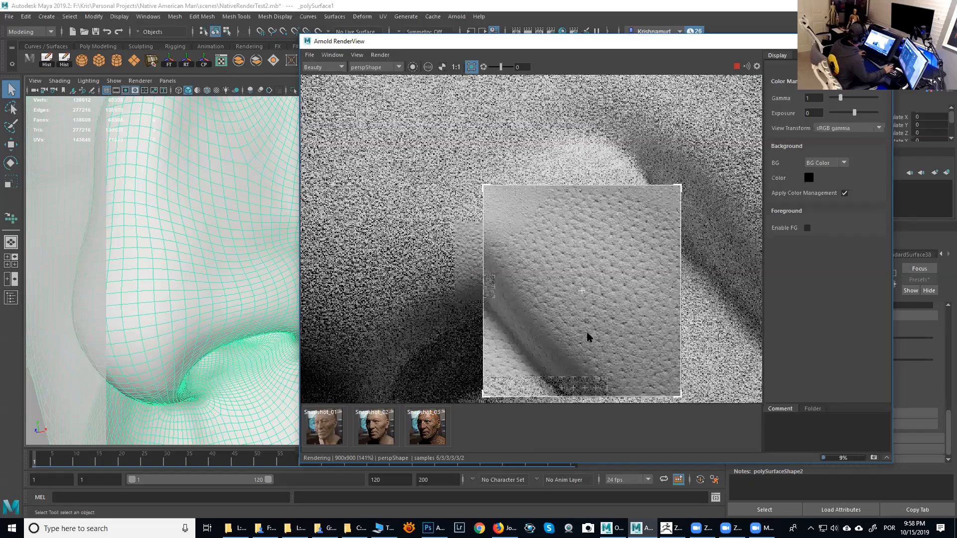
# - Reframe the camera closer on the nose and draw a new render region over it in the RenderView
pyautogui.scroll(2, 588, 335)
pyautogui.keyDown('alt'); pyautogui.moveTo(228, 272); pyautogui.dragTo(232, 281, button='right'); pyautogui.keyUp('alt')
pyautogui.keyDown('alt'); pyautogui.moveTo(217, 260); pyautogui.dragTo(190, 251, button='middle'); pyautogui.keyUp('alt')
pyautogui.keyDown('alt'); pyautogui.moveTo(191, 252); pyautogui.dragTo(204, 259, button='right'); pyautogui.keyUp('alt')
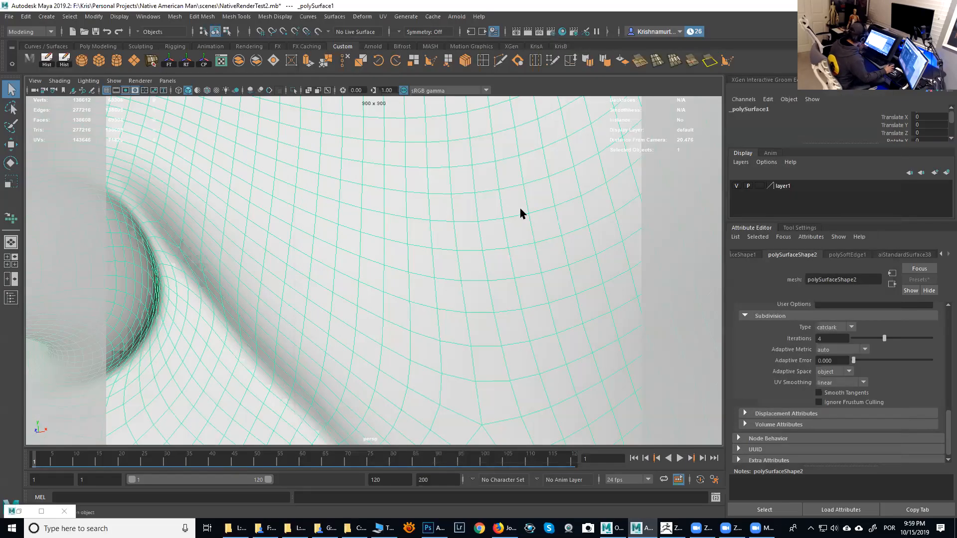
pyautogui.keyDown('alt'); pyautogui.moveTo(521, 208); pyautogui.dragTo(533, 387, button='right'); pyautogui.keyUp('alt')
# - Return to Maya and stop the interactive Arnold render
pyautogui.click(671, 529)
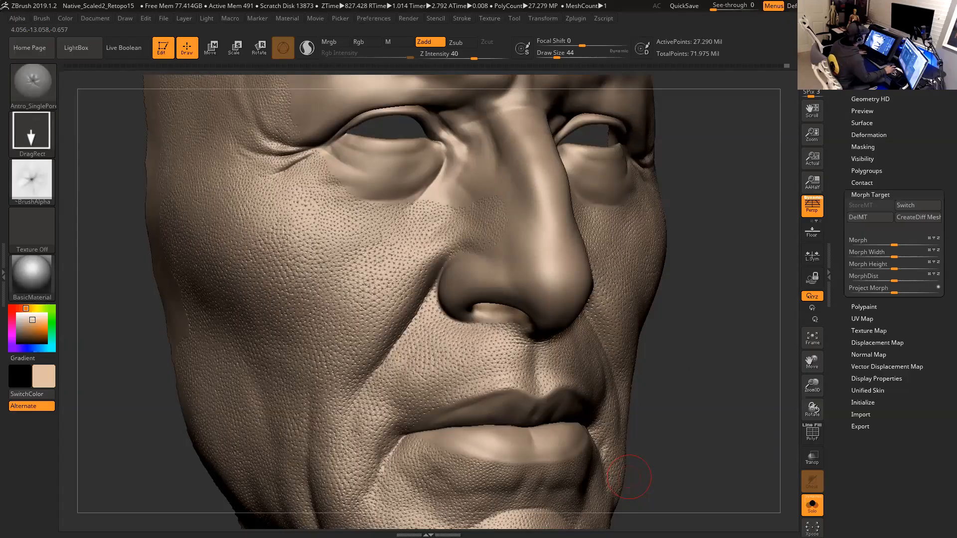
pyautogui.hotkey('alt', 'Tab')
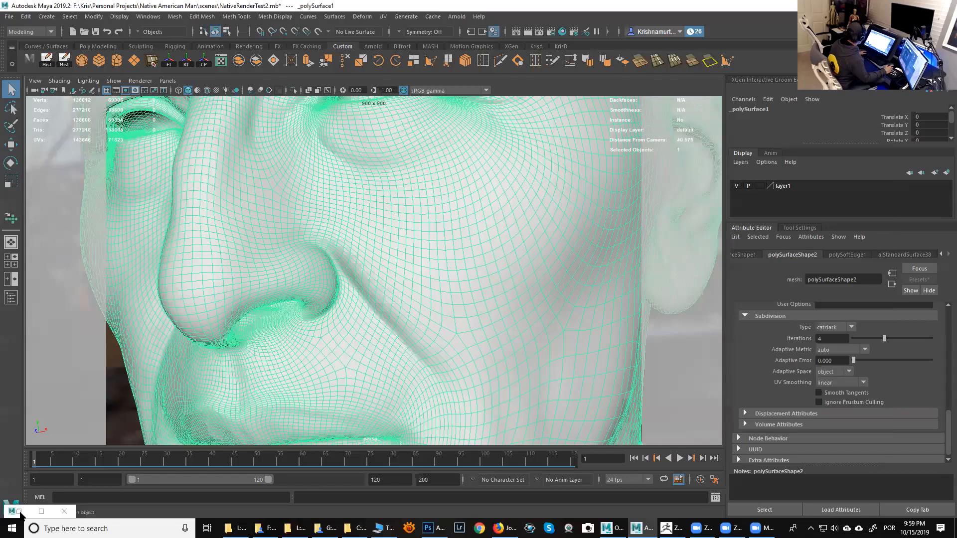
pyautogui.click(20, 513)
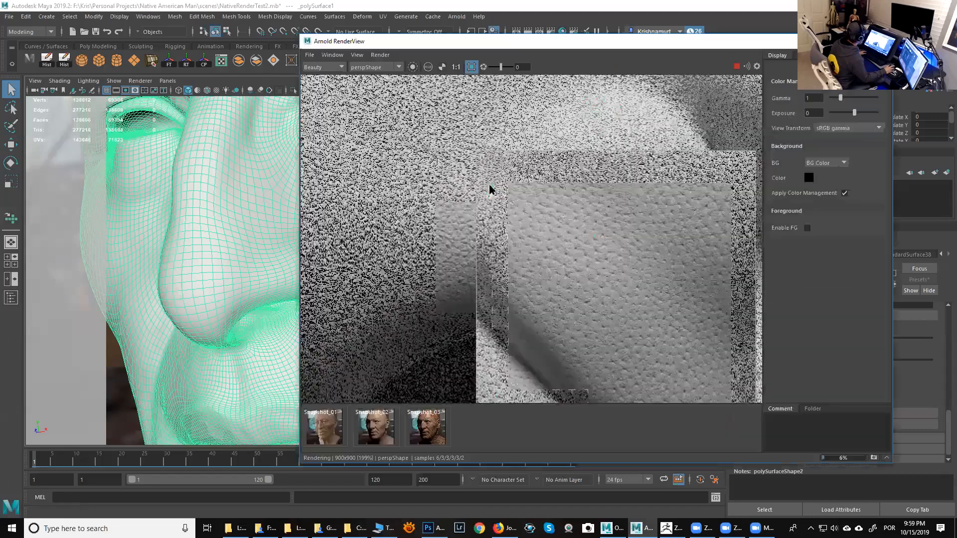
pyautogui.click(737, 66)
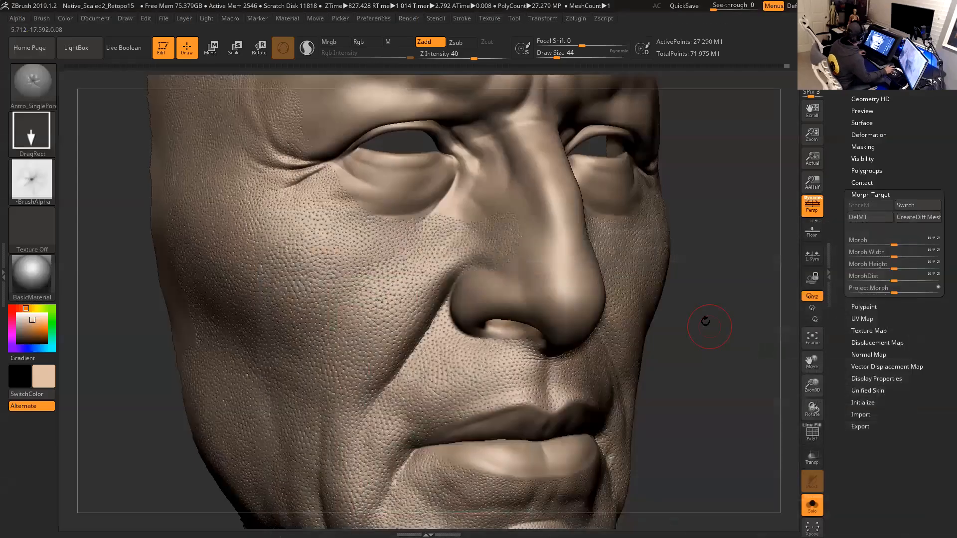
# - Orbit and zoom around the ZBrush head sculpt to examine the skin pore detail around the nose and cheeks
pyautogui.moveTo(709, 326); pyautogui.dragTo(711, 326)
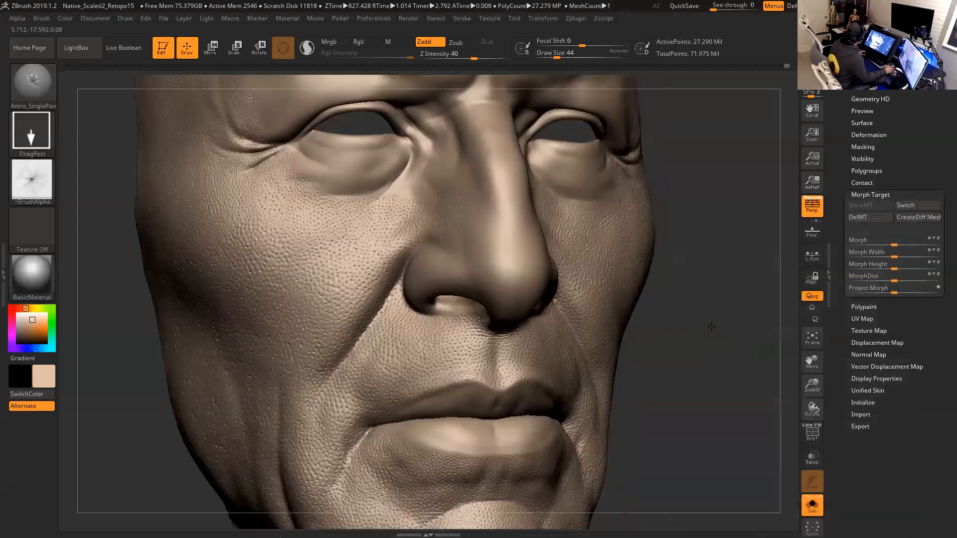
pyautogui.moveTo(743, 284)
pyautogui.keyDown('alt'); pyautogui.mouseDown()
pyautogui.moveTo(753, 282)
pyautogui.moveTo(724, 318)
pyautogui.mouseUp(); pyautogui.keyUp('alt')
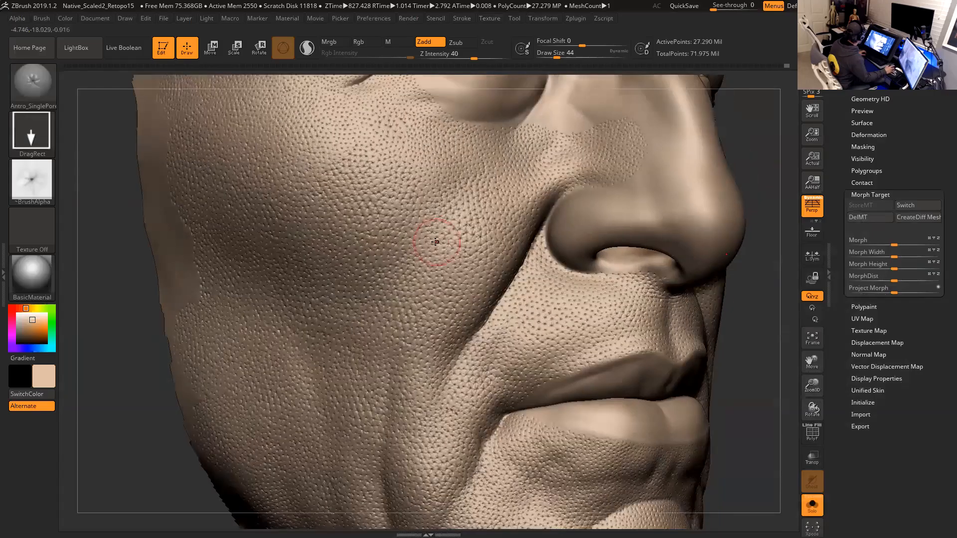
pyautogui.keyDown('alt'); pyautogui.moveTo(715, 371); pyautogui.dragTo(696, 222); pyautogui.keyUp('alt')
pyautogui.keyDown('alt'); pyautogui.moveTo(726, 271); pyautogui.dragTo(708, 466); pyautogui.keyUp('alt')
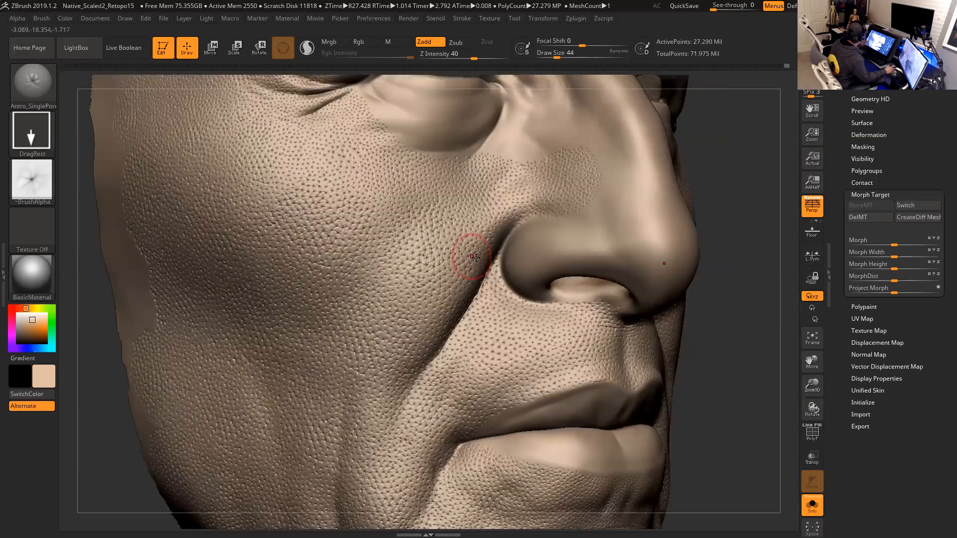
pyautogui.moveTo(768, 211); pyautogui.dragTo(777, 234)
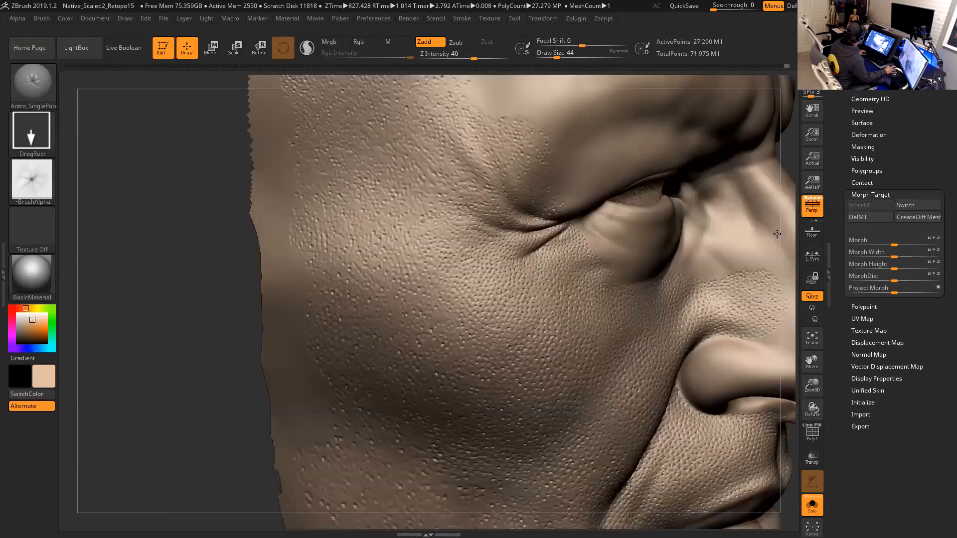
pyautogui.moveTo(193, 342); pyautogui.dragTo(117, 242)
pyautogui.keyDown('alt'); pyautogui.moveTo(761, 388); pyautogui.dragTo(736, 337); pyautogui.keyUp('alt')
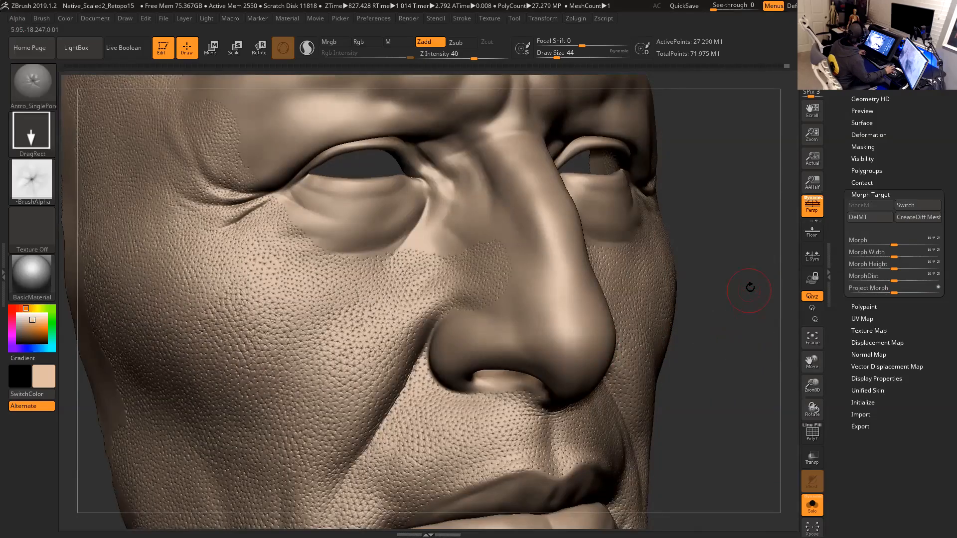
pyautogui.moveTo(750, 313); pyautogui.dragTo(739, 314)
pyautogui.keyDown('alt'); pyautogui.moveTo(713, 359); pyautogui.dragTo(755, 338); pyautogui.keyUp('alt')
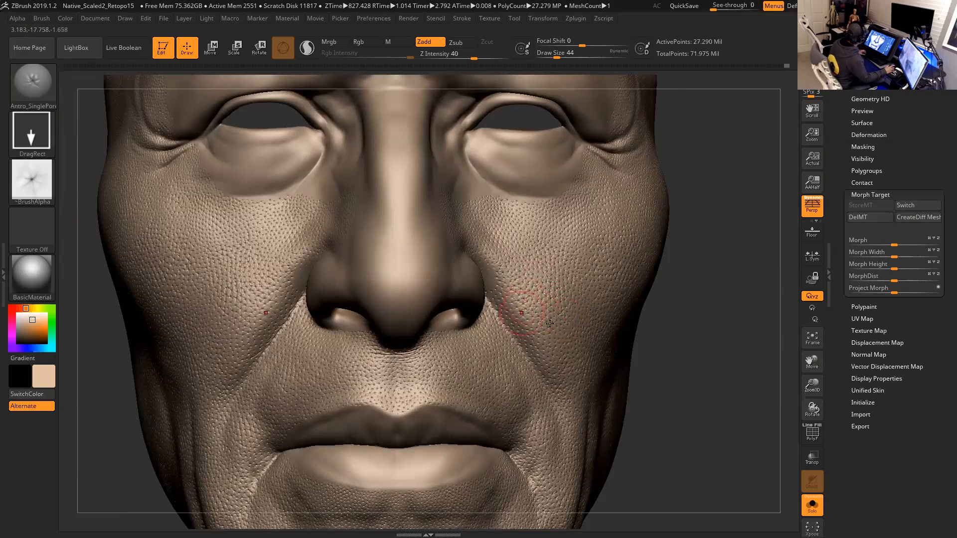
pyautogui.moveTo(669, 339)
pyautogui.mouseDown()
pyautogui.moveTo(698, 322)
pyautogui.moveTo(715, 337)
pyautogui.moveTo(741, 403)
pyautogui.moveTo(810, 295)
pyautogui.mouseUp()
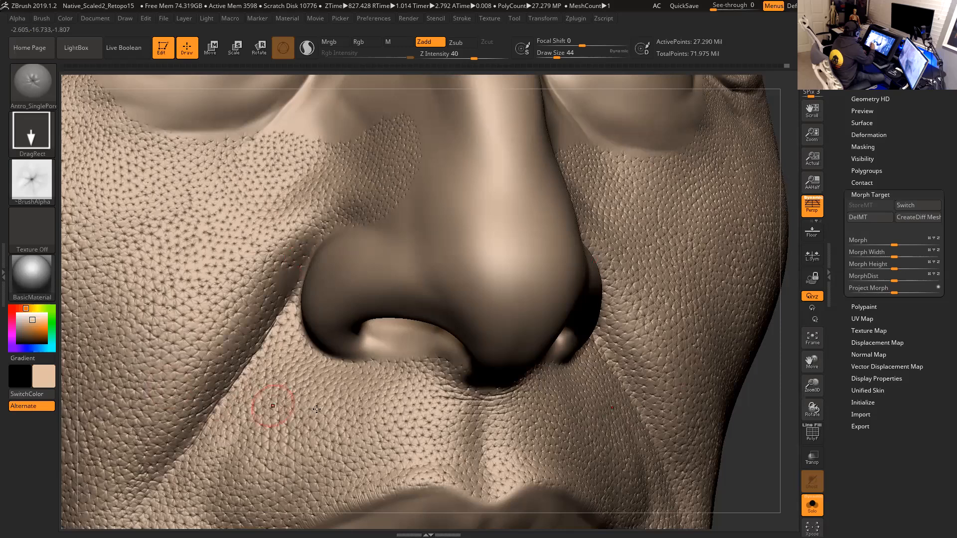
pyautogui.keyDown('alt'); pyautogui.moveTo(737, 435); pyautogui.dragTo(840, 387); pyautogui.keyUp('alt')
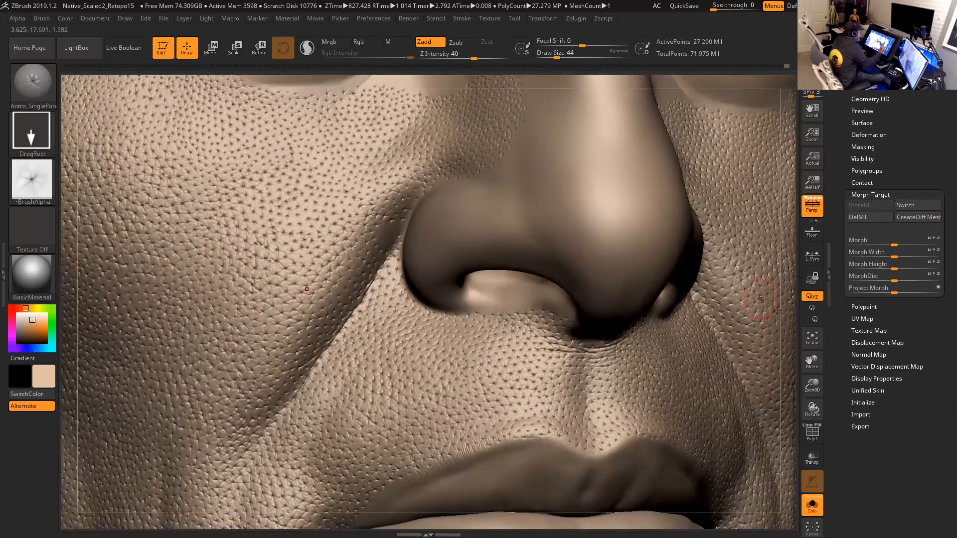
pyautogui.moveTo(790, 337); pyautogui.dragTo(663, 333)
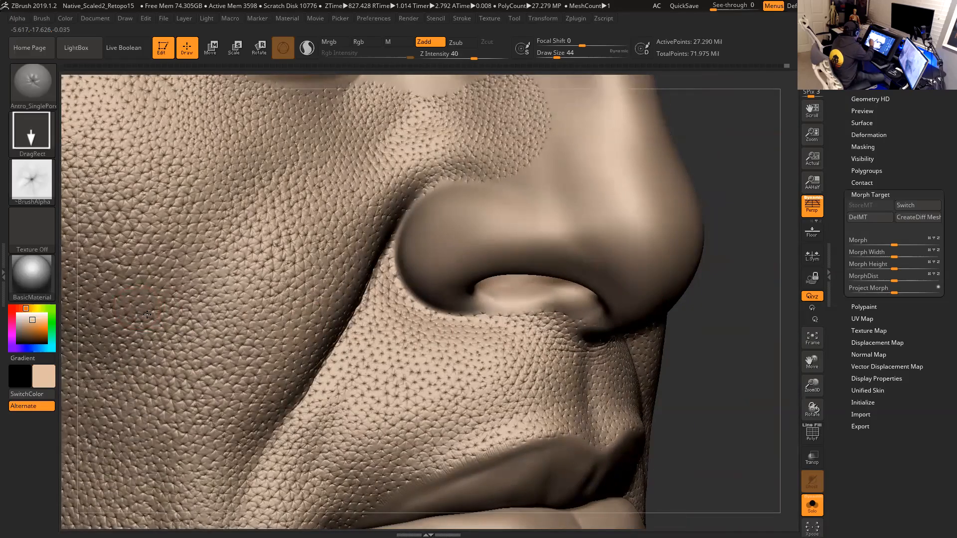
pyautogui.moveTo(762, 256)
pyautogui.keyDown('alt'); pyautogui.mouseDown()
pyautogui.moveTo(797, 353)
pyautogui.moveTo(835, 358)
pyautogui.mouseUp(); pyautogui.keyUp('alt')
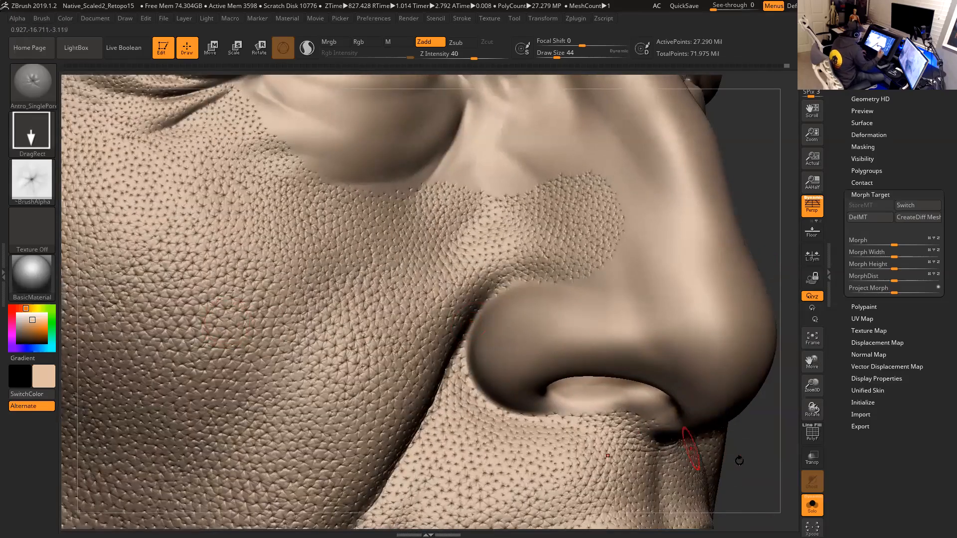
pyautogui.keyDown('alt'); pyautogui.moveTo(754, 467); pyautogui.dragTo(791, 261); pyautogui.keyUp('alt')
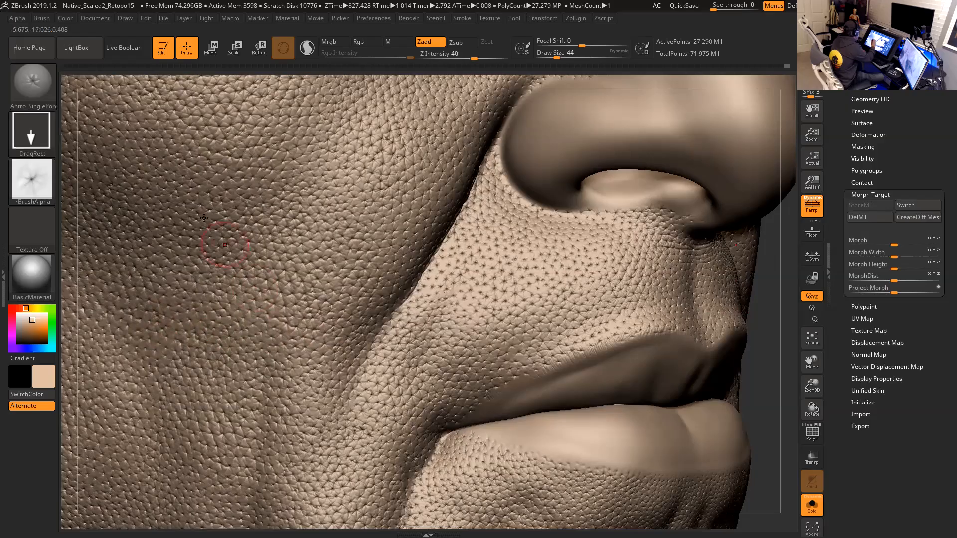
pyautogui.moveTo(770, 431)
pyautogui.keyDown('alt'); pyautogui.mouseDown()
pyautogui.moveTo(598, 359)
pyautogui.moveTo(398, 329)
pyautogui.mouseUp(); pyautogui.keyUp('alt')
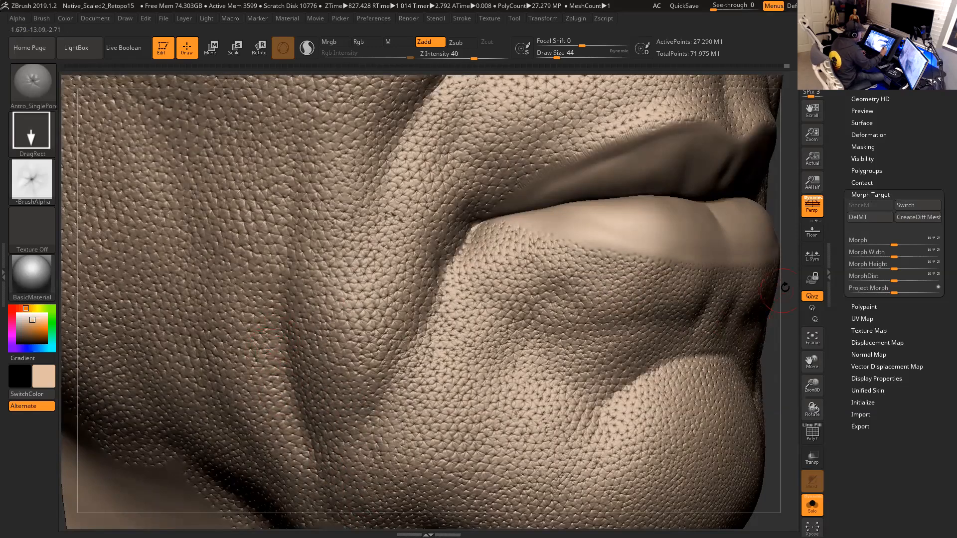
pyautogui.moveTo(786, 289)
pyautogui.mouseDown()
pyautogui.moveTo(758, 410)
pyautogui.moveTo(771, 395)
pyautogui.moveTo(760, 397)
pyautogui.moveTo(758, 349)
pyautogui.mouseUp()
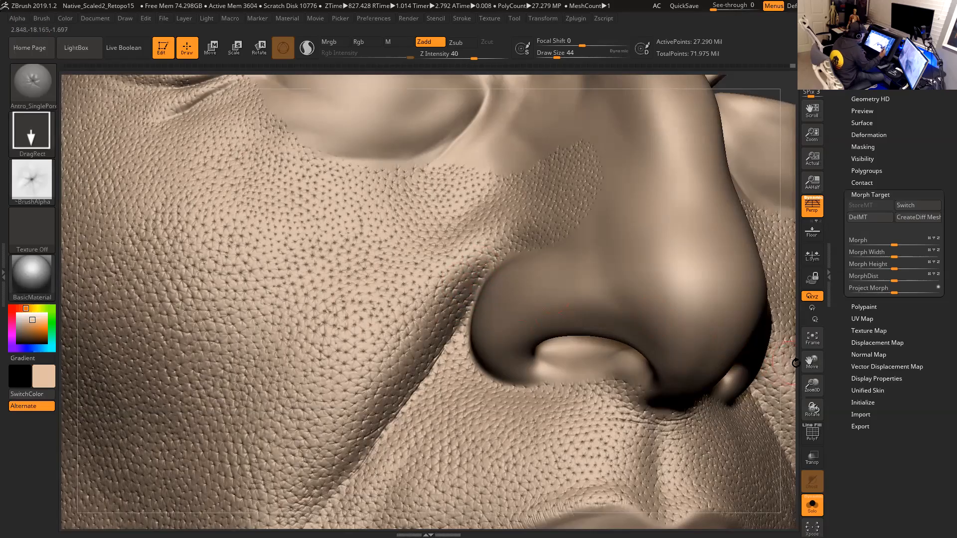
pyautogui.moveTo(791, 363); pyautogui.dragTo(842, 365)
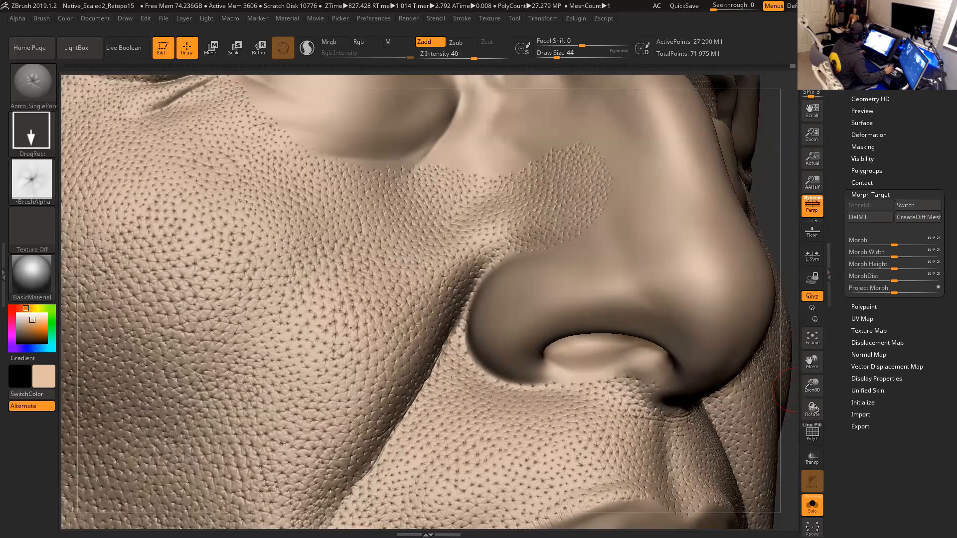
# - Switch to the browser to study the close-up nose reference photo, then close it
pyautogui.hotkey('alt', 'Tab')
pyautogui.moveTo(703, 387); pyautogui.dragTo(613, 297)
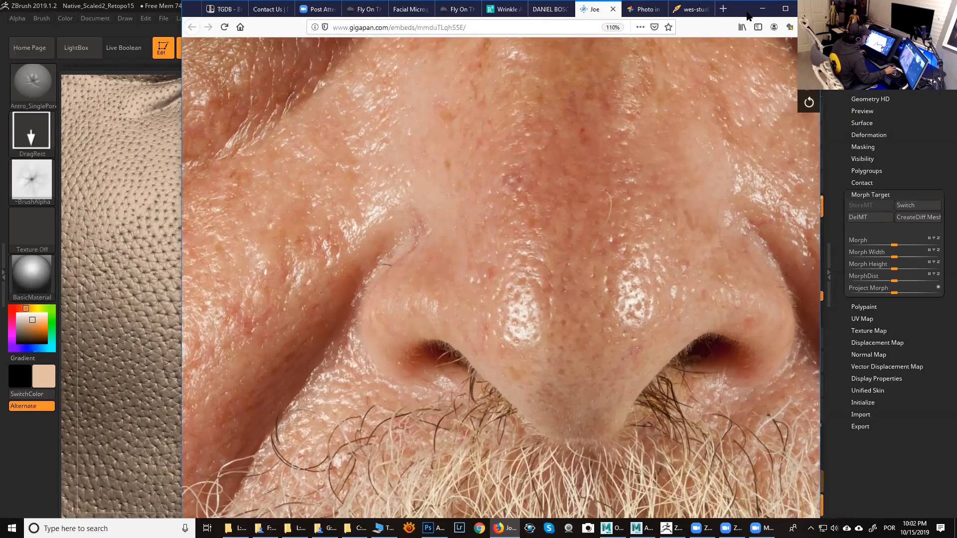
pyautogui.click(762, 9)
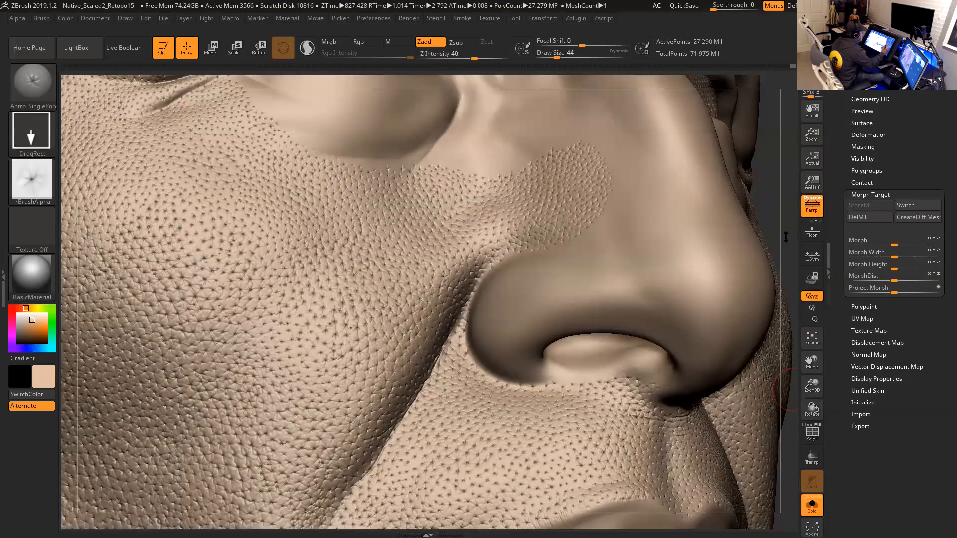
# - Try stamping small pore marks on the nose tip, then undo the stroke
pyautogui.moveTo(785, 241)
pyautogui.mouseDown()
pyautogui.moveTo(765, 219)
pyautogui.moveTo(558, 289)
pyautogui.mouseUp()
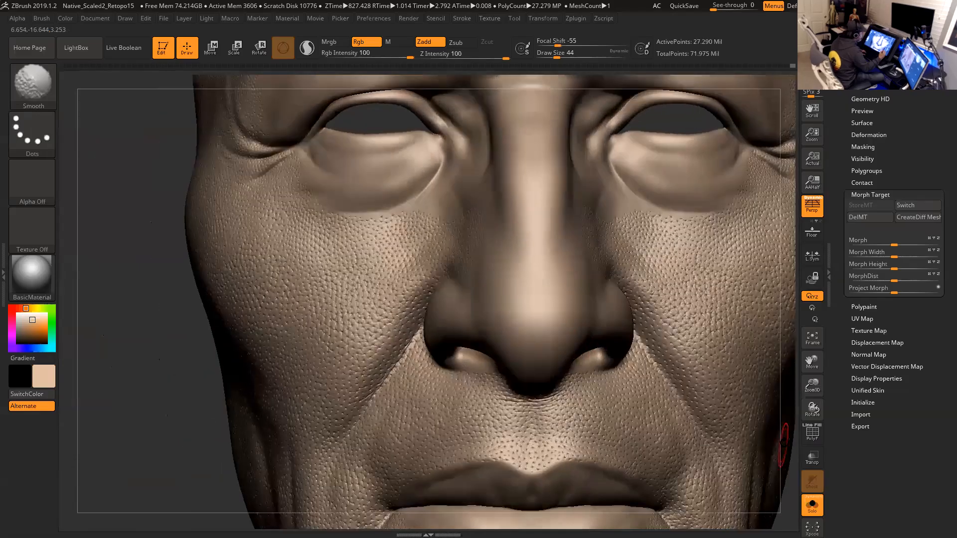
pyautogui.moveTo(783, 439)
pyautogui.mouseDown()
pyautogui.moveTo(790, 456)
pyautogui.moveTo(790, 418)
pyautogui.mouseUp()
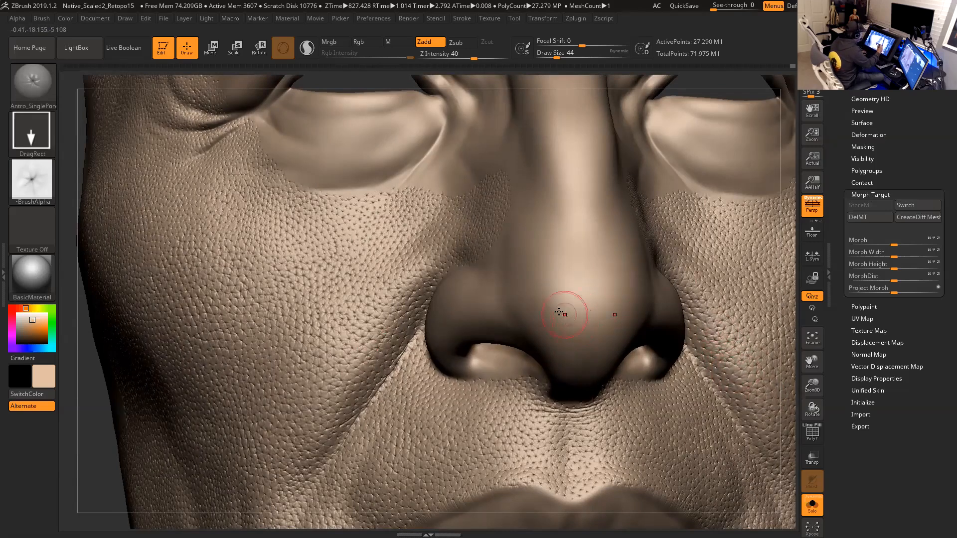
pyautogui.moveTo(565, 300); pyautogui.dragTo(568, 305)
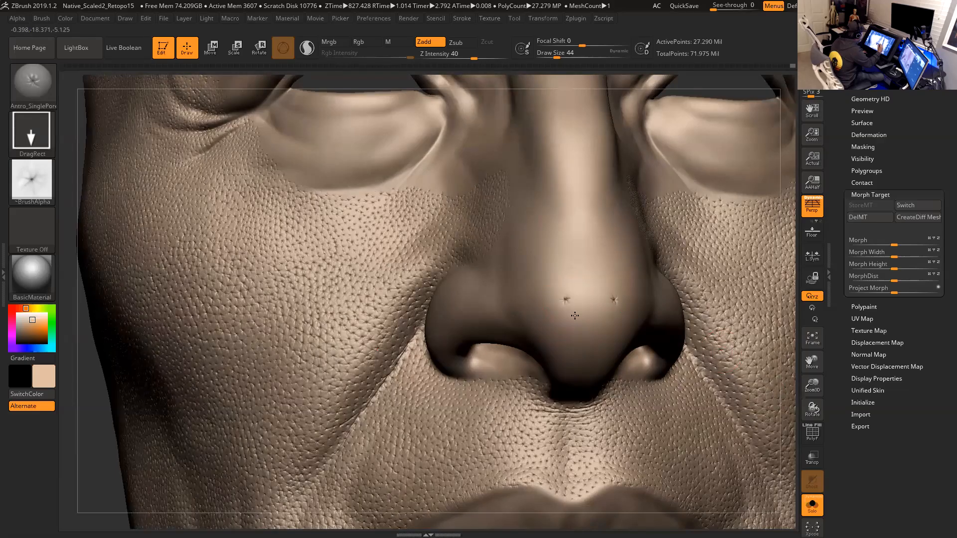
pyautogui.press('ctrl')
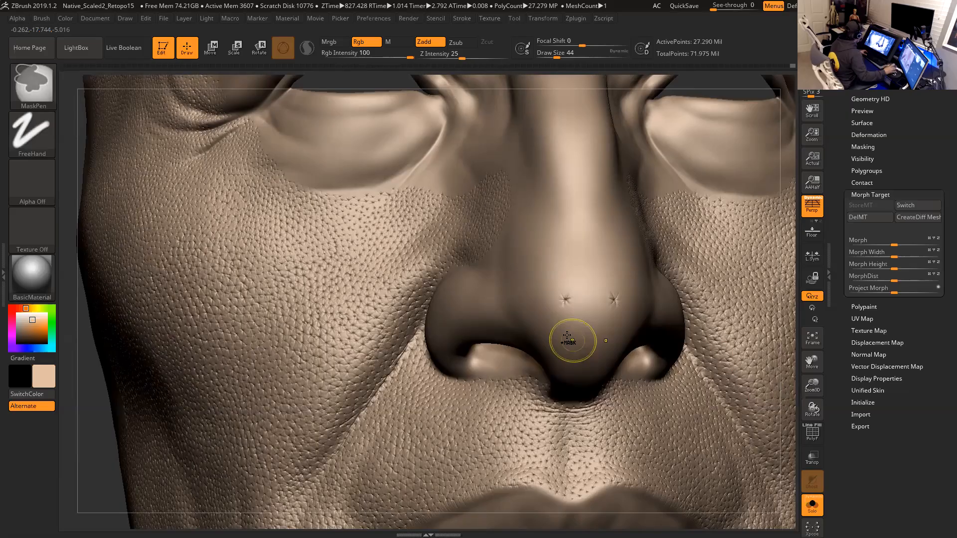
pyautogui.hotkey('ctrl', 'z')
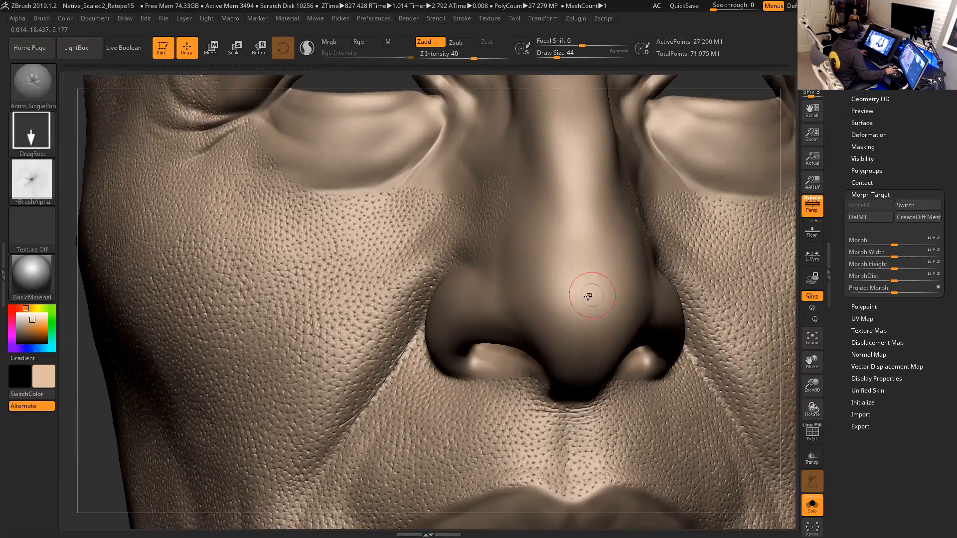
# - Step the sculpt down through its subdivision levels, then back up one level for detailing
pyautogui.press('shift')
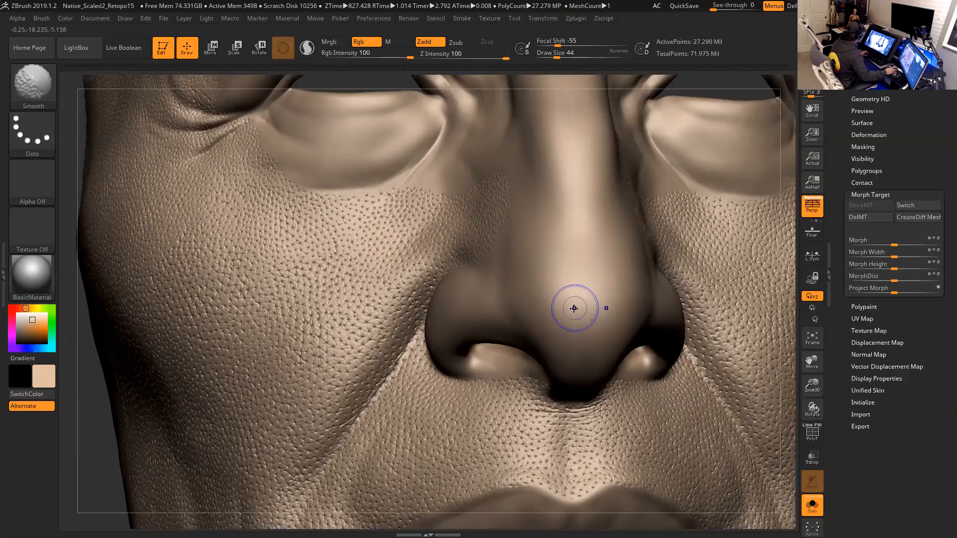
pyautogui.hotkey('shift', 'd')
pyautogui.hotkey('shift', 'd')
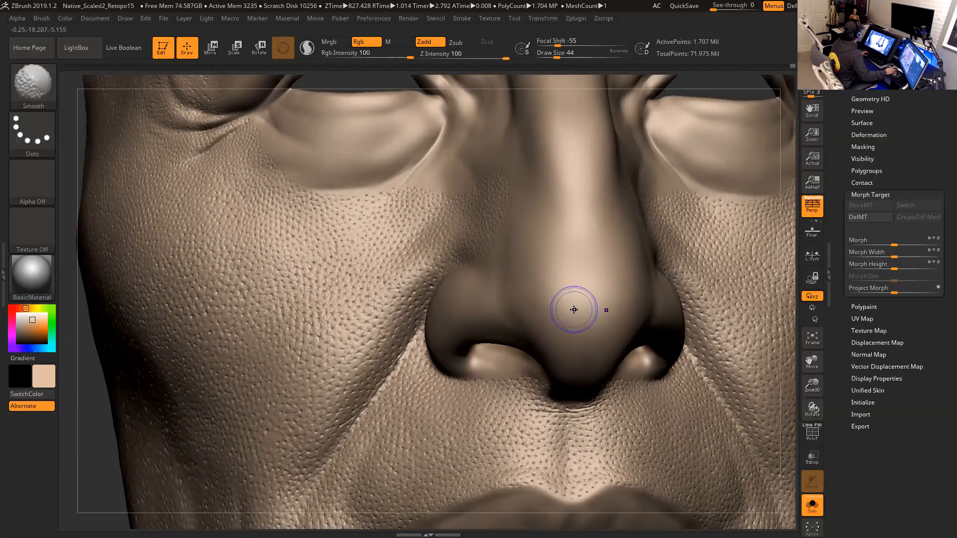
pyautogui.hotkey('shift', 'd')
pyautogui.press('1')
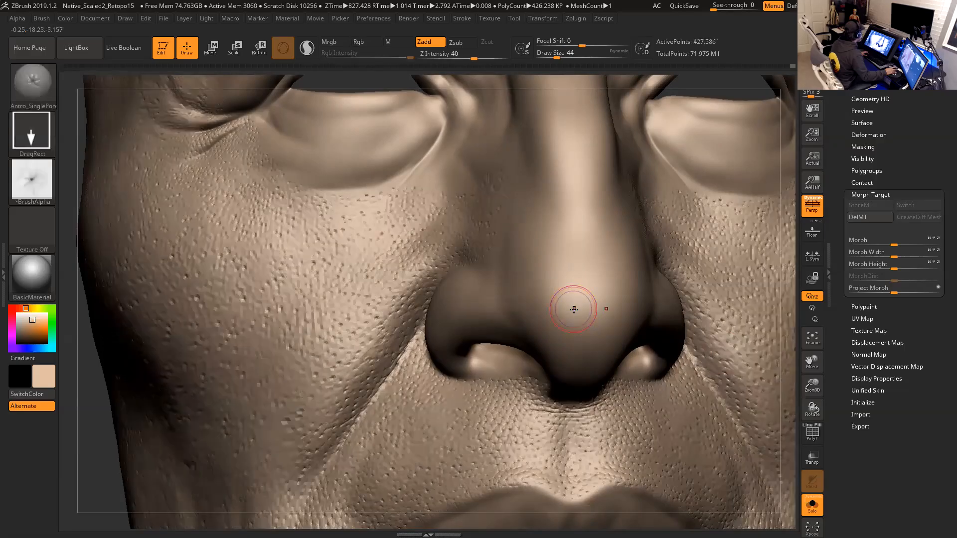
pyautogui.press('d')
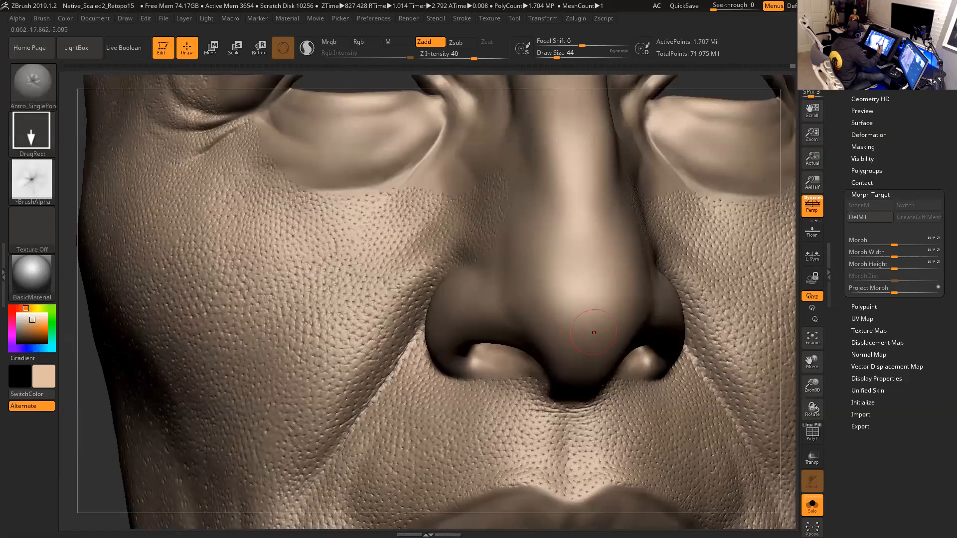
# - Stamp several small pits onto the tip of the nose with the current brush
pyautogui.moveTo(786, 365); pyautogui.dragTo(795, 375)
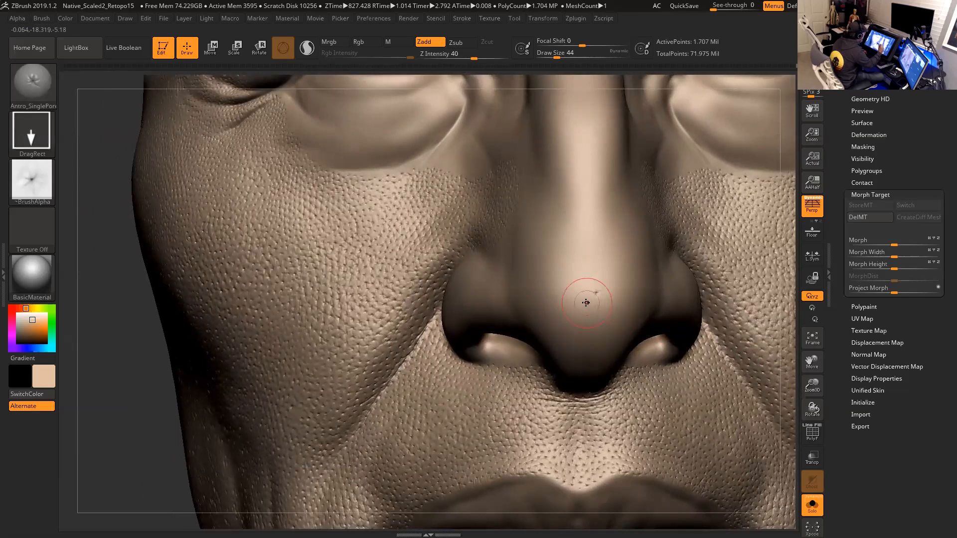
pyautogui.moveTo(596, 293); pyautogui.dragTo(600, 298)
pyautogui.click(584, 281)
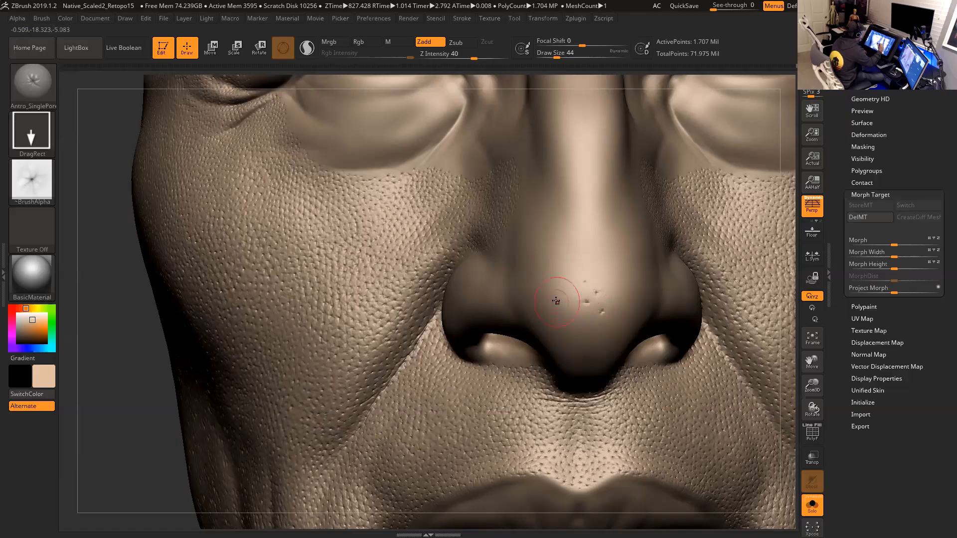
pyautogui.click(617, 275)
pyautogui.moveTo(613, 263); pyautogui.dragTo(621, 285)
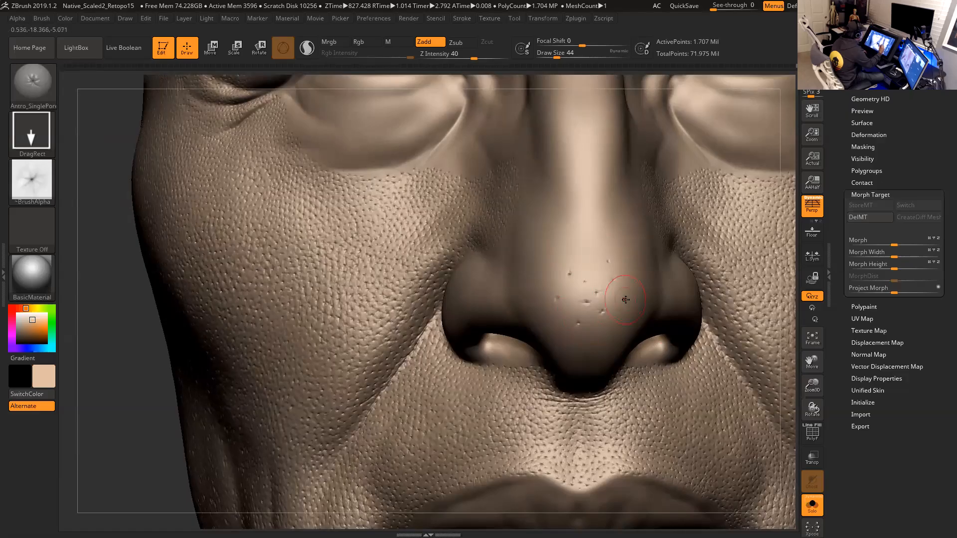
# - Step the nose sculpt down two subdivision levels
pyautogui.moveTo(781, 357); pyautogui.dragTo(623, 324)
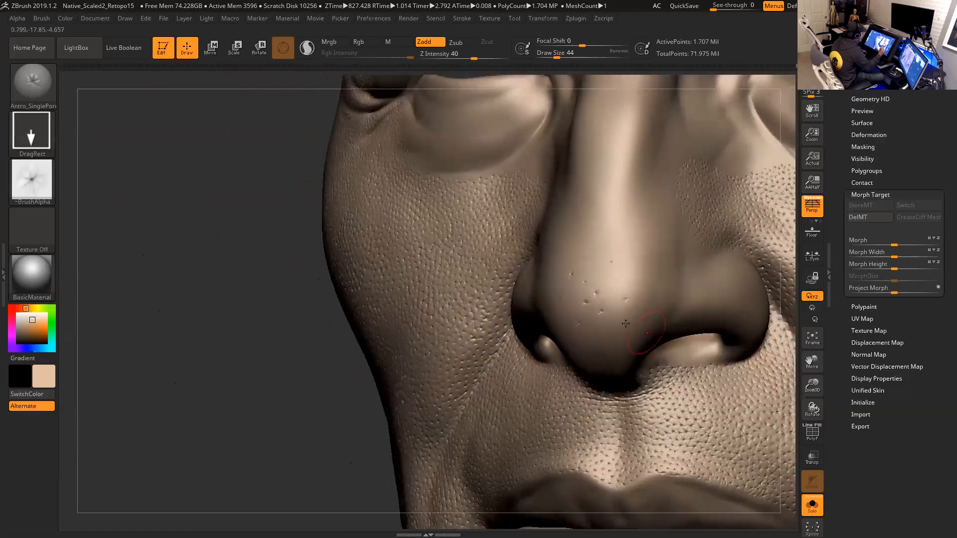
pyautogui.moveTo(369, 417)
pyautogui.mouseDown()
pyautogui.moveTo(648, 325)
pyautogui.moveTo(660, 339)
pyautogui.mouseUp()
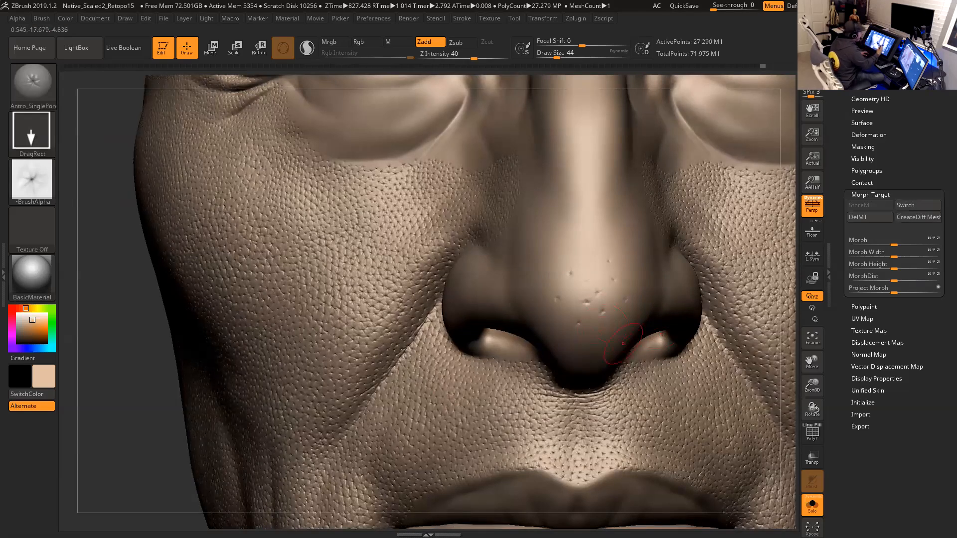
pyautogui.moveTo(784, 347)
pyautogui.mouseDown()
pyautogui.moveTo(799, 347)
pyautogui.moveTo(755, 369)
pyautogui.mouseUp()
pyautogui.press('ctrl')
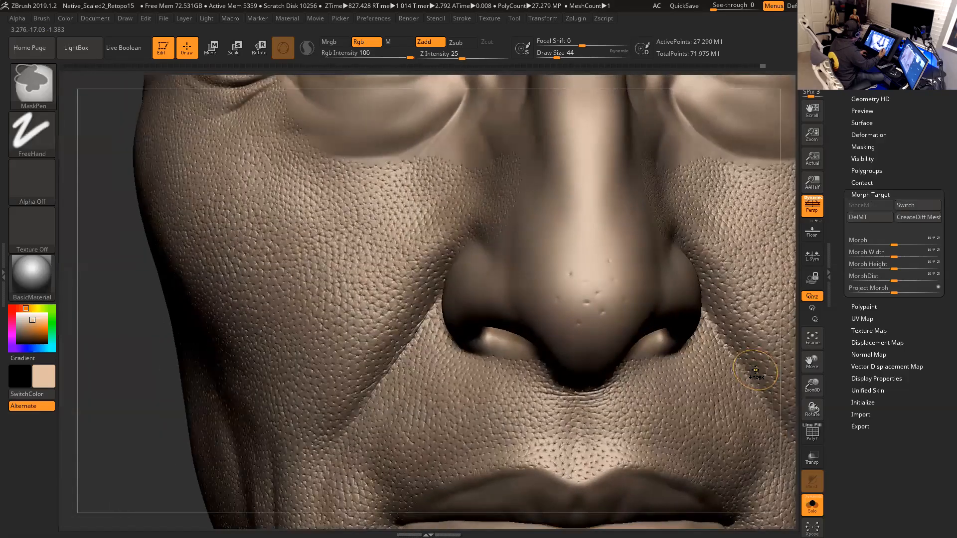
pyautogui.hotkey('shift', 'd')
pyautogui.hotkey('shift', 'd')
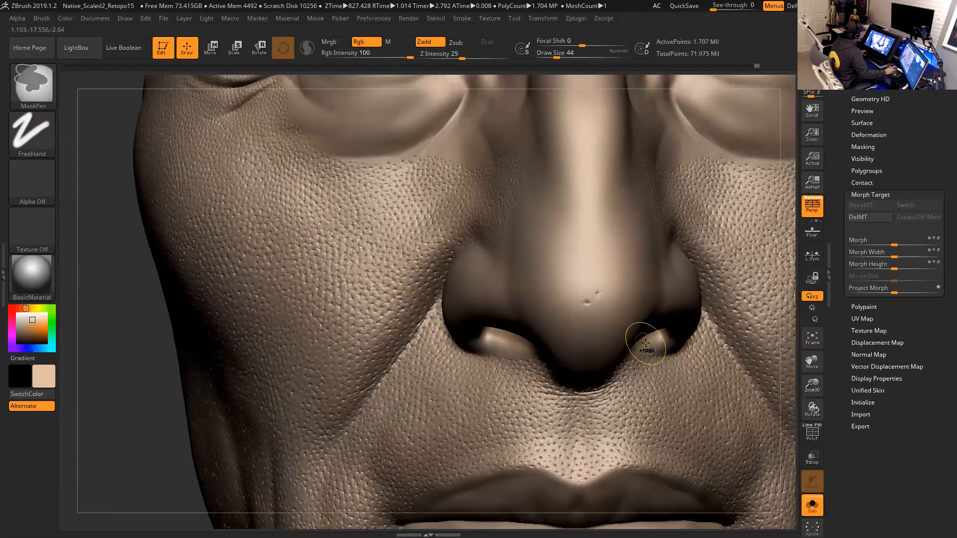
# - Switch the active sculpting brush to Antro_Pimple1 from the brush library
pyautogui.click(33, 83)
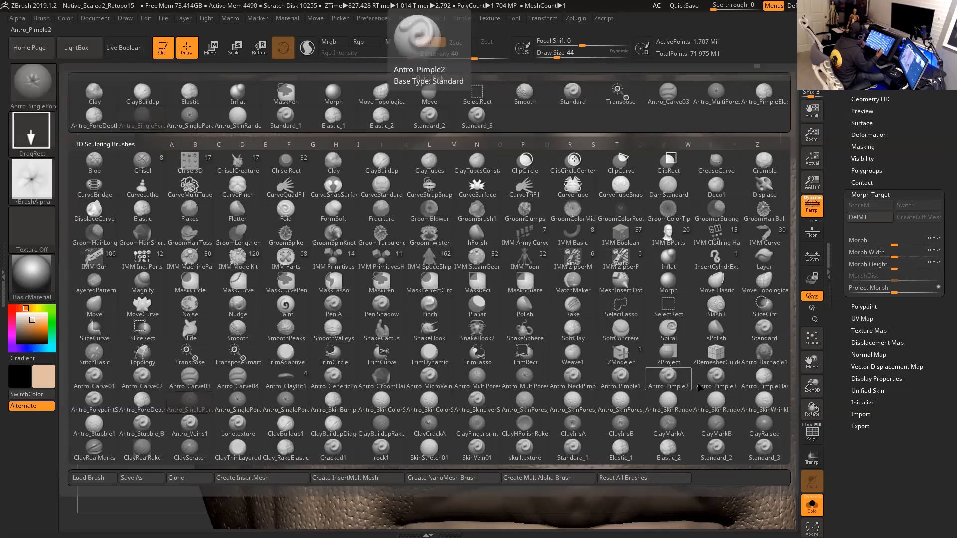
pyautogui.click(698, 387)
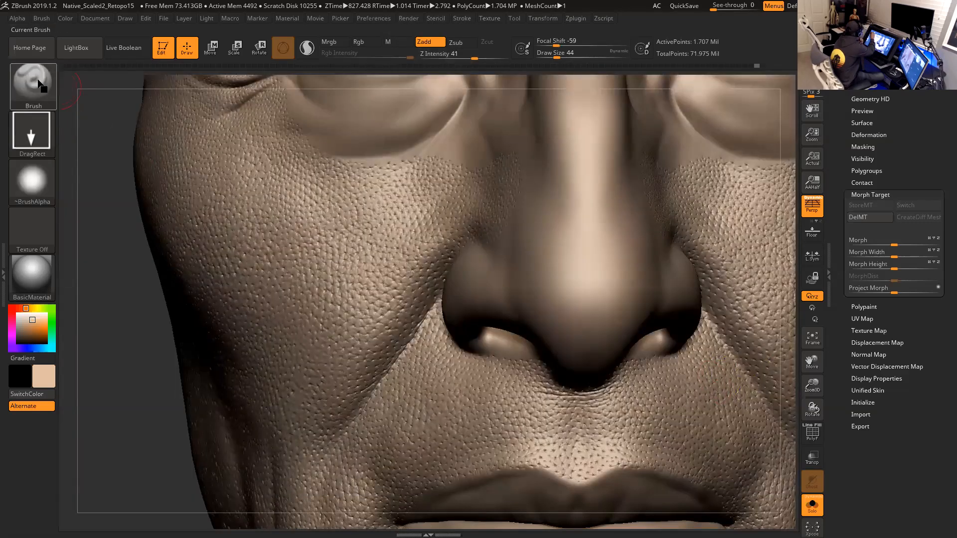
pyautogui.click(40, 85)
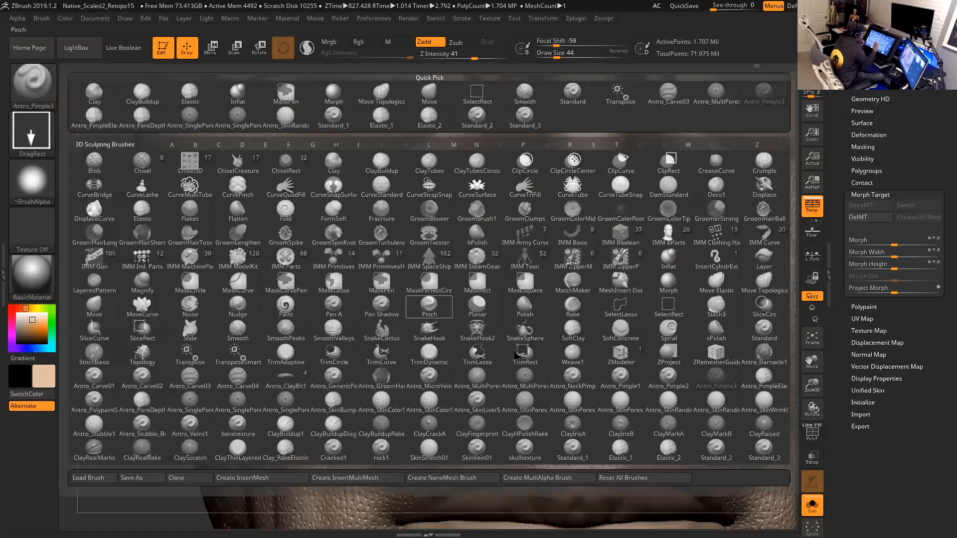
pyautogui.click(668, 386)
pyautogui.click(33, 82)
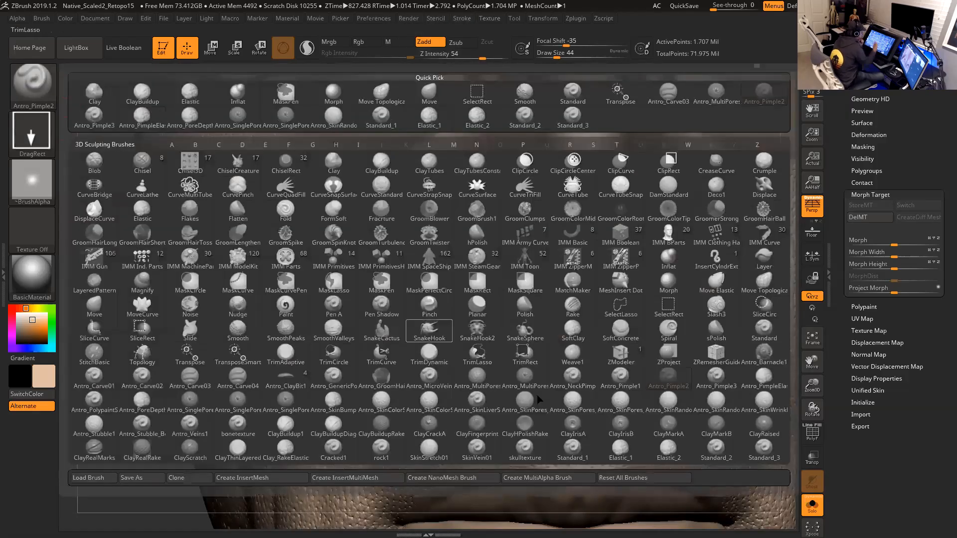
pyautogui.click(620, 377)
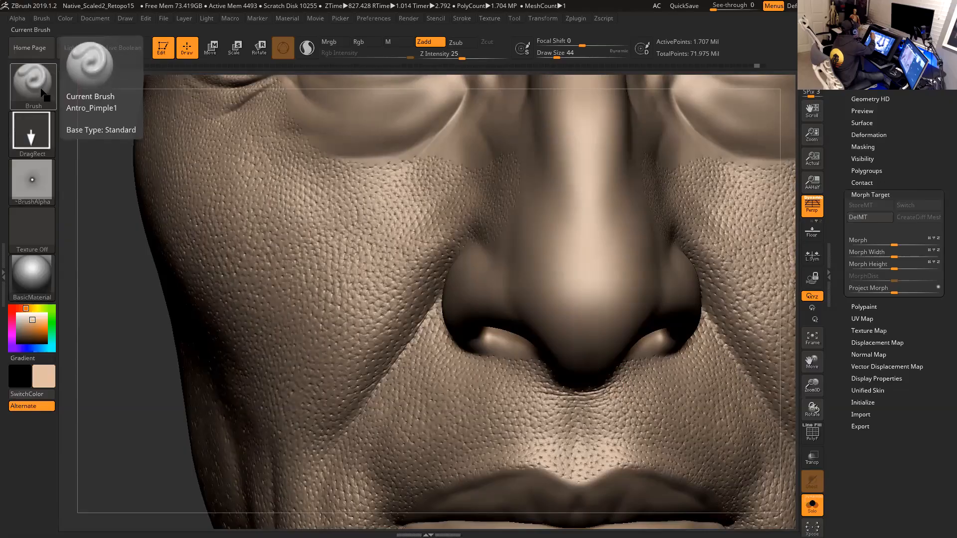
# - Review the brush's stroke type and the alpha settings in the Alpha palette
pyautogui.click(45, 91)
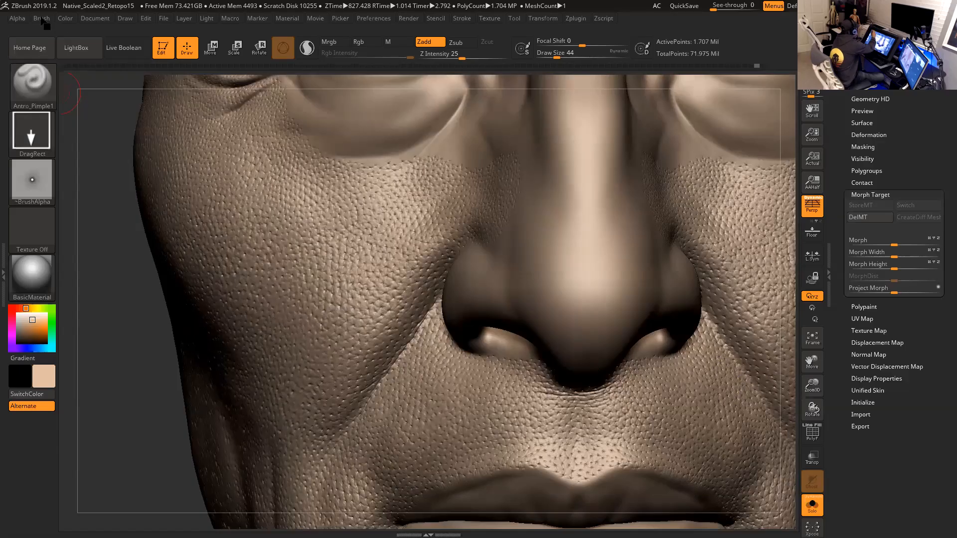
pyautogui.click(42, 18)
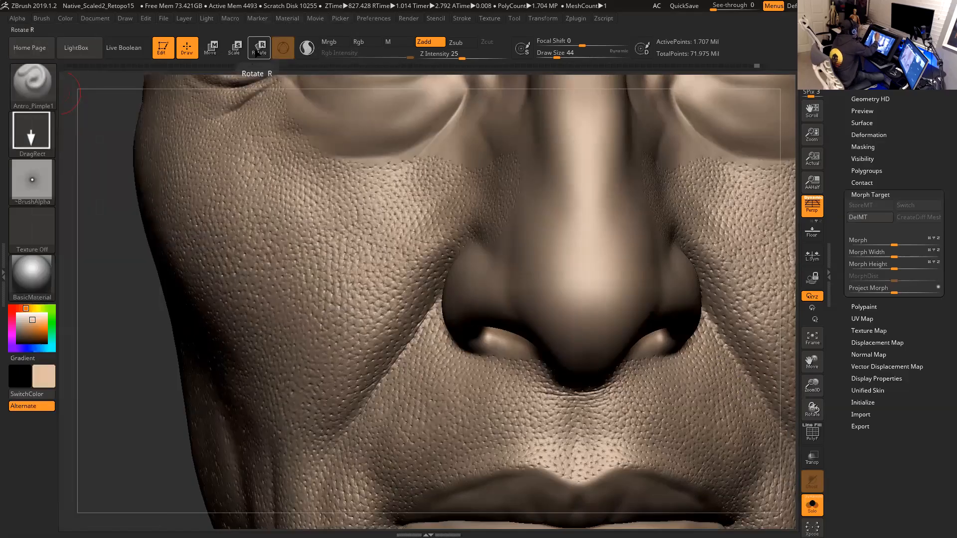
pyautogui.click(36, 133)
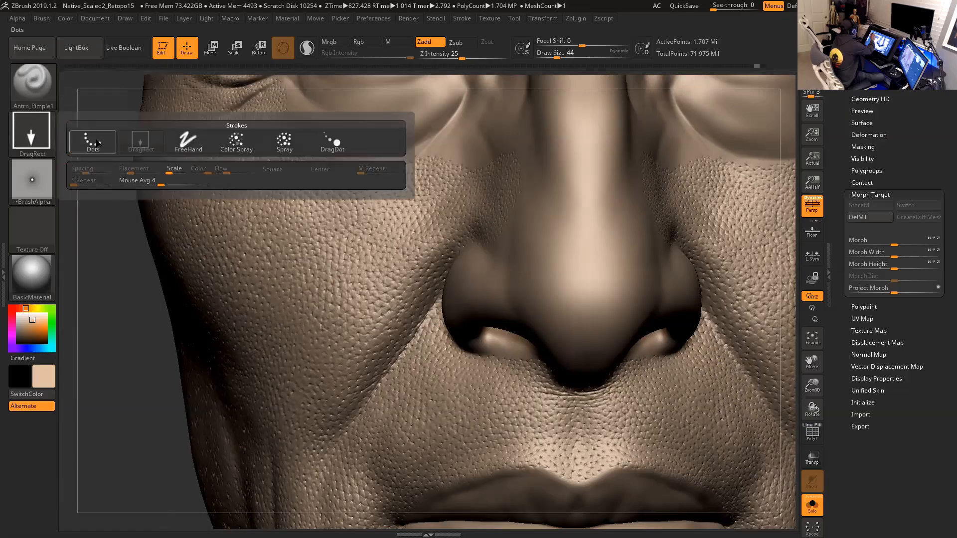
pyautogui.click(141, 146)
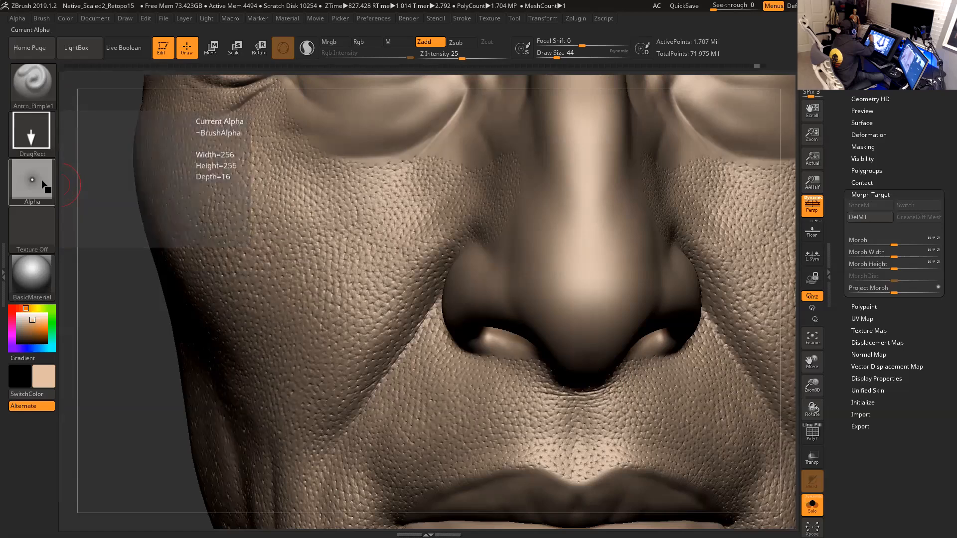
pyautogui.click(42, 188)
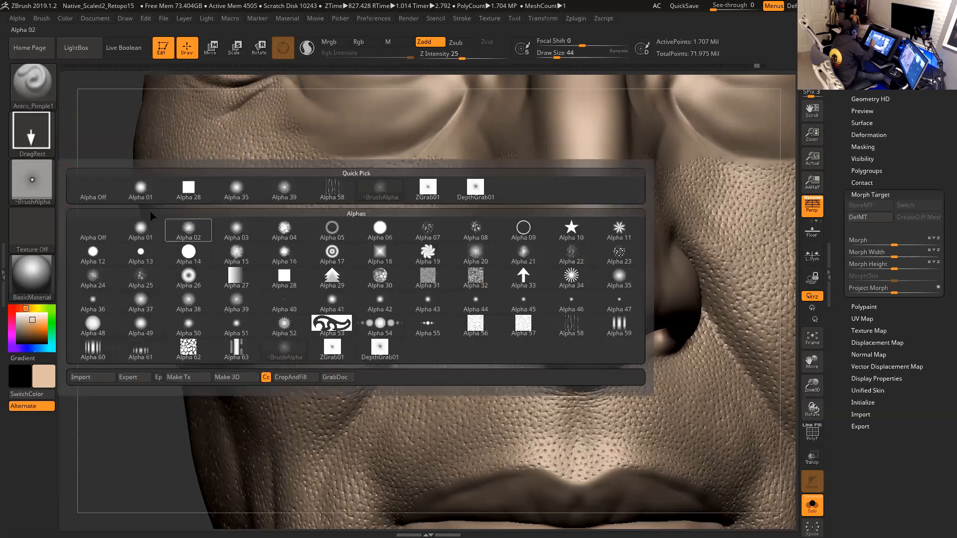
pyautogui.click(18, 18)
pyautogui.scroll(-3, 131, 349)
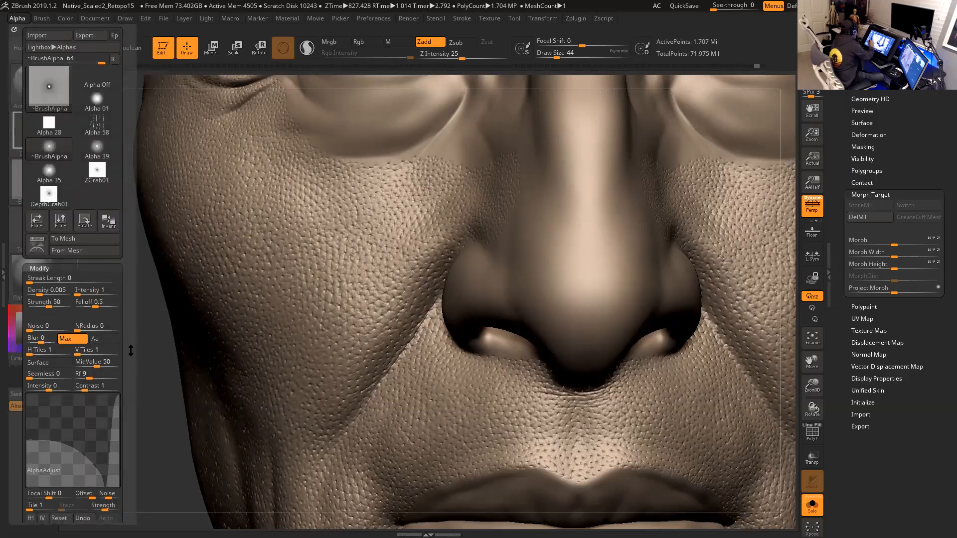
pyautogui.scroll(-1, 135, 304)
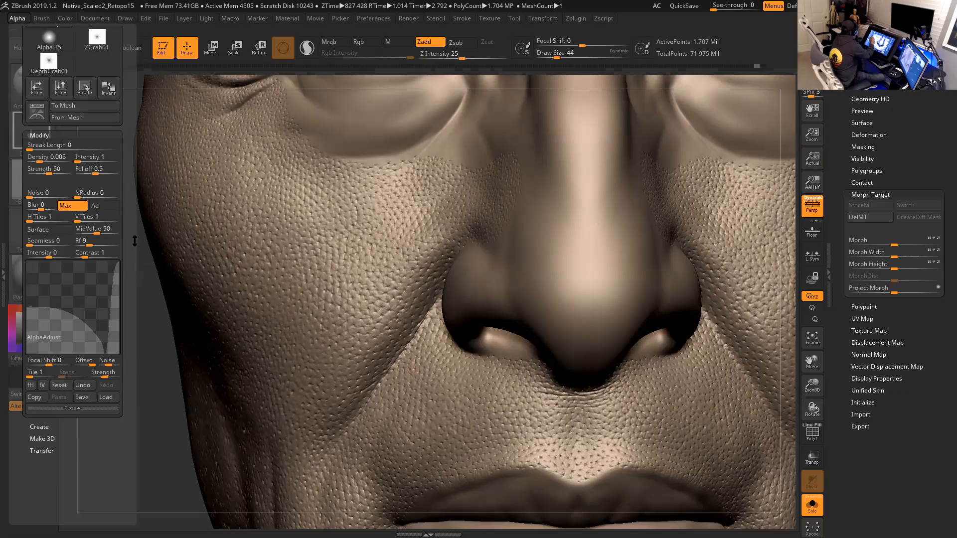
pyautogui.moveTo(110, 339)
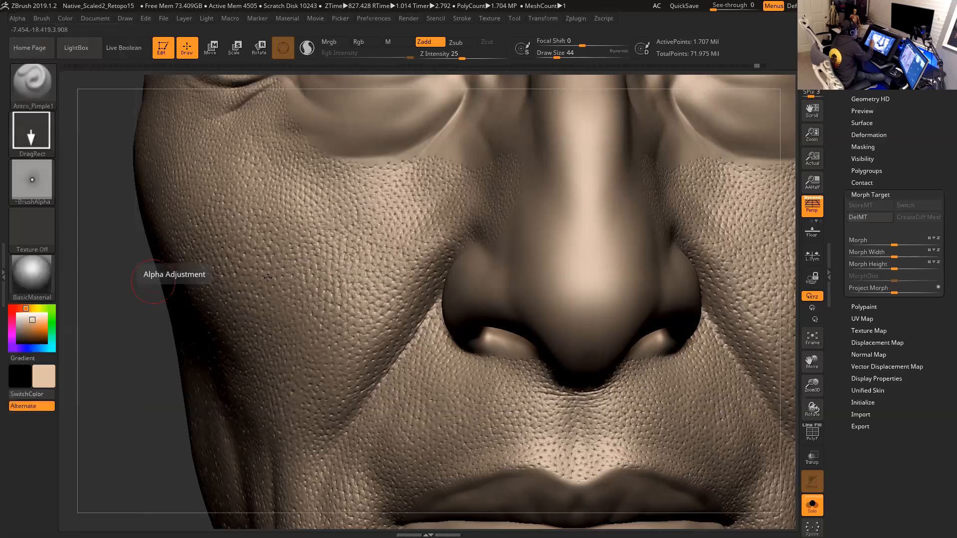
# - Try stamping pimple bumps onto the nose tip, then undo them all
pyautogui.moveTo(786, 344)
pyautogui.mouseDown()
pyautogui.moveTo(775, 343)
pyautogui.moveTo(790, 341)
pyautogui.mouseUp()
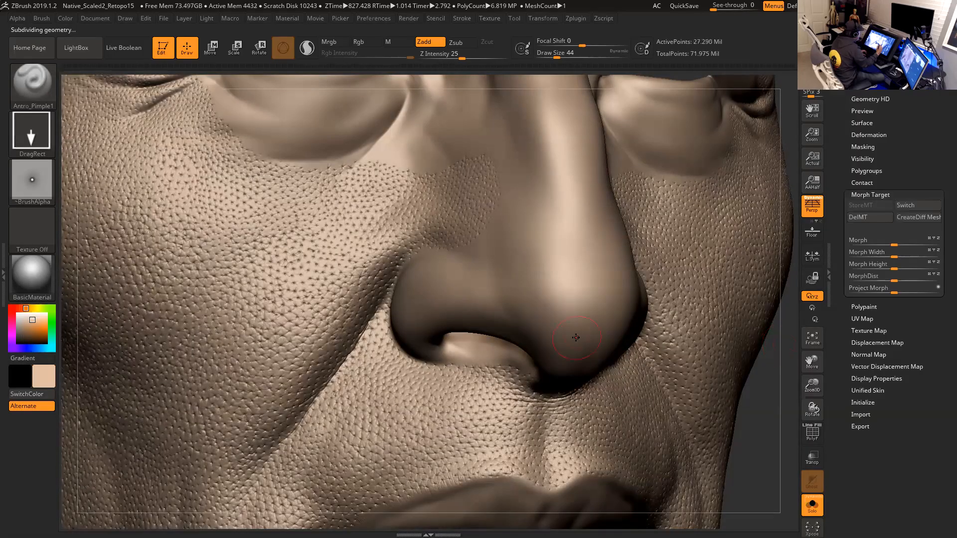
pyautogui.moveTo(769, 415); pyautogui.dragTo(737, 422)
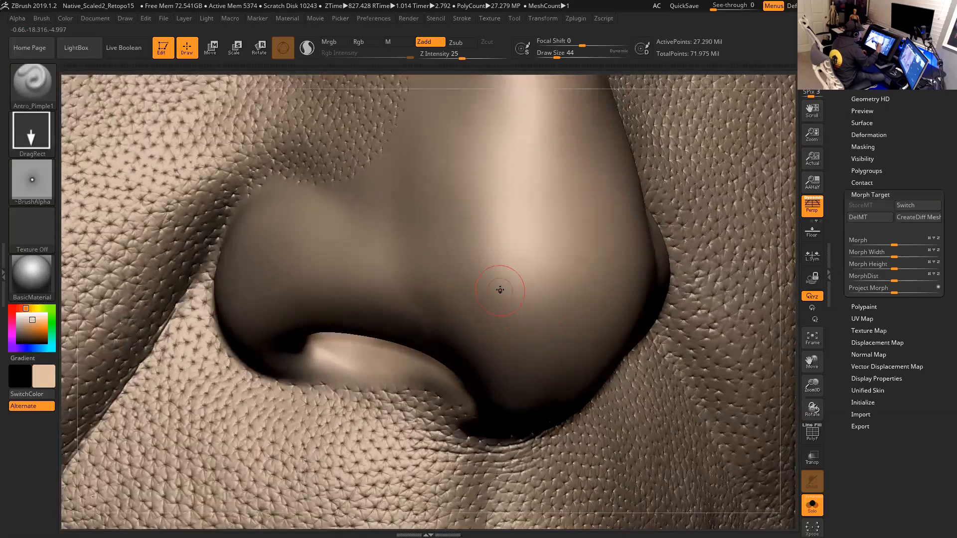
pyautogui.moveTo(504, 295); pyautogui.dragTo(506, 301)
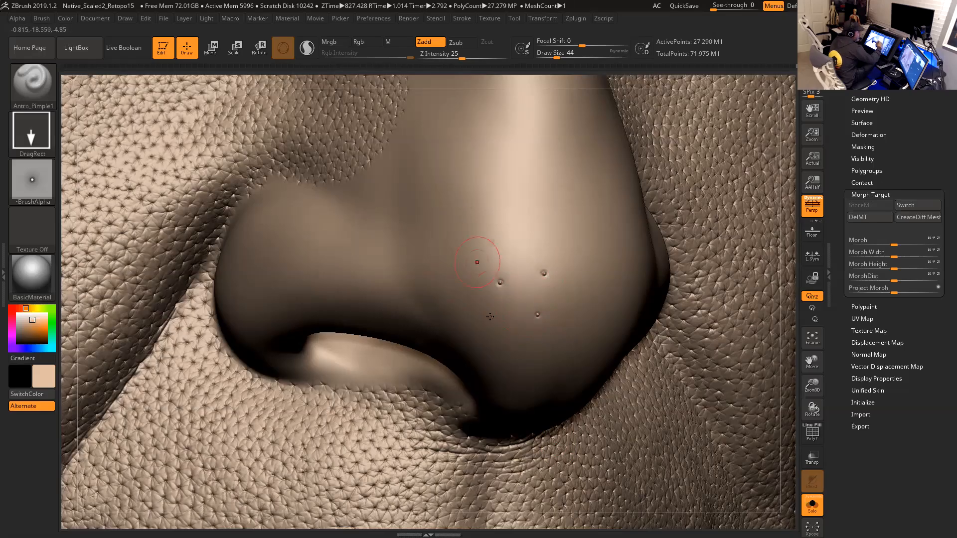
pyautogui.press('ctrl')
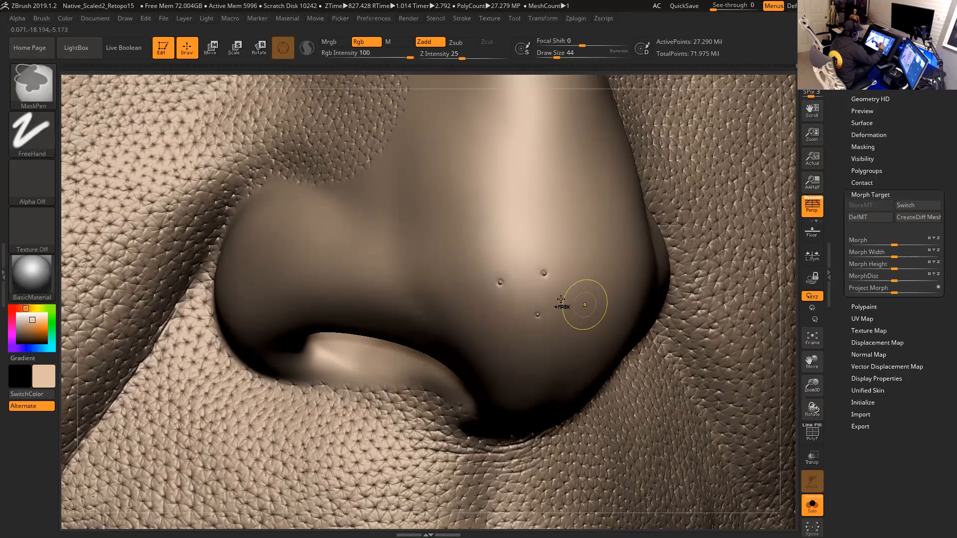
pyautogui.hotkey('ctrl', 'z')
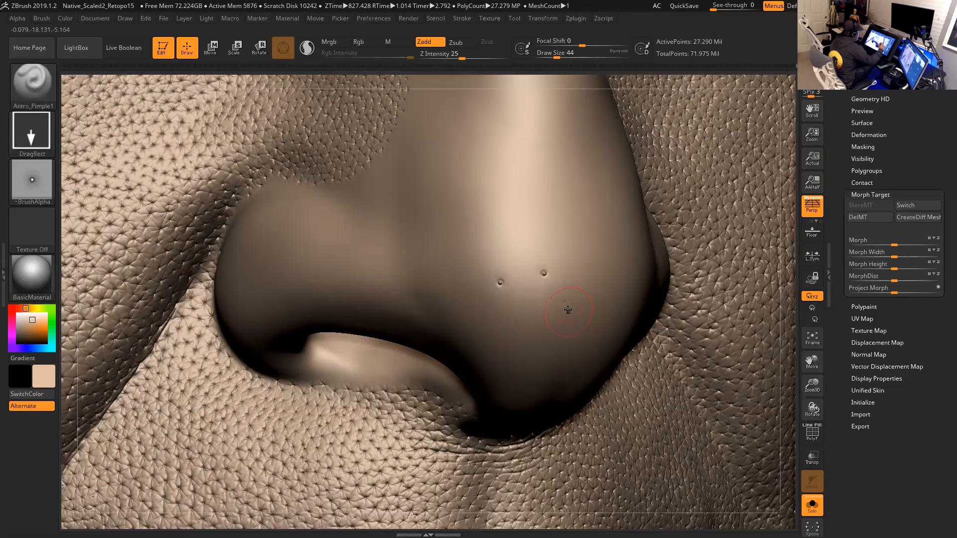
pyautogui.press('ctrl')
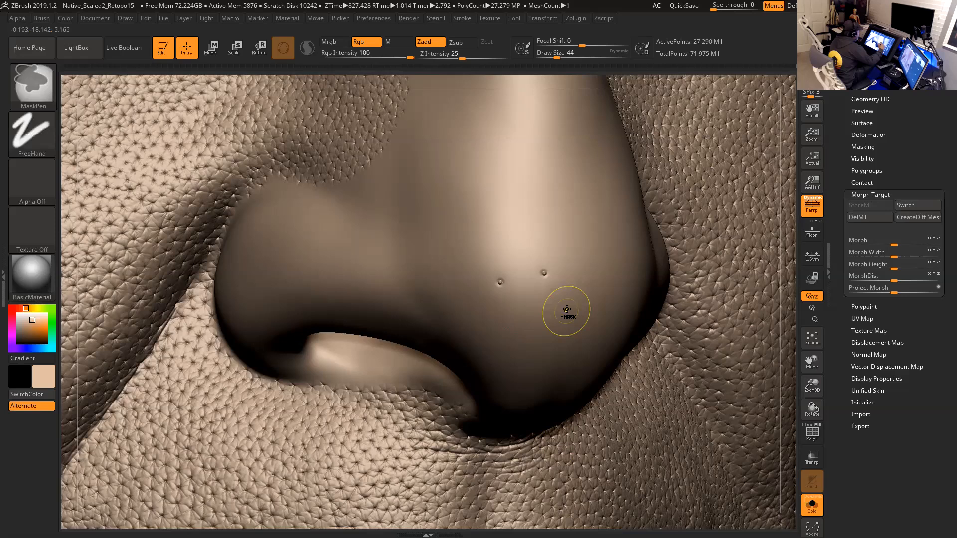
pyautogui.hotkey('ctrl', 'z')
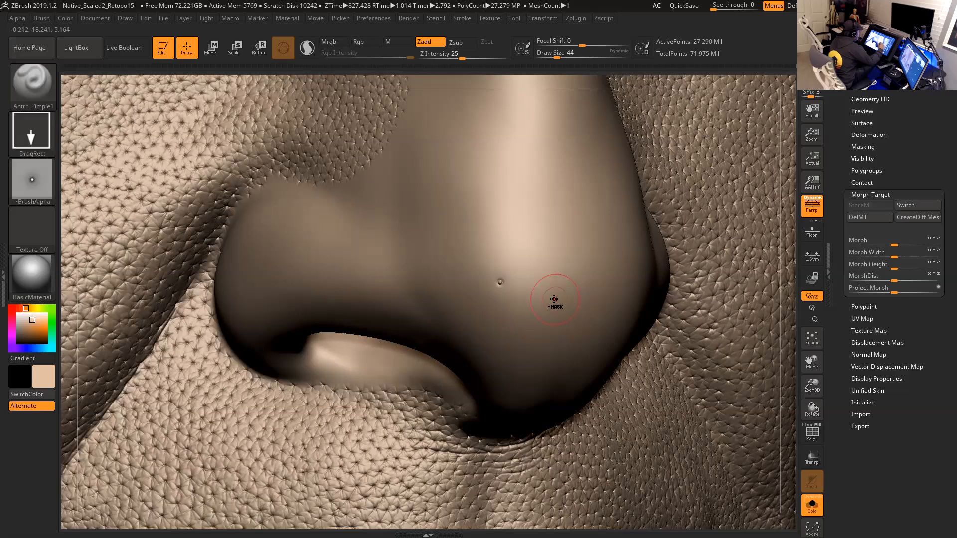
pyautogui.press('ctrl')
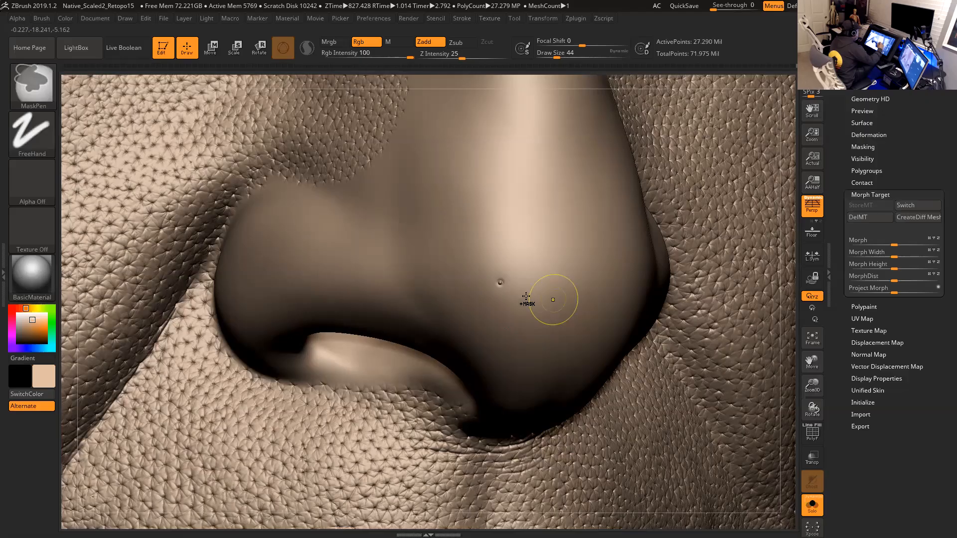
# - Select the Antro_SkinRandom brush with its spray stroke and subtractive mode
pyautogui.click(41, 99)
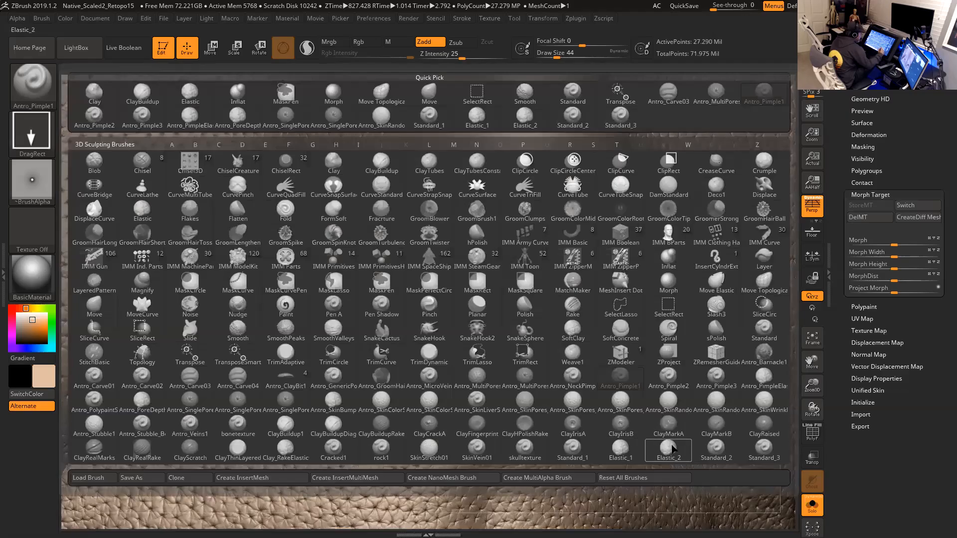
pyautogui.click(671, 404)
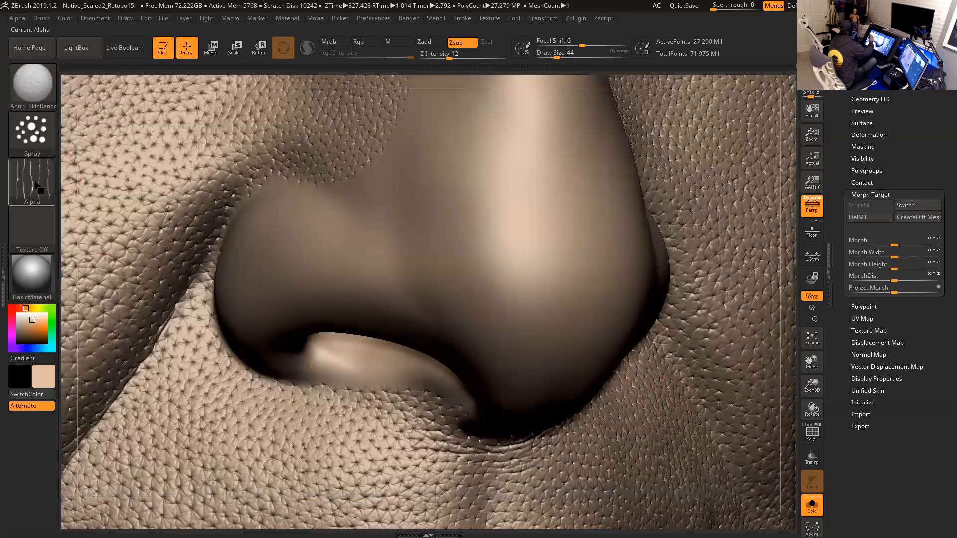
pyautogui.moveTo(39, 184)
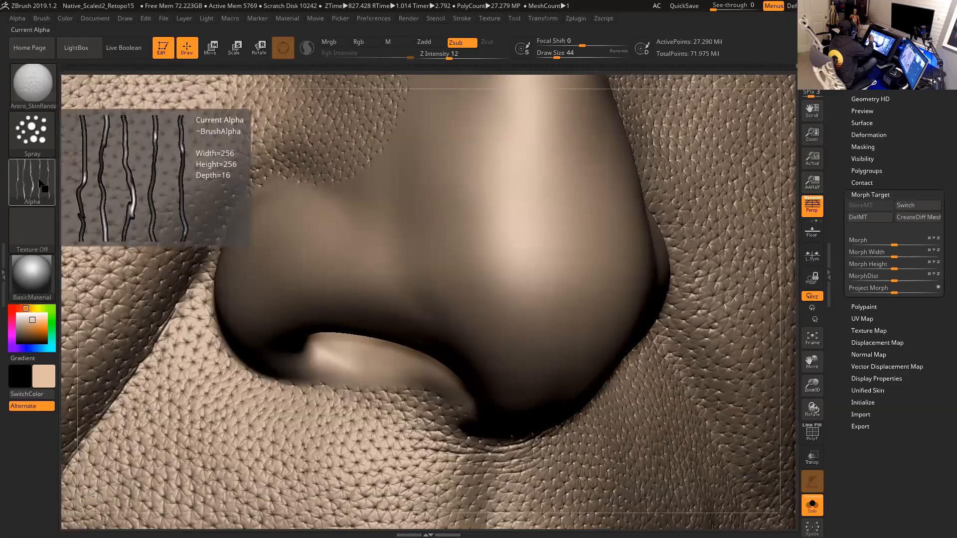
pyautogui.click(43, 144)
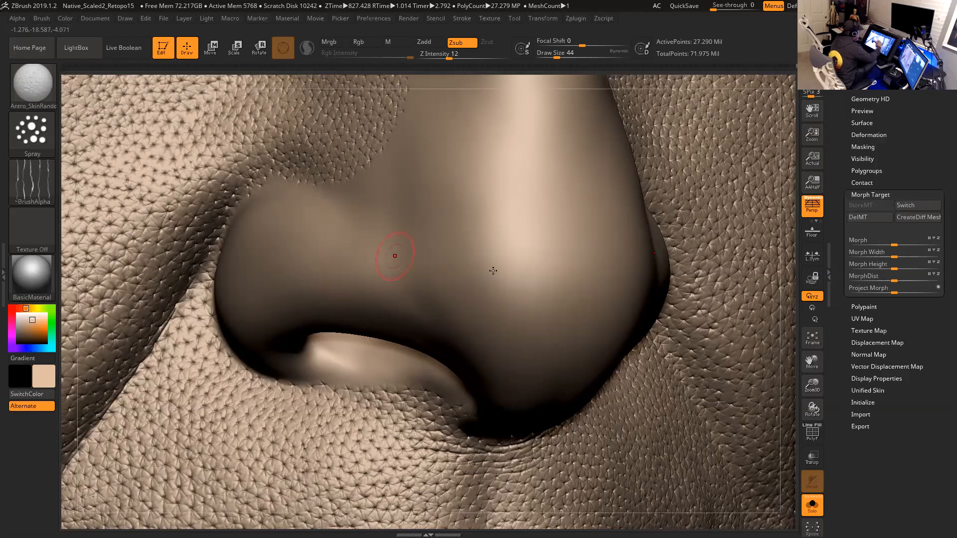
# - Set the draw size to 62 and spray skin texture across the side of the nostril wing
pyautogui.moveTo(786, 287); pyautogui.dragTo(738, 318)
pyautogui.press('space')
pyautogui.moveTo(470, 274); pyautogui.dragTo(476, 273)
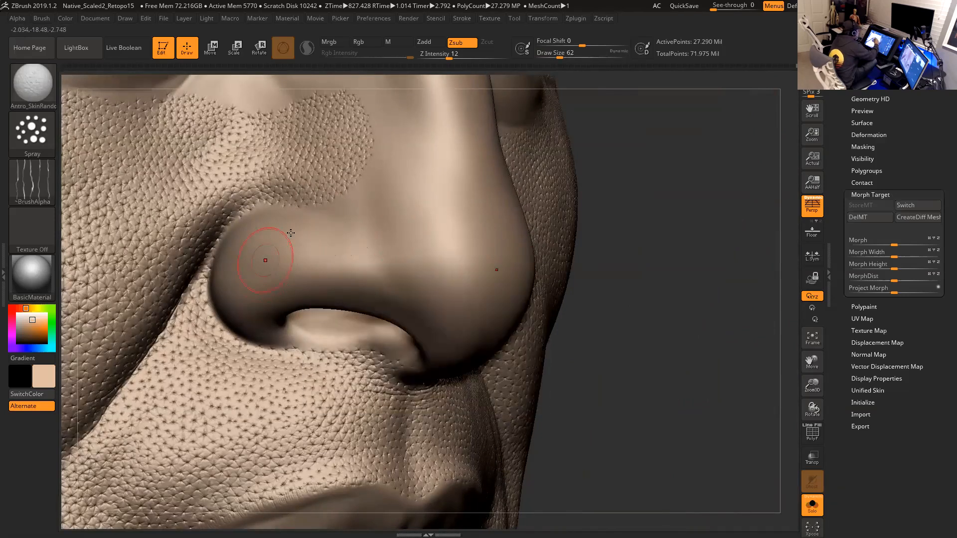
pyautogui.moveTo(252, 269)
pyautogui.mouseDown()
pyautogui.moveTo(274, 273)
pyautogui.moveTo(302, 253)
pyautogui.moveTo(335, 249)
pyautogui.moveTo(373, 280)
pyautogui.mouseUp()
# - Lower Z Intensity to 9 and spray more skin texture over the nostril wing and its base
pyautogui.press('ctrl')
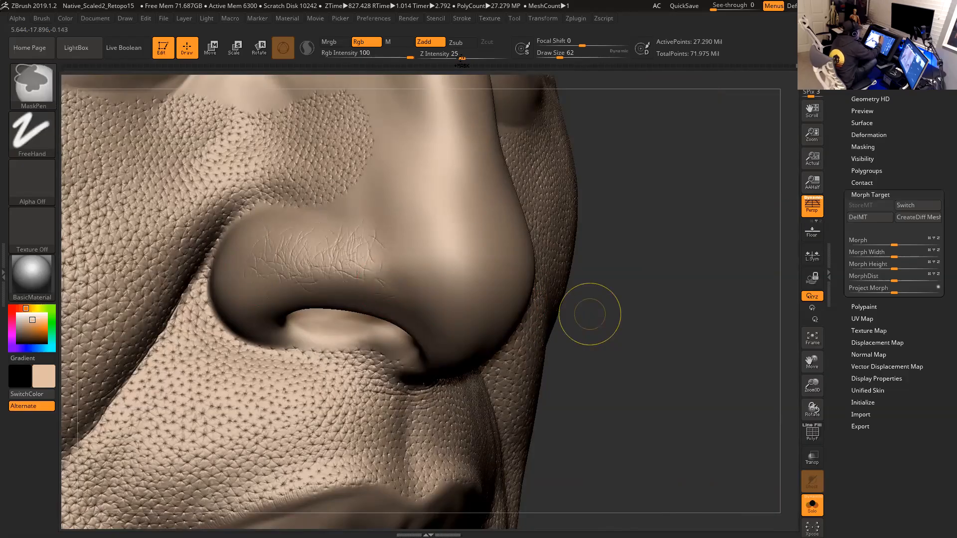
pyautogui.moveTo(455, 57); pyautogui.dragTo(445, 56)
pyautogui.moveTo(633, 258); pyautogui.dragTo(731, 254)
pyautogui.moveTo(226, 242); pyautogui.dragTo(240, 223)
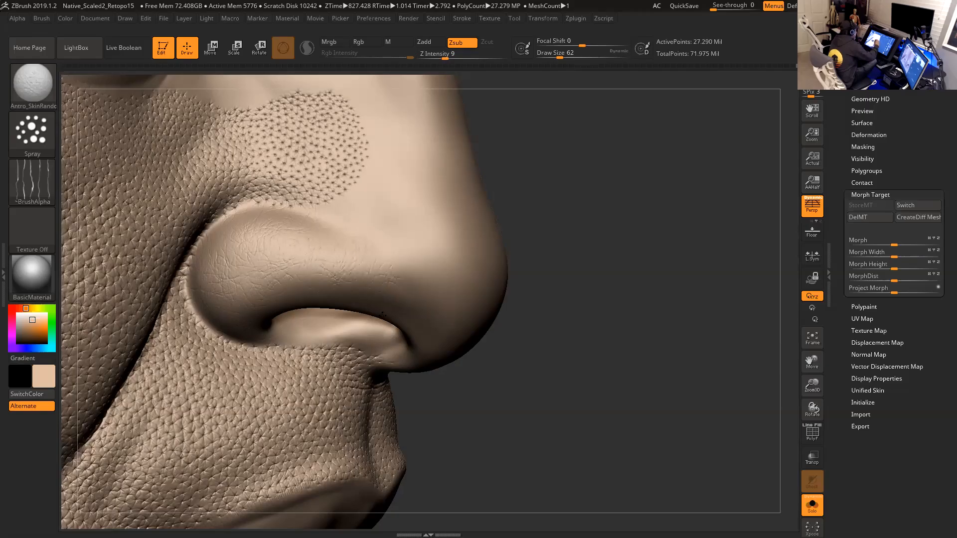
pyautogui.moveTo(551, 224); pyautogui.dragTo(427, 310)
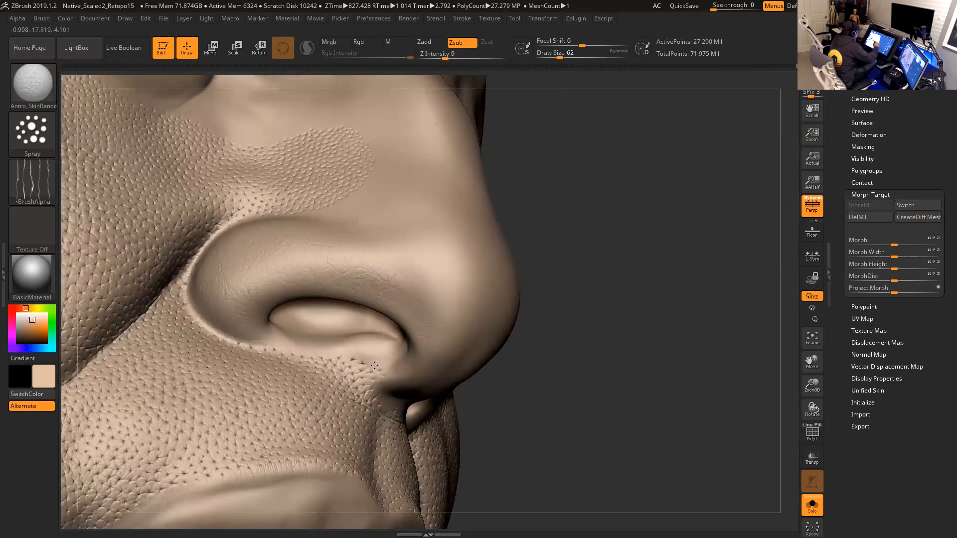
pyautogui.moveTo(365, 381); pyautogui.dragTo(376, 364)
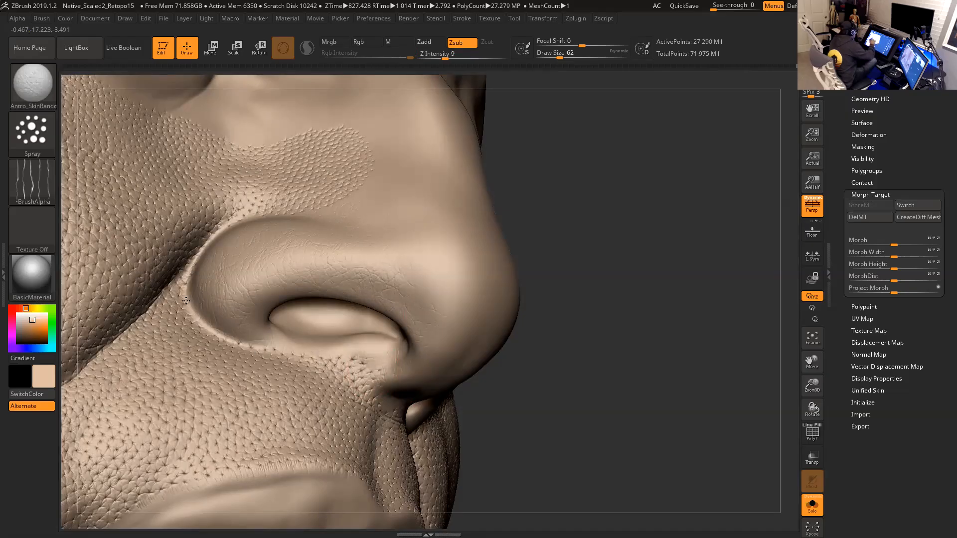
pyautogui.moveTo(587, 257)
pyautogui.mouseDown()
pyautogui.moveTo(560, 281)
pyautogui.moveTo(451, 287)
pyautogui.mouseUp()
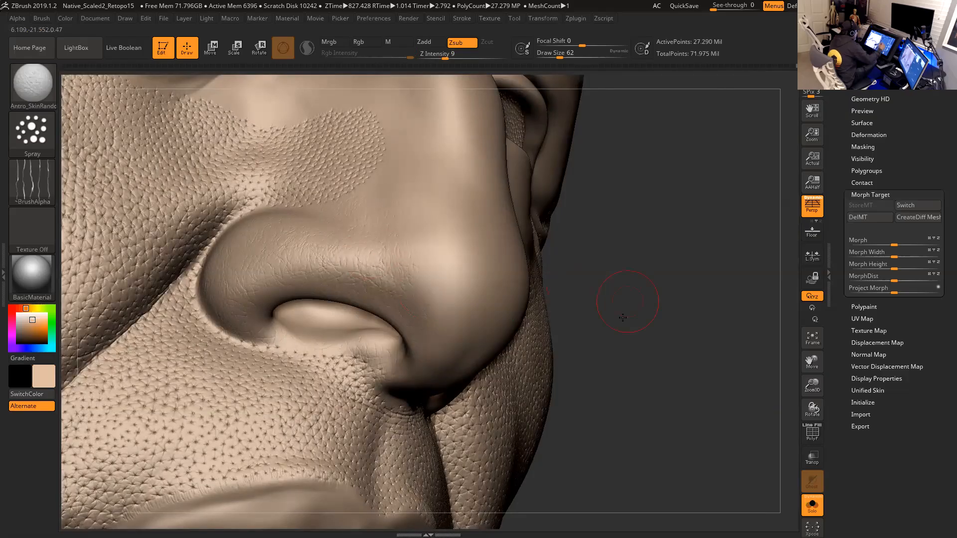
# - Undo the last skin texture stroke on the nose
pyautogui.moveTo(622, 314); pyautogui.dragTo(587, 309)
pyautogui.moveTo(641, 292); pyautogui.dragTo(595, 286)
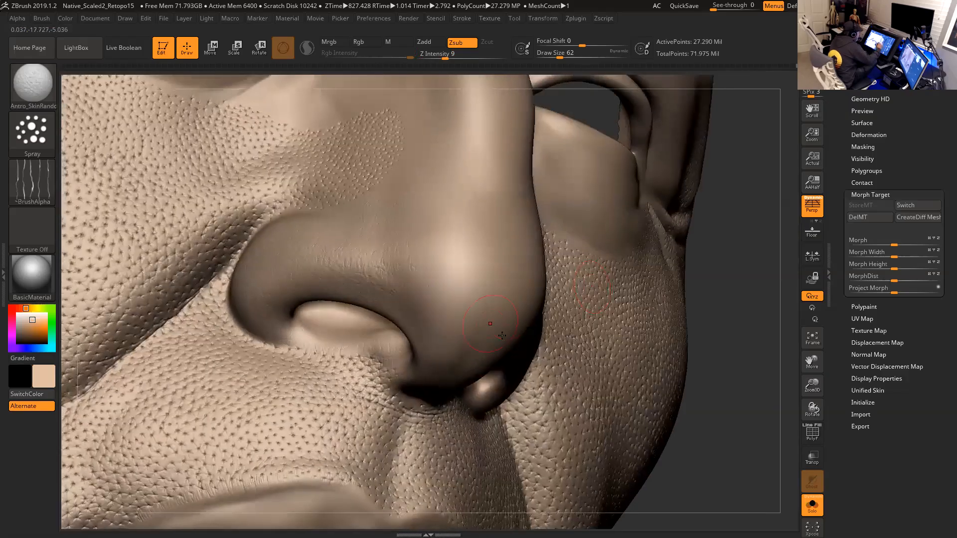
pyautogui.moveTo(722, 312); pyautogui.dragTo(629, 321)
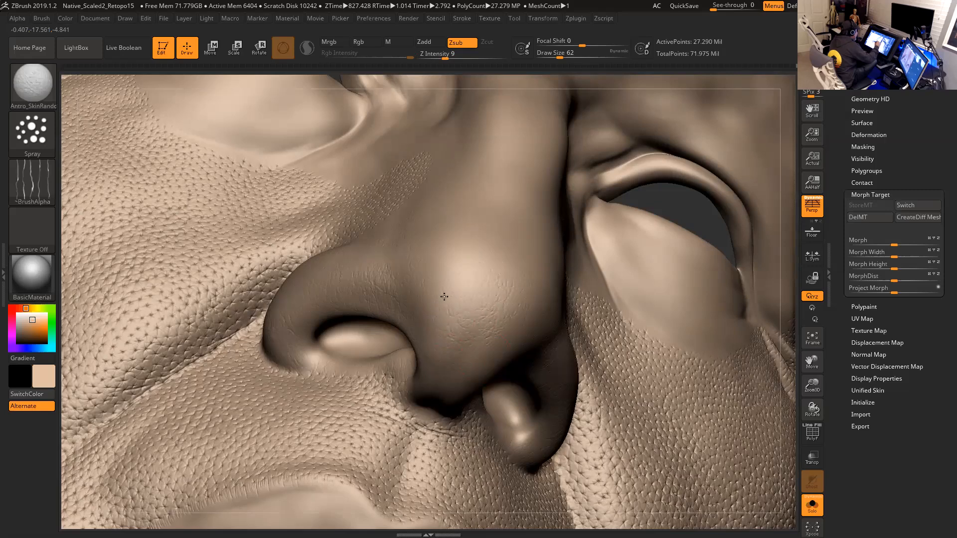
pyautogui.moveTo(783, 309); pyautogui.dragTo(722, 334)
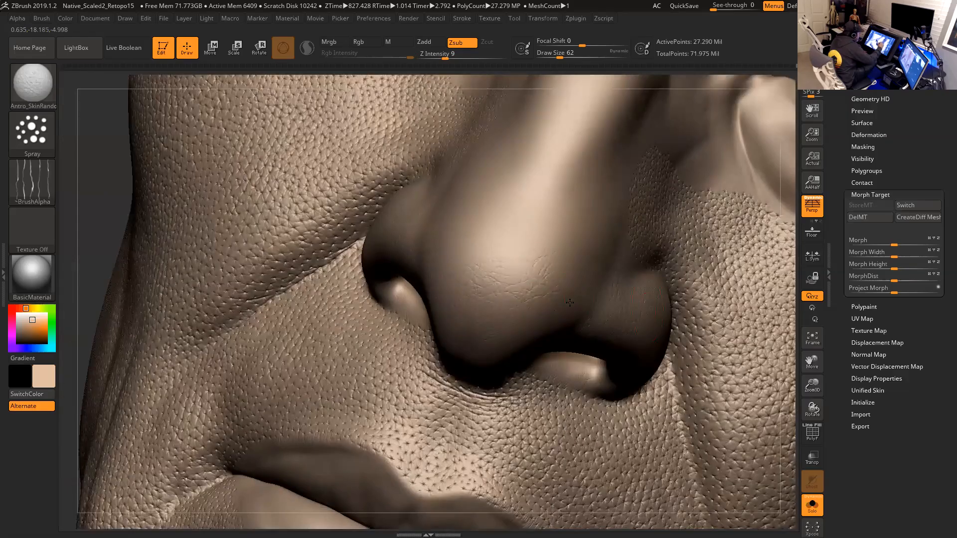
pyautogui.press('ctrl')
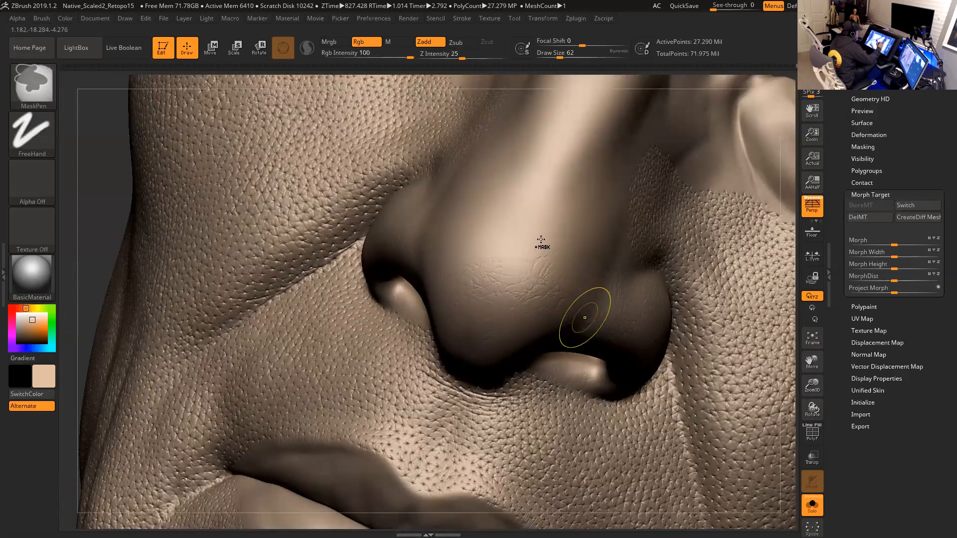
pyautogui.hotkey('ctrl', 'z')
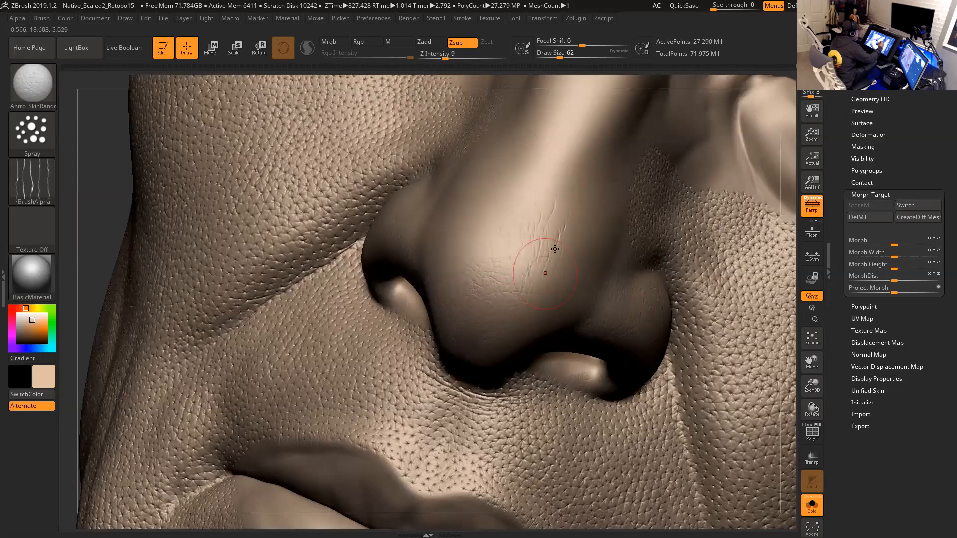
pyautogui.press('ctrl')
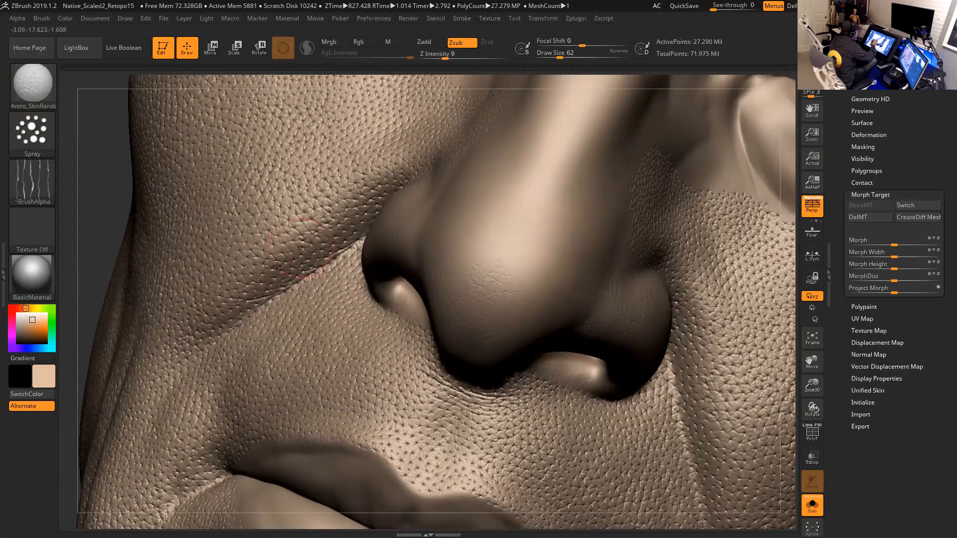
# - Lower the draw size to 51 and spray a little skin texture on the side of the nose bridge
pyautogui.press('space')
pyautogui.moveTo(580, 290); pyautogui.dragTo(575, 290)
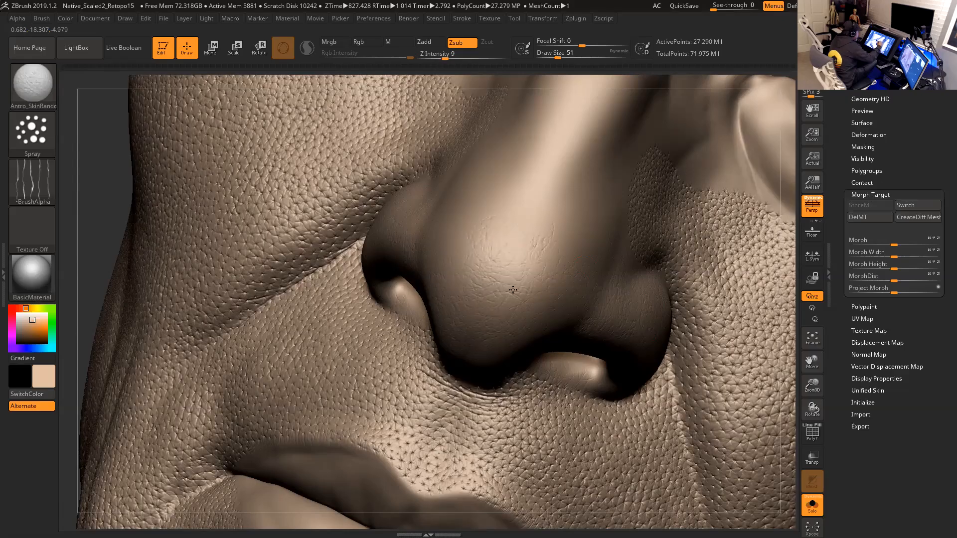
pyautogui.keyDown('alt'); pyautogui.moveTo(781, 297); pyautogui.dragTo(736, 361); pyautogui.keyUp('alt')
pyautogui.moveTo(777, 322); pyautogui.dragTo(487, 316)
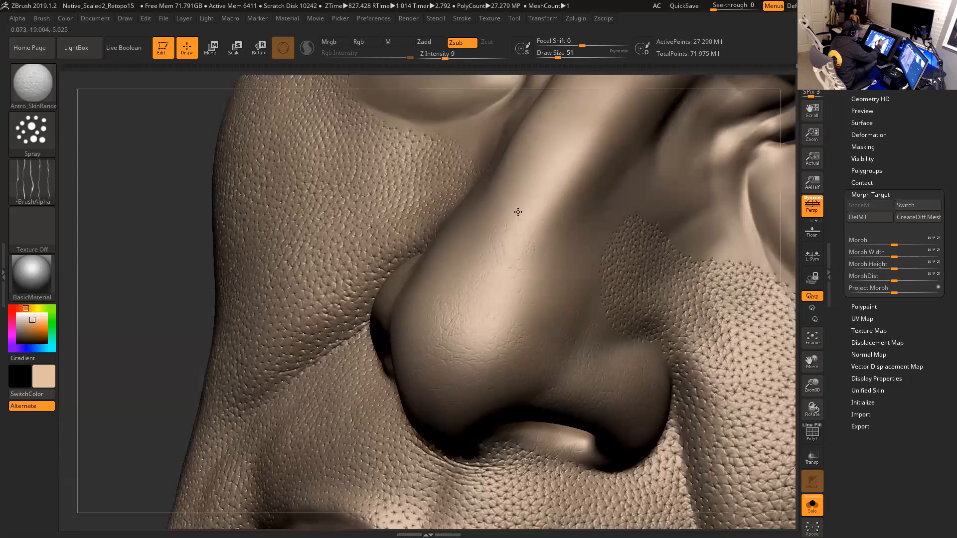
pyautogui.moveTo(552, 317); pyautogui.dragTo(550, 266)
pyautogui.moveTo(789, 322); pyautogui.dragTo(717, 319)
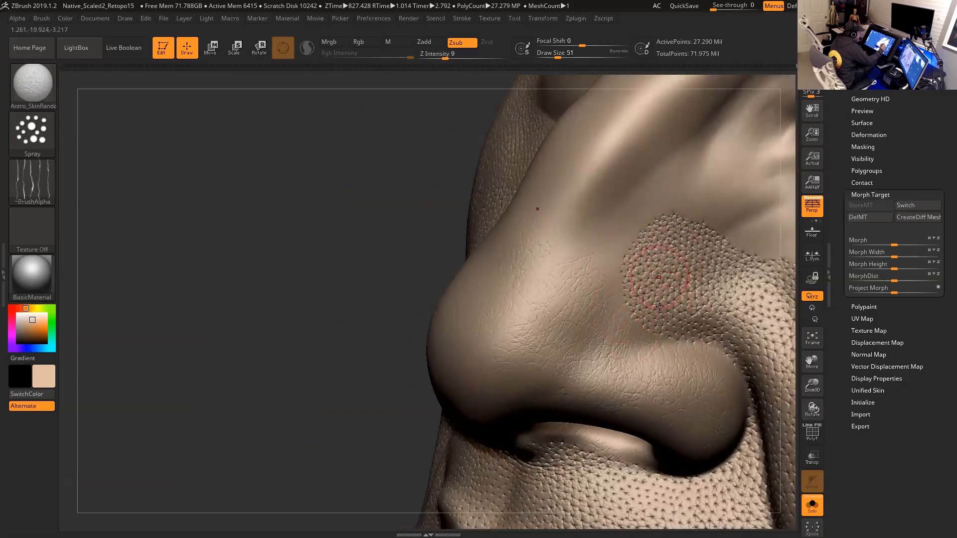
pyautogui.keyDown('alt'); pyautogui.moveTo(308, 342); pyautogui.dragTo(136, 316); pyautogui.keyUp('alt')
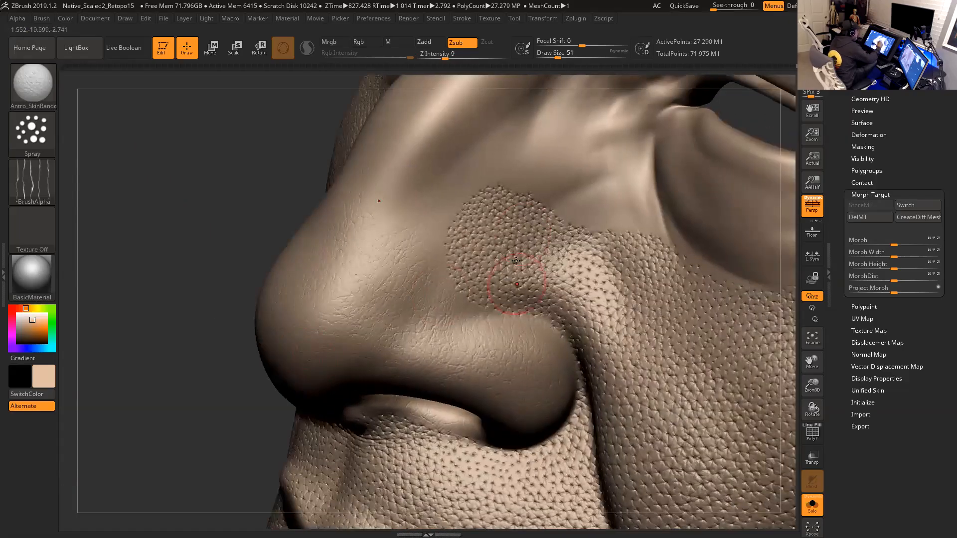
# - Switch to the Morph brush and brush away sprayed texture on the upper side of the nose
pyautogui.click(31, 82)
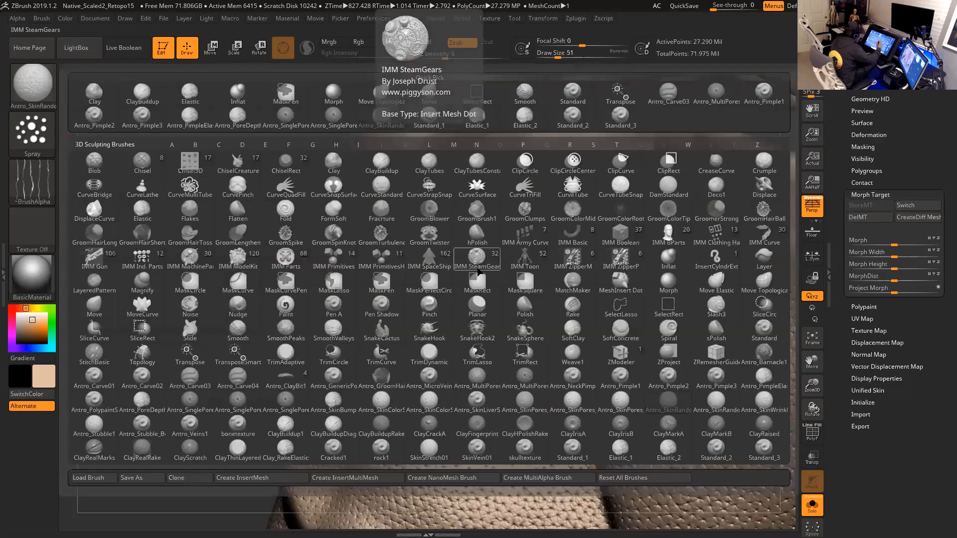
pyautogui.press('m')
pyautogui.press('o')
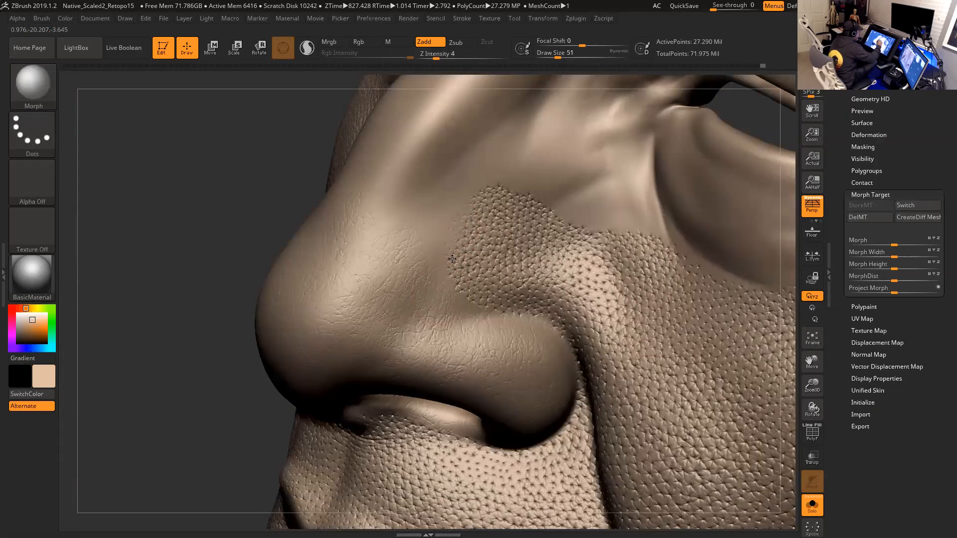
pyautogui.moveTo(473, 222)
pyautogui.mouseDown()
pyautogui.moveTo(482, 302)
pyautogui.moveTo(491, 315)
pyautogui.mouseUp()
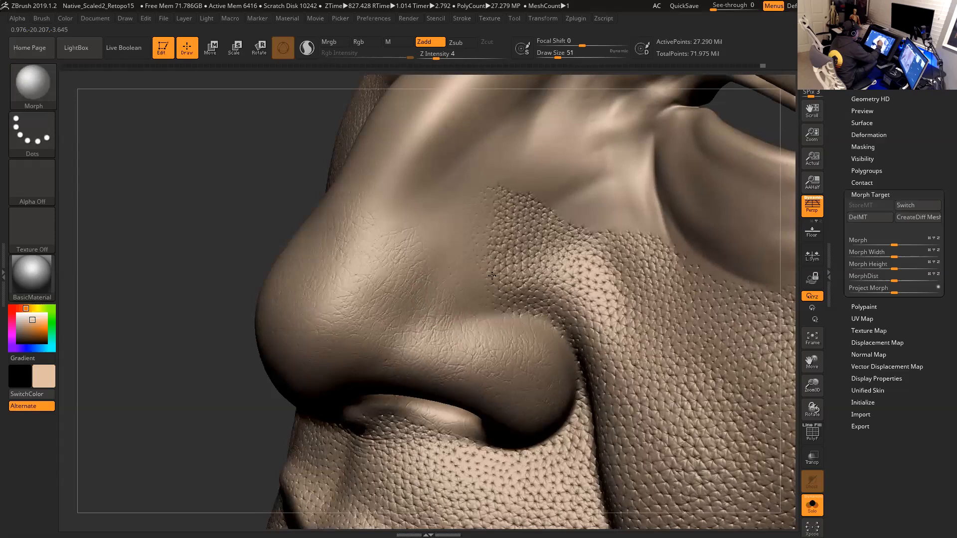
pyautogui.moveTo(504, 192); pyautogui.dragTo(507, 209)
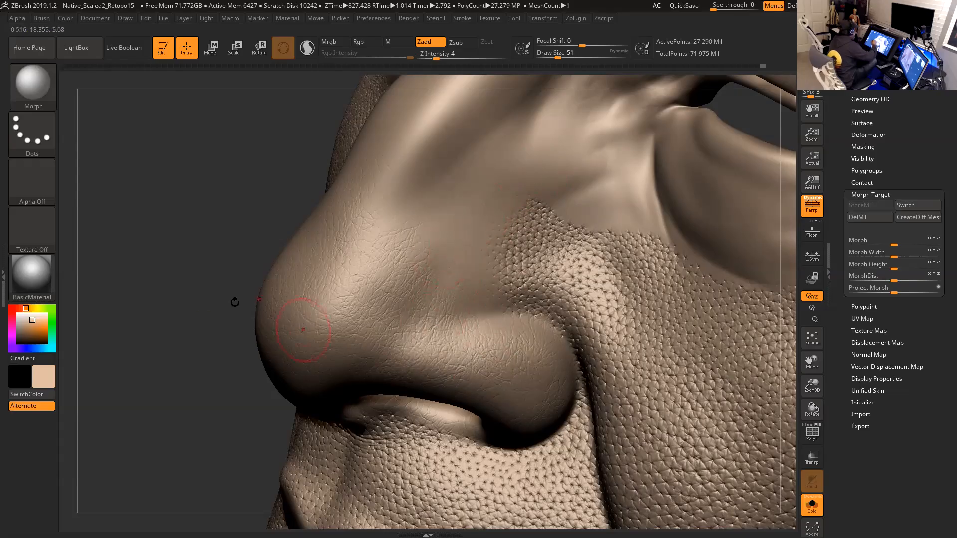
# - Reselect the Antro_SkinRandom brush and spray skin texture on the side of the nose
pyautogui.click(41, 97)
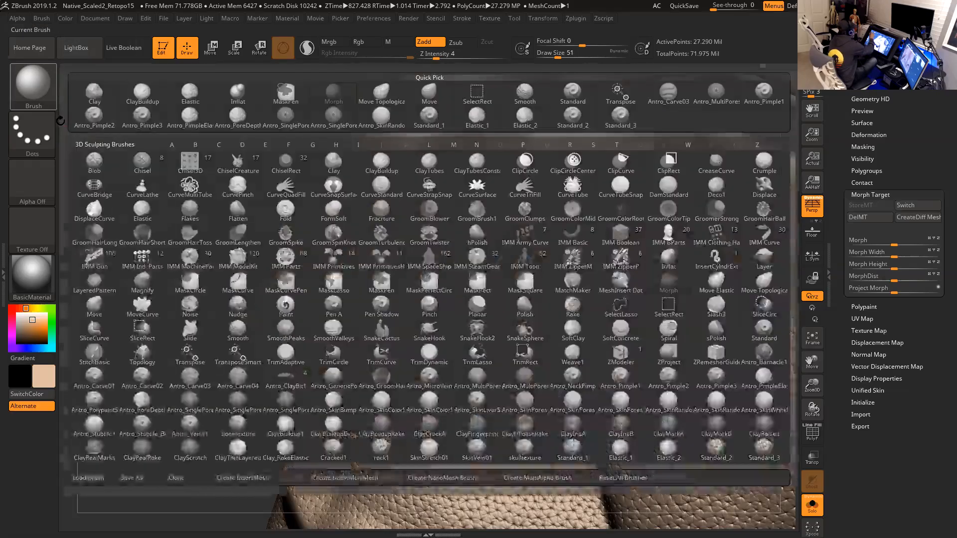
pyautogui.click(32, 85)
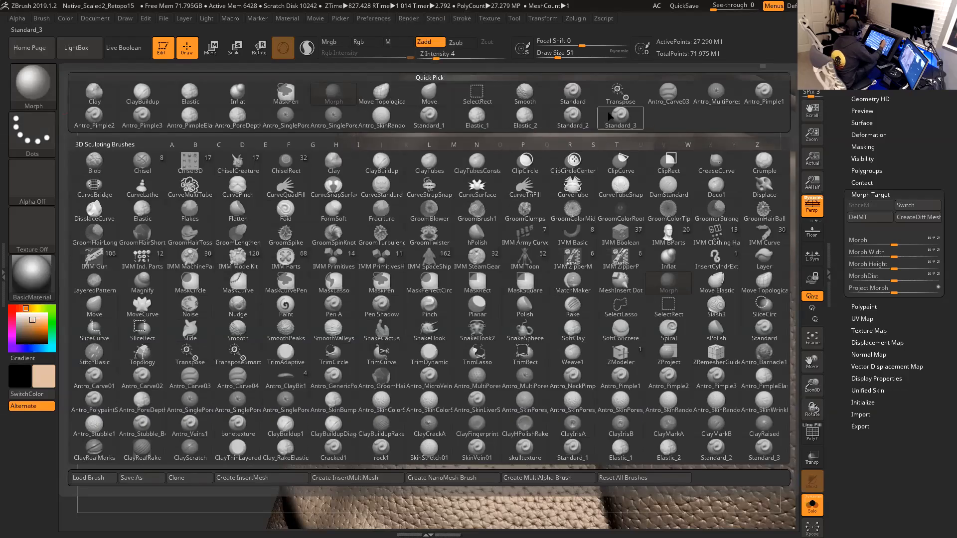
pyautogui.click(382, 118)
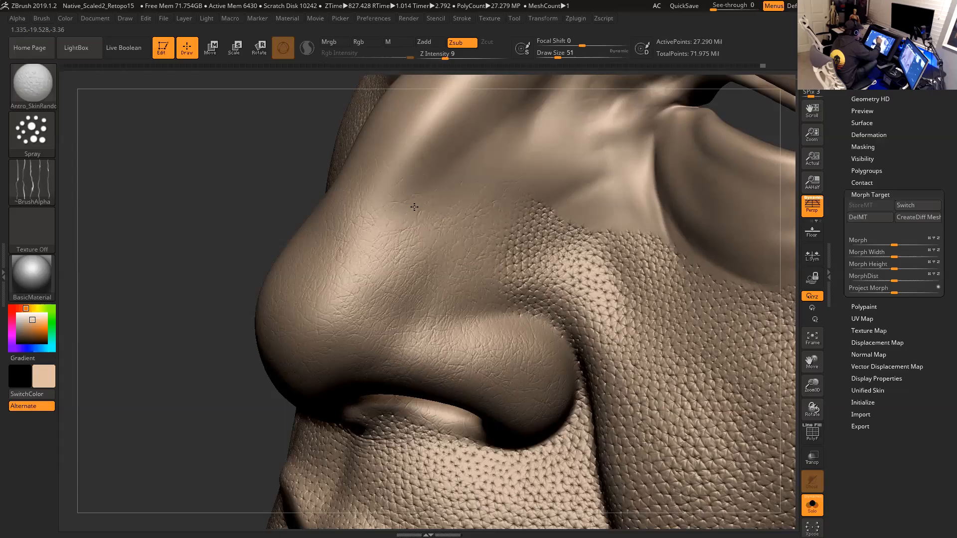
pyautogui.moveTo(412, 298); pyautogui.dragTo(369, 277)
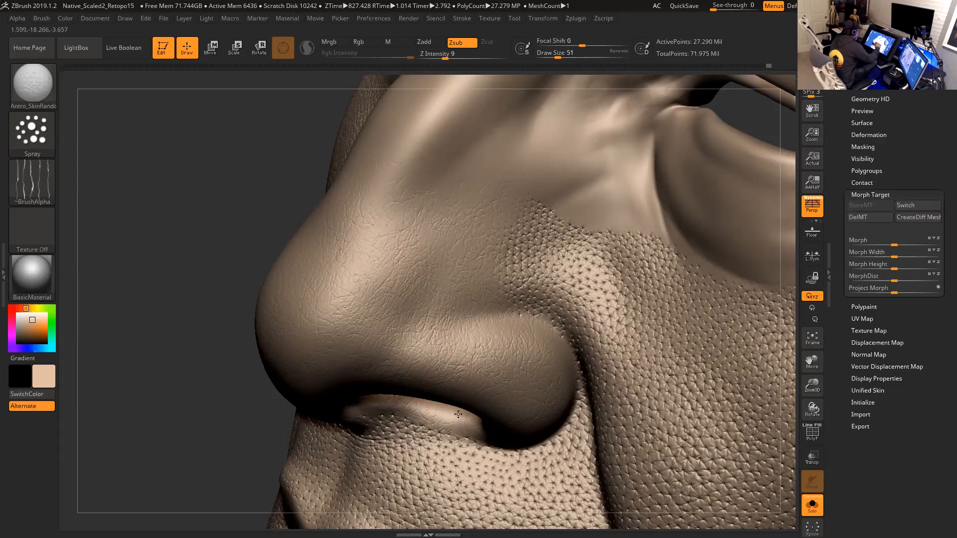
# - Raise Z Intensity to 13 and reduce the draw size to 44
pyautogui.keyDown('alt'); pyautogui.moveTo(181, 384); pyautogui.dragTo(94, 328); pyautogui.keyUp('alt')
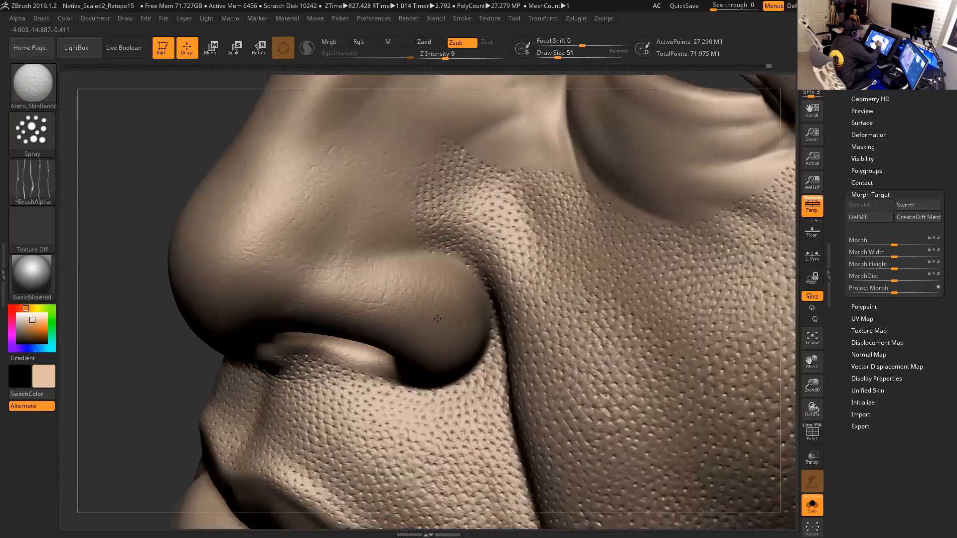
pyautogui.moveTo(189, 363); pyautogui.dragTo(230, 362)
pyautogui.moveTo(781, 289); pyautogui.dragTo(877, 324)
pyautogui.moveTo(638, 356); pyautogui.dragTo(668, 274)
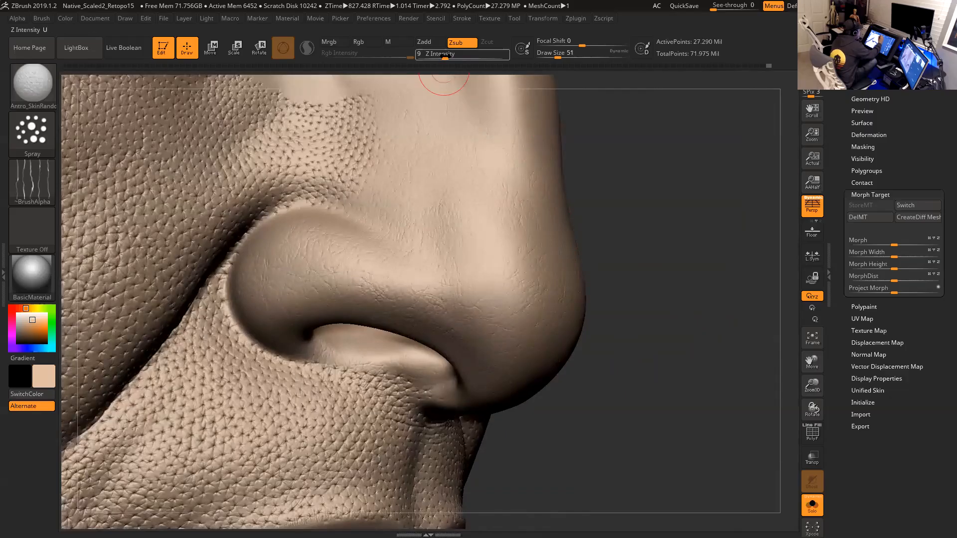
pyautogui.moveTo(441, 56); pyautogui.dragTo(451, 55)
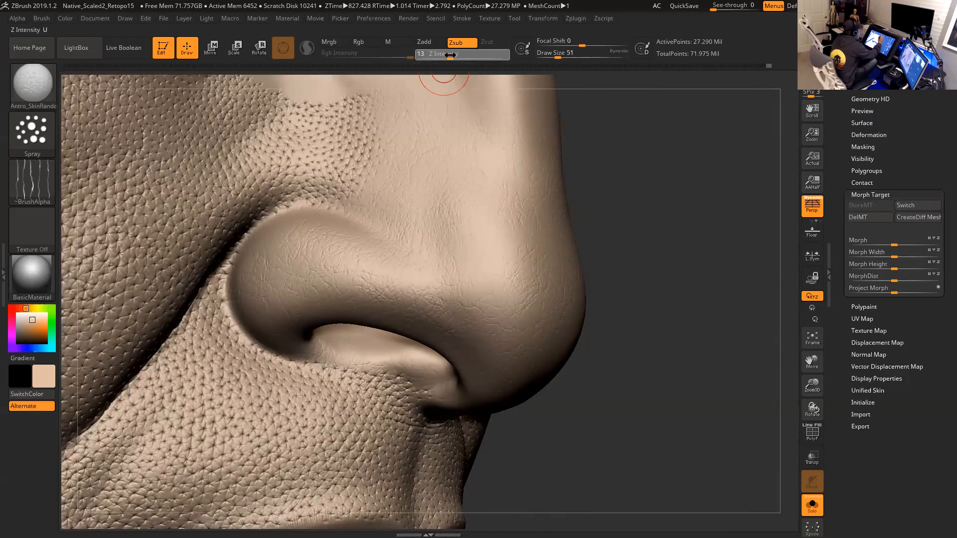
pyautogui.moveTo(683, 238); pyautogui.dragTo(698, 270)
pyautogui.press('s')
pyautogui.moveTo(369, 285); pyautogui.dragTo(361, 285)
pyautogui.moveTo(360, 283); pyautogui.dragTo(336, 269)
pyautogui.press('s')
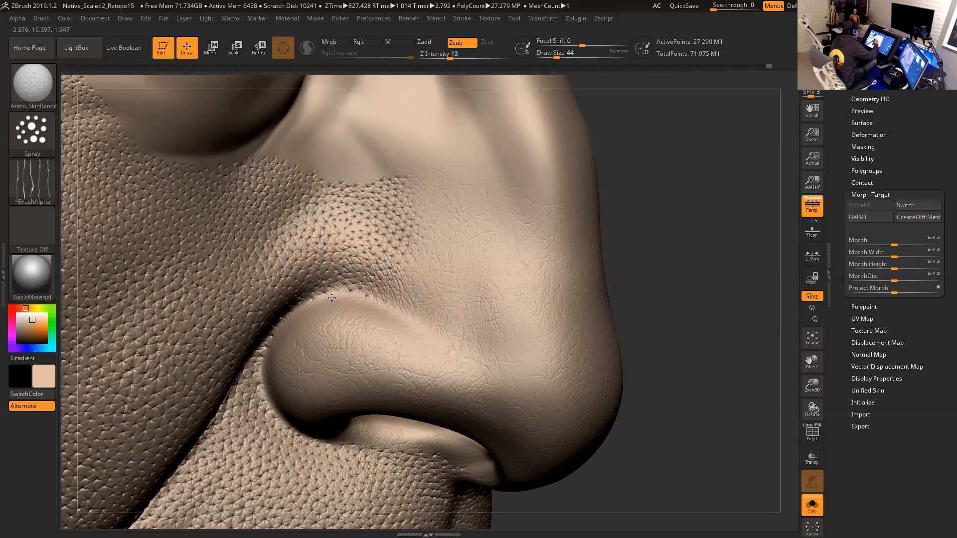
pyautogui.moveTo(661, 240); pyautogui.dragTo(654, 215)
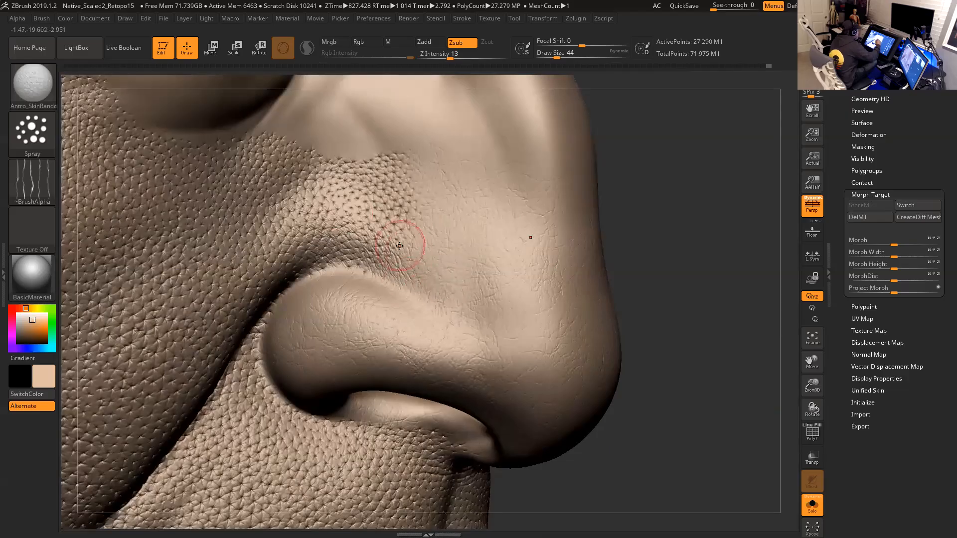
pyautogui.moveTo(665, 302); pyautogui.dragTo(676, 300)
pyautogui.moveTo(717, 344)
pyautogui.keyDown('alt'); pyautogui.mouseDown()
pyautogui.moveTo(714, 252)
pyautogui.moveTo(611, 247)
pyautogui.mouseUp(); pyautogui.keyUp('alt')
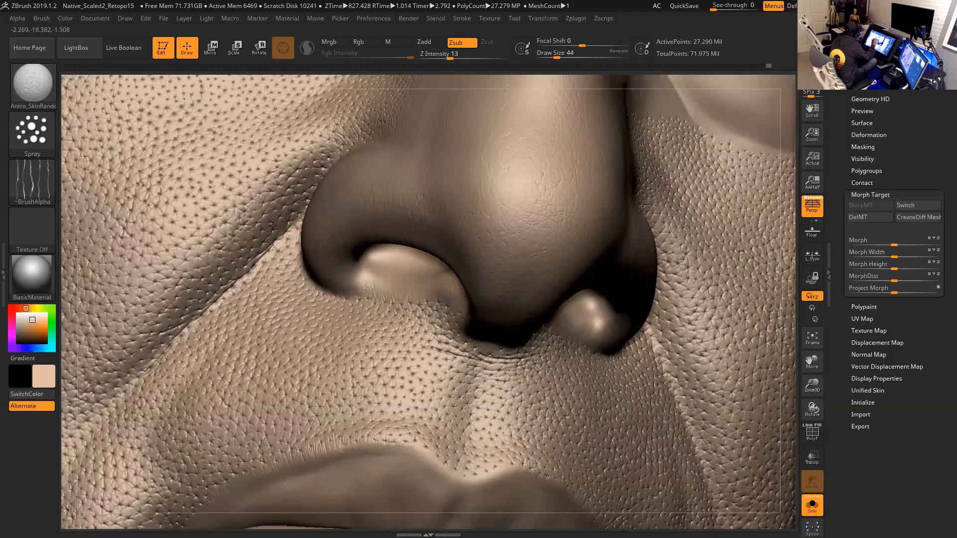
# - Increase the draw size to 68 and spray skin texture along the crease beside the nostril wing
pyautogui.press('ctrl')
pyautogui.press('space')
pyautogui.click(290, 230)
pyautogui.moveTo(785, 225); pyautogui.dragTo(840, 242)
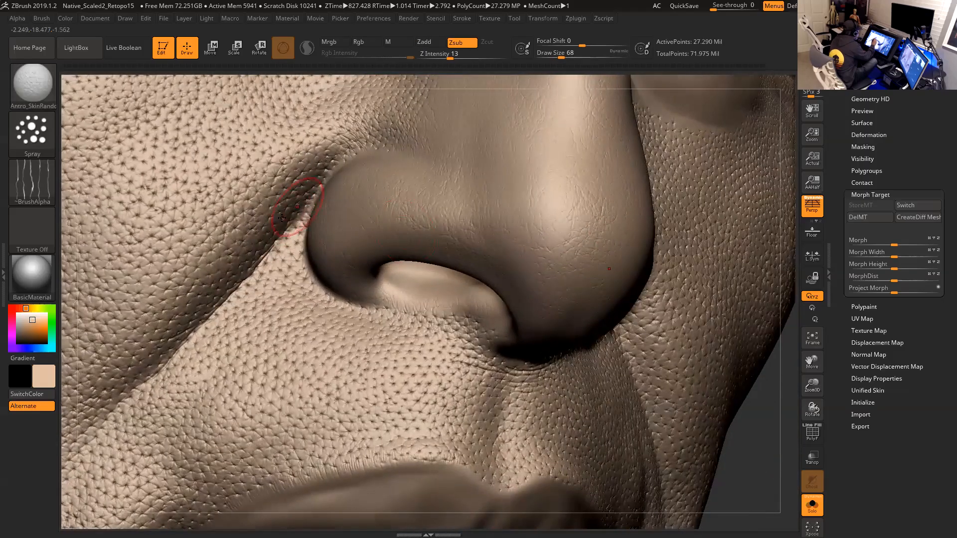
pyautogui.moveTo(232, 241)
pyautogui.mouseDown()
pyautogui.moveTo(184, 257)
pyautogui.moveTo(145, 300)
pyautogui.mouseUp()
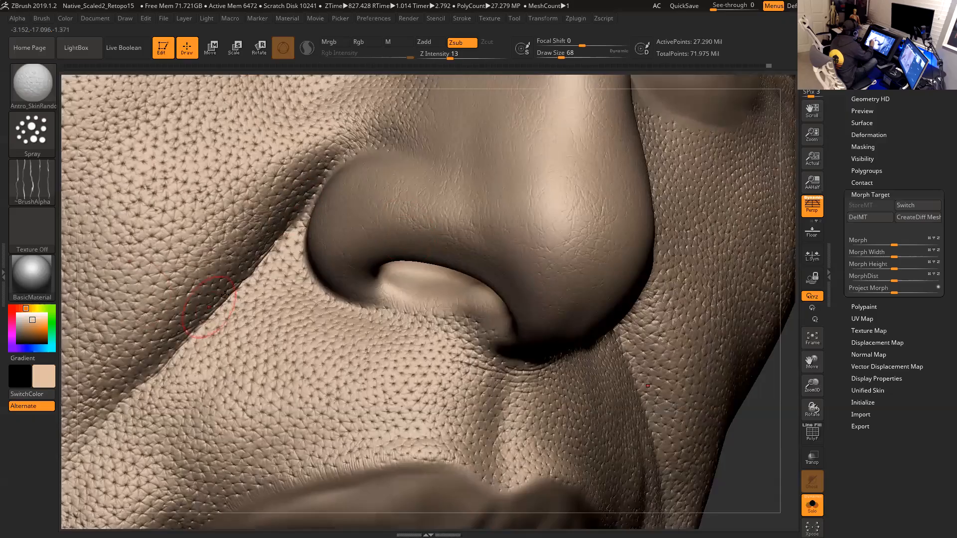
pyautogui.moveTo(223, 270); pyautogui.dragTo(181, 289)
# - Reduce the draw size to 49 and set Z Intensity to 9
pyautogui.moveTo(774, 449); pyautogui.dragTo(718, 438)
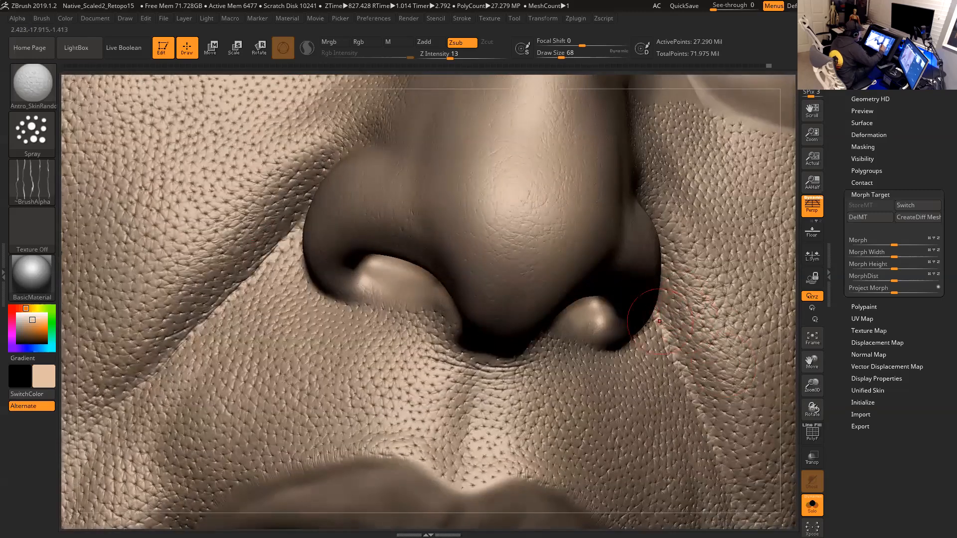
pyautogui.moveTo(794, 405); pyautogui.dragTo(782, 454)
pyautogui.press('space')
pyautogui.moveTo(535, 239); pyautogui.dragTo(530, 240)
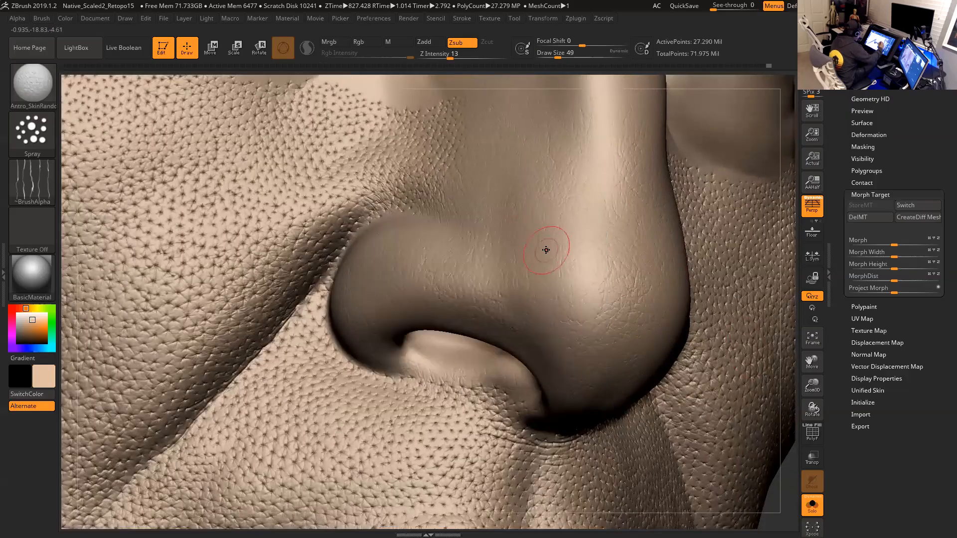
pyautogui.keyDown('alt'); pyautogui.moveTo(788, 269); pyautogui.dragTo(753, 344); pyautogui.keyUp('alt')
pyautogui.click(445, 57)
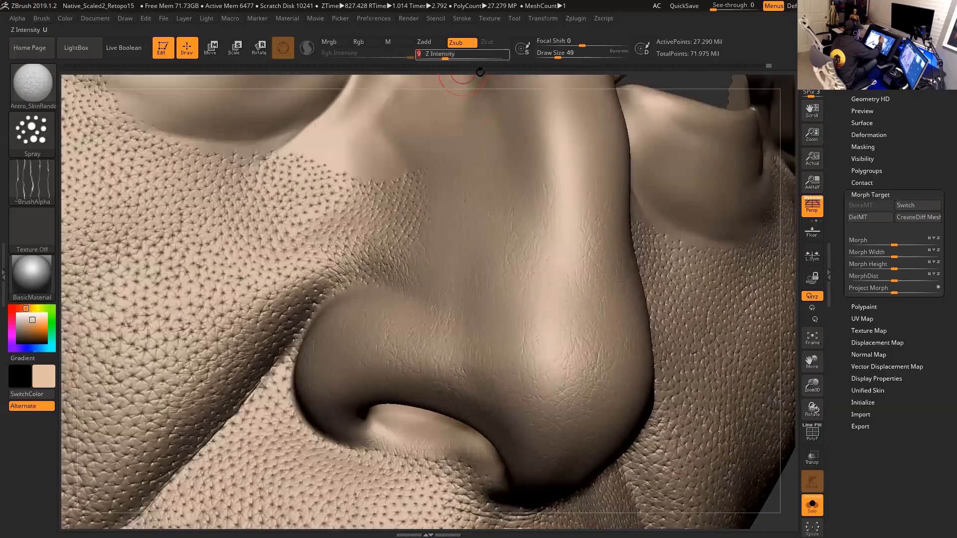
# - Inspect the skin texture on the nose and cheek from several angles
pyautogui.moveTo(788, 223); pyautogui.dragTo(605, 245)
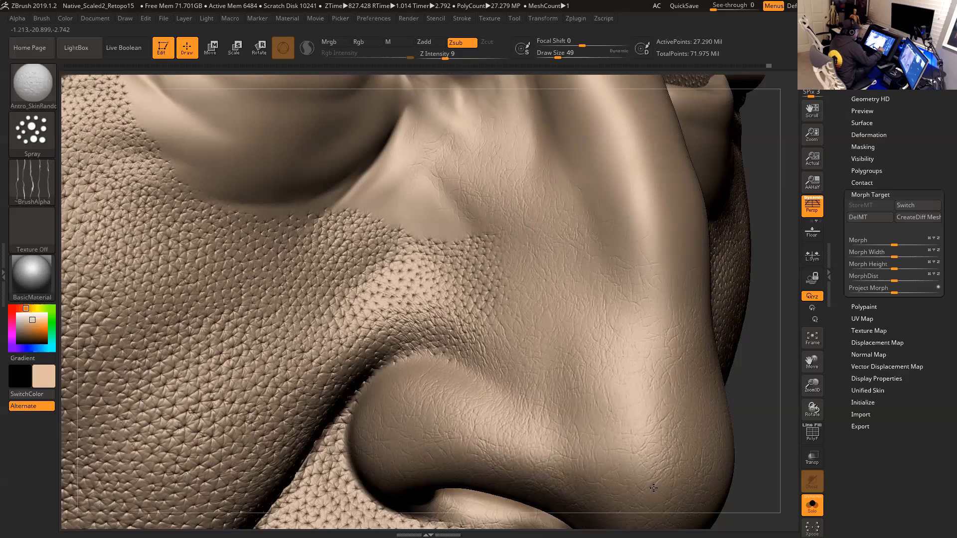
pyautogui.moveTo(758, 388); pyautogui.dragTo(643, 299)
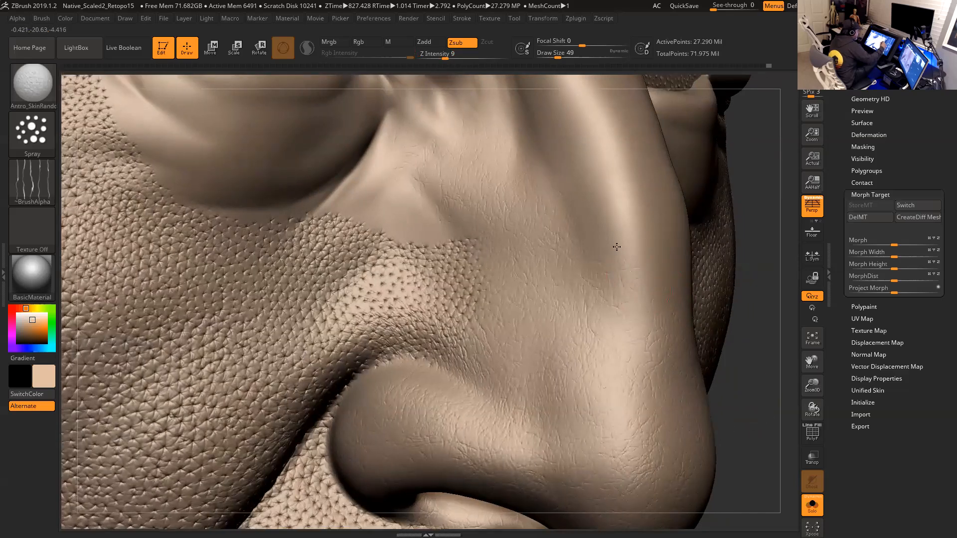
pyautogui.moveTo(733, 347); pyautogui.dragTo(657, 306)
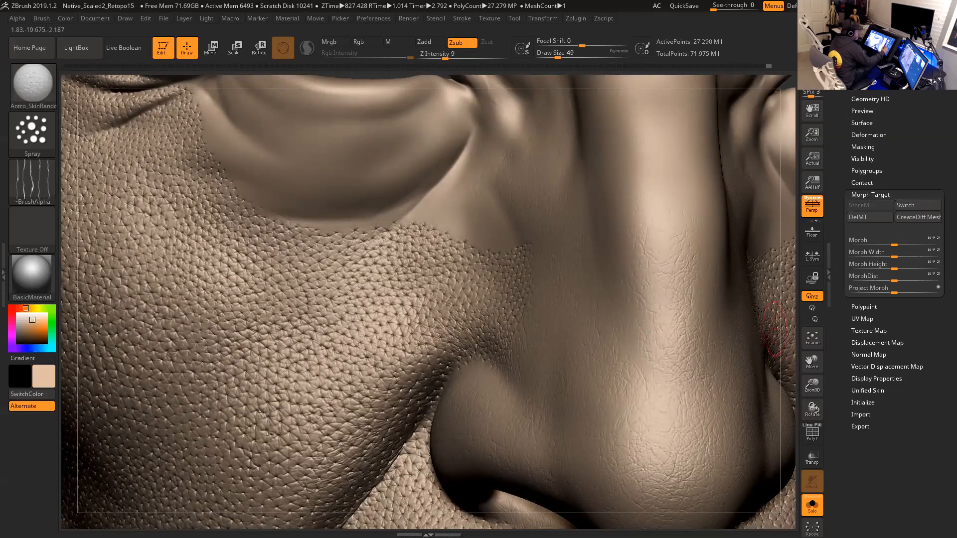
pyautogui.moveTo(783, 320)
pyautogui.mouseDown()
pyautogui.moveTo(714, 266)
pyautogui.moveTo(722, 243)
pyautogui.mouseUp()
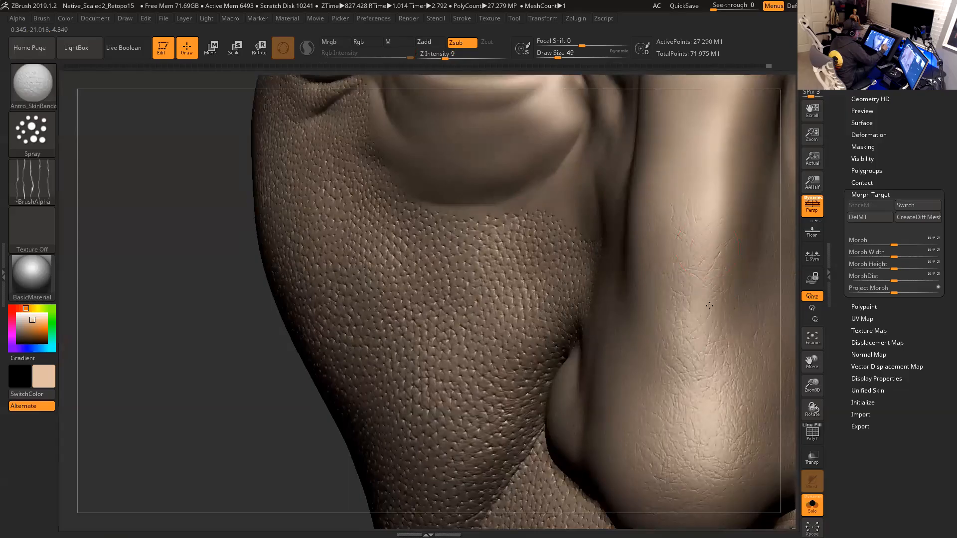
pyautogui.moveTo(256, 442); pyautogui.dragTo(534, 378)
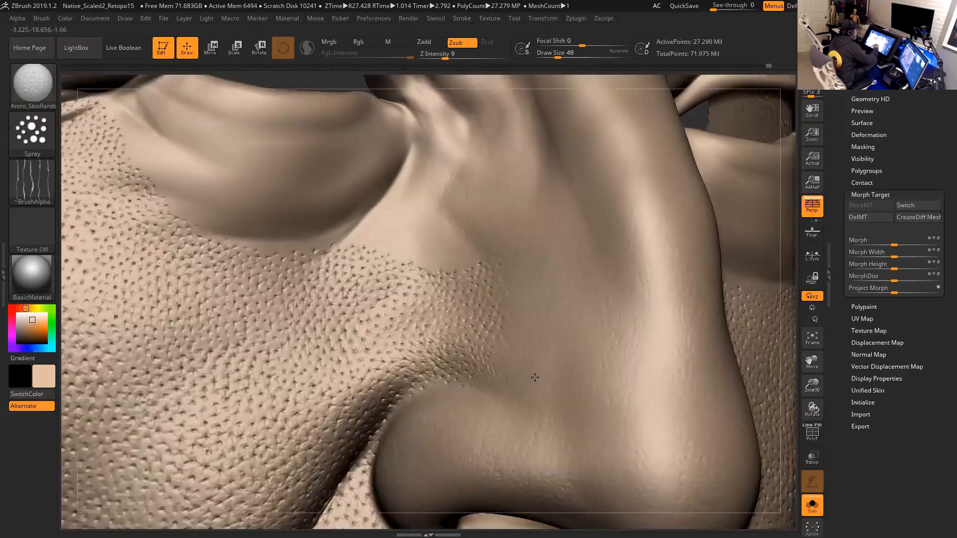
pyautogui.keyDown('ctrl'); pyautogui.moveTo(772, 308); pyautogui.dragTo(766, 414, button='right'); pyautogui.keyUp('ctrl')
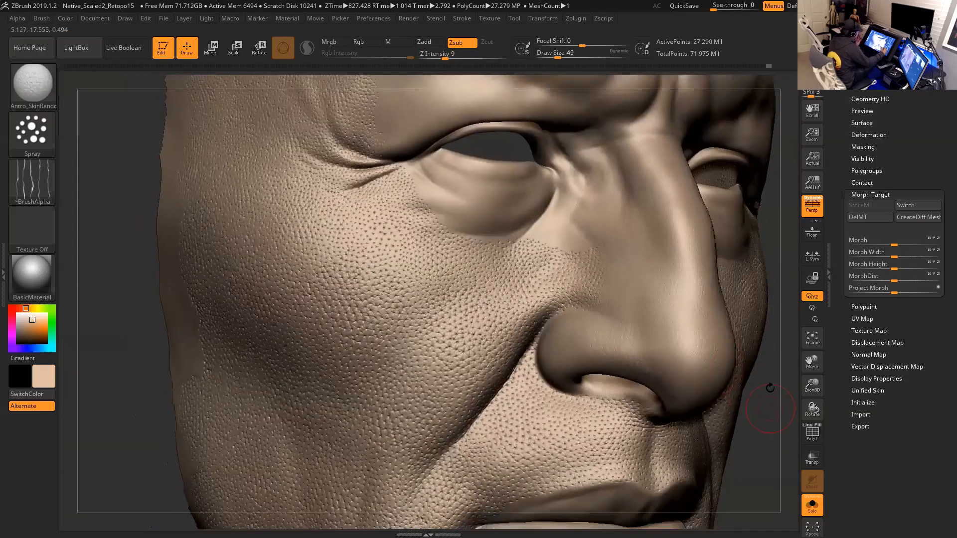
# - Select the Antro_Carve03 brush and reduce the draw size to 33
pyautogui.moveTo(766, 414); pyautogui.dragTo(711, 414)
pyautogui.keyDown('ctrl'); pyautogui.moveTo(755, 429); pyautogui.dragTo(762, 408, button='right'); pyautogui.keyUp('ctrl')
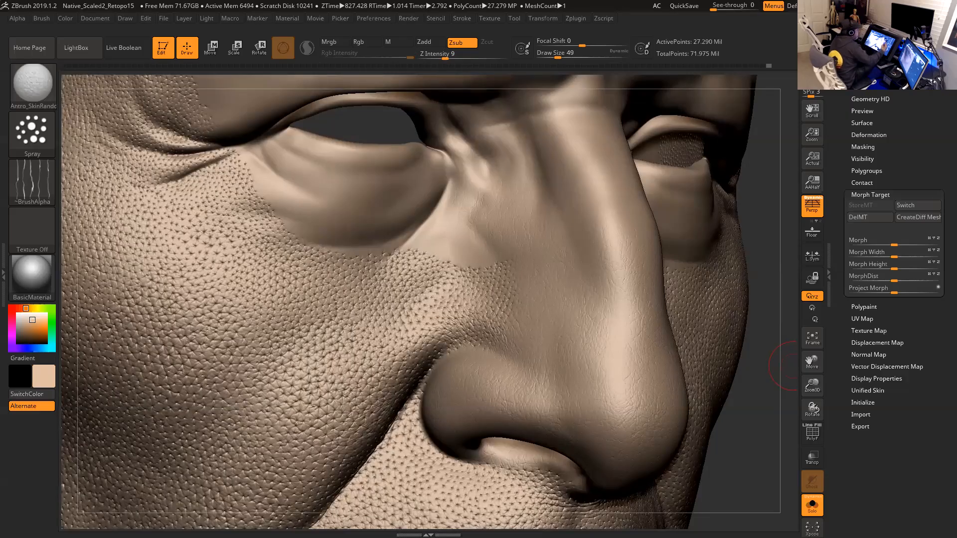
pyautogui.moveTo(792, 368); pyautogui.dragTo(667, 174)
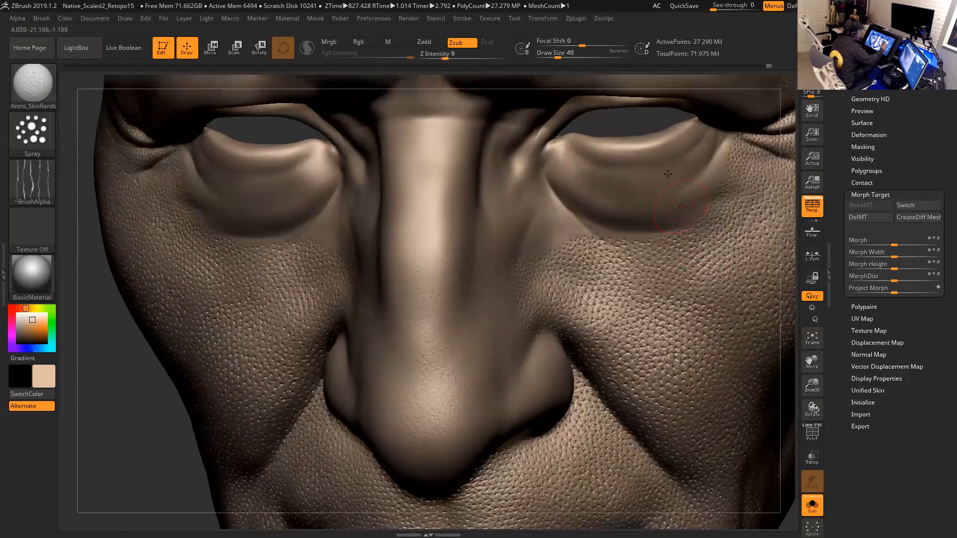
pyautogui.keyDown('alt'); pyautogui.moveTo(636, 128); pyautogui.dragTo(527, 242); pyautogui.keyUp('alt')
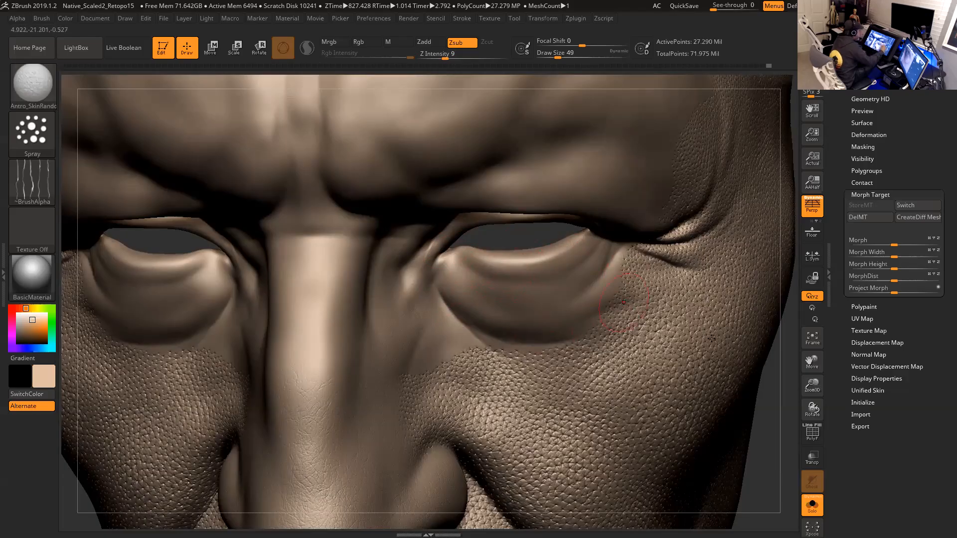
pyautogui.moveTo(781, 397); pyautogui.dragTo(778, 383)
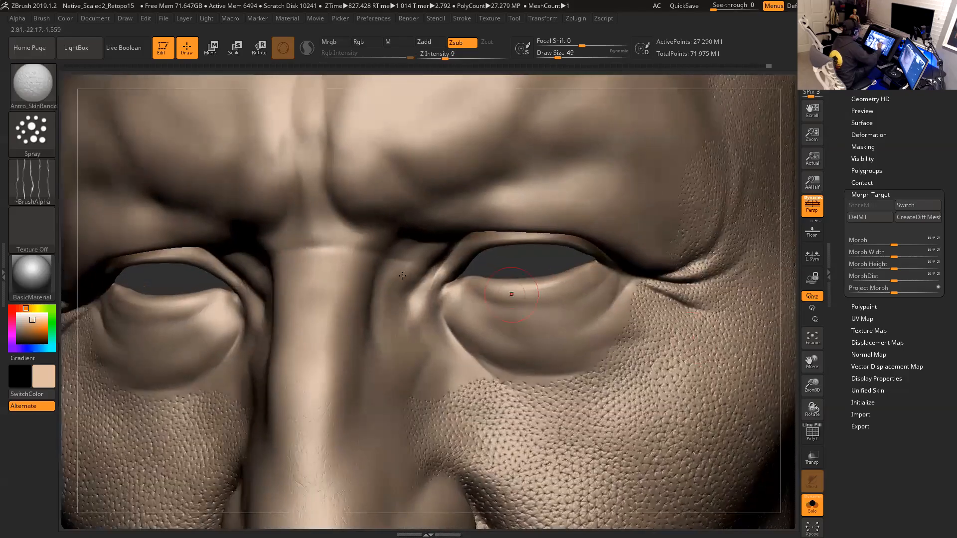
pyautogui.click(41, 92)
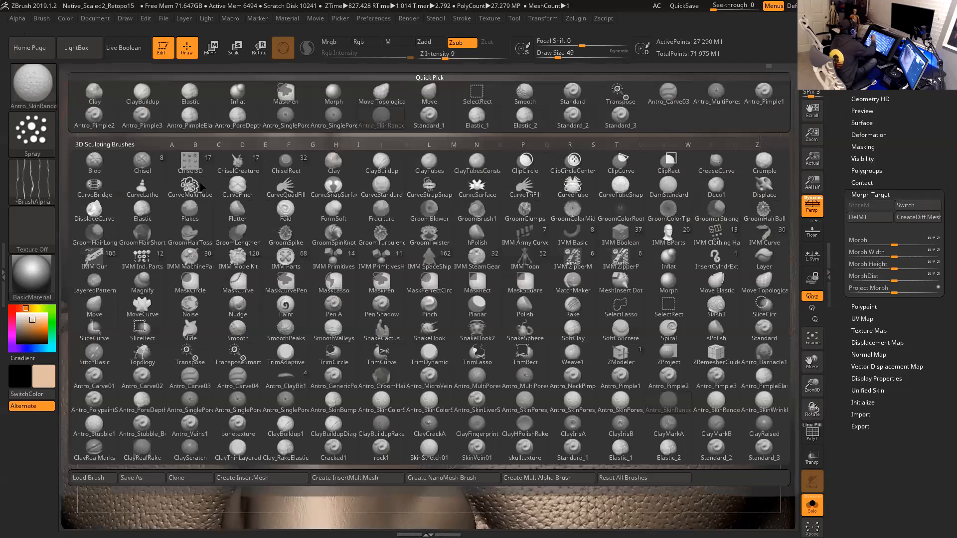
pyautogui.click(669, 97)
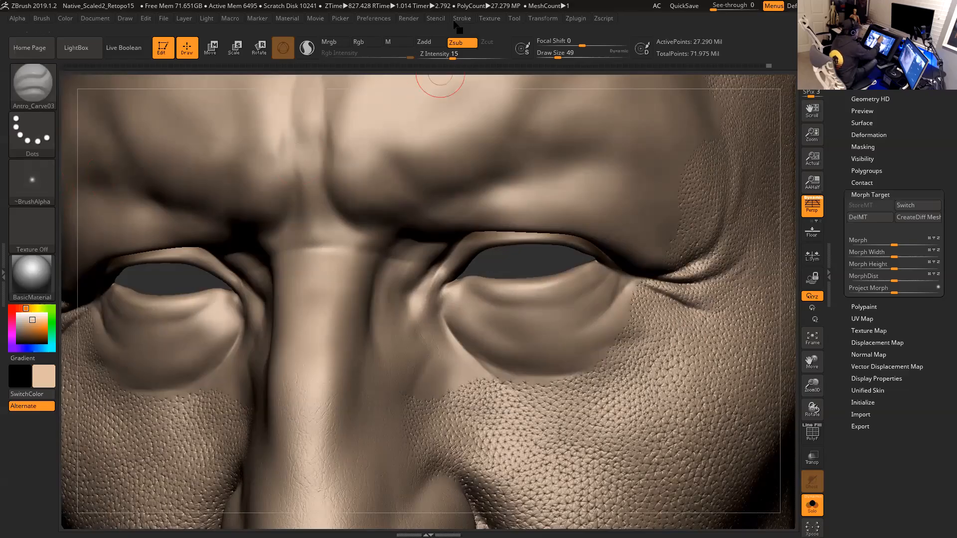
pyautogui.moveTo(784, 315)
pyautogui.mouseDown()
pyautogui.moveTo(750, 261)
pyautogui.moveTo(798, 344)
pyautogui.mouseUp()
pyautogui.press('space')
pyautogui.moveTo(432, 233); pyautogui.dragTo(425, 234)
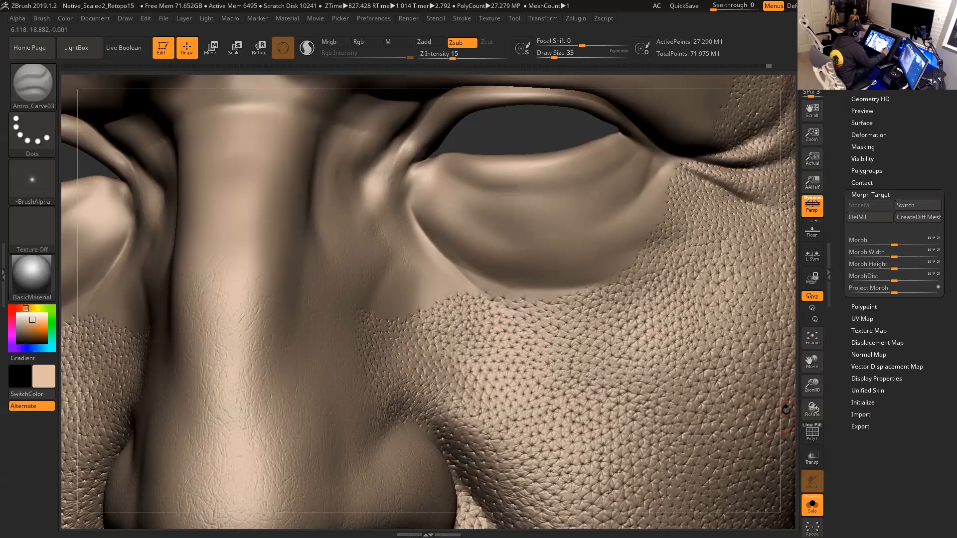
# - Carve a short crease above the inner eye corner and soften it with the Smooth brush
pyautogui.keyDown('alt'); pyautogui.moveTo(789, 413); pyautogui.dragTo(800, 289); pyautogui.keyUp('alt')
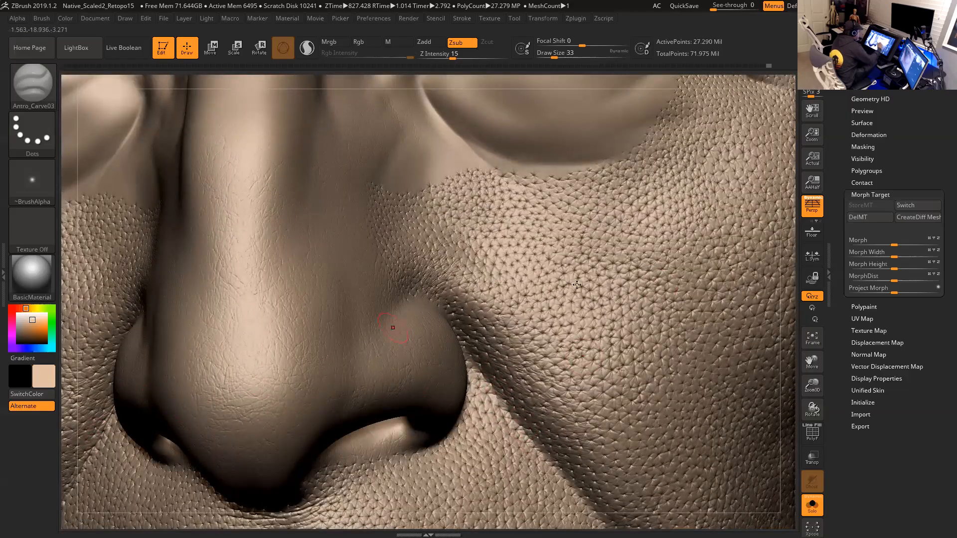
pyautogui.keyDown('alt'); pyautogui.moveTo(788, 302); pyautogui.dragTo(772, 355); pyautogui.keyUp('alt')
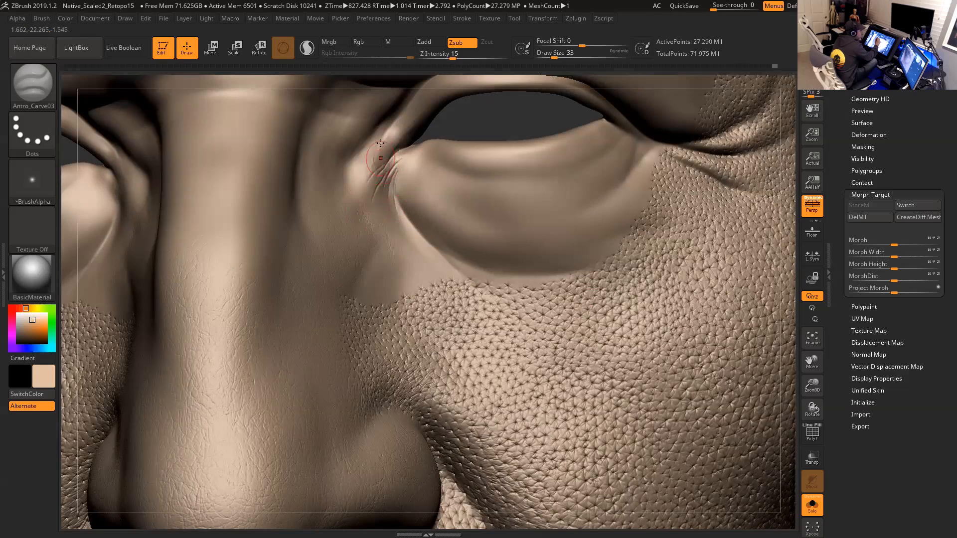
pyautogui.moveTo(509, 153)
pyautogui.keyDown('alt'); pyautogui.mouseDown()
pyautogui.moveTo(513, 249)
pyautogui.moveTo(515, 228)
pyautogui.moveTo(469, 213)
pyautogui.mouseUp(); pyautogui.keyUp('alt')
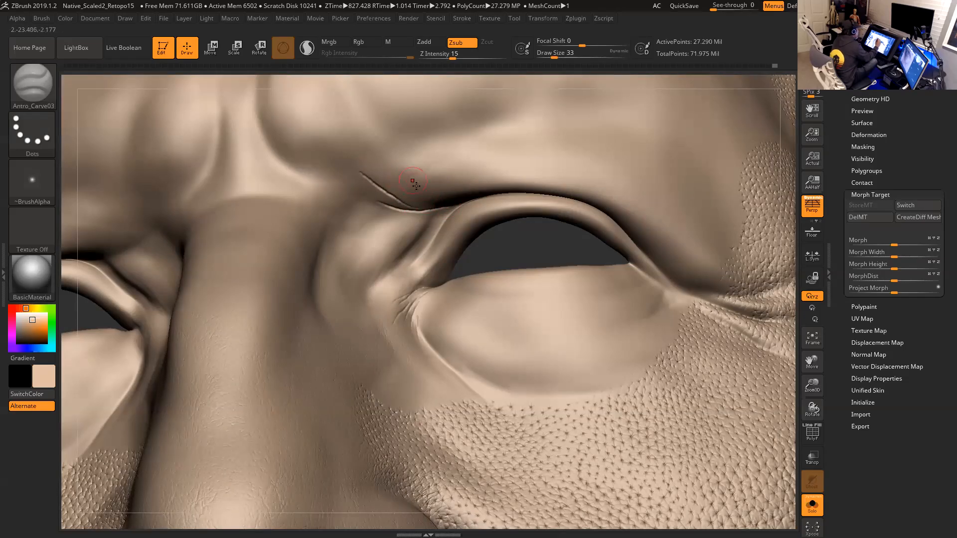
pyautogui.press('shift')
pyautogui.keyDown('shift'); pyautogui.moveTo(387, 195); pyautogui.dragTo(364, 175); pyautogui.keyUp('shift')
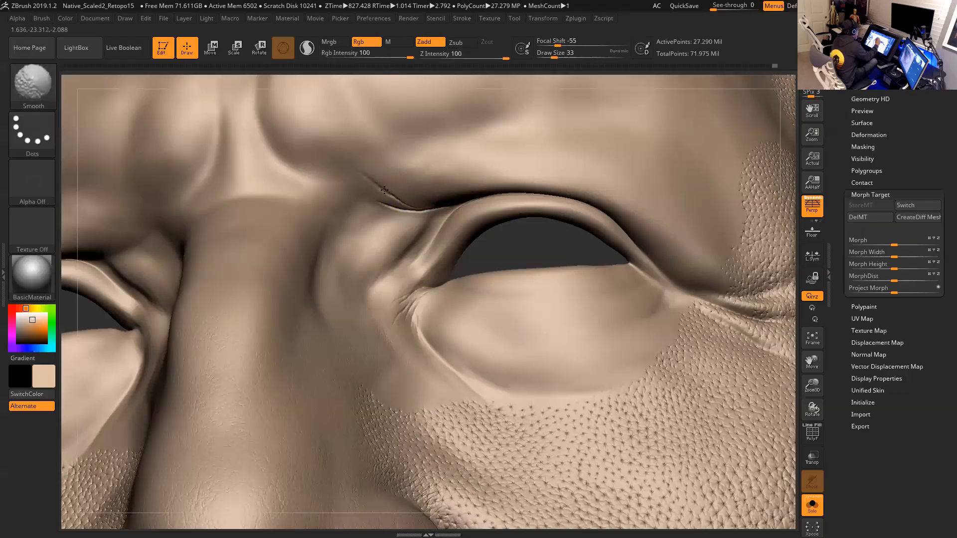
# - Enable LazyMouse for the stroke and set Z Intensity to 10
pyautogui.click(462, 18)
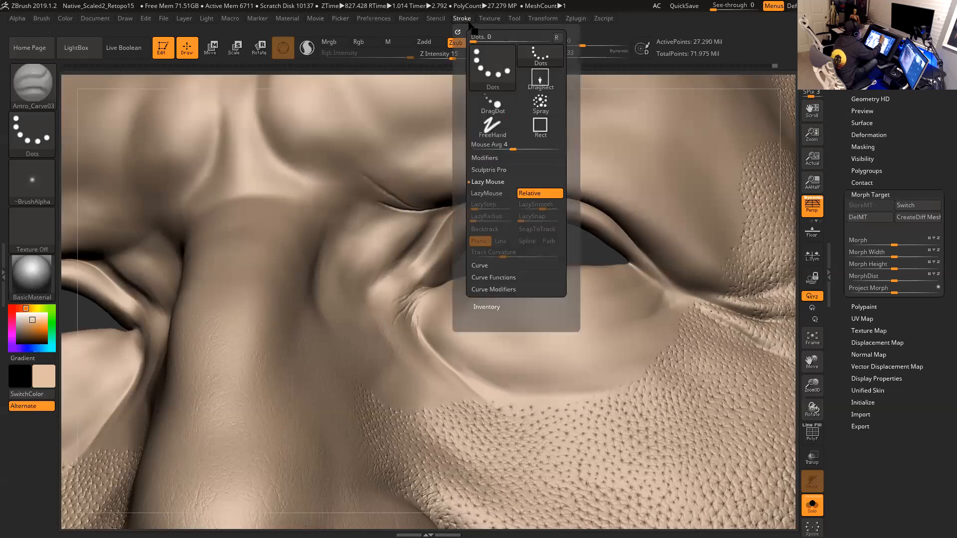
pyautogui.click(492, 193)
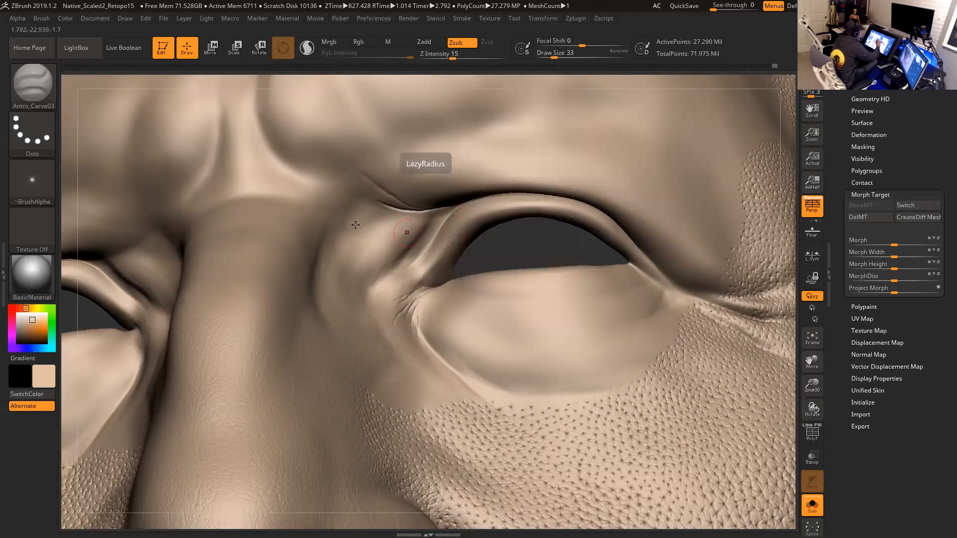
pyautogui.click(450, 54)
pyautogui.write('12')
pyautogui.press('Return')
pyautogui.moveTo(447, 56); pyautogui.dragTo(445, 57)
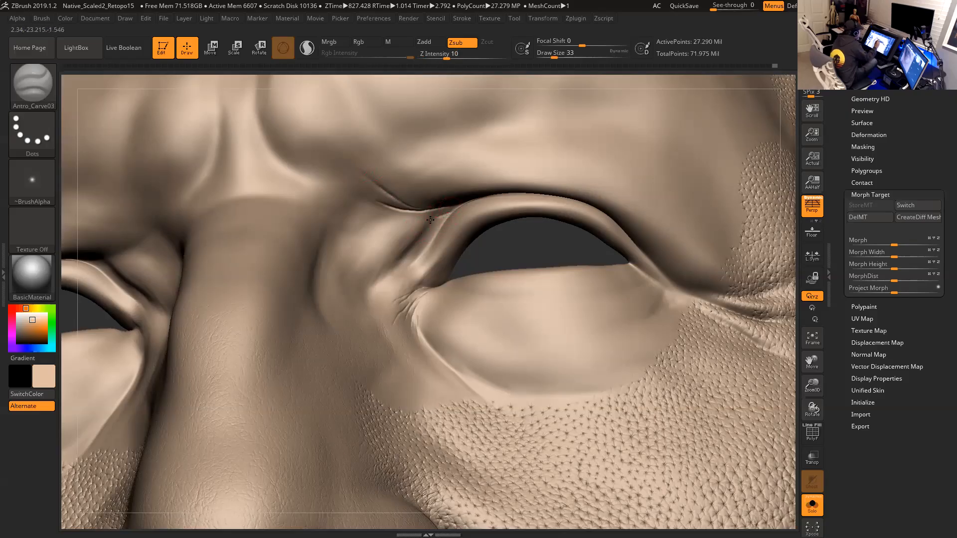
# - Carve fine wrinkles along the lower eyelid near the inner eye corner
pyautogui.moveTo(415, 222); pyautogui.dragTo(396, 222)
pyautogui.moveTo(555, 243)
pyautogui.keyDown('alt'); pyautogui.mouseDown()
pyautogui.moveTo(522, 241)
pyautogui.moveTo(526, 260)
pyautogui.moveTo(506, 230)
pyautogui.moveTo(493, 240)
pyautogui.mouseUp(); pyautogui.keyUp('alt')
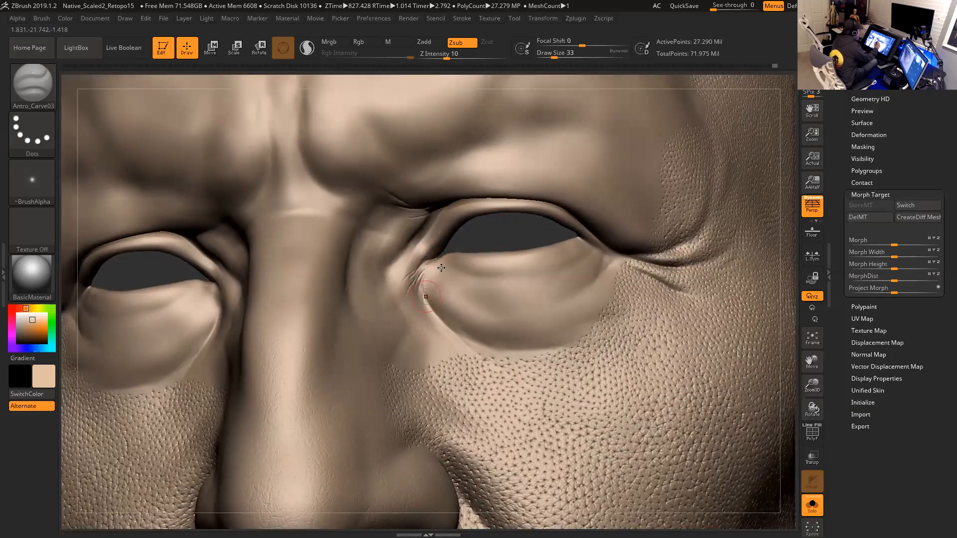
pyautogui.moveTo(489, 230)
pyautogui.mouseDown()
pyautogui.moveTo(483, 206)
pyautogui.moveTo(500, 226)
pyautogui.moveTo(413, 291)
pyautogui.mouseUp()
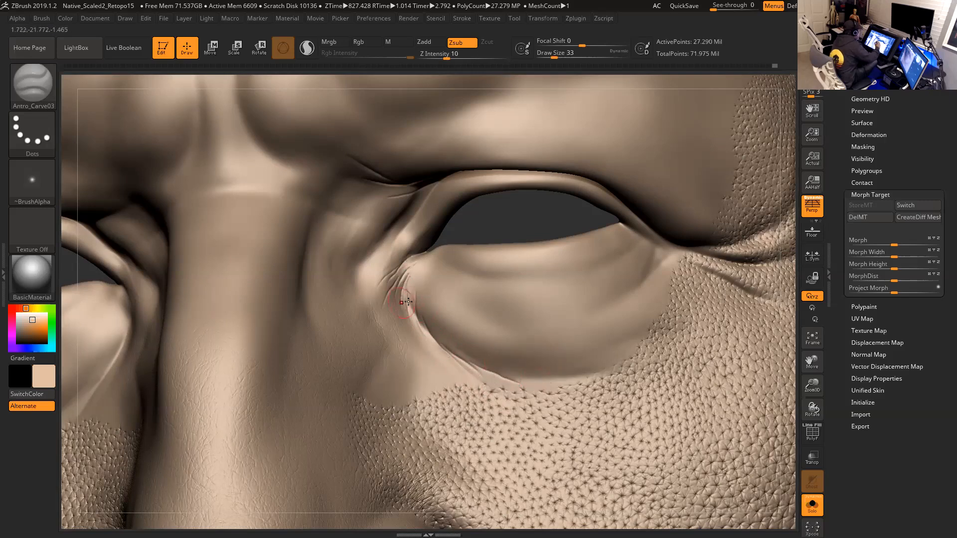
pyautogui.moveTo(526, 213); pyautogui.dragTo(444, 200)
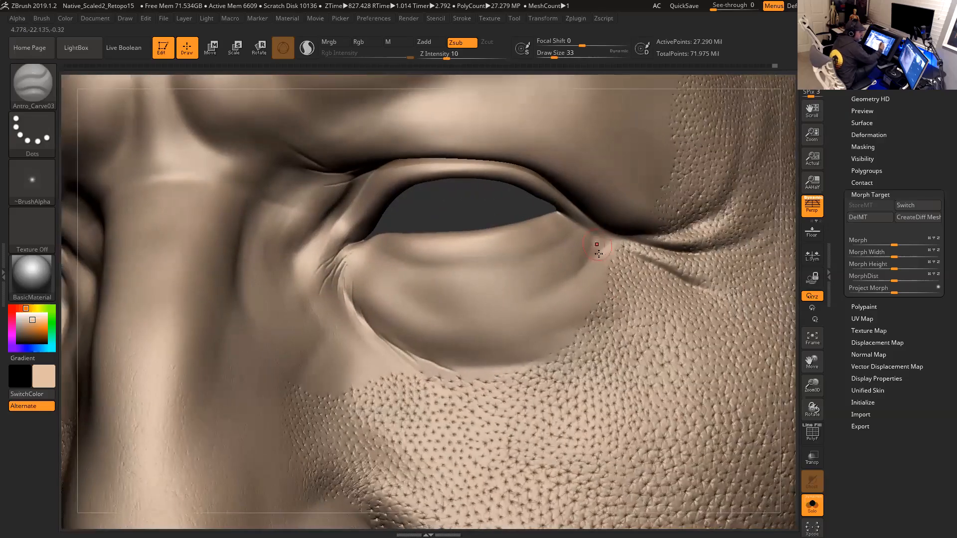
pyautogui.moveTo(517, 206); pyautogui.dragTo(551, 215)
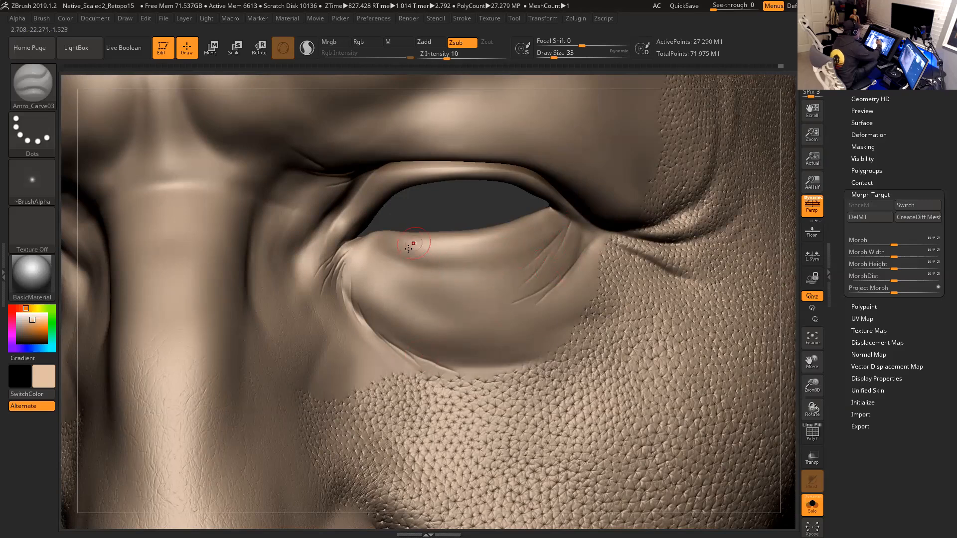
pyautogui.moveTo(392, 258); pyautogui.dragTo(405, 267)
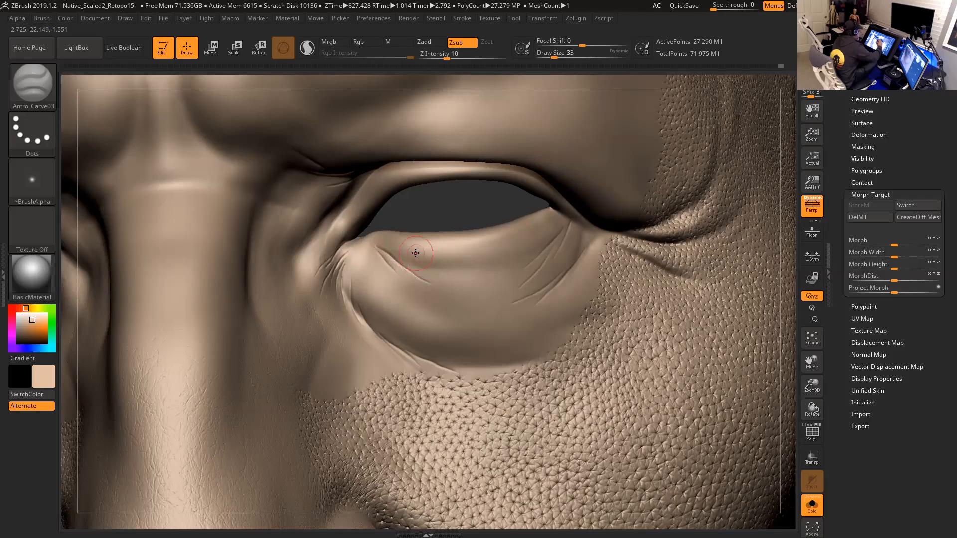
pyautogui.moveTo(451, 280); pyautogui.dragTo(472, 293)
pyautogui.moveTo(448, 259); pyautogui.dragTo(458, 265)
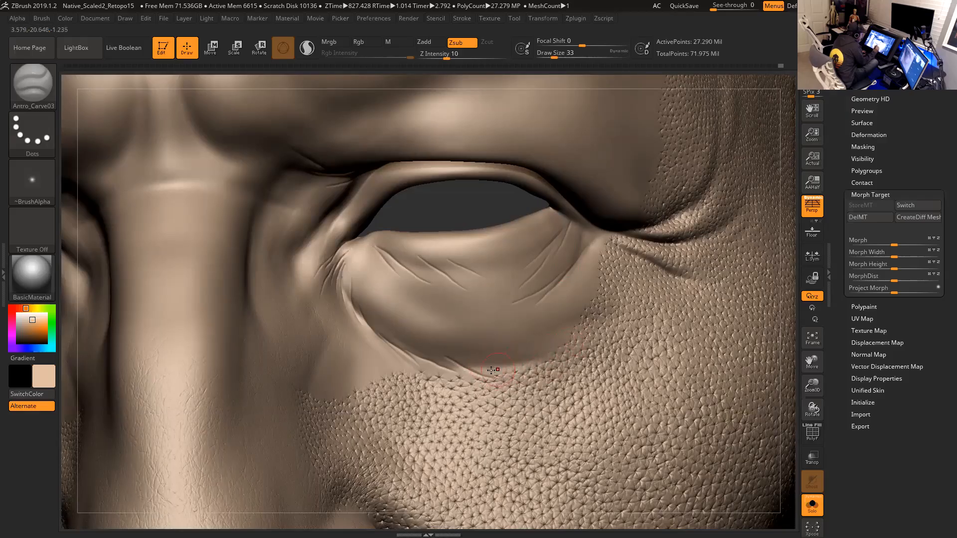
# - Carve a small wrinkle just below the outer eye corner
pyautogui.keyDown('alt'); pyautogui.moveTo(789, 381); pyautogui.dragTo(787, 417); pyautogui.keyUp('alt')
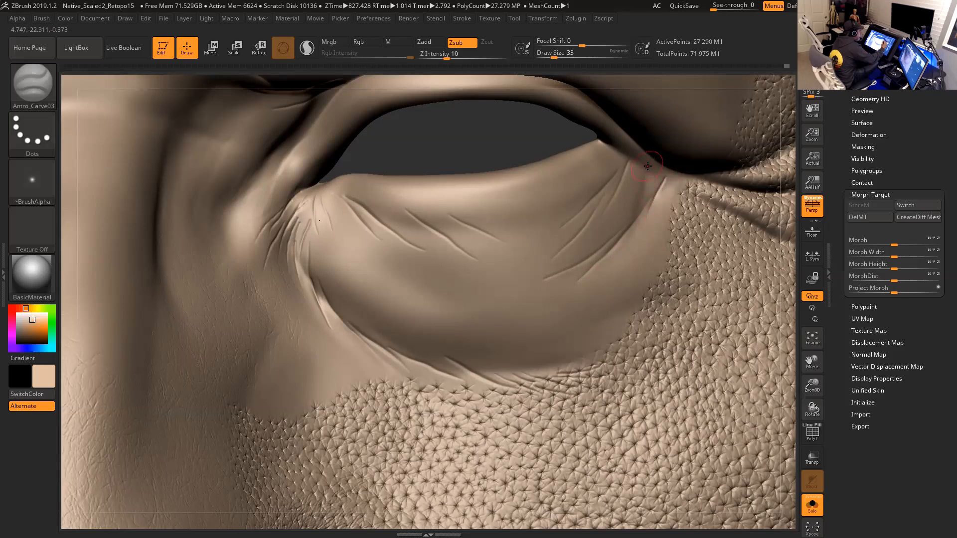
pyautogui.moveTo(788, 272)
pyautogui.keyDown('alt'); pyautogui.mouseDown()
pyautogui.moveTo(784, 259)
pyautogui.moveTo(655, 268)
pyautogui.moveTo(579, 226)
pyautogui.mouseUp(); pyautogui.keyUp('alt')
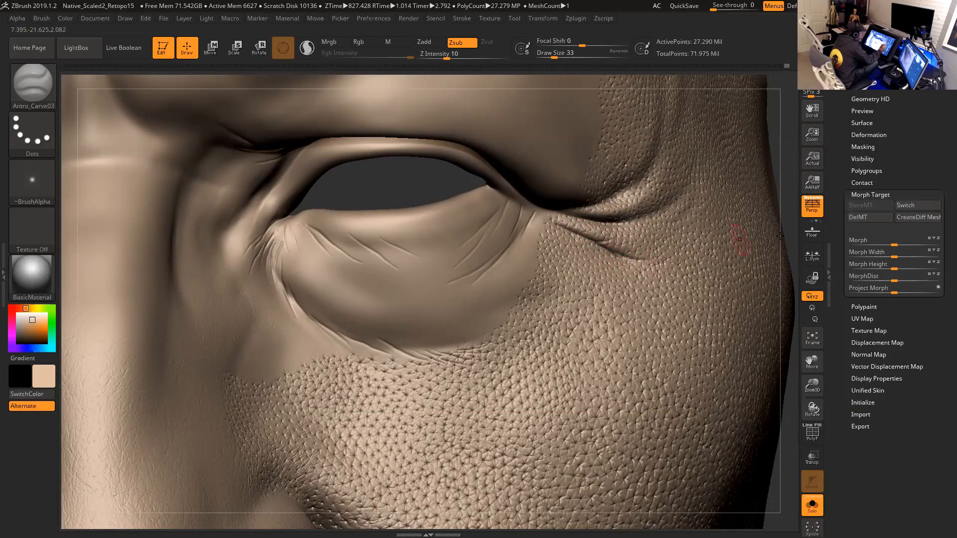
pyautogui.moveTo(789, 230); pyautogui.dragTo(567, 232)
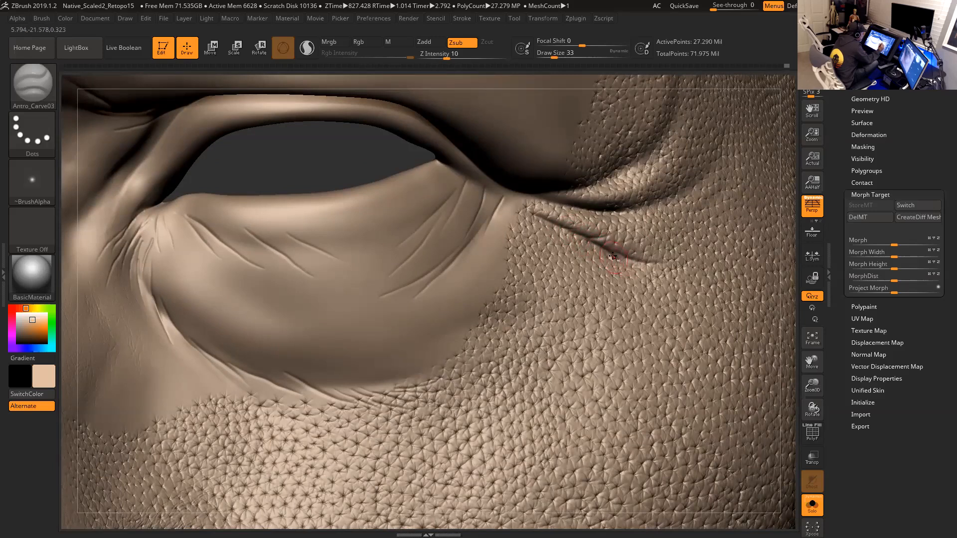
pyautogui.moveTo(654, 269)
pyautogui.mouseDown()
pyautogui.moveTo(636, 265)
pyautogui.moveTo(653, 278)
pyautogui.mouseUp()
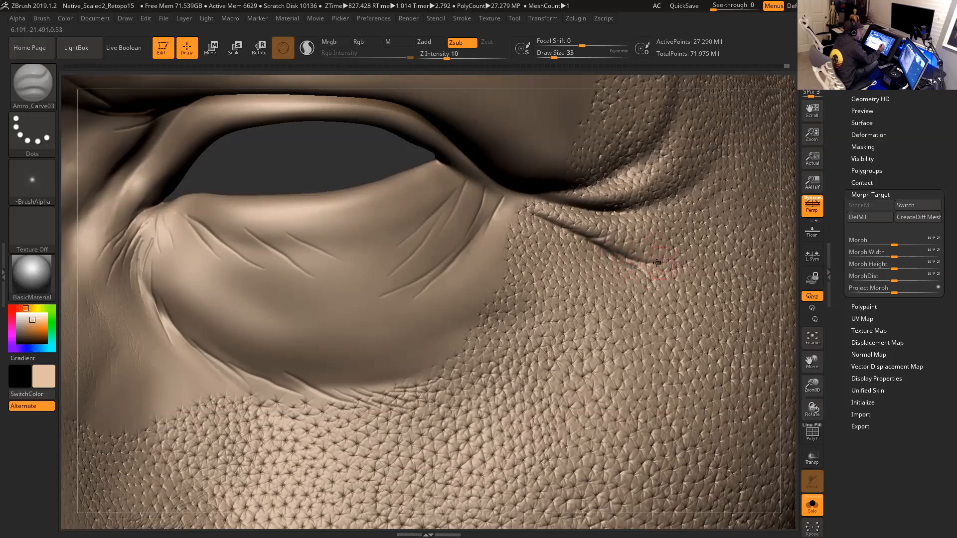
# - Raise Z Intensity to 14 and carve a crease along the outer eye corner
pyautogui.moveTo(446, 58); pyautogui.dragTo(450, 56)
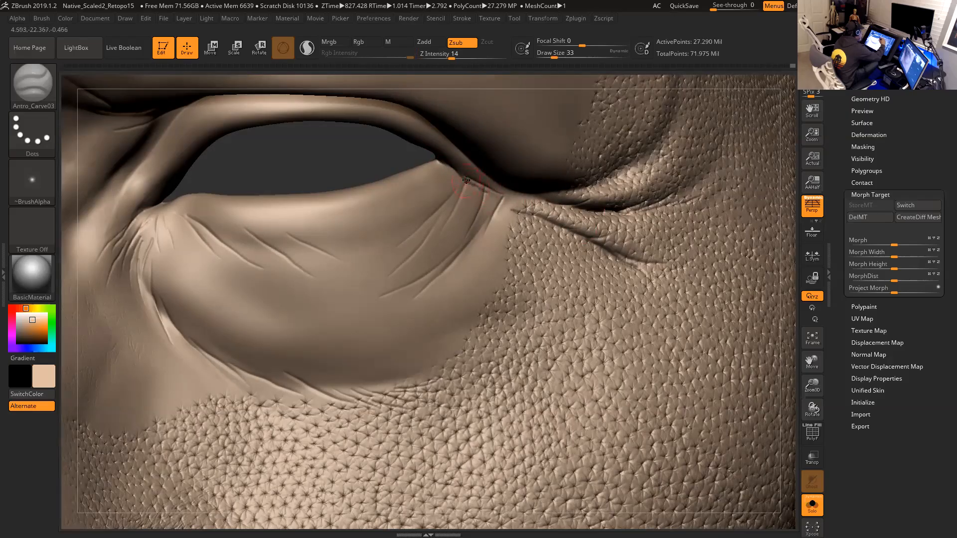
pyautogui.moveTo(488, 193); pyautogui.dragTo(530, 222)
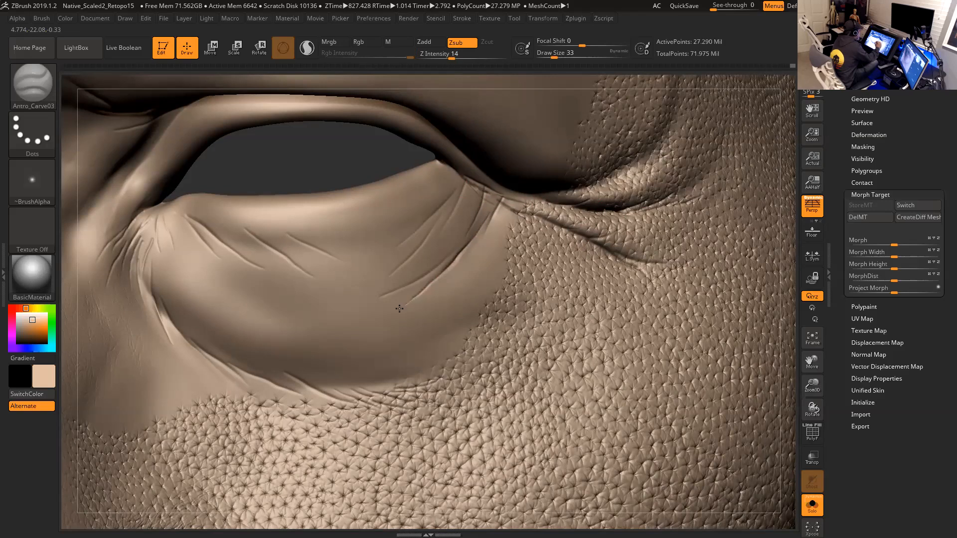
pyautogui.press('shift')
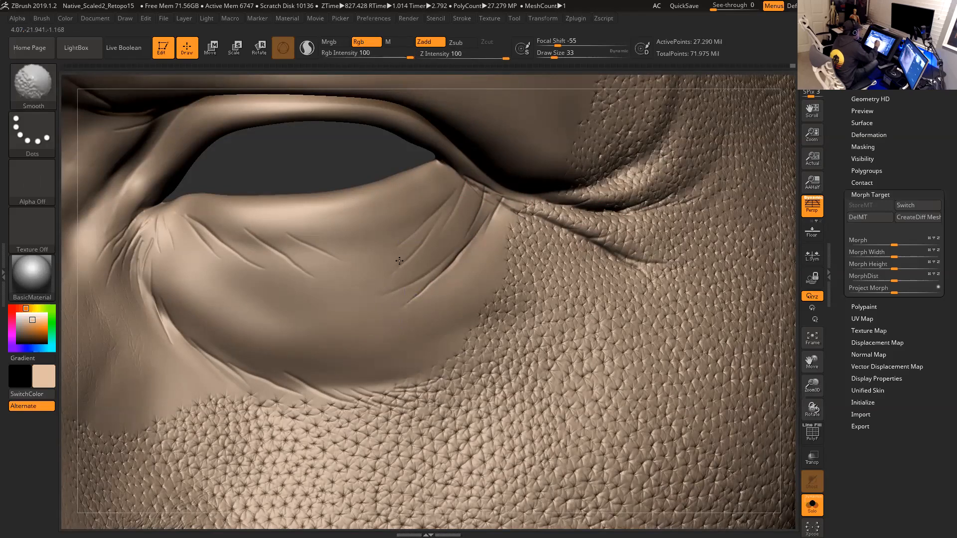
# - Switch to the Antro_SkinRando brush and increase the draw size to 62
pyautogui.moveTo(783, 345)
pyautogui.mouseDown()
pyautogui.moveTo(771, 318)
pyautogui.moveTo(764, 348)
pyautogui.moveTo(735, 353)
pyautogui.moveTo(771, 316)
pyautogui.moveTo(791, 318)
pyautogui.mouseUp()
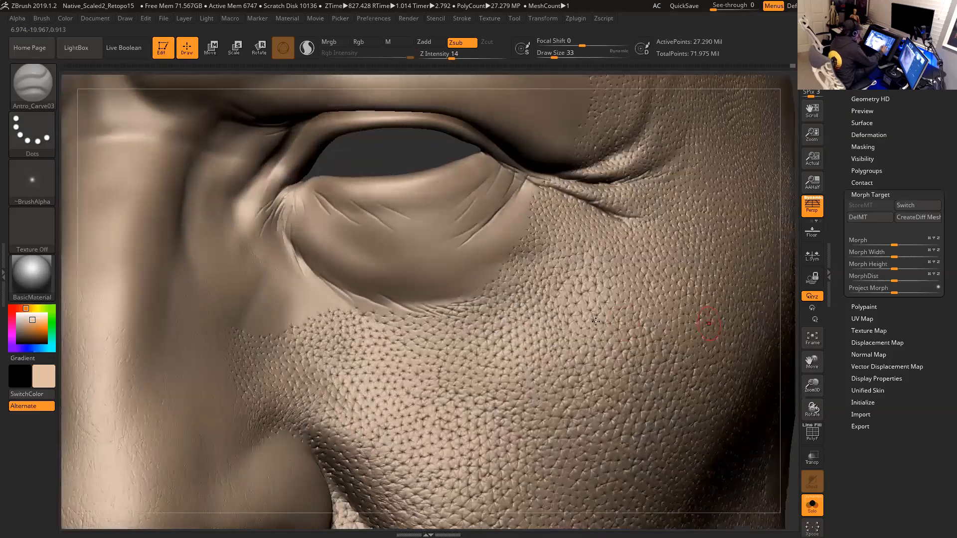
pyautogui.click(32, 85)
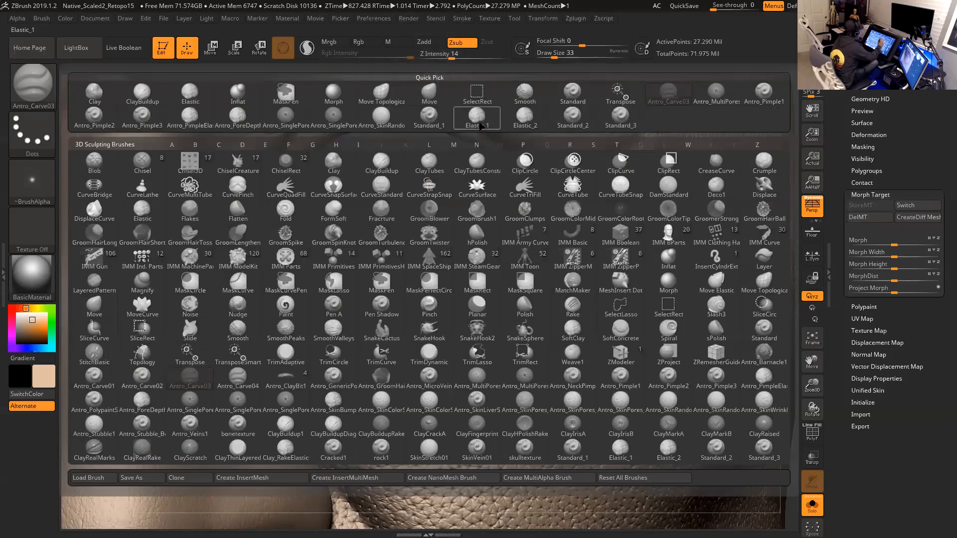
pyautogui.click(381, 118)
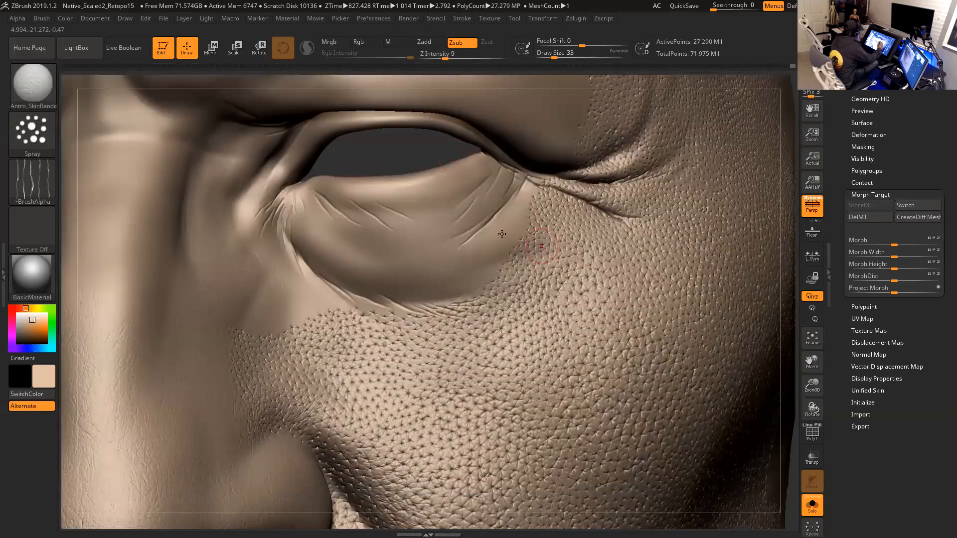
pyautogui.press('s')
pyautogui.moveTo(482, 215); pyautogui.dragTo(488, 215)
pyautogui.press('s')
pyautogui.moveTo(414, 227); pyautogui.dragTo(416, 228)
pyautogui.press('space')
pyautogui.moveTo(327, 214); pyautogui.dragTo(324, 214)
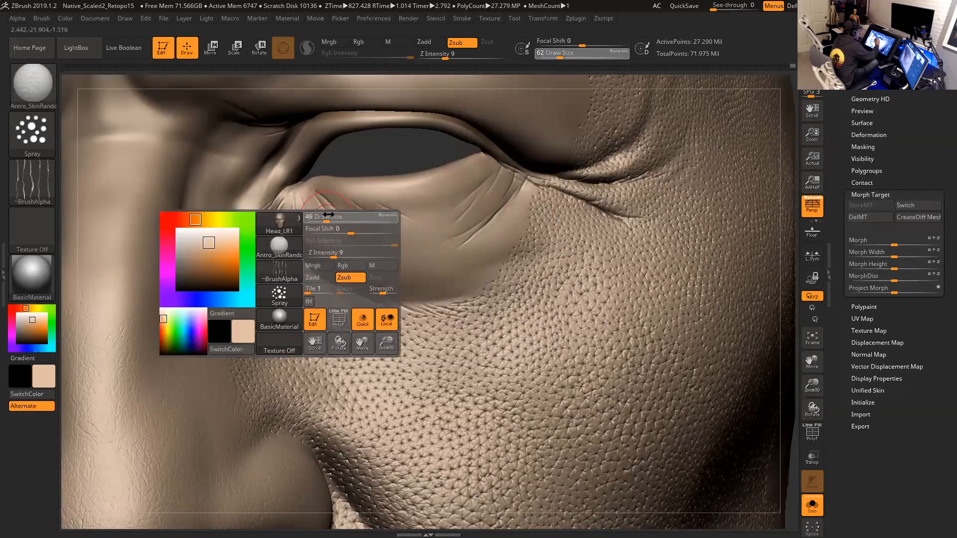
pyautogui.press('space')
pyautogui.moveTo(306, 226)
pyautogui.mouseDown()
pyautogui.moveTo(301, 206)
pyautogui.moveTo(305, 237)
pyautogui.moveTo(353, 268)
pyautogui.moveTo(336, 225)
pyautogui.moveTo(350, 257)
pyautogui.moveTo(390, 296)
pyautogui.moveTo(389, 256)
pyautogui.moveTo(428, 268)
pyautogui.mouseUp()
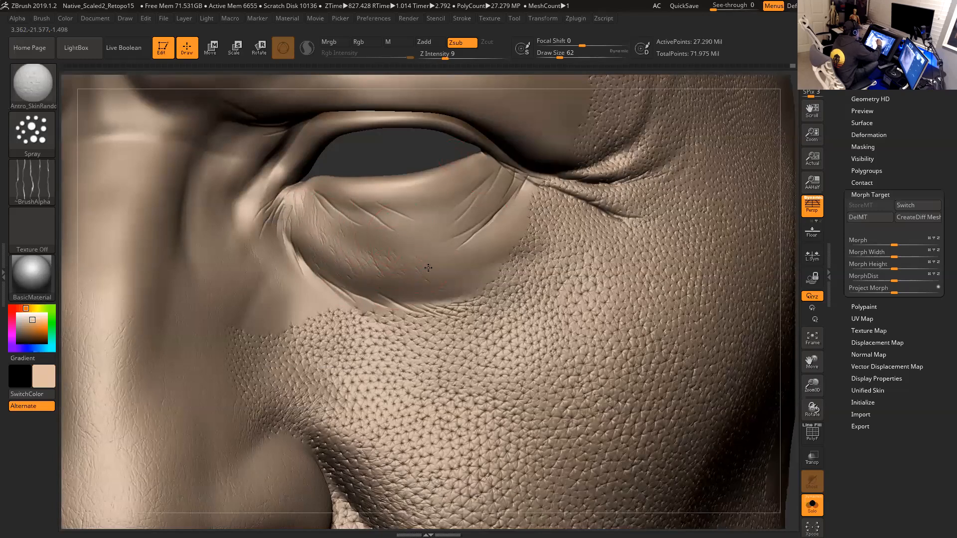
# - Spray skin texture across the smooth lower eyelid area
pyautogui.moveTo(431, 197); pyautogui.dragTo(462, 229)
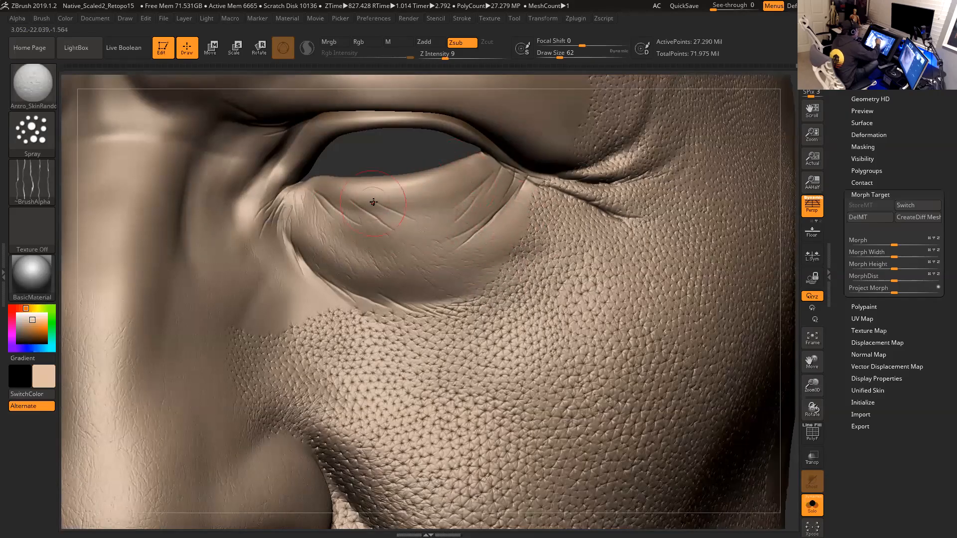
pyautogui.moveTo(506, 227)
pyautogui.mouseDown()
pyautogui.moveTo(514, 192)
pyautogui.moveTo(522, 192)
pyautogui.mouseUp()
pyautogui.moveTo(497, 241)
pyautogui.mouseDown()
pyautogui.moveTo(505, 185)
pyautogui.moveTo(522, 196)
pyautogui.moveTo(456, 222)
pyautogui.mouseUp()
pyautogui.moveTo(417, 270)
pyautogui.mouseDown()
pyautogui.moveTo(452, 240)
pyautogui.moveTo(435, 247)
pyautogui.moveTo(420, 230)
pyautogui.moveTo(358, 257)
pyautogui.moveTo(405, 222)
pyautogui.moveTo(433, 272)
pyautogui.moveTo(479, 274)
pyautogui.moveTo(424, 303)
pyautogui.moveTo(524, 190)
pyautogui.moveTo(506, 225)
pyautogui.moveTo(518, 159)
pyautogui.moveTo(483, 220)
pyautogui.moveTo(511, 183)
pyautogui.moveTo(504, 199)
pyautogui.mouseUp()
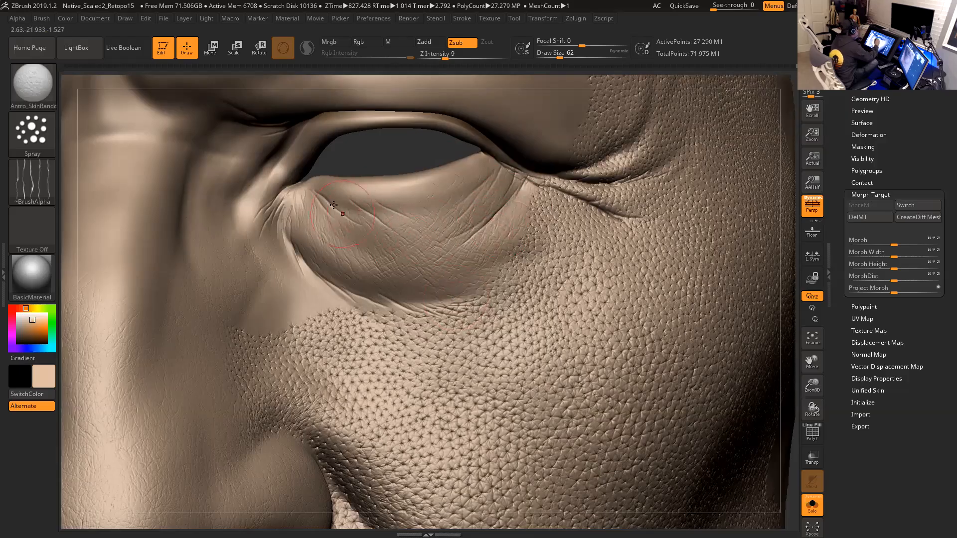
pyautogui.moveTo(343, 201); pyautogui.dragTo(347, 207)
pyautogui.moveTo(439, 201)
pyautogui.mouseDown()
pyautogui.moveTo(395, 204)
pyautogui.moveTo(460, 196)
pyautogui.moveTo(461, 188)
pyautogui.mouseUp()
# - Reduce the draw size to 49 and spray skin texture near the inner eye corner
pyautogui.press('space')
pyautogui.click(270, 206)
pyautogui.moveTo(269, 205)
pyautogui.mouseDown()
pyautogui.moveTo(287, 202)
pyautogui.moveTo(252, 219)
pyautogui.mouseUp()
pyautogui.moveTo(275, 188); pyautogui.dragTo(261, 196)
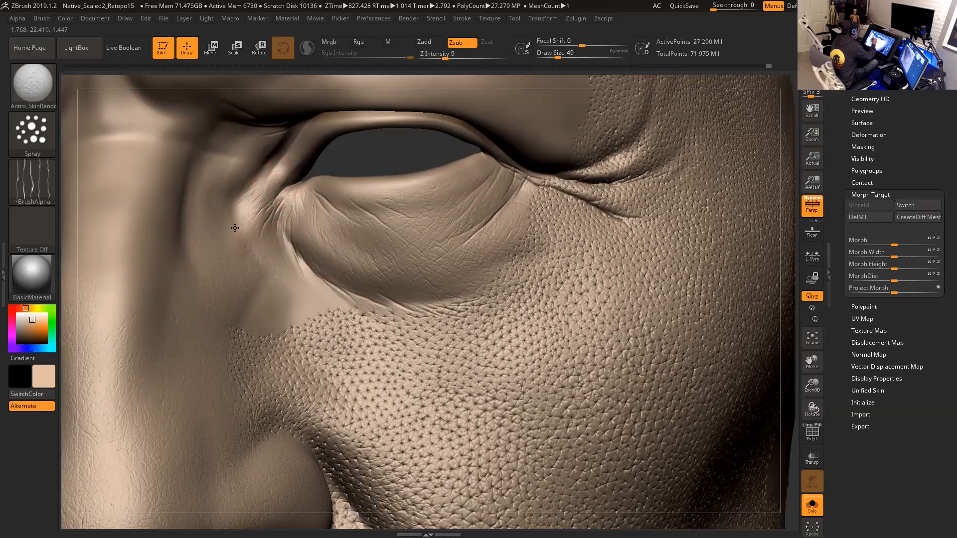
# - Spray skin texture over the upper eyelid fold and the eyelid near the eye corner
pyautogui.moveTo(380, 142); pyautogui.dragTo(335, 142)
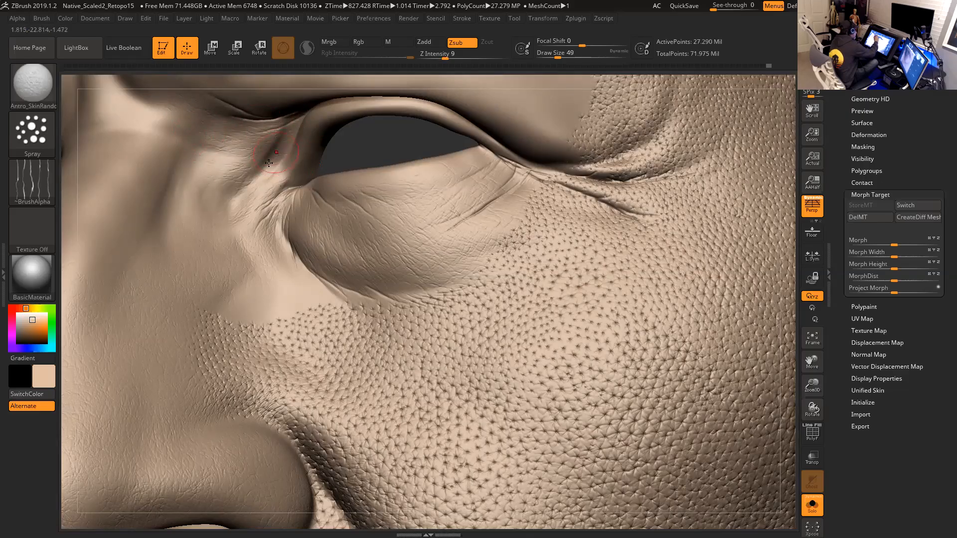
pyautogui.moveTo(390, 145); pyautogui.dragTo(435, 154)
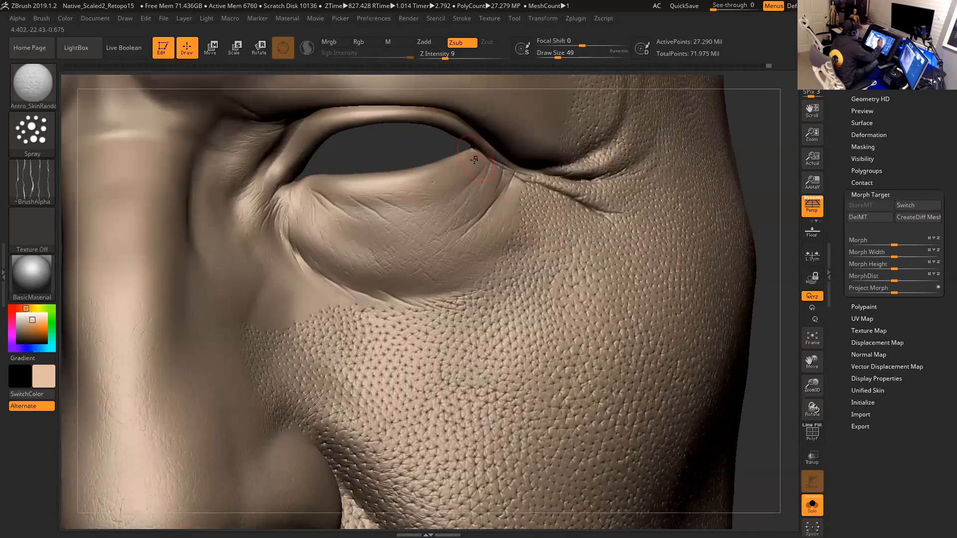
pyautogui.moveTo(760, 201); pyautogui.dragTo(775, 249)
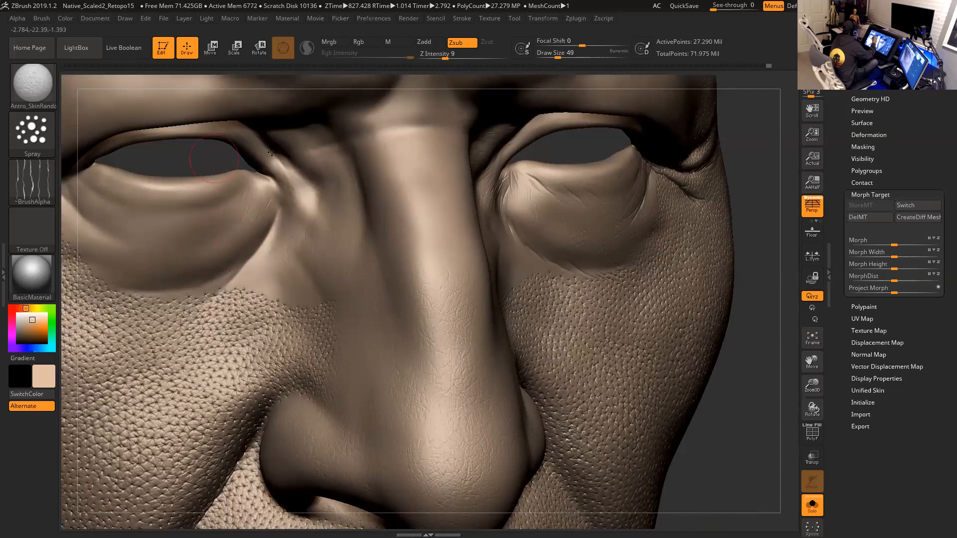
# - Spray skin texture across the lower eyelids and around the inner corners of both eyes
pyautogui.keyDown('alt'); pyautogui.moveTo(207, 234); pyautogui.dragTo(291, 219, button='right'); pyautogui.keyUp('alt')
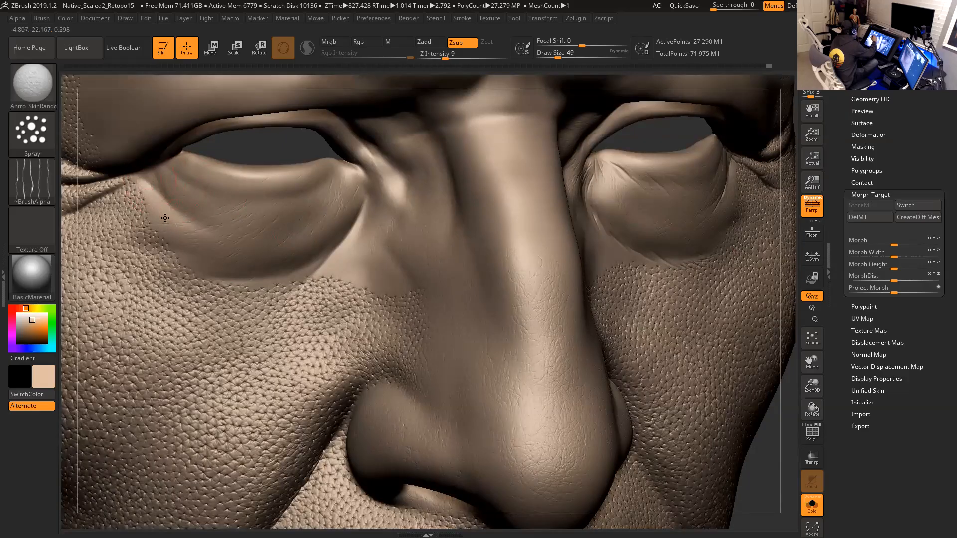
pyautogui.moveTo(154, 175); pyautogui.dragTo(204, 260)
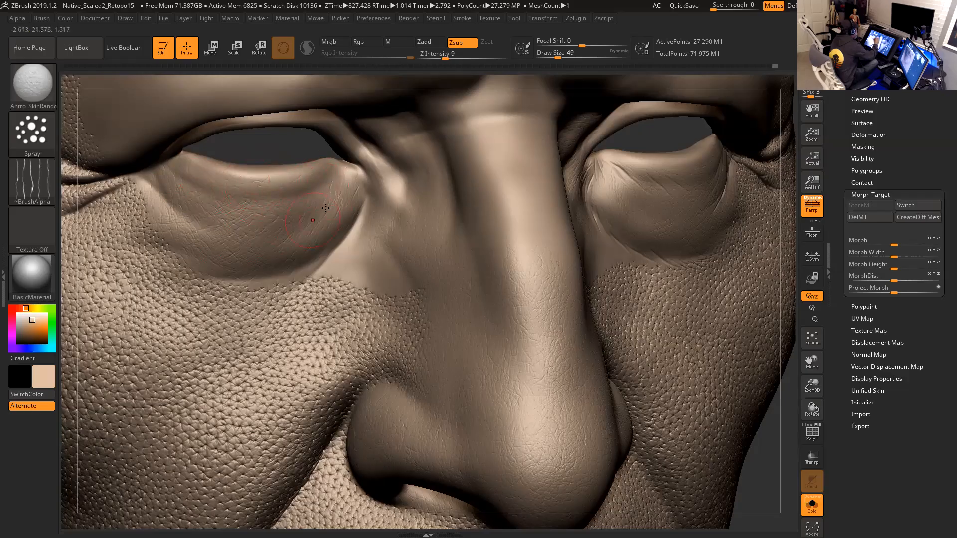
pyautogui.keyDown('alt'); pyautogui.moveTo(322, 205); pyautogui.dragTo(363, 298, button='right'); pyautogui.keyUp('alt')
pyautogui.moveTo(333, 252); pyautogui.dragTo(330, 214, button='right')
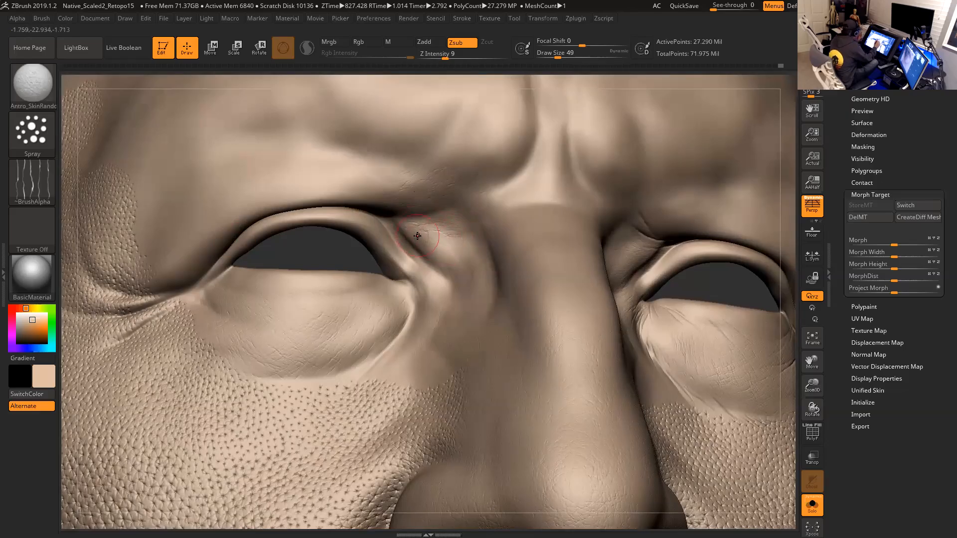
pyautogui.moveTo(668, 267); pyautogui.dragTo(591, 259, button='right')
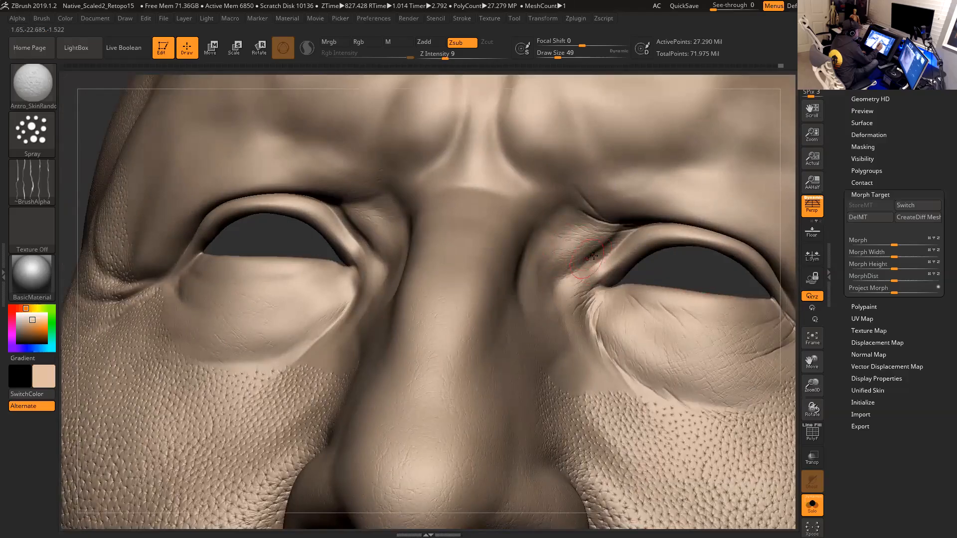
pyautogui.moveTo(673, 264)
pyautogui.mouseDown(button='right')
pyautogui.moveTo(670, 276)
pyautogui.moveTo(648, 274)
pyautogui.mouseUp(button='right')
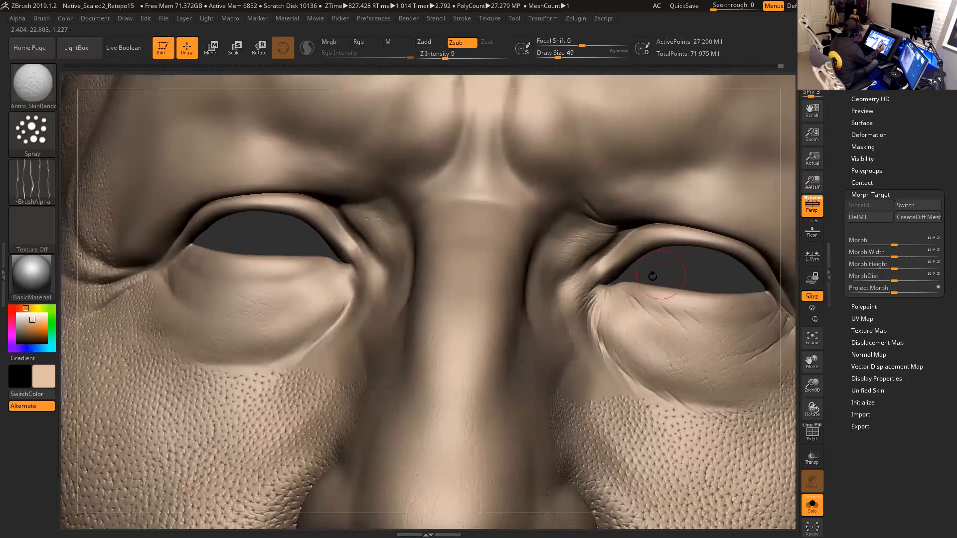
# - Switch to the Antro_Carve03 brush and carve a crease along the inner upper eyelid
pyautogui.press('b')
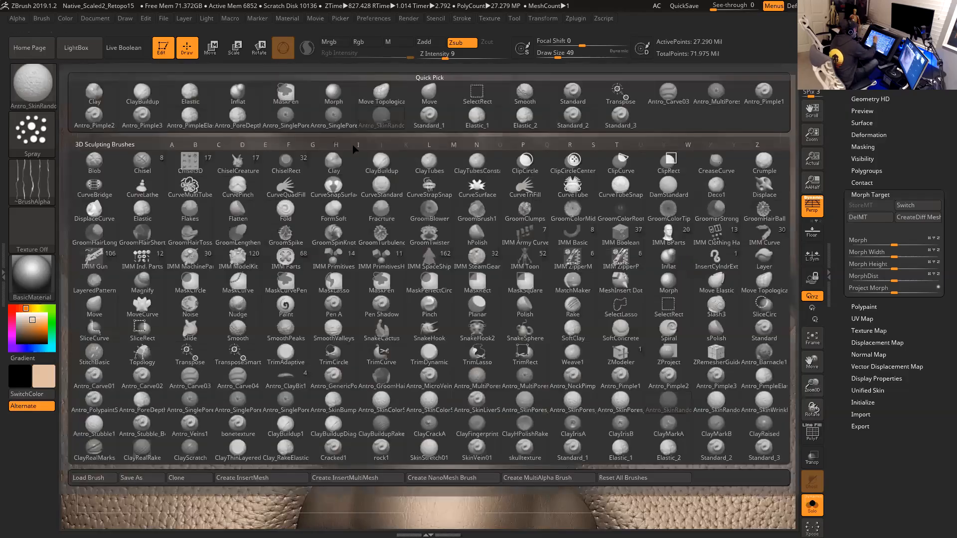
pyautogui.click(668, 91)
pyautogui.moveTo(662, 289)
pyautogui.mouseDown(button='right')
pyautogui.moveTo(609, 234)
pyautogui.moveTo(658, 246)
pyautogui.moveTo(528, 160)
pyautogui.mouseUp(button='right')
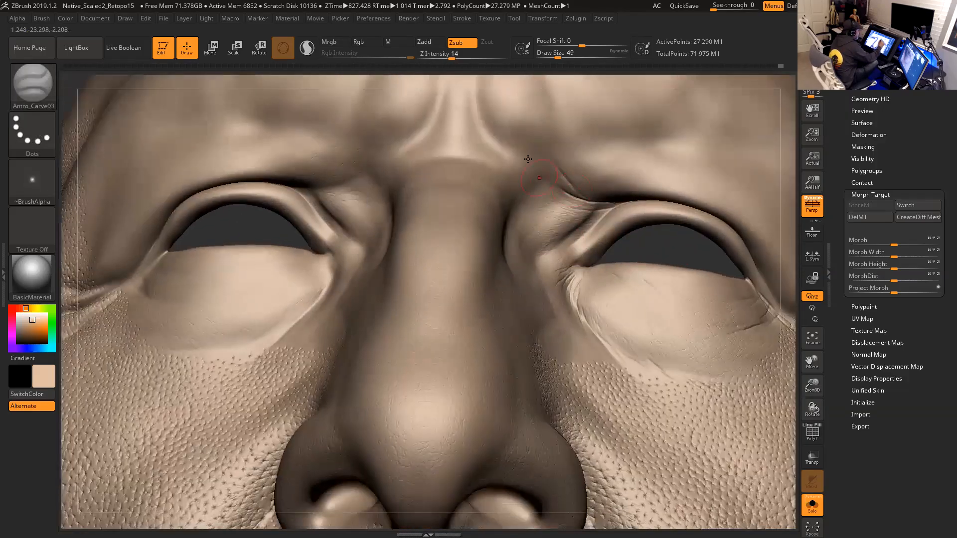
pyautogui.moveTo(645, 235); pyautogui.dragTo(581, 221, button='right')
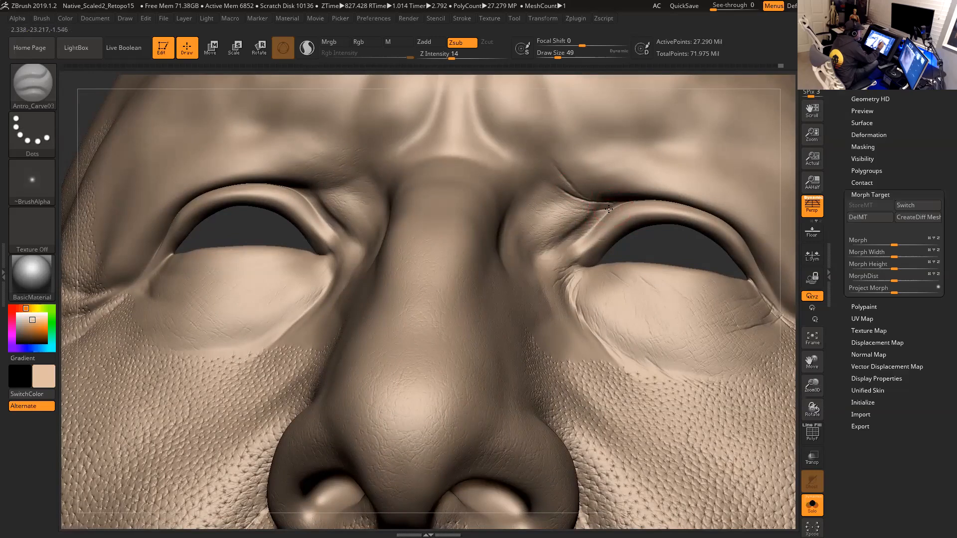
# - Set the draw size to 29 and Z Intensity to 17, and carve a fine crease on the lower eyelid
pyautogui.press('ctrl')
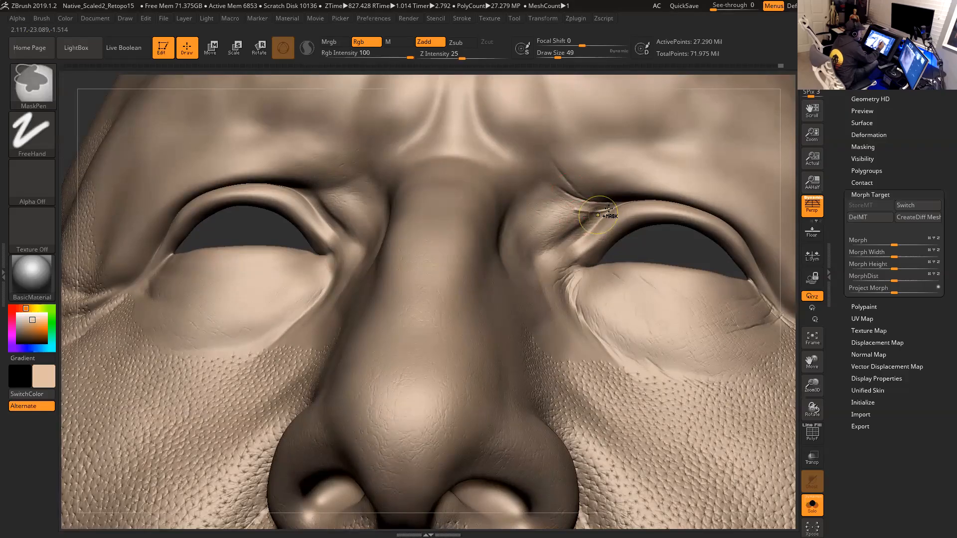
pyautogui.press('space')
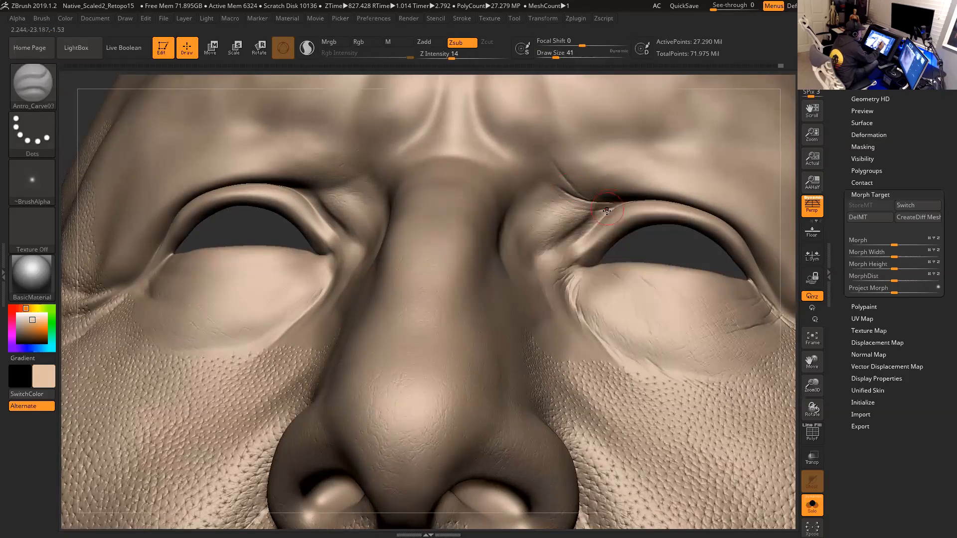
pyautogui.press('u')
pyautogui.press('space')
pyautogui.moveTo(601, 210)
pyautogui.mouseDown()
pyautogui.moveTo(539, 211)
pyautogui.moveTo(534, 201)
pyautogui.moveTo(601, 207)
pyautogui.mouseUp()
pyautogui.moveTo(659, 251)
pyautogui.mouseDown()
pyautogui.moveTo(671, 242)
pyautogui.moveTo(607, 235)
pyautogui.moveTo(621, 240)
pyautogui.mouseUp()
pyautogui.press('space')
pyautogui.click(589, 280)
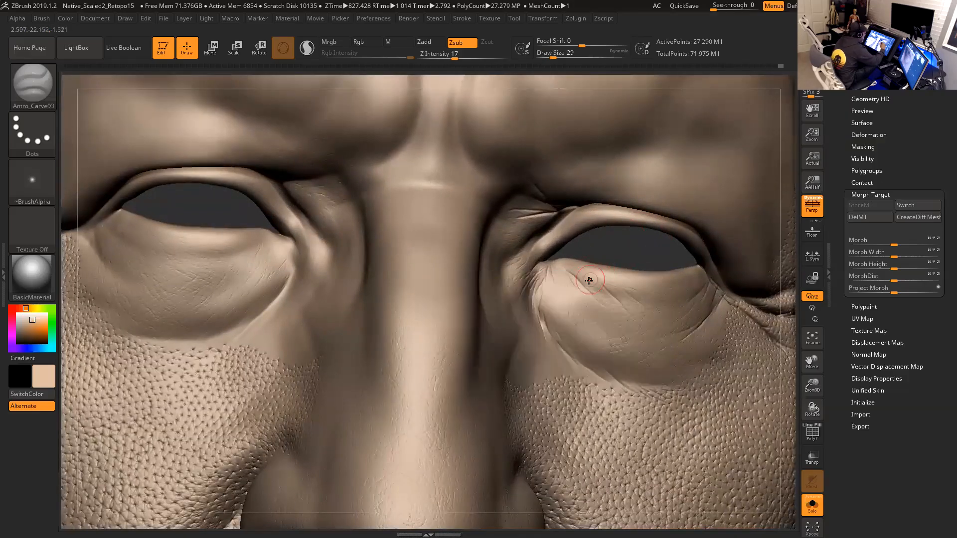
pyautogui.keyDown('alt'); pyautogui.moveTo(630, 250); pyautogui.dragTo(598, 223); pyautogui.keyUp('alt')
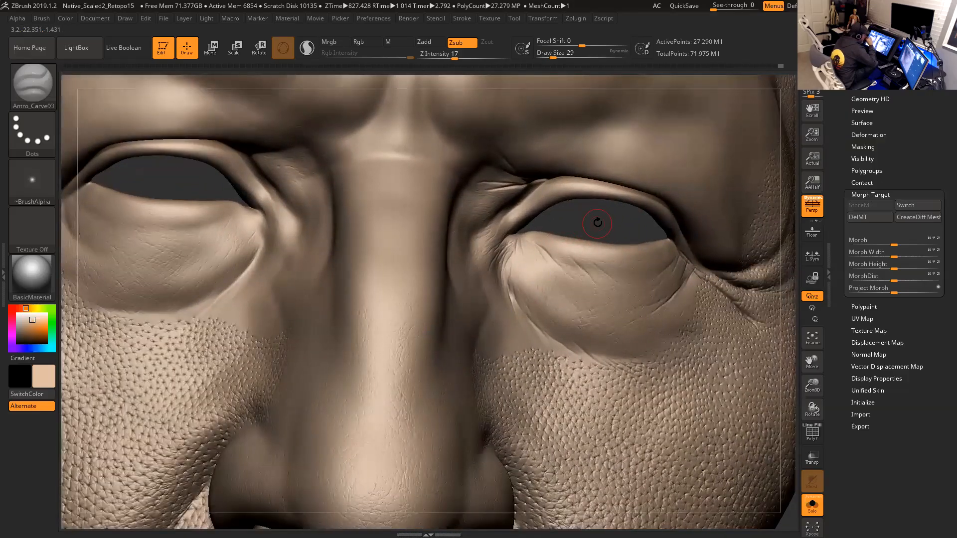
# - Reduce the draw size to 25 and carve several fine wrinkles across the inner lower eyelid
pyautogui.press('space')
pyautogui.click(580, 272)
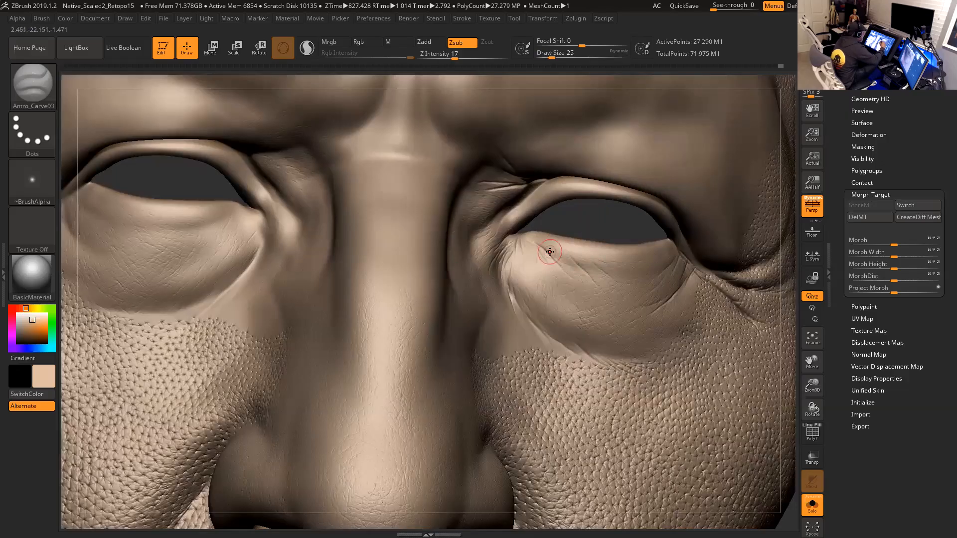
pyautogui.moveTo(543, 250); pyautogui.dragTo(596, 304)
pyautogui.moveTo(540, 253); pyautogui.dragTo(544, 271)
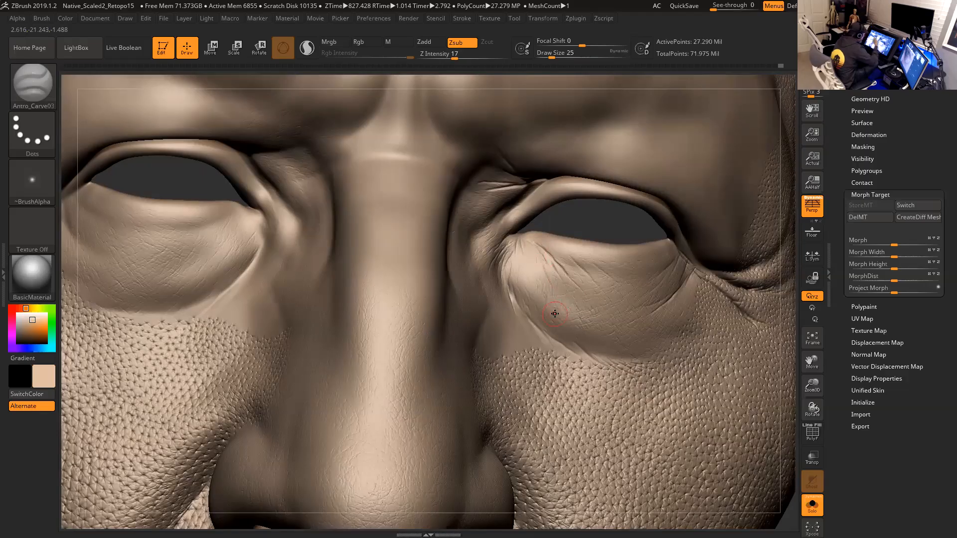
pyautogui.moveTo(530, 244)
pyautogui.mouseDown()
pyautogui.moveTo(540, 258)
pyautogui.moveTo(506, 283)
pyautogui.moveTo(524, 318)
pyautogui.mouseUp()
pyautogui.moveTo(522, 279); pyautogui.dragTo(529, 310)
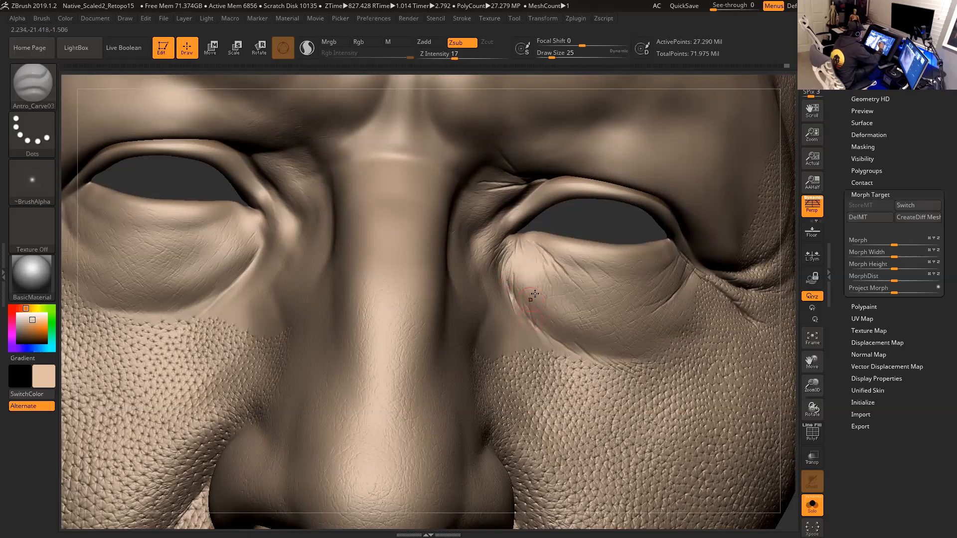
pyautogui.moveTo(593, 226); pyautogui.dragTo(573, 233)
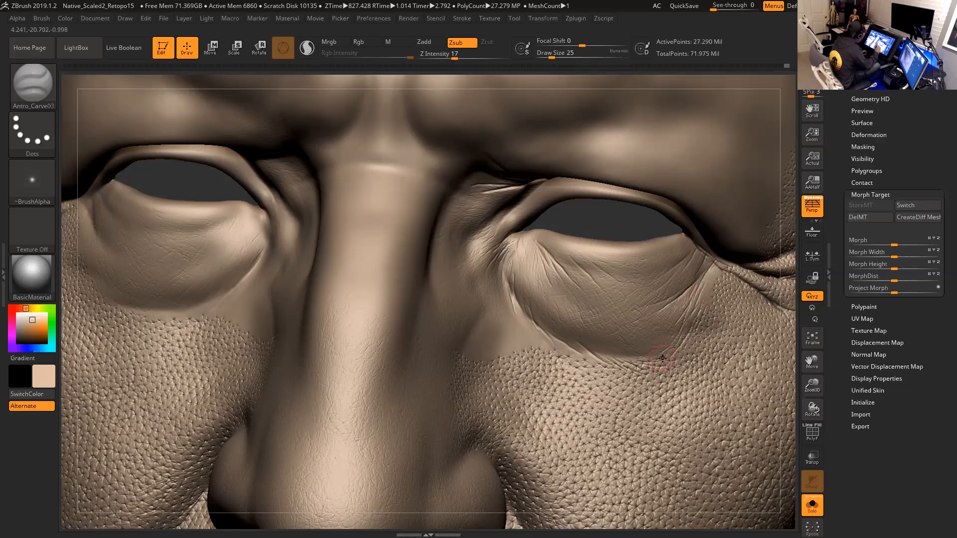
# - Step the mesh down three subdivision levels
pyautogui.press('shift')
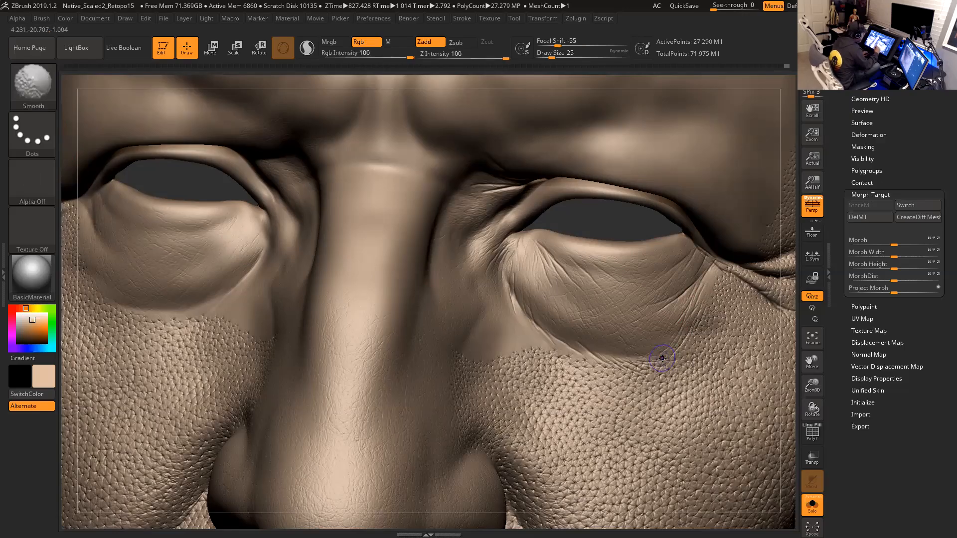
pyautogui.hotkey('shift', 'd')
pyautogui.hotkey('shift', 'd')
pyautogui.hotkey('shift', 'd')
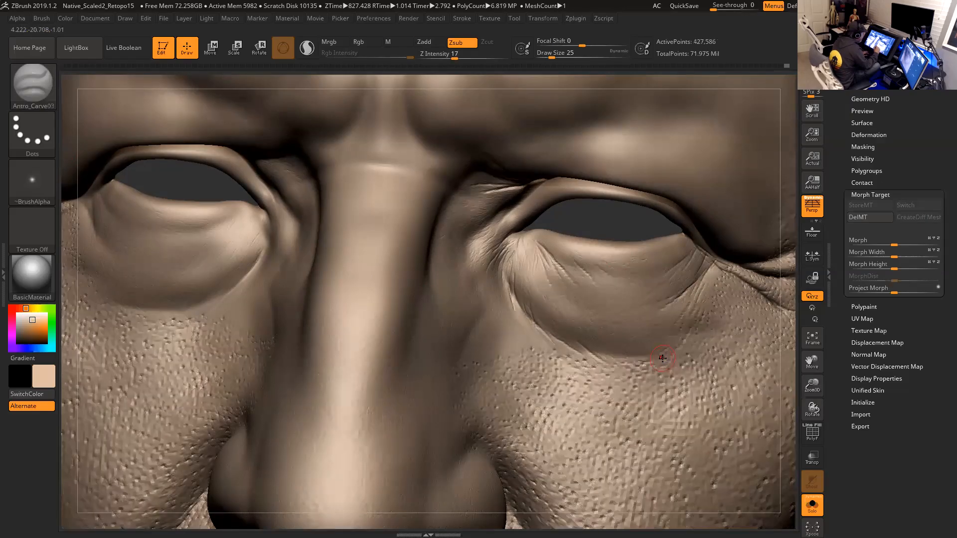
# - Switch to the ClayBuildup brush and open the alpha selection
pyautogui.click(32, 85)
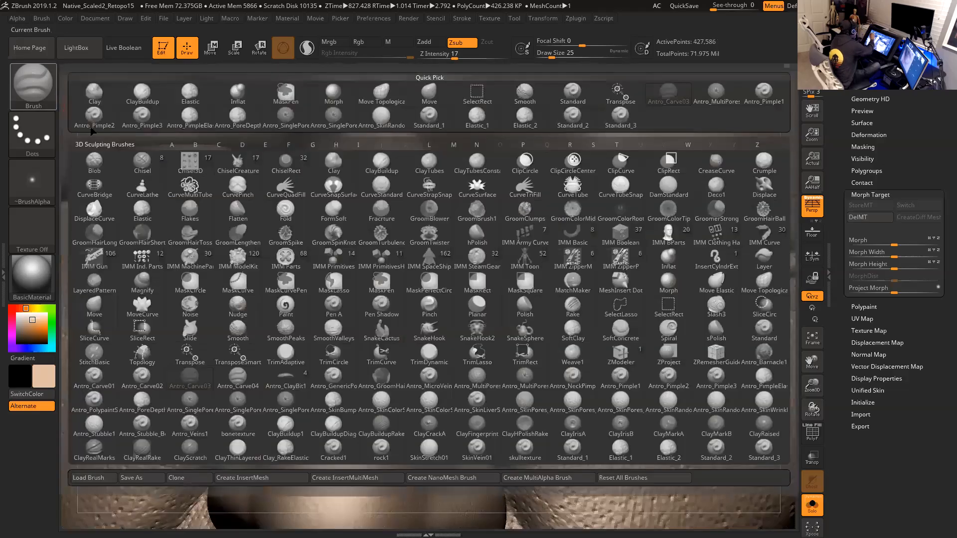
pyautogui.click(148, 100)
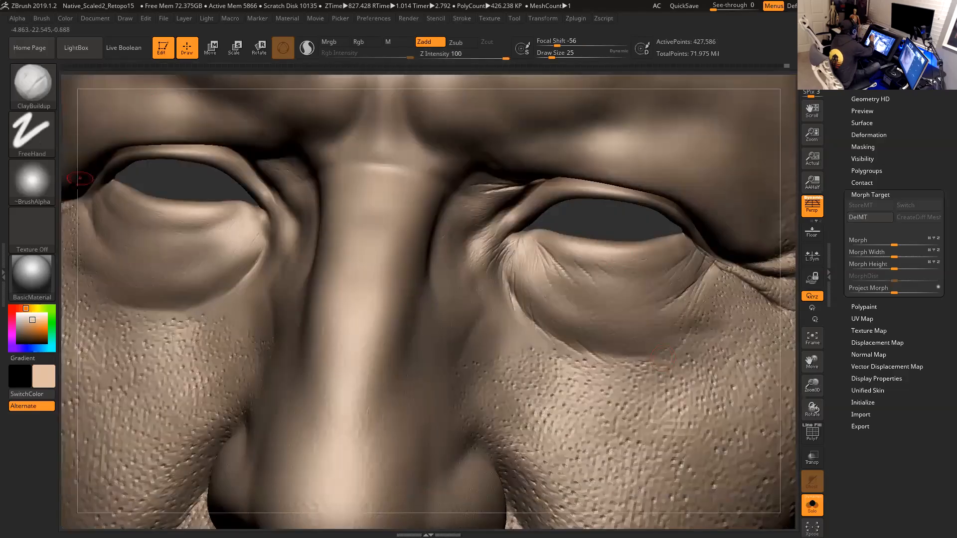
pyautogui.click(45, 189)
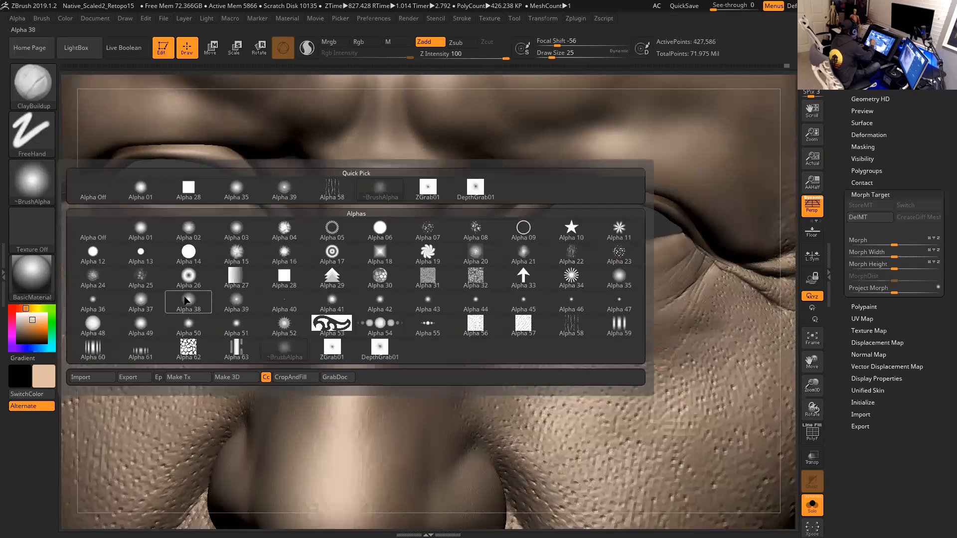
pyautogui.press('space')
pyautogui.moveTo(663, 281)
pyautogui.mouseDown()
pyautogui.moveTo(698, 265)
pyautogui.moveTo(688, 276)
pyautogui.mouseUp()
pyautogui.press('space')
pyautogui.press('space')
pyautogui.press('space')
pyautogui.hotkey('ctrl', 'z')
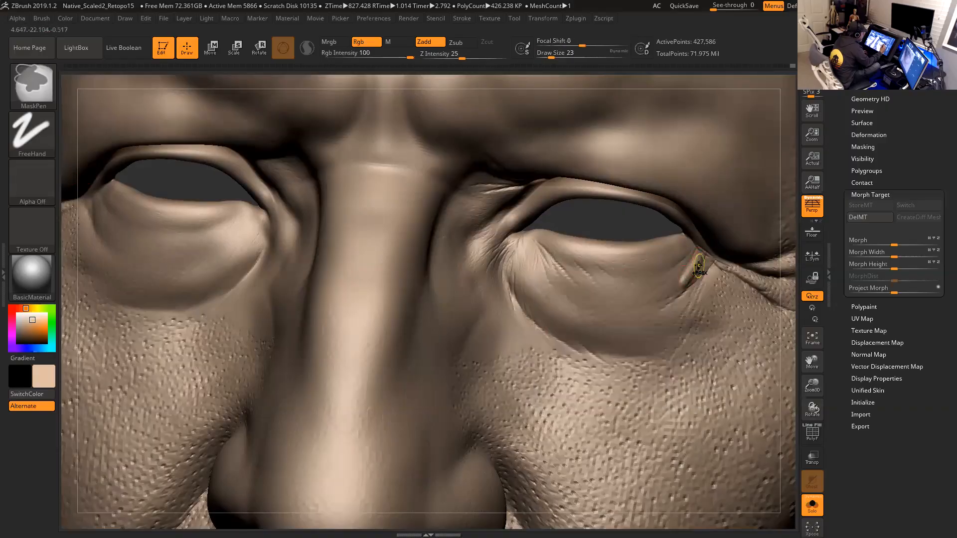
# - Lower Z Intensity to 3, set the draw size to 16 and dab a small bump below the outer eye corner
pyautogui.moveTo(462, 54); pyautogui.dragTo(442, 56)
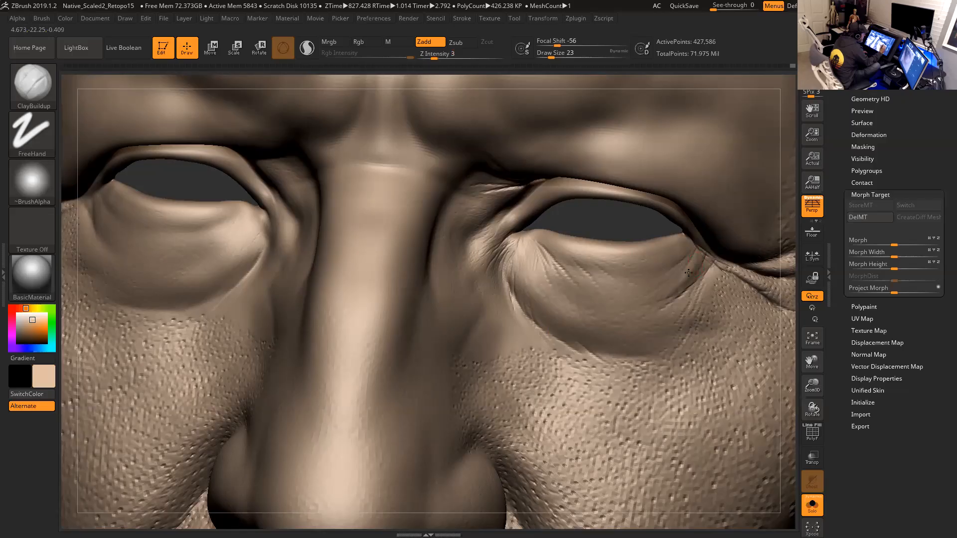
pyautogui.press('space')
pyautogui.moveTo(705, 265); pyautogui.dragTo(703, 265)
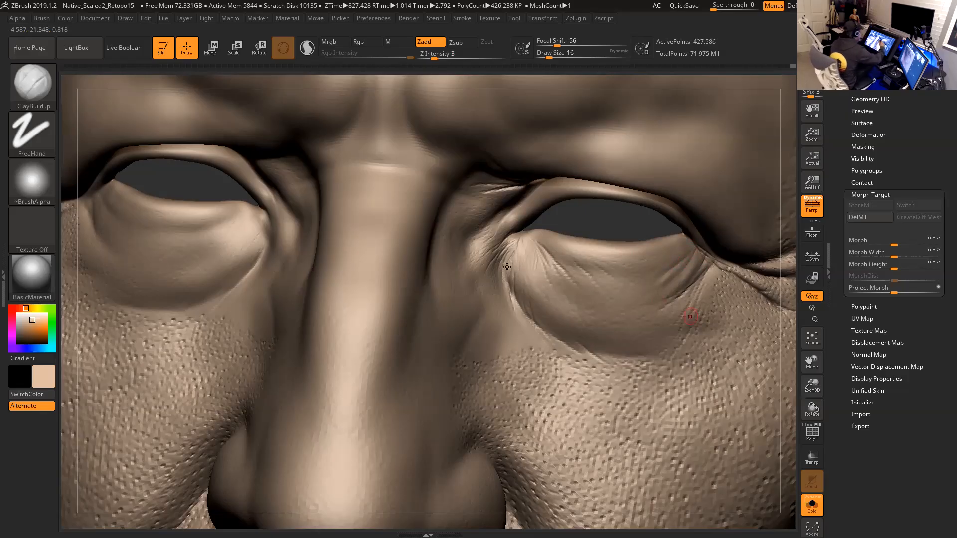
# - Set the draw size to 14 and build small bumps at the inner eye corner
pyautogui.press('space')
pyautogui.moveTo(497, 262); pyautogui.dragTo(495, 263)
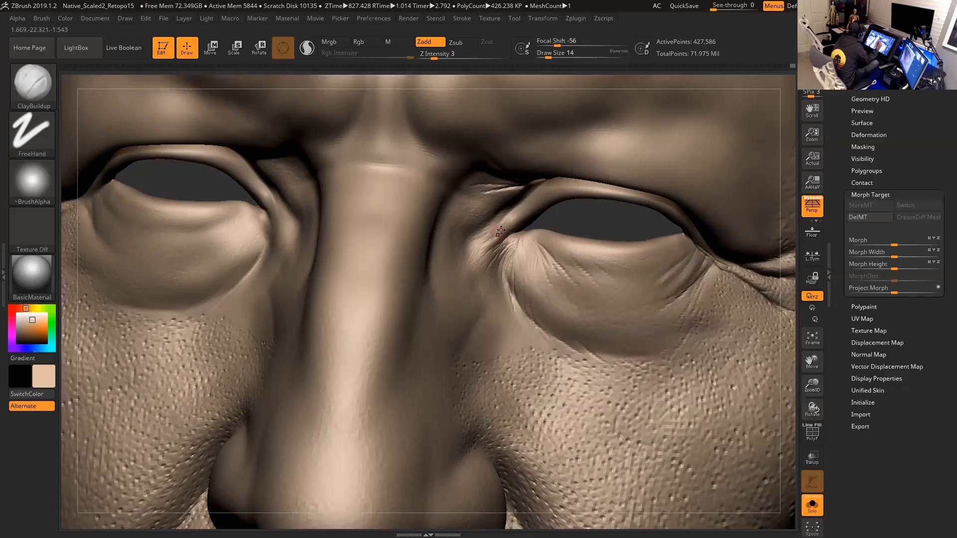
pyautogui.moveTo(474, 243); pyautogui.dragTo(498, 216)
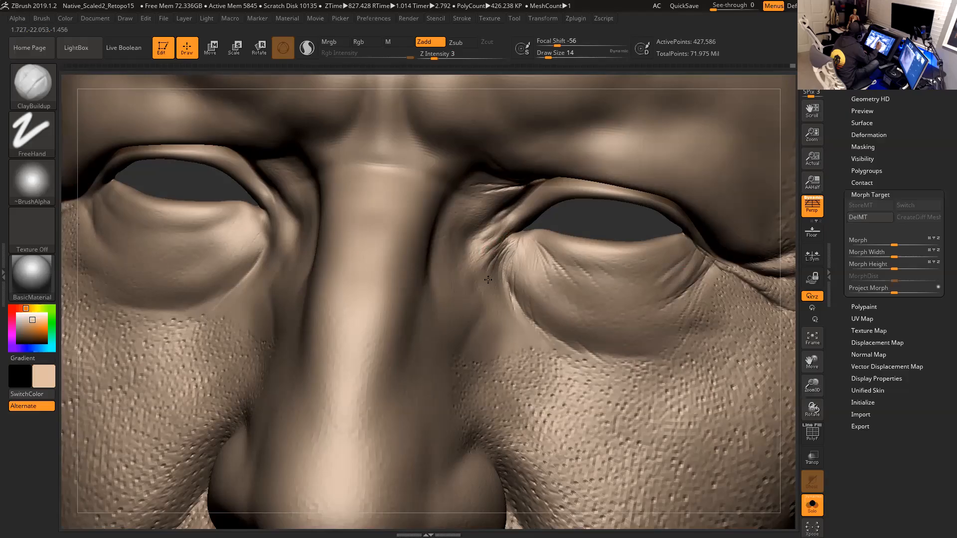
# - Set the draw size to 18 and dab a small bump on the inner lower eyelid
pyautogui.press('[')
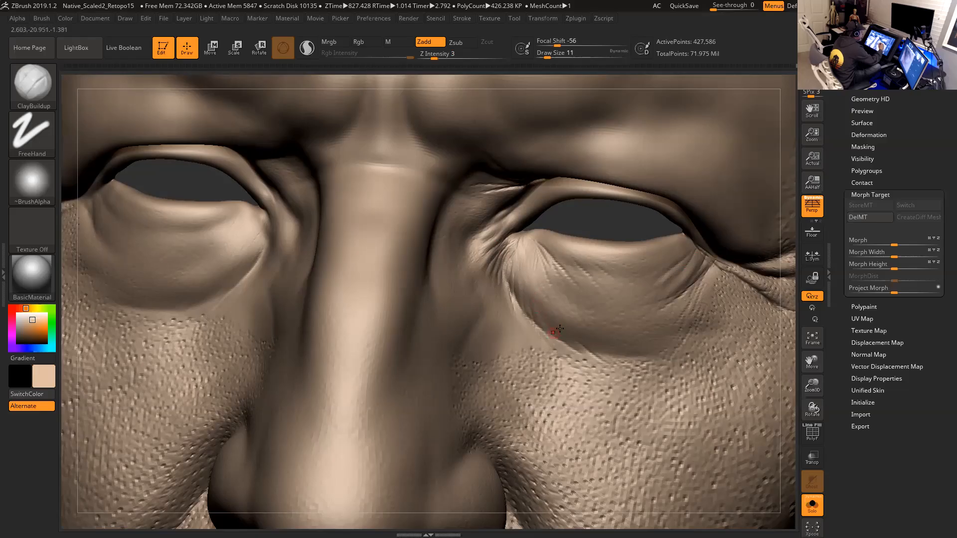
pyautogui.press('space')
pyautogui.moveTo(548, 249); pyautogui.dragTo(558, 251)
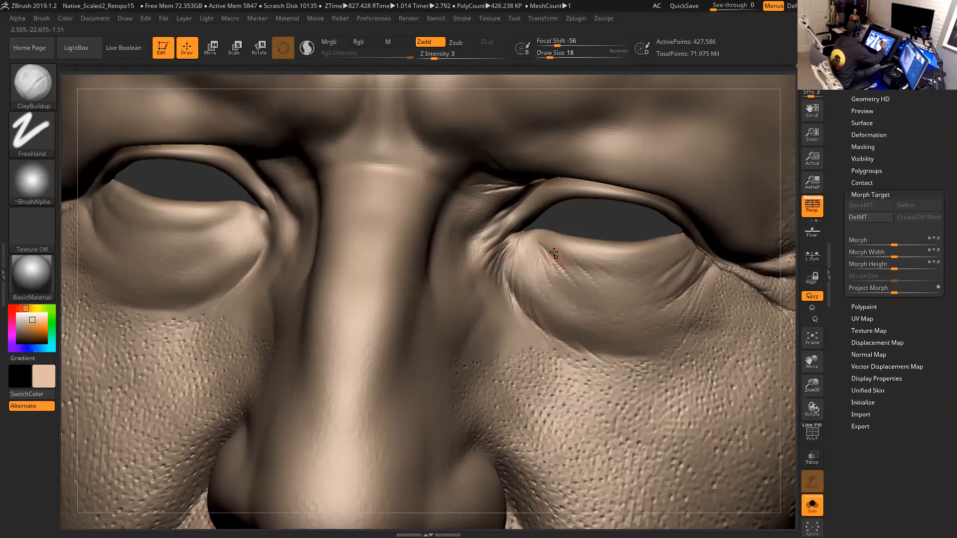
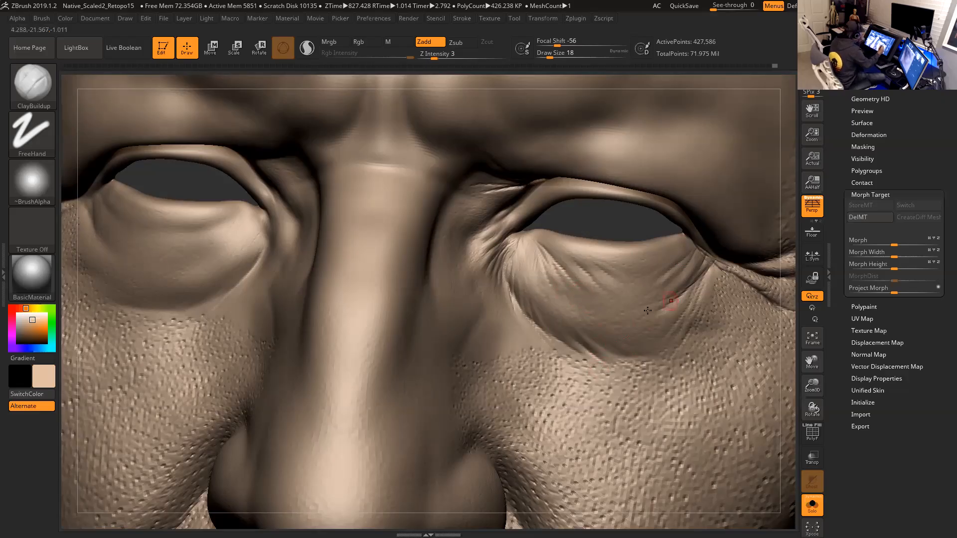
# - Smooth a small area at the edge of the cheek beside the outer eye corner
pyautogui.keyDown('alt'); pyautogui.moveTo(785, 363); pyautogui.dragTo(771, 327); pyautogui.keyUp('alt')
pyautogui.keyDown('alt'); pyautogui.moveTo(777, 386); pyautogui.dragTo(610, 302); pyautogui.keyUp('alt')
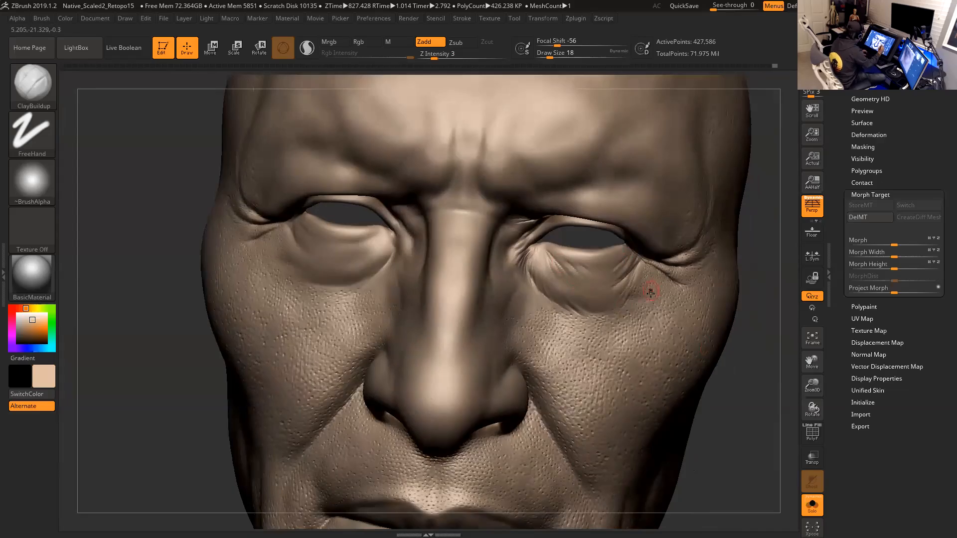
pyautogui.press('shift')
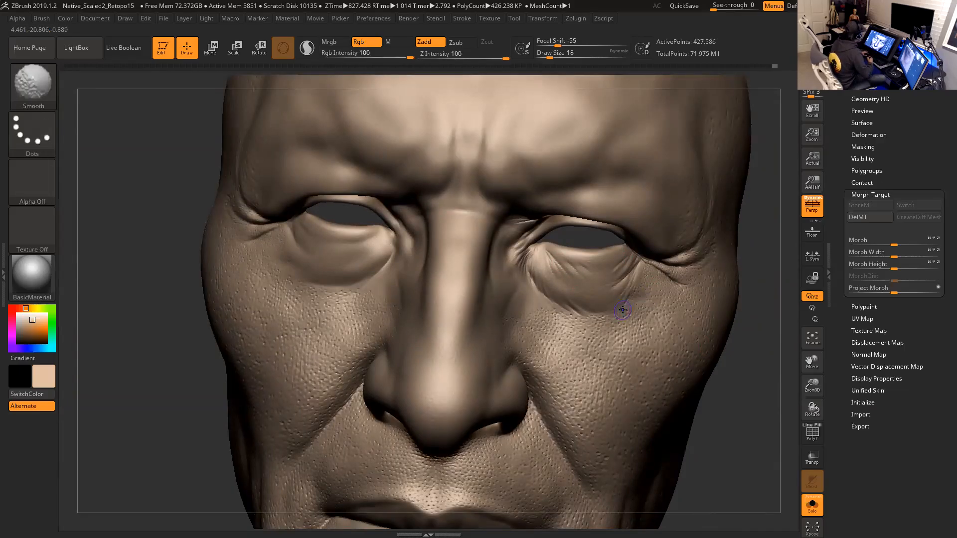
pyautogui.moveTo(757, 380)
pyautogui.mouseDown()
pyautogui.moveTo(747, 387)
pyautogui.moveTo(773, 378)
pyautogui.moveTo(763, 374)
pyautogui.mouseUp()
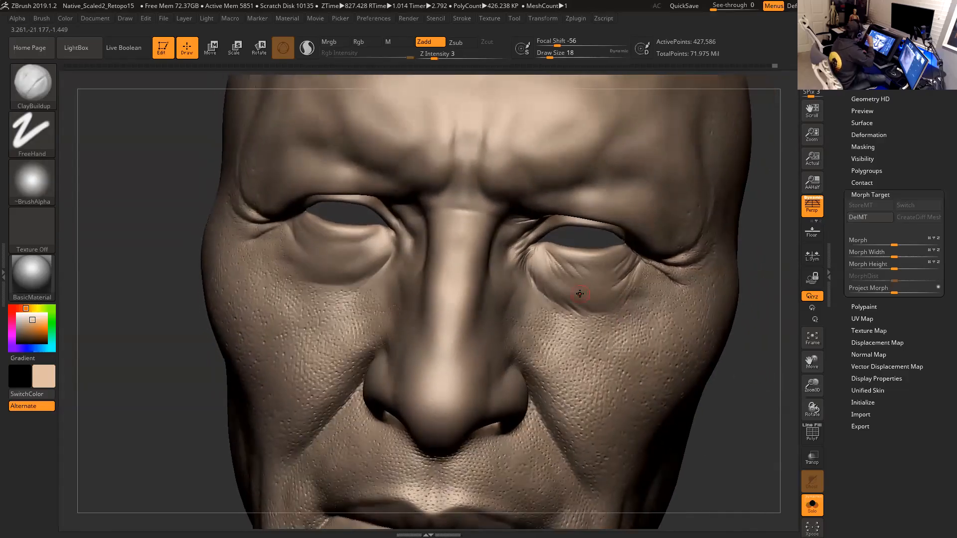
# - Switch to the Antro_Carve03 brush, setting Z Intensity to 4 and the draw size to 90
pyautogui.click(43, 95)
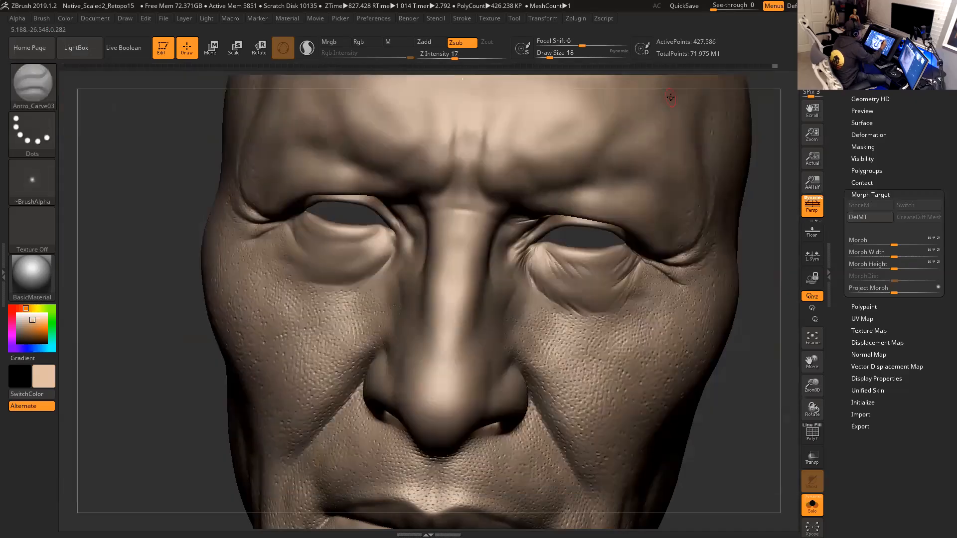
pyautogui.click(668, 98)
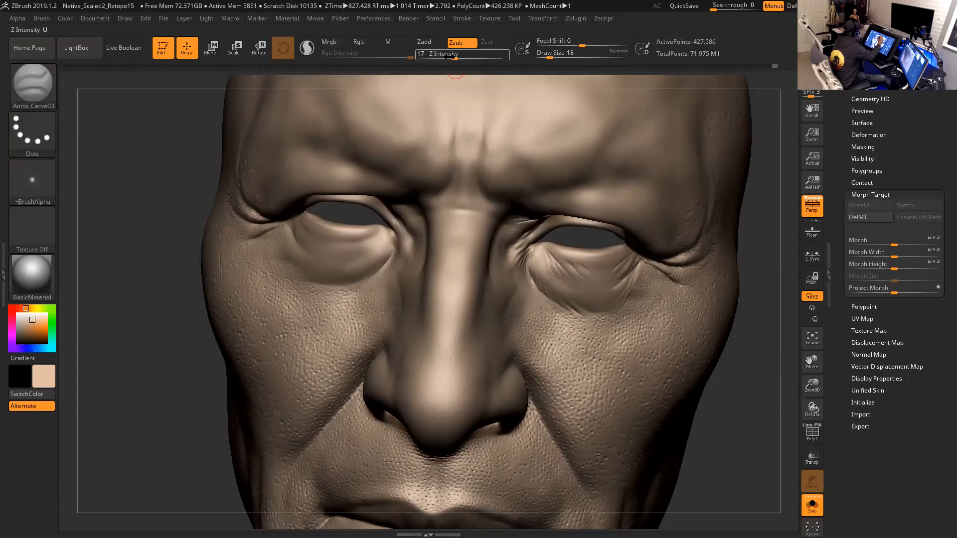
pyautogui.moveTo(447, 57); pyautogui.dragTo(438, 54)
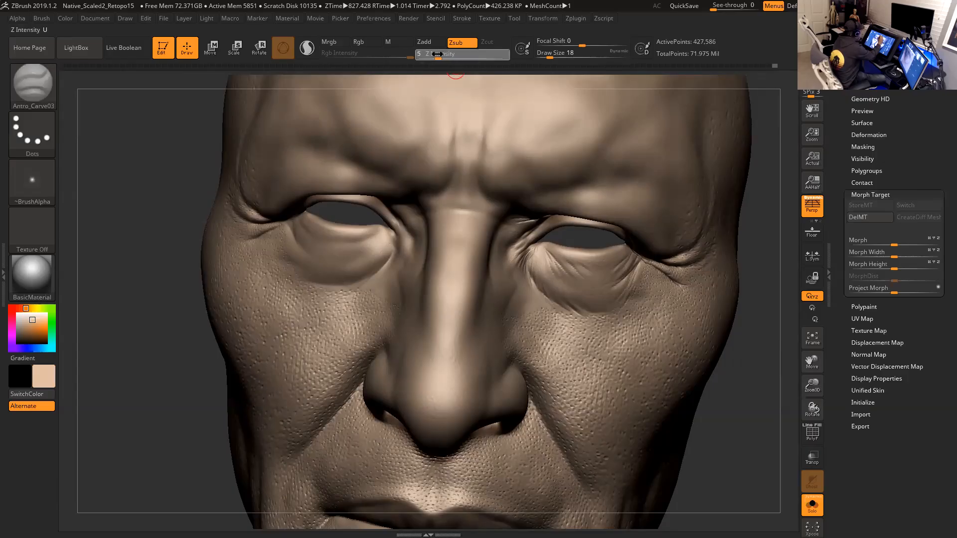
pyautogui.press('space')
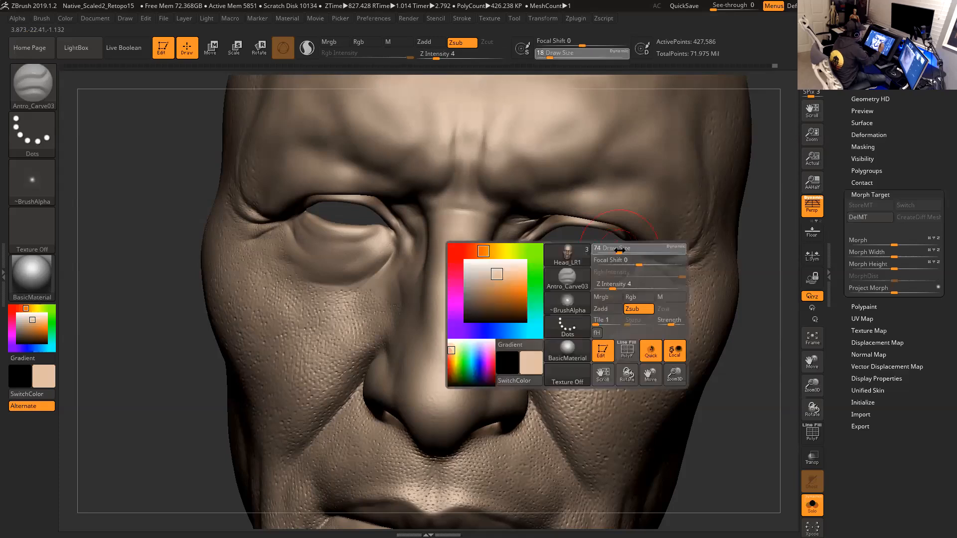
pyautogui.moveTo(622, 251); pyautogui.dragTo(621, 250)
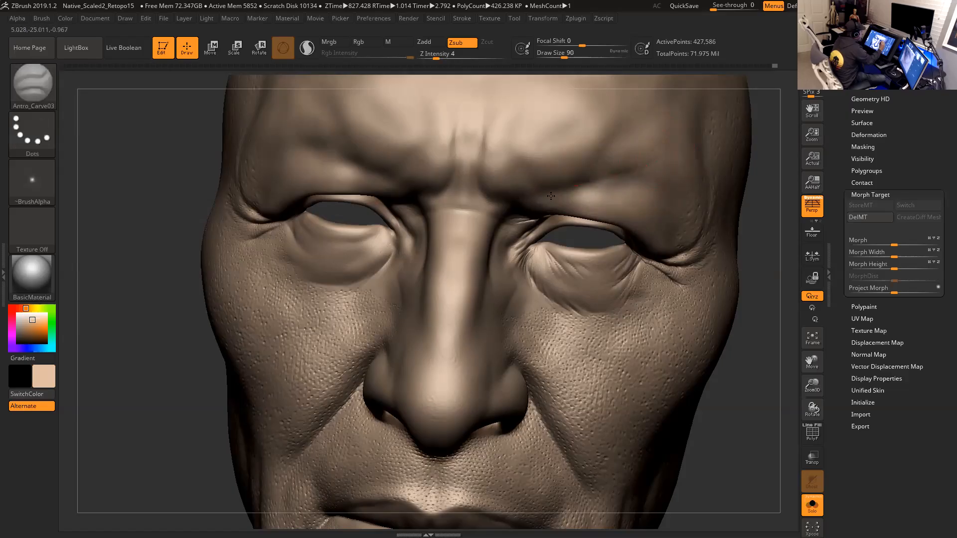
# - Set the draw size to 54 and carve a short crease at the inner corner of the eye
pyautogui.keyDown('shift'); pyautogui.moveTo(567, 274); pyautogui.dragTo(583, 269); pyautogui.keyUp('shift')
pyautogui.moveTo(747, 364); pyautogui.dragTo(752, 357)
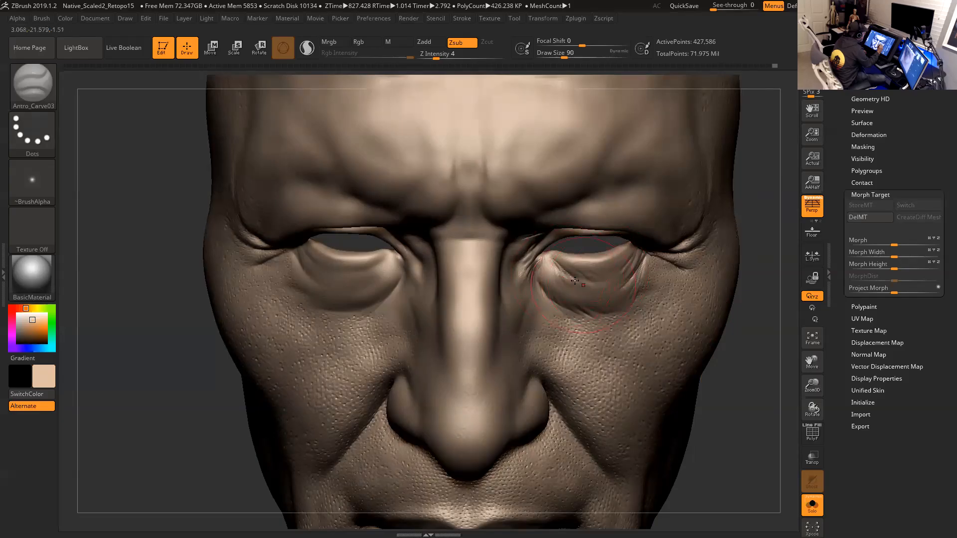
pyautogui.press('space')
pyautogui.moveTo(594, 279); pyautogui.dragTo(577, 270)
pyautogui.press('space')
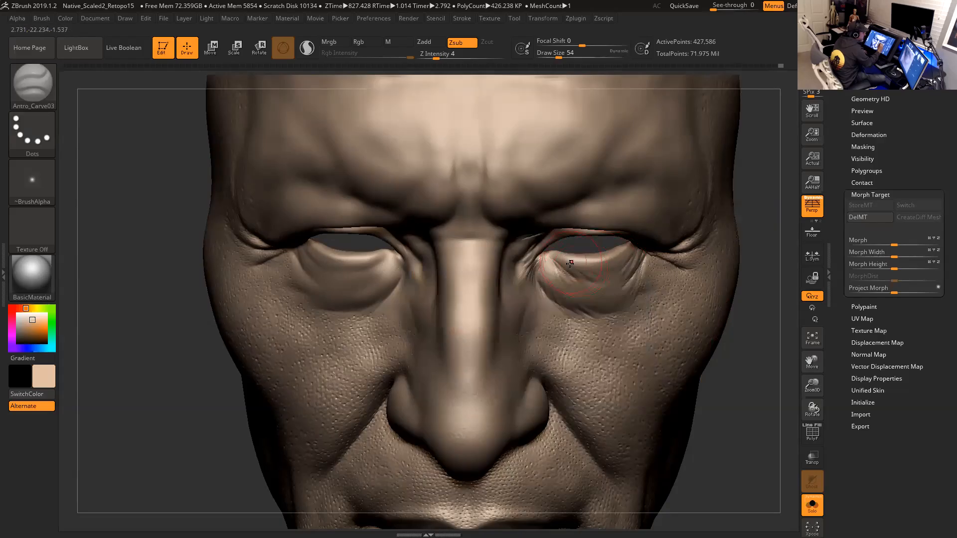
pyautogui.keyDown('alt'); pyautogui.moveTo(752, 269); pyautogui.dragTo(762, 287); pyautogui.keyUp('alt')
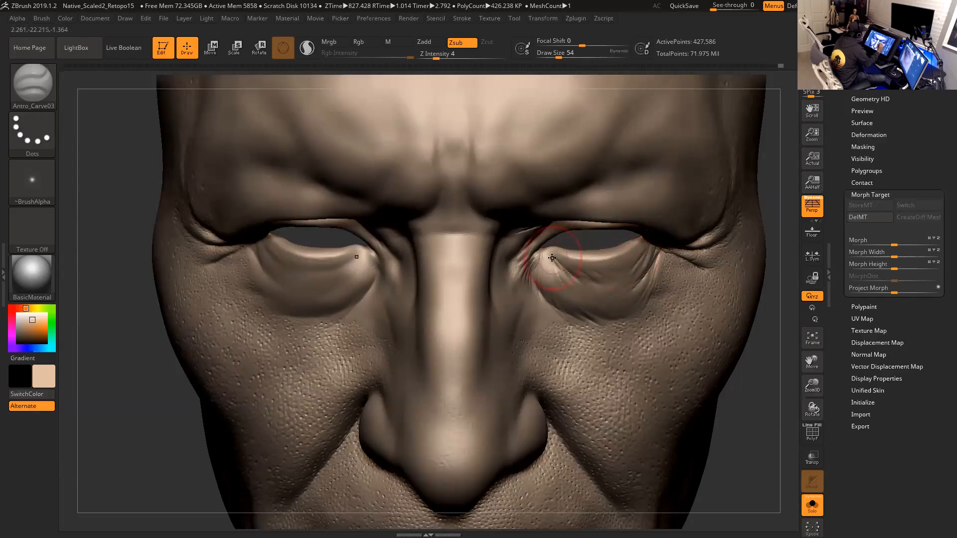
pyautogui.moveTo(554, 257); pyautogui.dragTo(564, 262)
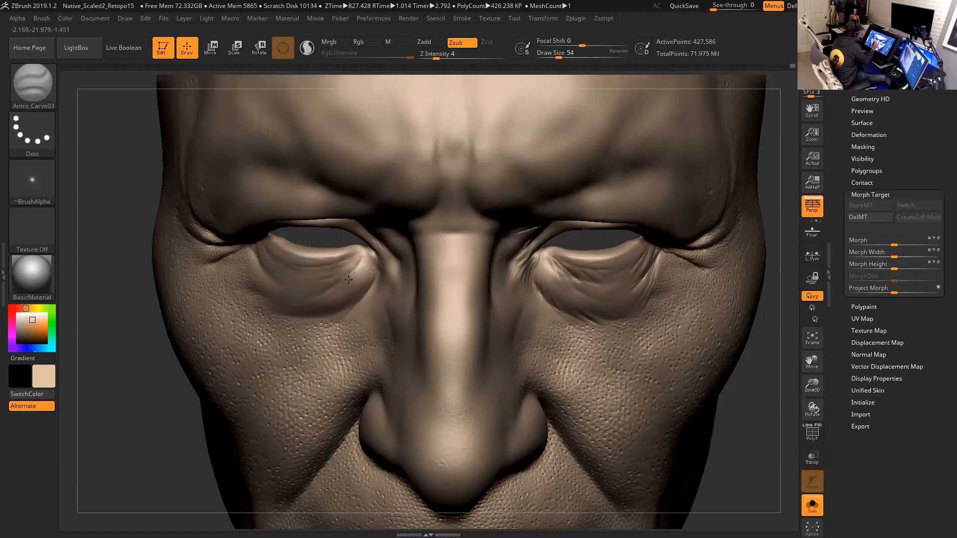
# - Raise Z Intensity to 12 and step the mesh up one subdivision level
pyautogui.moveTo(755, 401)
pyautogui.keyDown('alt'); pyautogui.mouseDown()
pyautogui.moveTo(752, 363)
pyautogui.moveTo(735, 350)
pyautogui.moveTo(737, 399)
pyautogui.moveTo(738, 392)
pyautogui.mouseUp(); pyautogui.keyUp('alt')
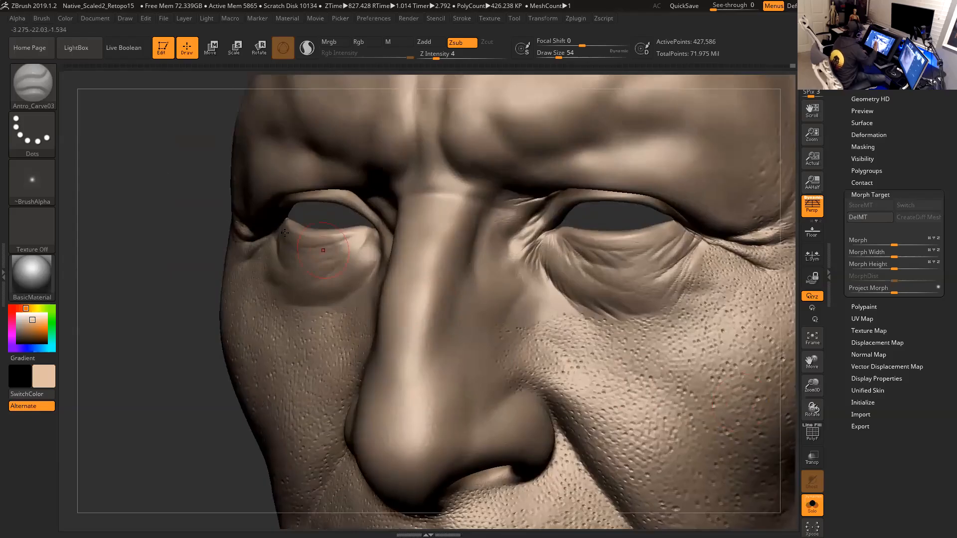
pyautogui.click(34, 86)
pyautogui.moveTo(438, 56); pyautogui.dragTo(448, 56)
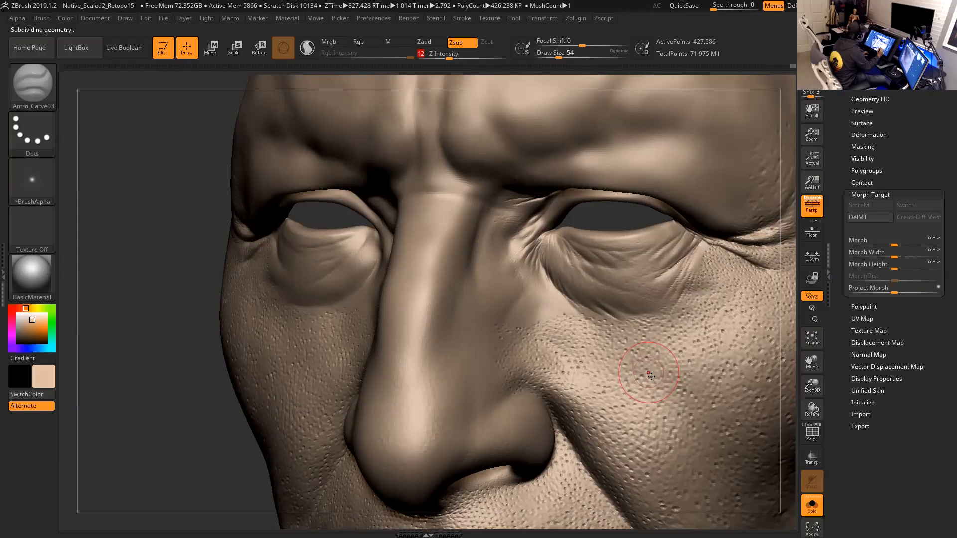
pyautogui.press('d')
# - Set the draw size to 25 and carve fine wrinkles across the inner lower eyelid
pyautogui.moveTo(782, 374)
pyautogui.mouseDown()
pyautogui.moveTo(793, 378)
pyautogui.moveTo(787, 395)
pyautogui.moveTo(788, 381)
pyautogui.moveTo(618, 370)
pyautogui.mouseUp()
pyautogui.press('space')
pyautogui.click(520, 253)
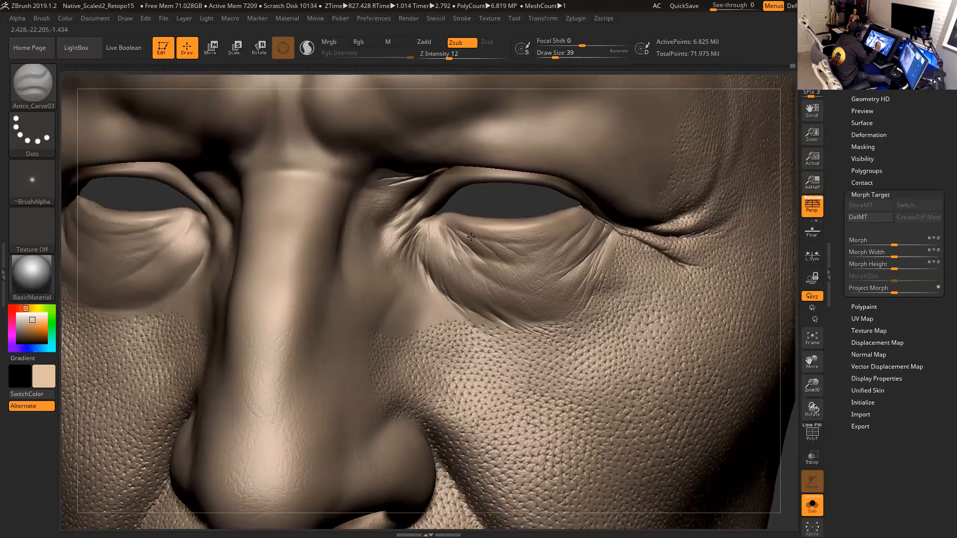
pyautogui.press('space')
pyautogui.click(481, 237)
pyautogui.moveTo(502, 246)
pyautogui.mouseDown()
pyautogui.moveTo(555, 237)
pyautogui.moveTo(529, 252)
pyautogui.moveTo(573, 225)
pyautogui.mouseUp()
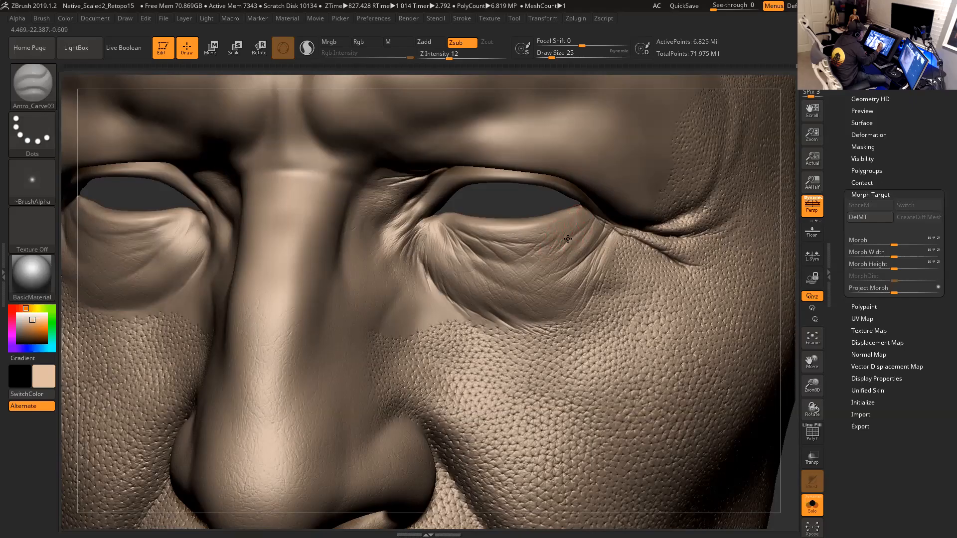
pyautogui.moveTo(564, 243); pyautogui.dragTo(584, 226)
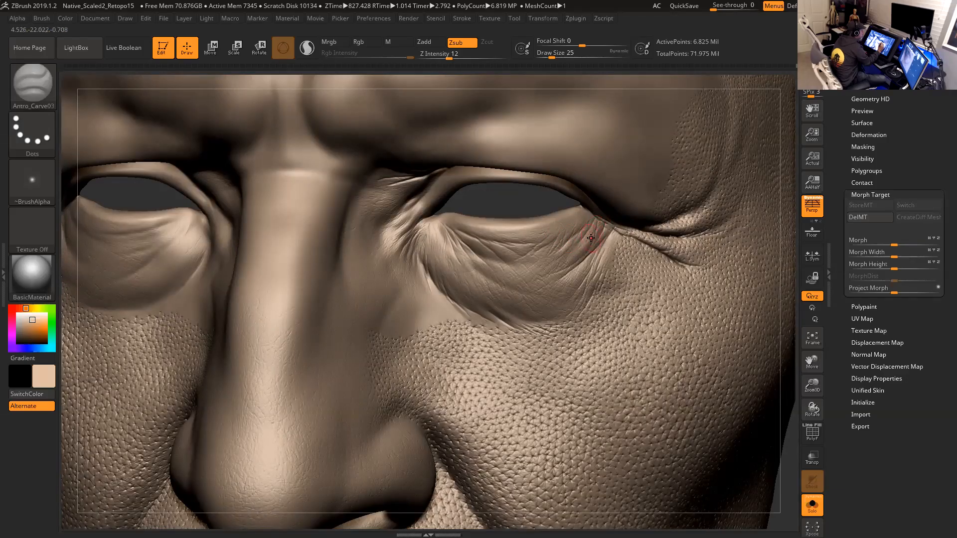
pyautogui.moveTo(603, 238); pyautogui.dragTo(584, 255)
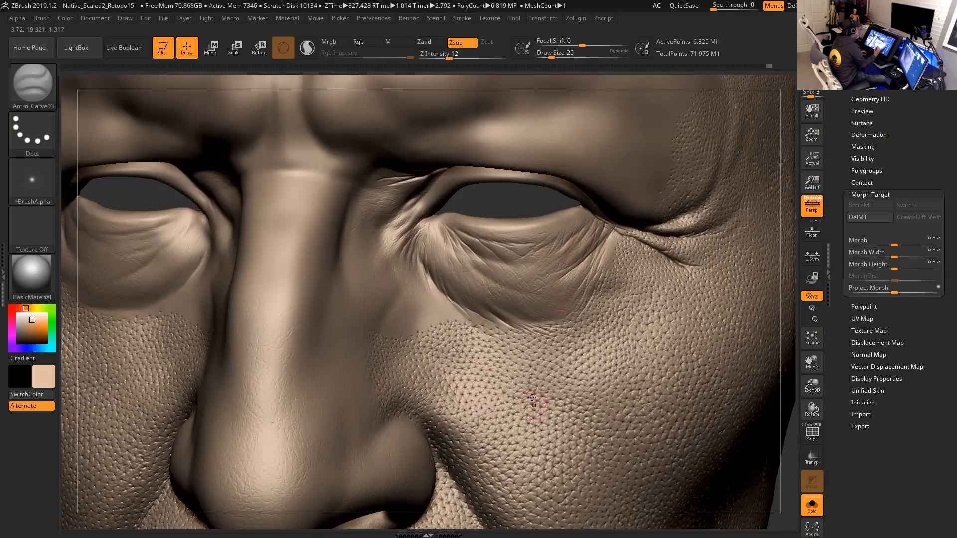
pyautogui.moveTo(446, 248)
pyautogui.mouseDown()
pyautogui.moveTo(442, 233)
pyautogui.moveTo(433, 235)
pyautogui.mouseUp()
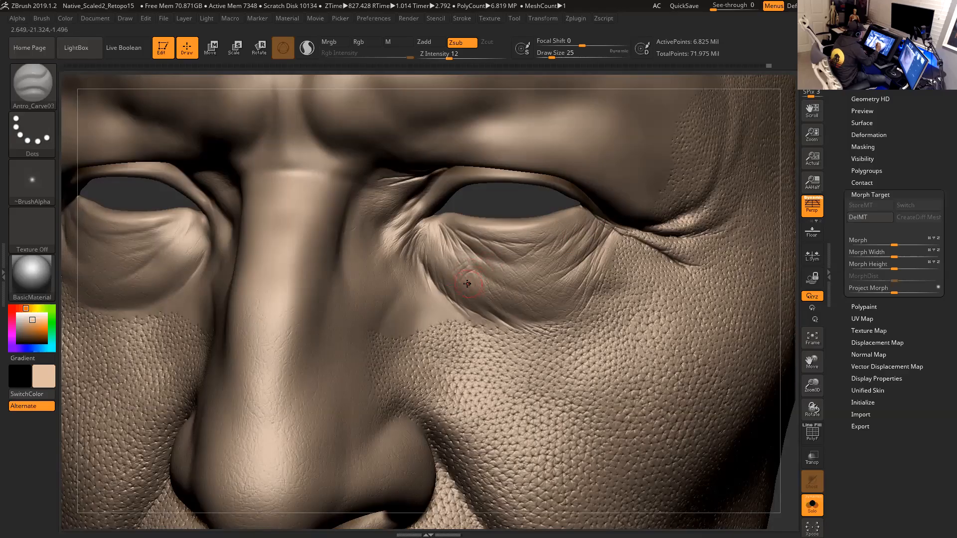
pyautogui.moveTo(466, 285); pyautogui.dragTo(464, 286)
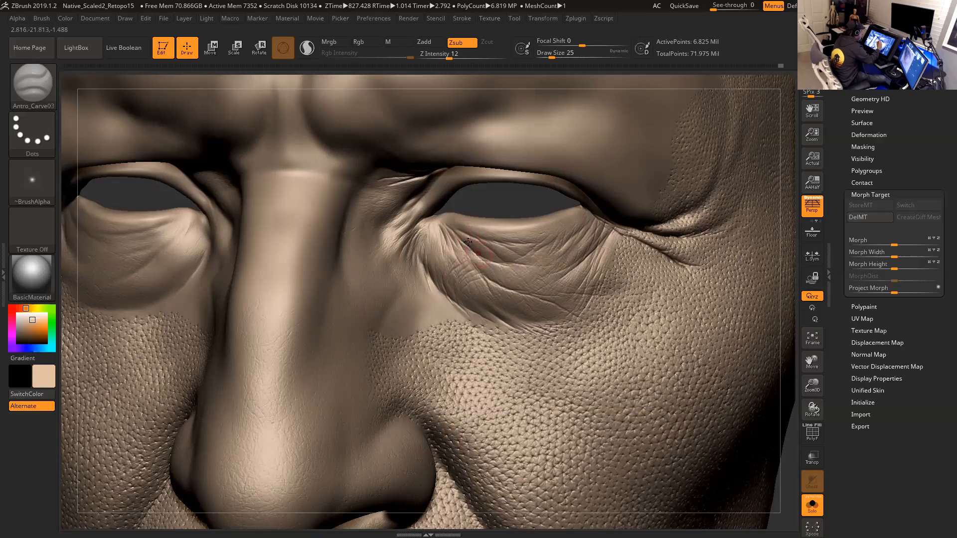
# - Switch to the Antro_PimpleElastic brush at draw size 20, Z Intensity 39, and raise a bump at the inner eye corner
pyautogui.press('[')
pyautogui.moveTo(790, 347); pyautogui.dragTo(749, 320)
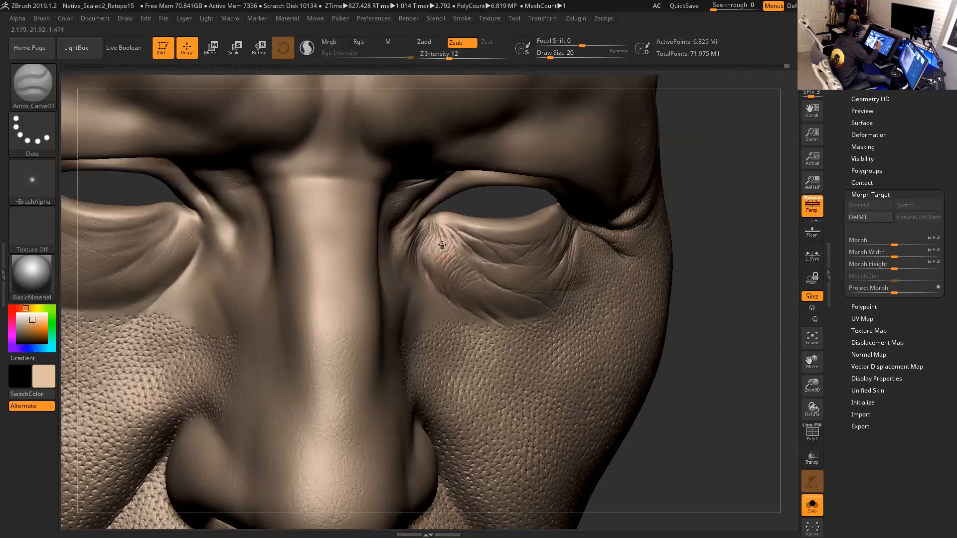
pyautogui.moveTo(725, 283); pyautogui.dragTo(685, 285)
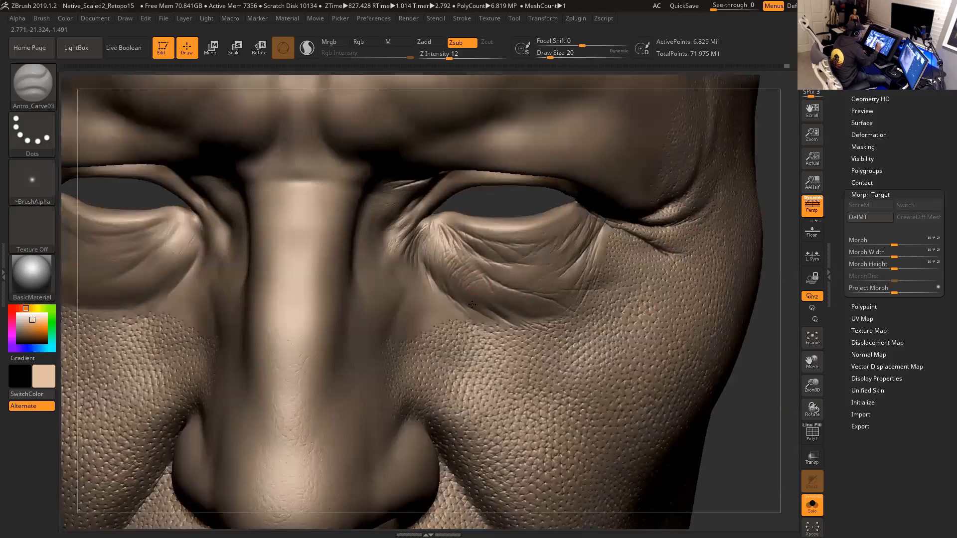
pyautogui.moveTo(756, 397)
pyautogui.mouseDown()
pyautogui.moveTo(782, 408)
pyautogui.moveTo(748, 381)
pyautogui.mouseUp()
pyautogui.moveTo(786, 433); pyautogui.dragTo(791, 440)
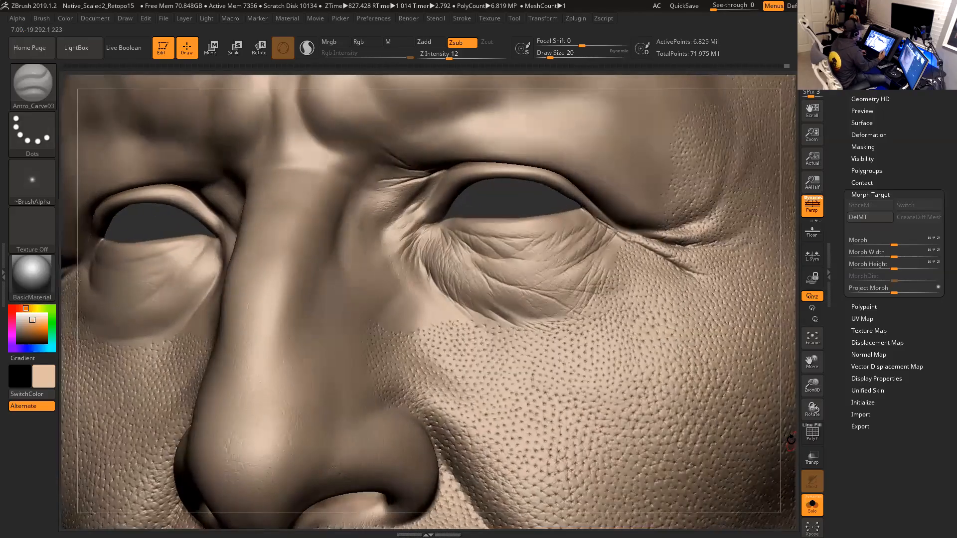
pyautogui.click(32, 84)
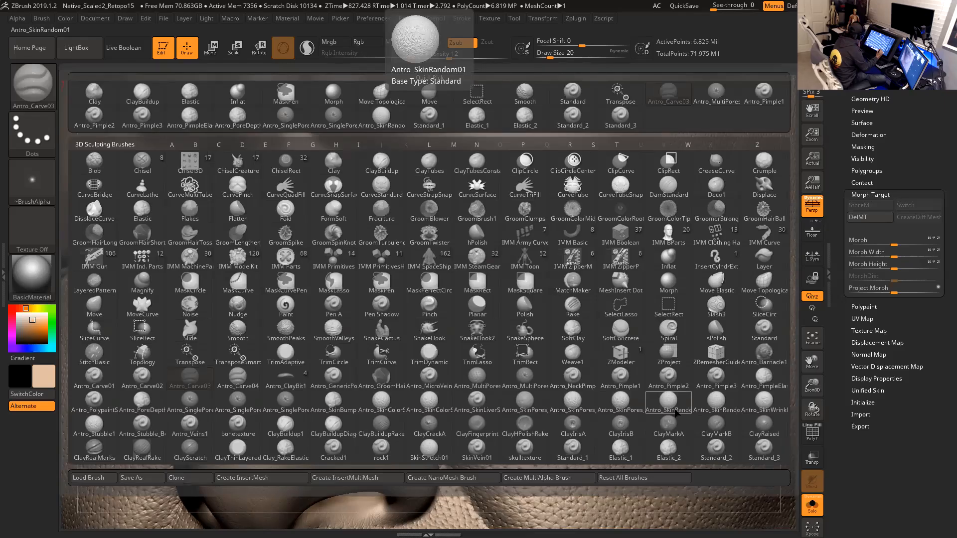
pyautogui.click(766, 384)
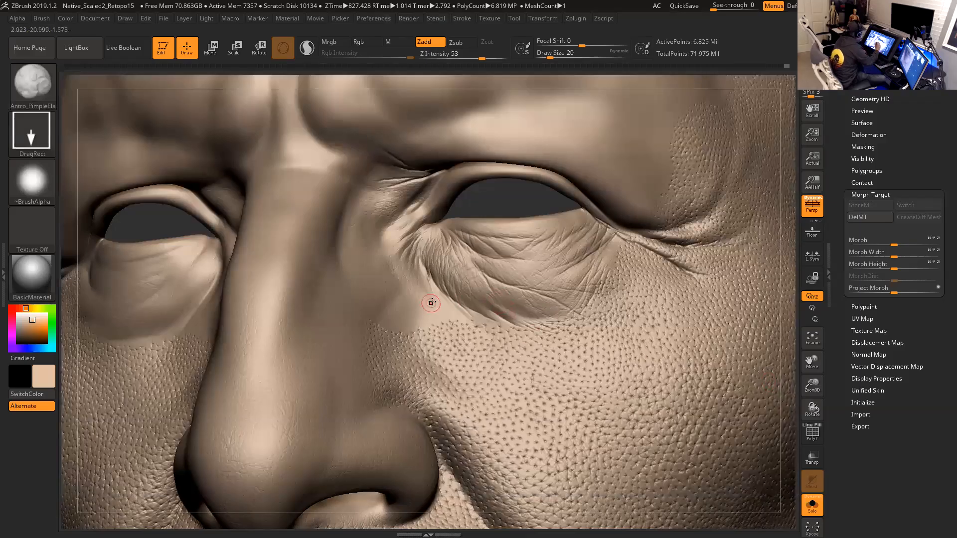
pyautogui.keyDown('shift'); pyautogui.moveTo(449, 303); pyautogui.dragTo(545, 341); pyautogui.keyUp('shift')
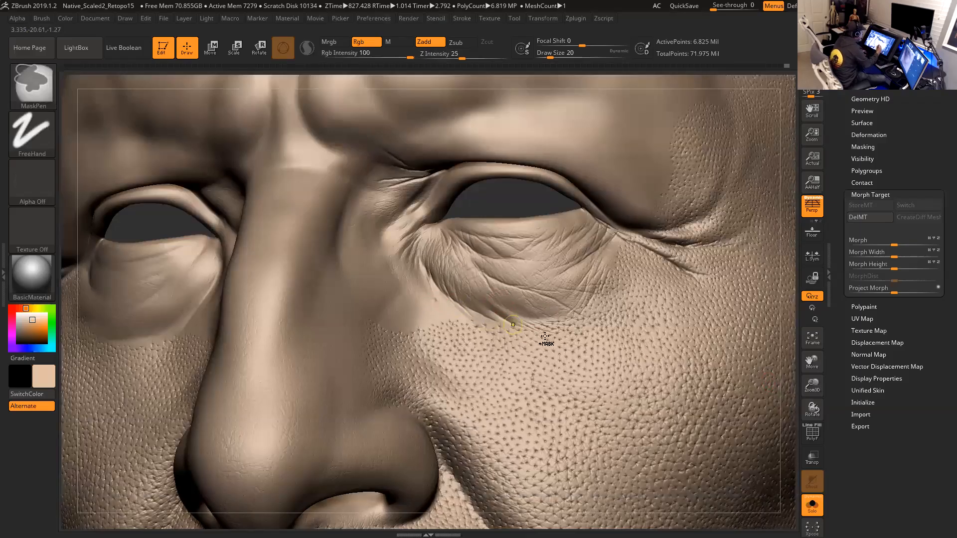
pyautogui.moveTo(783, 344); pyautogui.dragTo(728, 345)
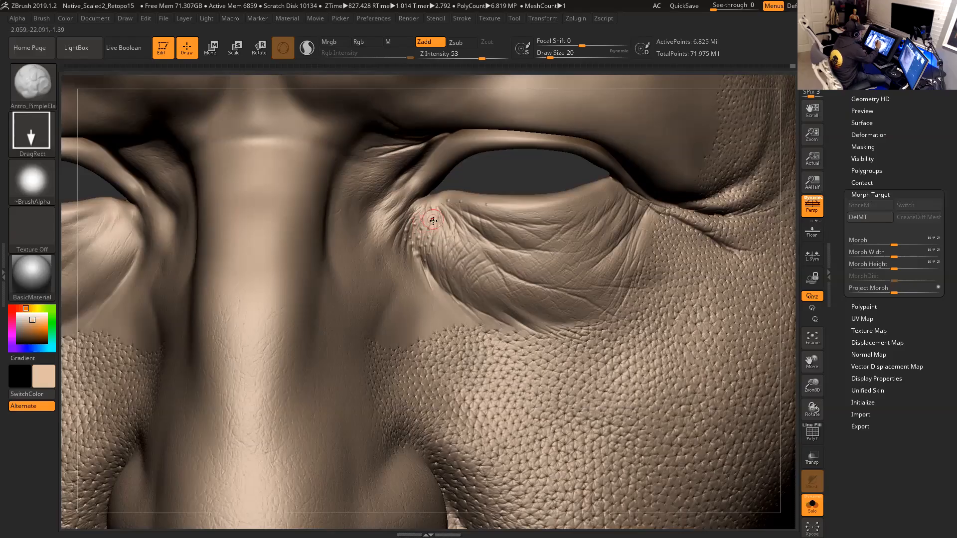
pyautogui.moveTo(468, 58); pyautogui.dragTo(473, 59)
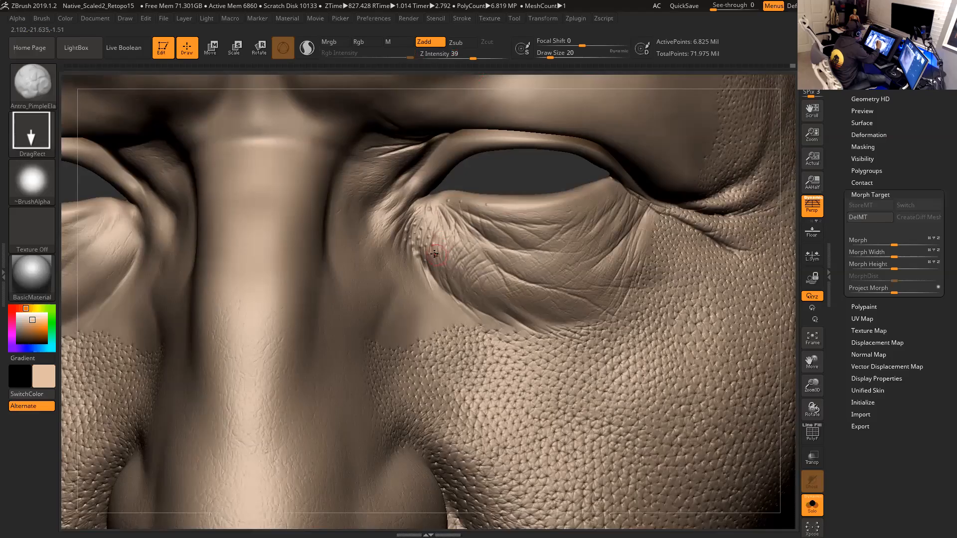
pyautogui.moveTo(427, 241)
pyautogui.mouseDown()
pyautogui.moveTo(430, 228)
pyautogui.moveTo(417, 234)
pyautogui.moveTo(427, 217)
pyautogui.moveTo(405, 233)
pyautogui.moveTo(380, 223)
pyautogui.moveTo(400, 248)
pyautogui.moveTo(428, 240)
pyautogui.moveTo(436, 252)
pyautogui.moveTo(429, 270)
pyautogui.mouseUp()
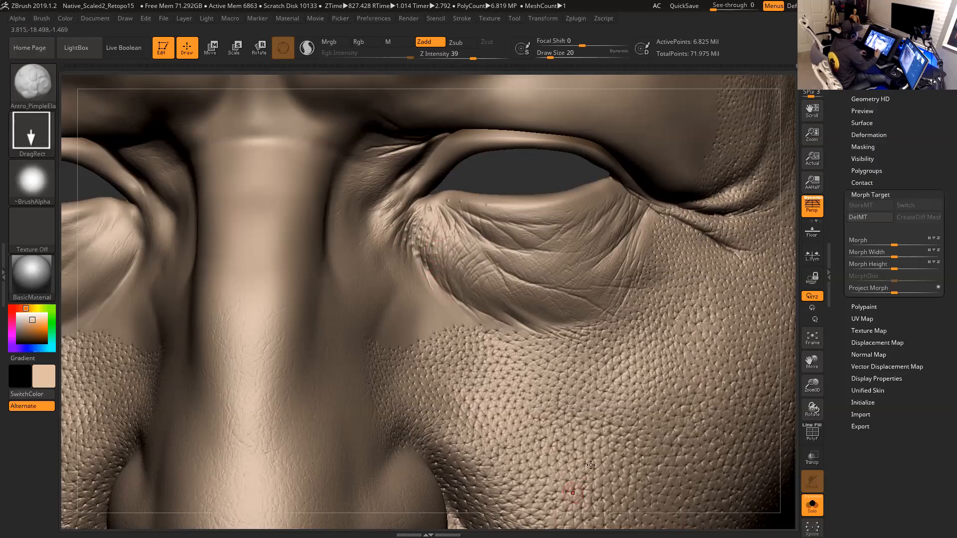
# - Change the brush's stroke type to Spray
pyautogui.moveTo(786, 388)
pyautogui.mouseDown()
pyautogui.moveTo(549, 324)
pyautogui.moveTo(325, 228)
pyautogui.mouseUp()
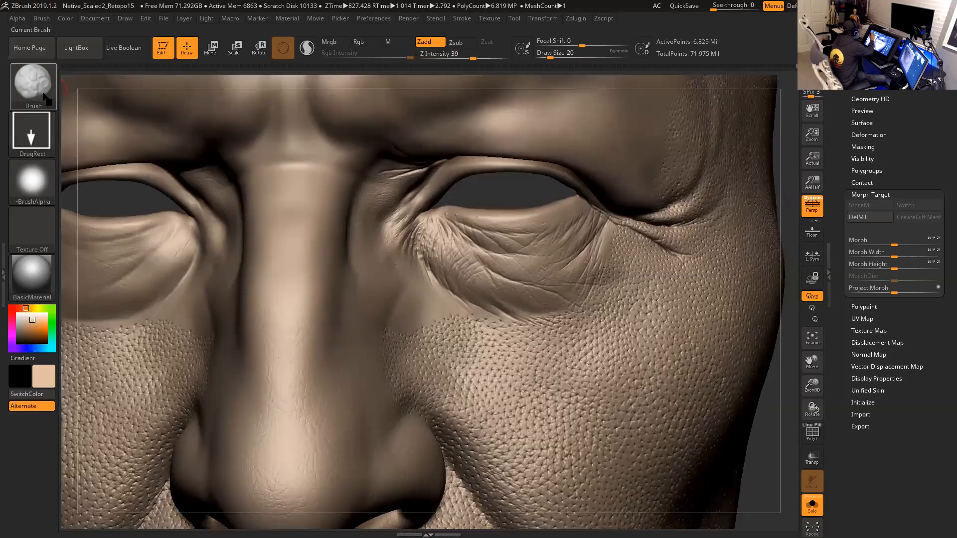
pyautogui.click(42, 19)
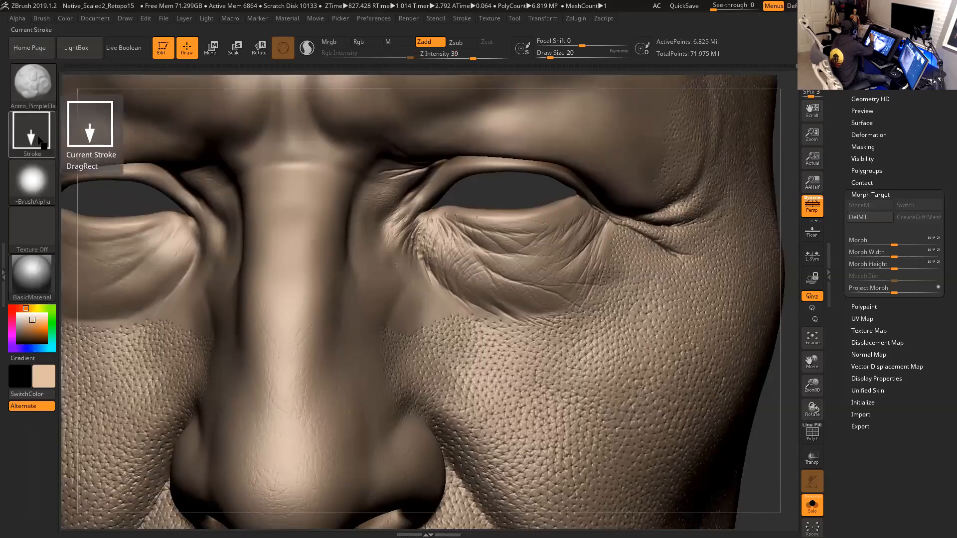
pyautogui.click(47, 138)
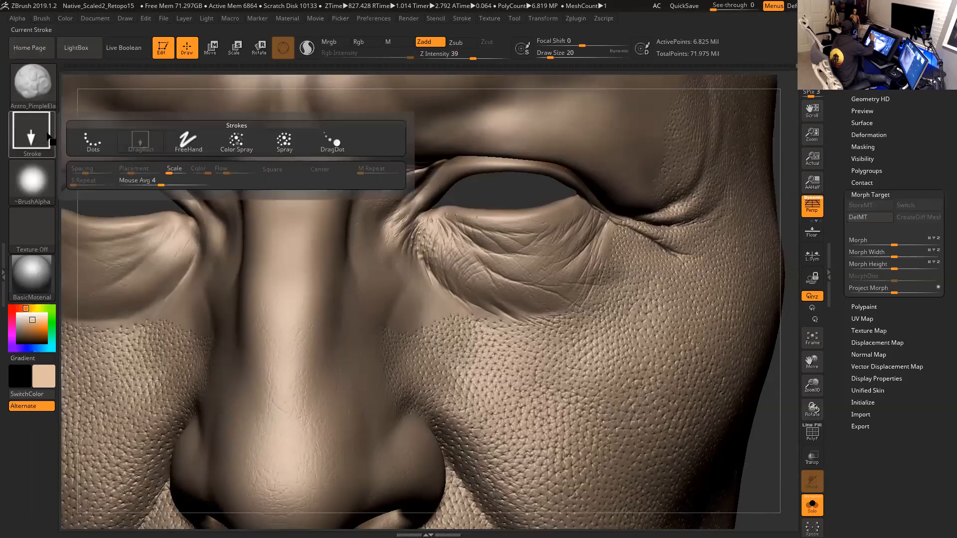
pyautogui.click(284, 141)
# - Set the draw size to 31 and spray small bumps along the upper bridge of the nose
pyautogui.press('space')
pyautogui.moveTo(334, 232); pyautogui.dragTo(344, 232)
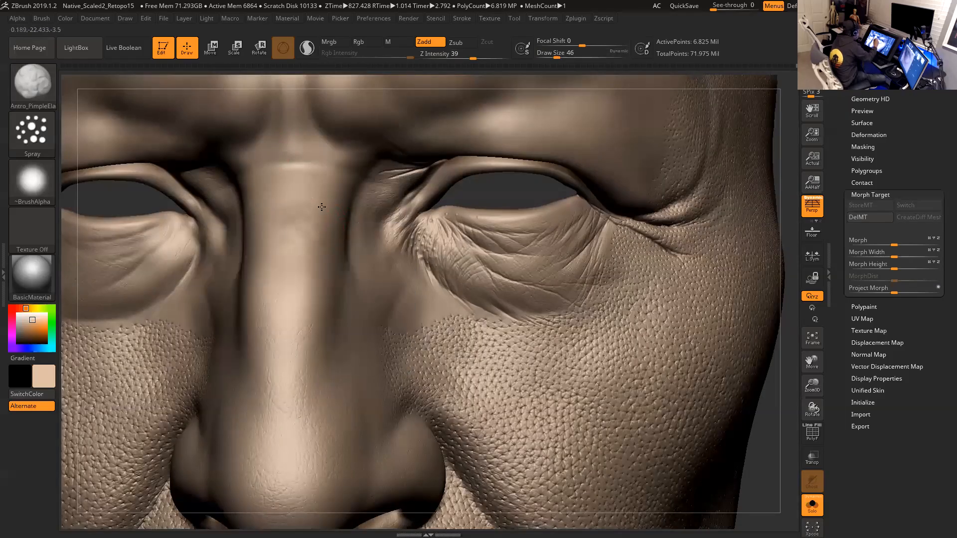
pyautogui.press('space')
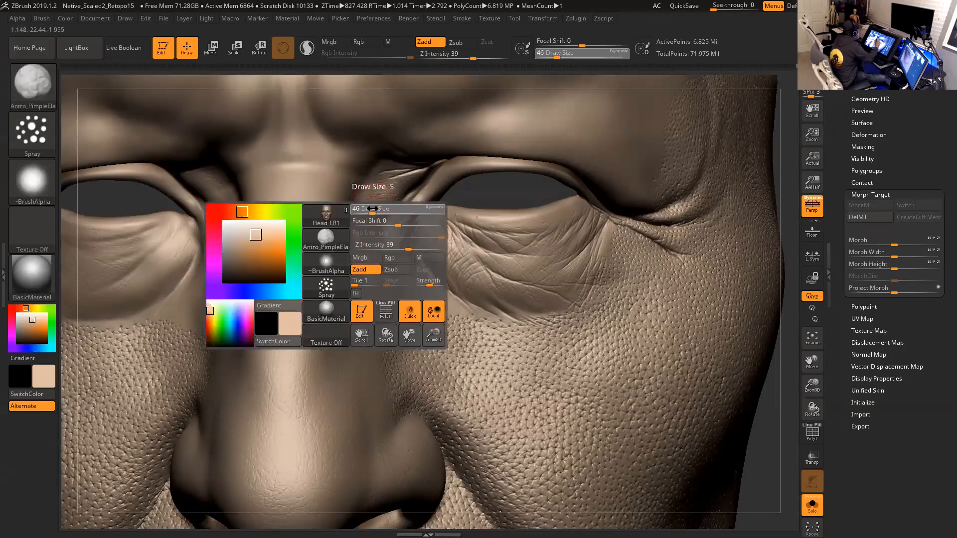
pyautogui.moveTo(473, 56); pyautogui.dragTo(484, 55)
pyautogui.press('space')
pyautogui.moveTo(315, 189)
pyautogui.mouseDown()
pyautogui.moveTo(299, 217)
pyautogui.moveTo(331, 219)
pyautogui.moveTo(294, 283)
pyautogui.moveTo(284, 250)
pyautogui.mouseUp()
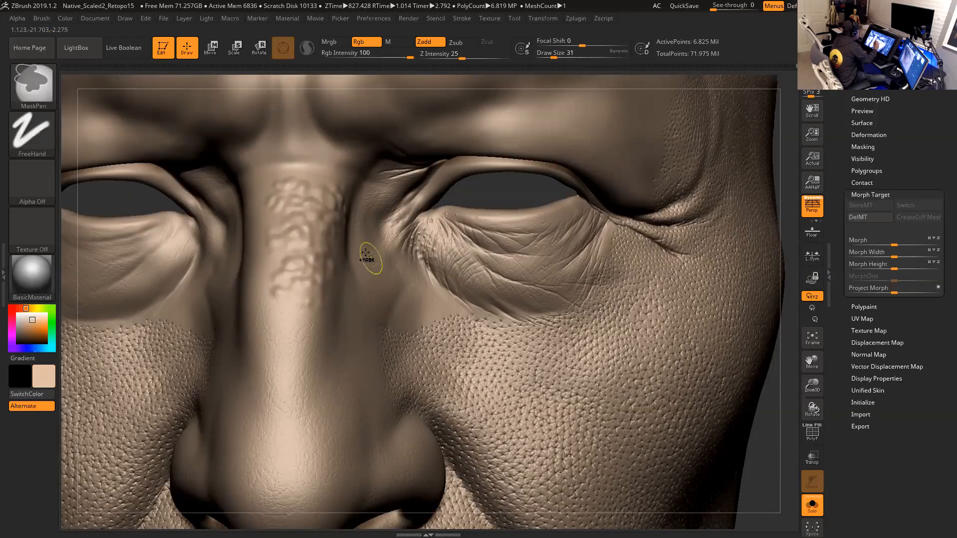
# - Undo the sprayed nose-bridge bumps and try a spray stroke with Flow variance 0.25 on the bridge
pyautogui.hotkey('ctrl', 'z')
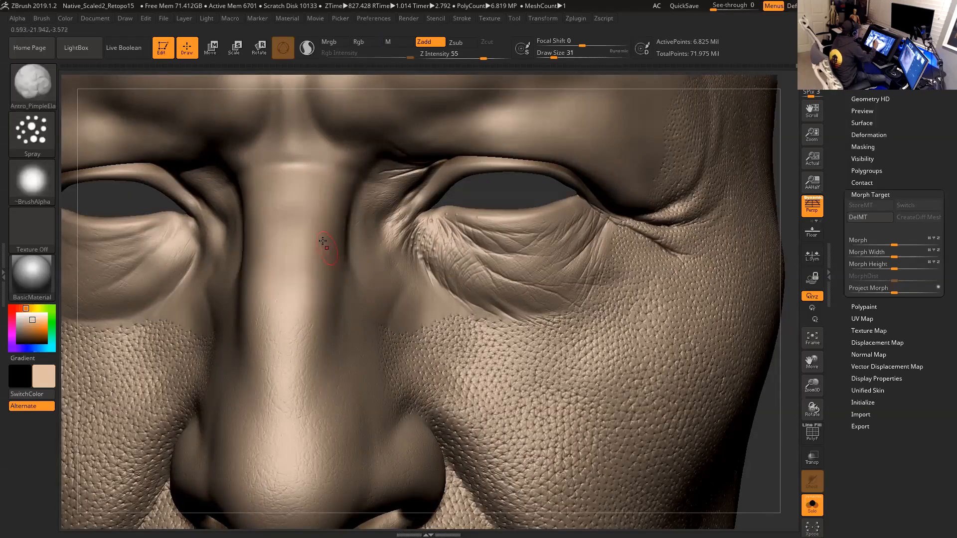
pyautogui.click(31, 134)
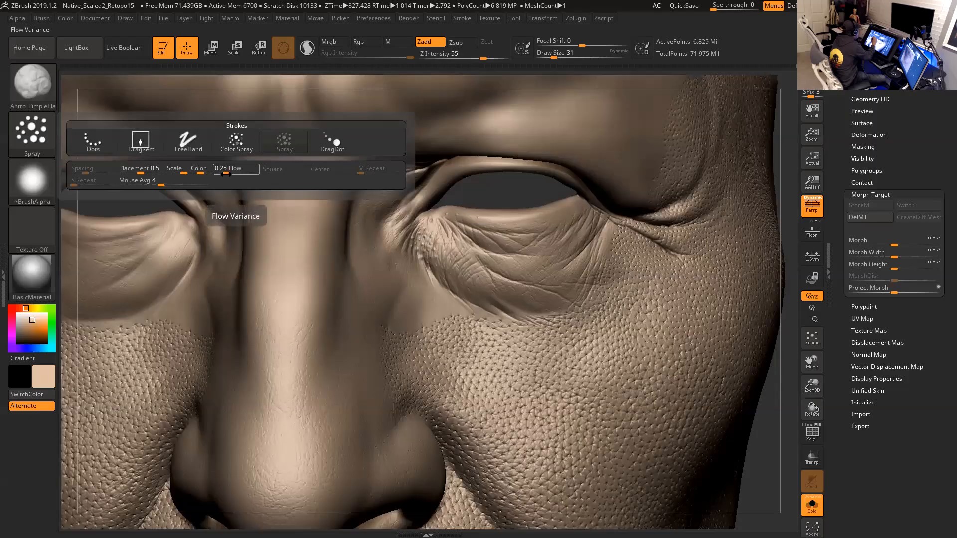
pyautogui.moveTo(291, 203); pyautogui.dragTo(323, 237)
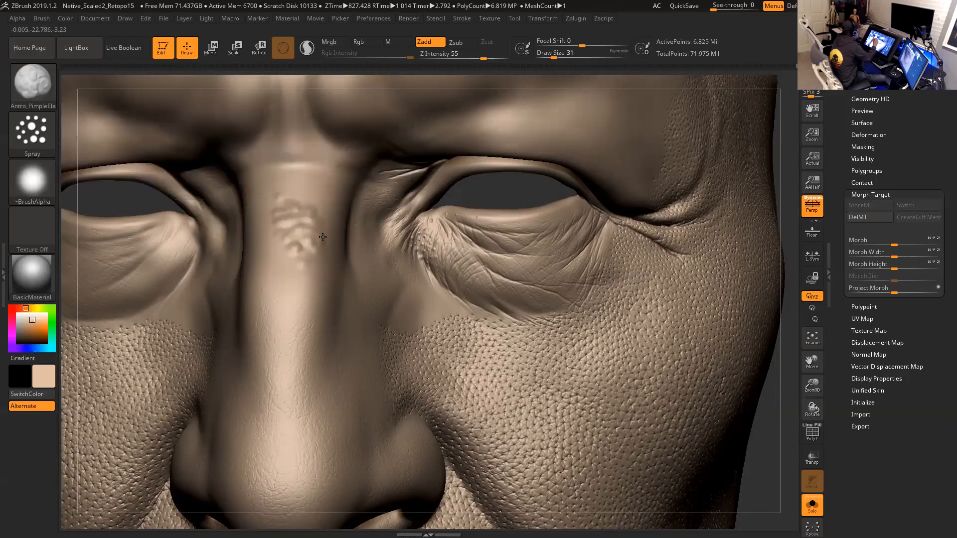
pyautogui.hotkey('ctrl', 'z')
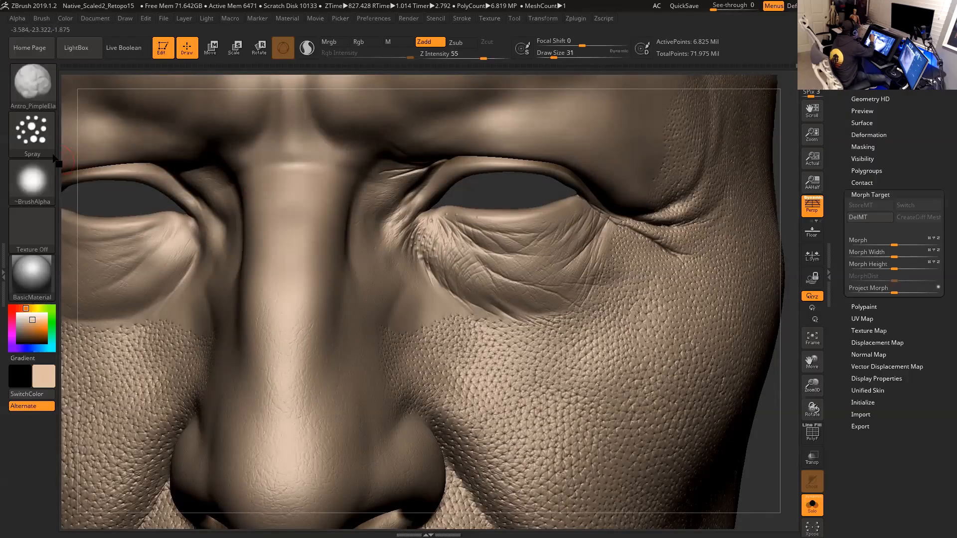
# - Set the spray Flow variance to 0 and draw size to 27, testing bumps on the nose bridge
pyautogui.click(42, 145)
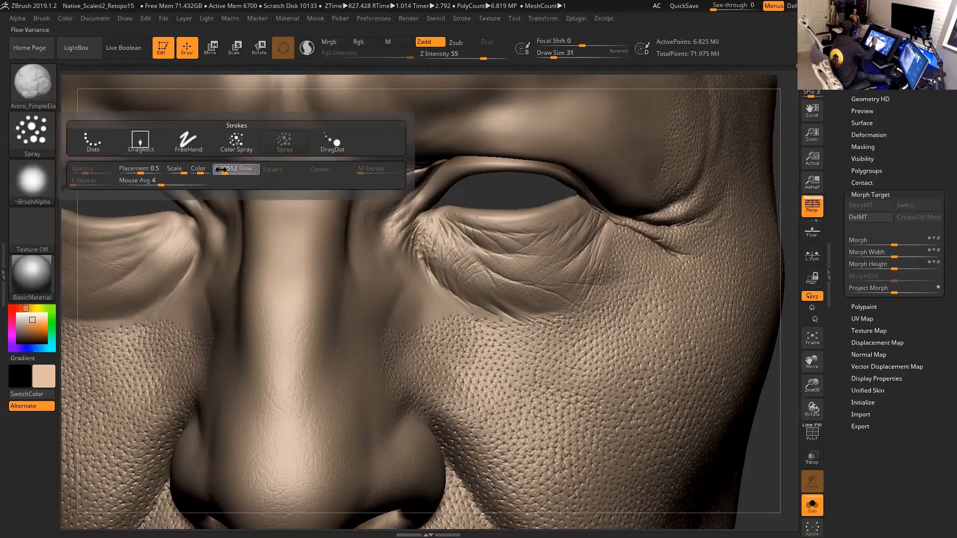
pyautogui.moveTo(299, 214)
pyautogui.mouseDown()
pyautogui.moveTo(288, 207)
pyautogui.moveTo(311, 228)
pyautogui.moveTo(308, 257)
pyautogui.moveTo(328, 211)
pyautogui.moveTo(302, 182)
pyautogui.mouseUp()
pyautogui.hotkey('ctrl', 'z')
pyautogui.press('space')
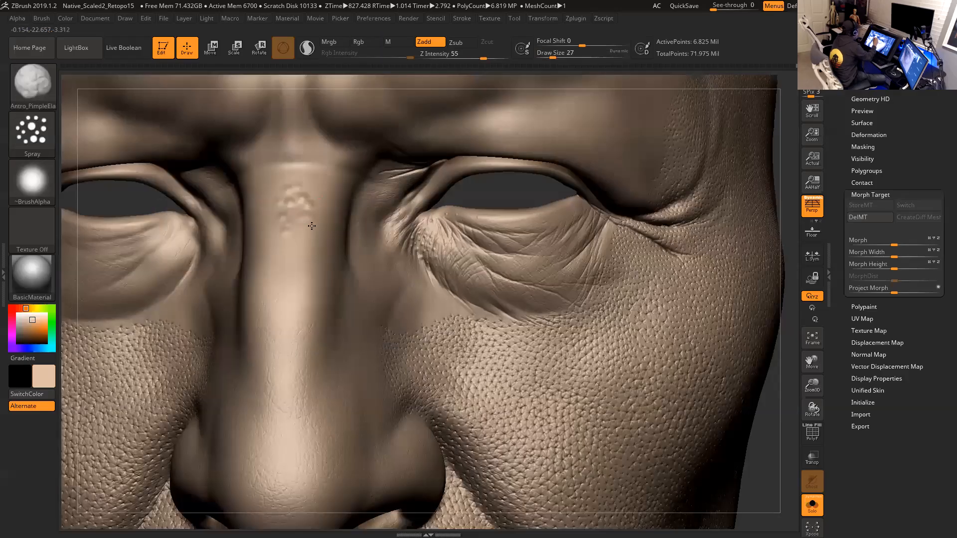
pyautogui.hotkey('ctrl', 'z')
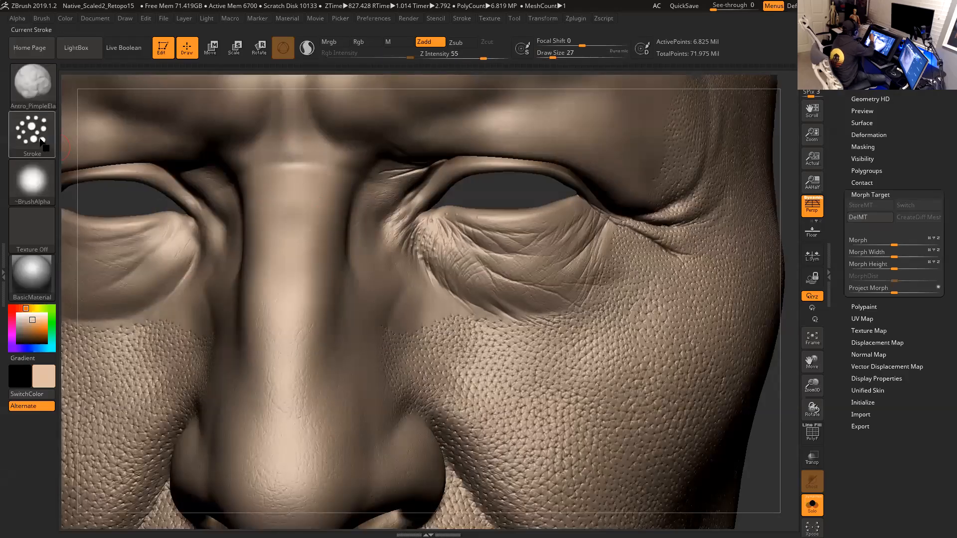
# - Set the spray Placement variance to about 0.7 and draw size to 22, testing bumps on the nose bridge
pyautogui.click(42, 142)
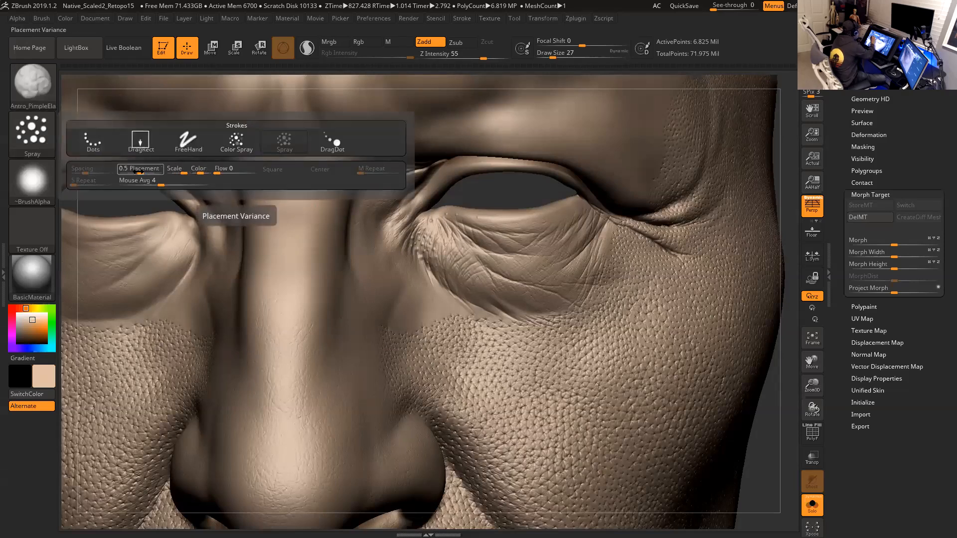
pyautogui.moveTo(140, 172); pyautogui.dragTo(145, 173)
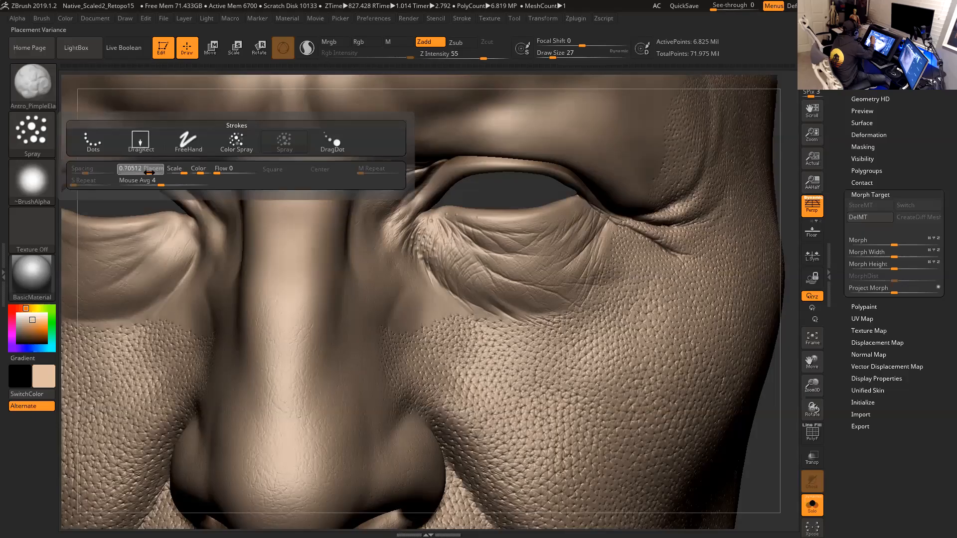
pyautogui.moveTo(305, 219)
pyautogui.mouseDown()
pyautogui.moveTo(292, 216)
pyautogui.moveTo(307, 235)
pyautogui.moveTo(301, 299)
pyautogui.moveTo(330, 217)
pyautogui.moveTo(308, 227)
pyautogui.mouseUp()
pyautogui.press('ctrl')
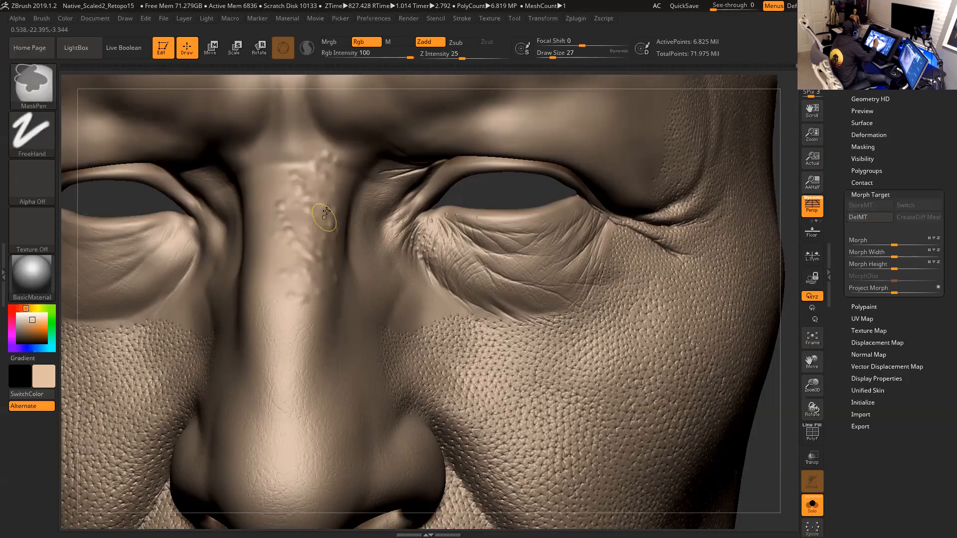
pyautogui.hotkey('ctrl', 'z')
pyautogui.press('space')
# - Try spraying fine bumps along the nose bridge with Alpha 45
pyautogui.moveTo(48, 176)
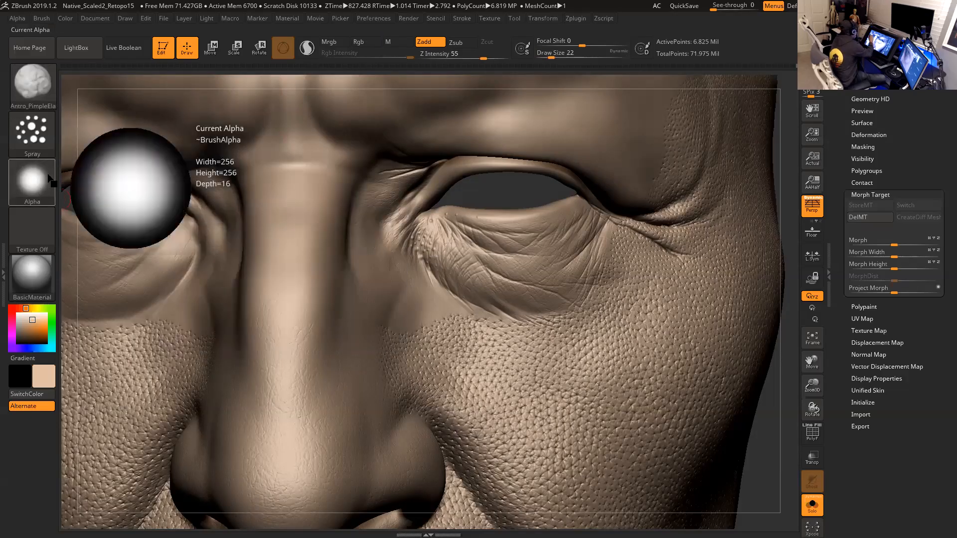
pyautogui.click(49, 182)
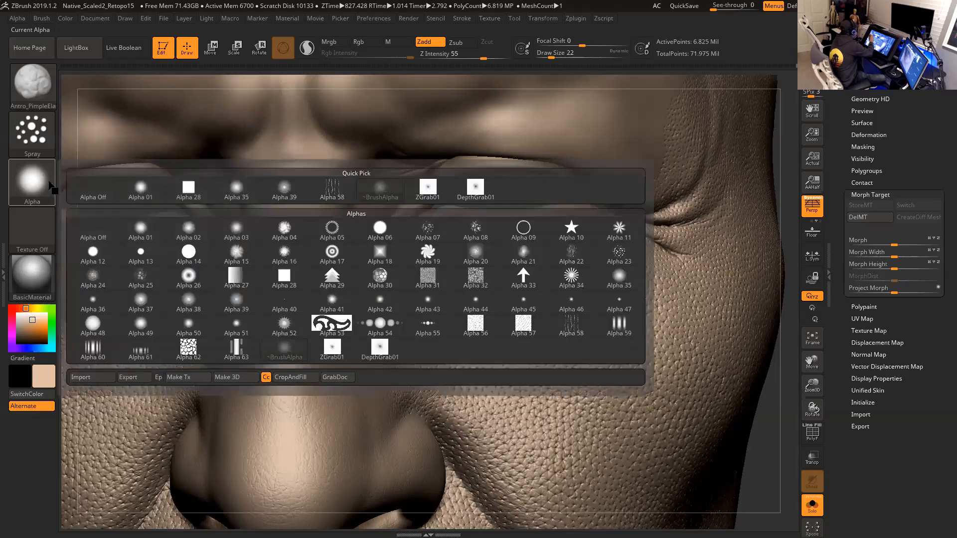
pyautogui.moveTo(439, 317)
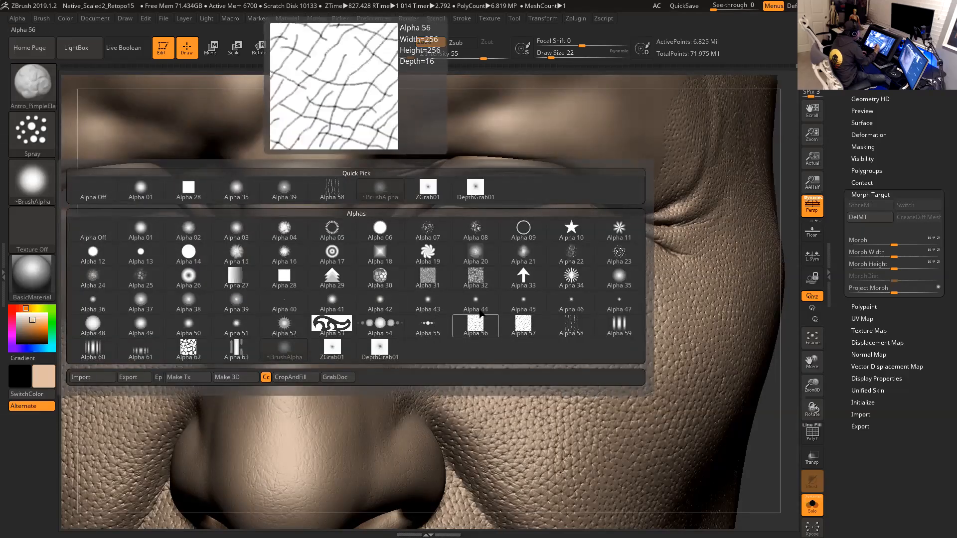
pyautogui.click(524, 303)
pyautogui.moveTo(304, 251)
pyautogui.mouseDown()
pyautogui.moveTo(289, 225)
pyautogui.moveTo(316, 232)
pyautogui.mouseUp()
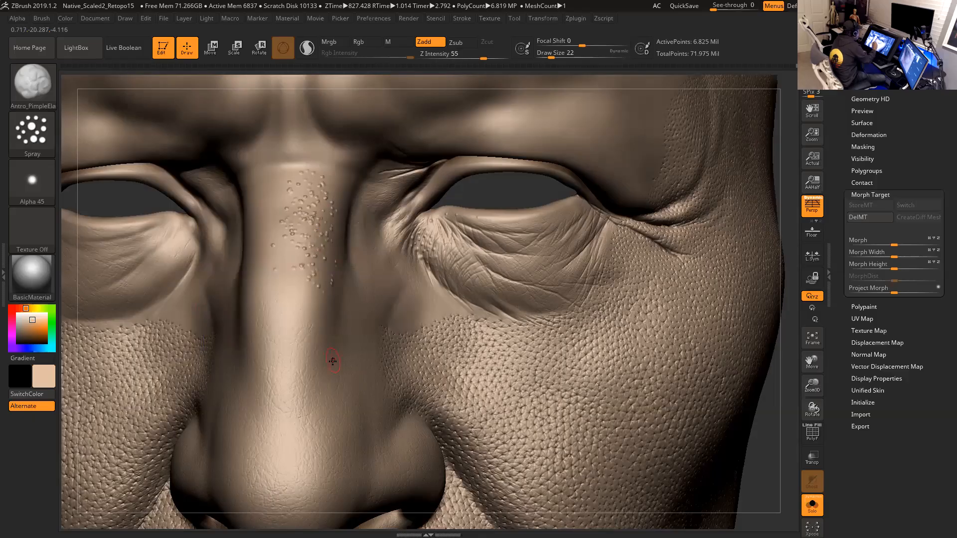
pyautogui.hotkey('ctrl', 'z')
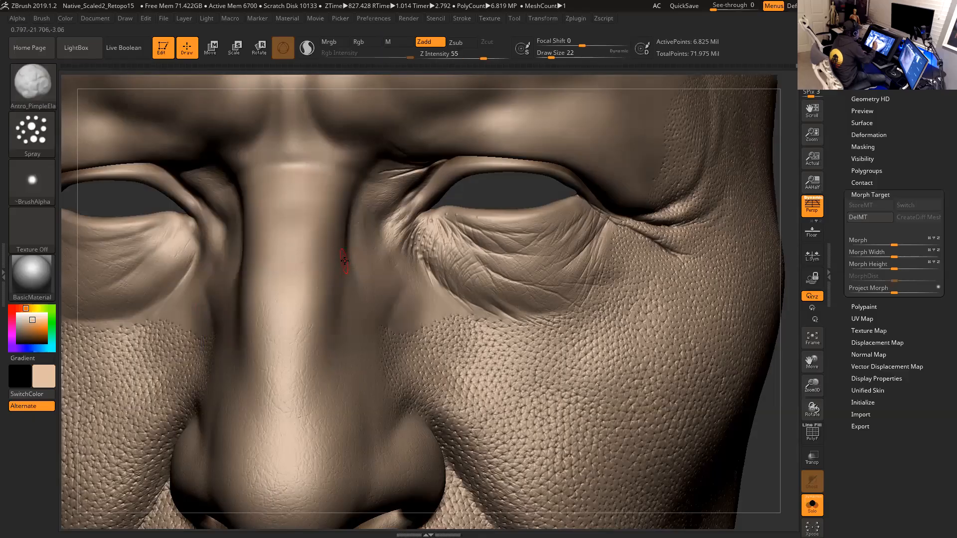
# - Select Alpha 37, set its Rf to 10, and try spraying bumps down the nose bridge
pyautogui.click(48, 192)
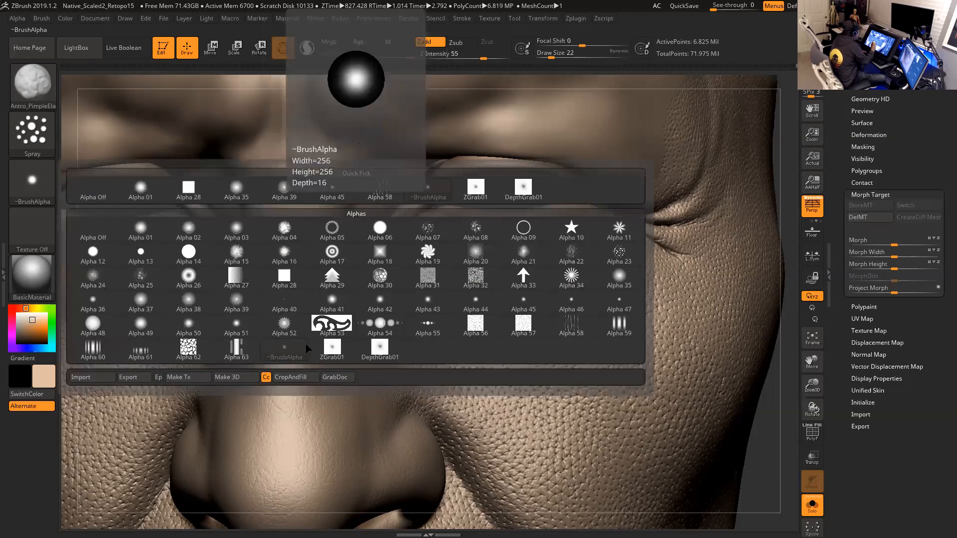
pyautogui.click(150, 304)
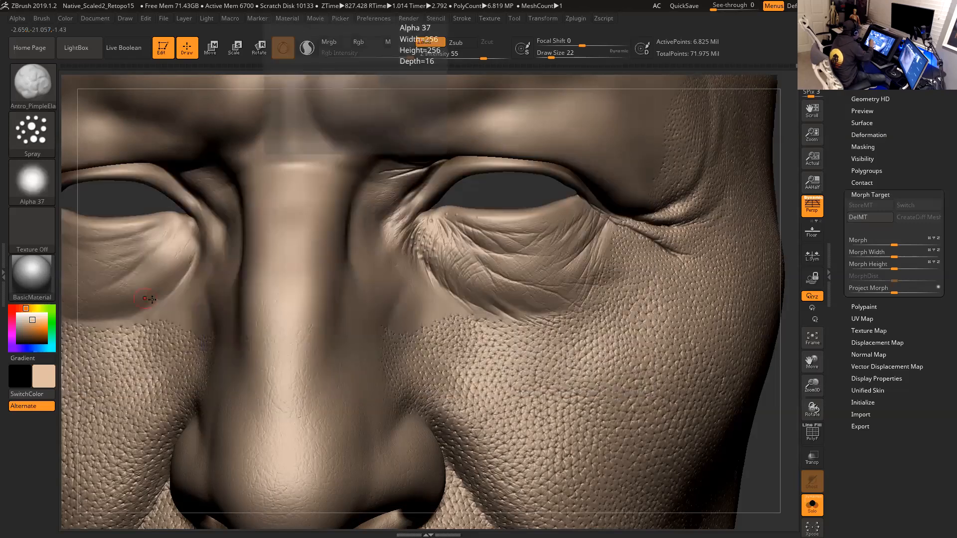
pyautogui.click(17, 18)
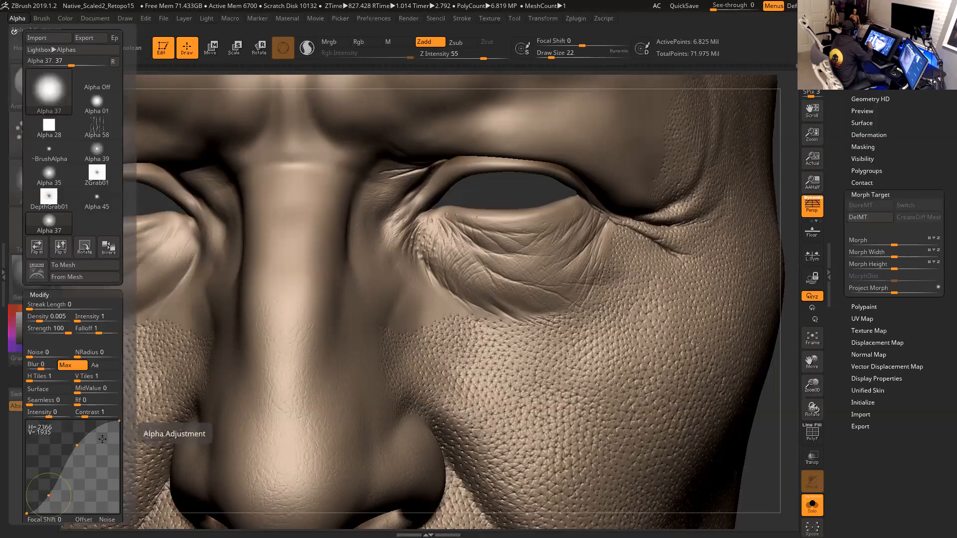
pyautogui.click(94, 405)
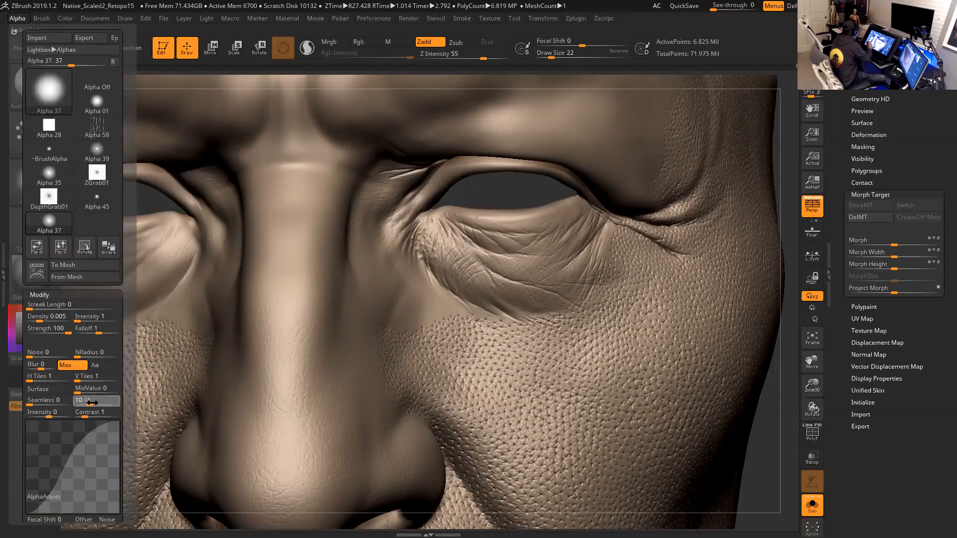
pyautogui.moveTo(93, 405); pyautogui.dragTo(99, 403)
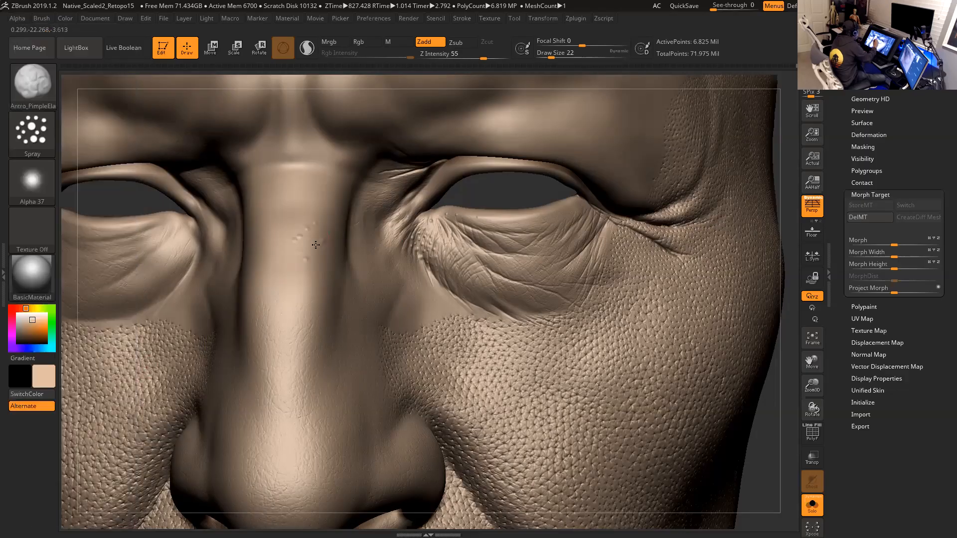
pyautogui.moveTo(294, 200); pyautogui.dragTo(291, 262)
pyautogui.press('ctrl')
pyautogui.hotkey('ctrl', 'z')
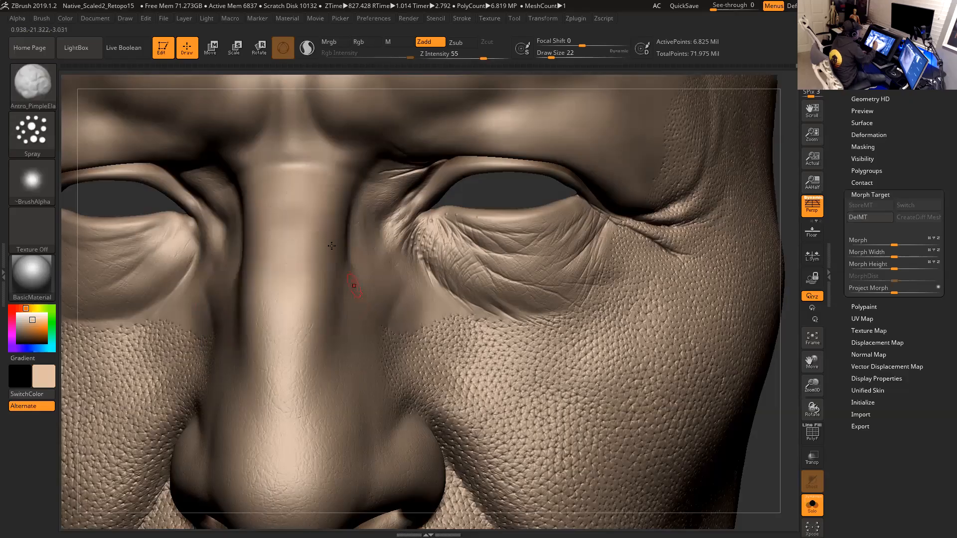
# - Try spraying scattered bumps over the upper nose bridge twice
pyautogui.moveTo(308, 181); pyautogui.dragTo(325, 215)
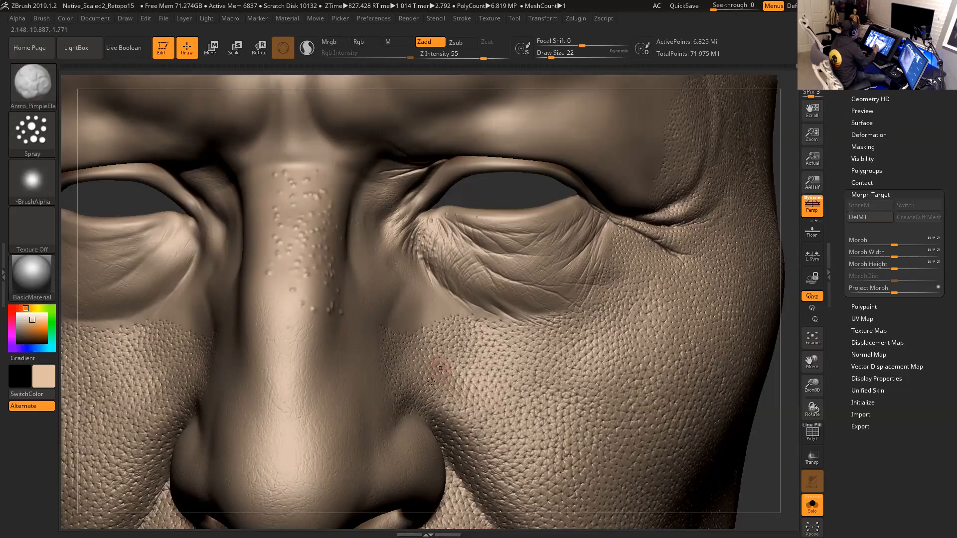
pyautogui.hotkey('ctrl', 'z')
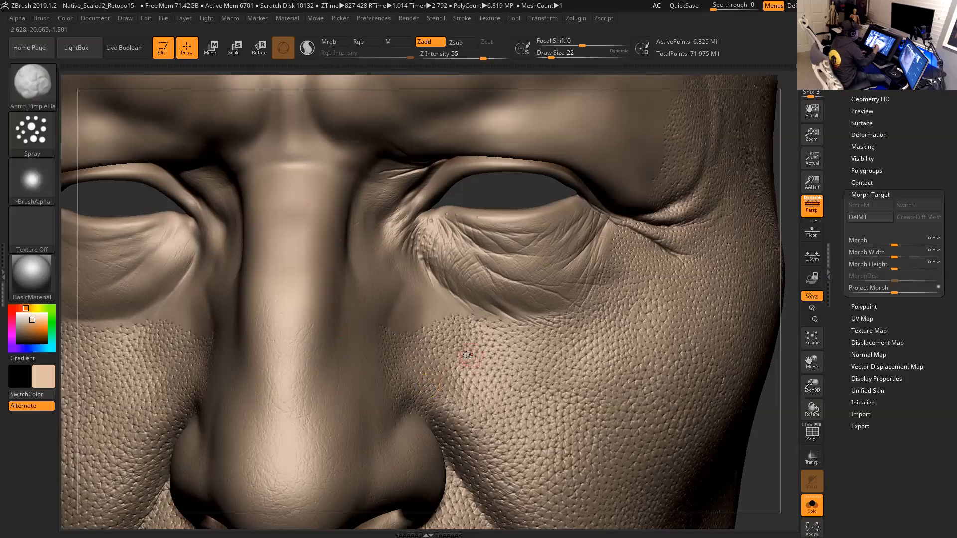
pyautogui.moveTo(284, 210)
pyautogui.mouseDown()
pyautogui.moveTo(297, 255)
pyautogui.moveTo(322, 282)
pyautogui.mouseUp()
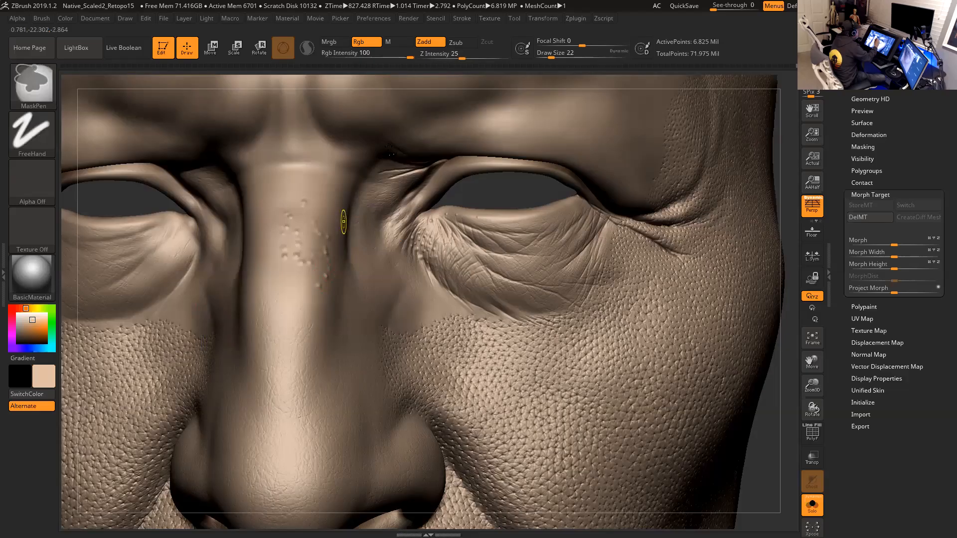
pyautogui.hotkey('ctrl', 'z')
# - Switch to Zsub at Z Intensity 27 and spray small dents along the nose bridge
pyautogui.click(458, 44)
pyautogui.moveTo(276, 224)
pyautogui.mouseDown()
pyautogui.moveTo(308, 256)
pyautogui.moveTo(307, 198)
pyautogui.mouseUp()
pyautogui.press('ctrl')
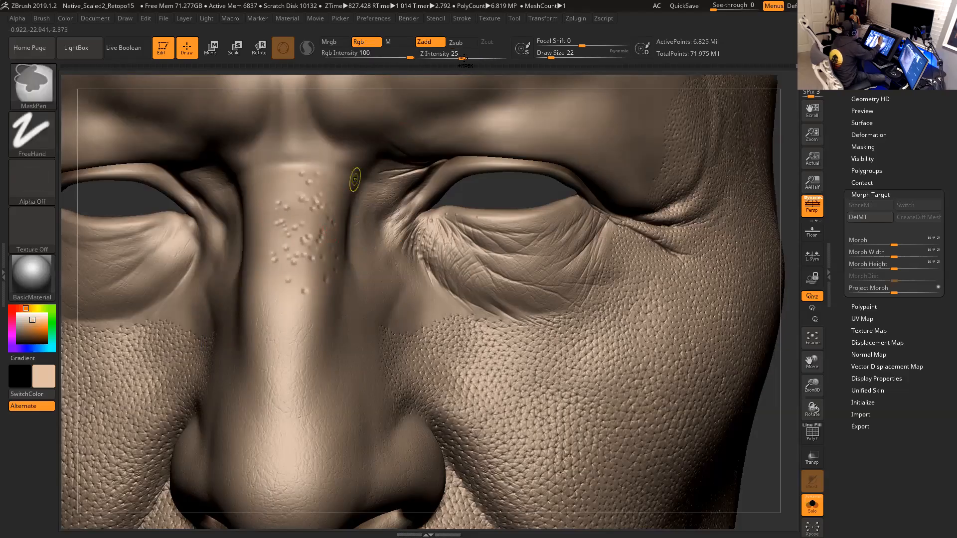
pyautogui.hotkey('ctrl', 'z')
pyautogui.moveTo(463, 57); pyautogui.dragTo(469, 57)
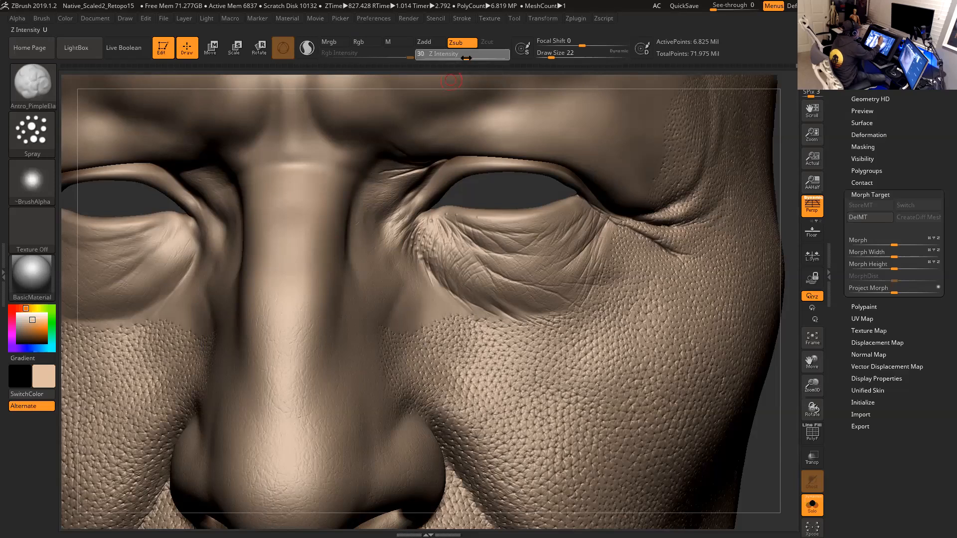
pyautogui.moveTo(289, 214); pyautogui.dragTo(308, 239)
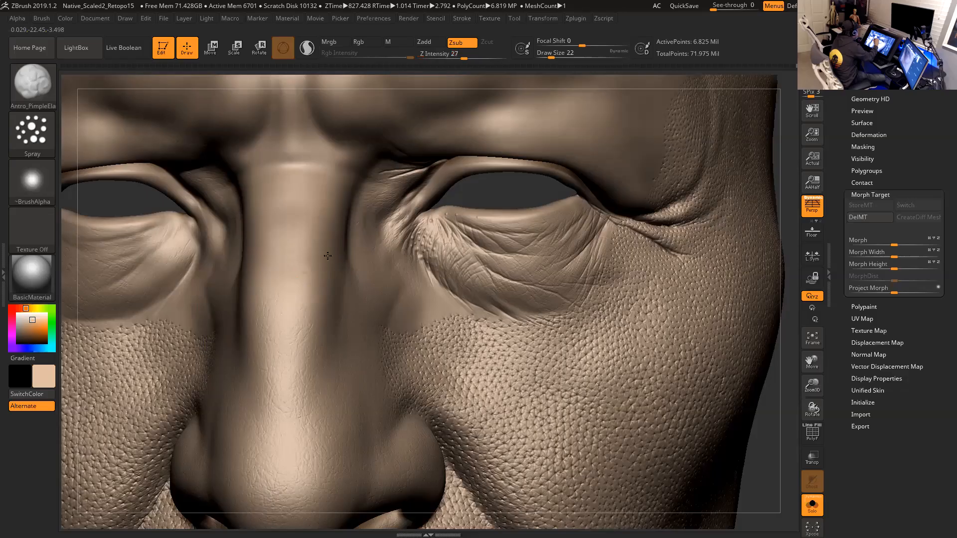
# - Adjust the ~BrushAlpha's Rf setting and spray dents along the side of the nose and the cheek
pyautogui.moveTo(777, 425); pyautogui.dragTo(711, 406)
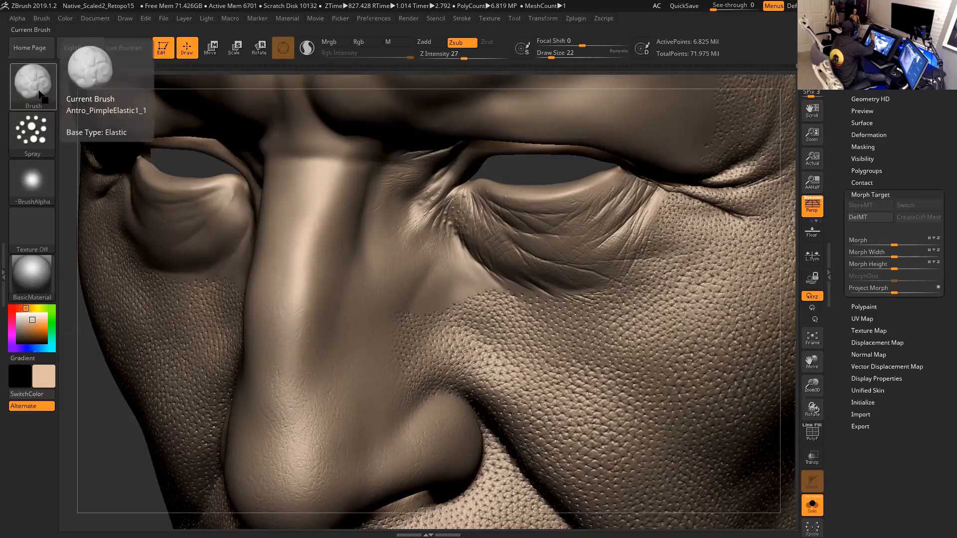
pyautogui.click(31, 132)
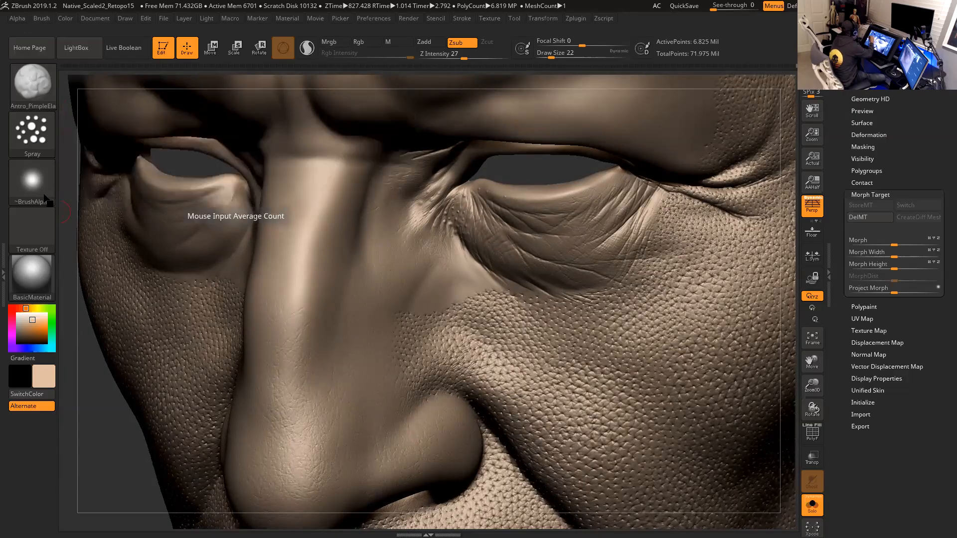
pyautogui.click(32, 179)
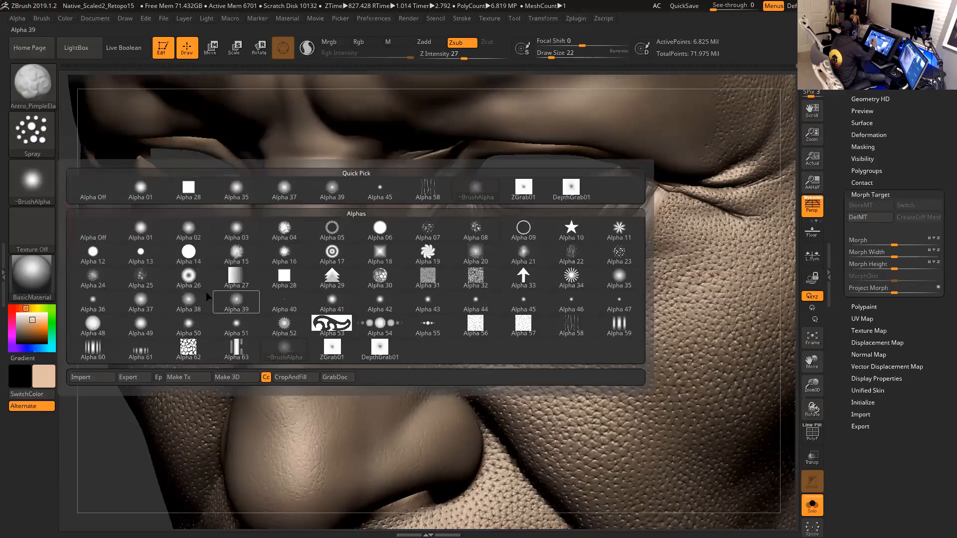
pyautogui.click(18, 19)
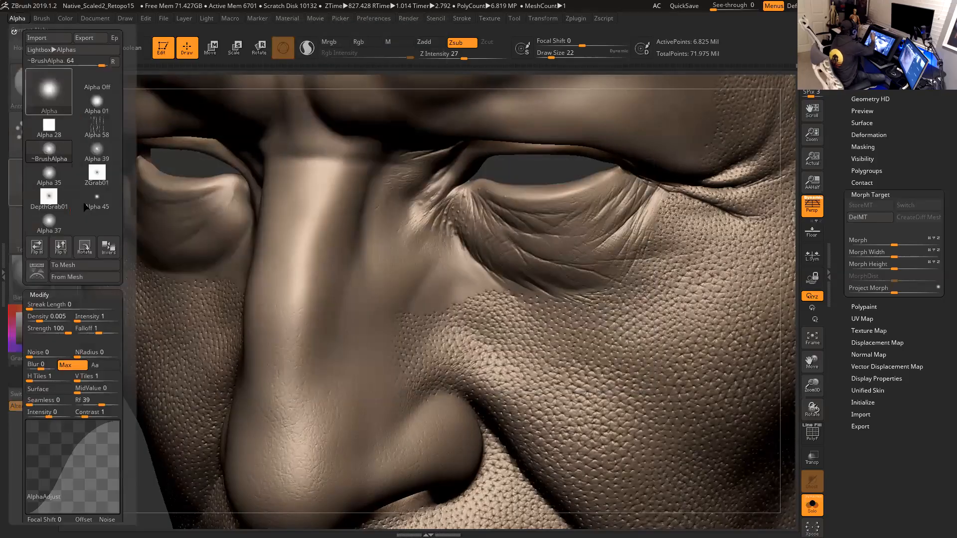
pyautogui.moveTo(104, 404); pyautogui.dragTo(107, 404)
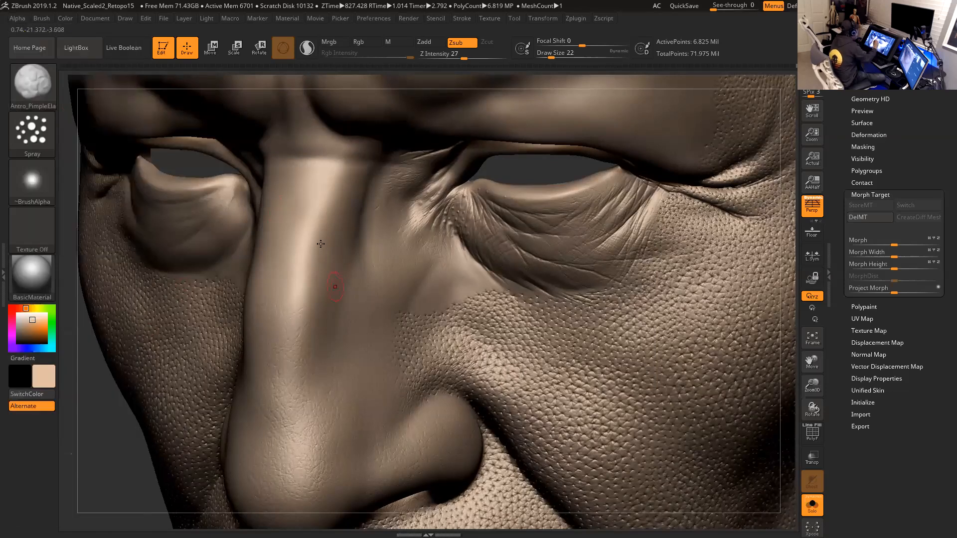
pyautogui.moveTo(312, 210); pyautogui.dragTo(318, 239)
pyautogui.keyDown('shift'); pyautogui.moveTo(462, 364); pyautogui.dragTo(605, 371); pyautogui.keyUp('shift')
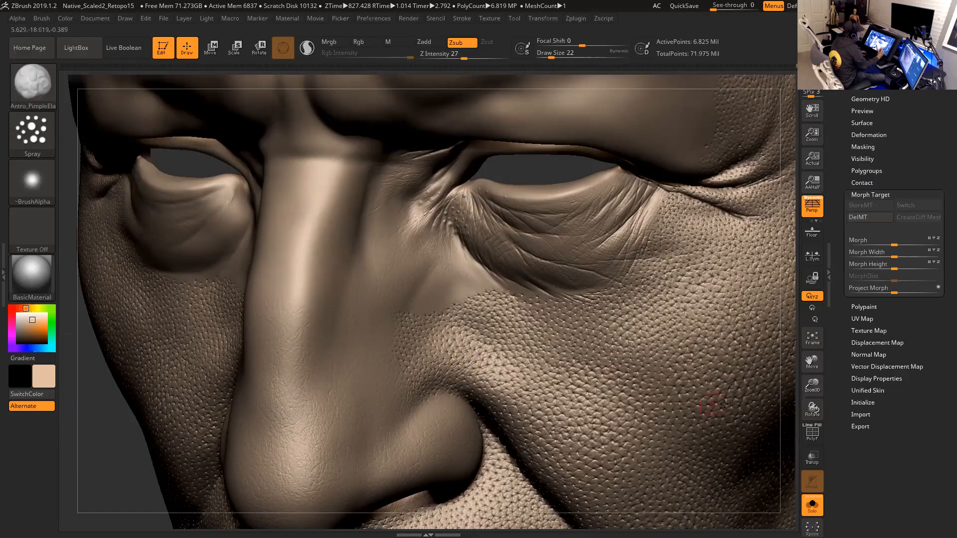
# - Set the brush draw size to 37
pyautogui.moveTo(786, 412); pyautogui.dragTo(738, 279)
pyautogui.press('space')
pyautogui.moveTo(562, 286); pyautogui.dragTo(565, 286)
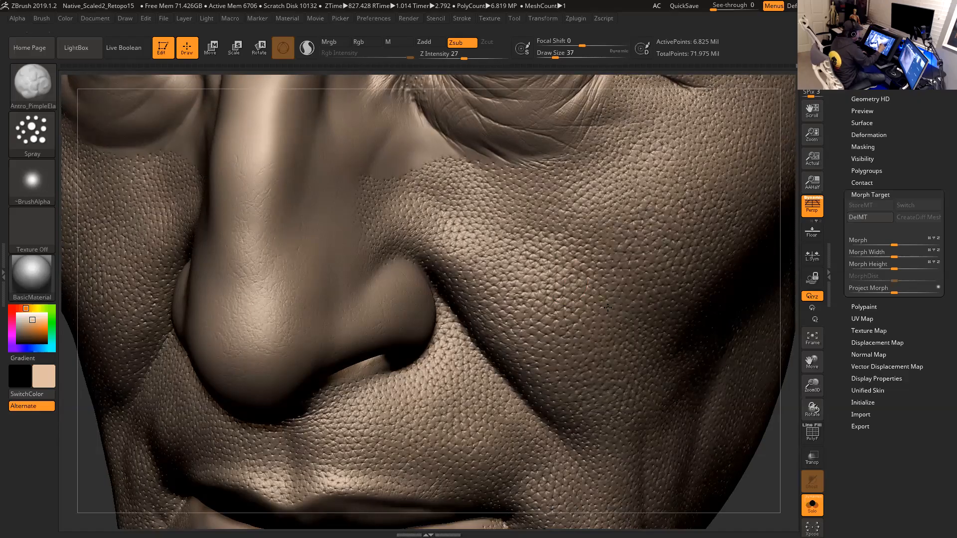
pyautogui.moveTo(633, 522)
pyautogui.mouseDown()
pyautogui.moveTo(678, 503)
pyautogui.moveTo(762, 437)
pyautogui.moveTo(309, 288)
pyautogui.mouseUp()
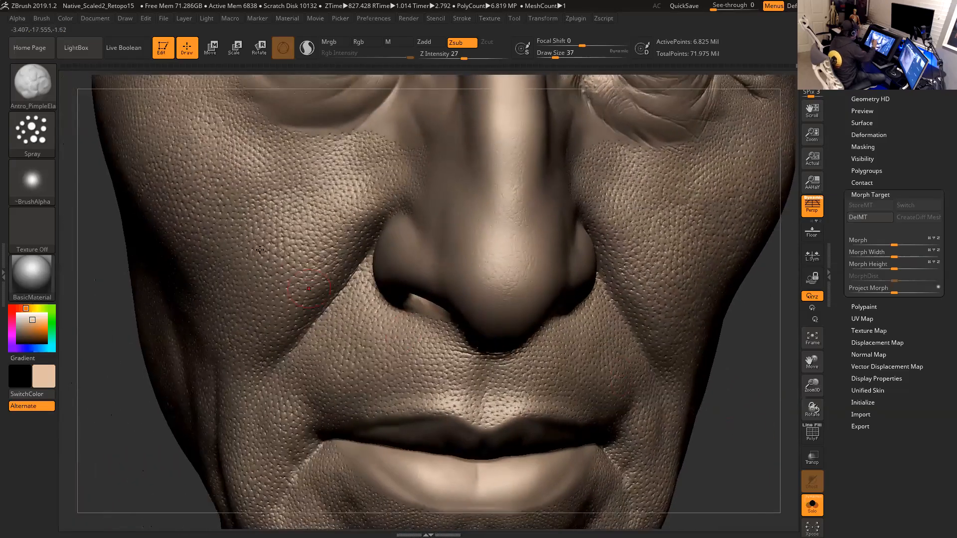
# - Set the brush draw size to 33
pyautogui.keyDown('alt'); pyautogui.moveTo(247, 240); pyautogui.dragTo(287, 220); pyautogui.keyUp('alt')
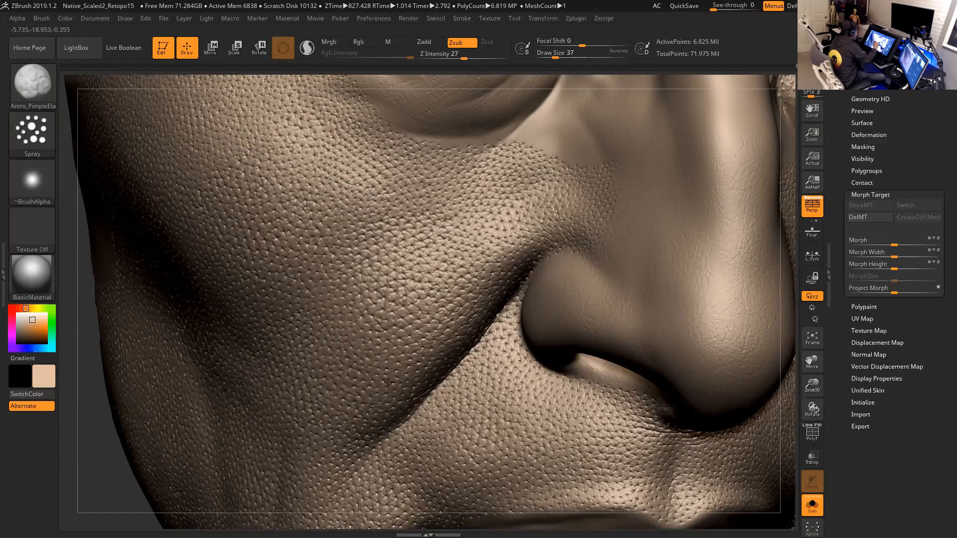
pyautogui.keyDown('alt'); pyautogui.moveTo(388, 383); pyautogui.dragTo(461, 338); pyautogui.keyUp('alt')
pyautogui.press('space')
pyautogui.moveTo(429, 306); pyautogui.dragTo(423, 307)
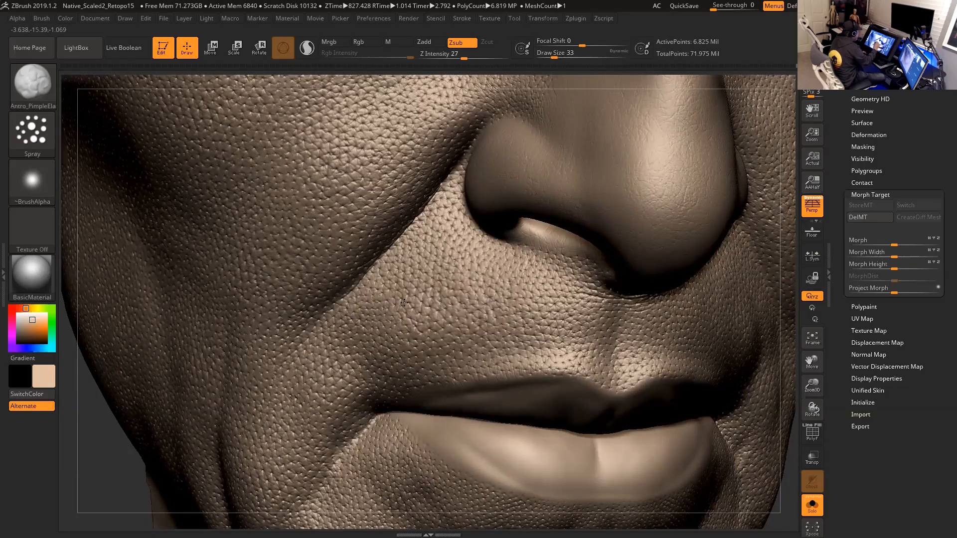
# - Set the brush draw size to 31
pyautogui.keyDown('alt'); pyautogui.moveTo(601, 353); pyautogui.dragTo(404, 306, button='right'); pyautogui.keyUp('alt')
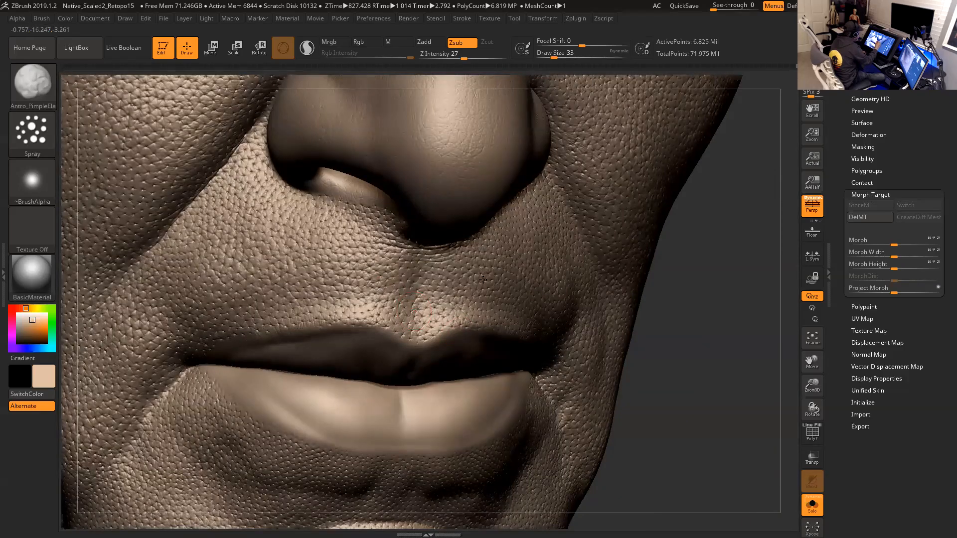
pyautogui.moveTo(688, 334); pyautogui.dragTo(570, 302)
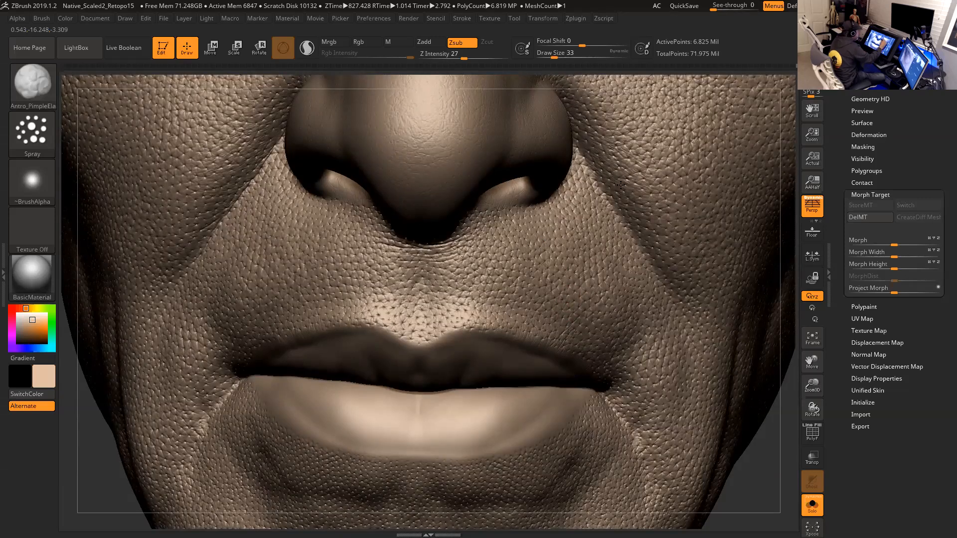
pyautogui.keyDown('alt'); pyautogui.moveTo(764, 449); pyautogui.dragTo(762, 523); pyautogui.keyUp('alt')
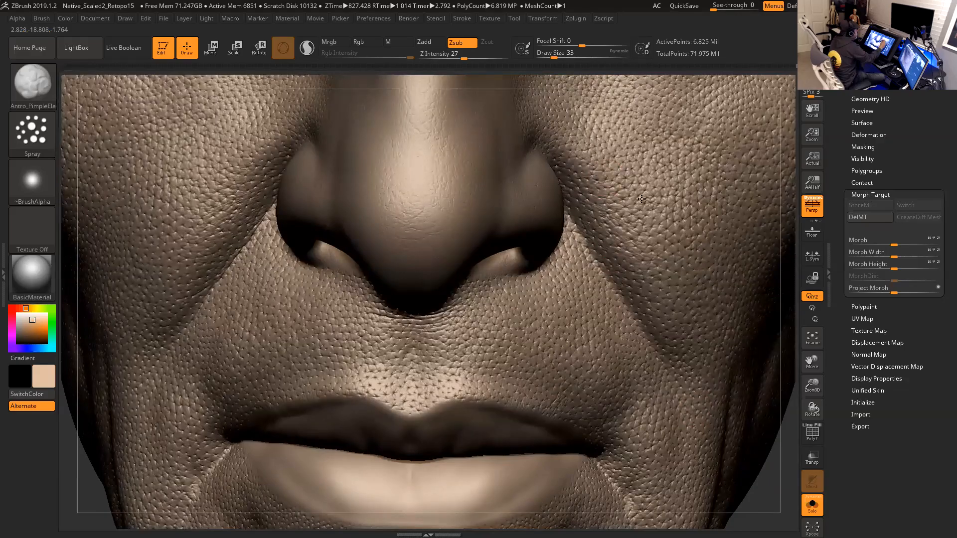
pyautogui.moveTo(760, 464)
pyautogui.mouseDown()
pyautogui.moveTo(742, 430)
pyautogui.moveTo(359, 244)
pyautogui.mouseUp()
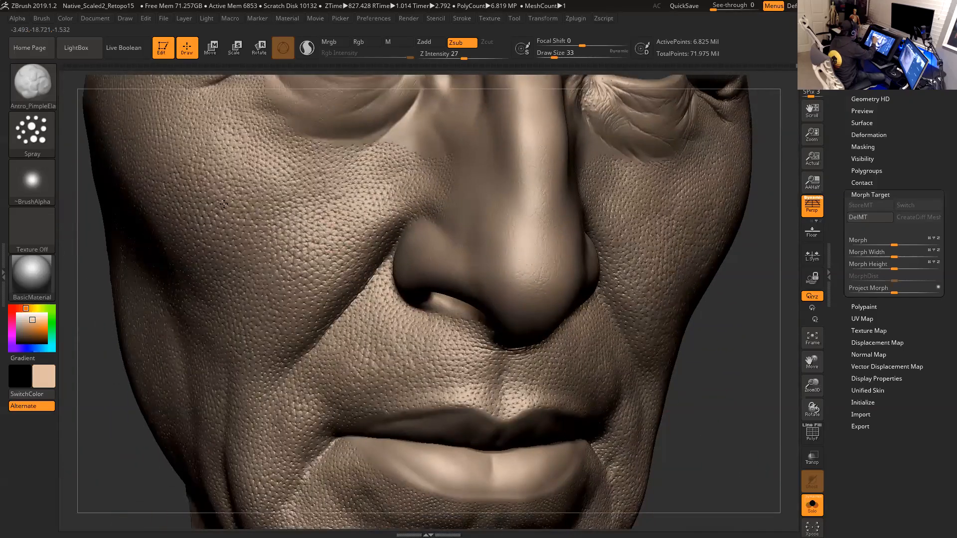
pyautogui.moveTo(725, 404)
pyautogui.mouseDown()
pyautogui.moveTo(742, 434)
pyautogui.moveTo(733, 417)
pyautogui.mouseUp()
pyautogui.press('space')
pyautogui.moveTo(472, 342); pyautogui.dragTo(469, 342)
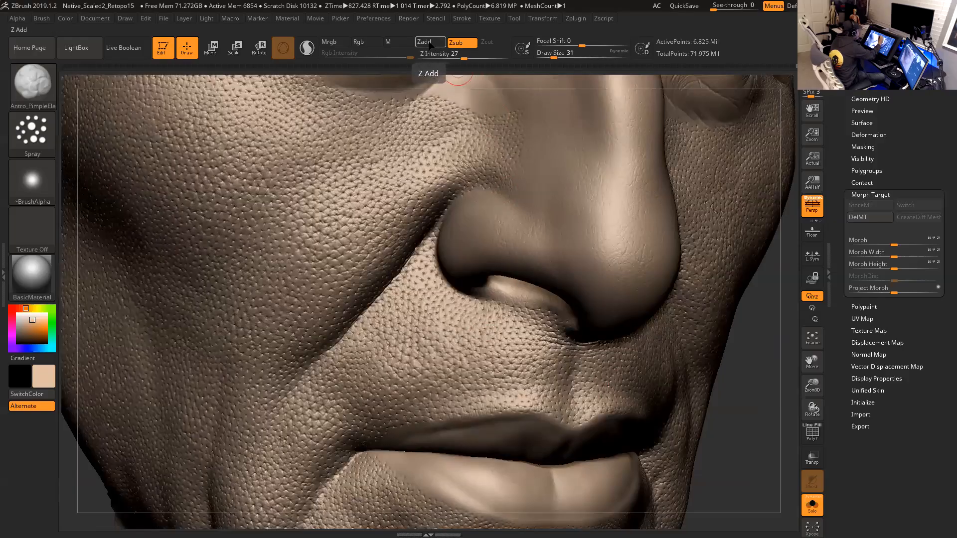
# - Switch the spray brush to Zadd and set its draw size to 29
pyautogui.click(433, 44)
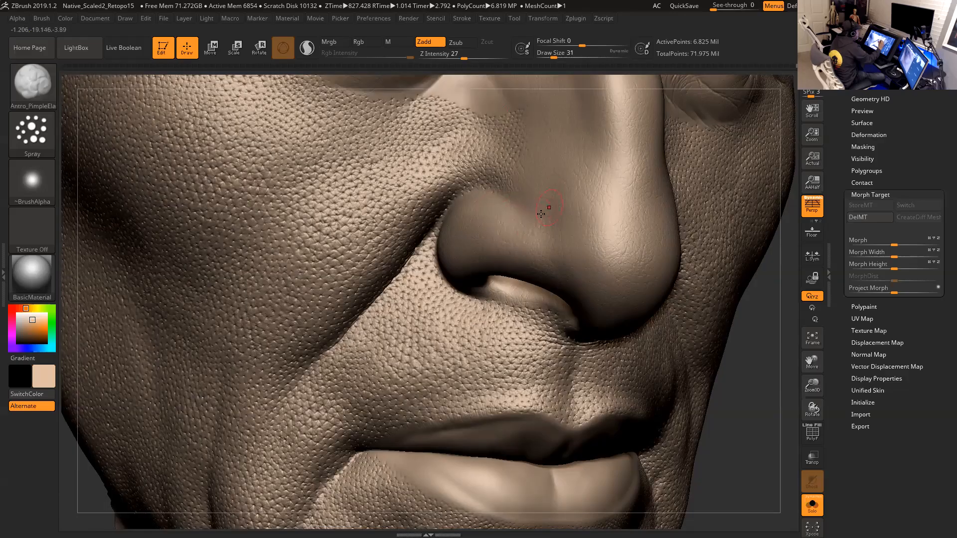
pyautogui.moveTo(560, 225)
pyautogui.mouseDown()
pyautogui.moveTo(601, 230)
pyautogui.moveTo(610, 204)
pyautogui.moveTo(601, 197)
pyautogui.mouseUp()
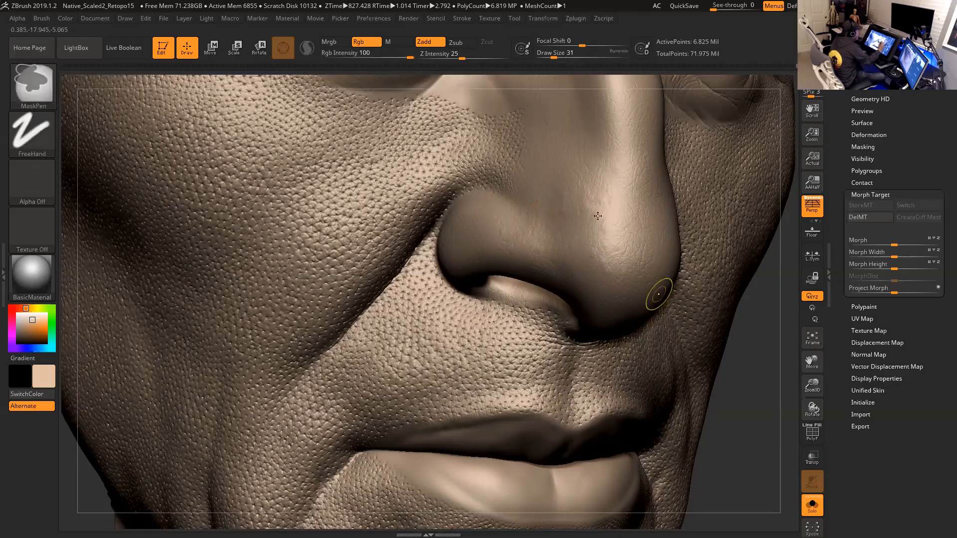
pyautogui.press('space')
pyautogui.click(571, 214)
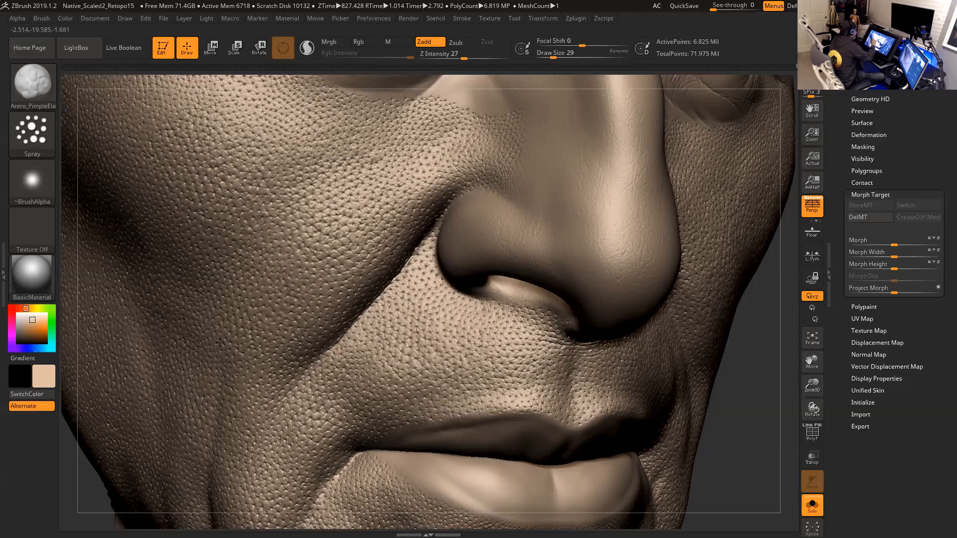
# - Subdivide the mesh one more level
pyautogui.moveTo(752, 425)
pyautogui.mouseDown()
pyautogui.moveTo(701, 374)
pyautogui.moveTo(484, 366)
pyautogui.mouseUp()
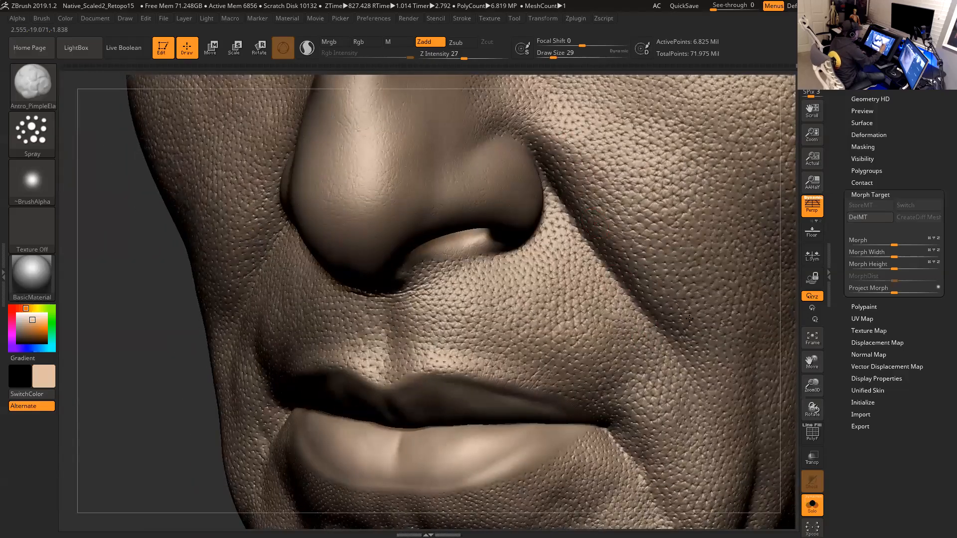
pyautogui.keyDown('alt'); pyautogui.moveTo(787, 347); pyautogui.dragTo(653, 421); pyautogui.keyUp('alt')
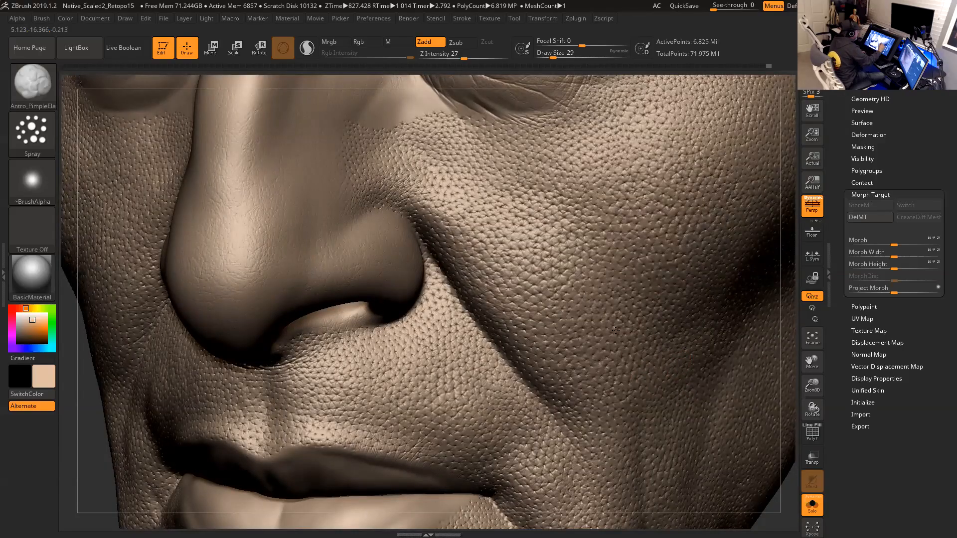
pyautogui.keyDown('alt'); pyautogui.moveTo(789, 527); pyautogui.dragTo(771, 425); pyautogui.keyUp('alt')
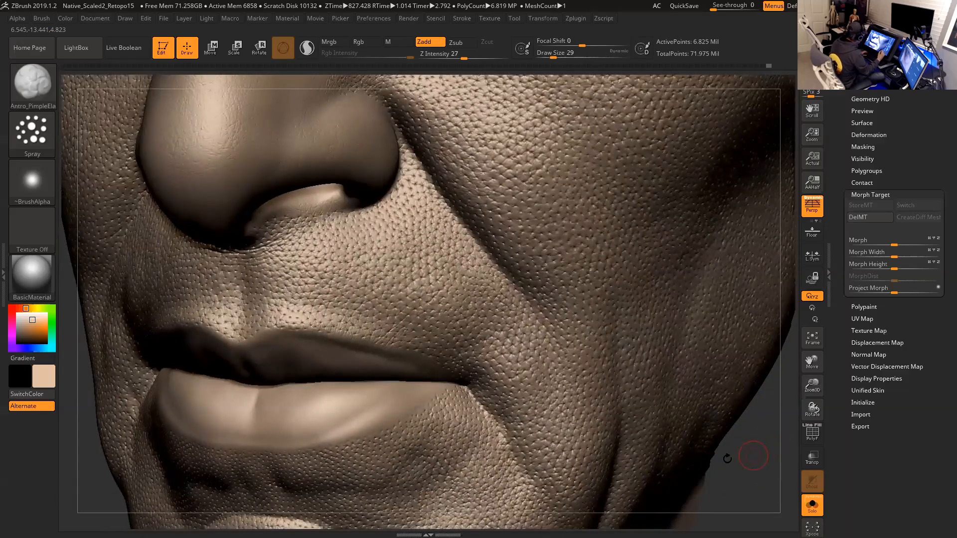
pyautogui.press('d')
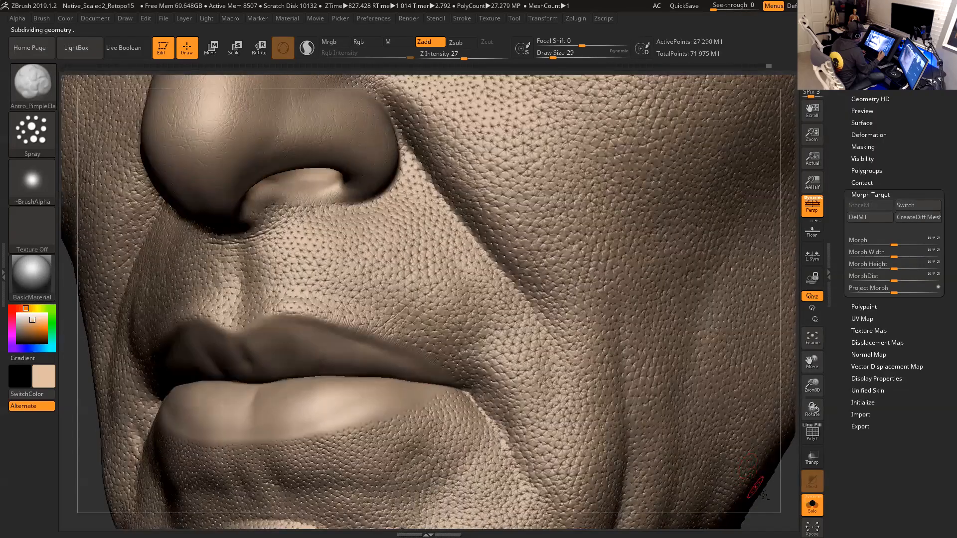
pyautogui.moveTo(755, 488)
pyautogui.keyDown('alt'); pyautogui.mouseDown()
pyautogui.moveTo(761, 445)
pyautogui.moveTo(755, 462)
pyautogui.moveTo(747, 412)
pyautogui.mouseUp(); pyautogui.keyUp('alt')
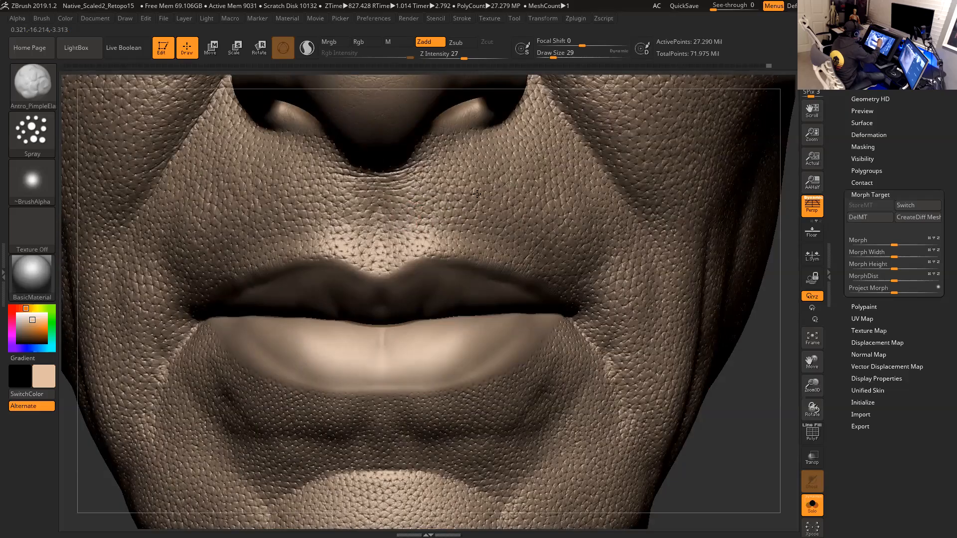
# - Set Z Intensity to 41 and the brush draw size to 23
pyautogui.moveTo(463, 57); pyautogui.dragTo(470, 56)
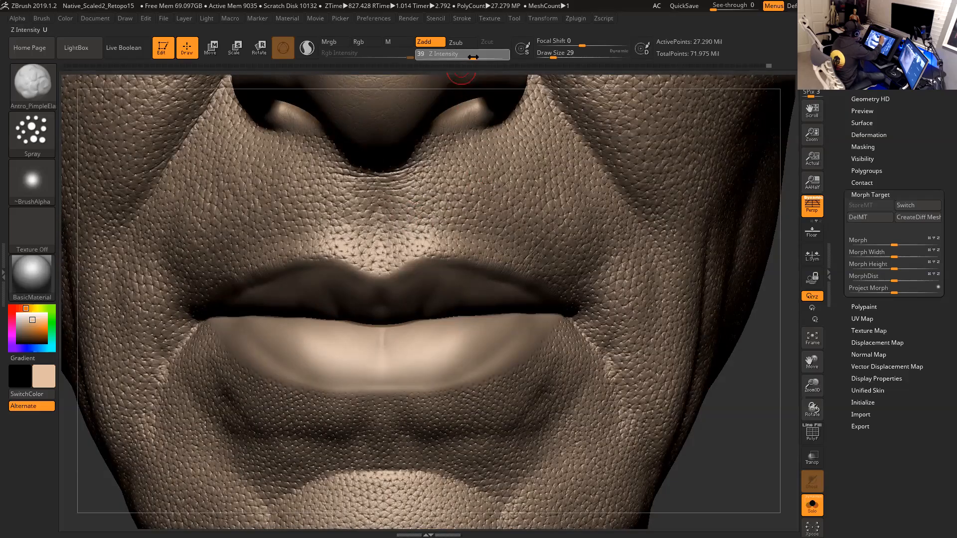
pyautogui.press('s')
pyautogui.moveTo(484, 211); pyautogui.dragTo(482, 212)
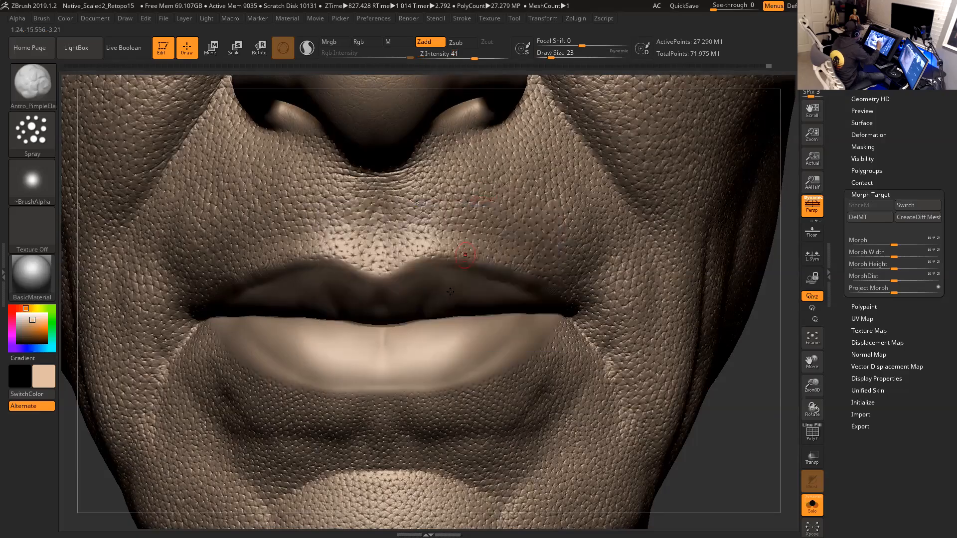
# - Spray raised bumps below the lower lip and undo the stroke
pyautogui.moveTo(451, 353); pyautogui.dragTo(466, 355)
pyautogui.press('ctrl')
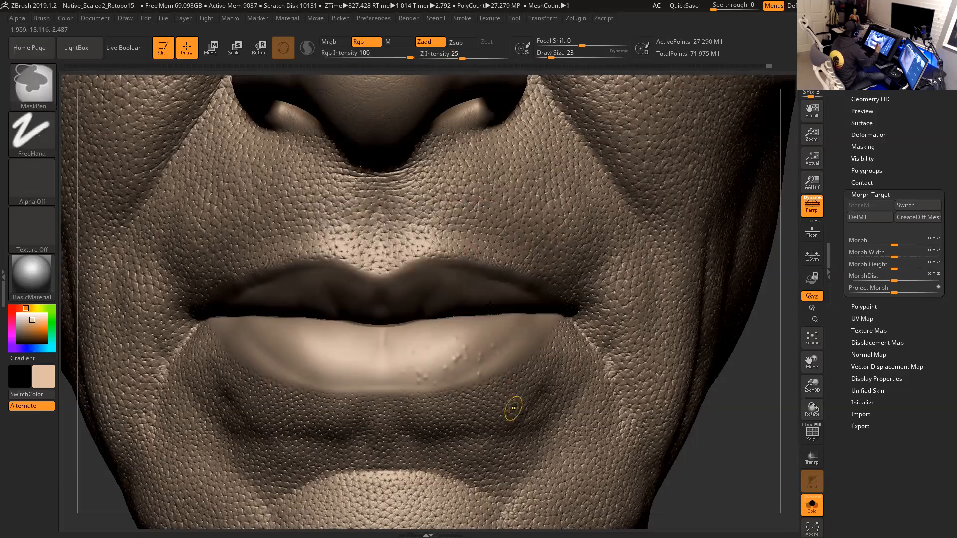
pyautogui.hotkey('ctrl', 'z')
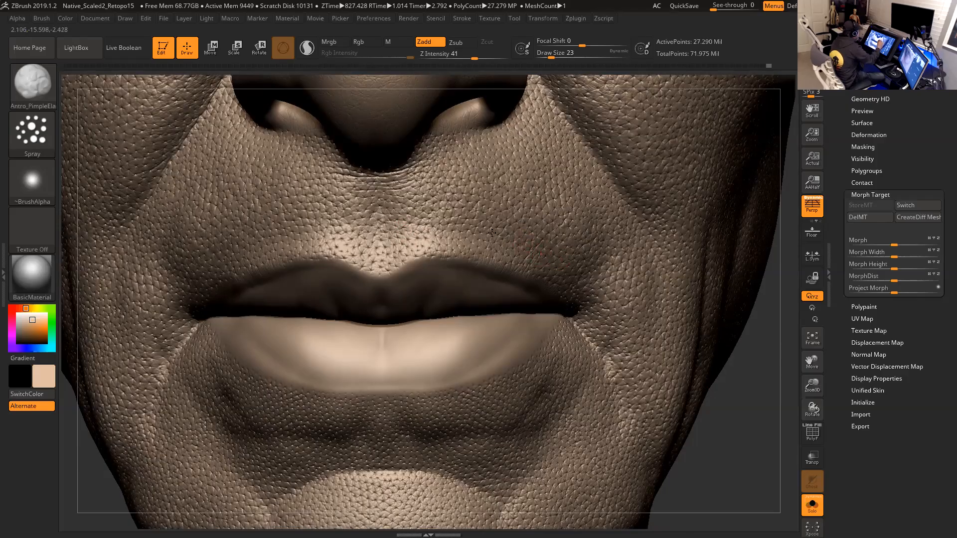
# - Orbit around the lips, chin and jaw to inspect the skin texture
pyautogui.moveTo(723, 449); pyautogui.dragTo(708, 434)
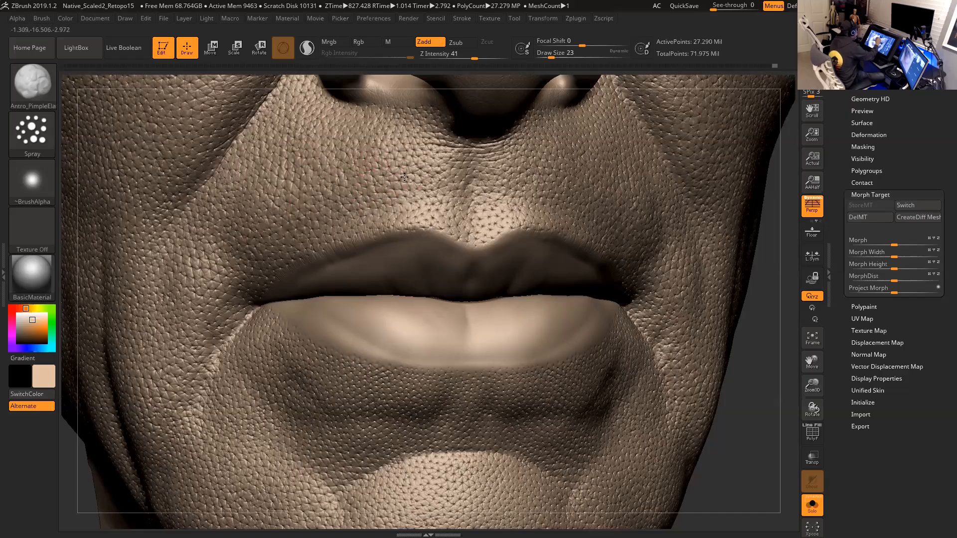
pyautogui.moveTo(766, 373); pyautogui.dragTo(693, 356)
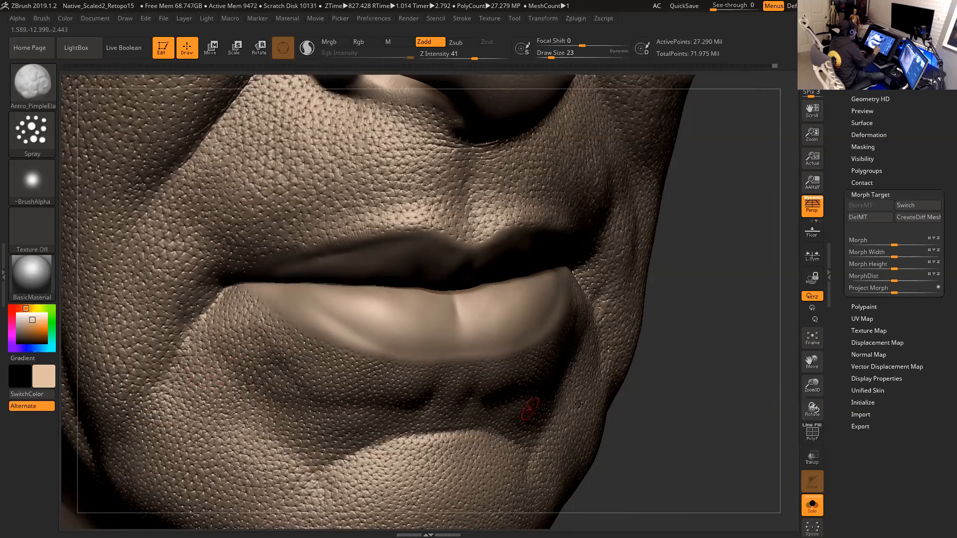
pyautogui.moveTo(660, 386)
pyautogui.mouseDown()
pyautogui.moveTo(647, 384)
pyautogui.moveTo(674, 370)
pyautogui.moveTo(667, 384)
pyautogui.moveTo(671, 342)
pyautogui.moveTo(683, 389)
pyautogui.moveTo(663, 339)
pyautogui.mouseUp()
pyautogui.keyDown('shift'); pyautogui.moveTo(600, 366); pyautogui.dragTo(477, 380); pyautogui.keyUp('shift')
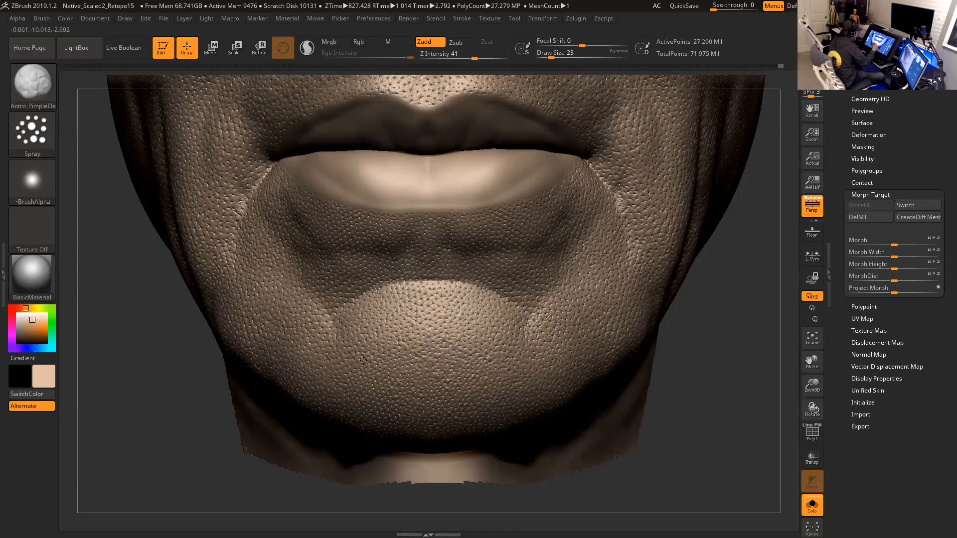
pyautogui.moveTo(683, 399); pyautogui.dragTo(623, 344)
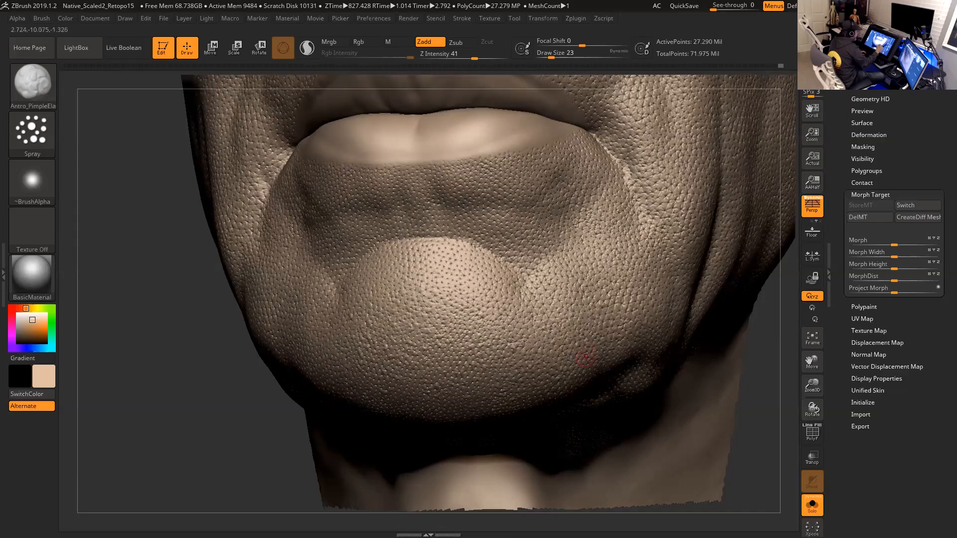
pyautogui.moveTo(754, 382); pyautogui.dragTo(726, 368)
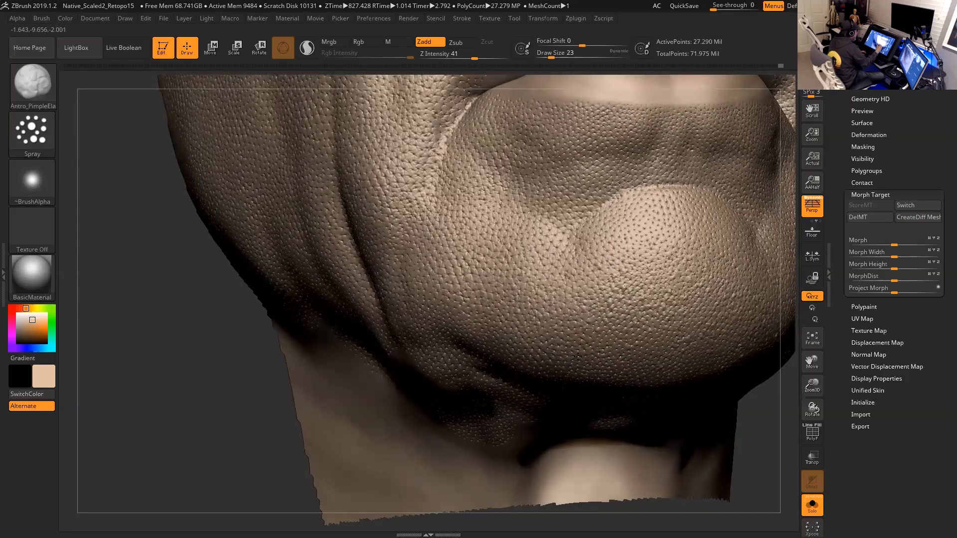
pyautogui.moveTo(241, 410); pyautogui.dragTo(643, 397)
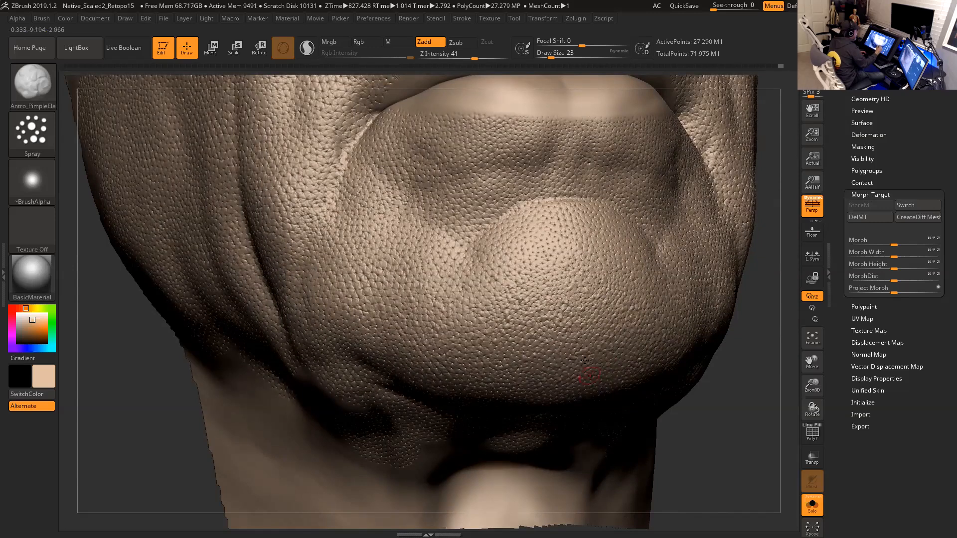
pyautogui.moveTo(726, 395); pyautogui.dragTo(712, 446)
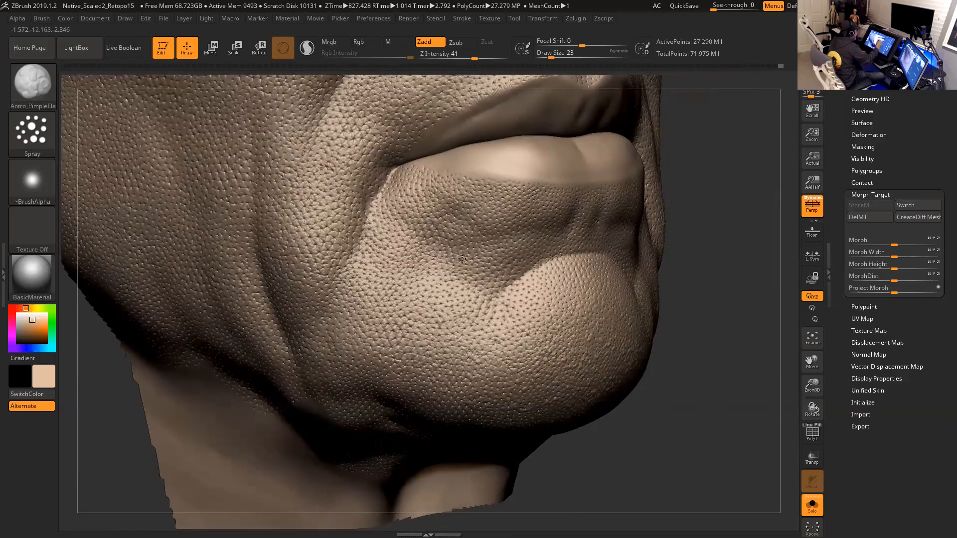
pyautogui.keyDown('alt'); pyautogui.moveTo(706, 338); pyautogui.dragTo(699, 353); pyautogui.keyUp('alt')
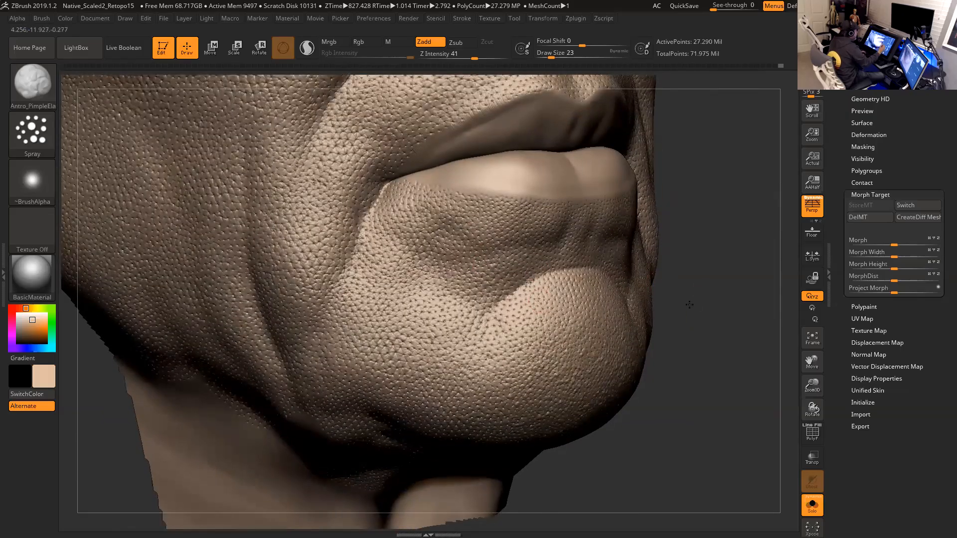
pyautogui.moveTo(709, 299); pyautogui.dragTo(598, 243)
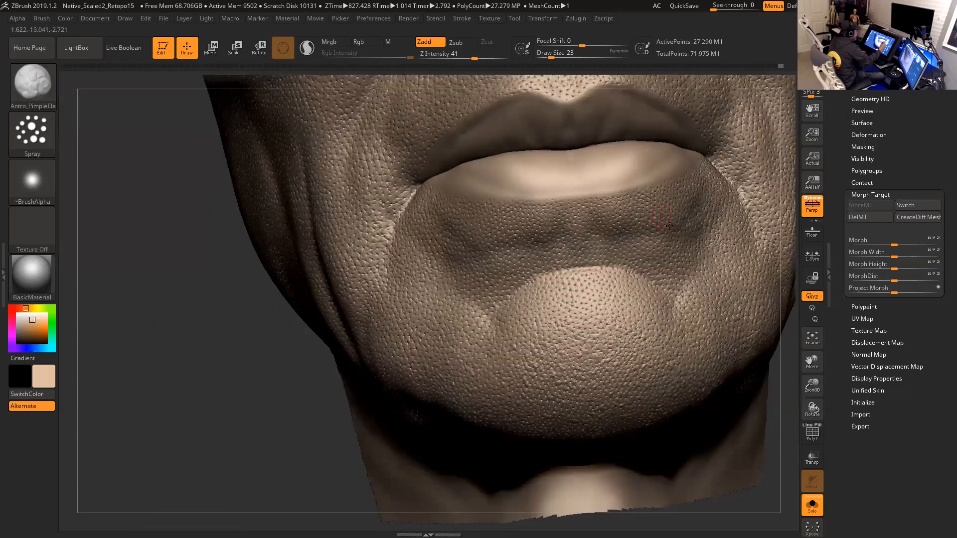
pyautogui.moveTo(271, 412); pyautogui.dragTo(429, 371)
pyautogui.moveTo(727, 367); pyautogui.dragTo(531, 321)
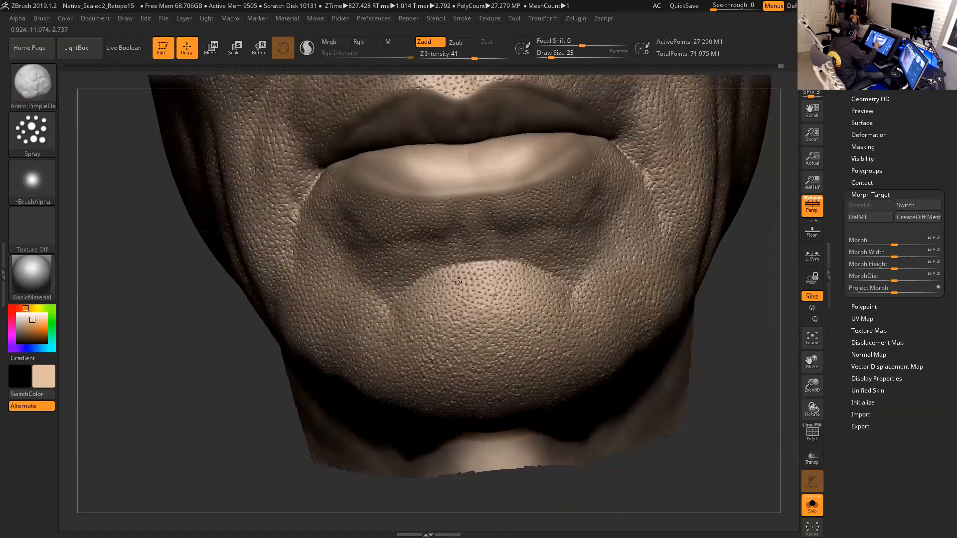
pyautogui.moveTo(730, 364)
pyautogui.mouseDown()
pyautogui.moveTo(643, 361)
pyautogui.moveTo(593, 344)
pyautogui.mouseUp()
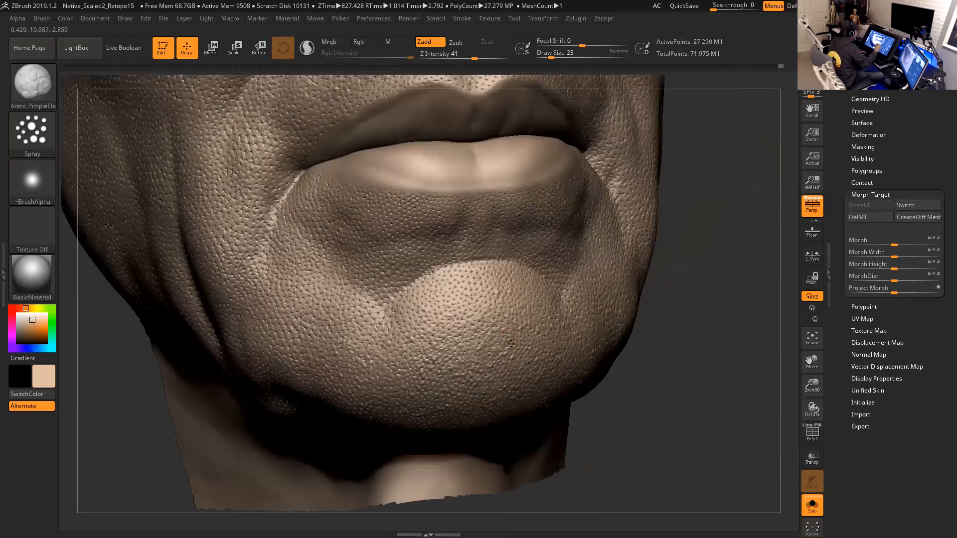
pyautogui.moveTo(723, 324)
pyautogui.mouseDown()
pyautogui.moveTo(695, 294)
pyautogui.moveTo(483, 373)
pyautogui.mouseUp()
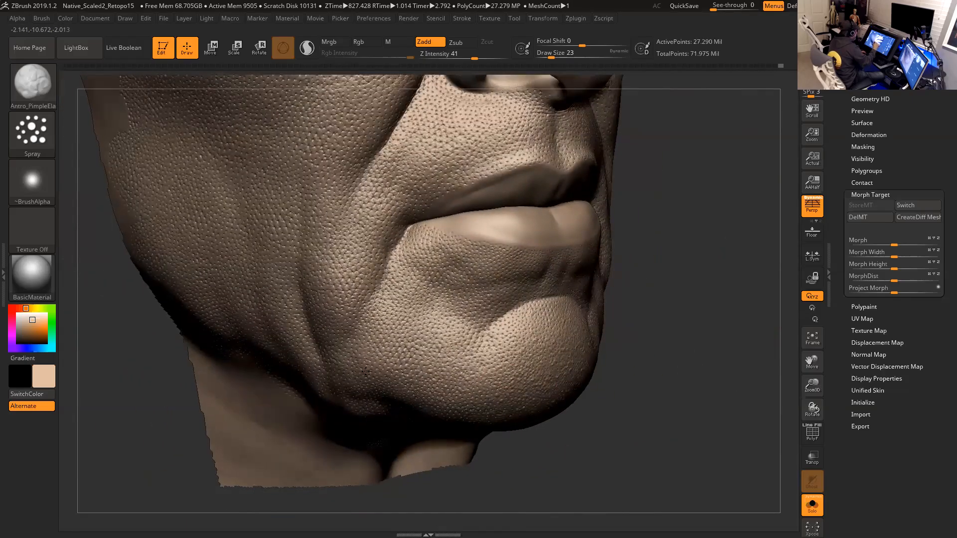
pyautogui.moveTo(627, 362)
pyautogui.mouseDown()
pyautogui.moveTo(680, 384)
pyautogui.moveTo(480, 403)
pyautogui.mouseUp()
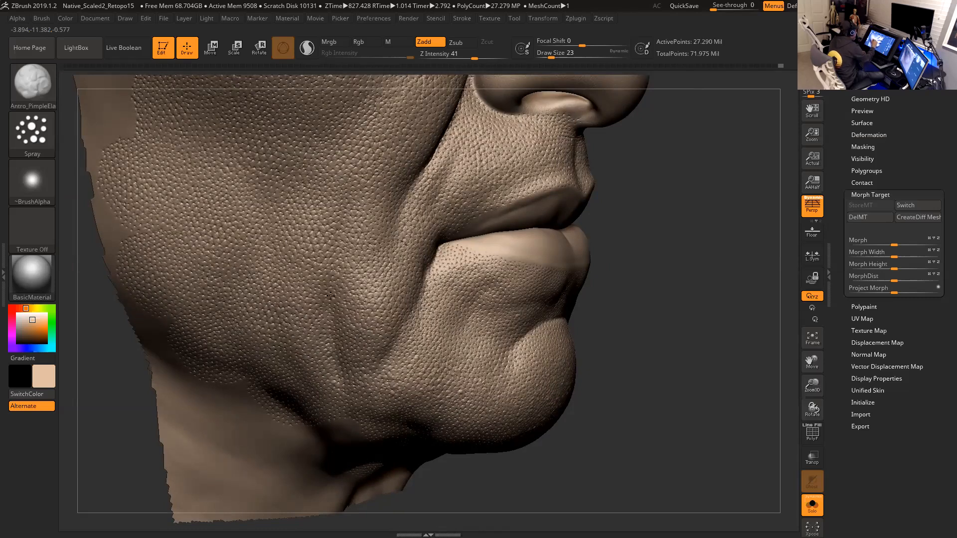
pyautogui.moveTo(393, 336); pyautogui.dragTo(421, 354, button='right')
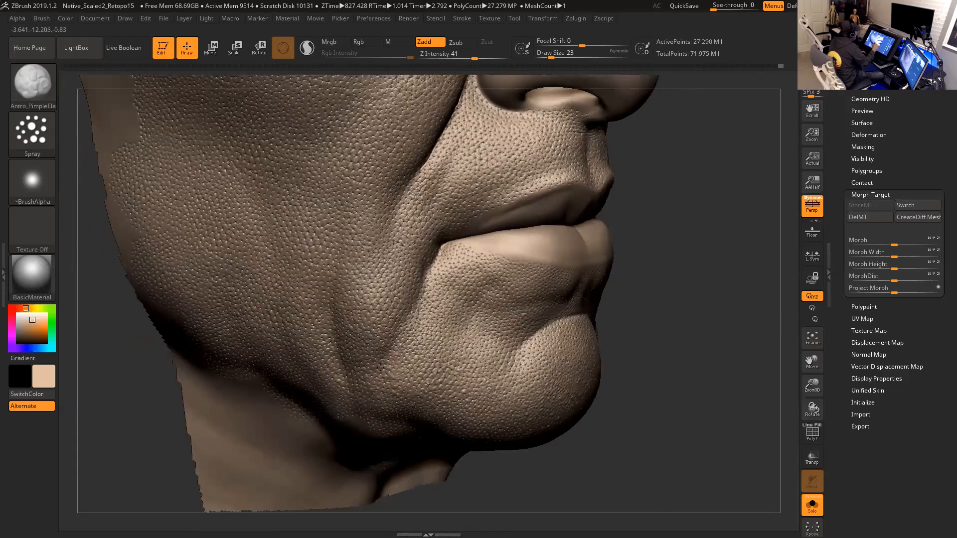
pyautogui.moveTo(649, 335); pyautogui.dragTo(491, 335)
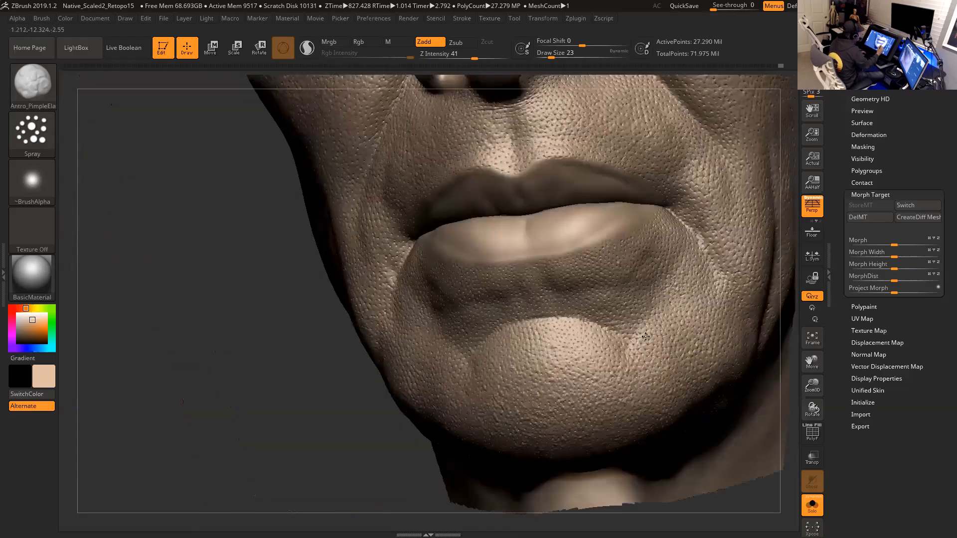
pyautogui.moveTo(313, 446); pyautogui.dragTo(127, 431)
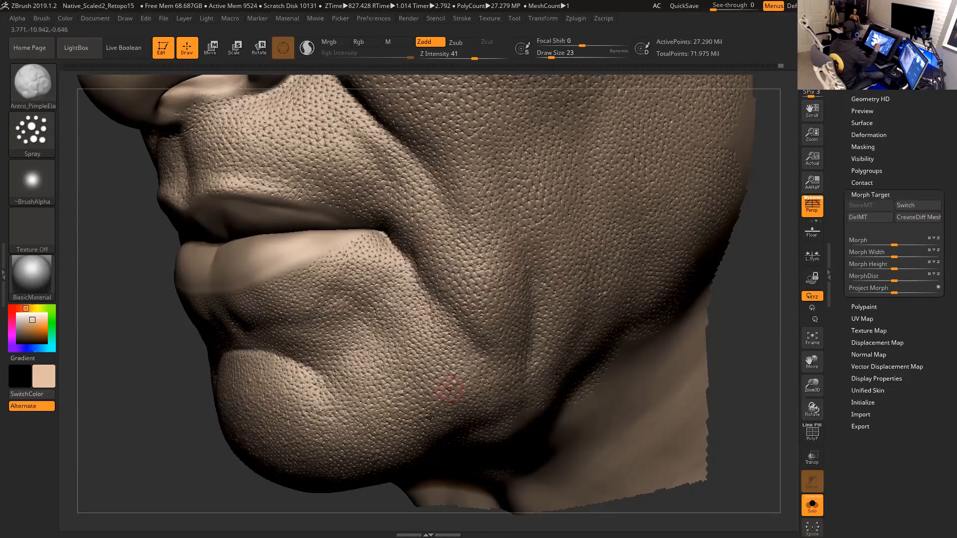
# - Set the brush draw size to 17 while orbiting around the lips and cheek
pyautogui.keyDown('alt'); pyautogui.moveTo(706, 371); pyautogui.dragTo(649, 424); pyautogui.keyUp('alt')
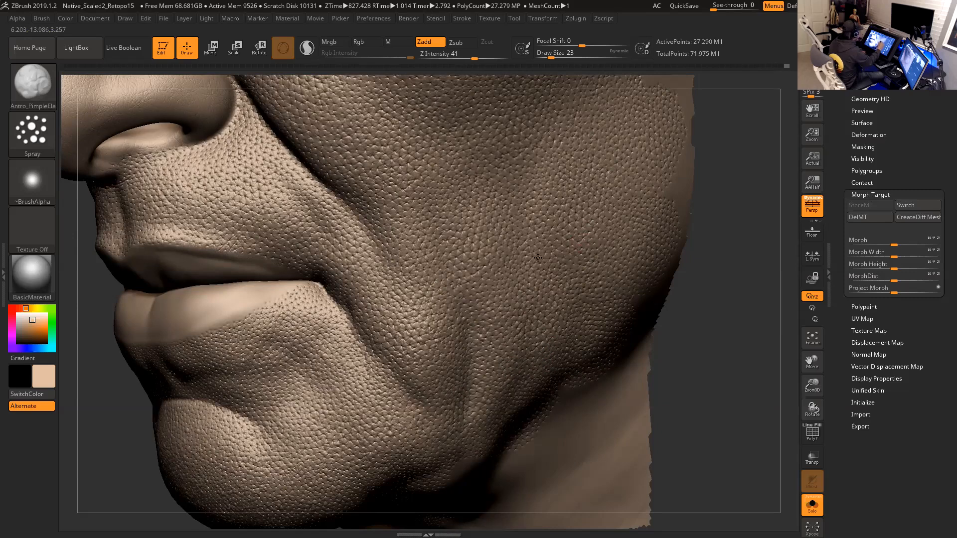
pyautogui.moveTo(714, 331); pyautogui.dragTo(732, 288)
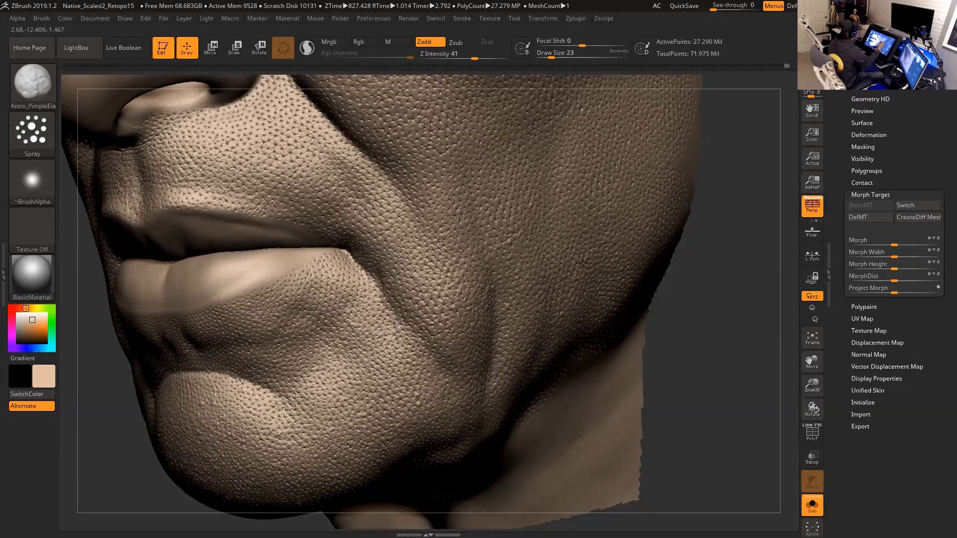
pyautogui.moveTo(716, 379)
pyautogui.mouseDown()
pyautogui.moveTo(737, 374)
pyautogui.moveTo(715, 339)
pyautogui.moveTo(705, 375)
pyautogui.moveTo(715, 367)
pyautogui.moveTo(722, 384)
pyautogui.moveTo(752, 375)
pyautogui.mouseUp()
pyautogui.press('space')
pyautogui.moveTo(414, 234); pyautogui.dragTo(411, 234)
pyautogui.moveTo(679, 340); pyautogui.dragTo(715, 335)
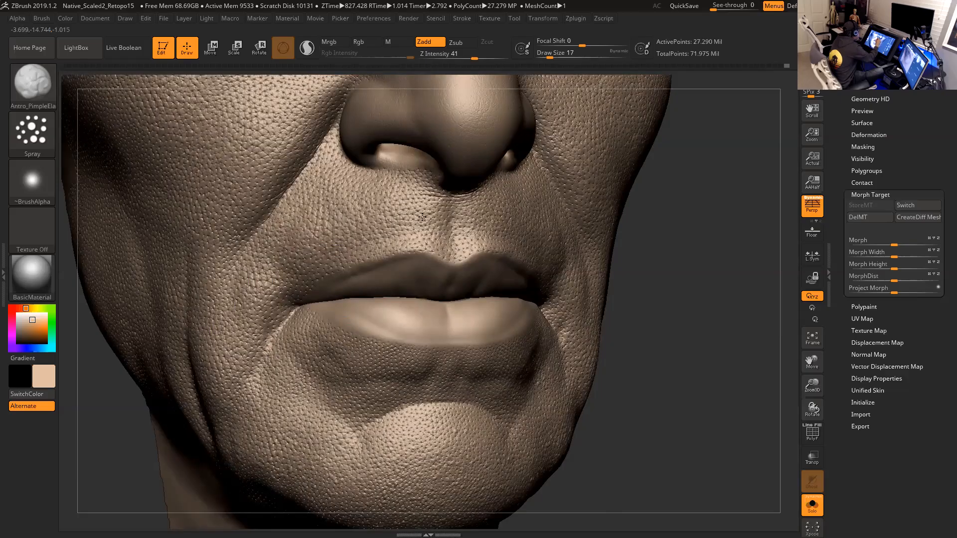
# - Orbit around the mouth, lips and chin from front and side to examine the skin pores
pyautogui.moveTo(646, 237); pyautogui.dragTo(609, 238)
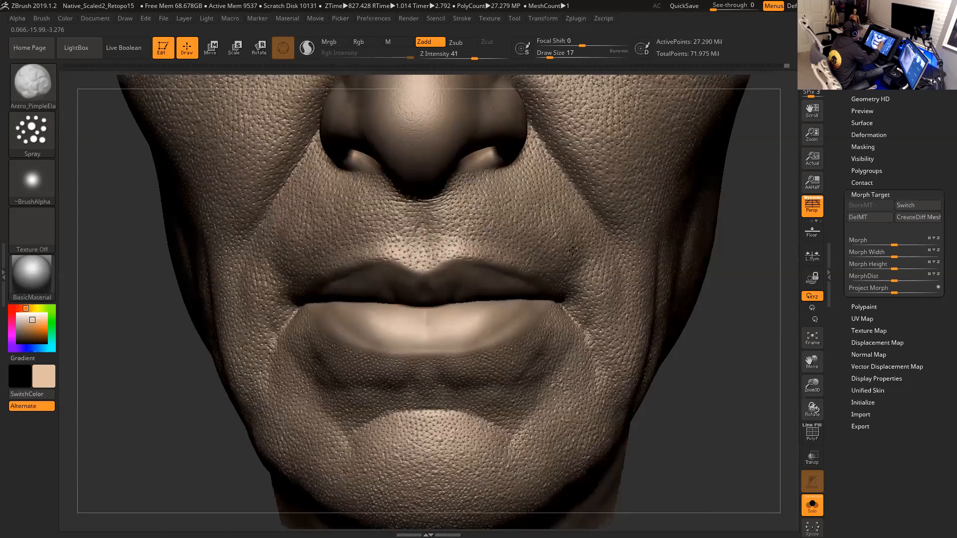
pyautogui.moveTo(722, 367); pyautogui.dragTo(616, 286)
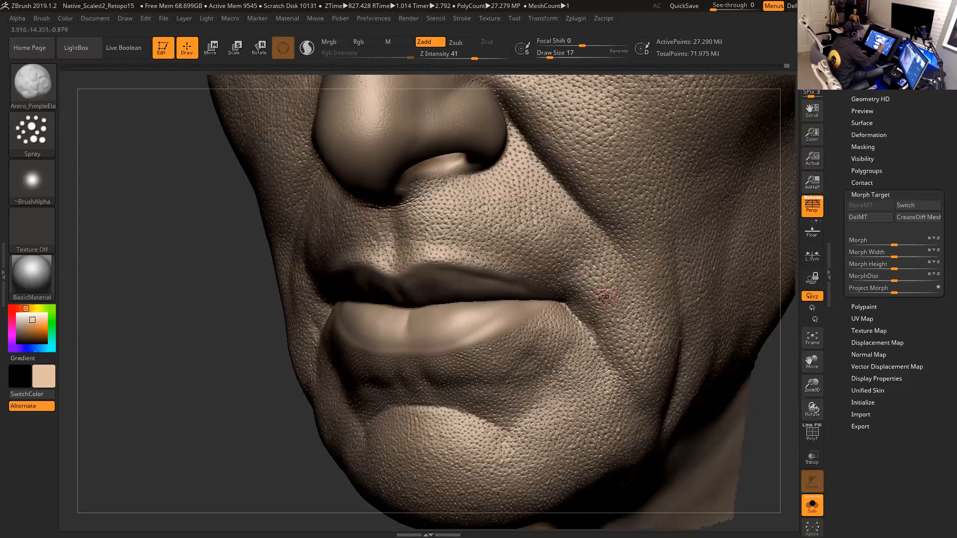
pyautogui.keyDown('alt'); pyautogui.moveTo(778, 434); pyautogui.dragTo(750, 400); pyautogui.keyUp('alt')
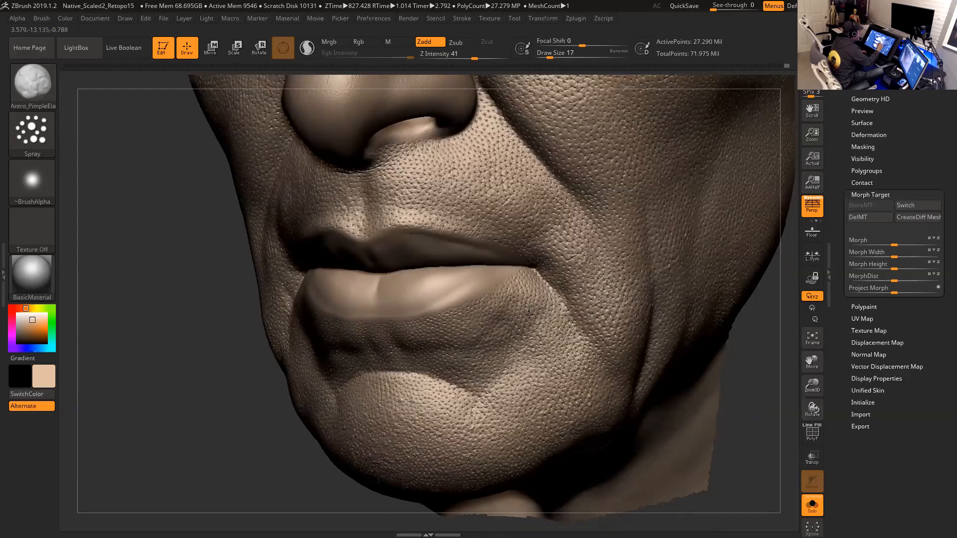
pyautogui.keyDown('shift'); pyautogui.moveTo(751, 390); pyautogui.dragTo(789, 377); pyautogui.keyUp('shift')
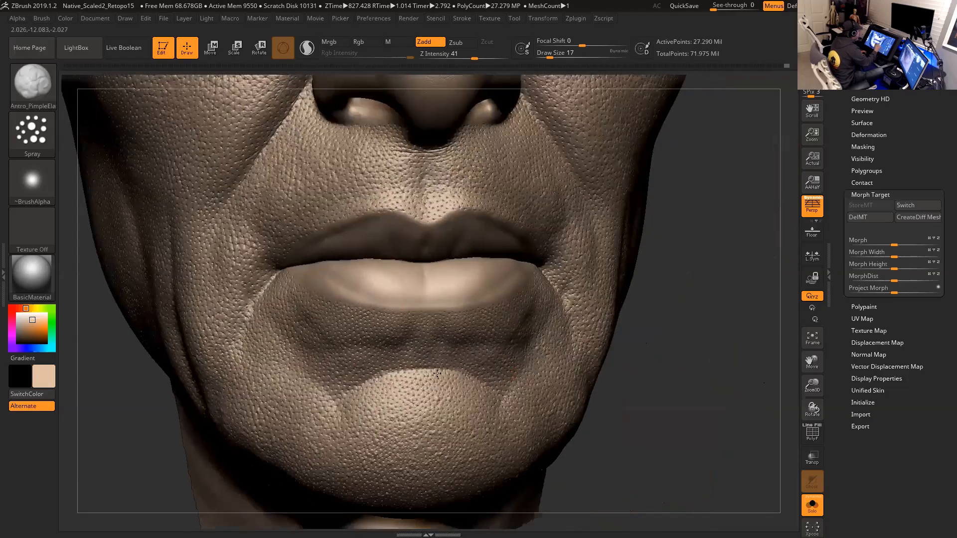
pyautogui.keyDown('alt'); pyautogui.moveTo(695, 346); pyautogui.dragTo(741, 304); pyautogui.keyUp('alt')
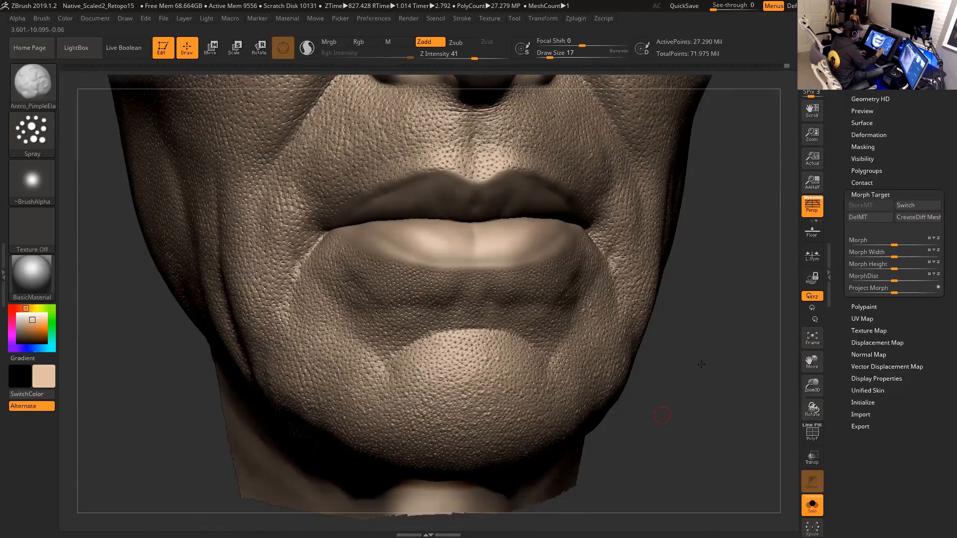
pyautogui.keyDown('alt'); pyautogui.moveTo(702, 362); pyautogui.dragTo(739, 304); pyautogui.keyUp('alt')
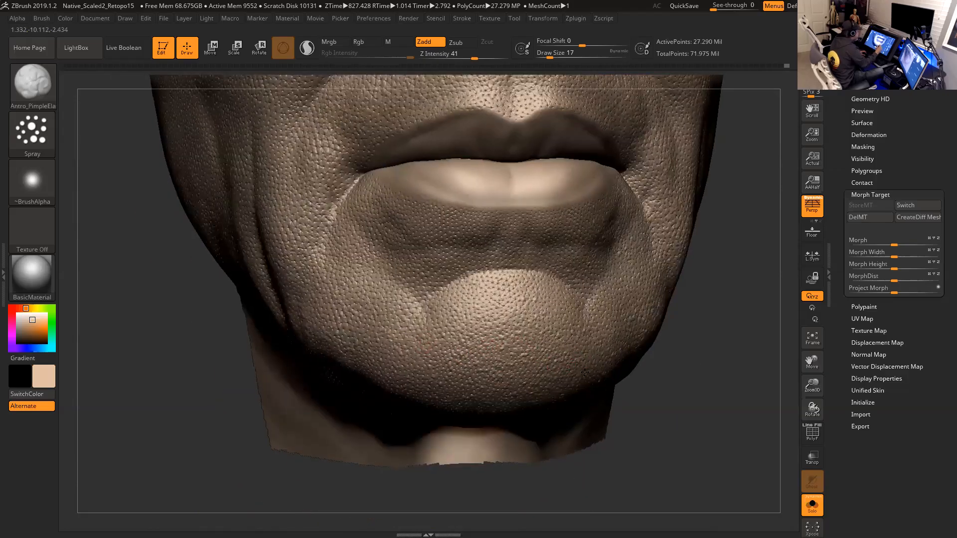
pyautogui.moveTo(682, 353); pyautogui.dragTo(750, 351)
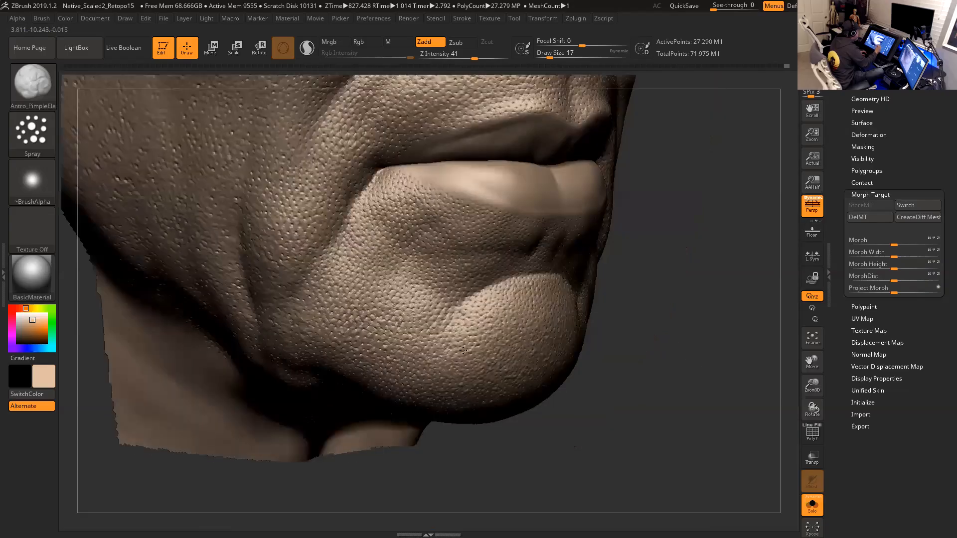
pyautogui.moveTo(617, 345)
pyautogui.keyDown('alt'); pyautogui.mouseDown()
pyautogui.moveTo(614, 311)
pyautogui.moveTo(648, 320)
pyautogui.moveTo(660, 304)
pyautogui.moveTo(638, 318)
pyautogui.moveTo(660, 346)
pyautogui.moveTo(682, 342)
pyautogui.mouseUp(); pyautogui.keyUp('alt')
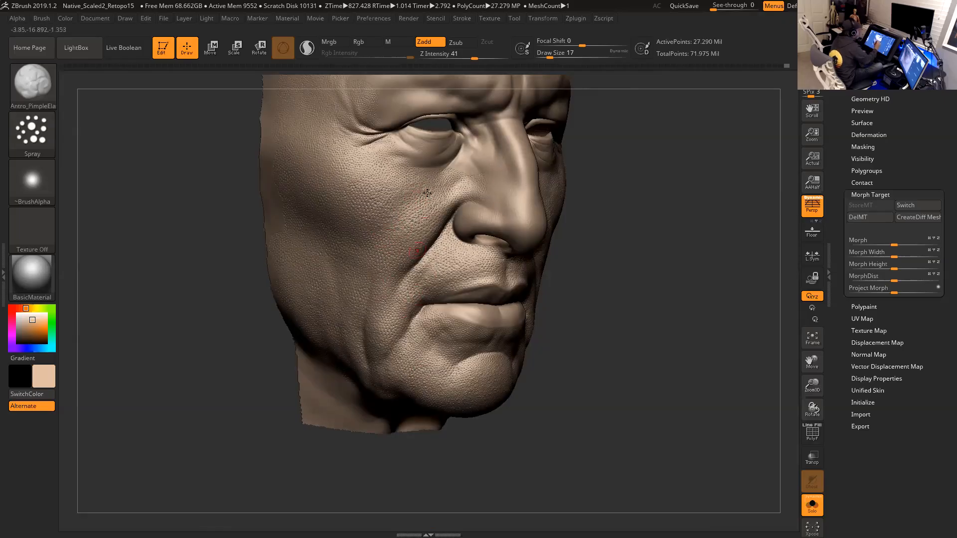
# - Rotate the head to inspect the cheek, nasolabial folds and upper lip texture
pyautogui.moveTo(621, 363); pyautogui.dragTo(560, 324)
pyautogui.moveTo(648, 306); pyautogui.dragTo(509, 286)
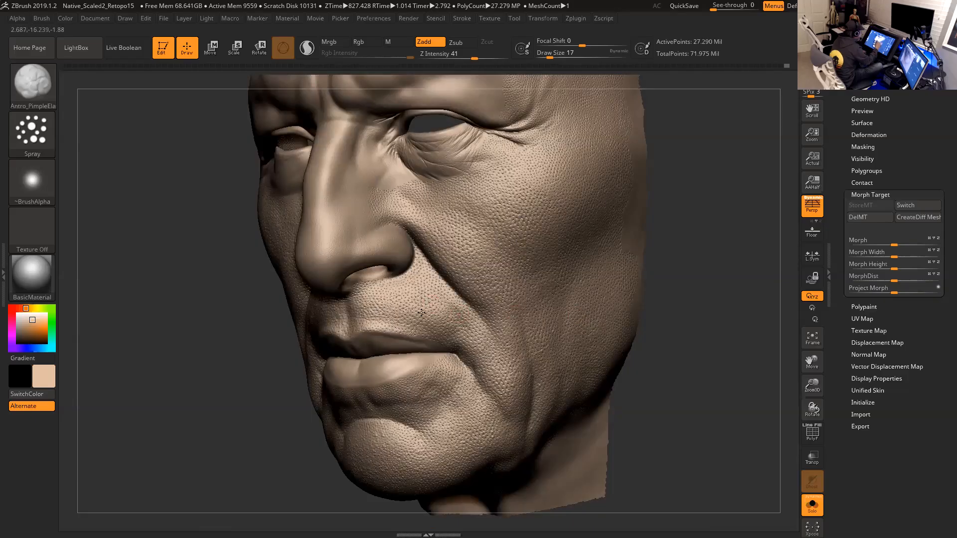
pyautogui.moveTo(657, 344); pyautogui.dragTo(735, 342)
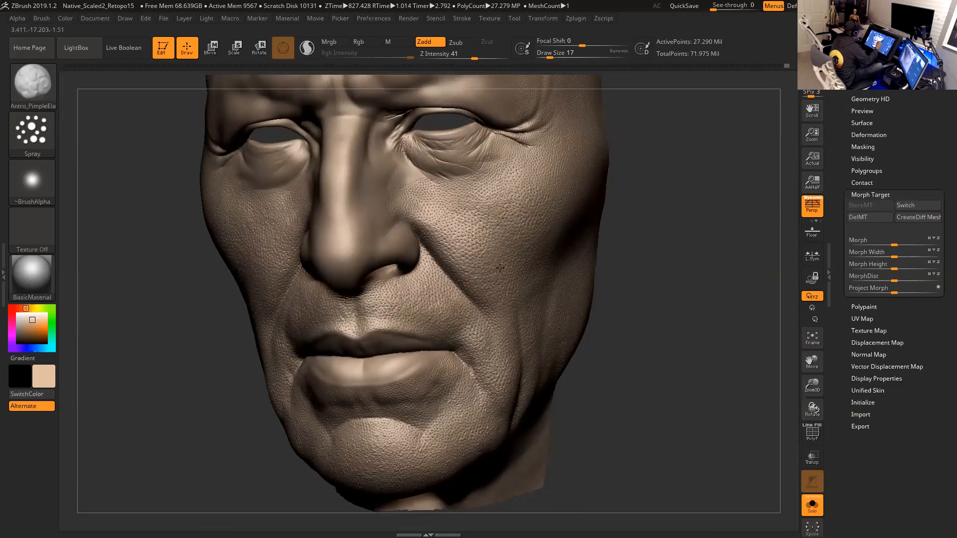
pyautogui.moveTo(657, 274); pyautogui.dragTo(732, 305)
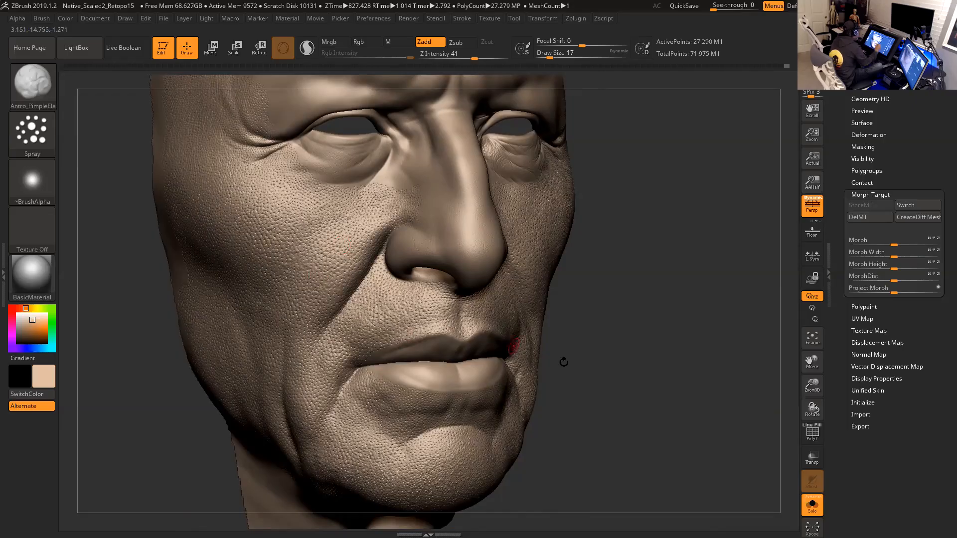
pyautogui.keyDown('alt'); pyautogui.moveTo(618, 364); pyautogui.dragTo(649, 323); pyautogui.keyUp('alt')
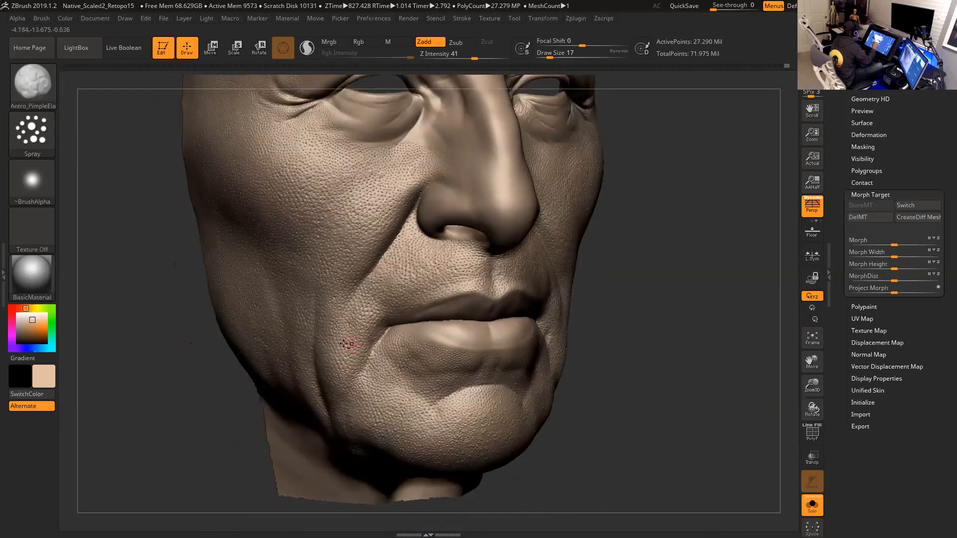
pyautogui.moveTo(617, 346); pyautogui.dragTo(551, 305)
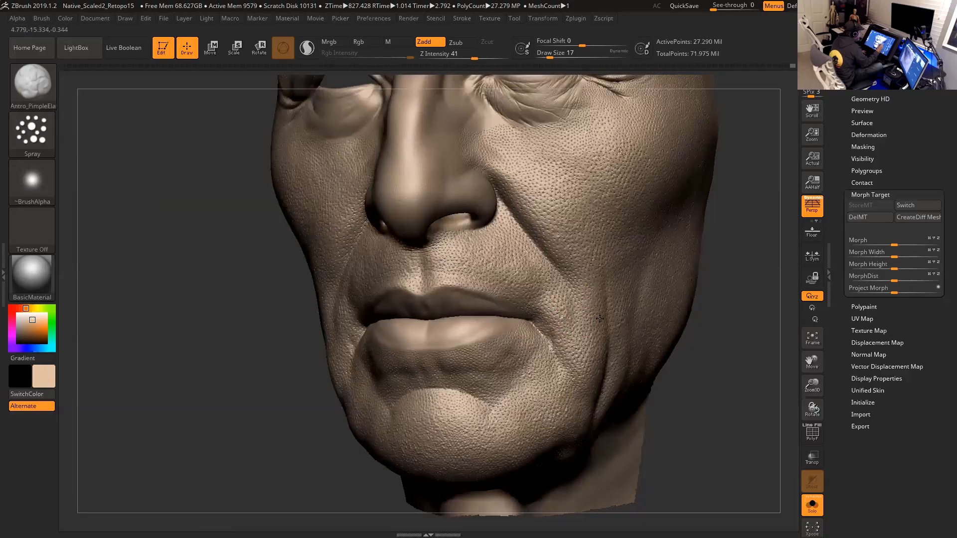
pyautogui.moveTo(718, 325); pyautogui.dragTo(463, 277)
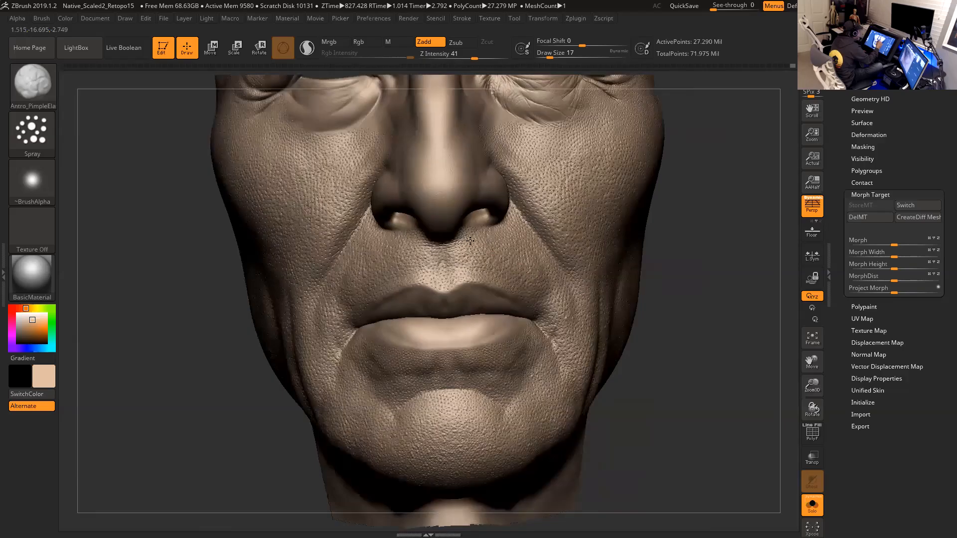
pyautogui.moveTo(694, 298); pyautogui.dragTo(674, 324)
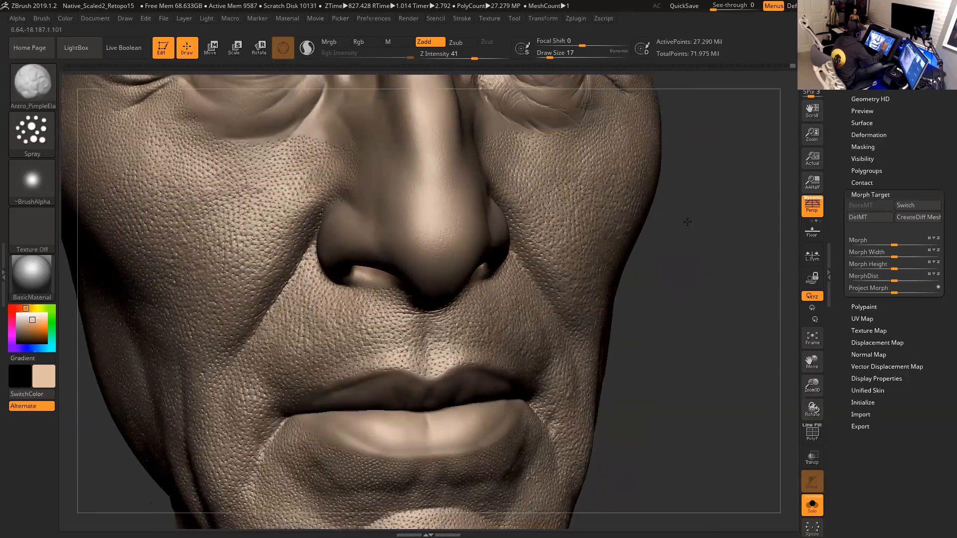
pyautogui.moveTo(697, 221); pyautogui.dragTo(677, 222)
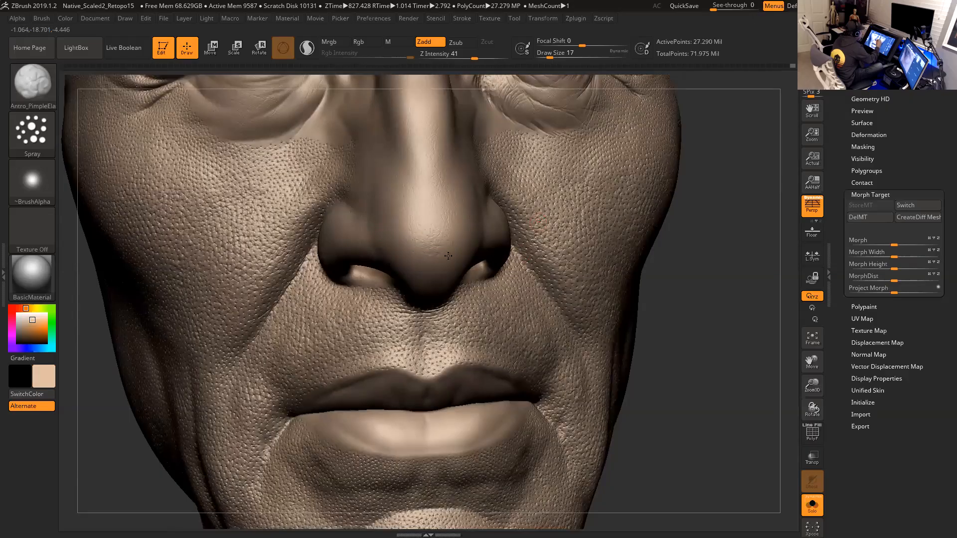
# - Orbit closely around the nose, nostril and nasolabial crease to examine the pore detail
pyautogui.moveTo(694, 271); pyautogui.dragTo(553, 267)
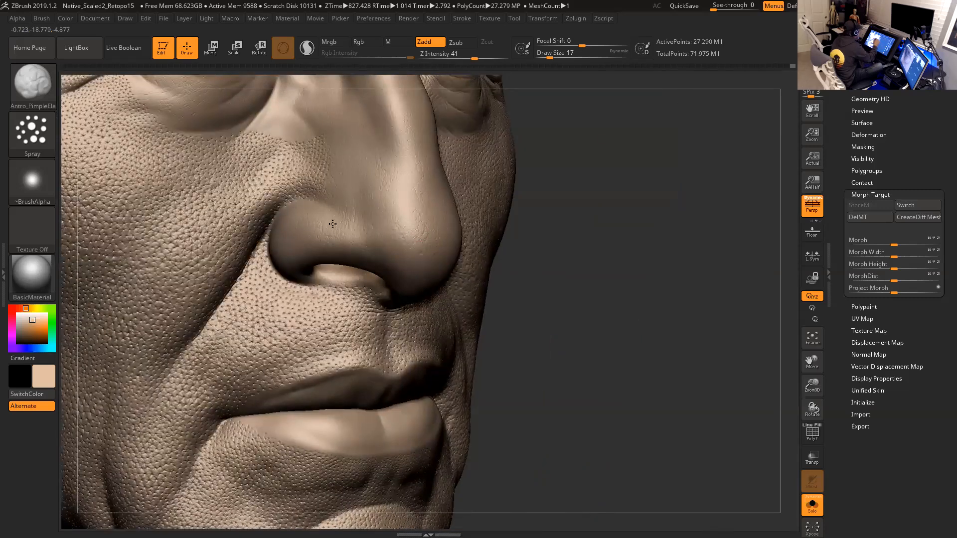
pyautogui.moveTo(690, 250); pyautogui.dragTo(583, 245)
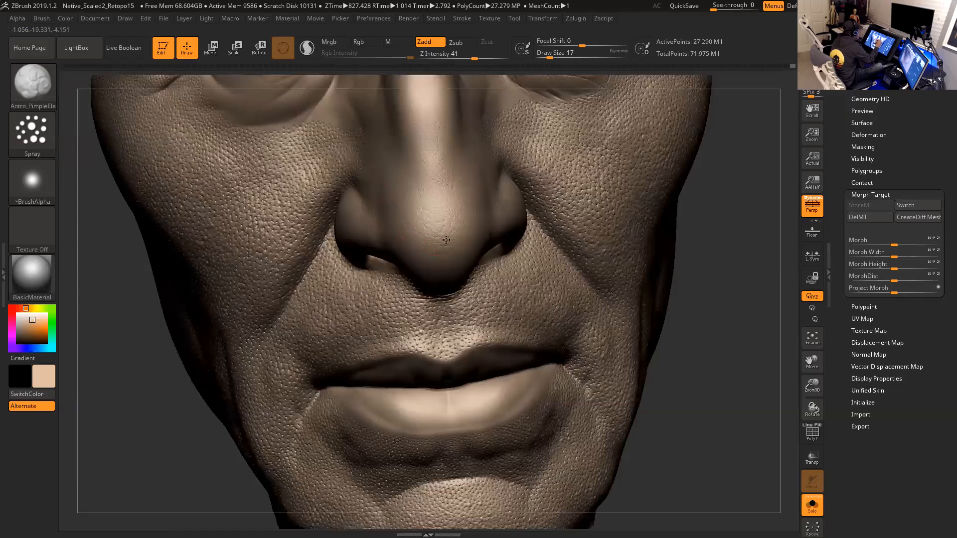
pyautogui.moveTo(712, 313); pyautogui.dragTo(649, 209)
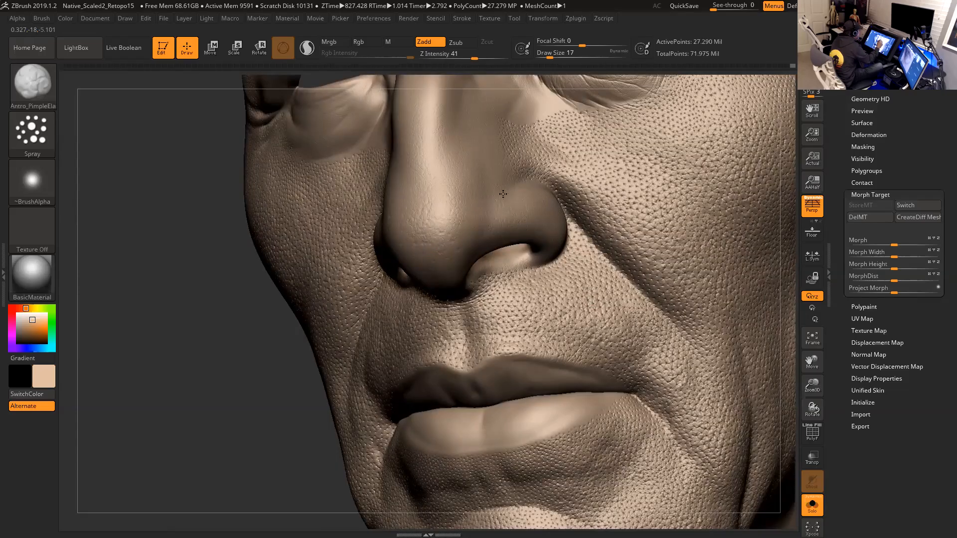
pyautogui.moveTo(301, 366); pyautogui.dragTo(473, 282)
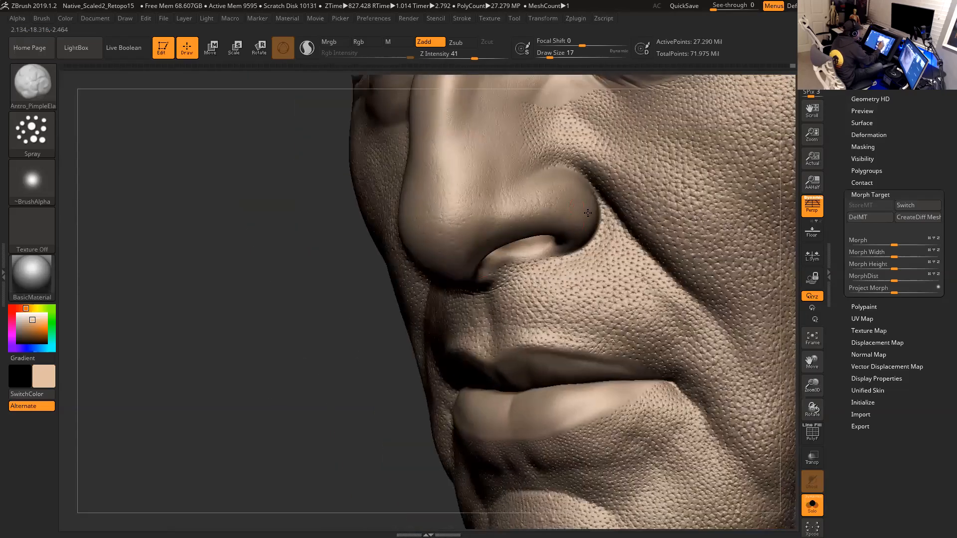
pyautogui.moveTo(331, 320); pyautogui.dragTo(551, 171)
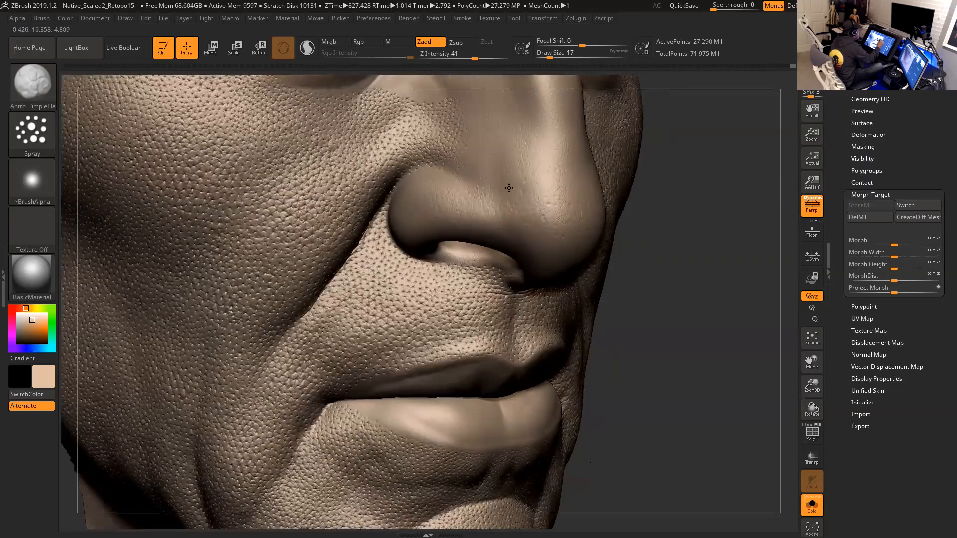
pyautogui.moveTo(675, 254); pyautogui.dragTo(558, 254)
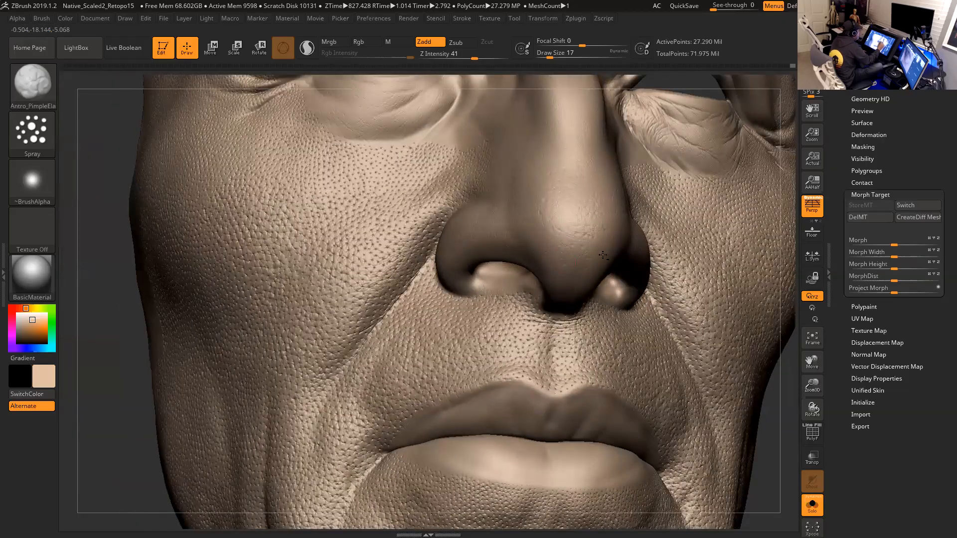
pyautogui.moveTo(108, 388); pyautogui.dragTo(439, 271)
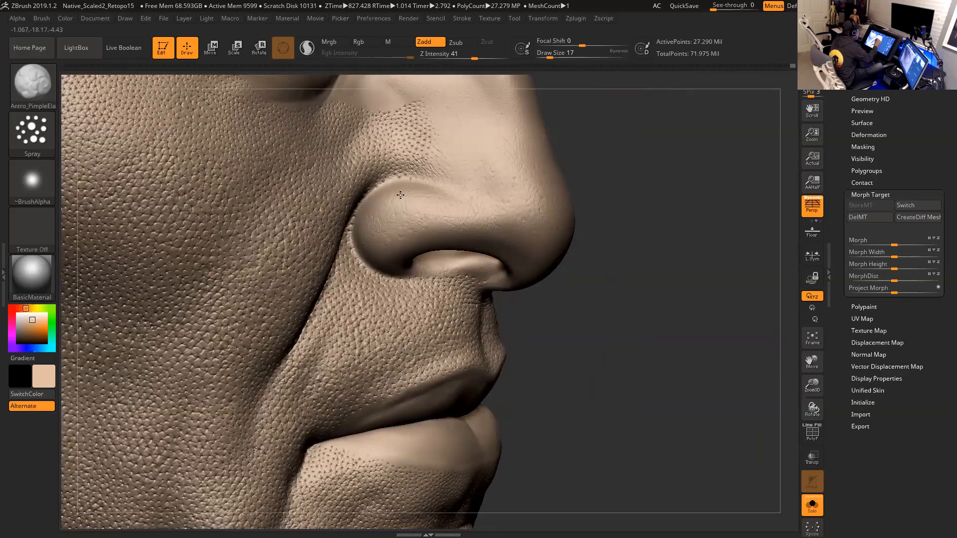
pyautogui.moveTo(634, 241); pyautogui.dragTo(557, 180)
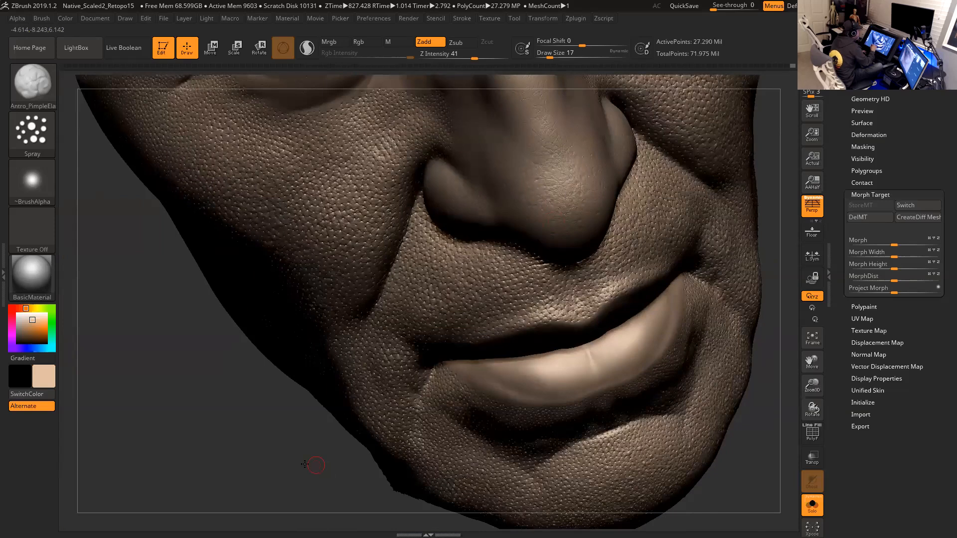
pyautogui.moveTo(322, 466); pyautogui.dragTo(623, 169)
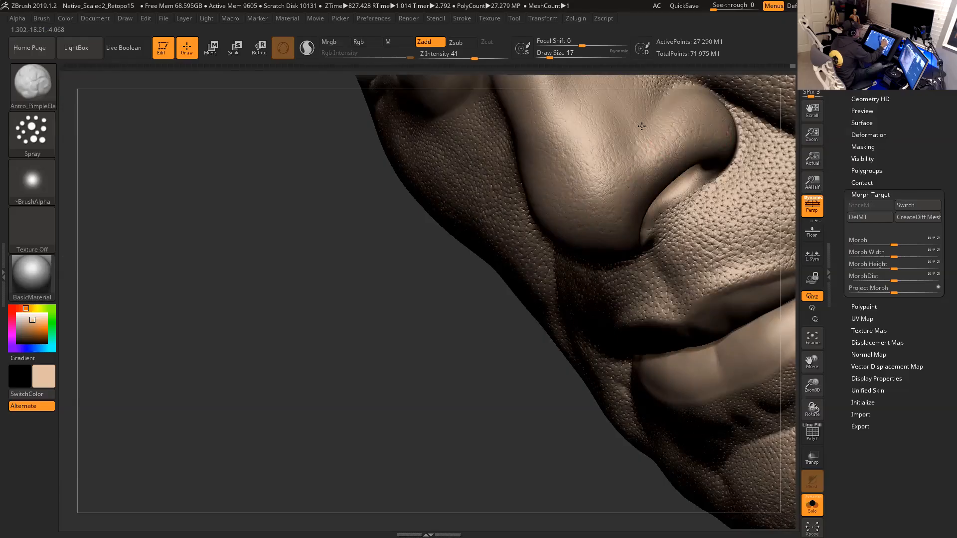
pyautogui.moveTo(437, 348); pyautogui.dragTo(372, 349)
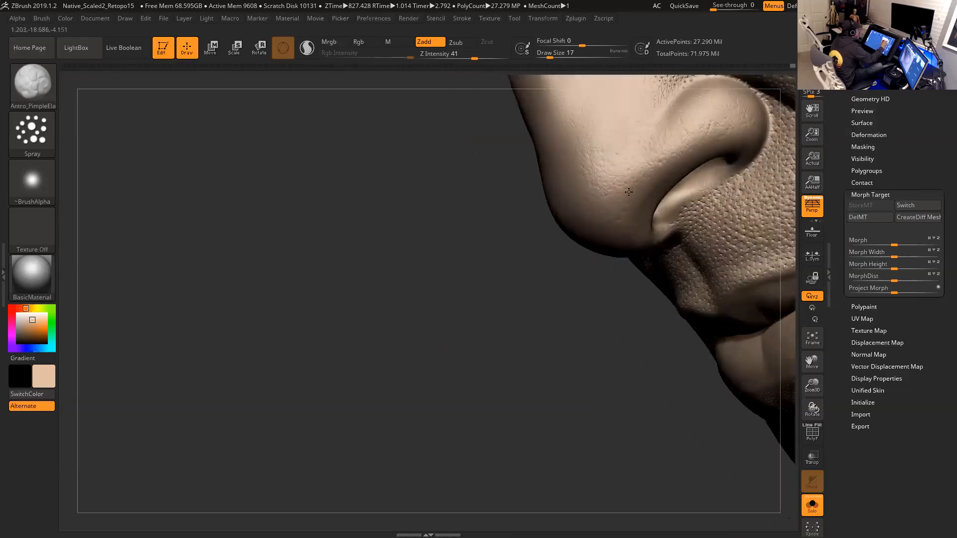
pyautogui.moveTo(439, 304); pyautogui.dragTo(573, 289)
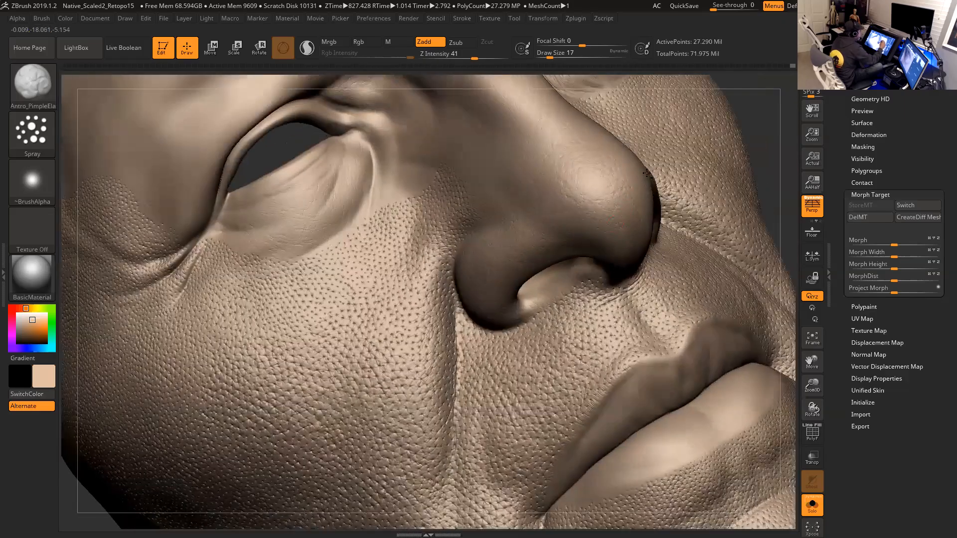
pyautogui.moveTo(773, 135); pyautogui.dragTo(570, 170)
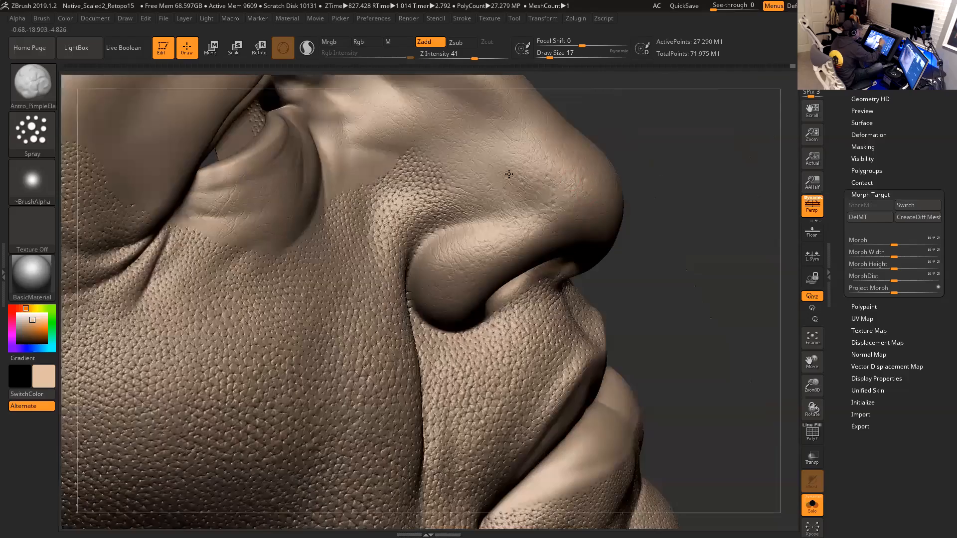
pyautogui.moveTo(671, 213); pyautogui.dragTo(573, 222)
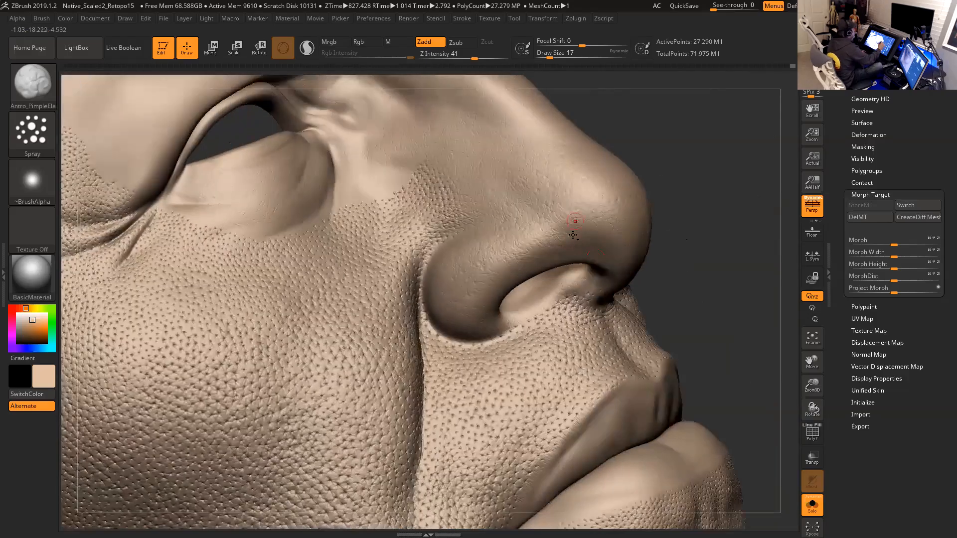
# - Snap to a front view and zoom in on the nostril and upper lip skin to inspect it
pyautogui.moveTo(696, 188); pyautogui.dragTo(723, 177)
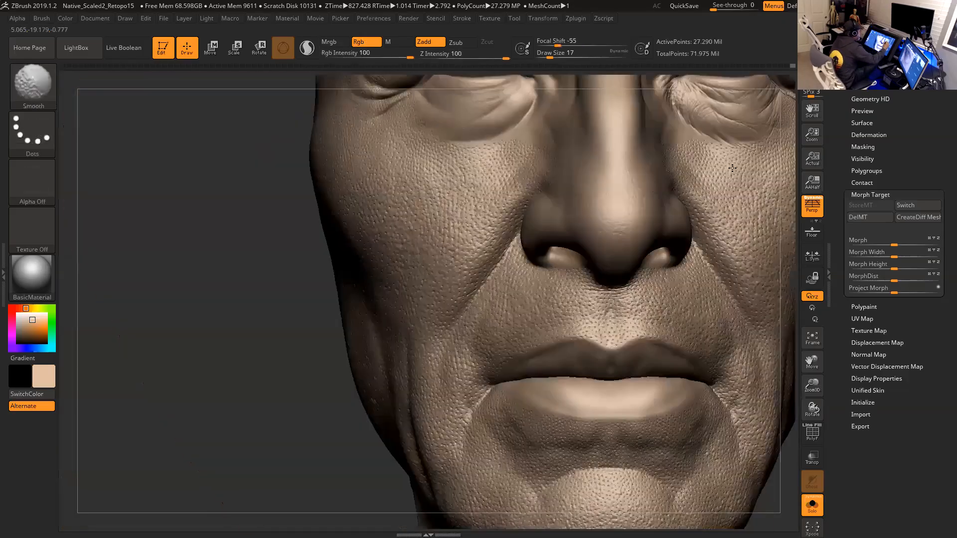
pyautogui.moveTo(292, 370); pyautogui.dragTo(451, 322)
pyautogui.moveTo(756, 263); pyautogui.dragTo(378, 379)
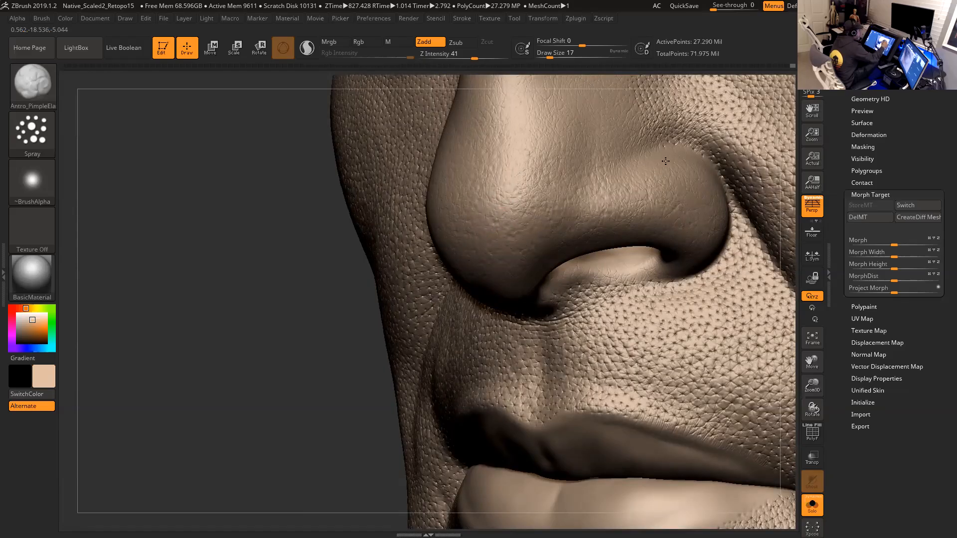
pyautogui.moveTo(322, 372)
pyautogui.mouseDown()
pyautogui.moveTo(617, 306)
pyautogui.moveTo(449, 255)
pyautogui.mouseUp()
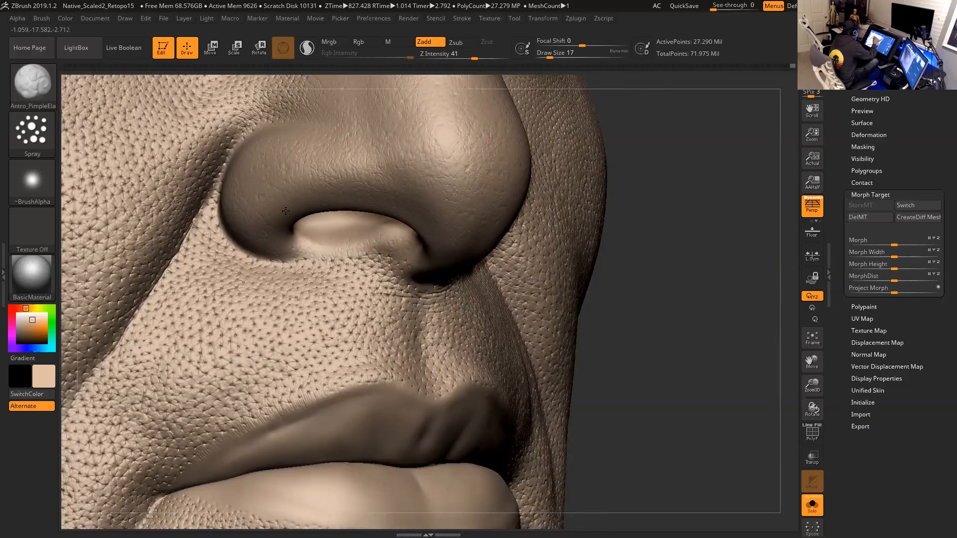
# - Orbit around the nose, cheeks and mouth to examine the skin texture
pyautogui.moveTo(618, 244); pyautogui.dragTo(643, 272)
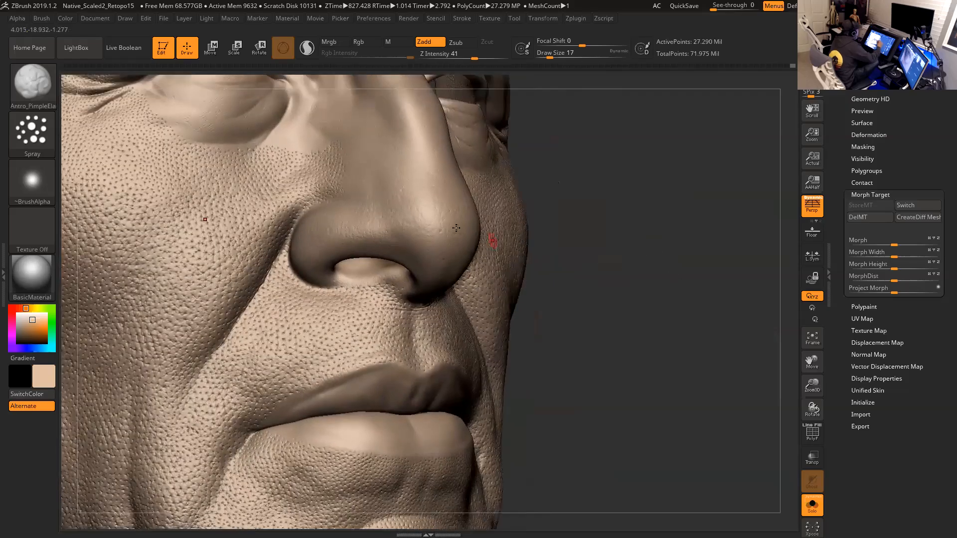
pyautogui.keyDown('shift'); pyautogui.moveTo(456, 228); pyautogui.dragTo(414, 231, button='right'); pyautogui.keyUp('shift')
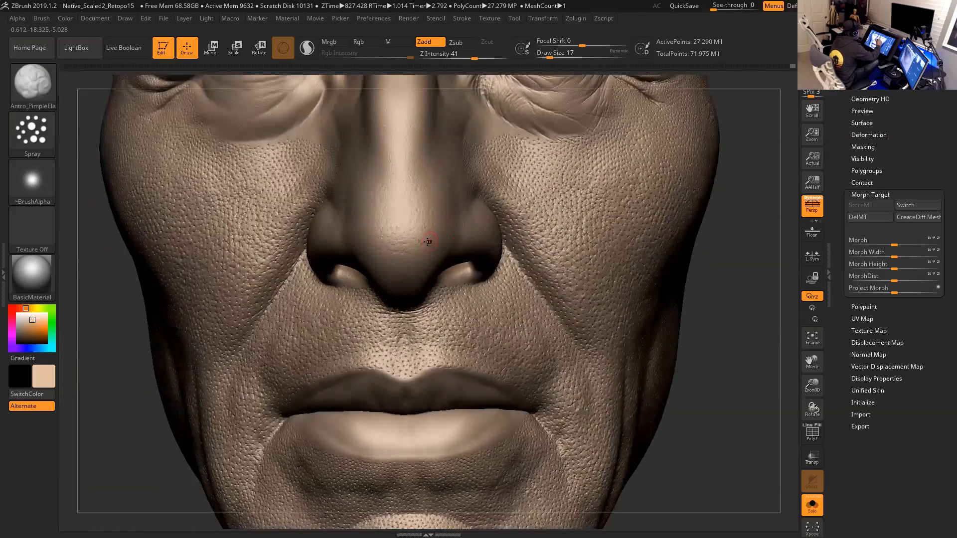
pyautogui.moveTo(712, 273); pyautogui.dragTo(658, 274)
pyautogui.moveTo(428, 253)
pyautogui.mouseDown()
pyautogui.moveTo(420, 226)
pyautogui.moveTo(444, 232)
pyautogui.mouseUp()
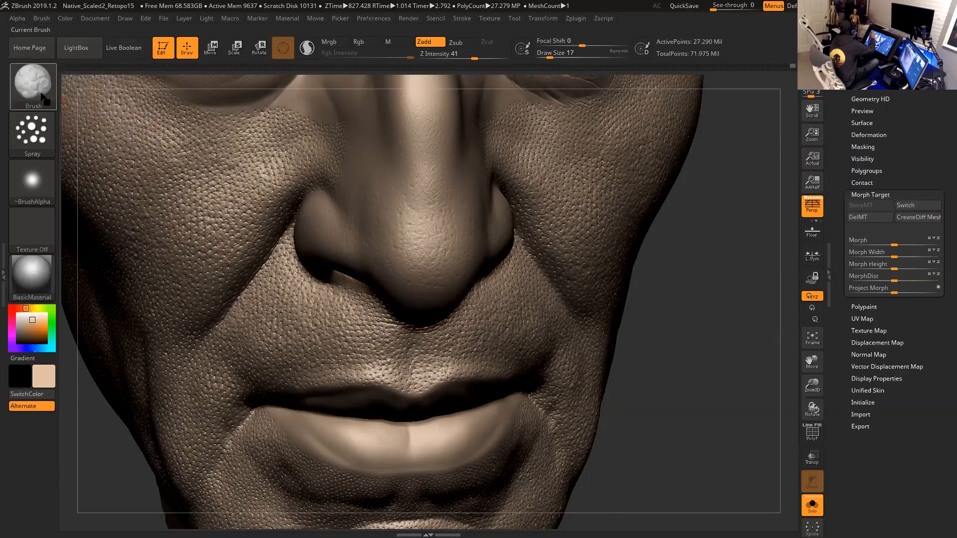
# - Start saving the current brush as a preset and browse to the ZBrush 2019 ZStartup BrushPresets folder on the C drive
pyautogui.click(42, 20)
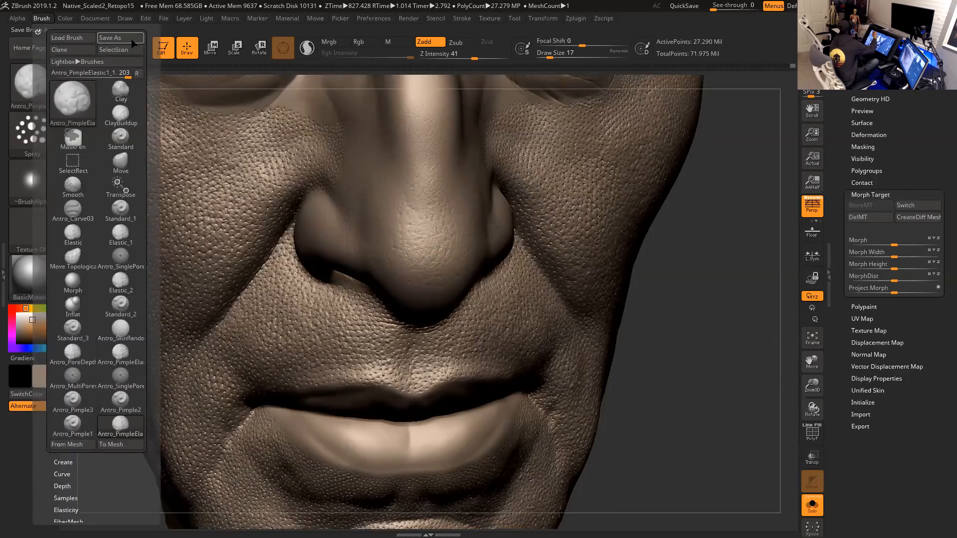
pyautogui.click(110, 38)
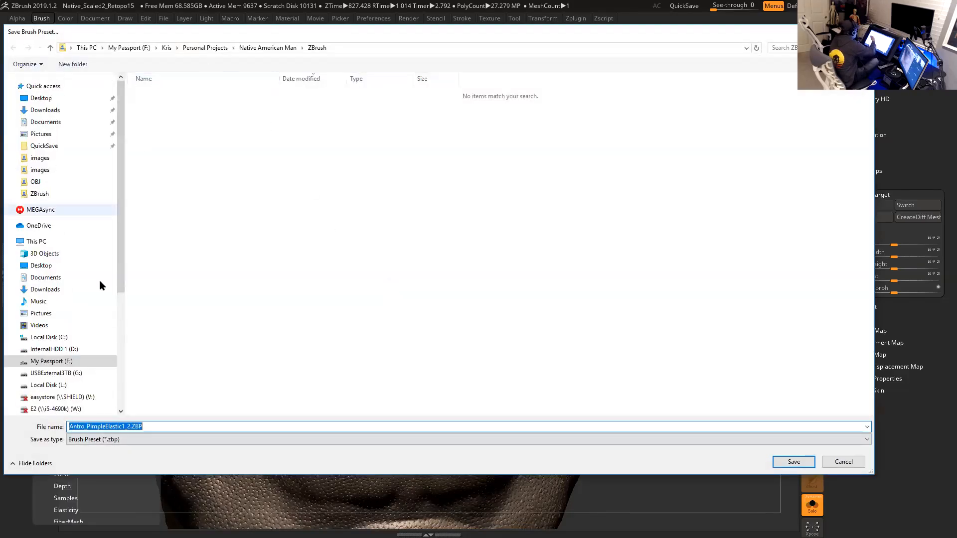
pyautogui.click(63, 338)
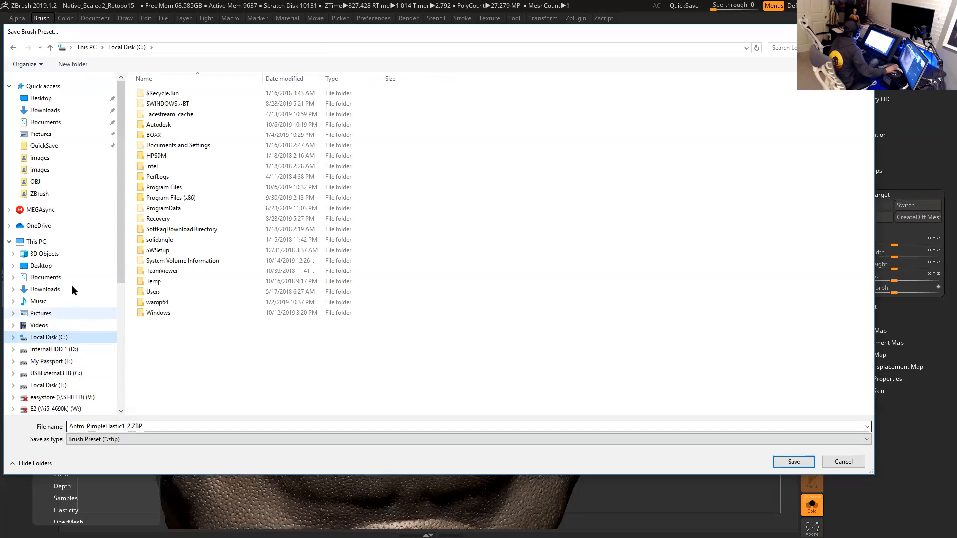
pyautogui.doubleClick(171, 188)
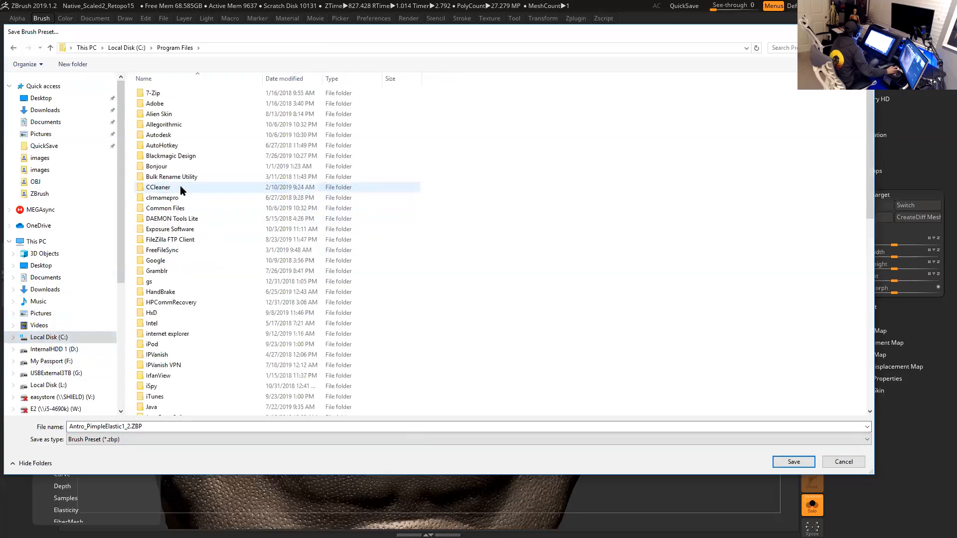
pyautogui.scroll(-10, 199, 286)
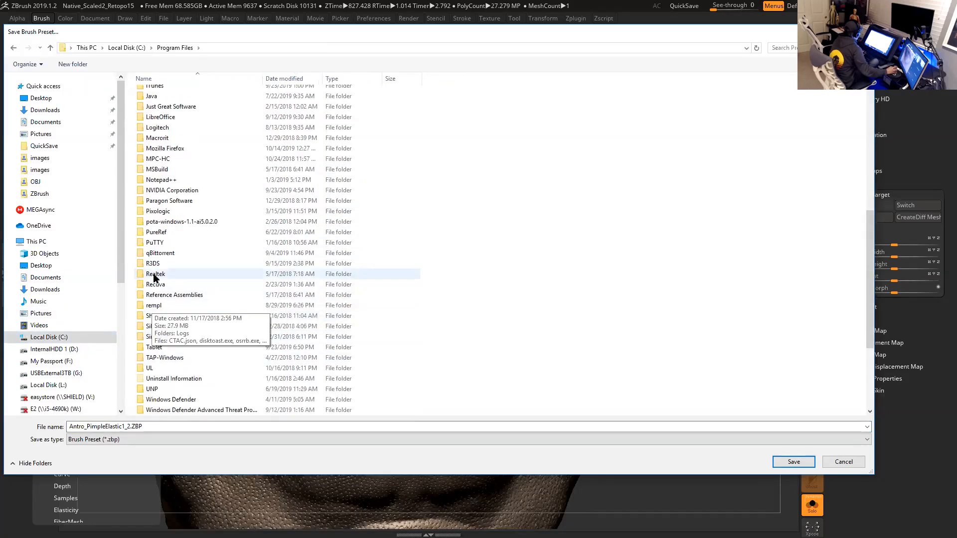
pyautogui.doubleClick(160, 211)
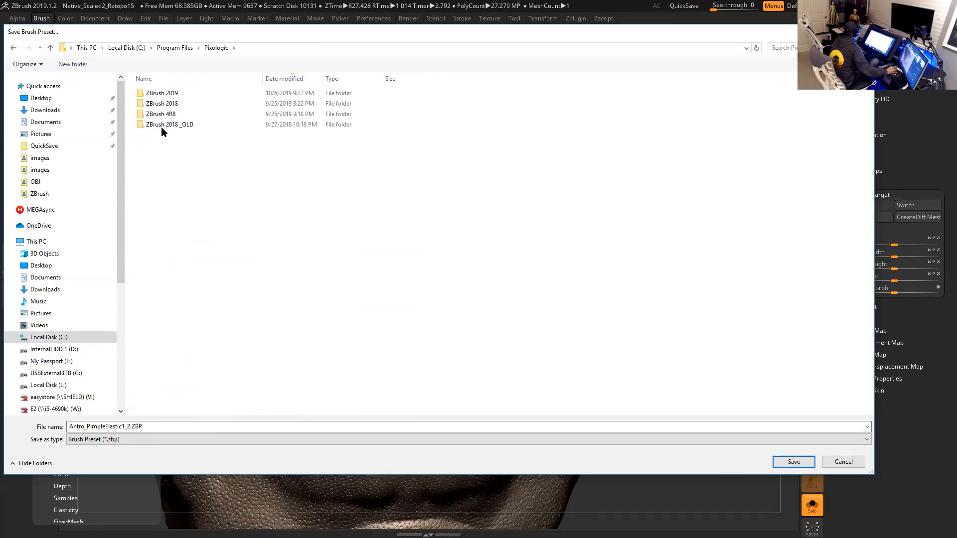
pyautogui.doubleClick(169, 94)
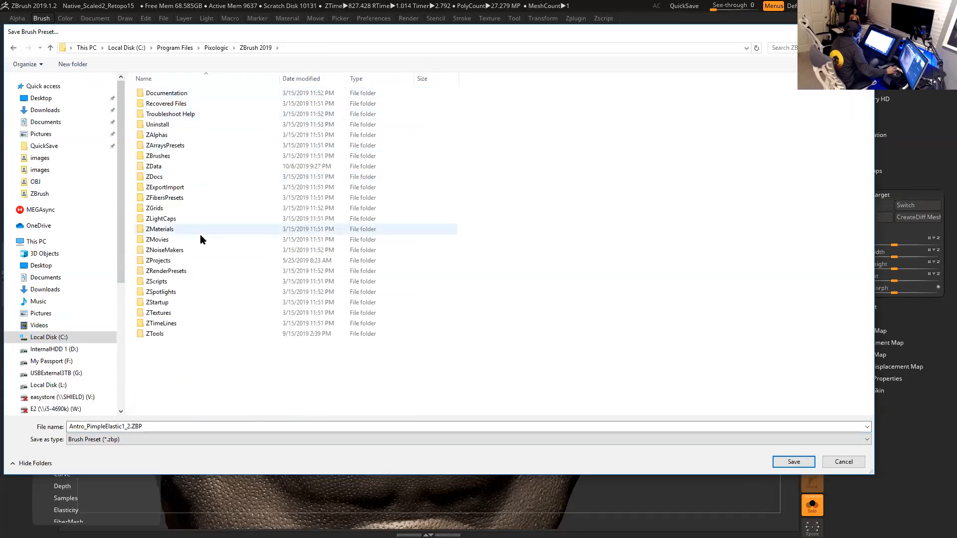
pyautogui.doubleClick(167, 302)
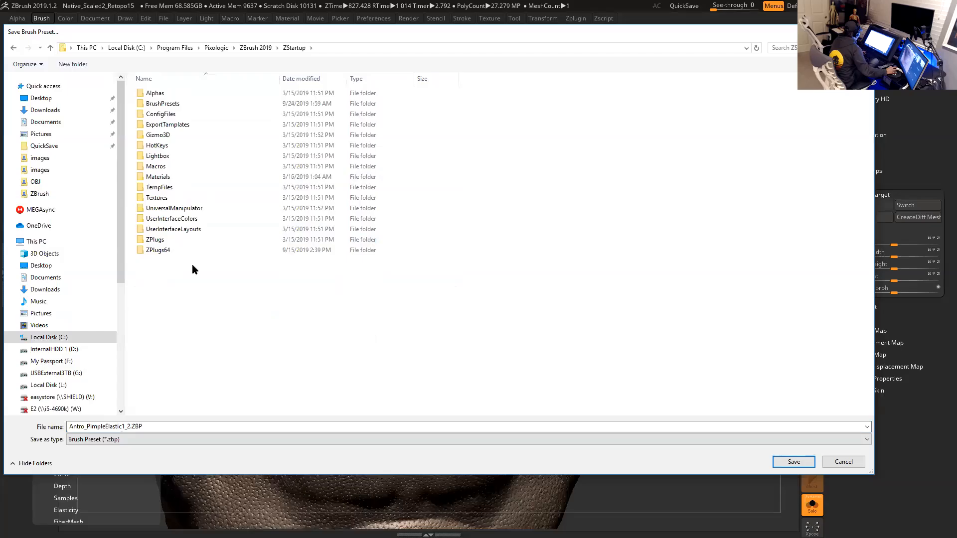
pyautogui.doubleClick(176, 105)
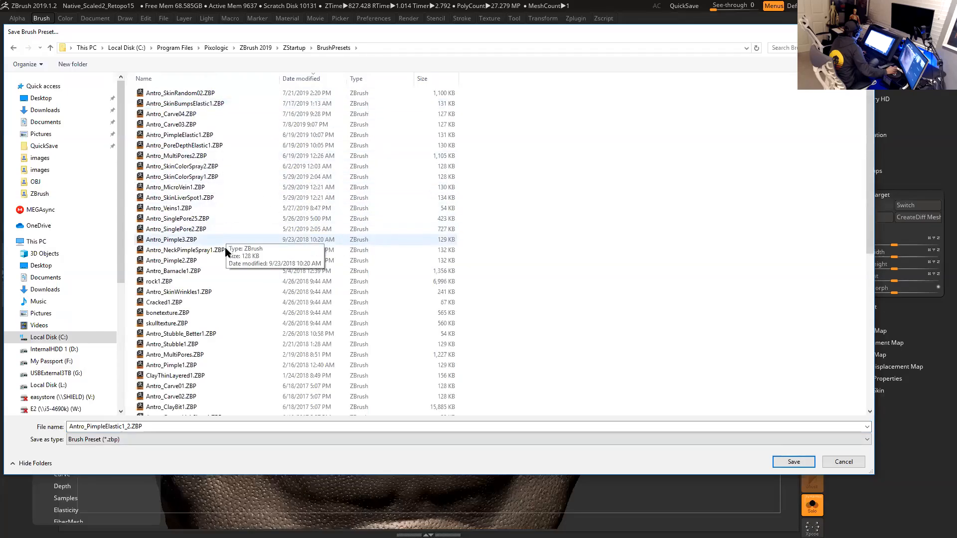
pyautogui.click(186, 81)
pyautogui.scroll(-3, 231, 228)
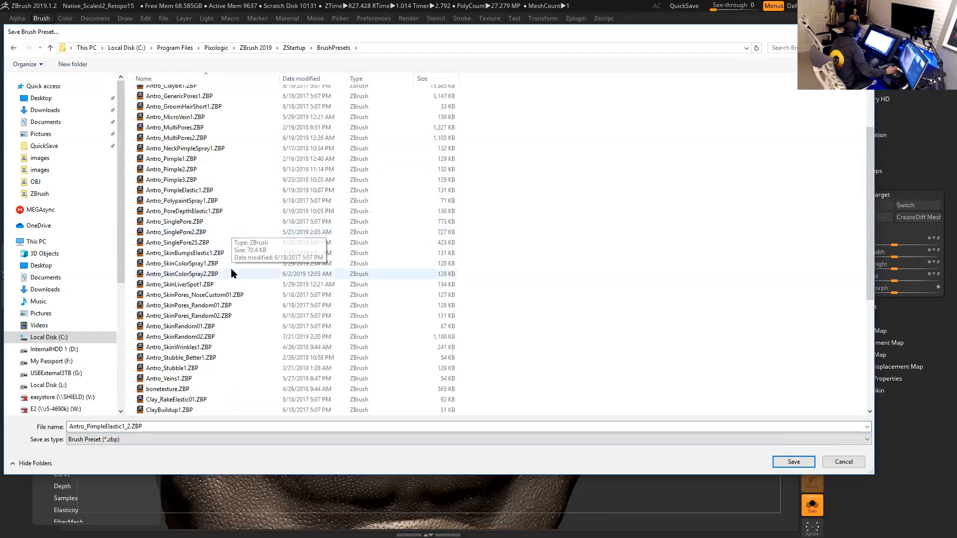
pyautogui.scroll(-1, 235, 287)
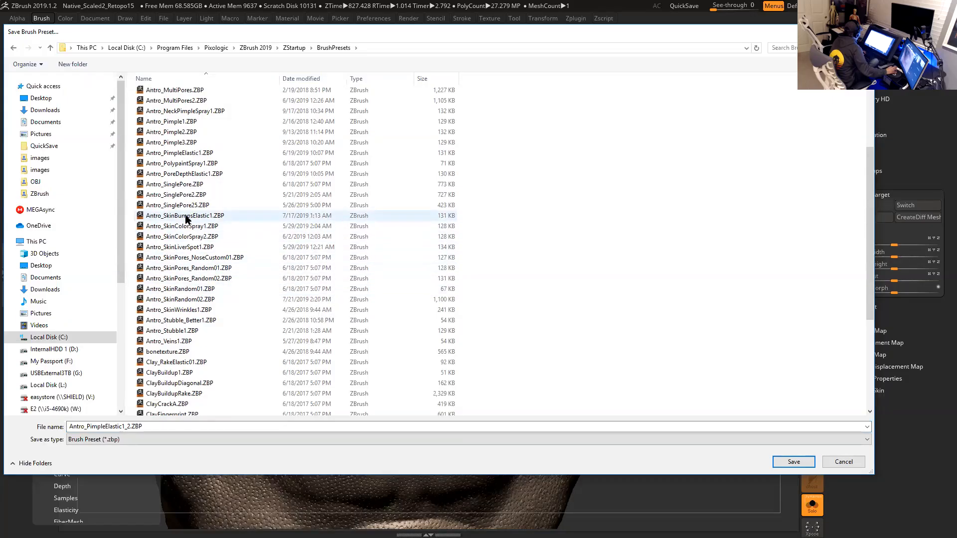
# - Save the brush preset as Antro_SkinSprayBumpsElastic1.ZBP
pyautogui.click(187, 217)
pyautogui.click(117, 427)
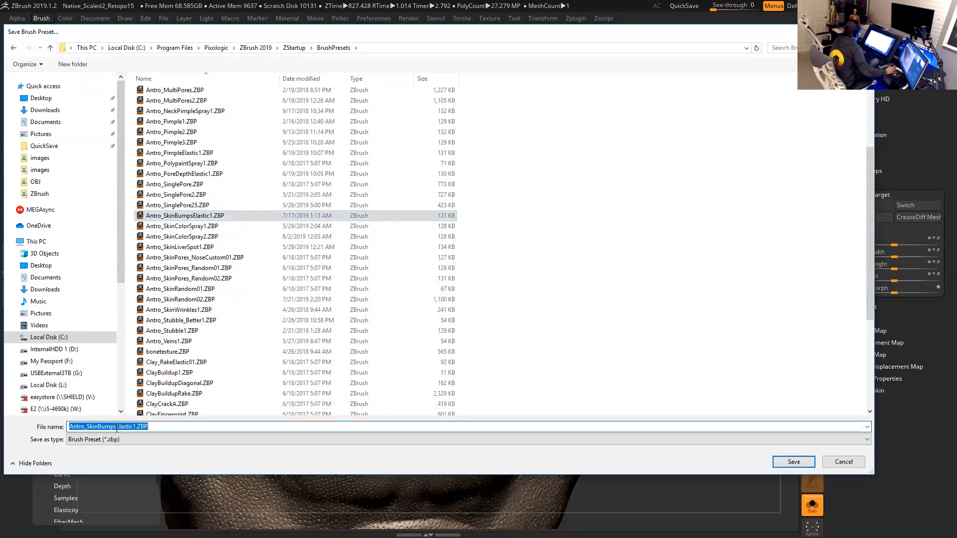
pyautogui.click(117, 428)
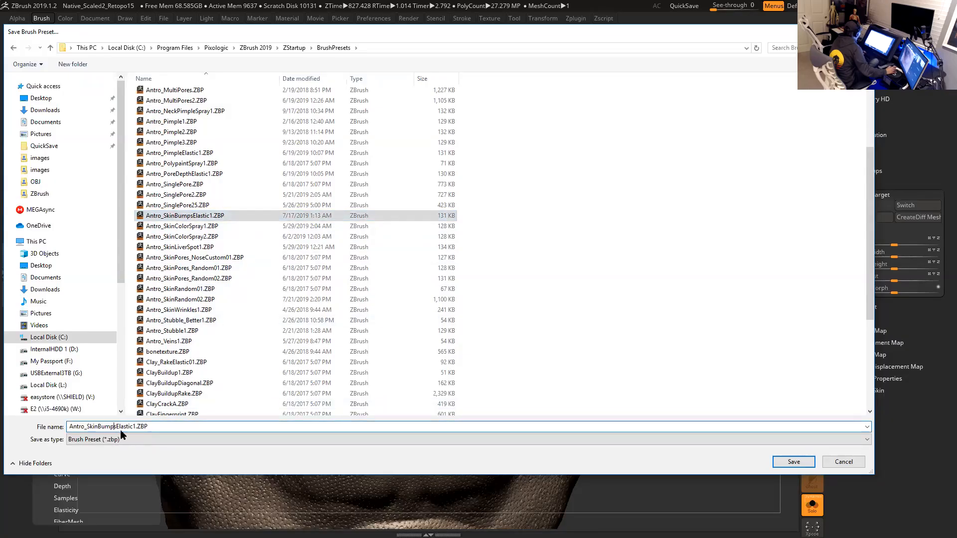
pyautogui.press('Left')
pyautogui.press('Left')
pyautogui.press('Left')
pyautogui.press('Left')
pyautogui.press('Left')
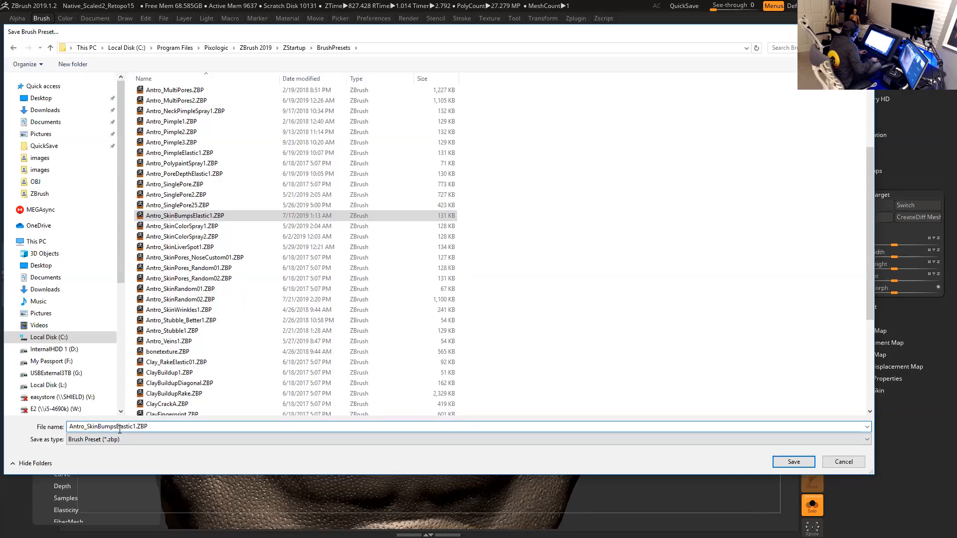
pyautogui.write('Spray')
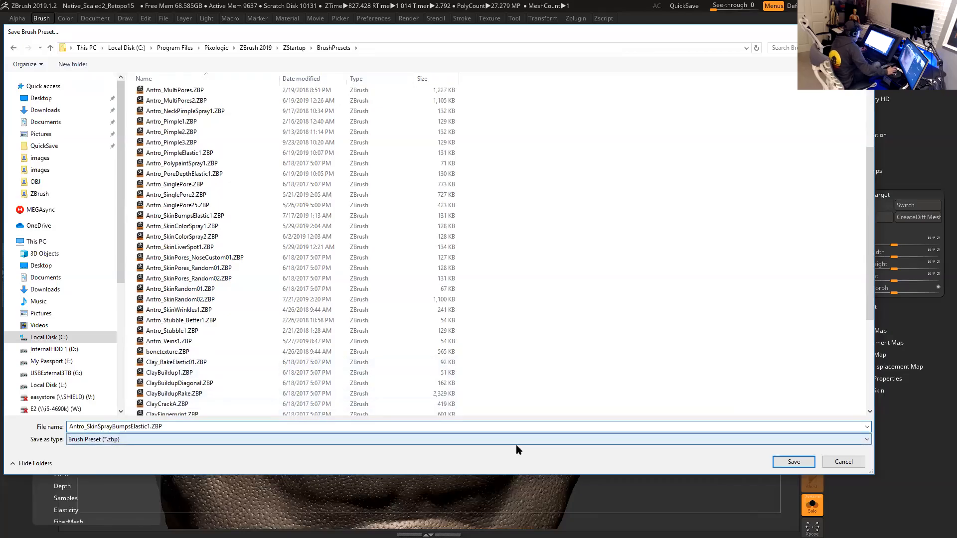
pyautogui.click(793, 462)
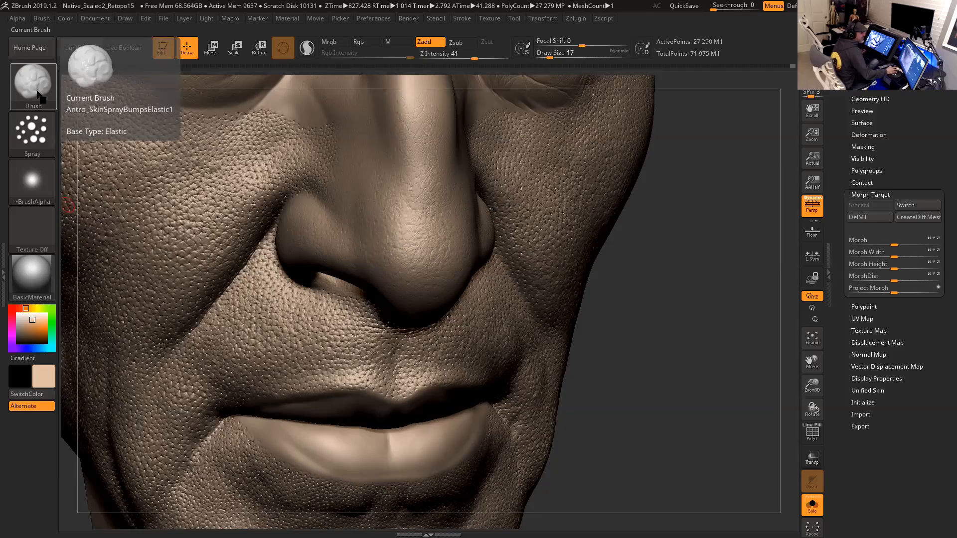
# - Select the Antro_PoreDepth brush and stamp a single pore on the bridge of the nose
pyautogui.click(38, 92)
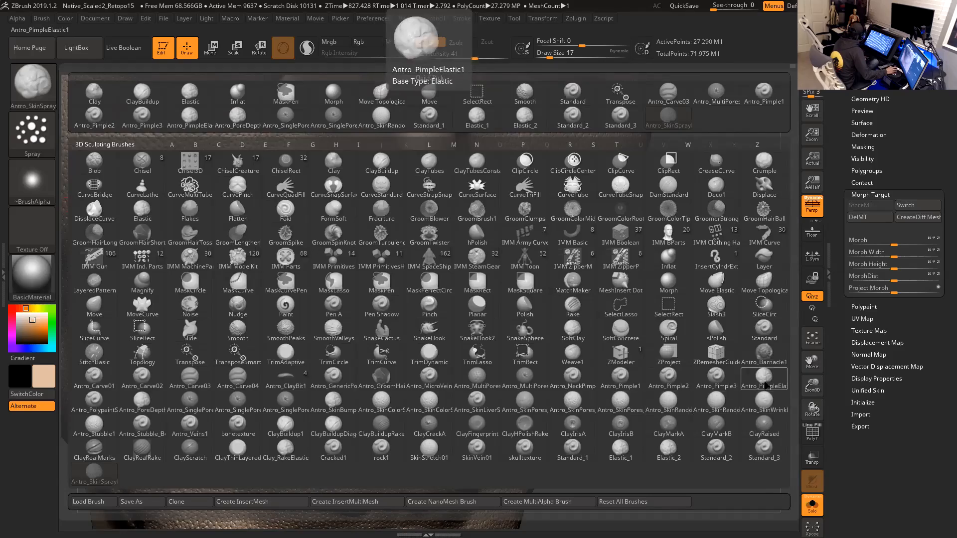
pyautogui.click(164, 407)
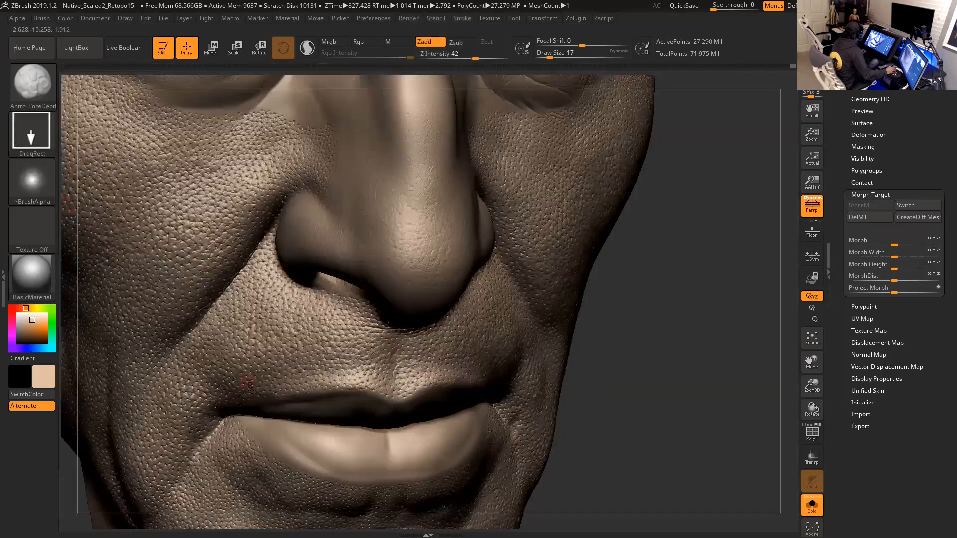
pyautogui.moveTo(644, 314)
pyautogui.keyDown('alt'); pyautogui.mouseDown()
pyautogui.moveTo(673, 313)
pyautogui.moveTo(681, 344)
pyautogui.mouseUp(); pyautogui.keyUp('alt')
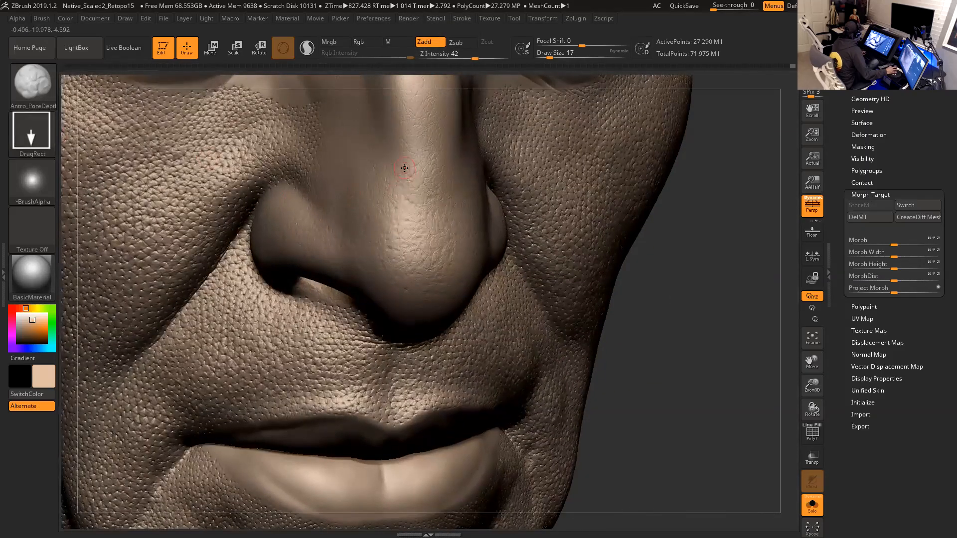
pyautogui.moveTo(411, 170); pyautogui.dragTo(434, 203)
pyautogui.moveTo(415, 169); pyautogui.dragTo(416, 172)
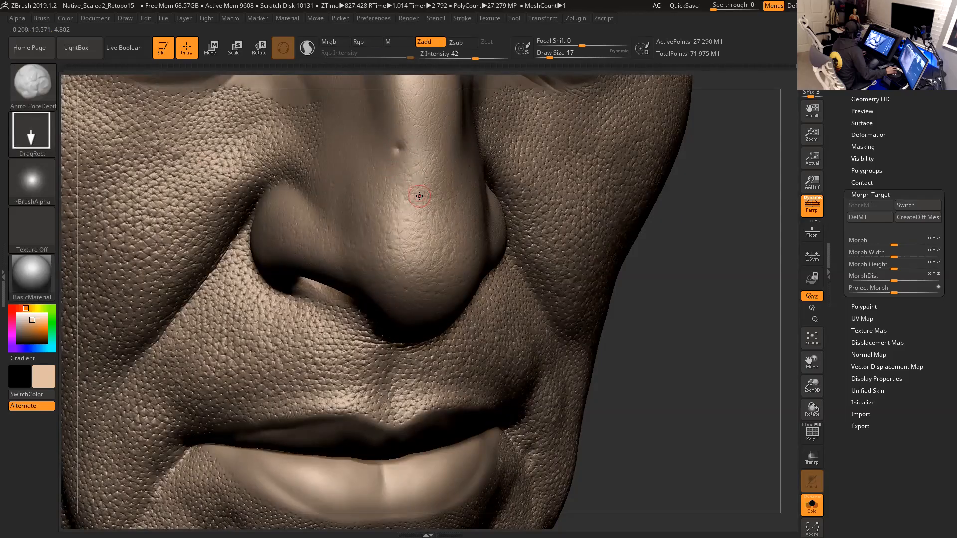
# - Set the pore brush to Zsub mode
pyautogui.click(18, 18)
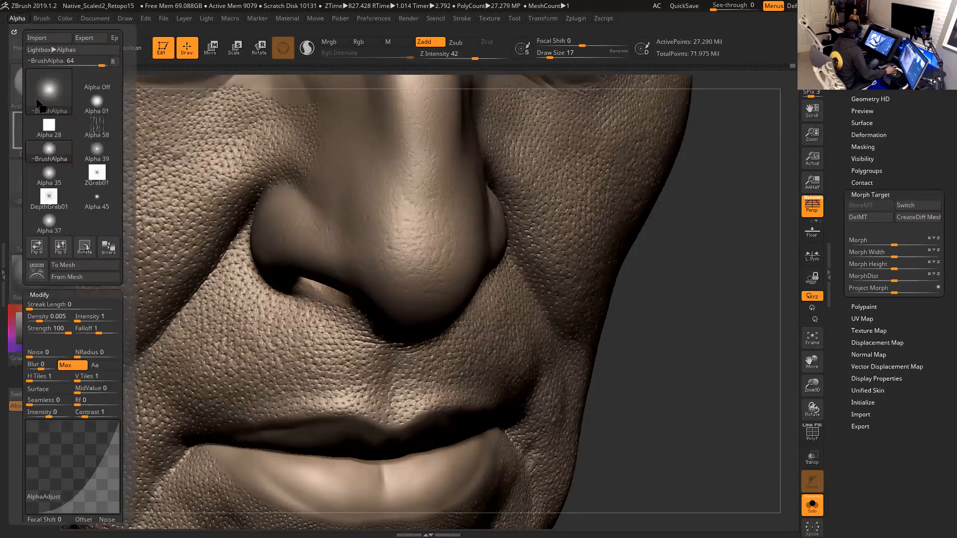
pyautogui.moveTo(97, 468); pyautogui.dragTo(104, 469)
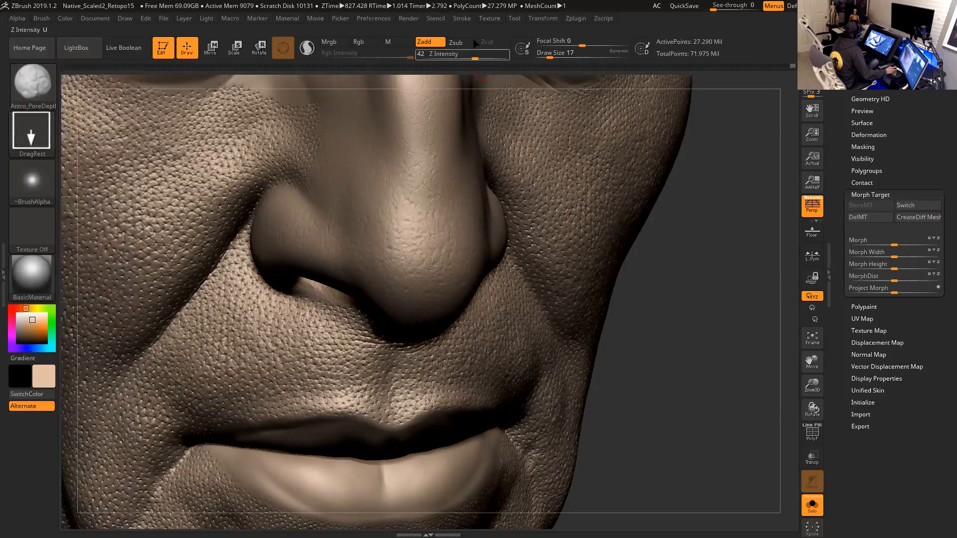
pyautogui.click(459, 43)
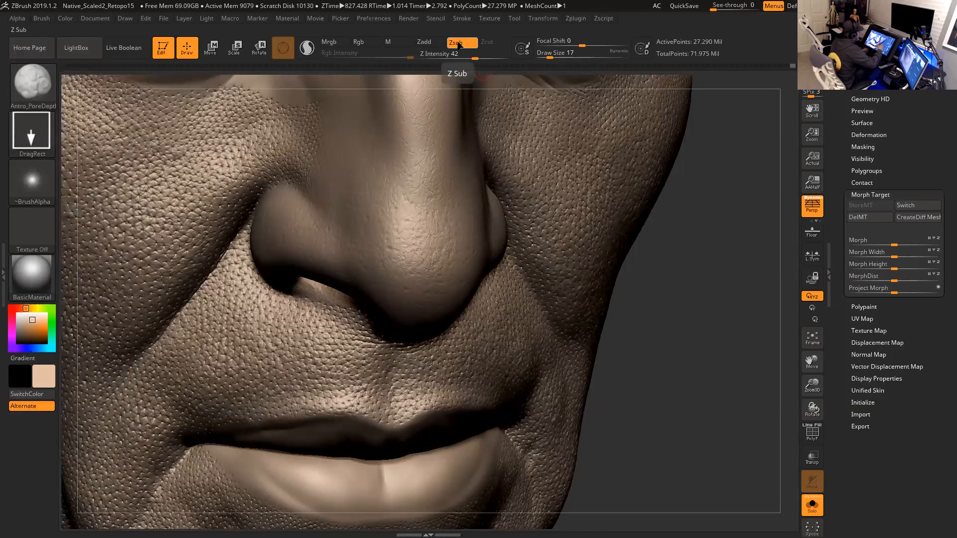
pyautogui.moveTo(695, 324)
pyautogui.mouseDown()
pyautogui.moveTo(673, 301)
pyautogui.moveTo(728, 377)
pyautogui.mouseUp()
pyautogui.moveTo(723, 342); pyautogui.dragTo(783, 348)
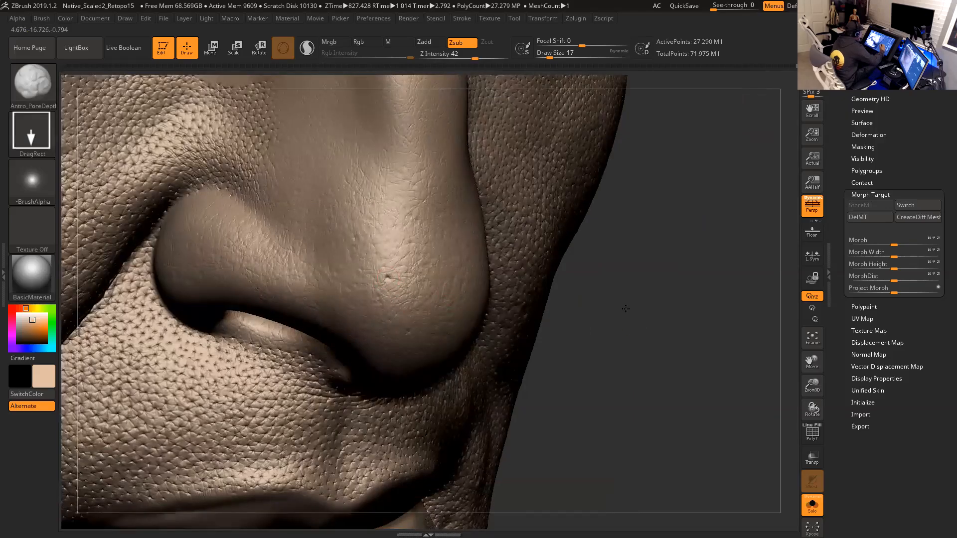
# - Orbit closely around the nose tip and nostril wing to examine the pore detail
pyautogui.moveTo(626, 307); pyautogui.dragTo(558, 305)
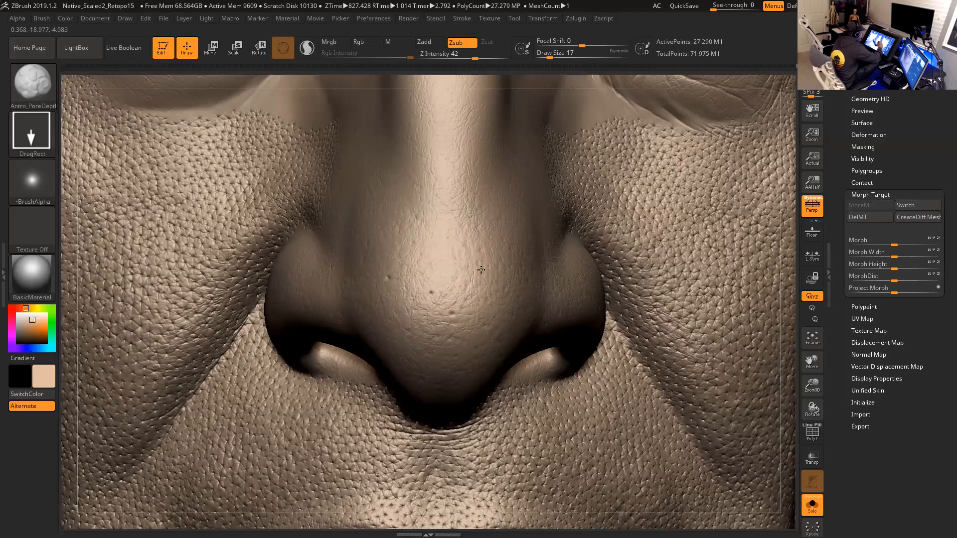
pyautogui.moveTo(789, 342)
pyautogui.mouseDown()
pyautogui.moveTo(798, 350)
pyautogui.moveTo(783, 309)
pyautogui.moveTo(765, 312)
pyautogui.moveTo(759, 128)
pyautogui.mouseUp()
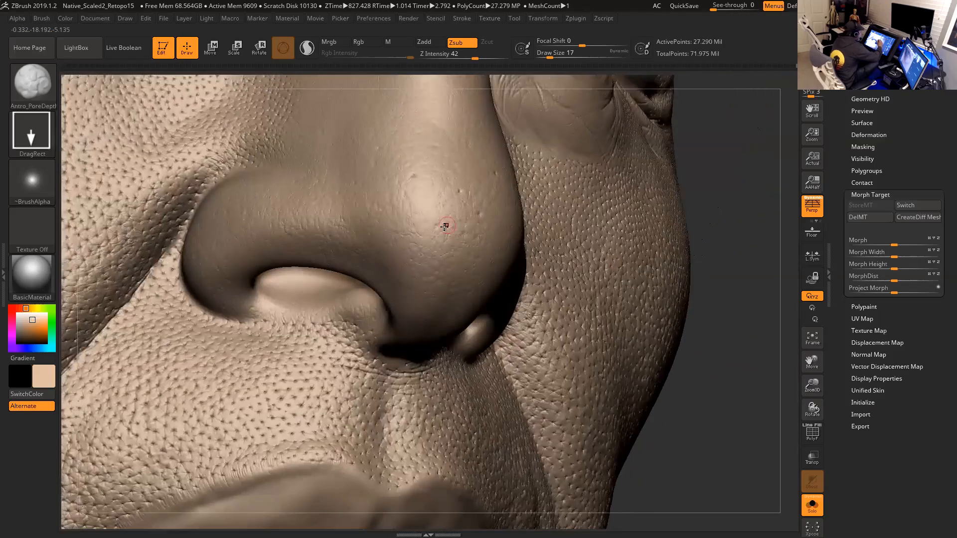
pyautogui.moveTo(720, 194)
pyautogui.mouseDown()
pyautogui.moveTo(747, 225)
pyautogui.moveTo(481, 220)
pyautogui.mouseUp()
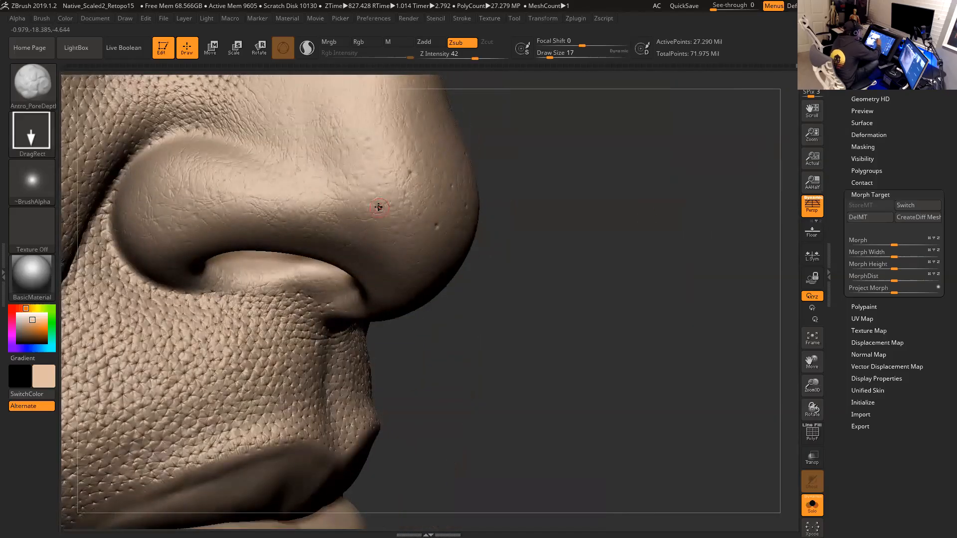
pyautogui.moveTo(613, 286)
pyautogui.mouseDown()
pyautogui.moveTo(661, 304)
pyautogui.moveTo(652, 277)
pyautogui.mouseUp()
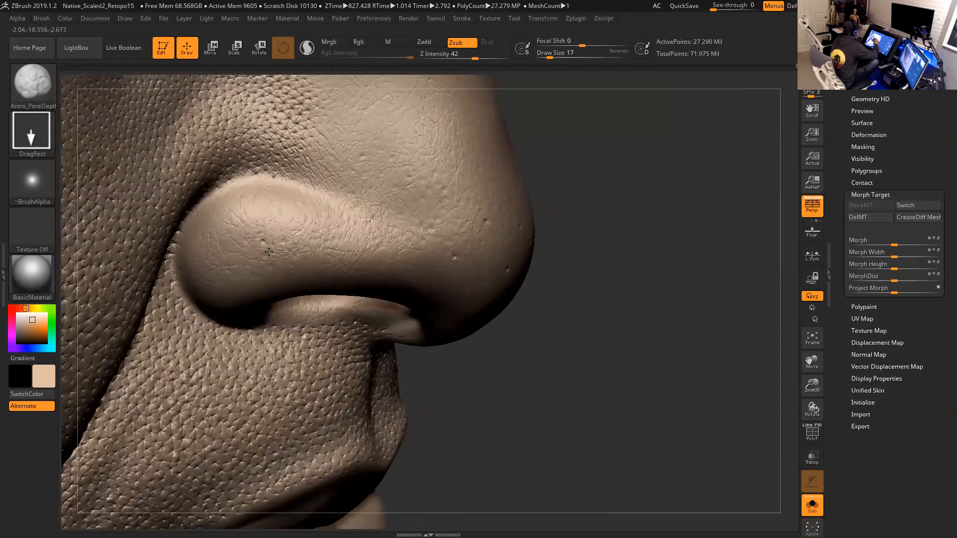
pyautogui.moveTo(600, 253); pyautogui.dragTo(588, 187)
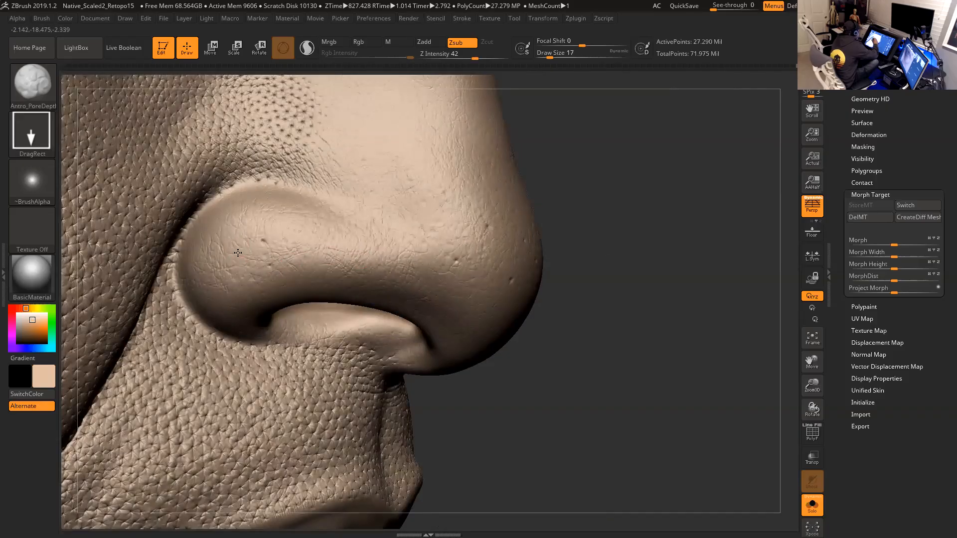
pyautogui.moveTo(635, 256)
pyautogui.mouseDown()
pyautogui.moveTo(634, 273)
pyautogui.moveTo(643, 258)
pyautogui.mouseUp()
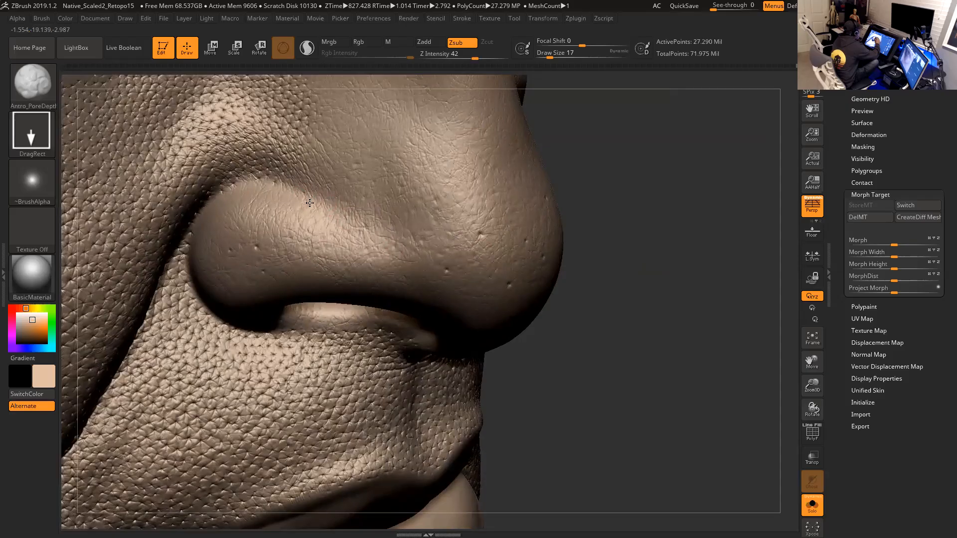
pyautogui.moveTo(613, 177); pyautogui.dragTo(466, 166)
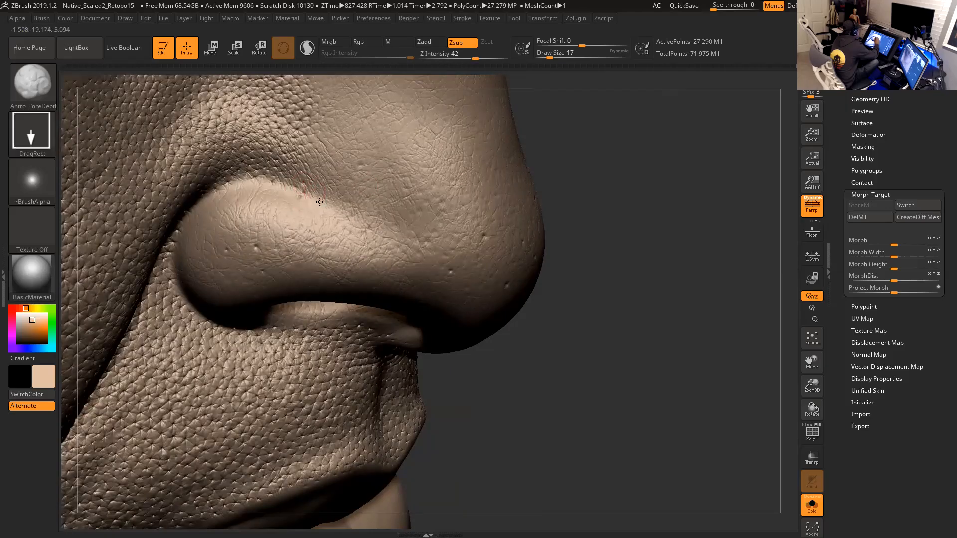
pyautogui.moveTo(559, 178); pyautogui.dragTo(615, 206)
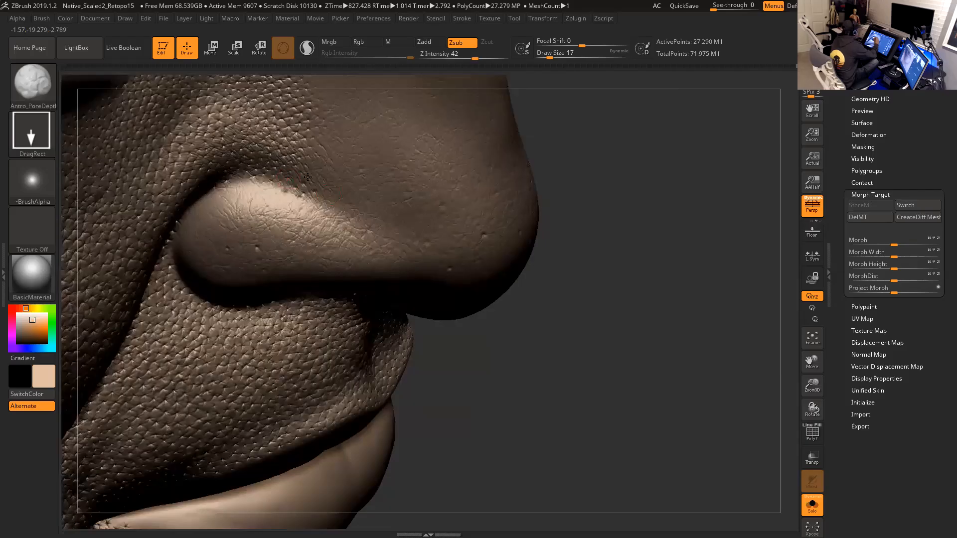
# - Stamp sunken pores across the nostril wing and side of the nose tip with the Zsub pore brush
pyautogui.moveTo(597, 159); pyautogui.dragTo(348, 166)
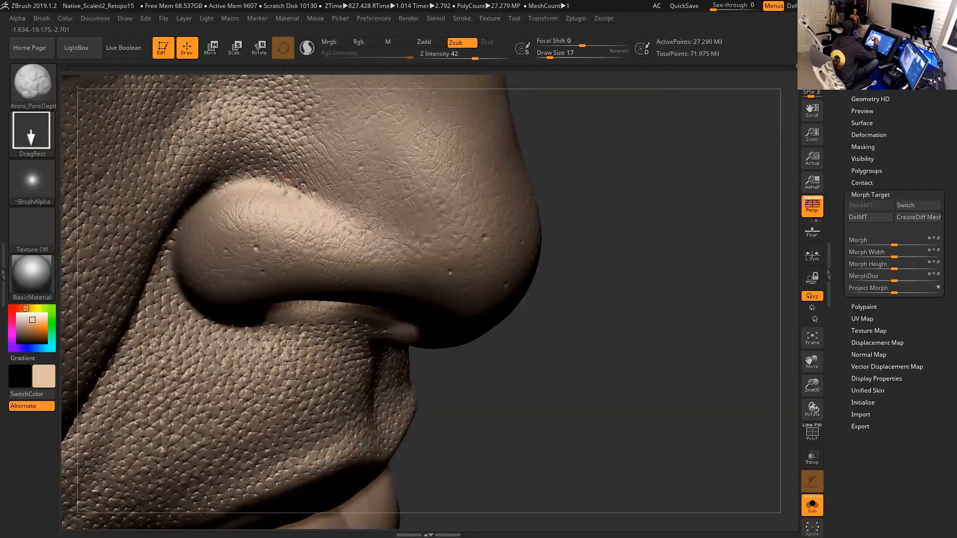
pyautogui.moveTo(591, 154); pyautogui.dragTo(554, 161)
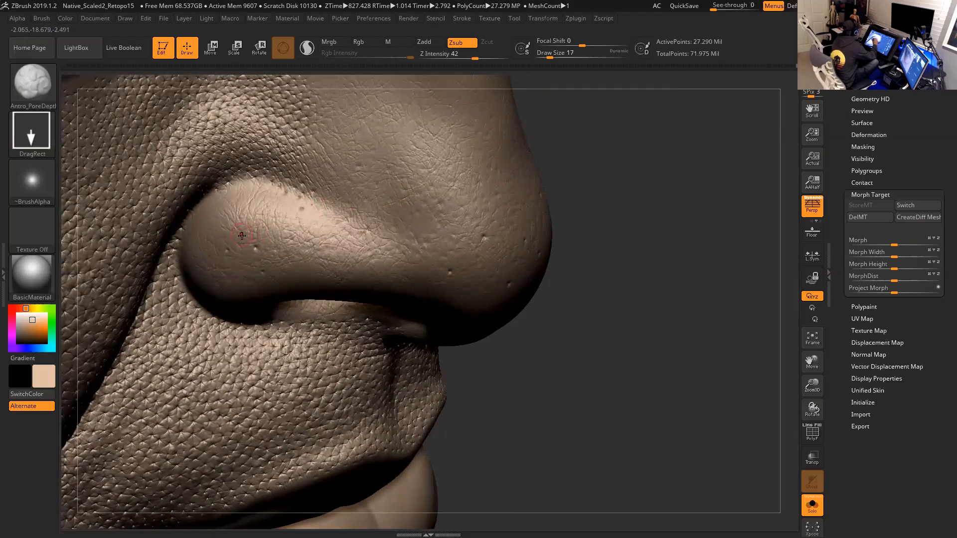
pyautogui.moveTo(640, 196); pyautogui.dragTo(618, 199)
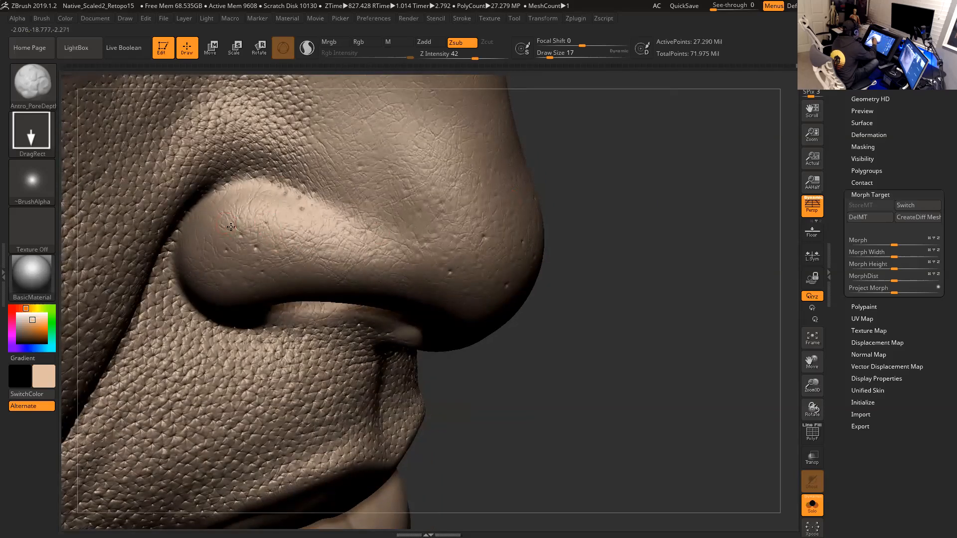
pyautogui.moveTo(643, 219)
pyautogui.mouseDown()
pyautogui.moveTo(670, 204)
pyautogui.moveTo(488, 236)
pyautogui.mouseUp()
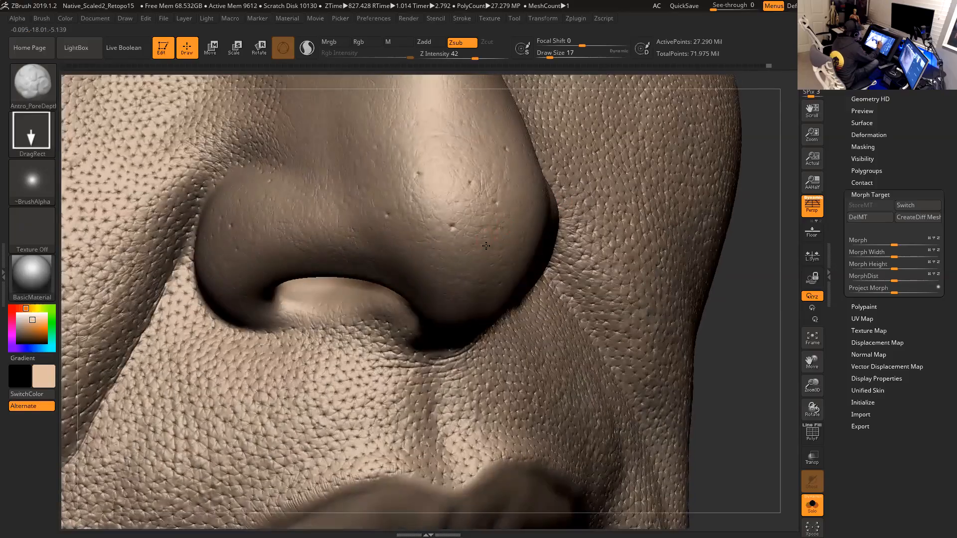
pyautogui.moveTo(737, 267)
pyautogui.mouseDown()
pyautogui.moveTo(712, 239)
pyautogui.moveTo(545, 226)
pyautogui.mouseUp()
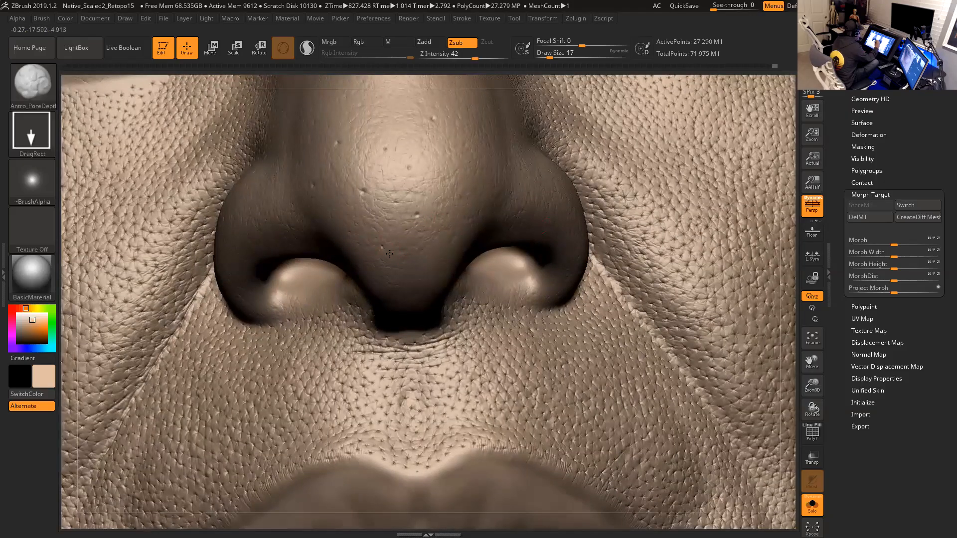
pyautogui.moveTo(787, 244); pyautogui.dragTo(757, 248)
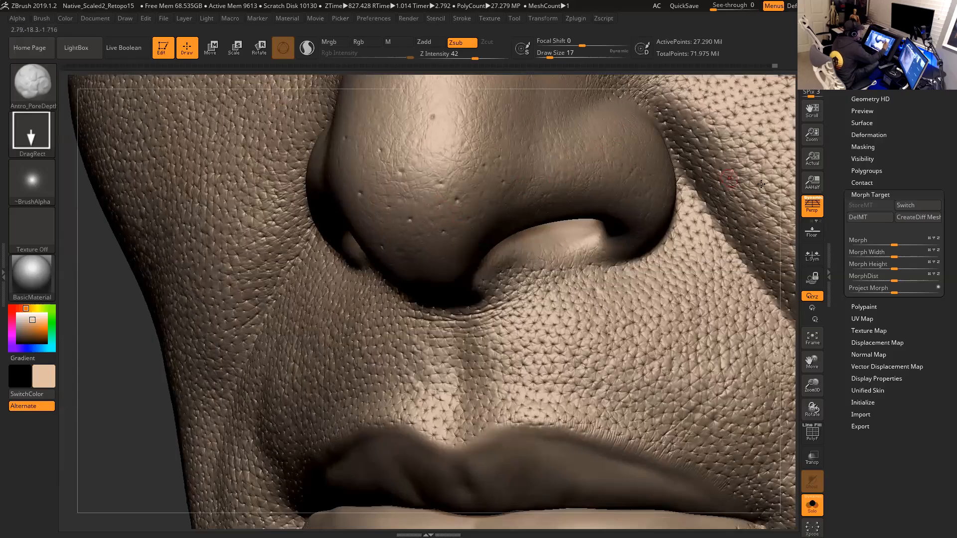
pyautogui.moveTo(790, 194); pyautogui.dragTo(748, 284)
pyautogui.moveTo(787, 224)
pyautogui.mouseDown()
pyautogui.moveTo(784, 240)
pyautogui.moveTo(737, 244)
pyautogui.mouseUp()
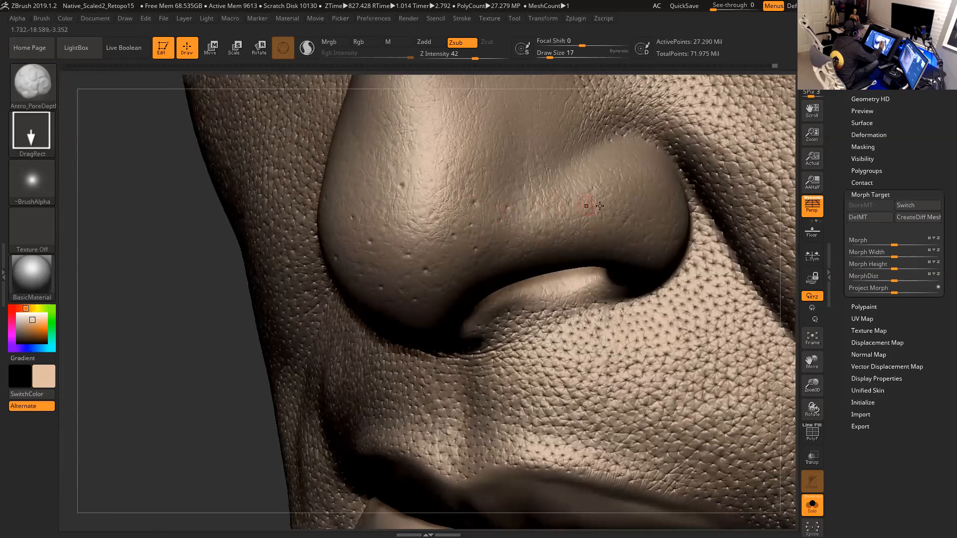
pyautogui.moveTo(778, 246); pyautogui.dragTo(790, 261)
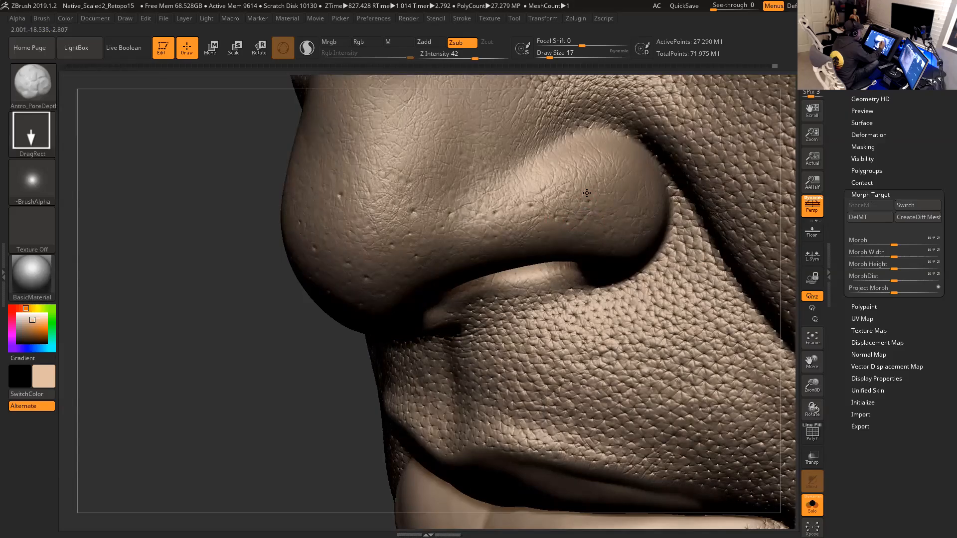
pyautogui.moveTo(783, 180); pyautogui.dragTo(574, 175)
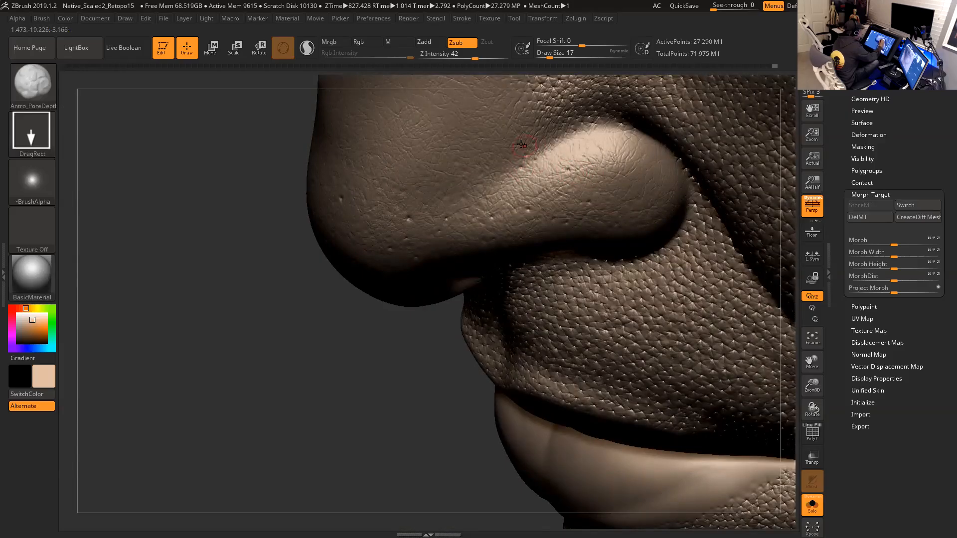
pyautogui.moveTo(549, 194); pyautogui.dragTo(487, 235, button='right')
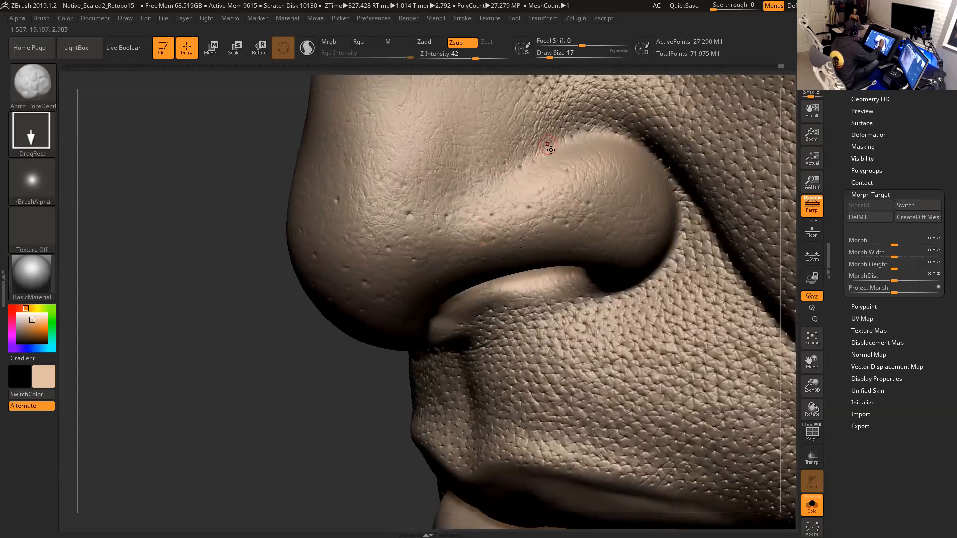
# - Add more sunken pores over the front of the nose tip and the opposite nostril wing
pyautogui.moveTo(331, 395); pyautogui.dragTo(487, 272, button='right')
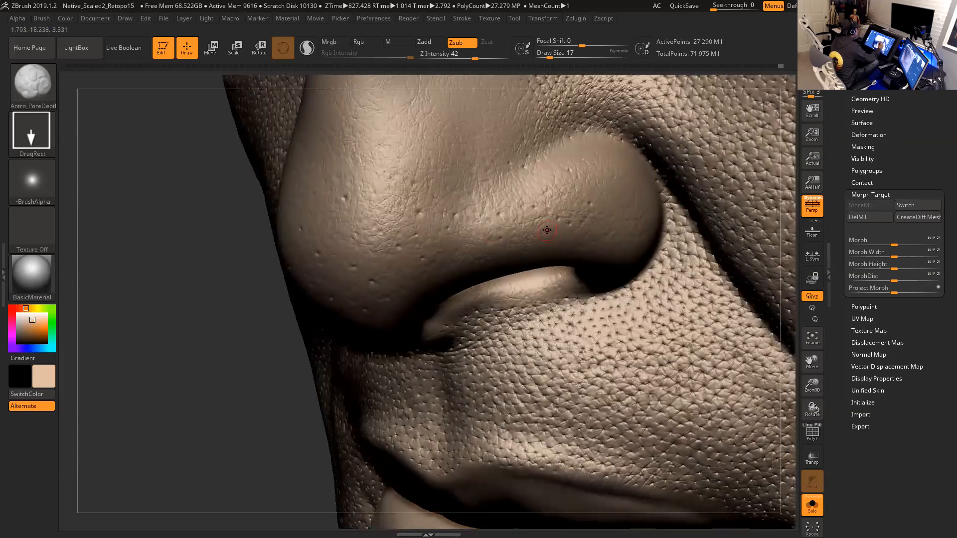
pyautogui.moveTo(276, 385)
pyautogui.mouseDown()
pyautogui.moveTo(259, 405)
pyautogui.moveTo(608, 154)
pyautogui.mouseUp()
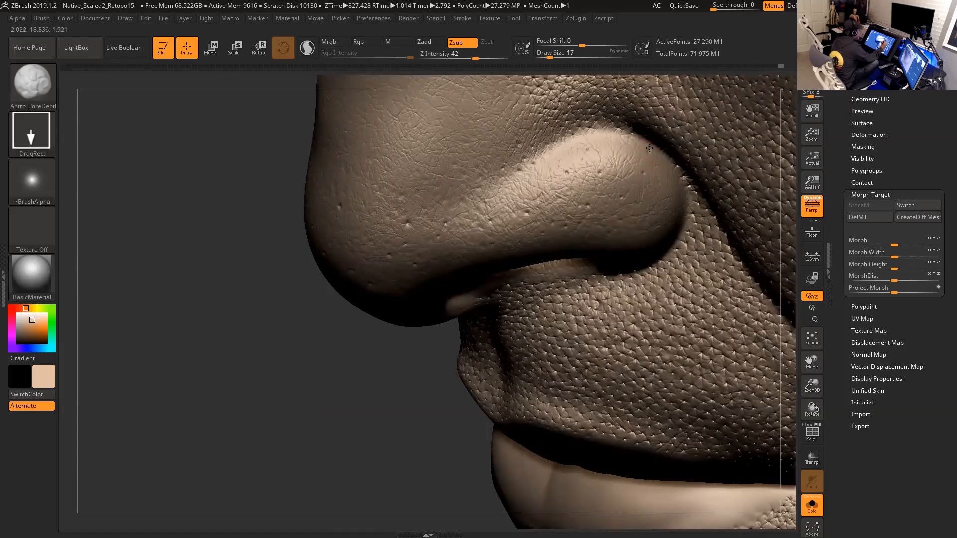
pyautogui.moveTo(419, 348); pyautogui.dragTo(457, 218)
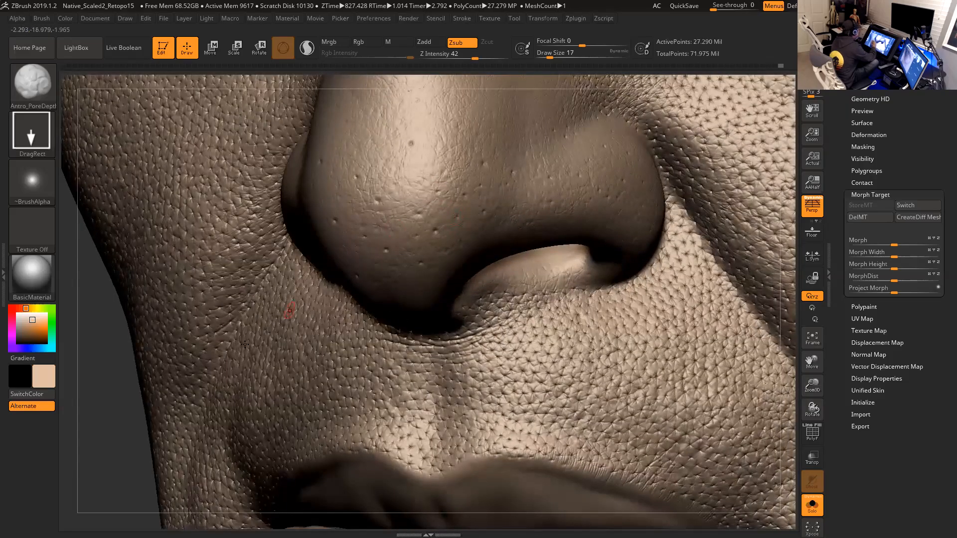
pyautogui.moveTo(128, 407); pyautogui.dragTo(257, 321)
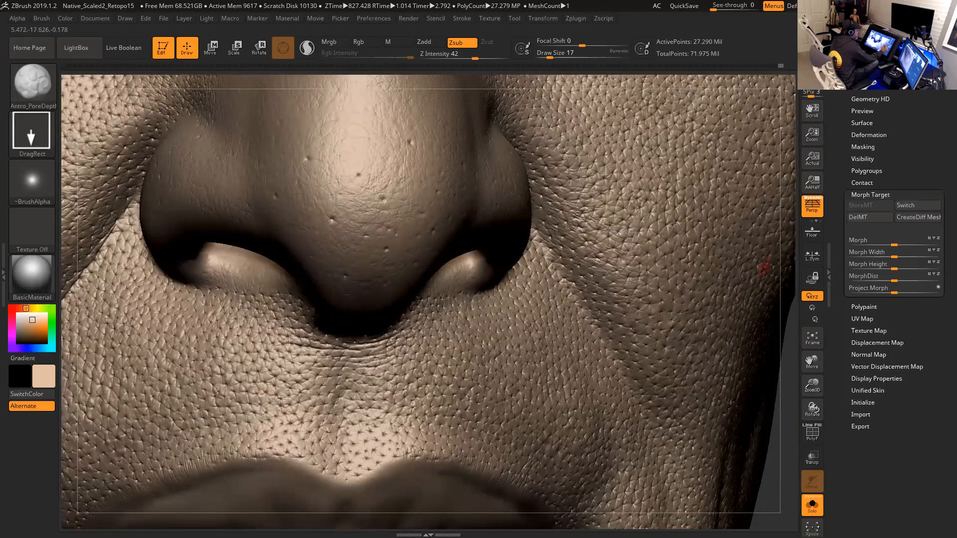
pyautogui.keyDown('alt'); pyautogui.moveTo(786, 326); pyautogui.dragTo(355, 241); pyautogui.keyUp('alt')
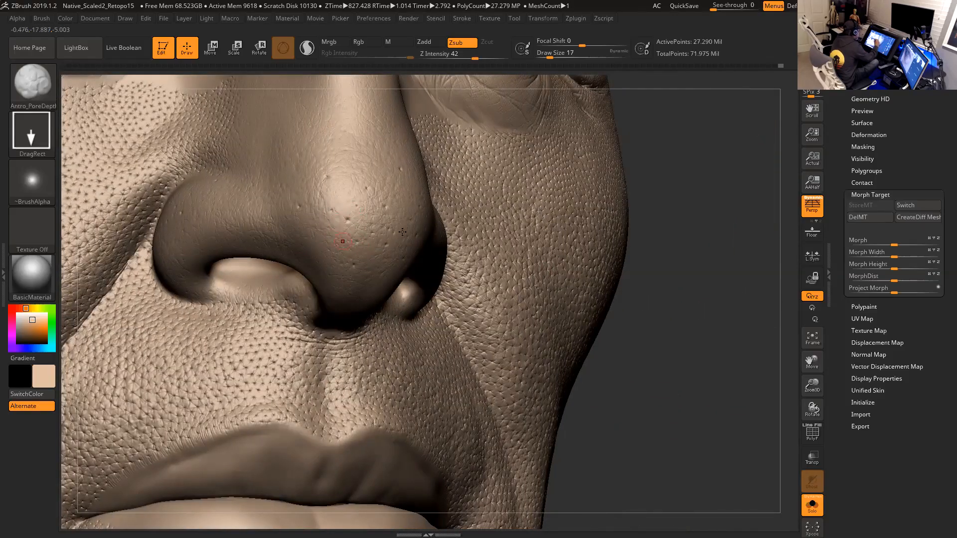
pyautogui.moveTo(652, 233); pyautogui.dragTo(327, 240)
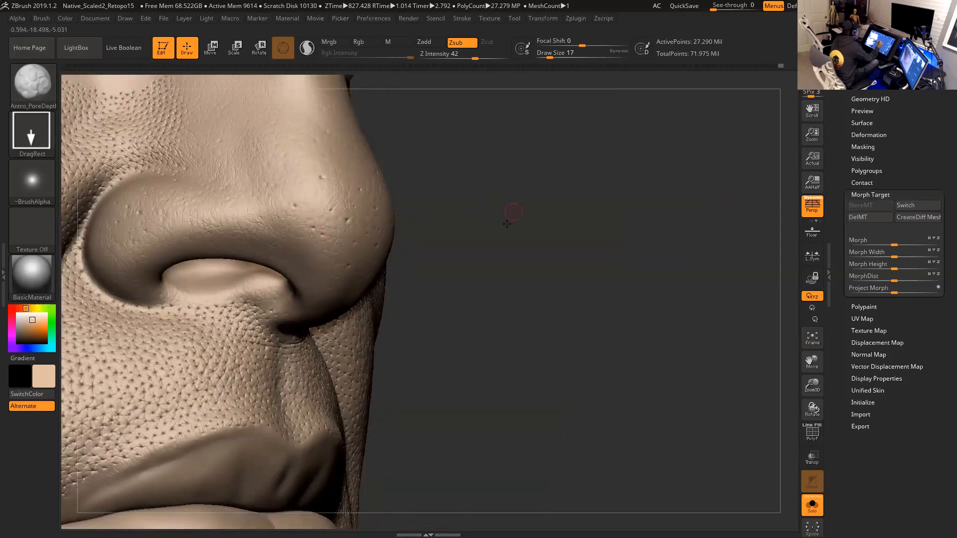
pyautogui.moveTo(506, 223); pyautogui.dragTo(381, 213)
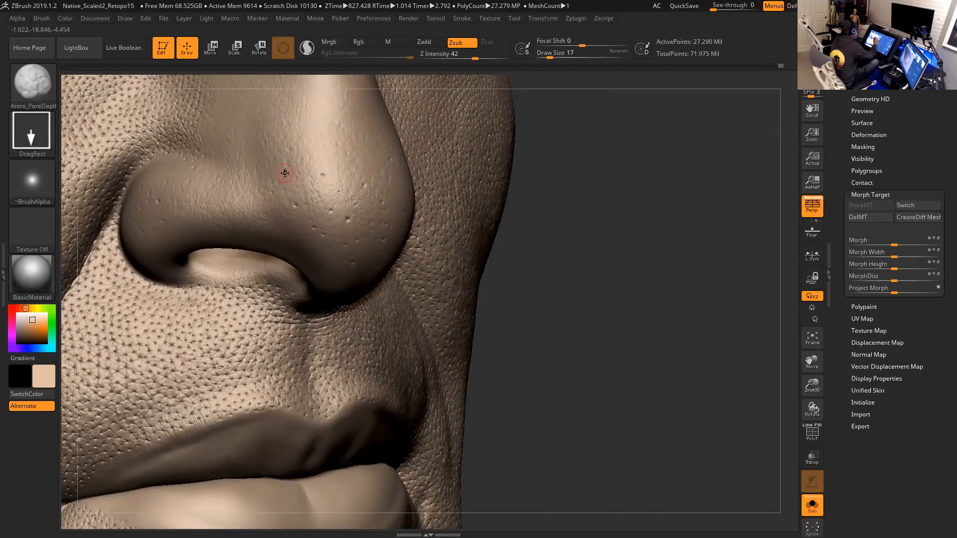
pyautogui.moveTo(618, 242); pyautogui.dragTo(448, 187)
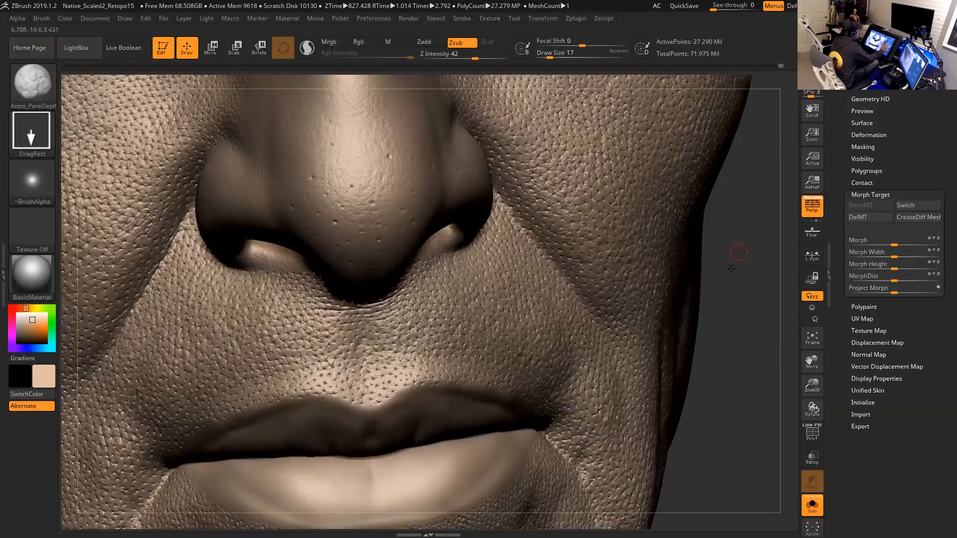
pyautogui.moveTo(730, 259); pyautogui.dragTo(387, 156)
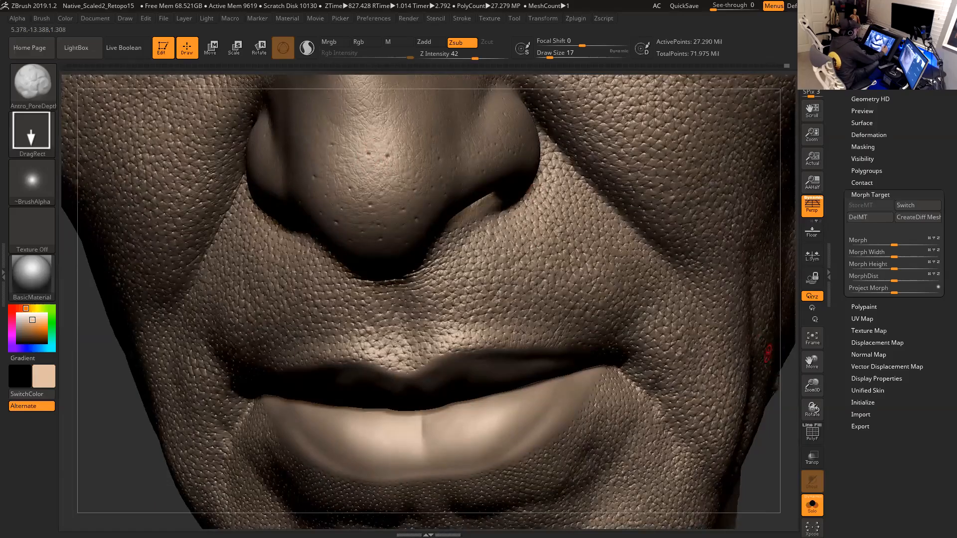
pyautogui.press('ctrl')
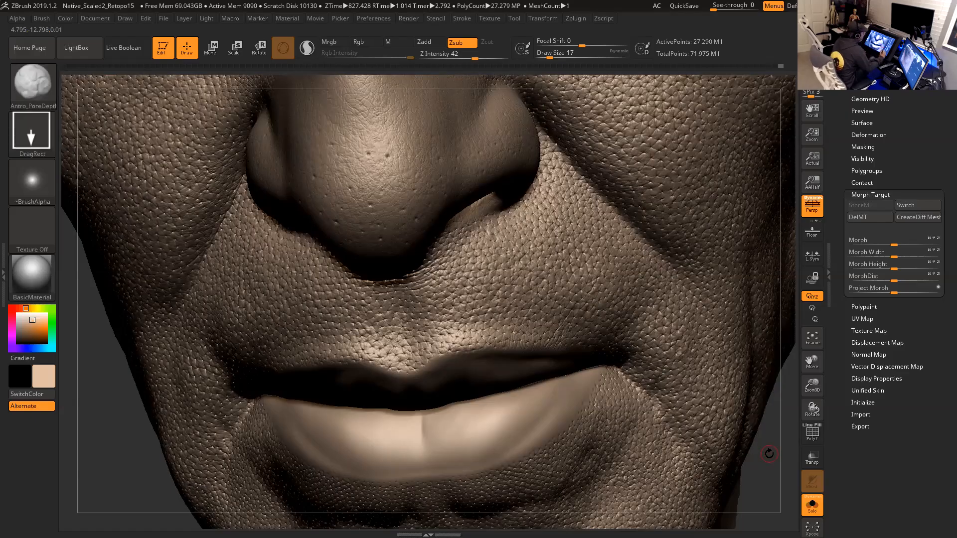
pyautogui.moveTo(780, 447)
pyautogui.keyDown('shift'); pyautogui.mouseDown()
pyautogui.moveTo(762, 477)
pyautogui.moveTo(782, 504)
pyautogui.mouseUp(); pyautogui.keyUp('shift')
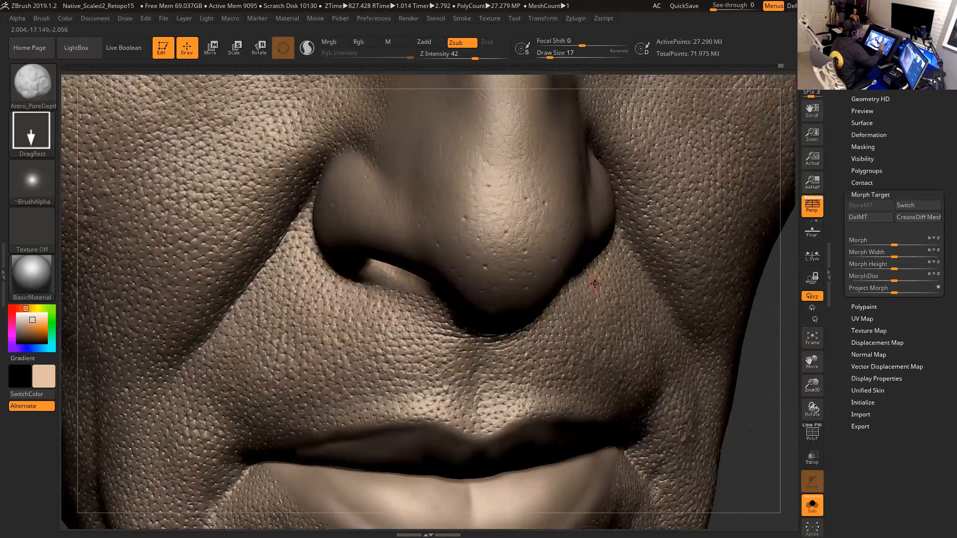
# - Switch to the Antro_Pimple1 brush and stamp small raised bumps on the side of the nose tip
pyautogui.click(43, 94)
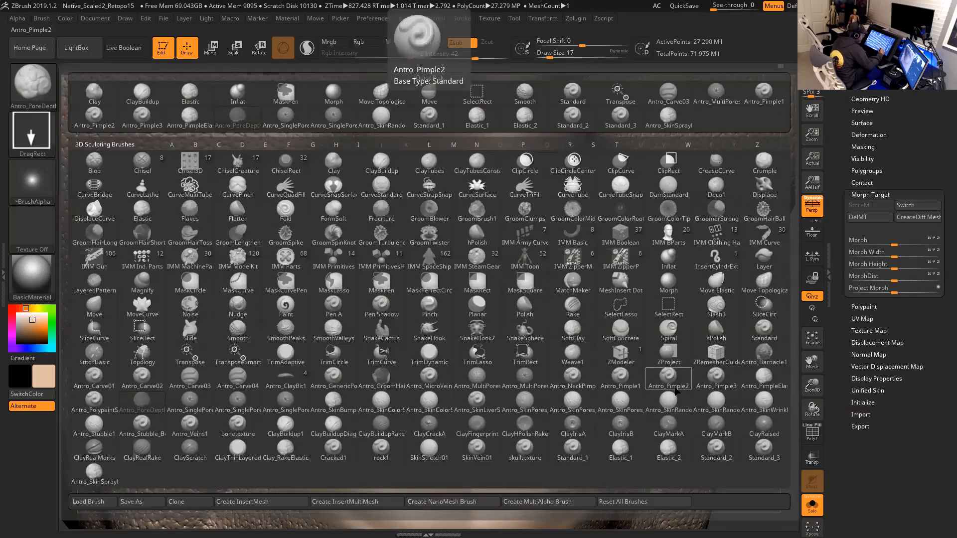
pyautogui.click(622, 378)
pyautogui.moveTo(774, 433)
pyautogui.mouseDown()
pyautogui.moveTo(793, 421)
pyautogui.moveTo(757, 434)
pyautogui.mouseUp()
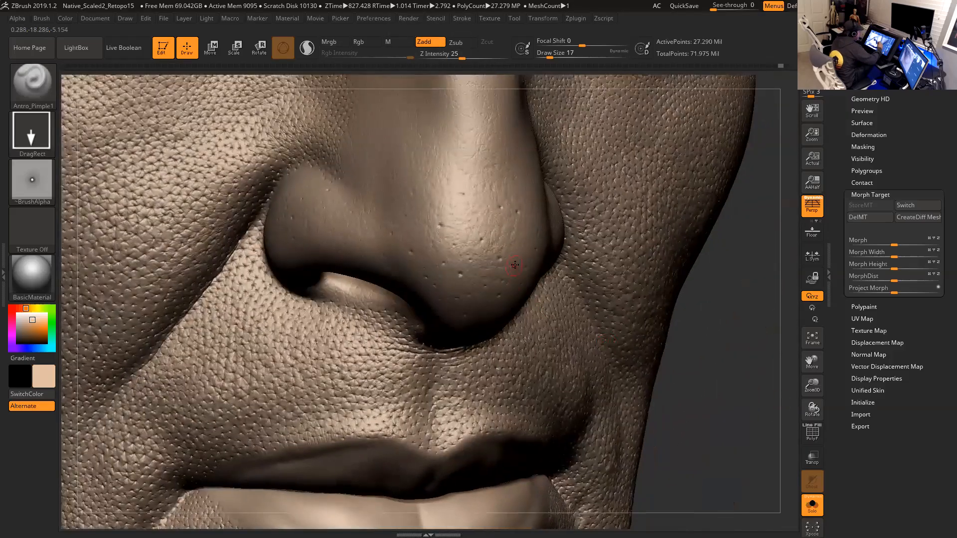
pyautogui.moveTo(737, 369); pyautogui.dragTo(747, 414)
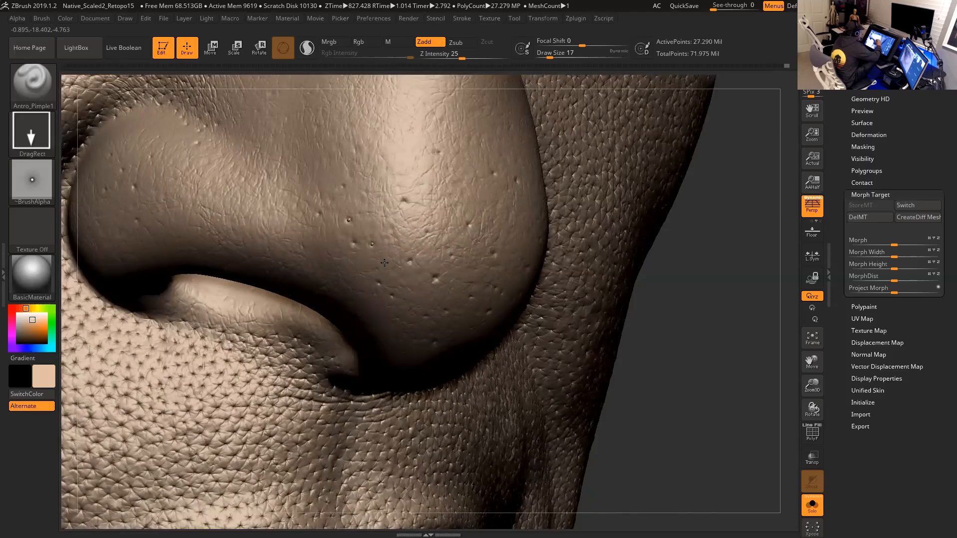
pyautogui.moveTo(710, 319); pyautogui.dragTo(673, 320)
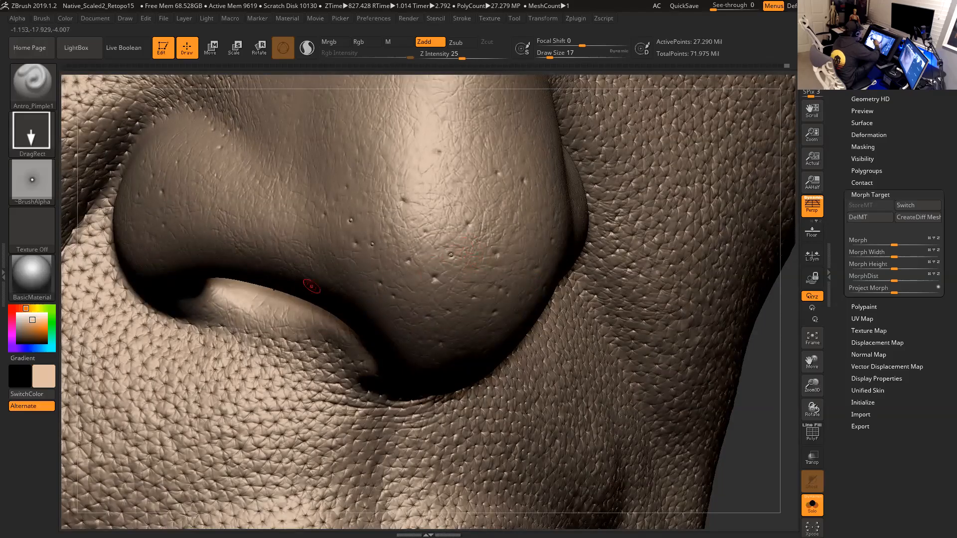
pyautogui.moveTo(776, 431); pyautogui.dragTo(643, 428)
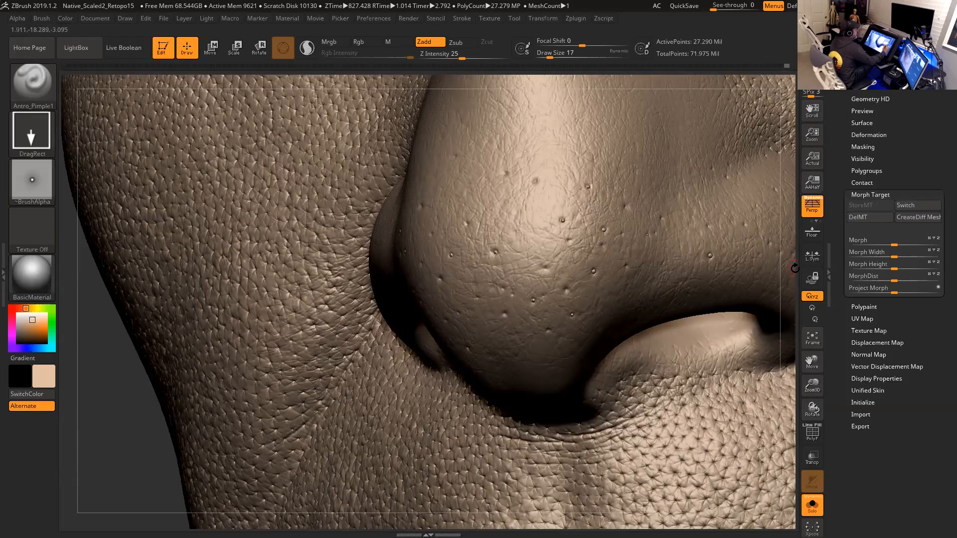
# - Stamp more raised bumps scattered over the front of the nose tip
pyautogui.moveTo(799, 269); pyautogui.dragTo(696, 259)
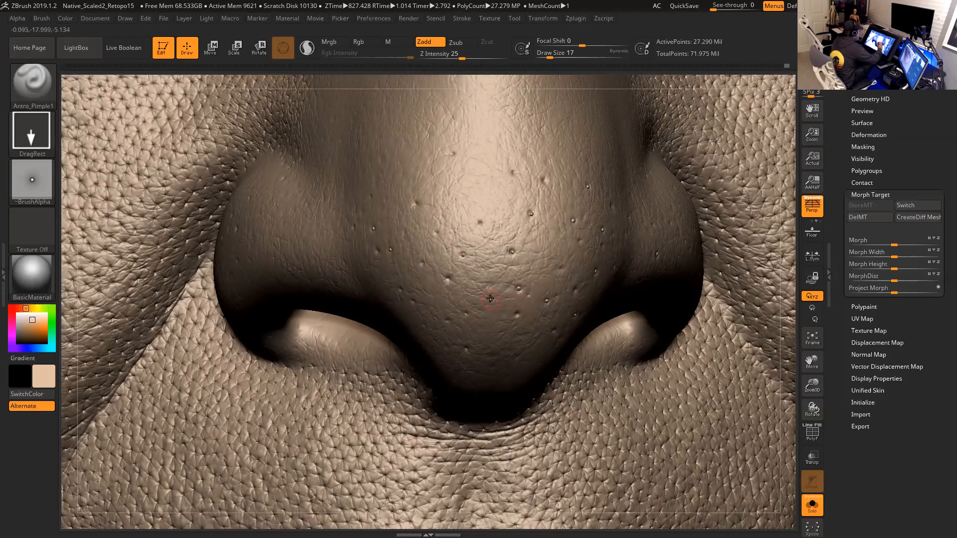
pyautogui.keyDown('alt'); pyautogui.moveTo(792, 332); pyautogui.dragTo(777, 279); pyautogui.keyUp('alt')
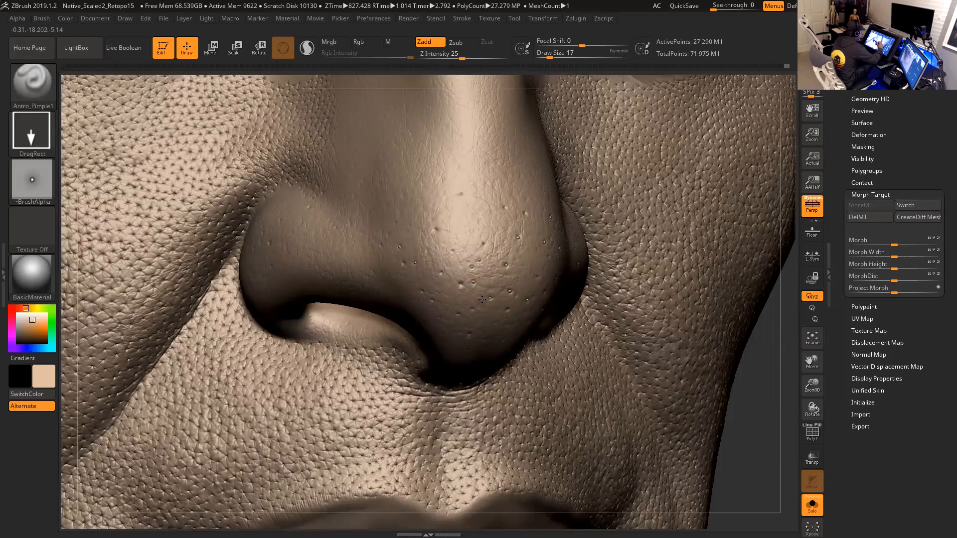
pyautogui.moveTo(456, 239); pyautogui.dragTo(467, 250)
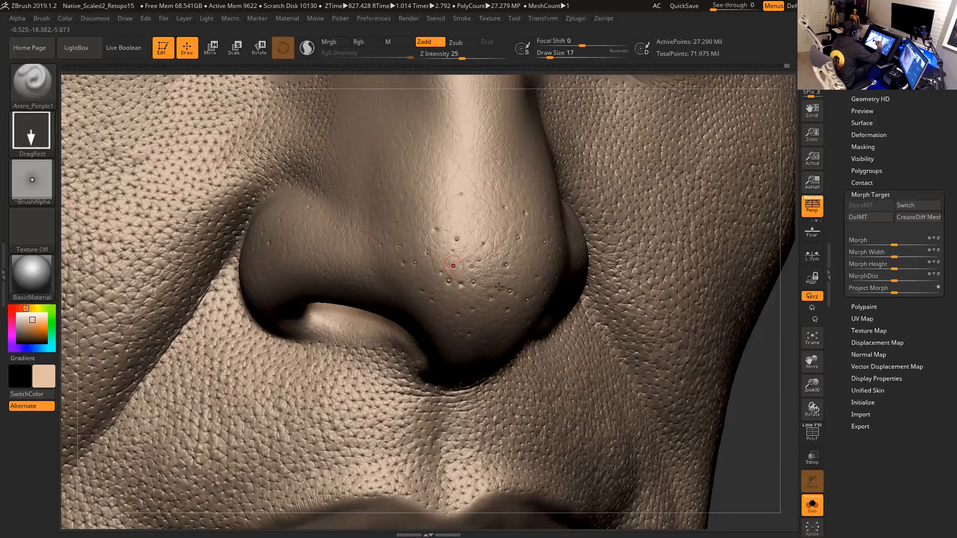
pyautogui.moveTo(771, 436); pyautogui.dragTo(698, 399)
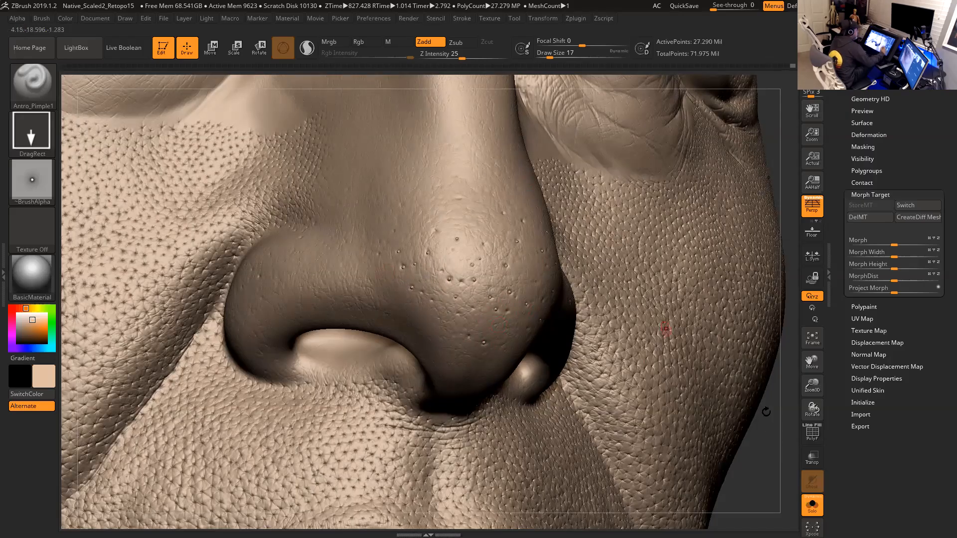
pyautogui.moveTo(665, 328); pyautogui.dragTo(414, 300)
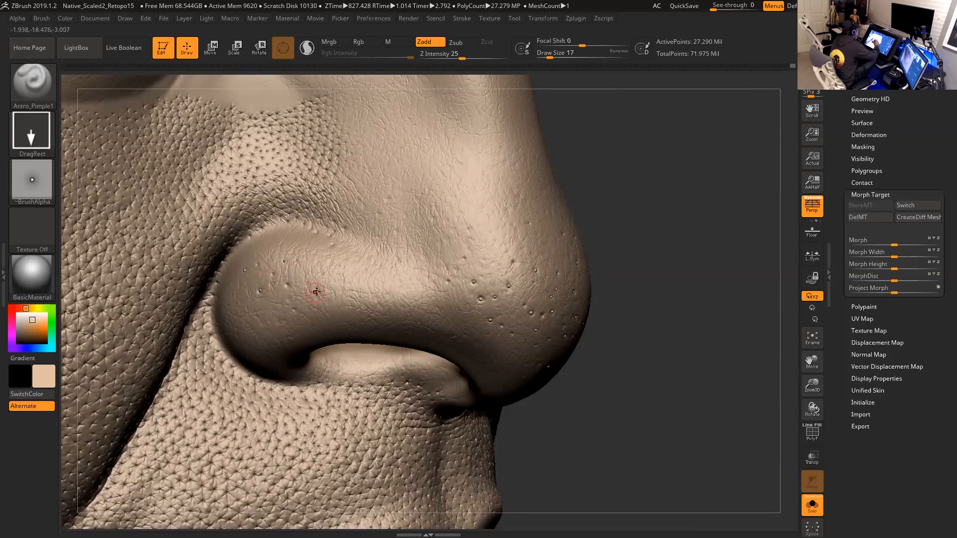
pyautogui.moveTo(318, 286); pyautogui.dragTo(327, 304)
# - Add raised bumps along the nostril wing and lower nose tip edge
pyautogui.moveTo(680, 232); pyautogui.dragTo(633, 233)
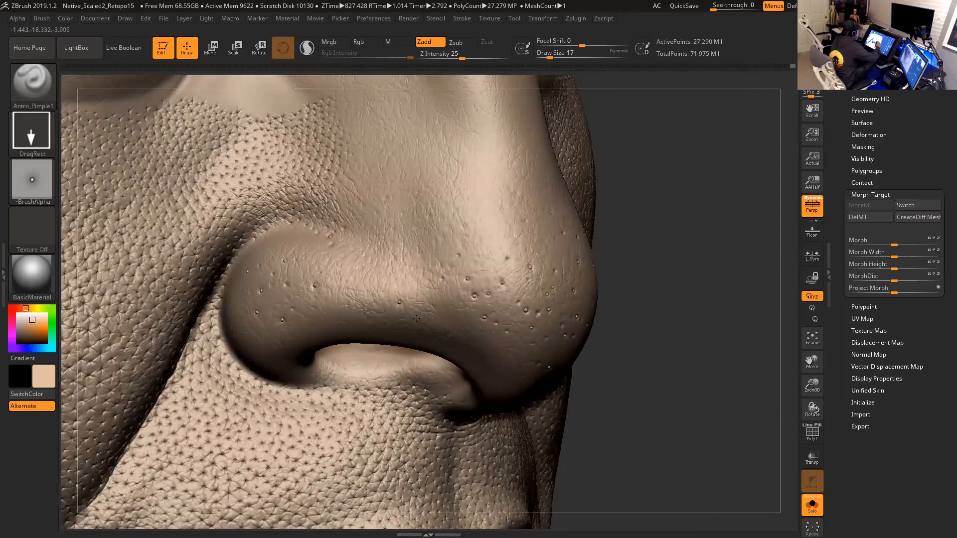
pyautogui.moveTo(688, 309); pyautogui.dragTo(702, 202)
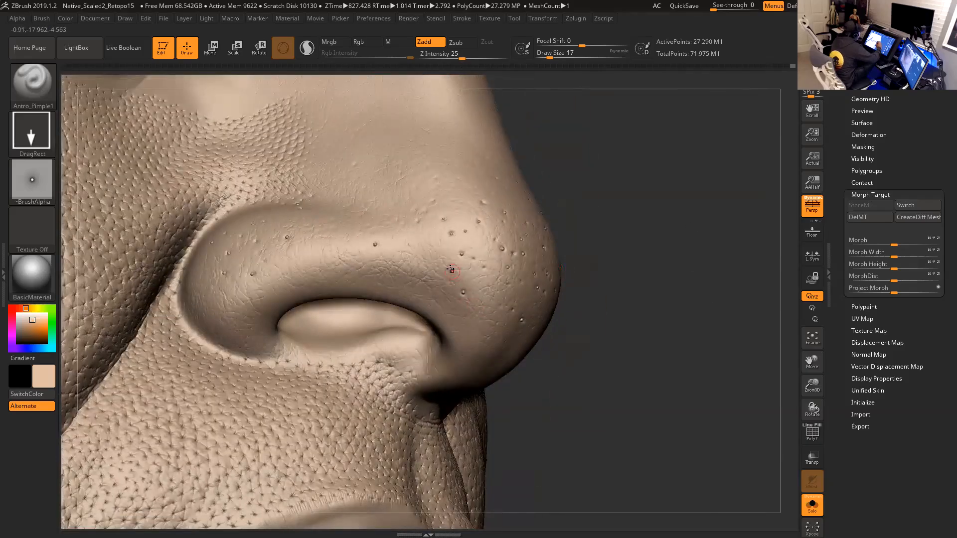
pyautogui.moveTo(641, 325); pyautogui.dragTo(708, 352)
pyautogui.keyDown('alt'); pyautogui.moveTo(779, 451); pyautogui.dragTo(340, 421); pyautogui.keyUp('alt')
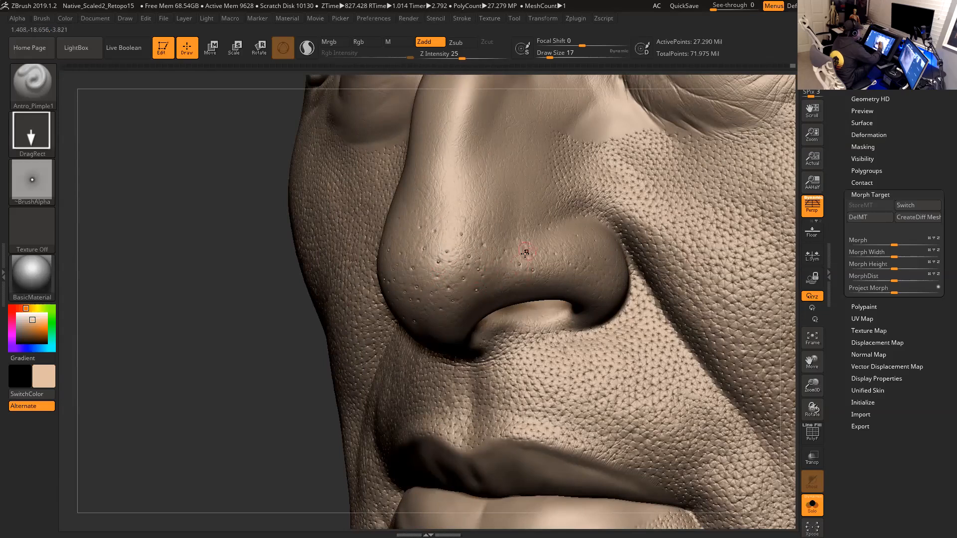
pyautogui.moveTo(525, 253); pyautogui.dragTo(529, 263)
pyautogui.moveTo(172, 422); pyautogui.dragTo(663, 348)
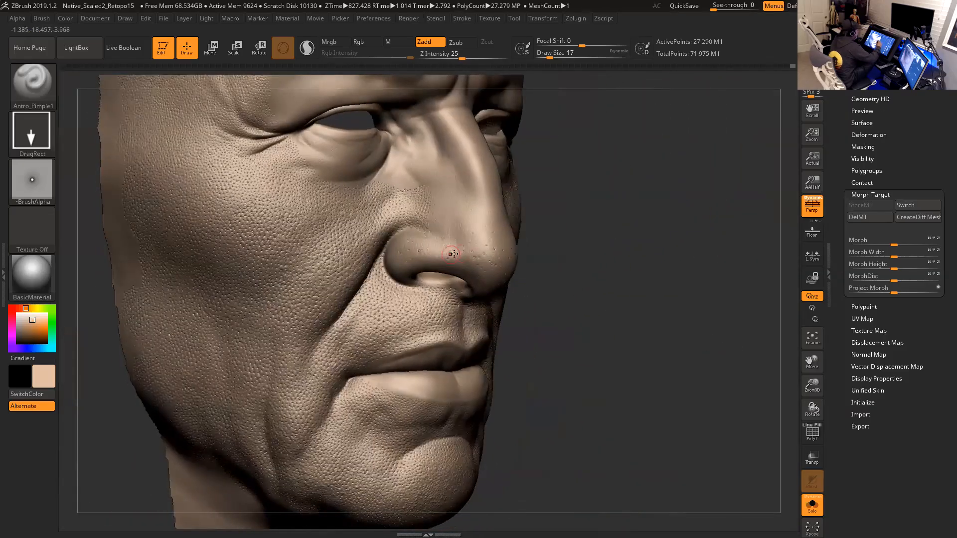
# - Switch to the Antro_SkinRando brush for spraying skin texture over the nose
pyautogui.moveTo(635, 330)
pyautogui.keyDown('shift'); pyautogui.mouseDown()
pyautogui.moveTo(720, 361)
pyautogui.moveTo(735, 418)
pyautogui.mouseUp(); pyautogui.keyUp('shift')
pyautogui.moveTo(112, 413); pyautogui.dragTo(95, 422)
pyautogui.click(39, 94)
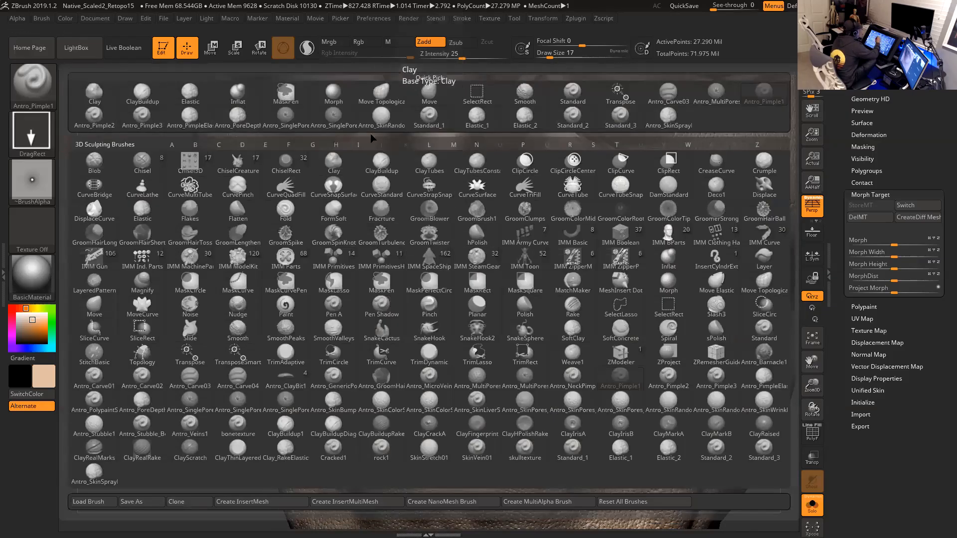
pyautogui.click(382, 117)
pyautogui.moveTo(794, 435); pyautogui.dragTo(848, 459)
pyautogui.press('space')
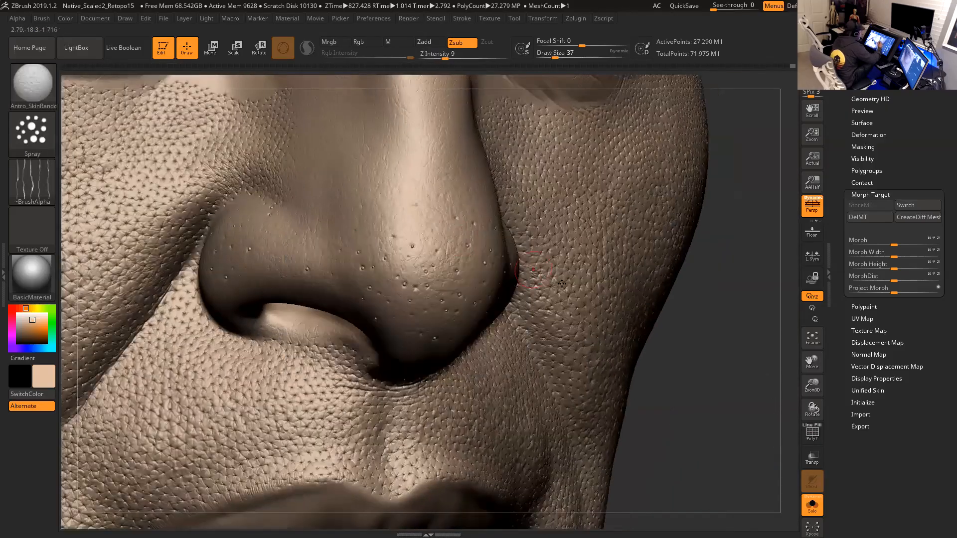
# - Step the mesh down two subdivision levels and set Z Intensity to 14 for work on the nose tip
pyautogui.press('shift')
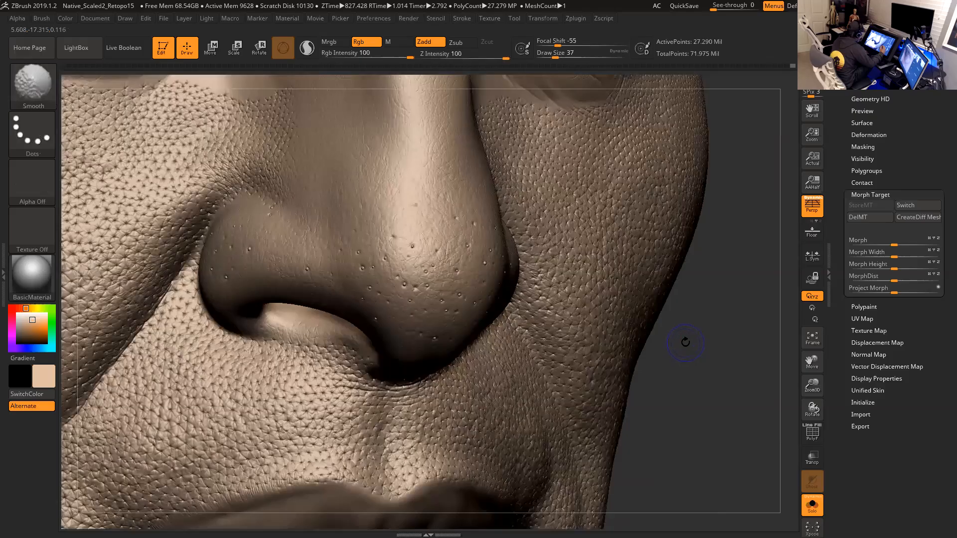
pyautogui.hotkey('shift', 'd')
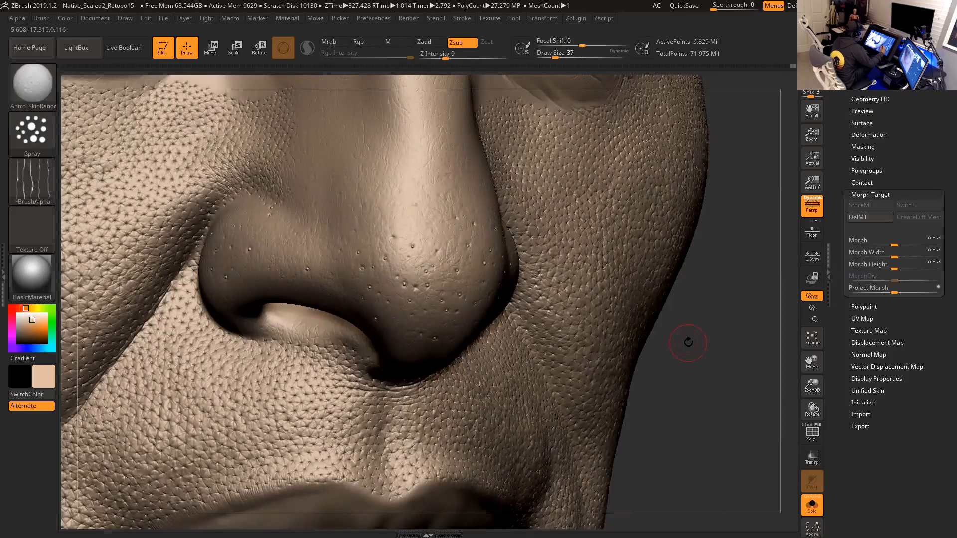
pyautogui.hotkey('shift', 'd')
pyautogui.keyDown('alt'); pyautogui.moveTo(717, 369); pyautogui.dragTo(707, 342); pyautogui.keyUp('alt')
pyautogui.moveTo(445, 56); pyautogui.dragTo(451, 57)
pyautogui.press('space')
pyautogui.moveTo(395, 241); pyautogui.dragTo(400, 241)
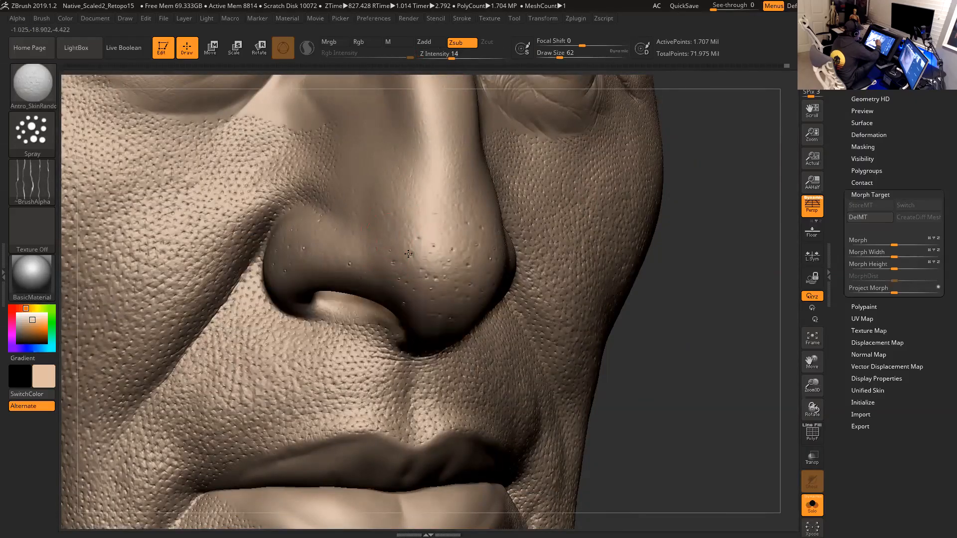
pyautogui.press('space')
pyautogui.moveTo(432, 244); pyautogui.dragTo(396, 258)
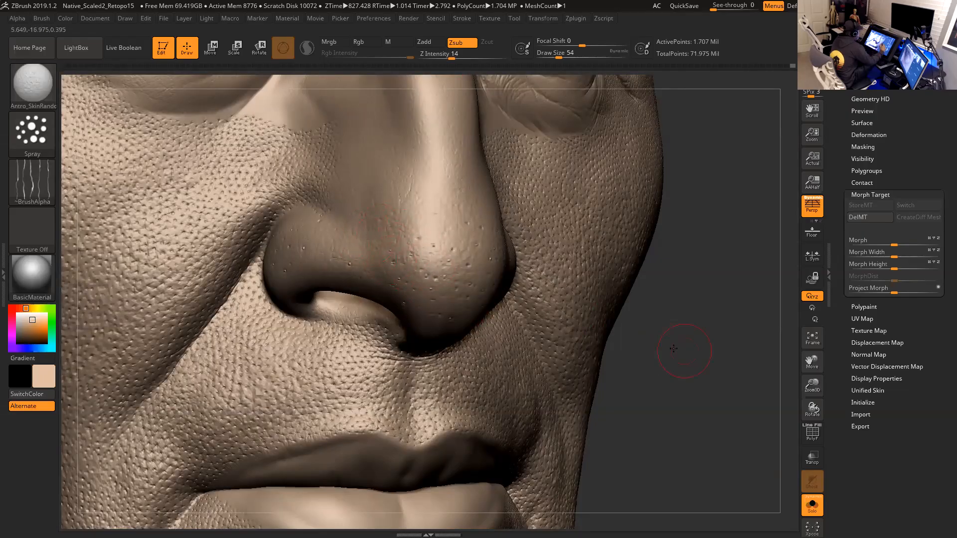
# - Drop one more subdivision level and set the Smooth brush to Zadd with Z Intensity 2
pyautogui.moveTo(688, 346); pyautogui.dragTo(629, 344)
pyautogui.moveTo(455, 246)
pyautogui.mouseDown()
pyautogui.moveTo(444, 252)
pyautogui.moveTo(460, 273)
pyautogui.mouseUp()
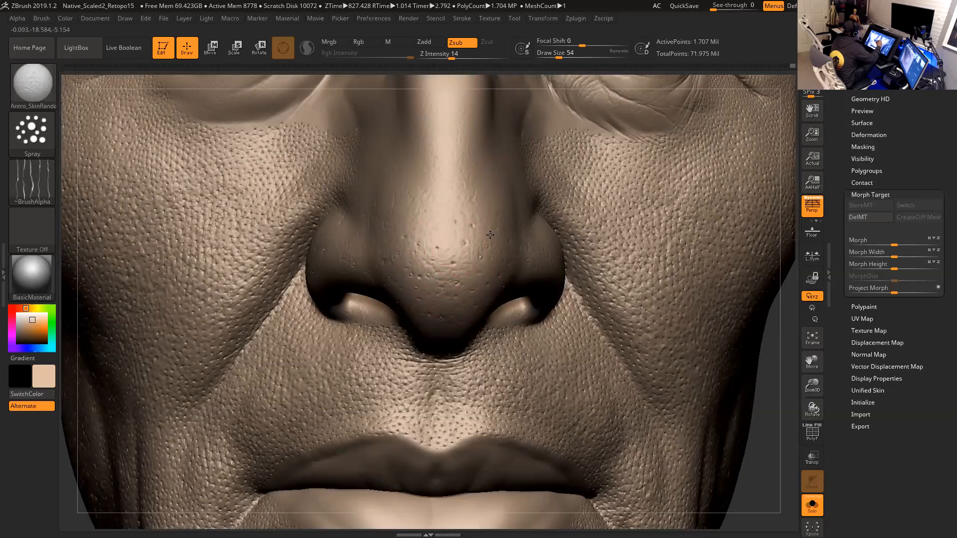
pyautogui.moveTo(771, 403); pyautogui.dragTo(651, 340)
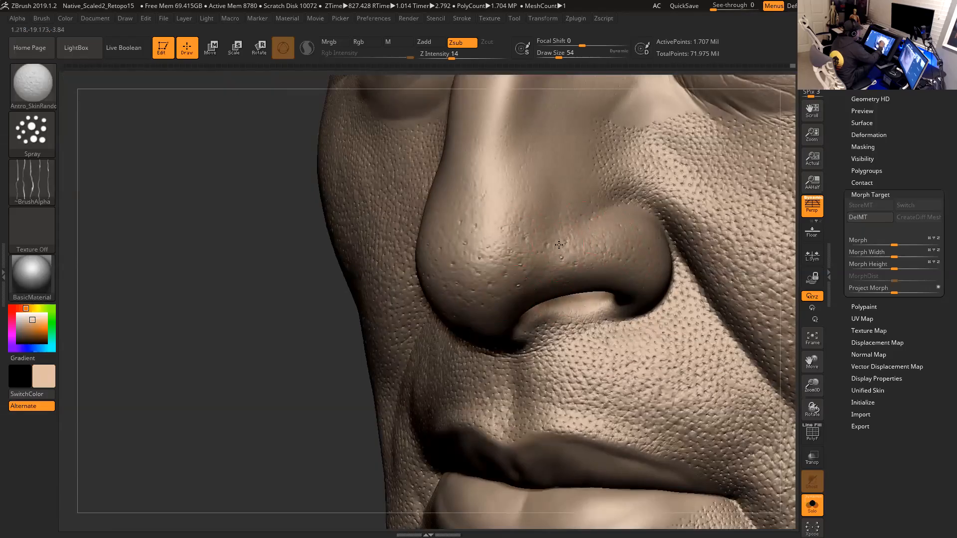
pyautogui.moveTo(319, 360); pyautogui.dragTo(452, 349)
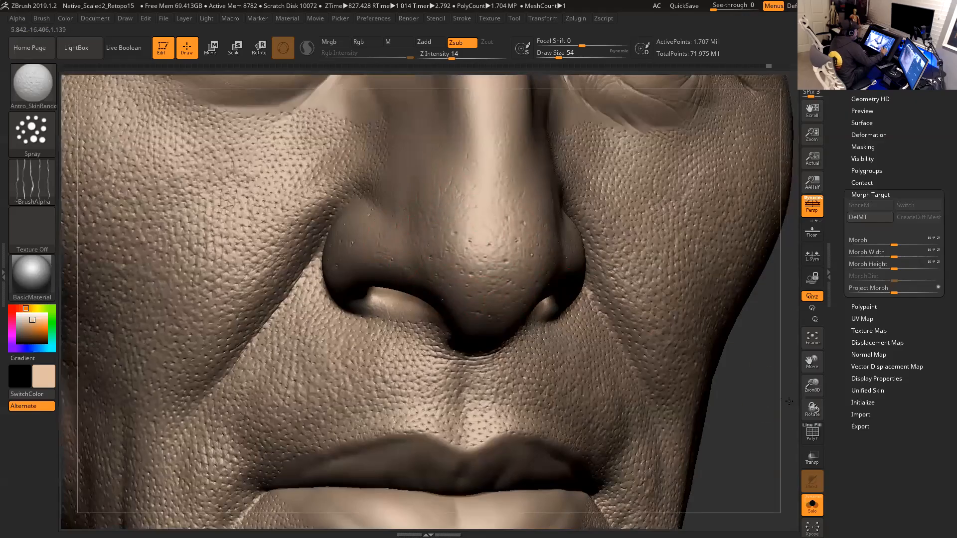
pyautogui.moveTo(767, 393); pyautogui.dragTo(855, 397)
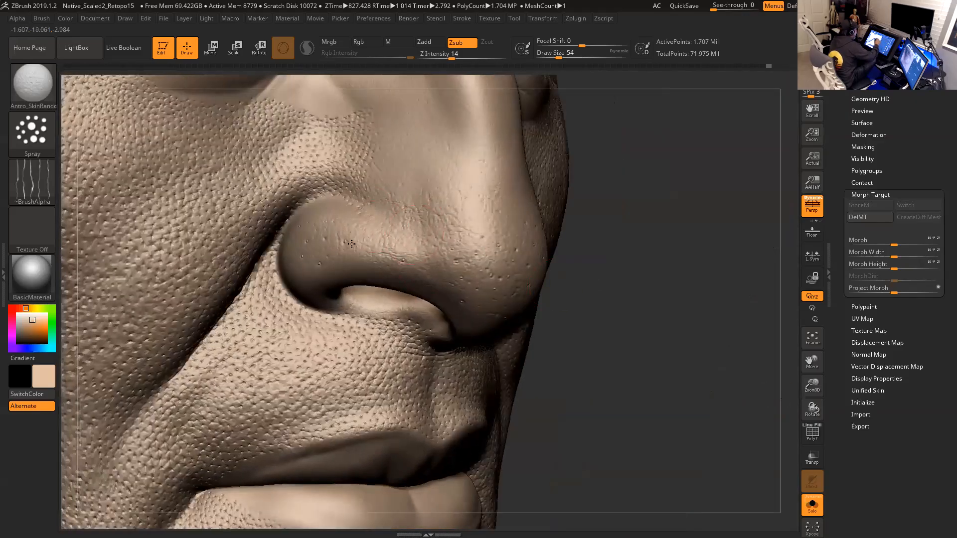
pyautogui.moveTo(623, 316)
pyautogui.mouseDown()
pyautogui.moveTo(615, 288)
pyautogui.moveTo(634, 319)
pyautogui.moveTo(653, 325)
pyautogui.mouseUp()
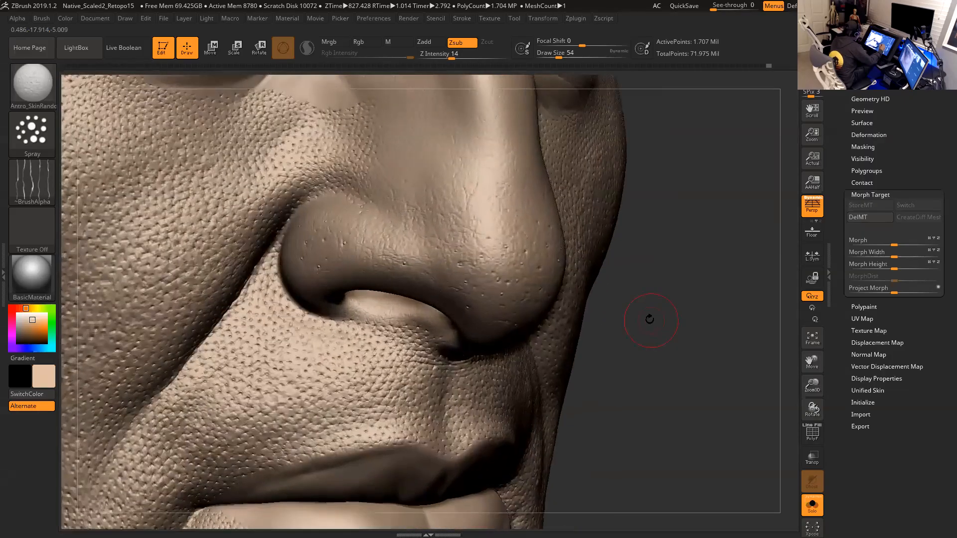
pyautogui.press('shift')
pyautogui.hotkey('shift', 'd')
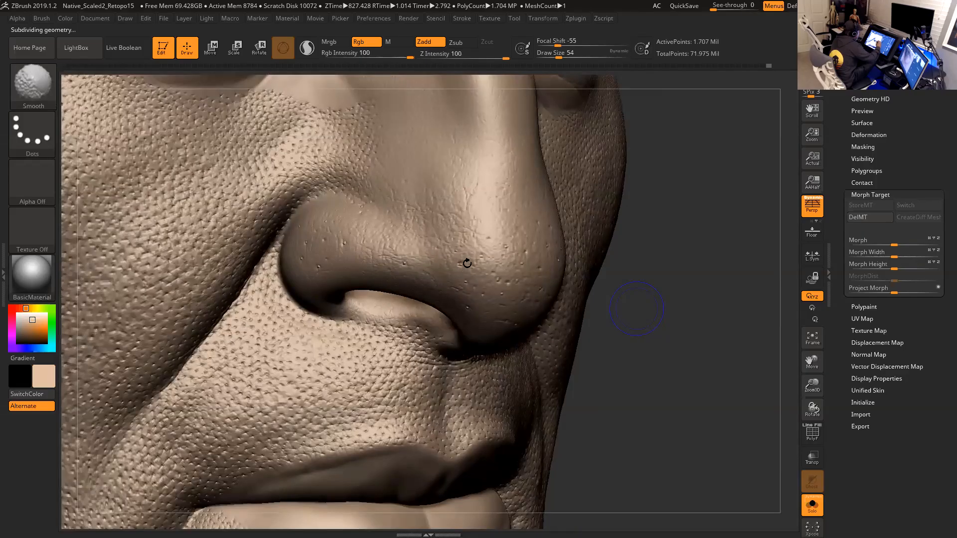
pyautogui.hotkey('shift', 'd')
pyautogui.press('space')
pyautogui.moveTo(517, 259); pyautogui.dragTo(514, 259)
pyautogui.press('shift')
pyautogui.keyDown('shift'); pyautogui.click(369, 43); pyautogui.keyUp('shift')
pyautogui.keyDown('shift'); pyautogui.moveTo(448, 54); pyautogui.dragTo(439, 54); pyautogui.keyUp('shift')
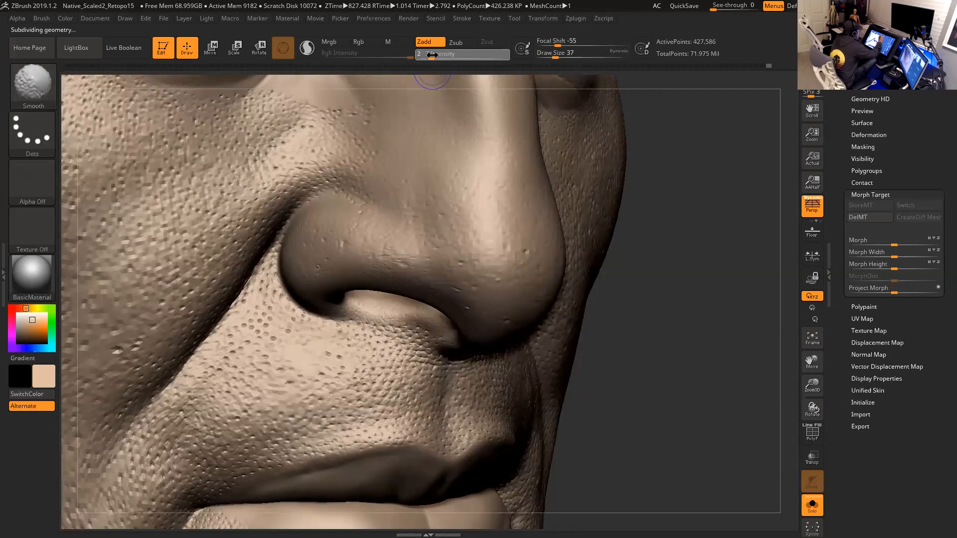
# - Smooth the nose tip and nostril wing surfaces, then return to the highest subdivision level
pyautogui.keyDown('shift'); pyautogui.moveTo(393, 253); pyautogui.dragTo(386, 260); pyautogui.keyUp('shift')
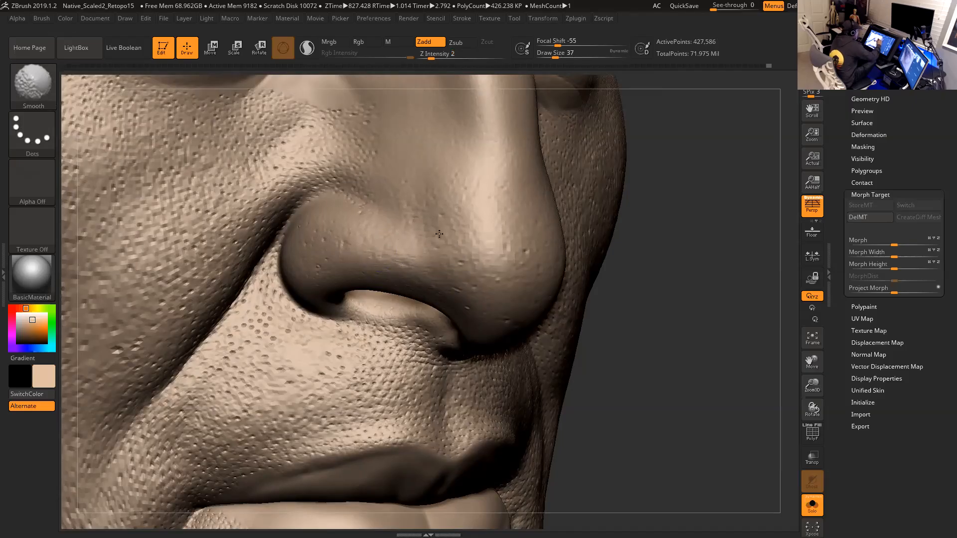
pyautogui.keyDown('shift'); pyautogui.moveTo(457, 220); pyautogui.dragTo(465, 232); pyautogui.keyUp('shift')
pyautogui.moveTo(531, 247); pyautogui.dragTo(473, 249, button='right')
pyautogui.moveTo(481, 195)
pyautogui.keyDown('shift'); pyautogui.mouseDown()
pyautogui.moveTo(482, 161)
pyautogui.moveTo(510, 241)
pyautogui.mouseUp(); pyautogui.keyUp('shift')
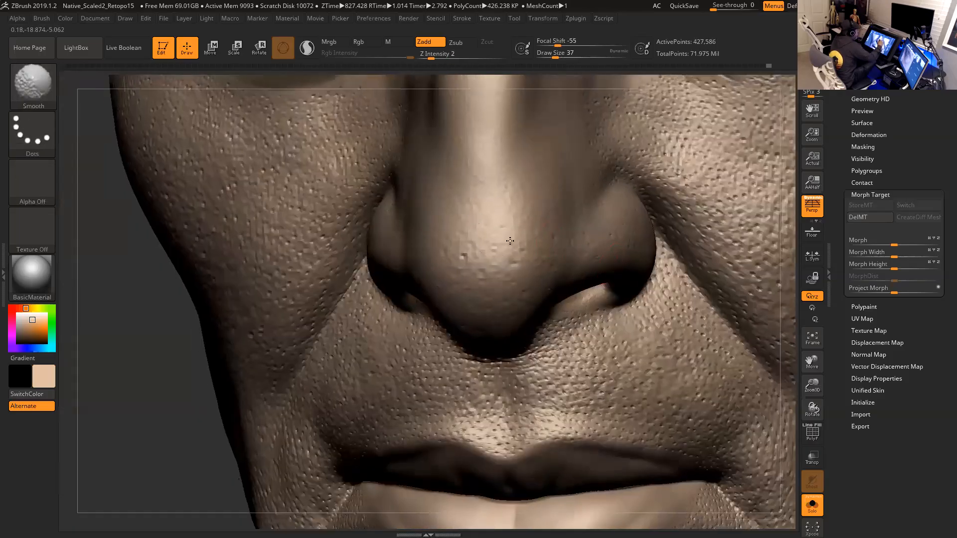
pyautogui.keyDown('shift'); pyautogui.moveTo(531, 298); pyautogui.dragTo(516, 191); pyautogui.keyUp('shift')
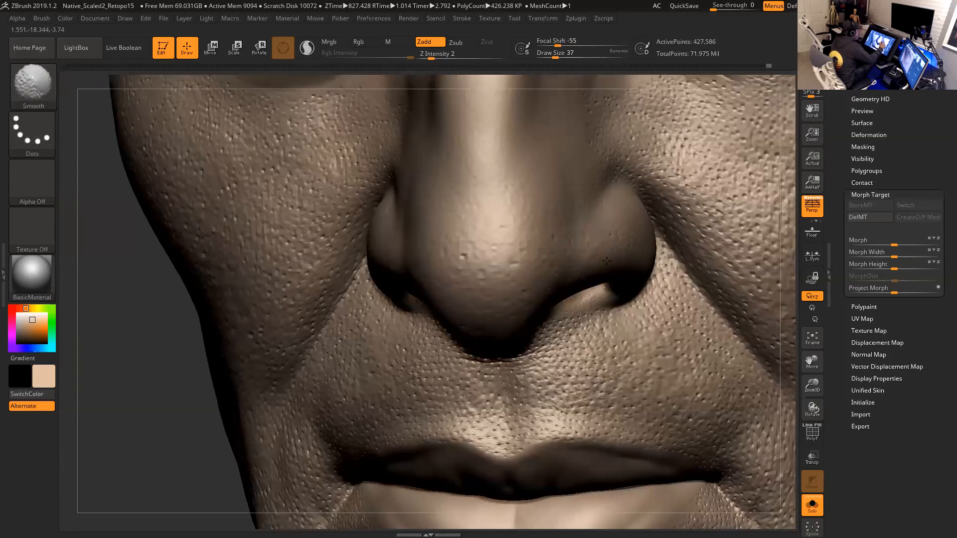
pyautogui.press('d')
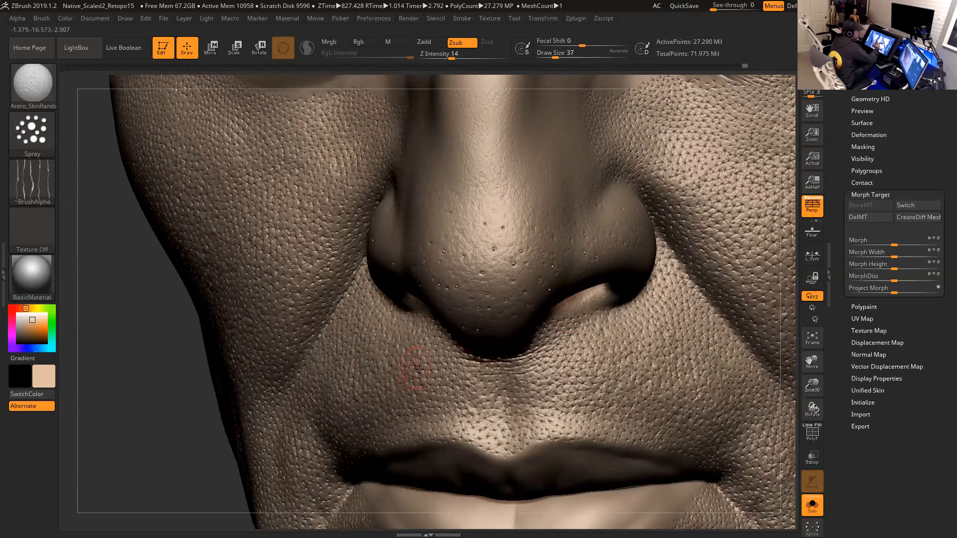
# - Switch to the Antro_Carve03 brush for the crease beside the nostril
pyautogui.keyDown('alt'); pyautogui.moveTo(788, 323); pyautogui.dragTo(557, 238); pyautogui.keyUp('alt')
pyautogui.moveTo(765, 400)
pyautogui.keyDown('shift'); pyautogui.mouseDown()
pyautogui.moveTo(752, 387)
pyautogui.moveTo(736, 433)
pyautogui.moveTo(745, 476)
pyautogui.mouseUp(); pyautogui.keyUp('shift')
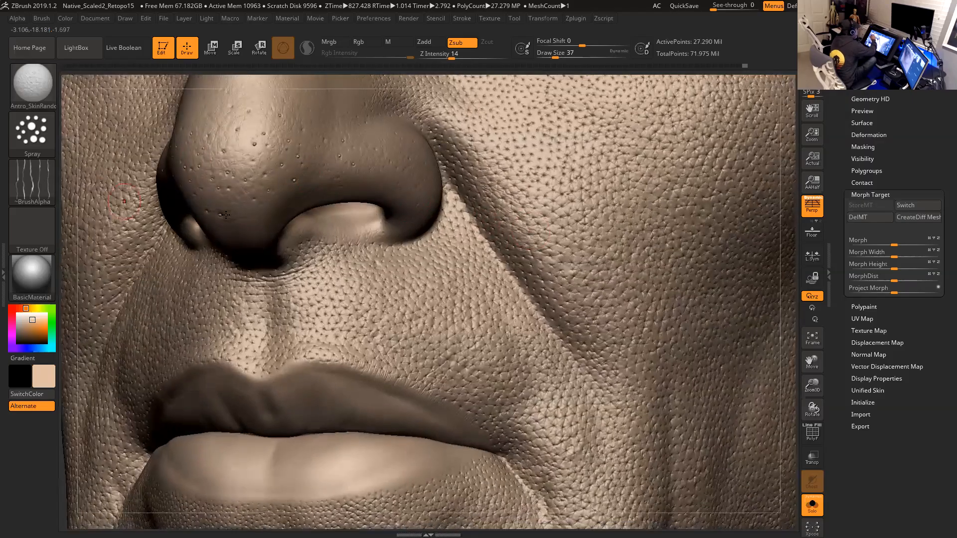
pyautogui.click(39, 90)
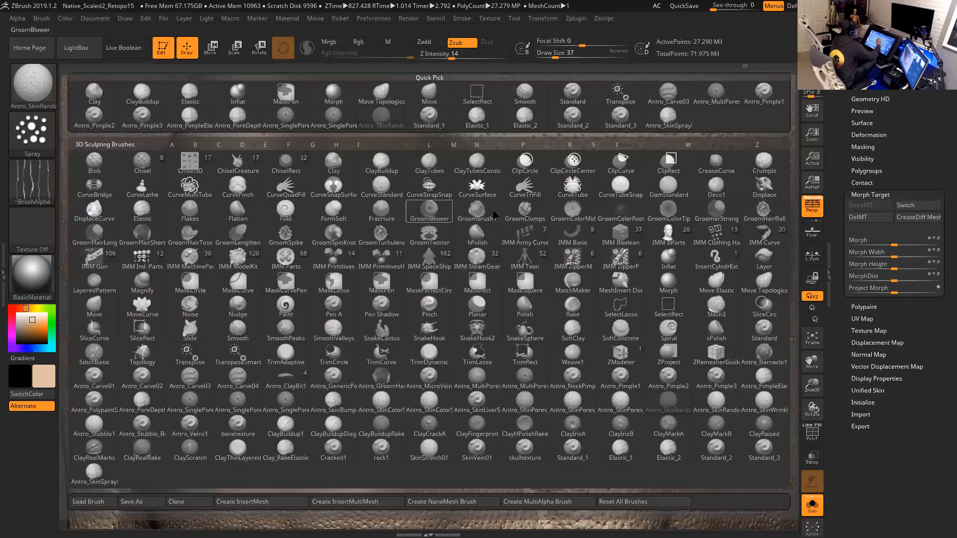
pyautogui.click(668, 97)
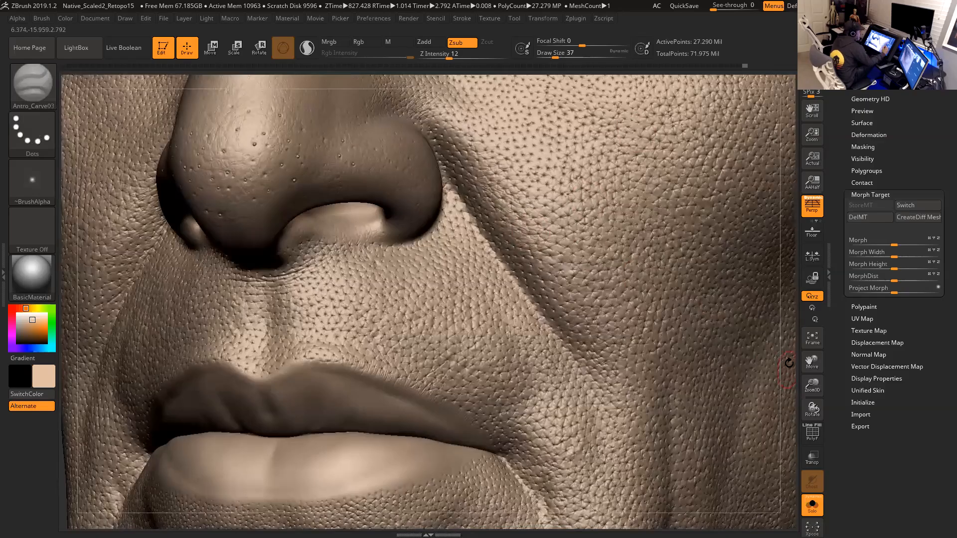
# - Set the Antro_Carve03 draw size to 35 and stroke along the crease beside the nostril wing
pyautogui.moveTo(787, 364); pyautogui.dragTo(740, 313)
pyautogui.press('space')
pyautogui.moveTo(469, 186); pyautogui.dragTo(467, 186)
pyautogui.moveTo(790, 200)
pyautogui.mouseDown()
pyautogui.moveTo(765, 225)
pyautogui.moveTo(752, 219)
pyautogui.moveTo(787, 219)
pyautogui.mouseUp()
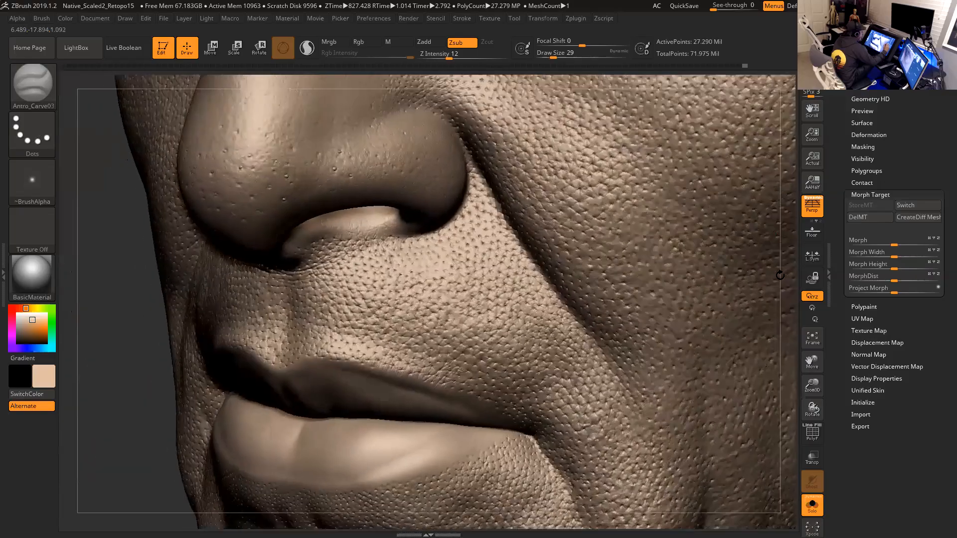
pyautogui.keyDown('alt'); pyautogui.moveTo(491, 158); pyautogui.dragTo(471, 240); pyautogui.keyUp('alt')
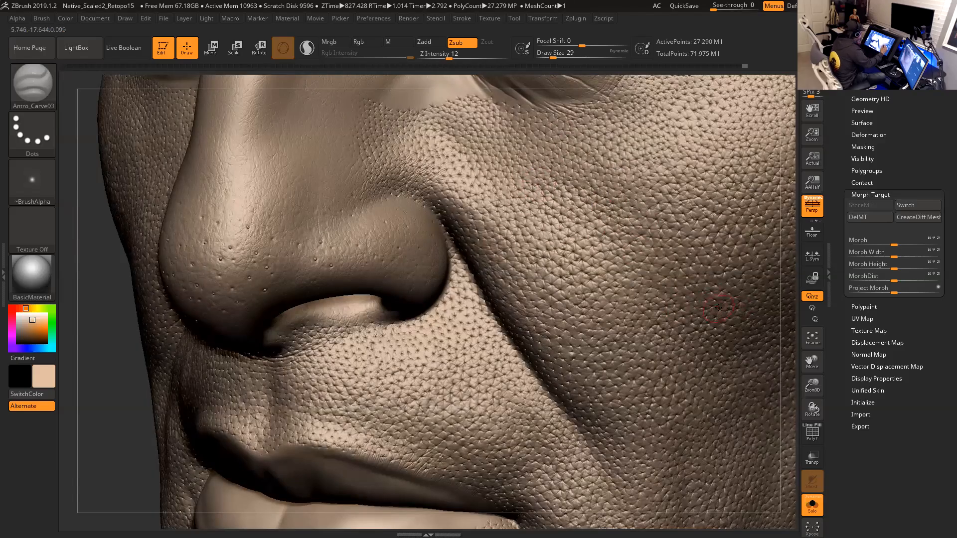
pyautogui.moveTo(786, 320); pyautogui.dragTo(794, 327)
pyautogui.press('space')
pyautogui.moveTo(437, 241); pyautogui.dragTo(435, 239)
pyautogui.press('space')
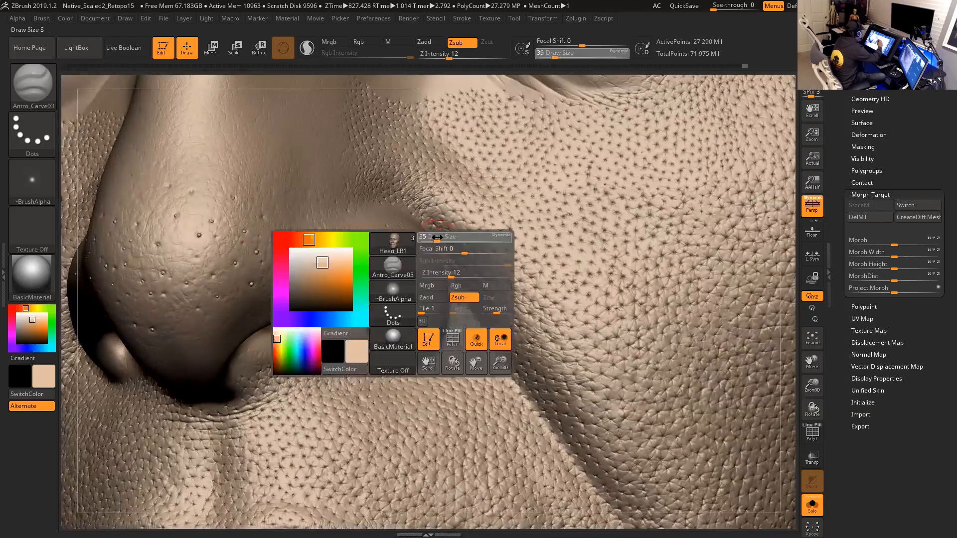
pyautogui.moveTo(786, 275); pyautogui.dragTo(795, 255)
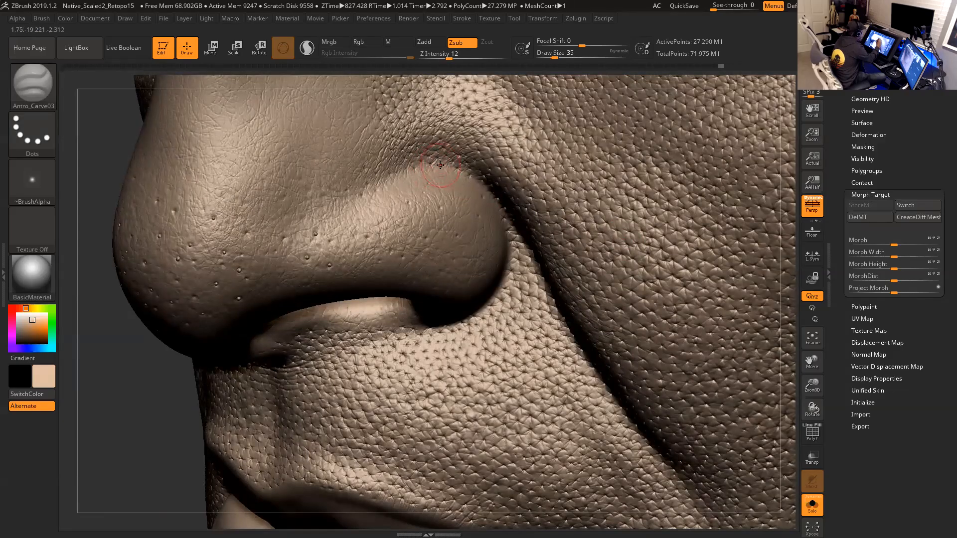
# - Switch the carve brush to Zadd at draw size 22 and build up the nasolabial fold next to the nostril
pyautogui.press('alt')
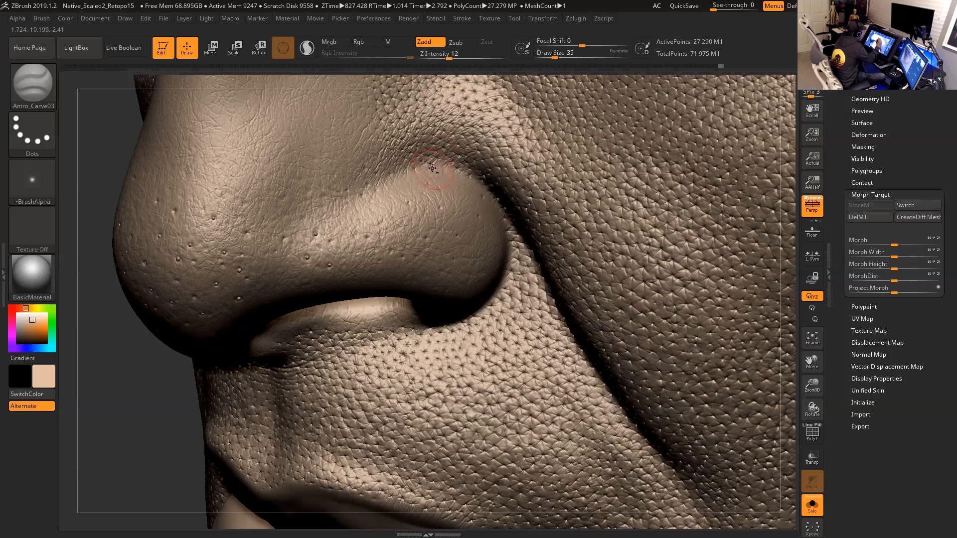
pyautogui.press('space')
pyautogui.click(452, 167)
pyautogui.moveTo(784, 294)
pyautogui.mouseDown()
pyautogui.moveTo(788, 239)
pyautogui.moveTo(786, 264)
pyautogui.mouseUp()
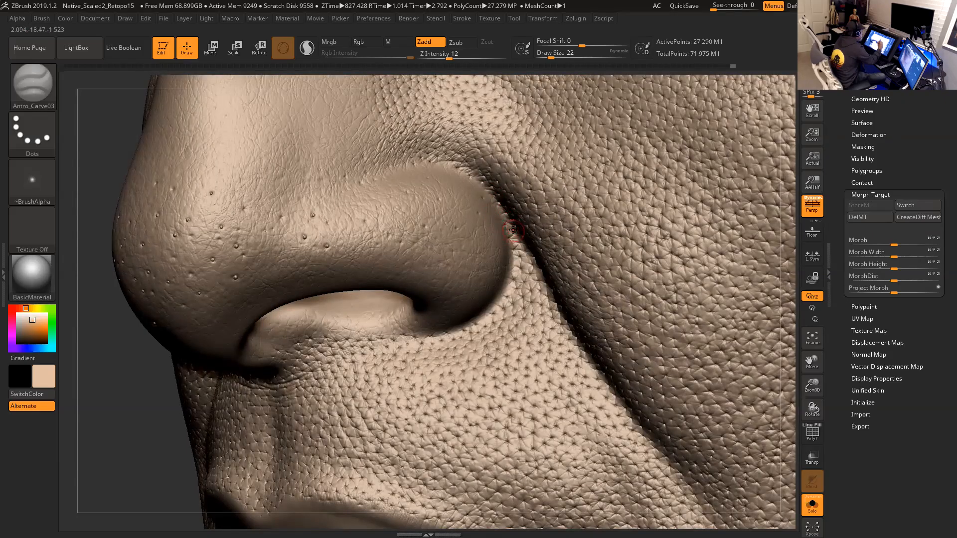
pyautogui.moveTo(790, 322); pyautogui.dragTo(806, 298)
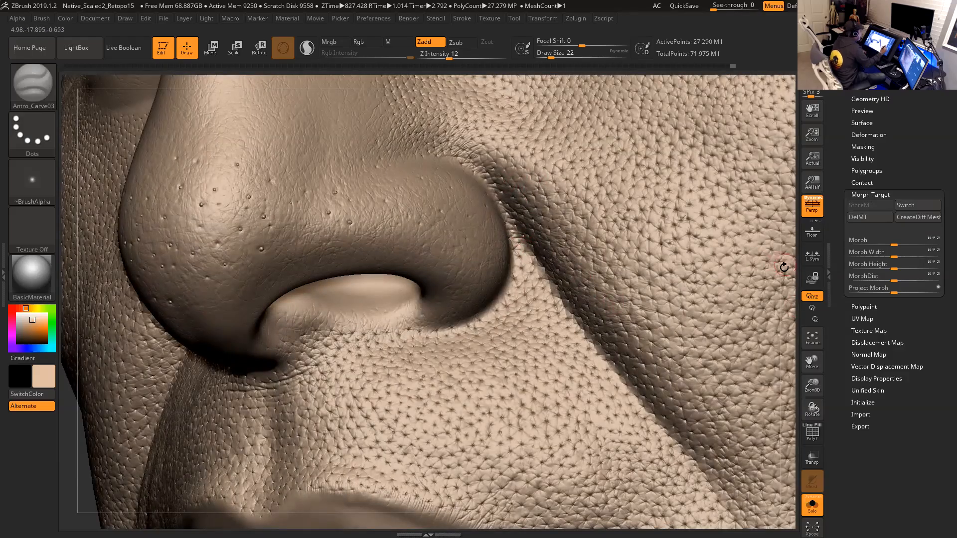
pyautogui.moveTo(780, 264); pyautogui.dragTo(739, 277)
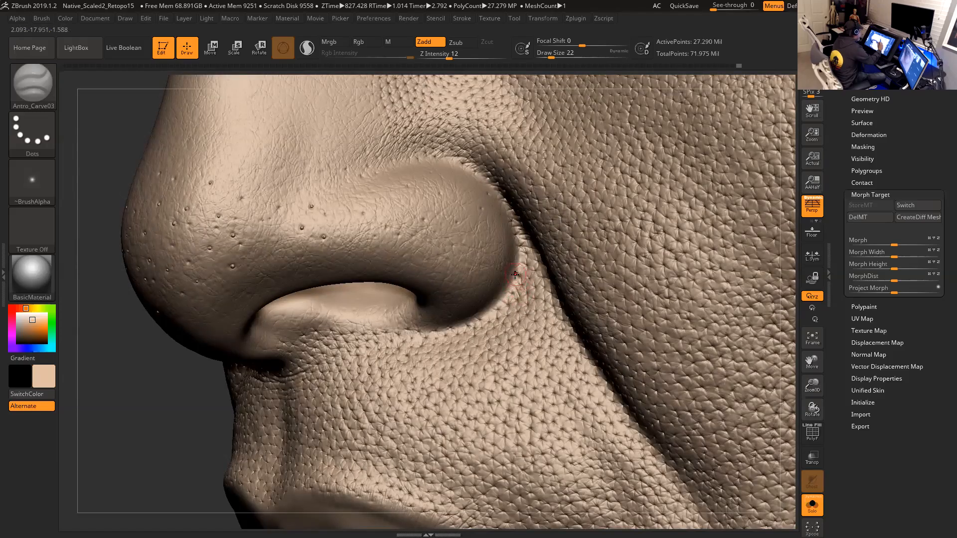
pyautogui.moveTo(788, 325); pyautogui.dragTo(825, 323)
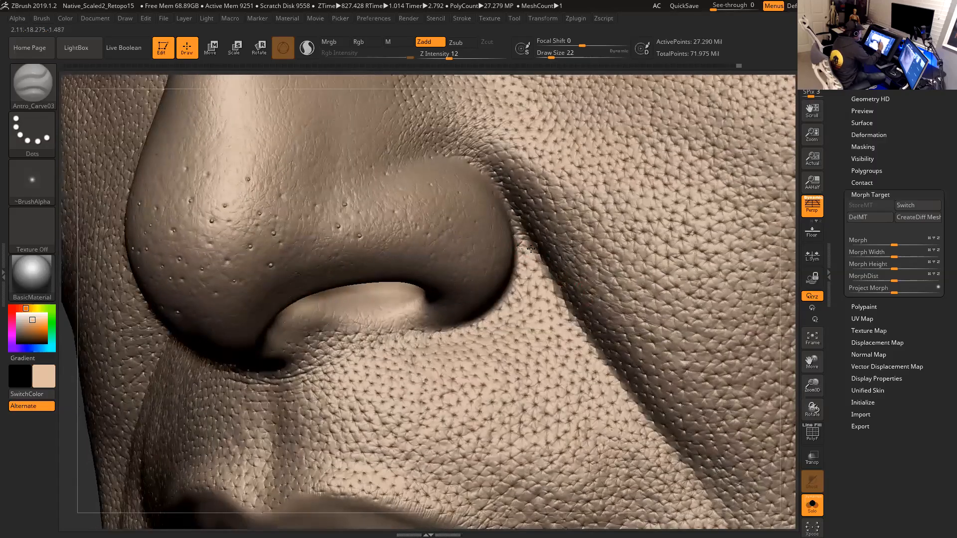
pyautogui.moveTo(789, 297); pyautogui.dragTo(800, 271)
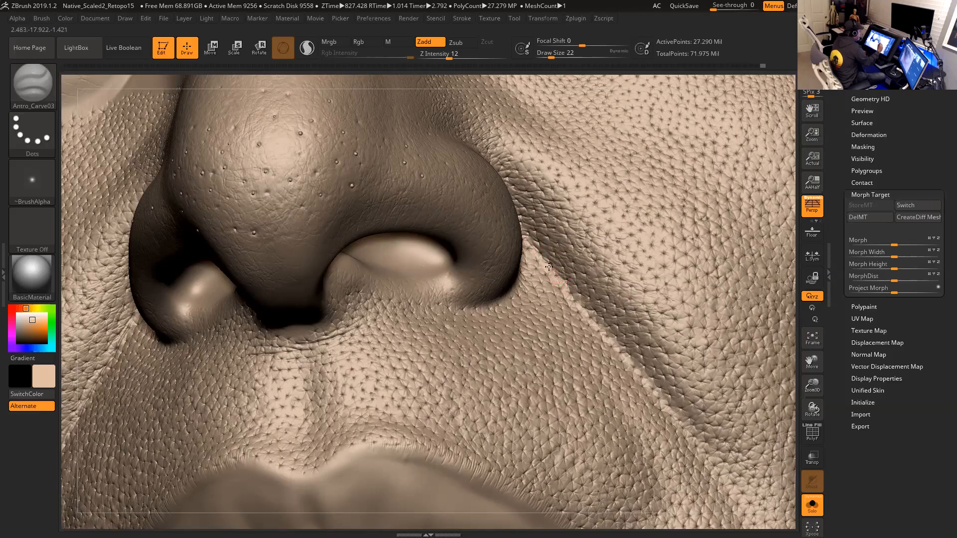
pyautogui.moveTo(786, 344)
pyautogui.mouseDown(button='right')
pyautogui.moveTo(748, 301)
pyautogui.moveTo(521, 232)
pyautogui.mouseUp(button='right')
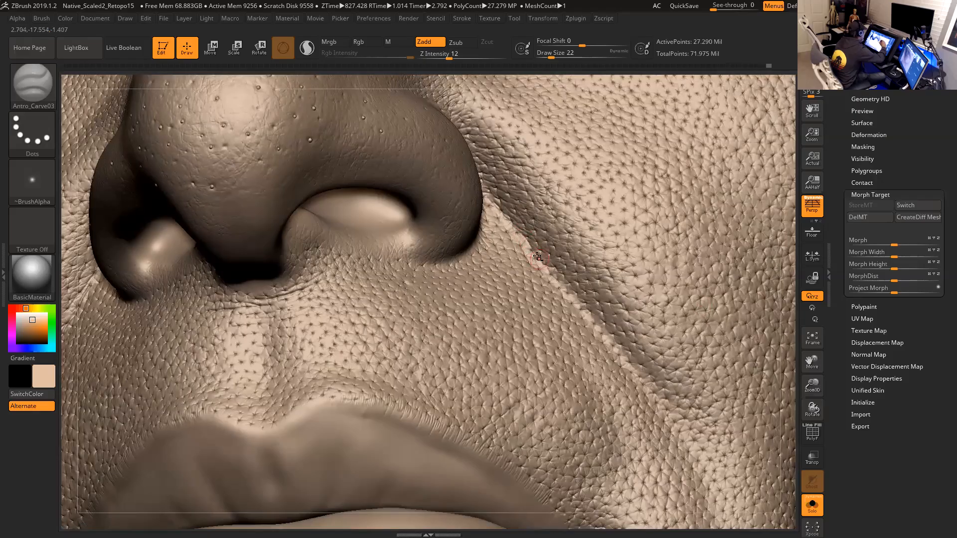
# - Raise Z Intensity to 14 and continue shaping the nasolabial fold from several angles
pyautogui.moveTo(449, 55); pyautogui.dragTo(450, 55)
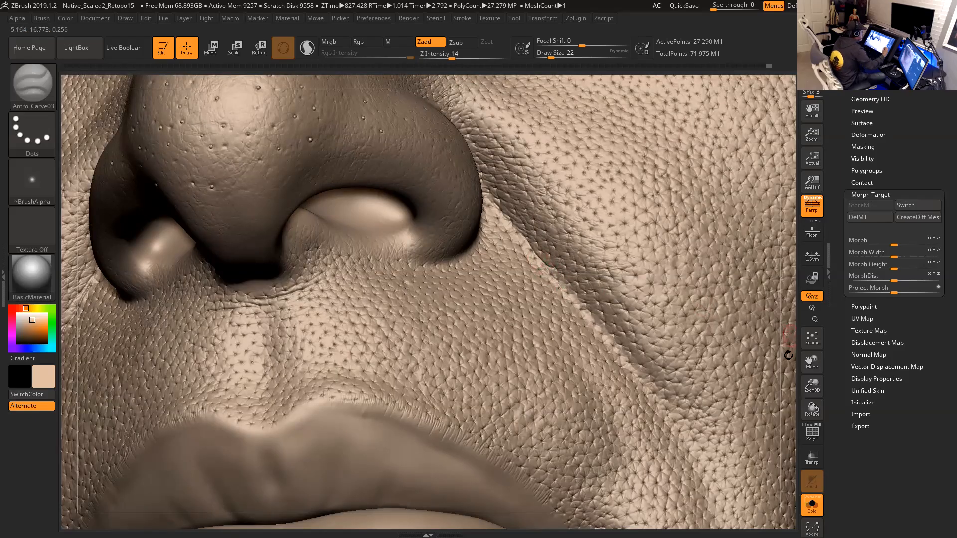
pyautogui.moveTo(788, 353); pyautogui.dragTo(782, 390)
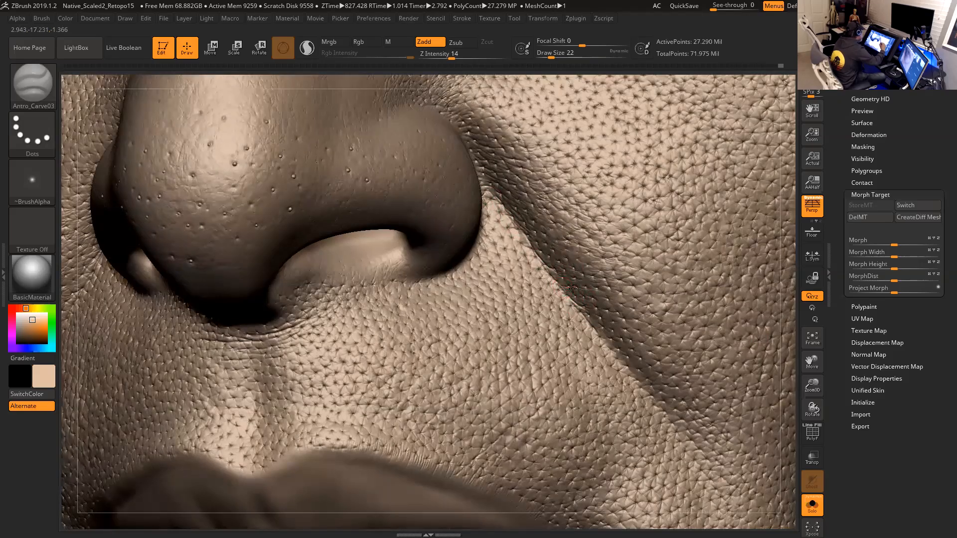
pyautogui.moveTo(798, 358)
pyautogui.mouseDown()
pyautogui.moveTo(794, 347)
pyautogui.moveTo(590, 319)
pyautogui.mouseUp()
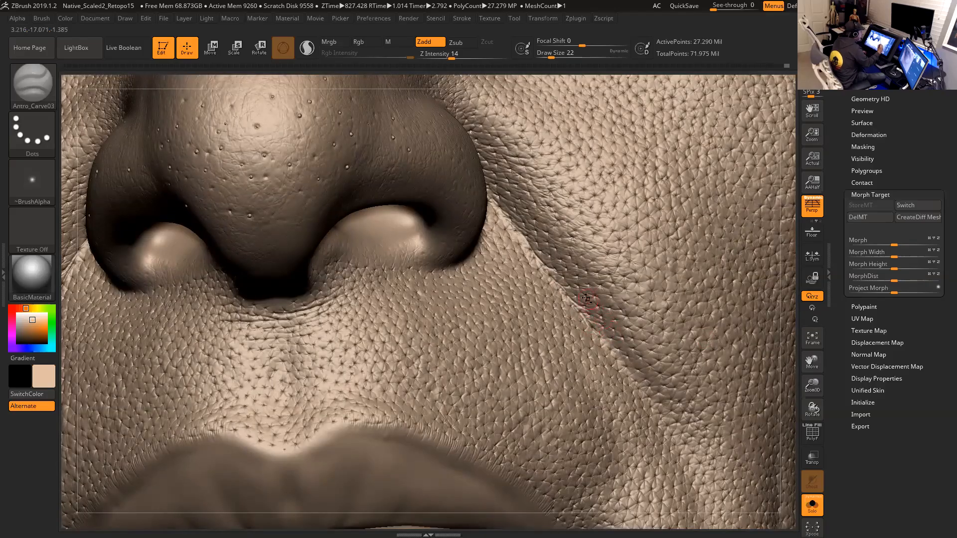
pyautogui.moveTo(788, 352); pyautogui.dragTo(608, 309)
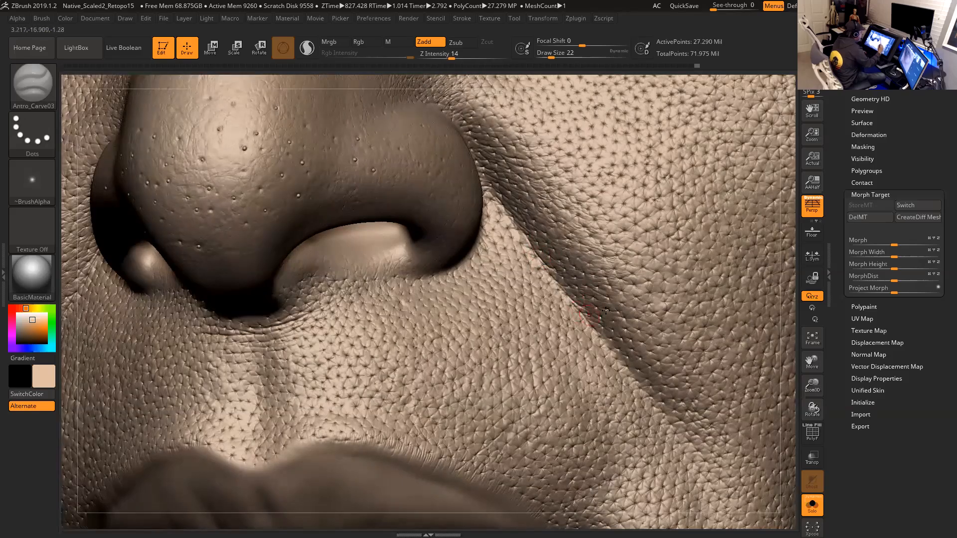
pyautogui.moveTo(778, 371); pyautogui.dragTo(603, 341, button='right')
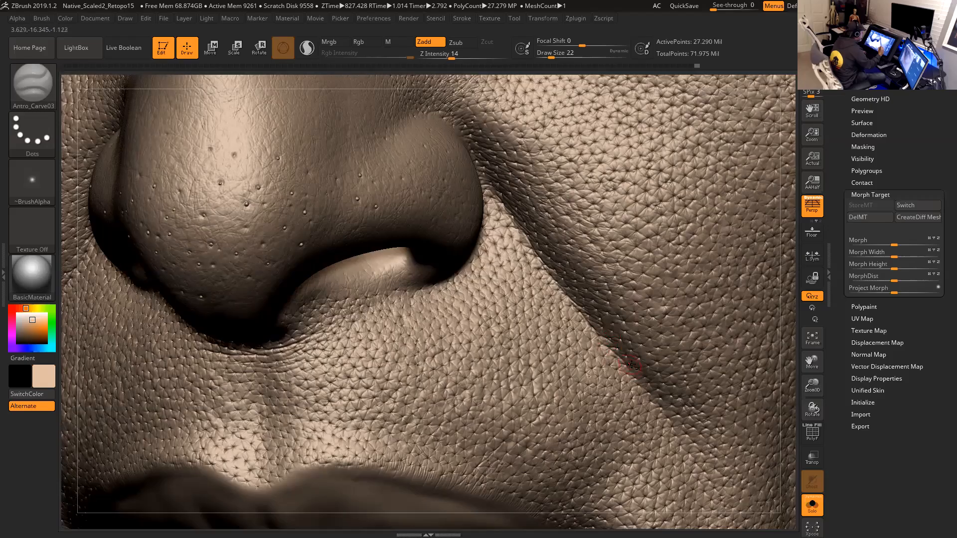
pyautogui.keyDown('alt'); pyautogui.moveTo(787, 387); pyautogui.dragTo(750, 319); pyautogui.keyUp('alt')
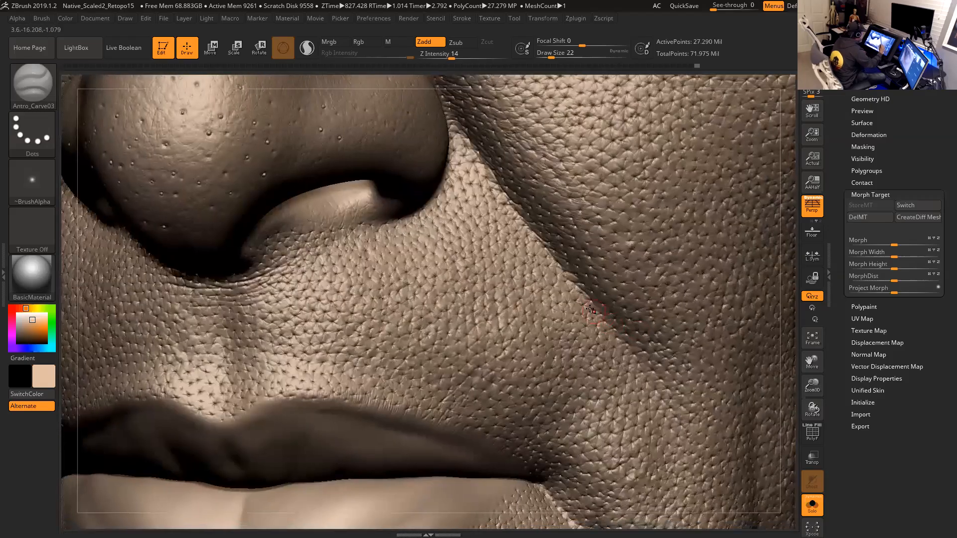
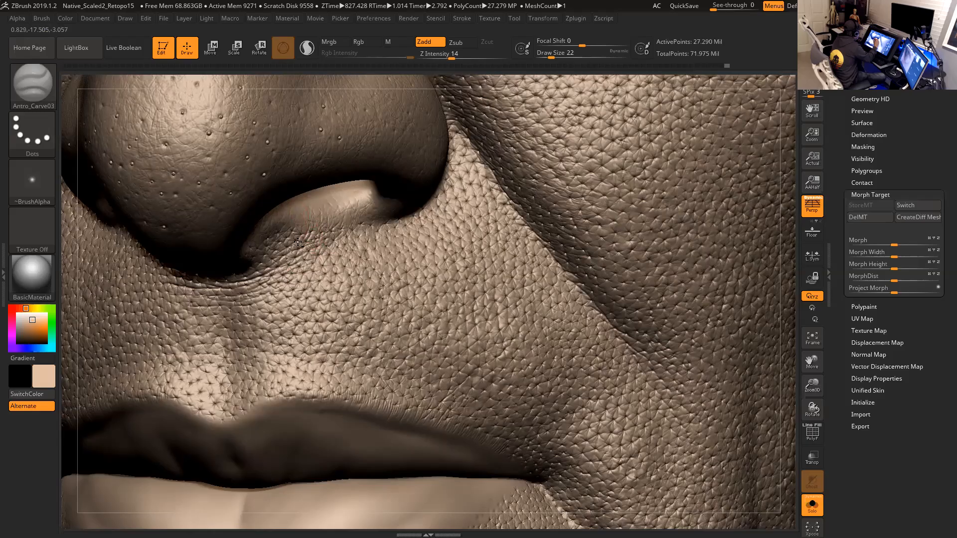
# - Sculpt fine skin creases along the nasolabial fold beside the nostril with the Zadd carve brush
pyautogui.moveTo(338, 211)
pyautogui.mouseDown()
pyautogui.moveTo(329, 240)
pyautogui.moveTo(335, 235)
pyautogui.mouseUp()
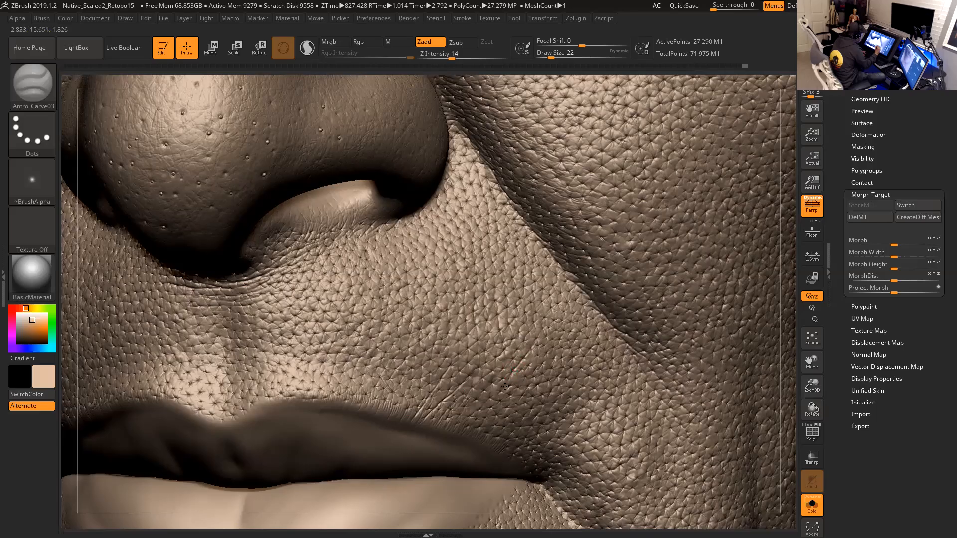
pyautogui.moveTo(506, 377); pyautogui.dragTo(471, 425)
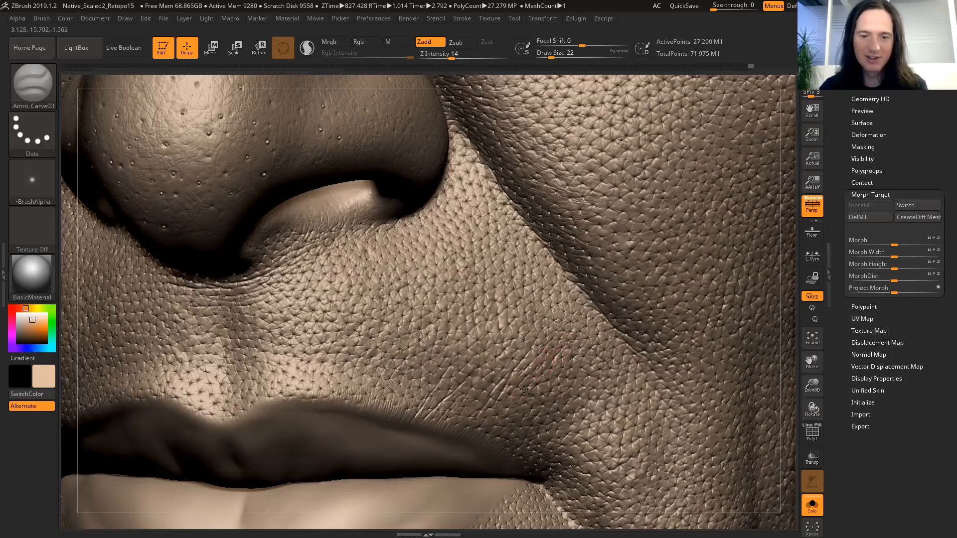
pyautogui.moveTo(539, 377); pyautogui.dragTo(522, 396)
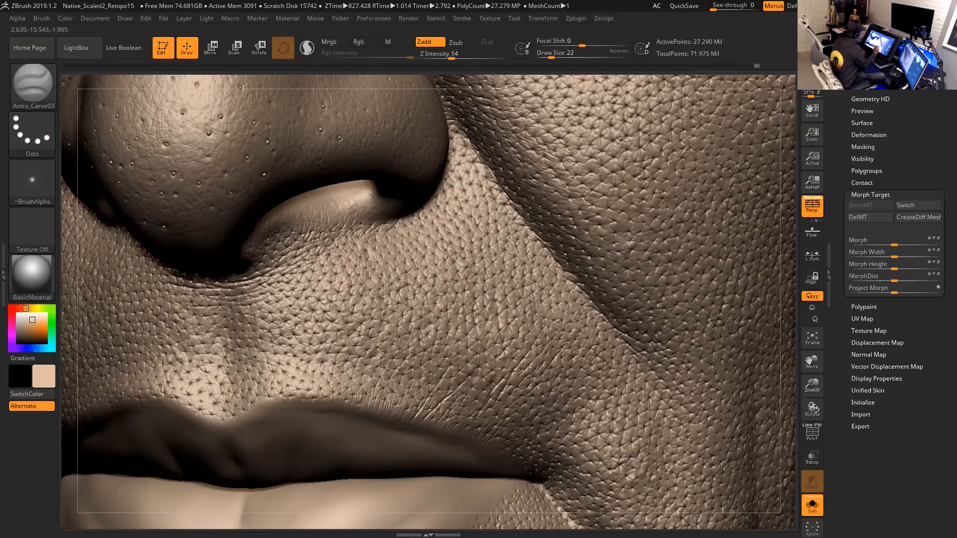
pyautogui.moveTo(462, 411)
pyautogui.mouseDown()
pyautogui.moveTo(518, 347)
pyautogui.moveTo(522, 317)
pyautogui.mouseUp()
pyautogui.moveTo(484, 361); pyautogui.dragTo(488, 367)
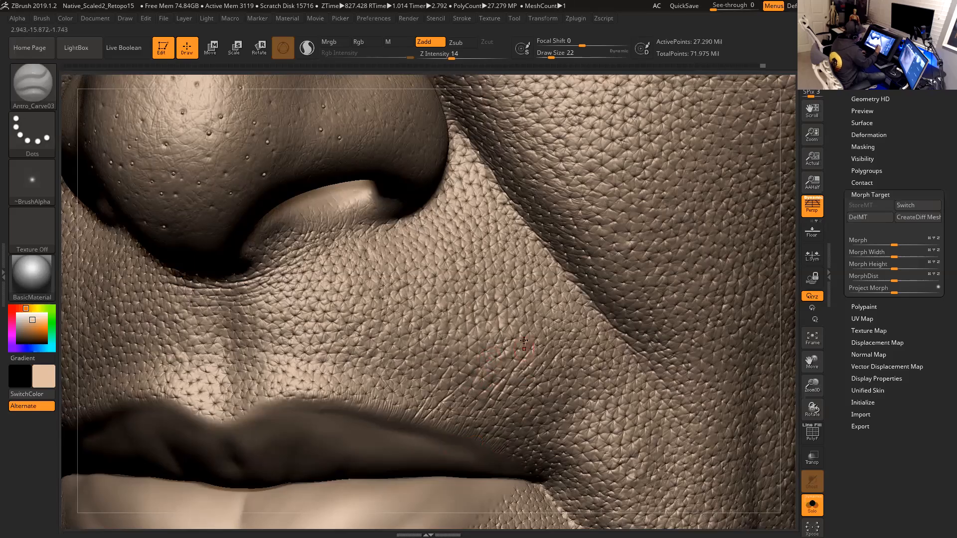
pyautogui.moveTo(509, 365)
pyautogui.mouseDown()
pyautogui.moveTo(517, 349)
pyautogui.moveTo(482, 387)
pyautogui.mouseUp()
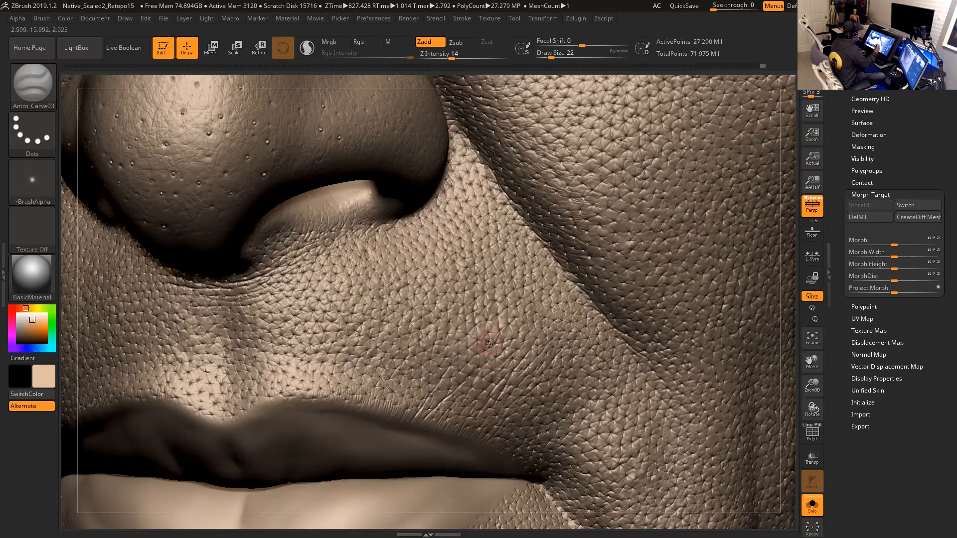
pyautogui.moveTo(478, 359); pyautogui.dragTo(482, 355)
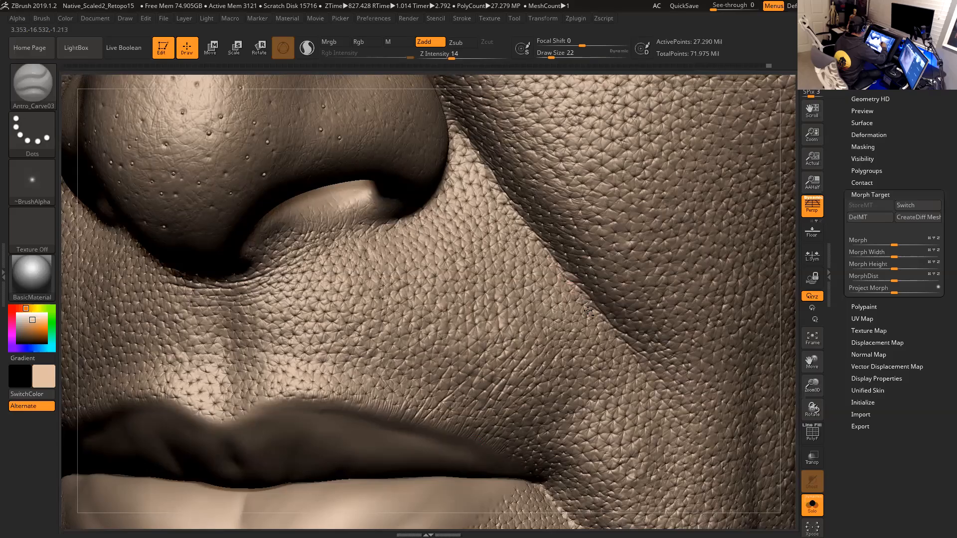
# - Carve a short crease on the cheek beside the nasolabial fold, checking the area from several angles
pyautogui.moveTo(796, 367); pyautogui.dragTo(818, 324)
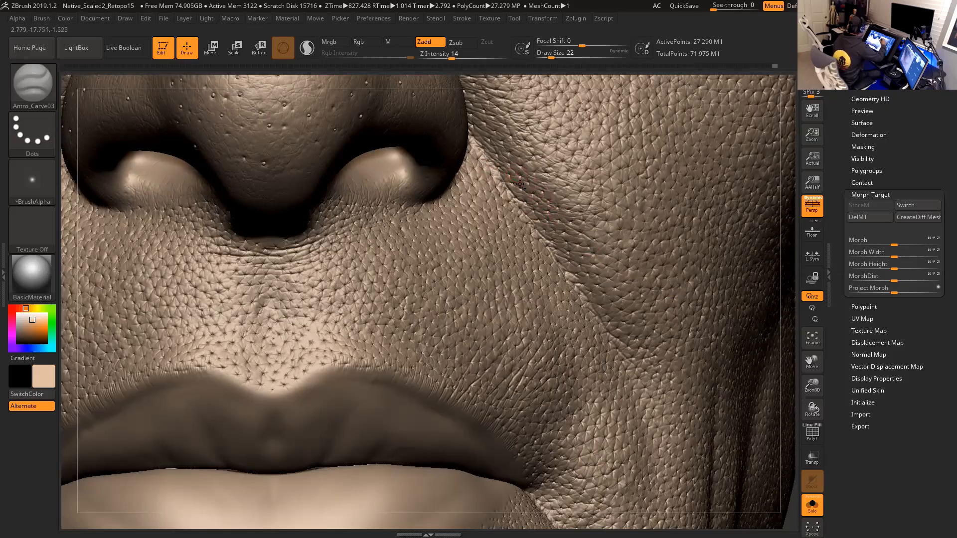
pyautogui.moveTo(787, 369); pyautogui.dragTo(801, 386)
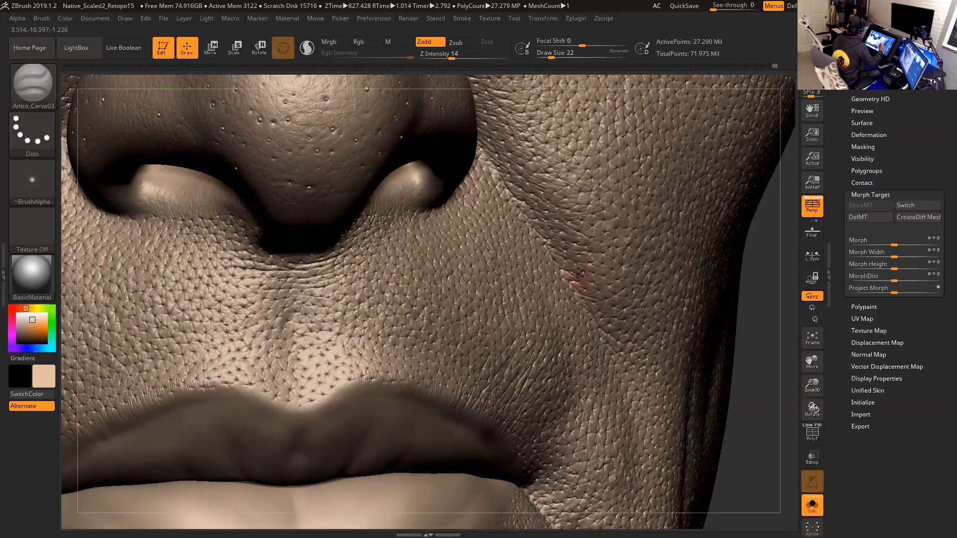
pyautogui.moveTo(777, 339); pyautogui.dragTo(725, 339)
pyautogui.moveTo(600, 319); pyautogui.dragTo(593, 314)
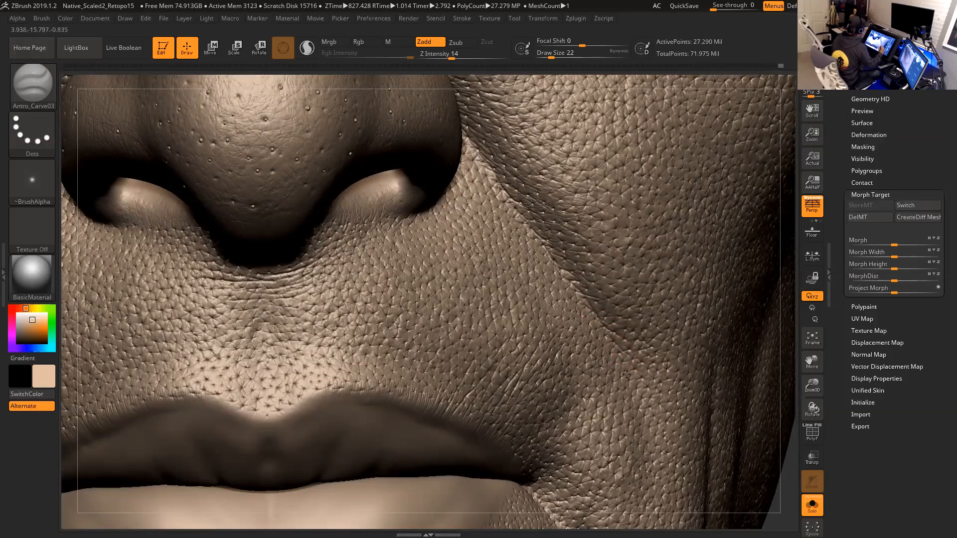
pyautogui.moveTo(791, 406); pyautogui.dragTo(737, 402)
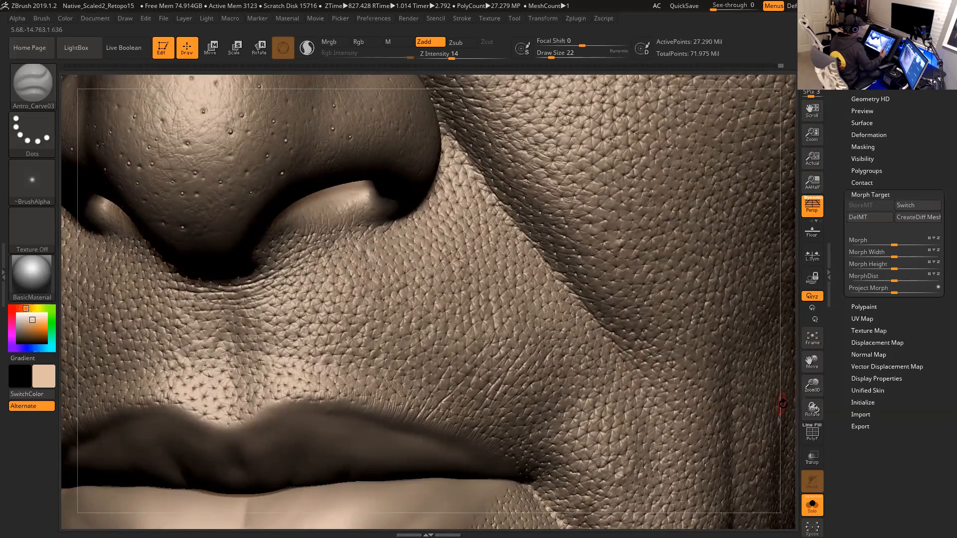
pyautogui.moveTo(780, 373)
pyautogui.keyDown('alt'); pyautogui.mouseDown()
pyautogui.moveTo(766, 388)
pyautogui.moveTo(765, 426)
pyautogui.moveTo(759, 414)
pyautogui.moveTo(769, 405)
pyautogui.moveTo(779, 421)
pyautogui.moveTo(771, 422)
pyautogui.mouseUp(); pyautogui.keyUp('alt')
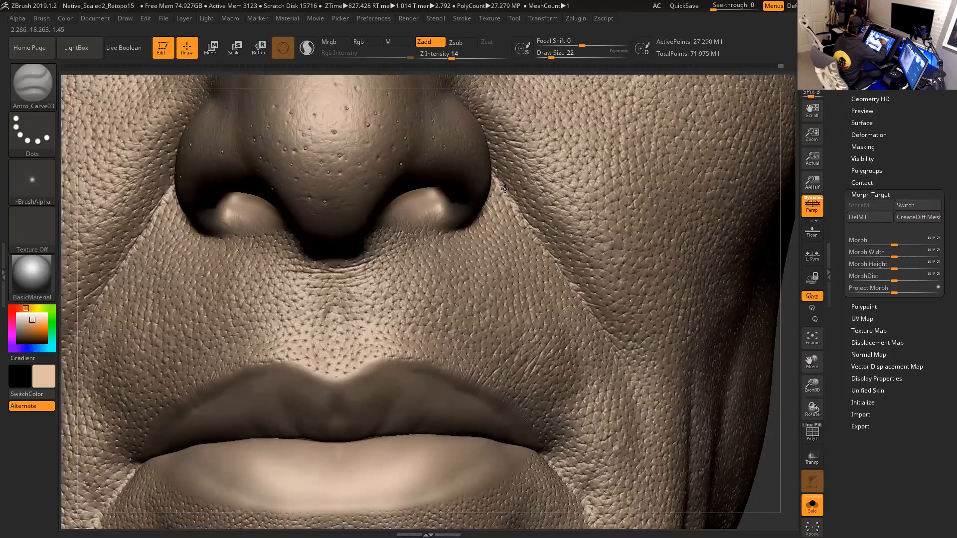
# - Carve fine creases beneath the nostrils and along the base of the columella
pyautogui.moveTo(522, 211); pyautogui.dragTo(547, 245)
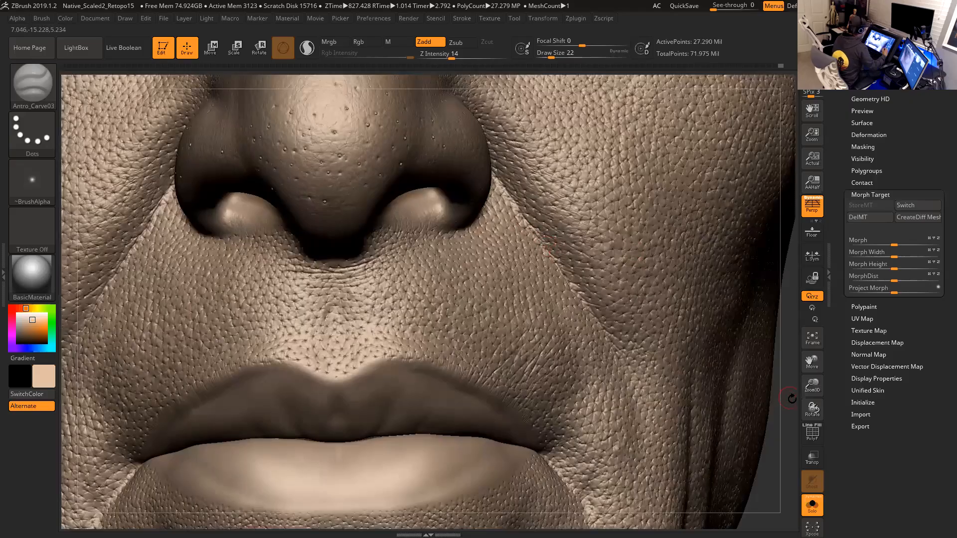
pyautogui.moveTo(791, 399); pyautogui.dragTo(812, 402)
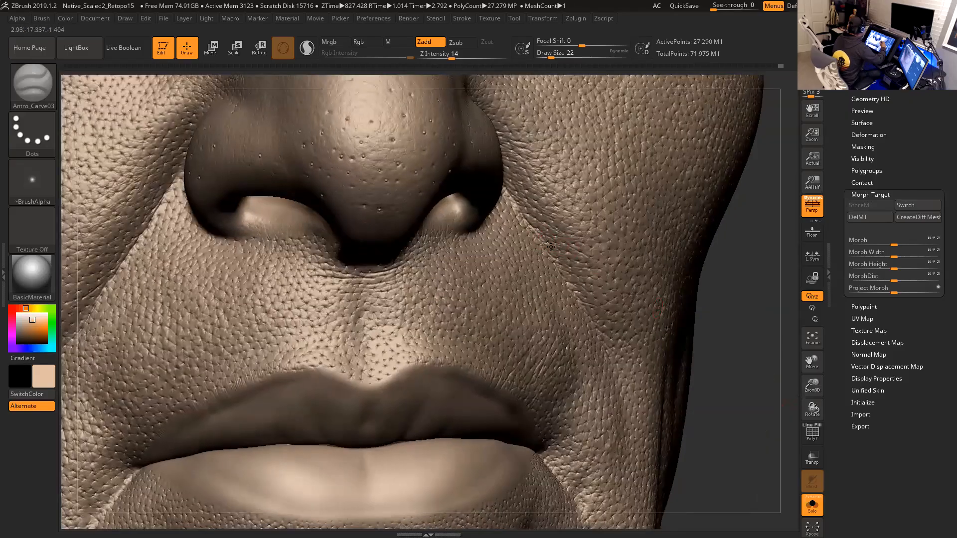
pyautogui.moveTo(752, 388)
pyautogui.mouseDown()
pyautogui.moveTo(759, 348)
pyautogui.moveTo(750, 349)
pyautogui.moveTo(775, 365)
pyautogui.moveTo(780, 387)
pyautogui.moveTo(773, 439)
pyautogui.moveTo(773, 368)
pyautogui.mouseUp()
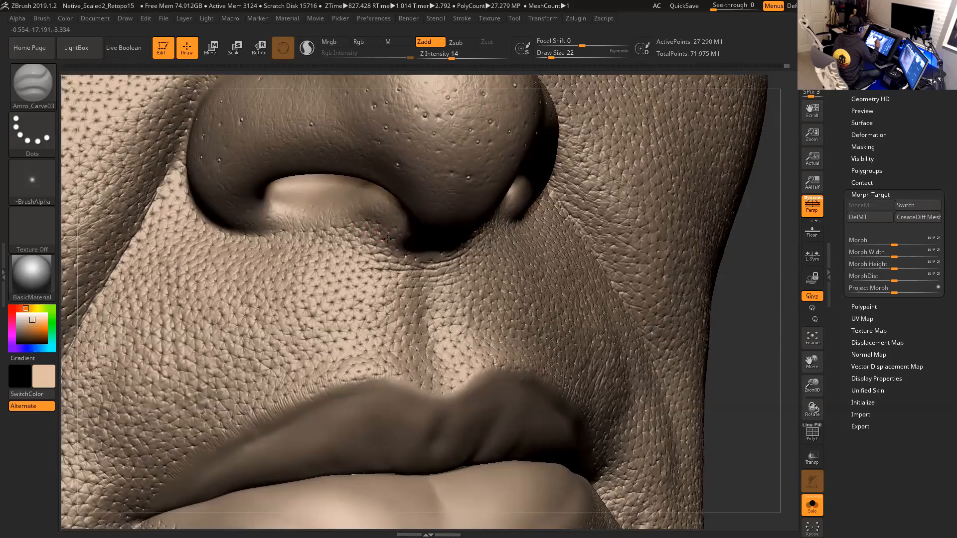
pyautogui.moveTo(776, 299); pyautogui.dragTo(713, 269)
pyautogui.moveTo(656, 226); pyautogui.dragTo(628, 214)
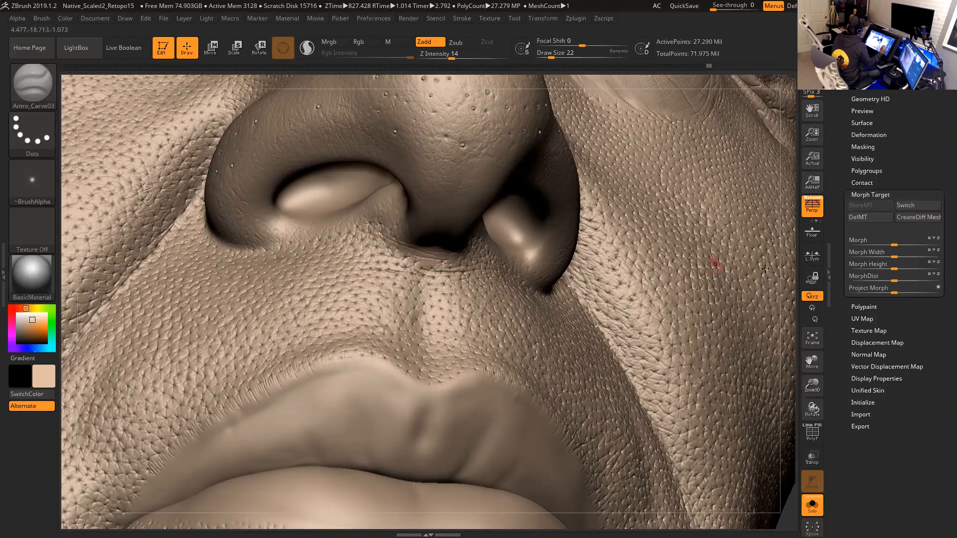
pyautogui.moveTo(791, 278); pyautogui.dragTo(783, 279)
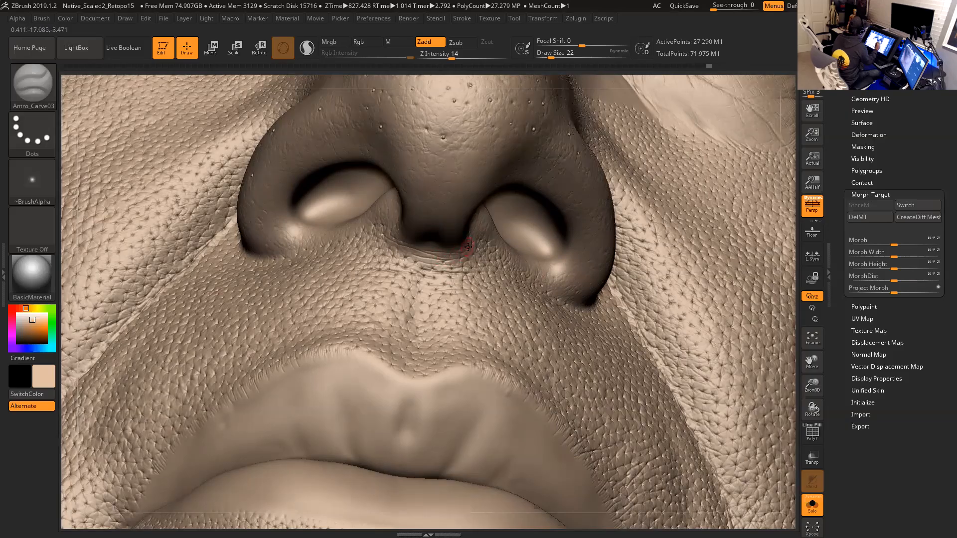
pyautogui.moveTo(443, 249); pyautogui.dragTo(428, 246, button='right')
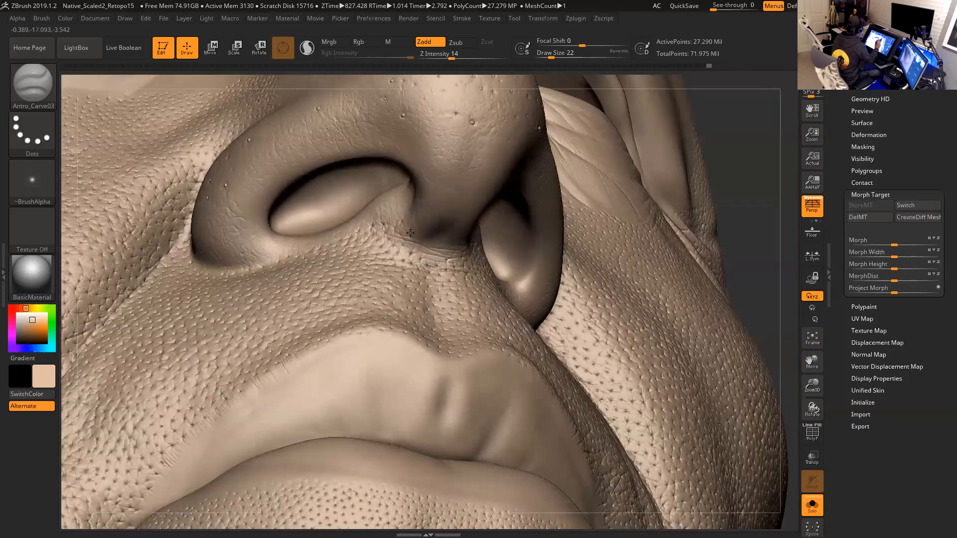
pyautogui.moveTo(434, 246); pyautogui.dragTo(445, 248)
pyautogui.moveTo(756, 222); pyautogui.dragTo(762, 252)
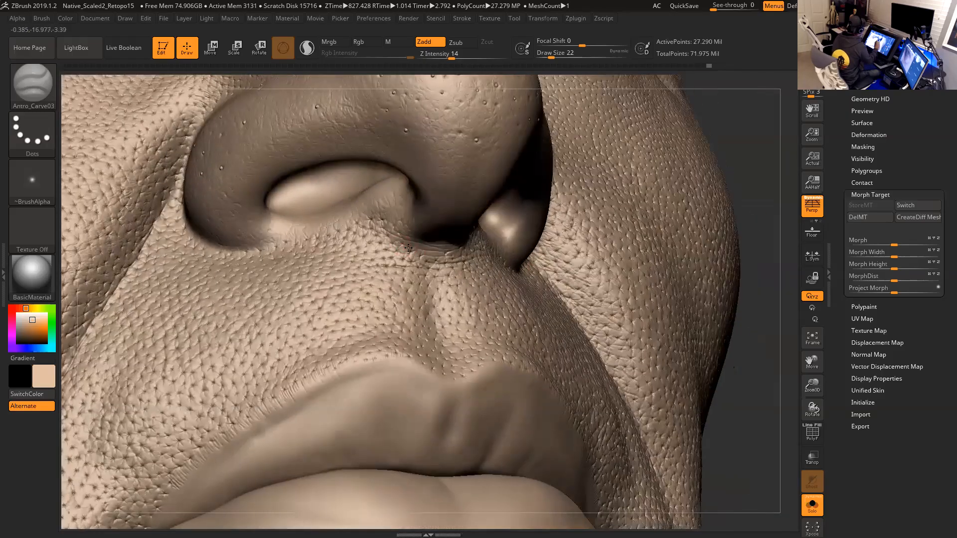
pyautogui.moveTo(426, 252); pyautogui.dragTo(428, 255)
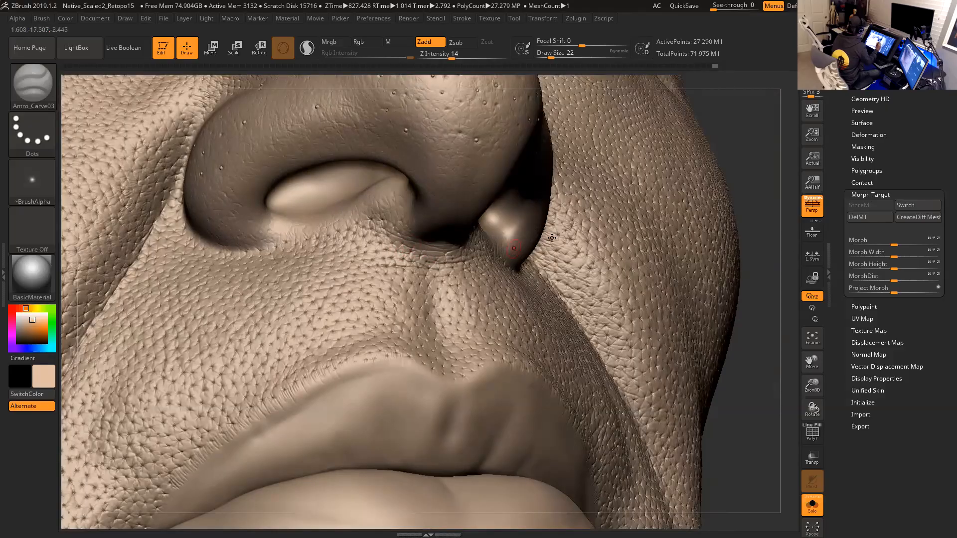
pyautogui.moveTo(429, 258)
pyautogui.mouseDown(button='right')
pyautogui.moveTo(388, 245)
pyautogui.moveTo(479, 239)
pyautogui.mouseUp(button='right')
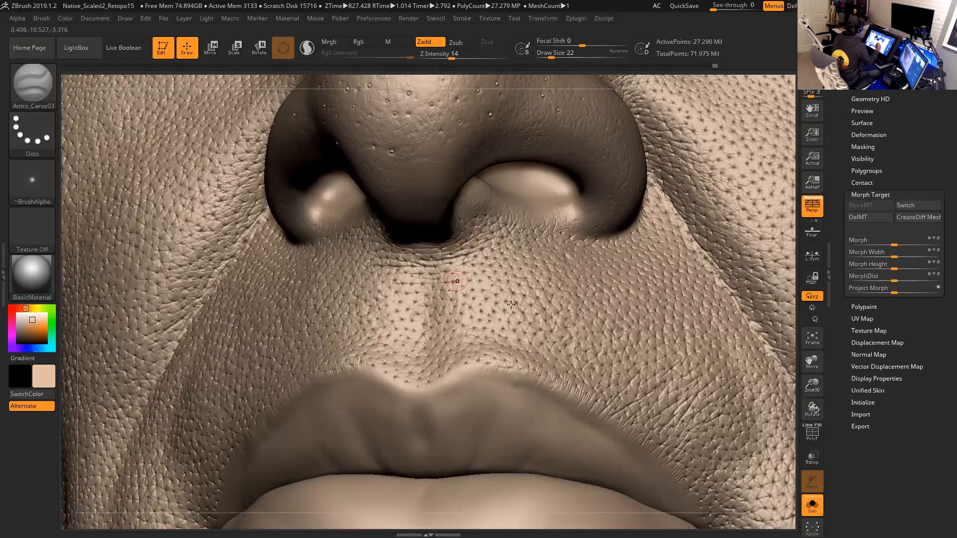
# - Add carve strokes along the crease where the nostril wing meets the cheek
pyautogui.moveTo(796, 357); pyautogui.dragTo(475, 277)
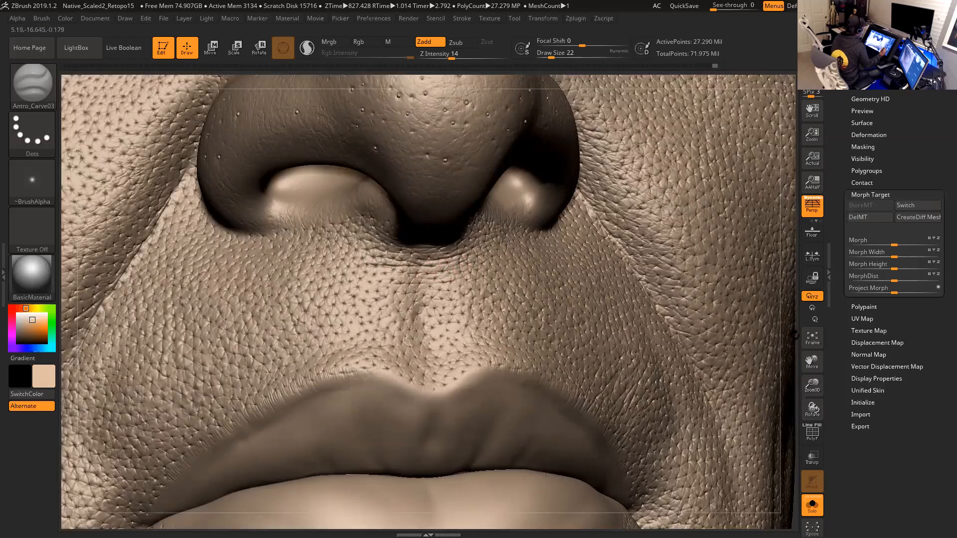
pyautogui.moveTo(781, 322); pyautogui.dragTo(379, 246)
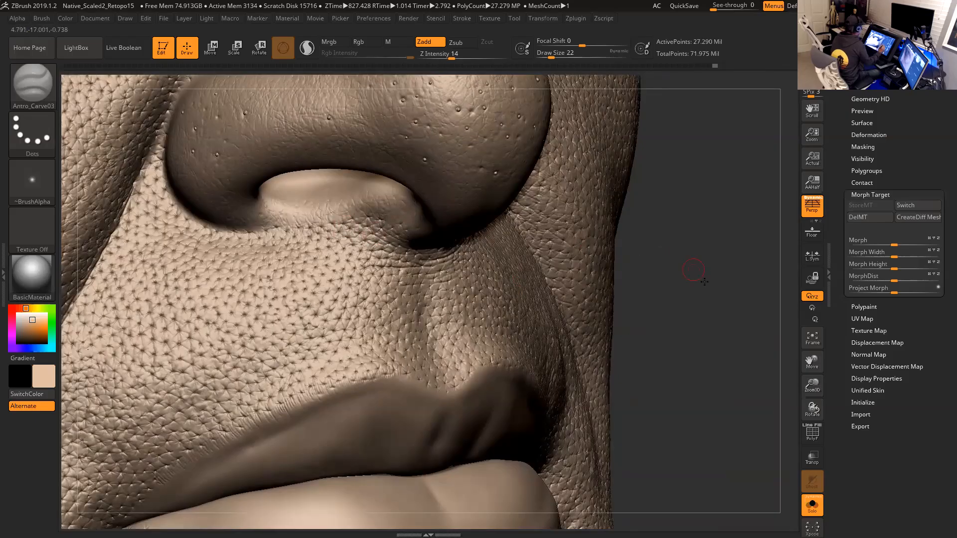
pyautogui.moveTo(694, 271); pyautogui.dragTo(732, 277)
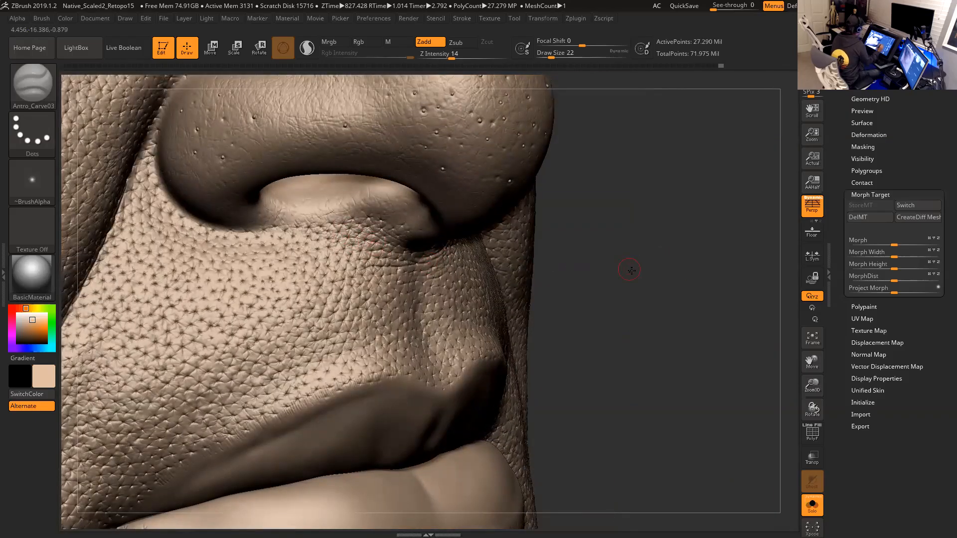
pyautogui.moveTo(599, 264); pyautogui.dragTo(628, 267)
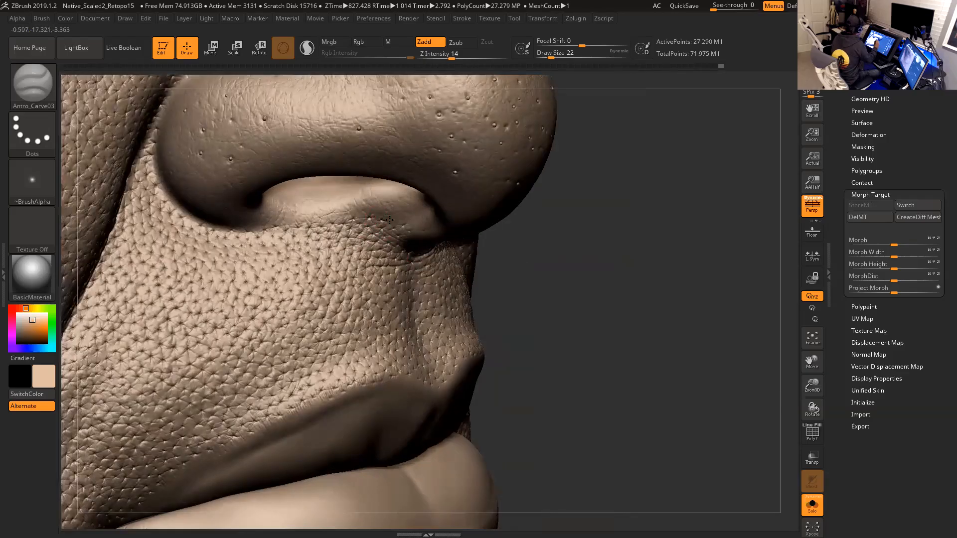
pyautogui.moveTo(568, 269); pyautogui.dragTo(628, 271)
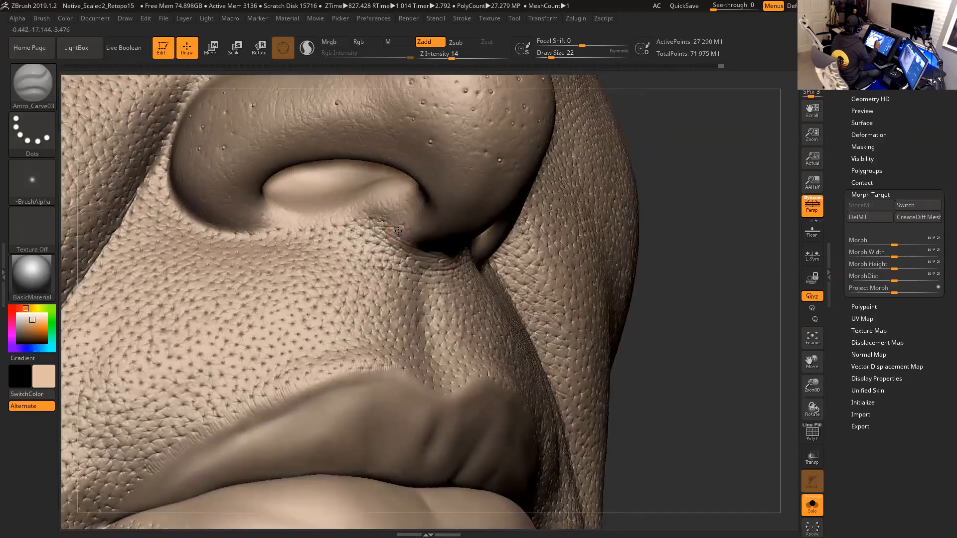
pyautogui.moveTo(688, 286); pyautogui.dragTo(718, 302)
pyautogui.moveTo(616, 238); pyautogui.dragTo(507, 267)
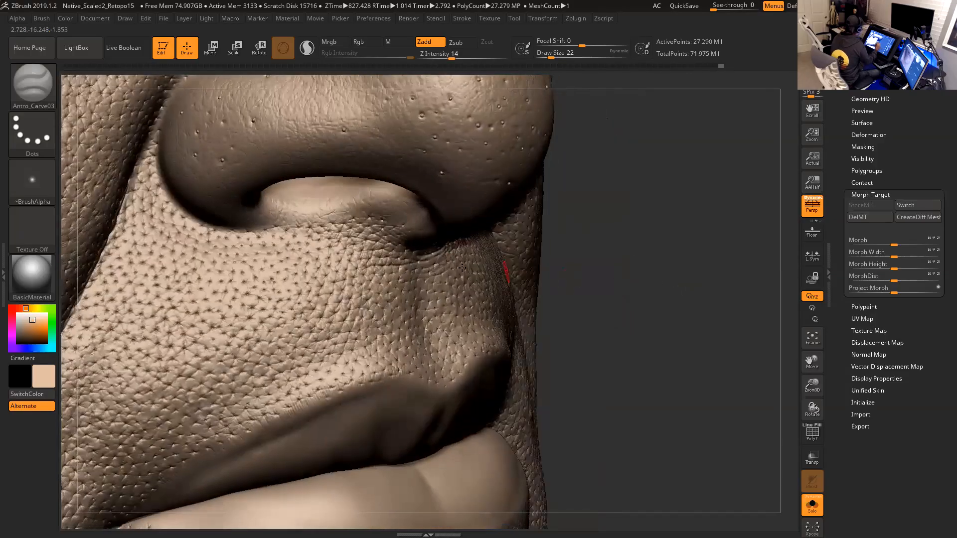
pyautogui.moveTo(563, 259); pyautogui.dragTo(597, 275)
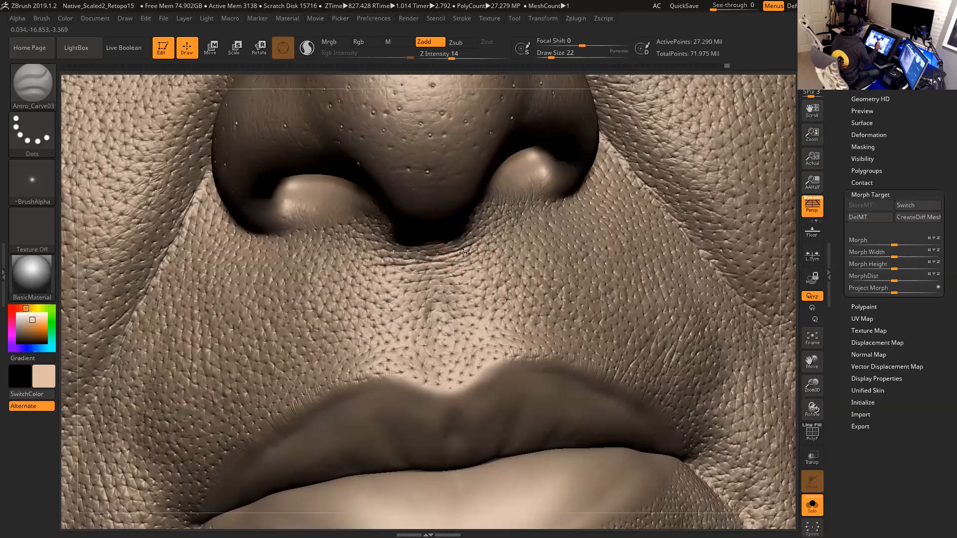
# - Deepen the crease under the nostril wing with carve strokes from the side and from below
pyautogui.moveTo(790, 342); pyautogui.dragTo(697, 329)
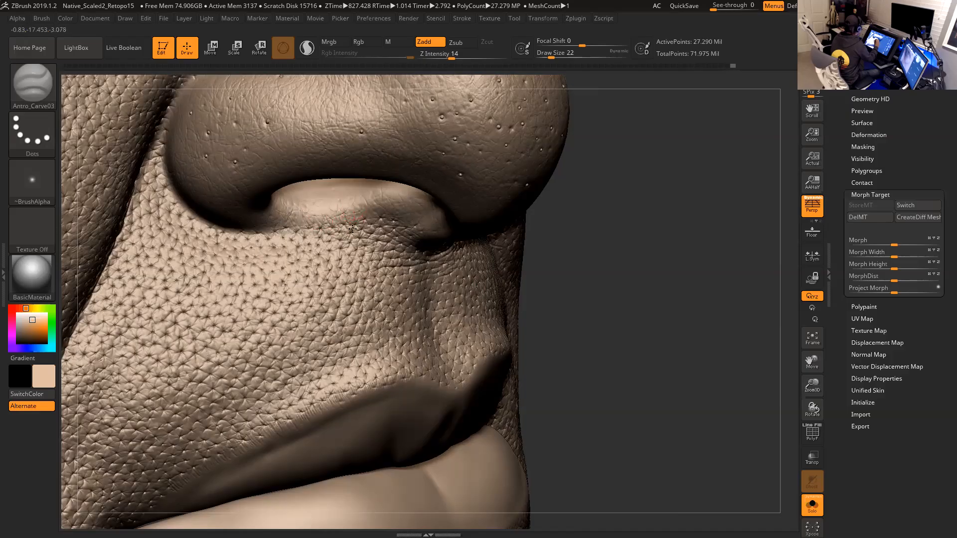
pyautogui.moveTo(593, 250); pyautogui.dragTo(367, 207)
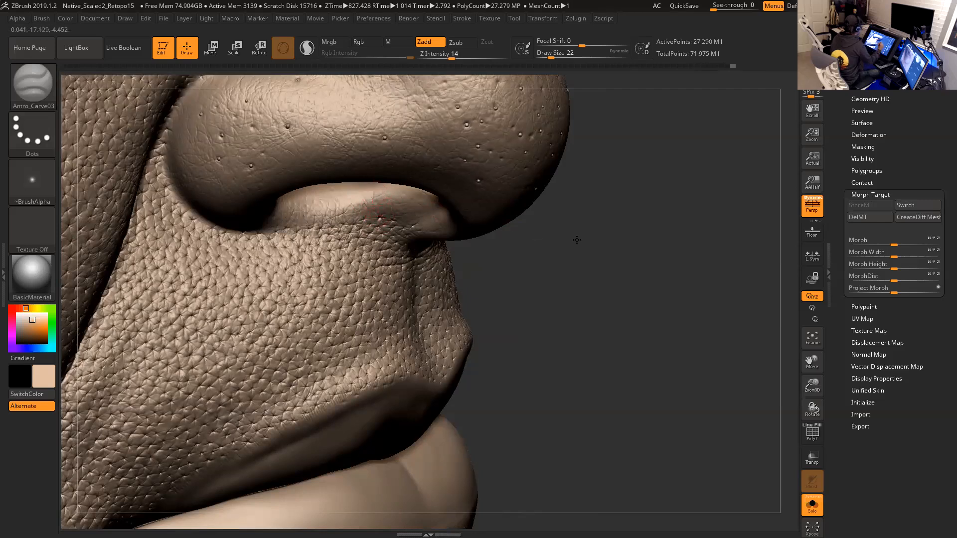
pyautogui.moveTo(576, 240); pyautogui.dragTo(548, 218)
pyautogui.moveTo(388, 198); pyautogui.dragTo(387, 213)
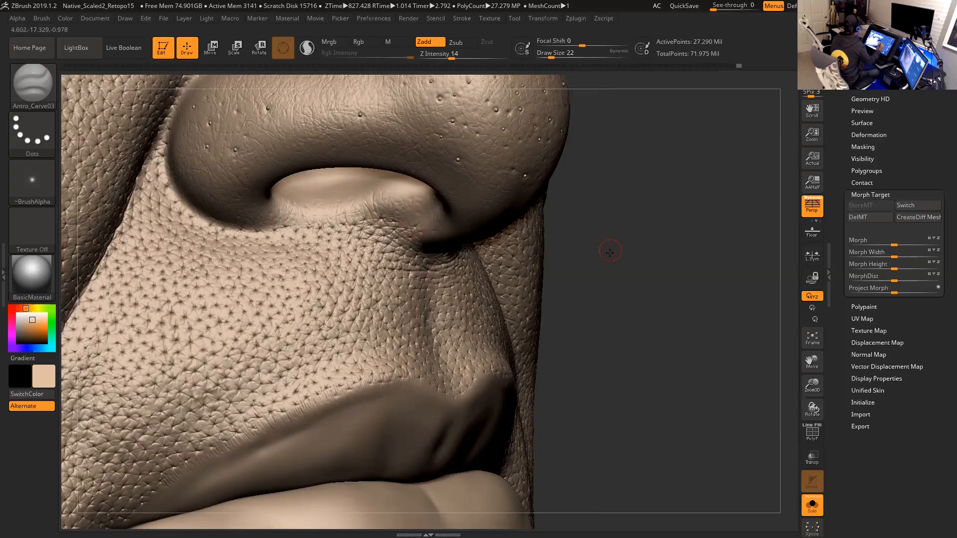
pyautogui.moveTo(609, 250); pyautogui.dragTo(525, 247)
pyautogui.press('shift')
pyautogui.moveTo(377, 189)
pyautogui.keyDown('shift'); pyautogui.mouseDown()
pyautogui.moveTo(347, 196)
pyautogui.moveTo(359, 196)
pyautogui.mouseUp(); pyautogui.keyUp('shift')
pyautogui.moveTo(643, 312)
pyautogui.mouseDown()
pyautogui.moveTo(713, 316)
pyautogui.moveTo(620, 301)
pyautogui.mouseUp()
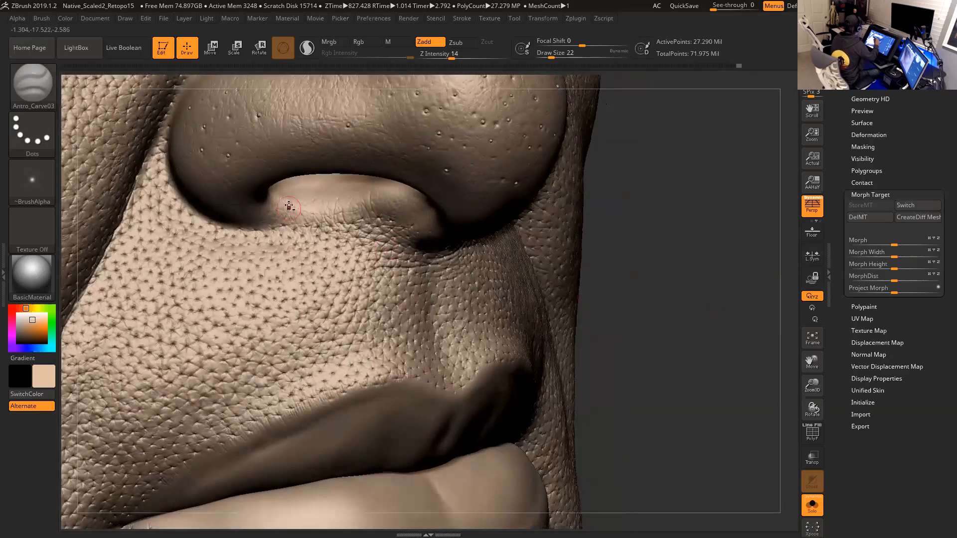
pyautogui.moveTo(648, 248); pyautogui.dragTo(513, 253)
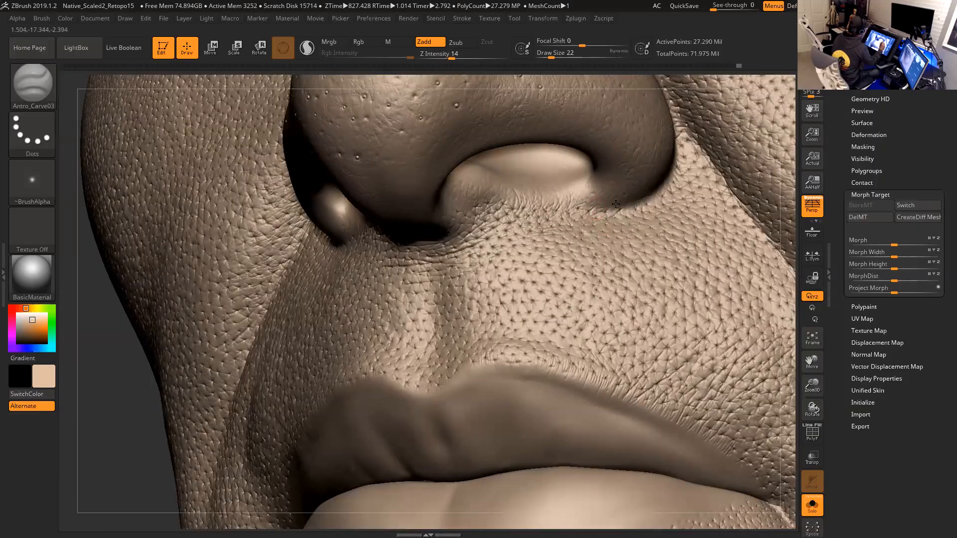
pyautogui.moveTo(791, 260); pyautogui.dragTo(637, 195)
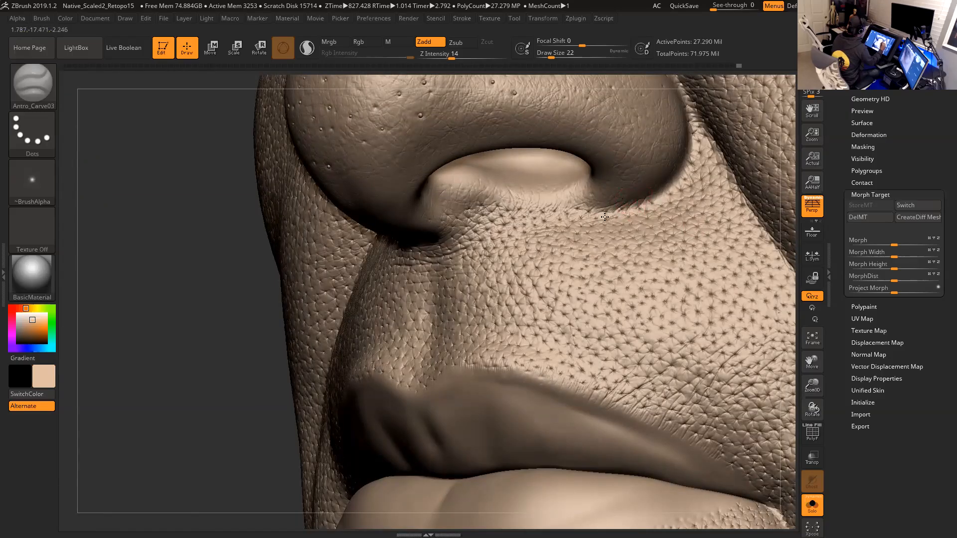
pyautogui.moveTo(226, 354); pyautogui.dragTo(357, 232)
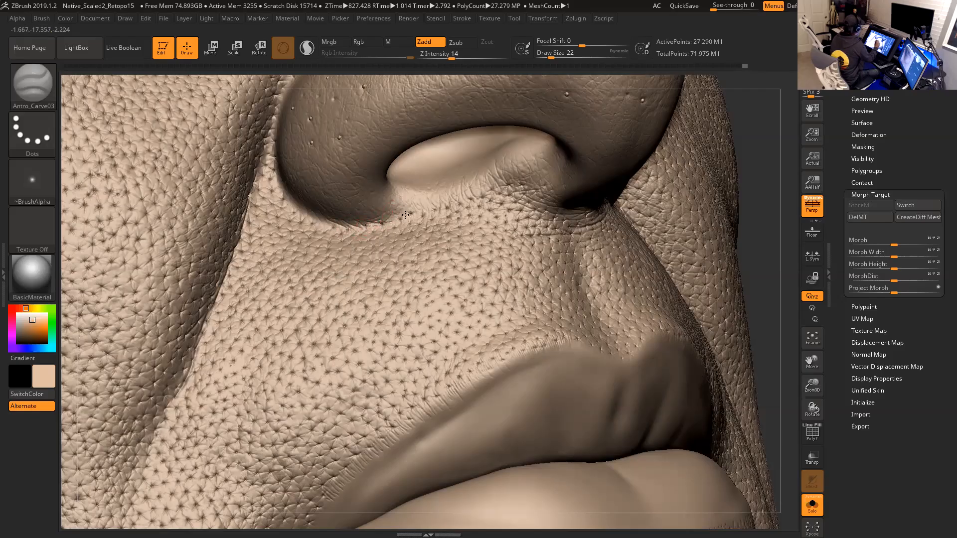
pyautogui.moveTo(780, 237); pyautogui.dragTo(713, 247)
pyautogui.moveTo(786, 269); pyautogui.dragTo(668, 179)
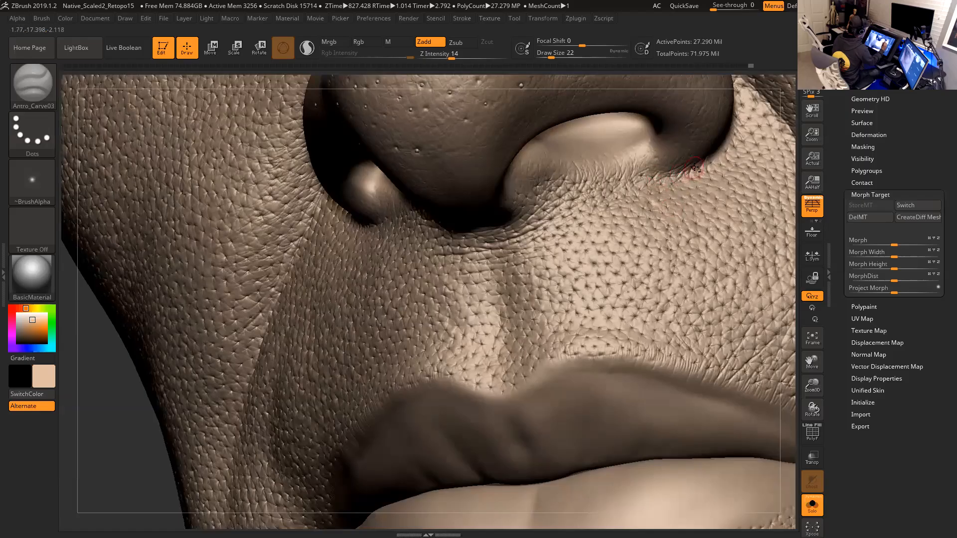
# - Carve short strokes into the crease behind the nostril wing, working from two side angles
pyautogui.moveTo(787, 240); pyautogui.dragTo(720, 222)
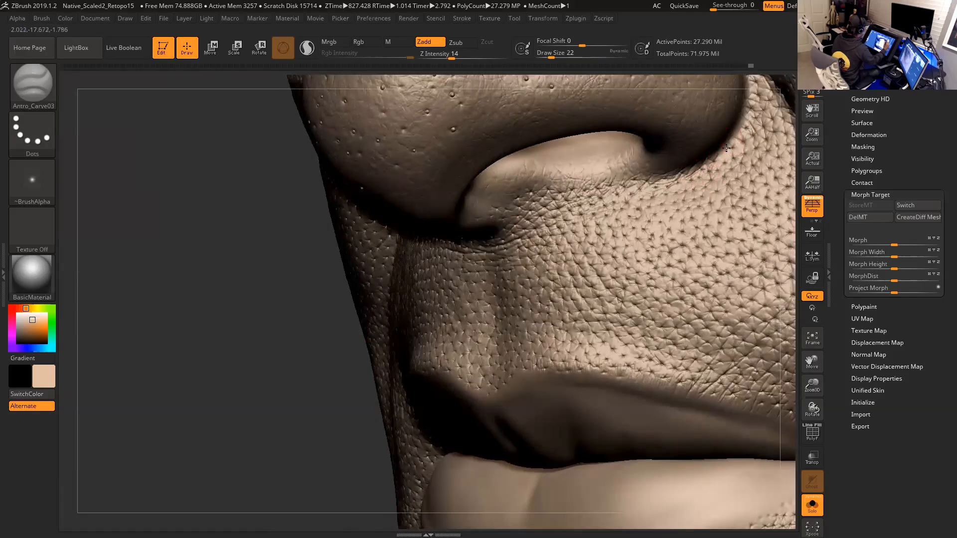
pyautogui.moveTo(783, 201); pyautogui.dragTo(677, 185)
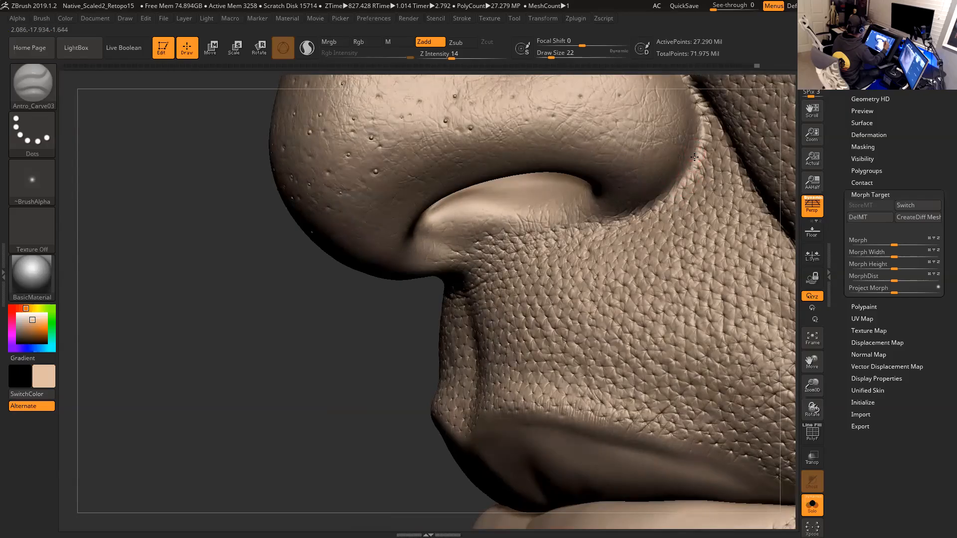
pyautogui.moveTo(691, 183); pyautogui.dragTo(691, 185)
pyautogui.moveTo(785, 255)
pyautogui.mouseDown()
pyautogui.moveTo(816, 239)
pyautogui.moveTo(855, 241)
pyautogui.mouseUp()
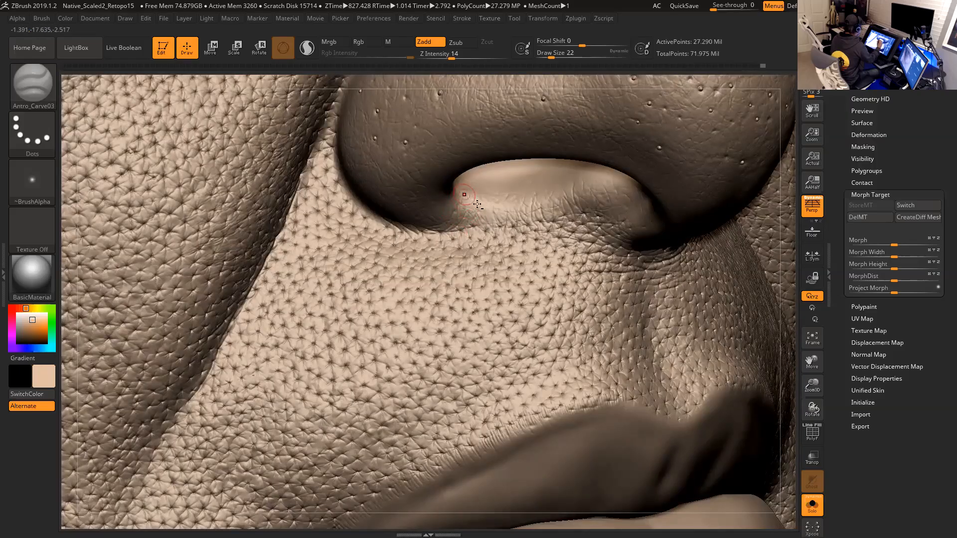
pyautogui.moveTo(795, 236); pyautogui.dragTo(820, 216)
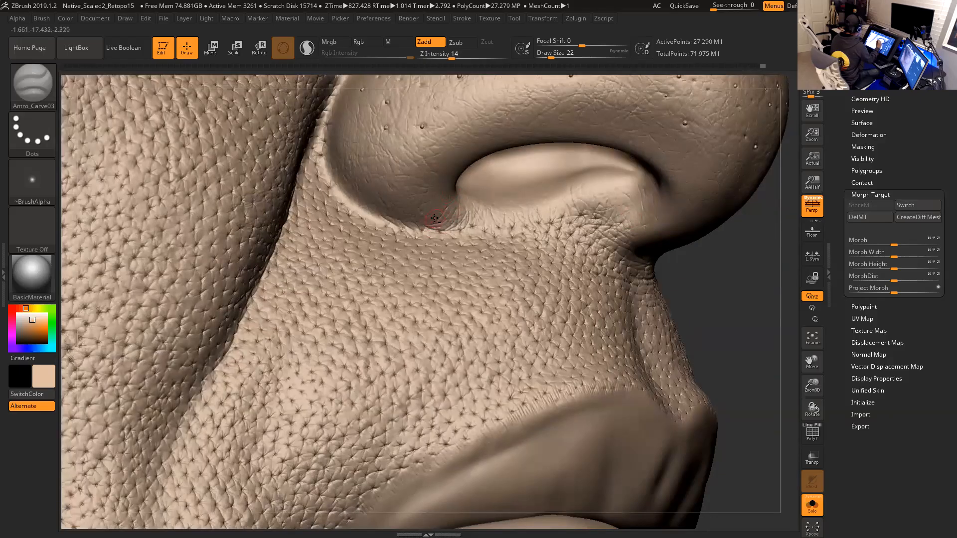
pyautogui.moveTo(733, 297); pyautogui.dragTo(699, 305)
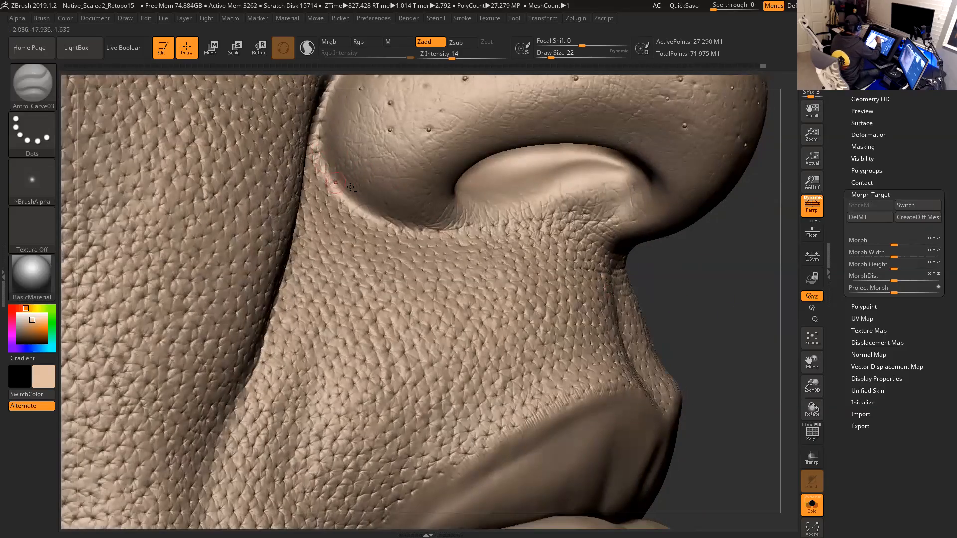
pyautogui.keyDown('alt'); pyautogui.moveTo(338, 195); pyautogui.dragTo(346, 215, button='right'); pyautogui.keyUp('alt')
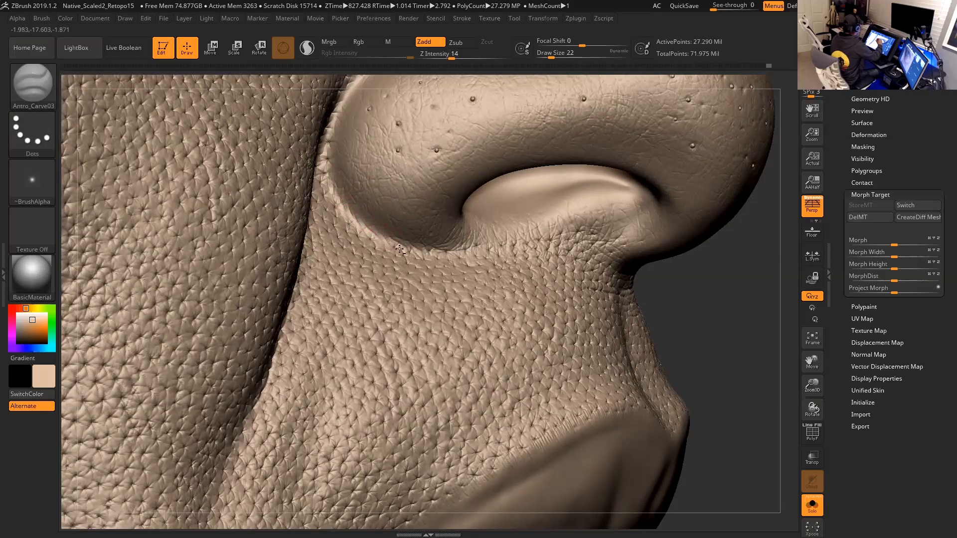
# - Carve three short strokes along the crease where the left nostril wing meets the cheek, seen from the front
pyautogui.moveTo(736, 303); pyautogui.dragTo(747, 303)
pyautogui.moveTo(705, 278); pyautogui.dragTo(677, 280)
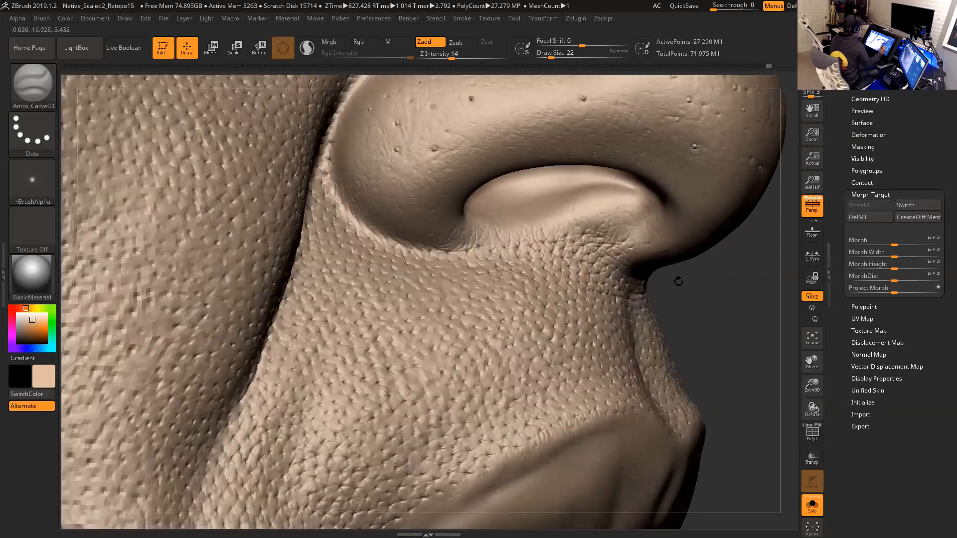
pyautogui.moveTo(743, 326); pyautogui.dragTo(549, 278)
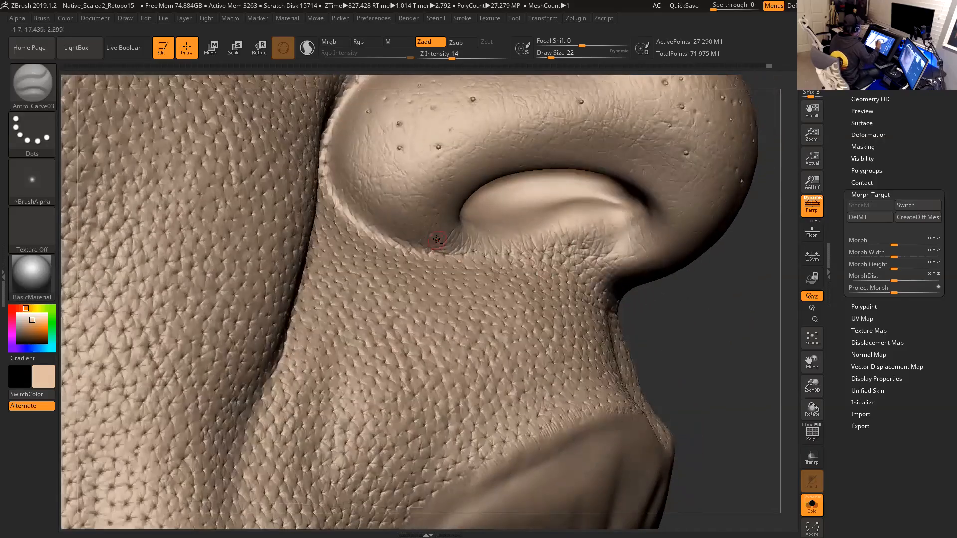
pyautogui.moveTo(677, 316); pyautogui.dragTo(691, 314)
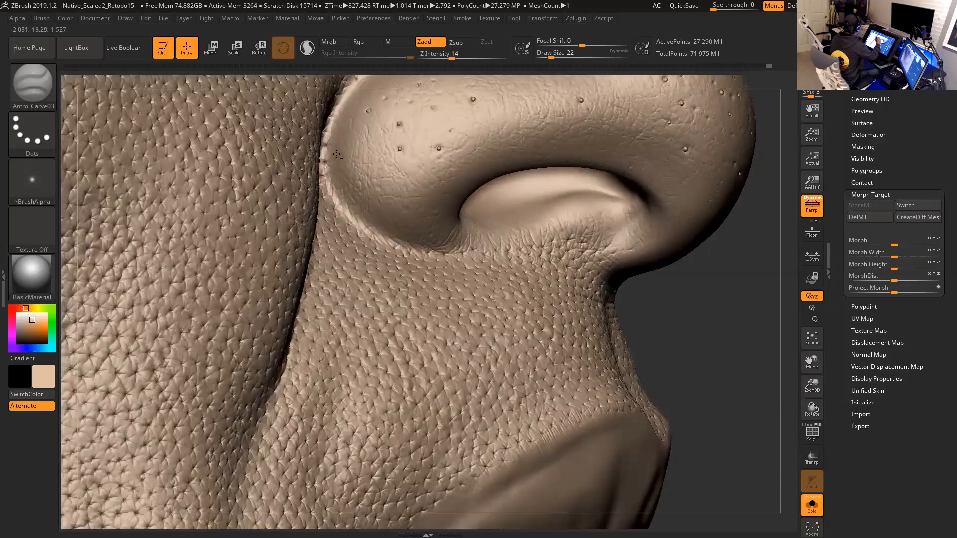
pyautogui.moveTo(717, 319)
pyautogui.mouseDown()
pyautogui.moveTo(713, 329)
pyautogui.moveTo(710, 284)
pyautogui.moveTo(692, 323)
pyautogui.moveTo(785, 386)
pyautogui.moveTo(763, 369)
pyautogui.mouseUp()
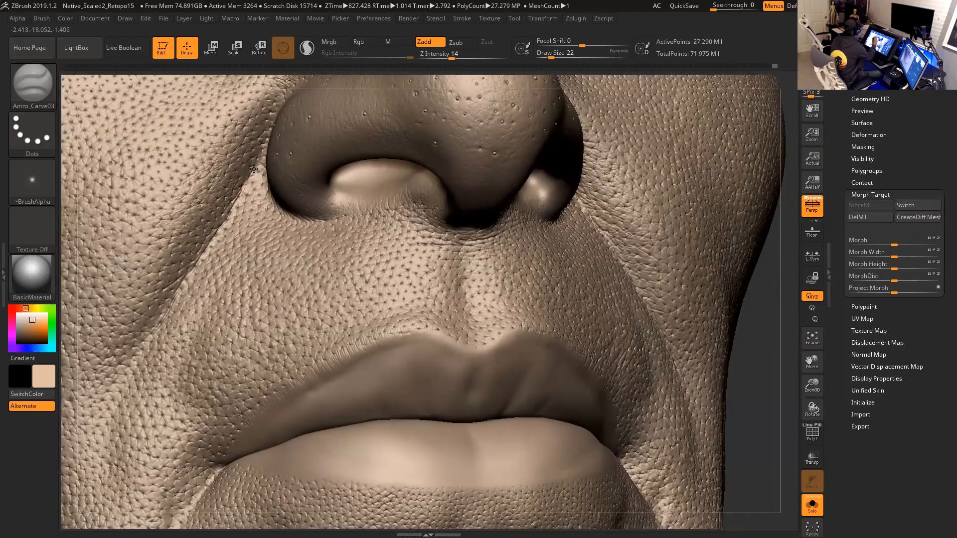
pyautogui.moveTo(265, 160)
pyautogui.mouseDown()
pyautogui.moveTo(257, 151)
pyautogui.moveTo(266, 151)
pyautogui.mouseUp()
pyautogui.moveTo(239, 183)
pyautogui.mouseDown()
pyautogui.moveTo(247, 164)
pyautogui.moveTo(249, 174)
pyautogui.mouseUp()
pyautogui.moveTo(234, 209); pyautogui.dragTo(250, 184)
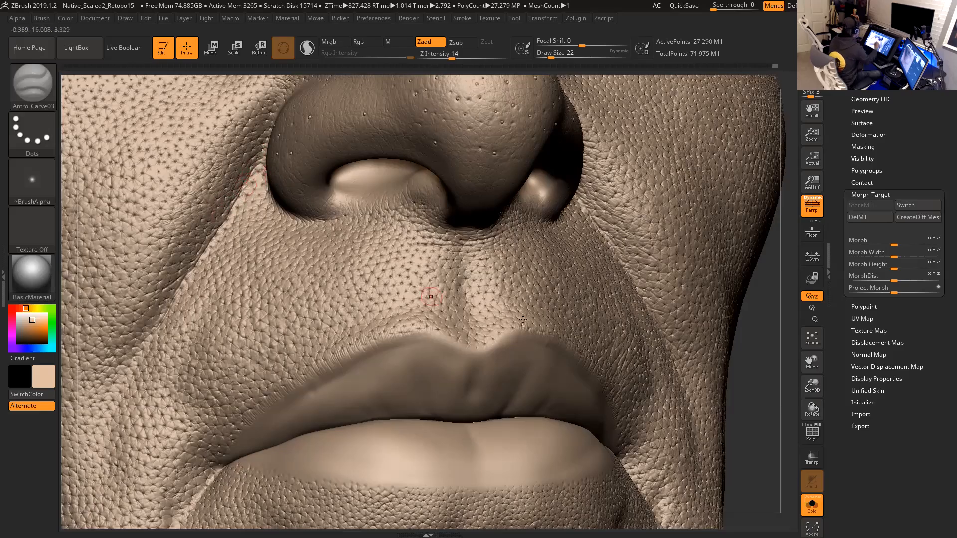
# - Carve a short stroke on the cheek just beside the corner of the mouth
pyautogui.moveTo(771, 371)
pyautogui.mouseDown()
pyautogui.moveTo(698, 299)
pyautogui.moveTo(618, 189)
pyautogui.mouseUp()
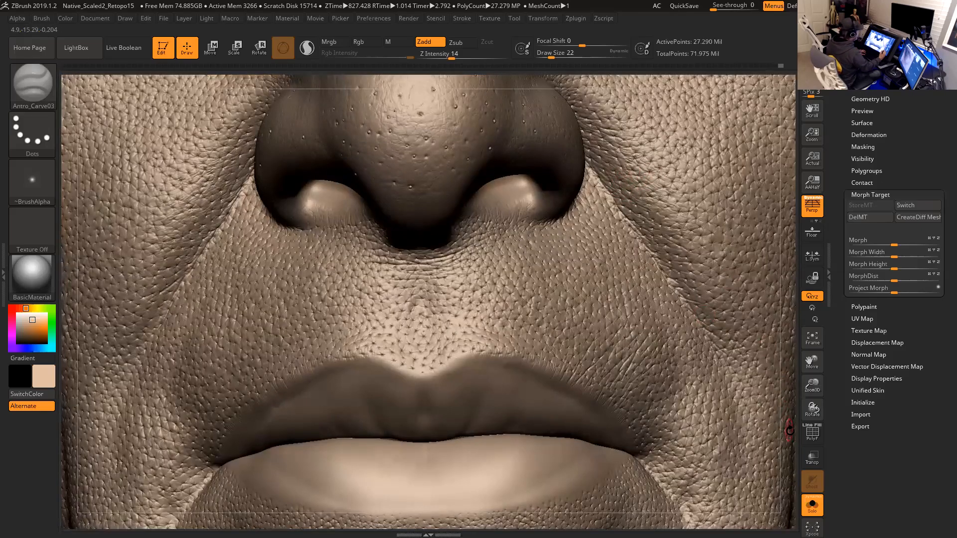
pyautogui.moveTo(789, 421)
pyautogui.keyDown('alt'); pyautogui.mouseDown()
pyautogui.moveTo(782, 402)
pyautogui.moveTo(769, 444)
pyautogui.moveTo(779, 444)
pyautogui.moveTo(755, 451)
pyautogui.mouseUp(); pyautogui.keyUp('alt')
pyautogui.keyDown('alt'); pyautogui.moveTo(766, 394); pyautogui.dragTo(790, 398); pyautogui.keyUp('alt')
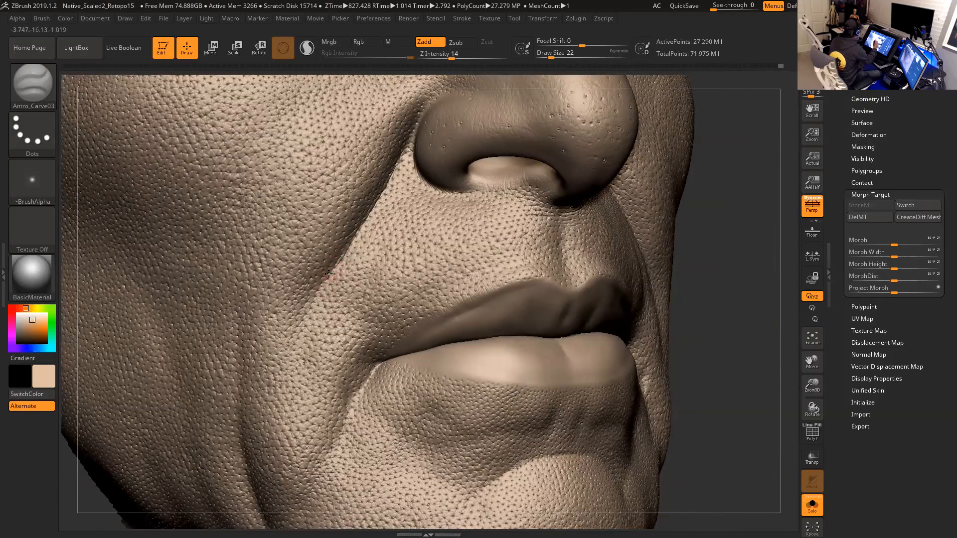
pyautogui.moveTo(315, 290)
pyautogui.mouseDown()
pyautogui.moveTo(331, 276)
pyautogui.moveTo(310, 306)
pyautogui.moveTo(346, 253)
pyautogui.mouseUp()
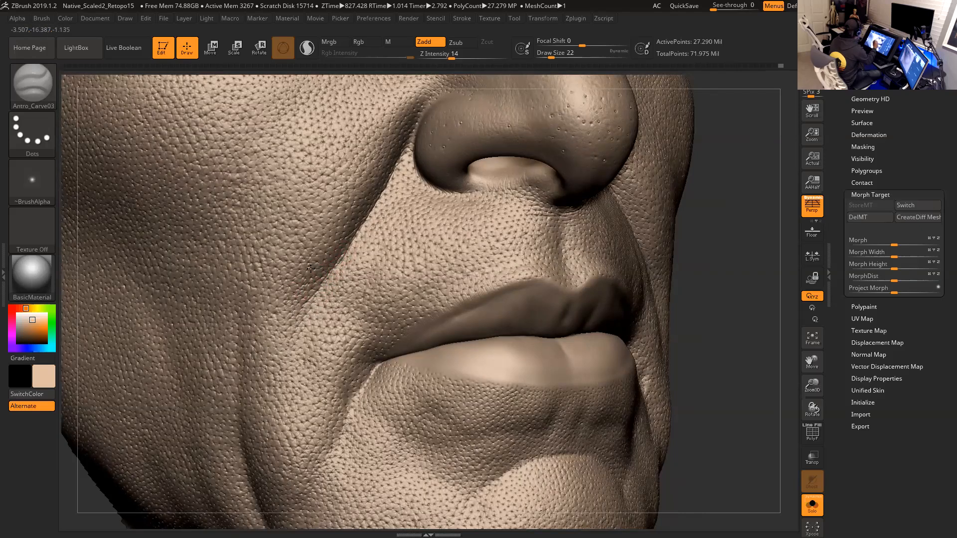
# - Touch up the nostril wing crease with small carve strokes after orbiting around the lower face
pyautogui.moveTo(737, 277); pyautogui.dragTo(728, 277)
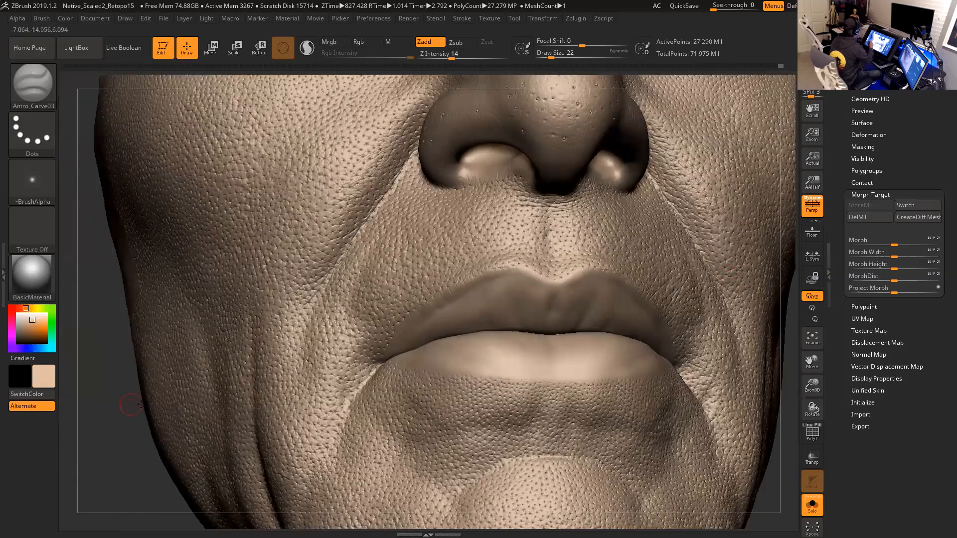
pyautogui.moveTo(782, 430)
pyautogui.mouseDown()
pyautogui.moveTo(769, 392)
pyautogui.moveTo(771, 417)
pyautogui.moveTo(748, 431)
pyautogui.moveTo(713, 430)
pyautogui.mouseUp()
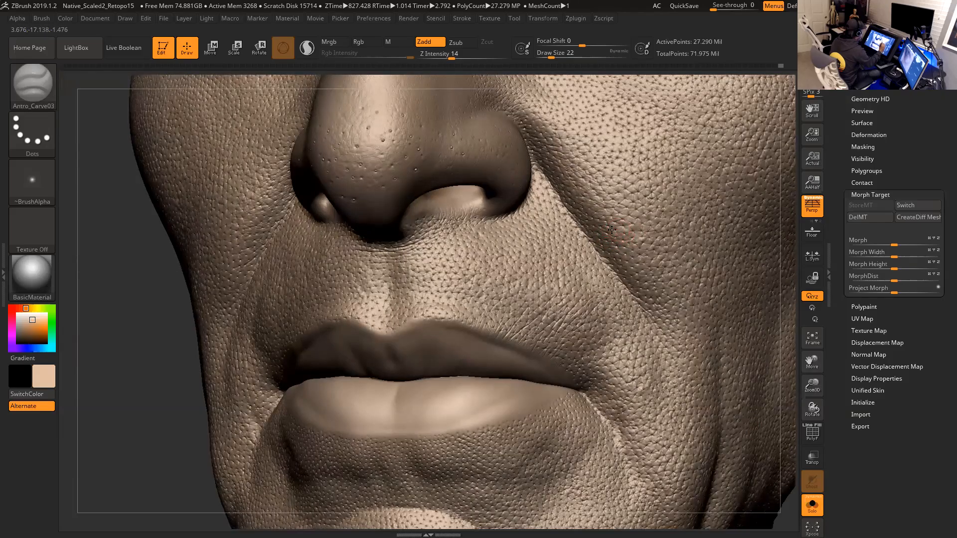
pyautogui.moveTo(787, 374)
pyautogui.mouseDown()
pyautogui.moveTo(757, 473)
pyautogui.moveTo(764, 458)
pyautogui.moveTo(710, 421)
pyautogui.moveTo(741, 453)
pyautogui.moveTo(742, 485)
pyautogui.mouseUp()
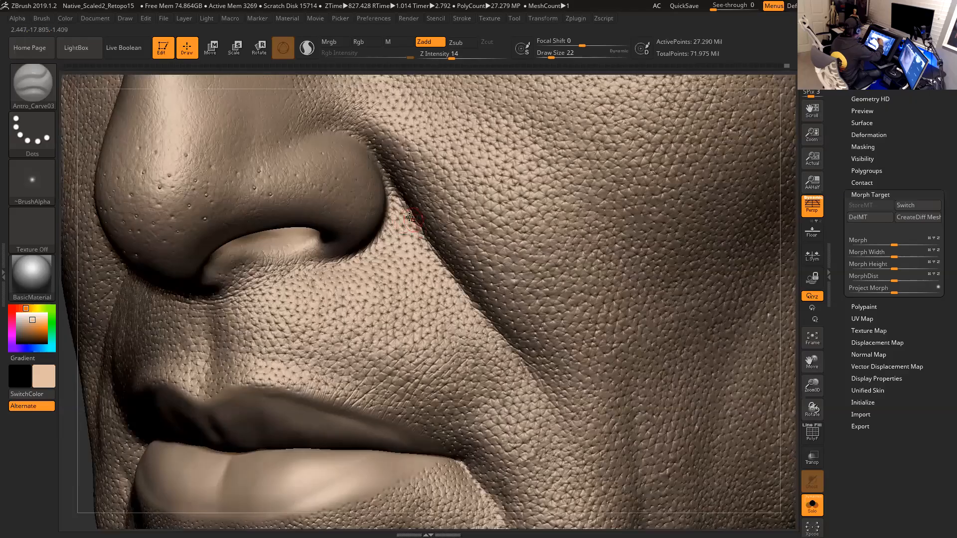
pyautogui.moveTo(793, 400); pyautogui.dragTo(847, 390)
pyautogui.moveTo(726, 407)
pyautogui.mouseDown()
pyautogui.moveTo(833, 377)
pyautogui.moveTo(758, 380)
pyautogui.moveTo(602, 346)
pyautogui.mouseUp()
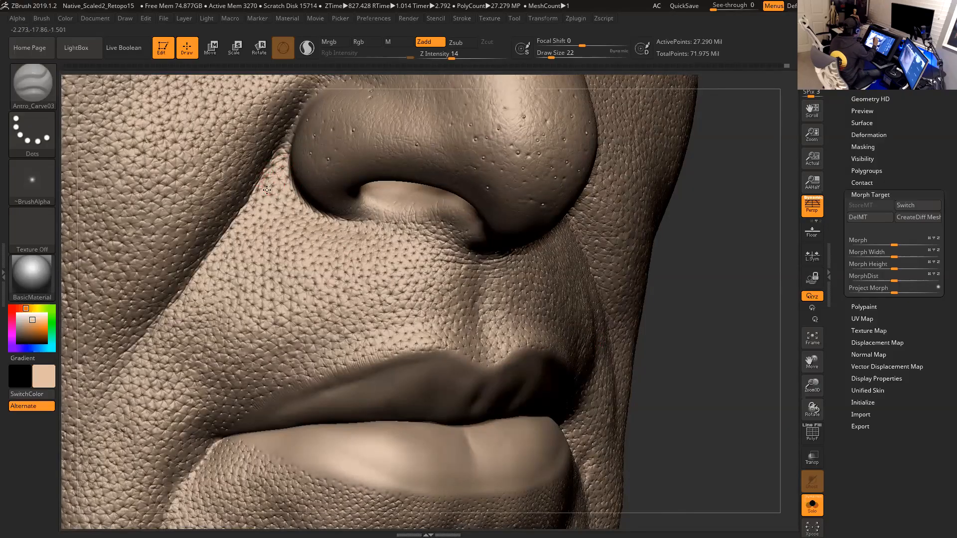
pyautogui.moveTo(673, 331)
pyautogui.mouseDown()
pyautogui.moveTo(731, 341)
pyautogui.moveTo(752, 368)
pyautogui.moveTo(754, 432)
pyautogui.moveTo(770, 325)
pyautogui.mouseUp()
pyautogui.moveTo(304, 271); pyautogui.dragTo(302, 282)
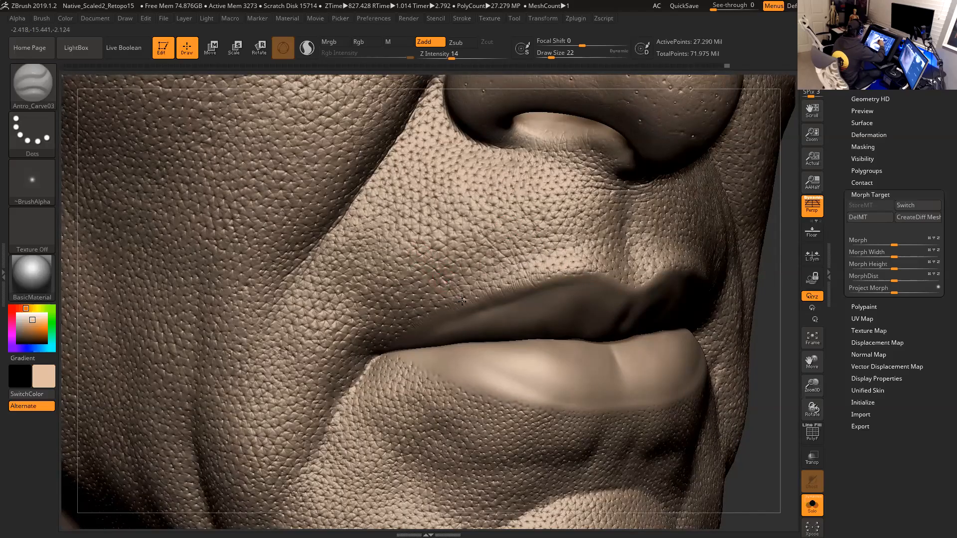
# - Reduce the draw size to 18 and carve fine wrinkles into the skin beneath the eye
pyautogui.keyDown('alt'); pyautogui.moveTo(767, 394); pyautogui.dragTo(742, 433); pyautogui.keyUp('alt')
pyautogui.moveTo(780, 293)
pyautogui.keyDown('alt'); pyautogui.mouseDown()
pyautogui.moveTo(781, 331)
pyautogui.moveTo(640, 390)
pyautogui.mouseUp(); pyautogui.keyUp('alt')
pyautogui.moveTo(727, 298)
pyautogui.keyDown('alt'); pyautogui.mouseDown()
pyautogui.moveTo(778, 324)
pyautogui.moveTo(833, 398)
pyautogui.mouseUp(); pyautogui.keyUp('alt')
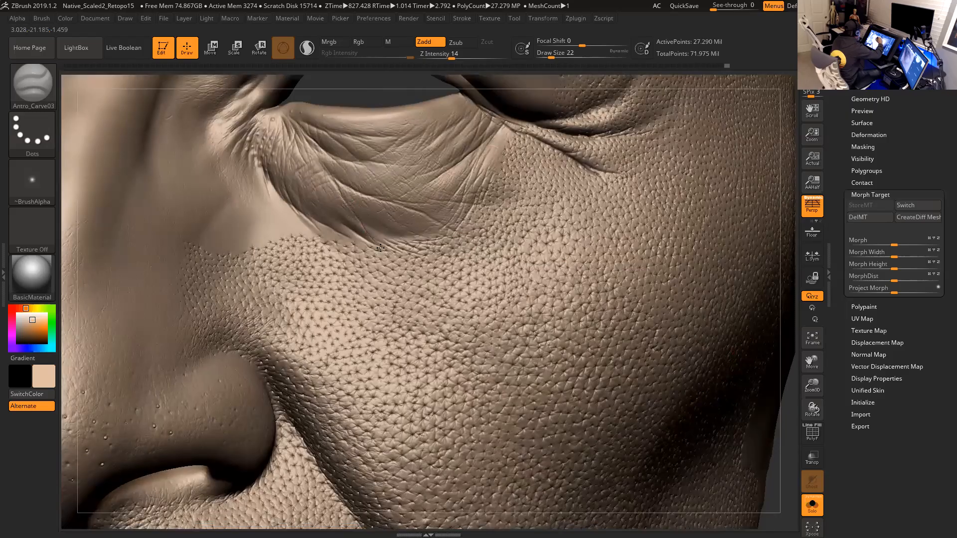
pyautogui.press('[')
pyautogui.moveTo(359, 191); pyautogui.dragTo(362, 192)
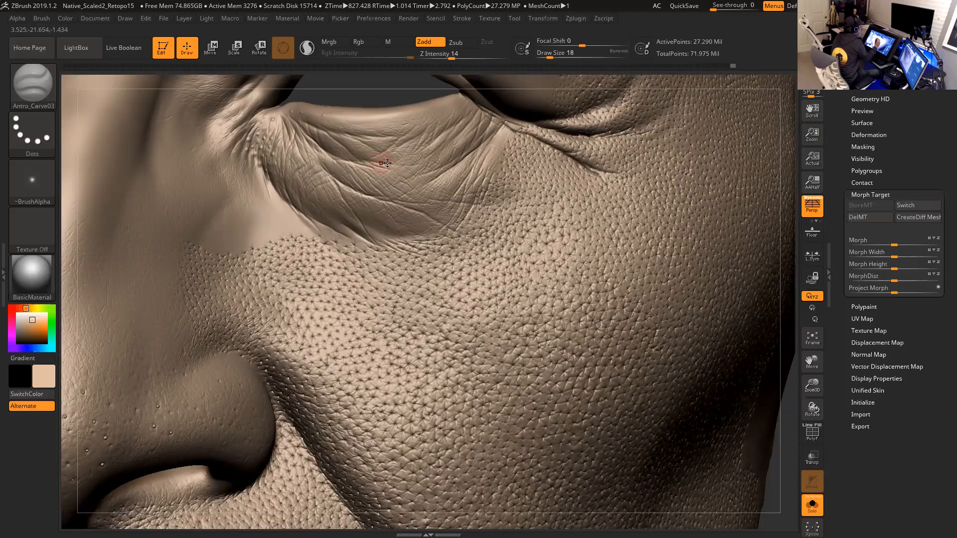
pyautogui.moveTo(407, 169); pyautogui.dragTo(412, 168)
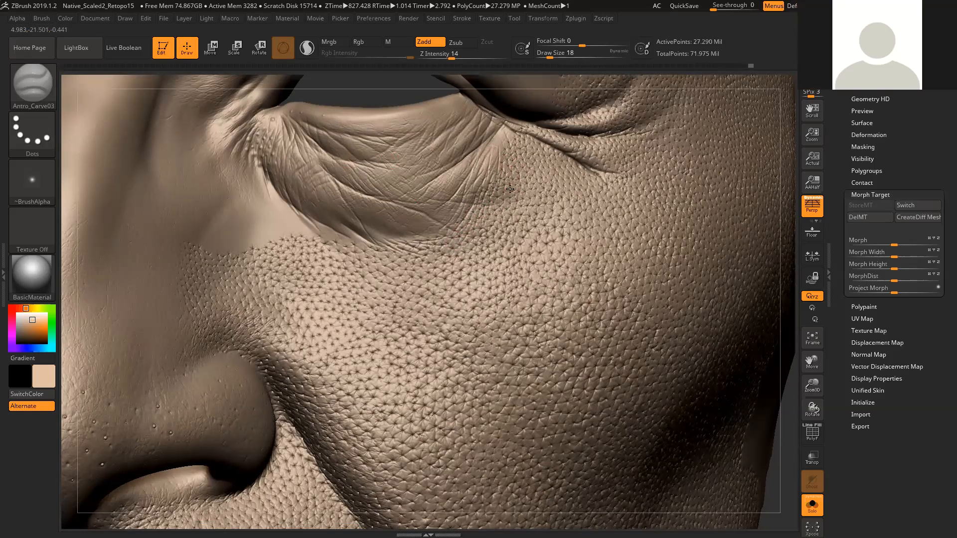
pyautogui.moveTo(505, 212); pyautogui.dragTo(481, 208)
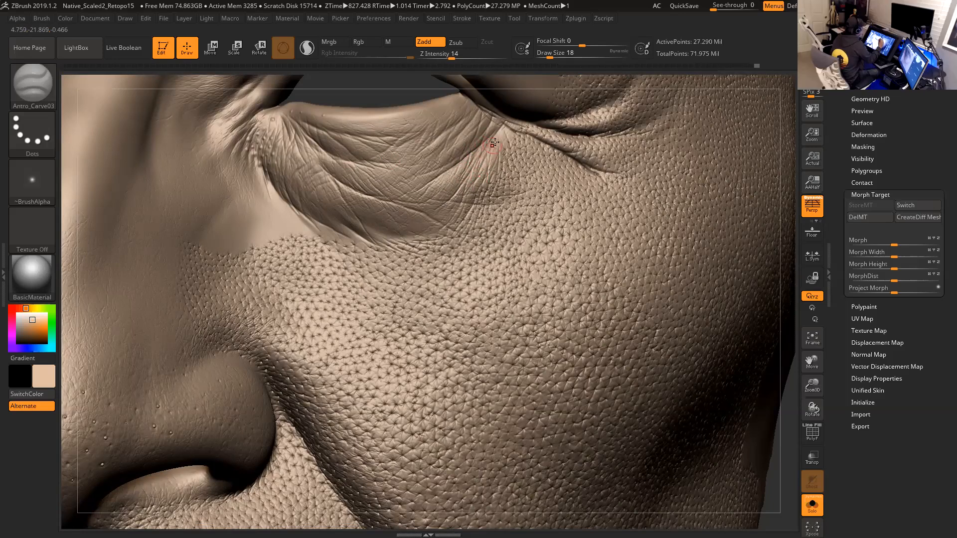
pyautogui.moveTo(478, 158); pyautogui.dragTo(471, 174)
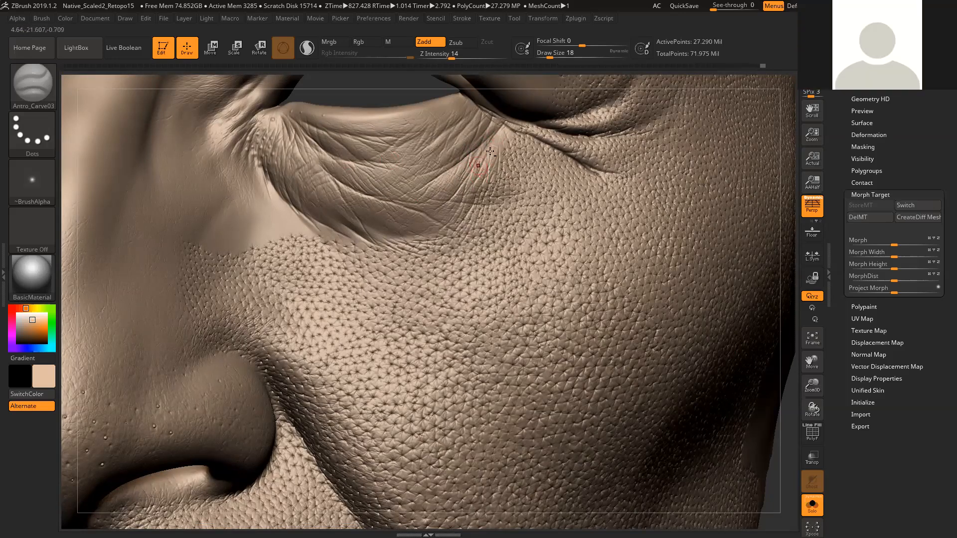
pyautogui.moveTo(500, 133); pyautogui.dragTo(498, 141)
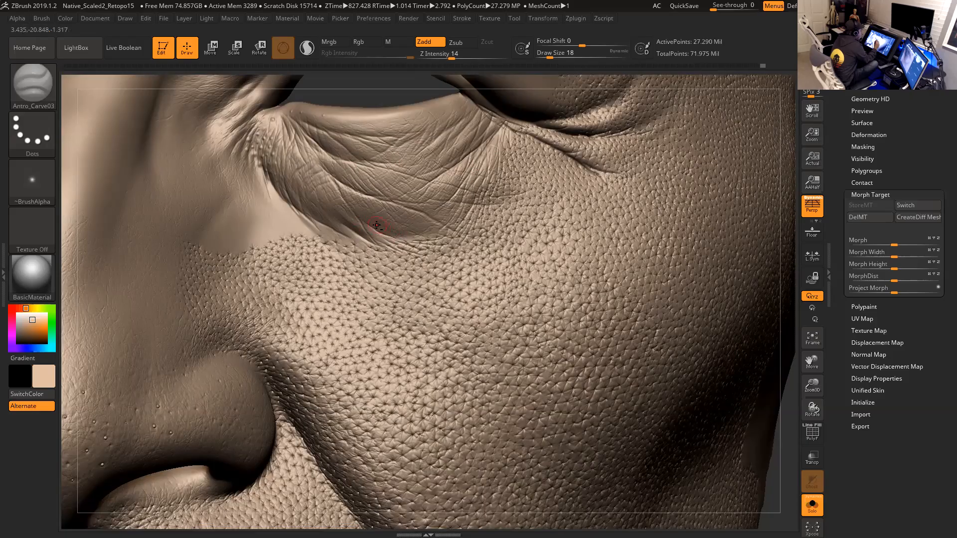
pyautogui.moveTo(395, 237); pyautogui.dragTo(410, 243)
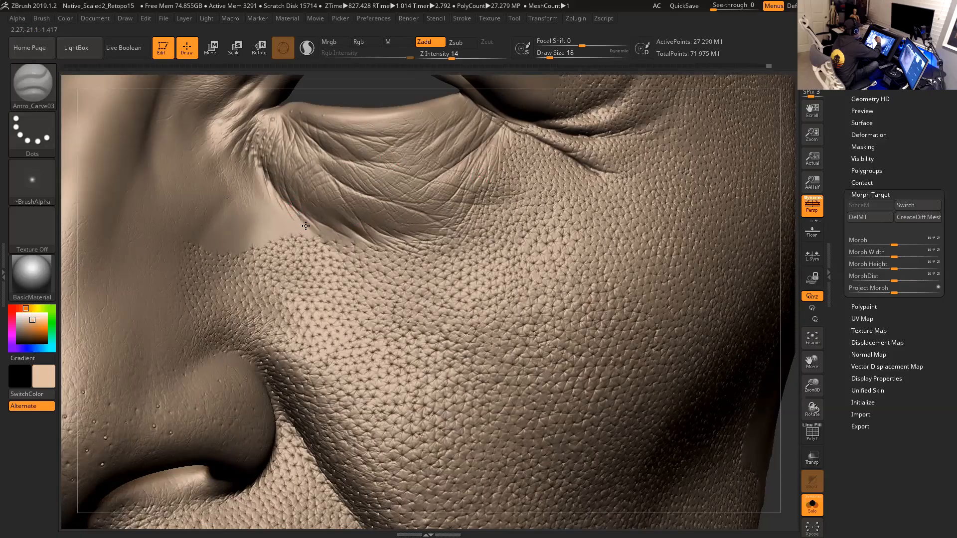
pyautogui.moveTo(328, 236); pyautogui.dragTo(359, 228)
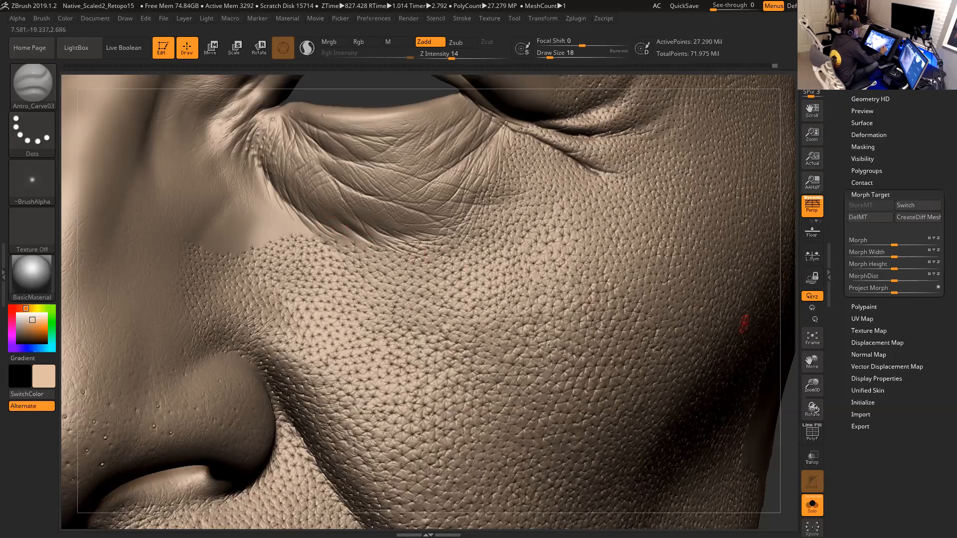
# - Carve a small crease near the outer corner of the eye with a draw size of 23
pyautogui.moveTo(792, 331); pyautogui.dragTo(455, 205)
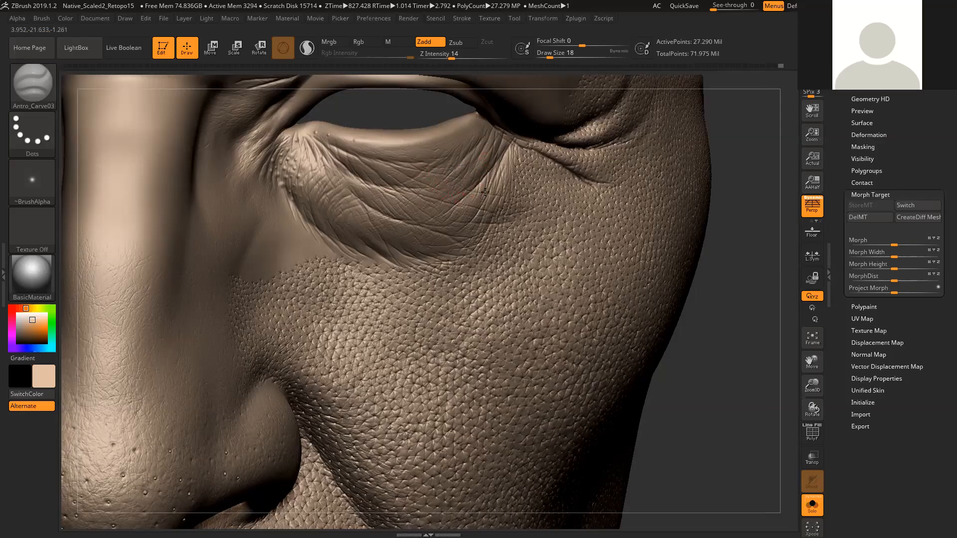
pyautogui.moveTo(718, 211)
pyautogui.mouseDown()
pyautogui.moveTo(752, 185)
pyautogui.moveTo(466, 149)
pyautogui.mouseUp()
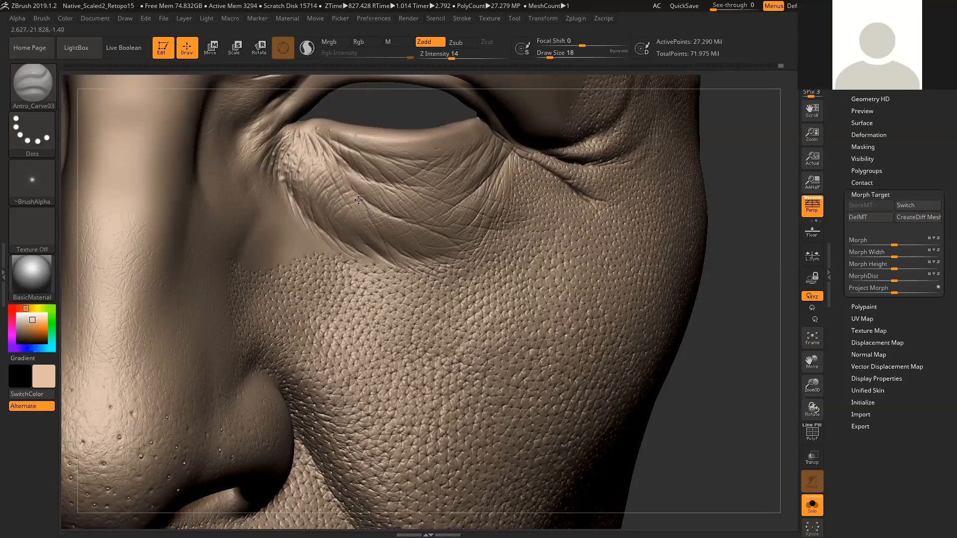
pyautogui.moveTo(756, 266)
pyautogui.mouseDown()
pyautogui.moveTo(740, 224)
pyautogui.moveTo(712, 281)
pyautogui.moveTo(586, 220)
pyautogui.mouseUp()
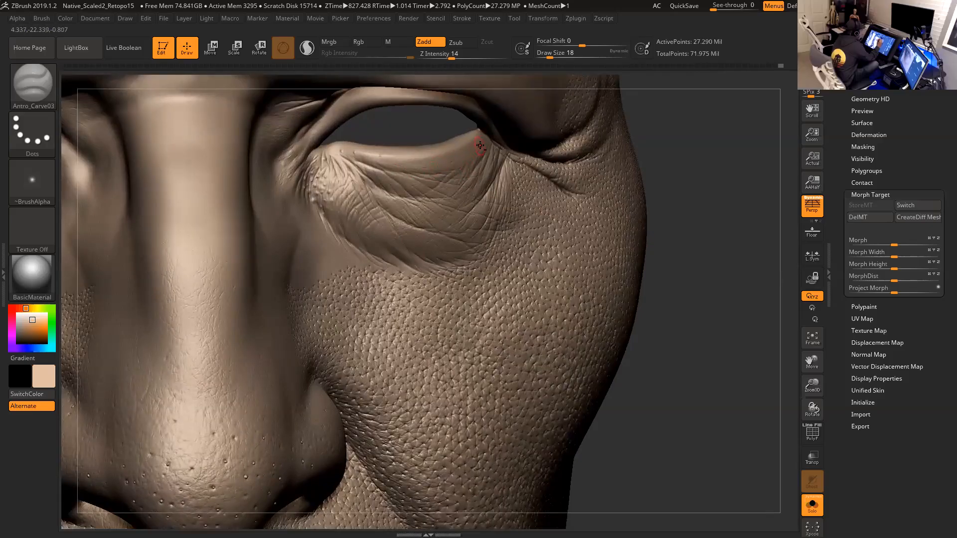
pyautogui.press('space')
pyautogui.moveTo(466, 160); pyautogui.dragTo(470, 158)
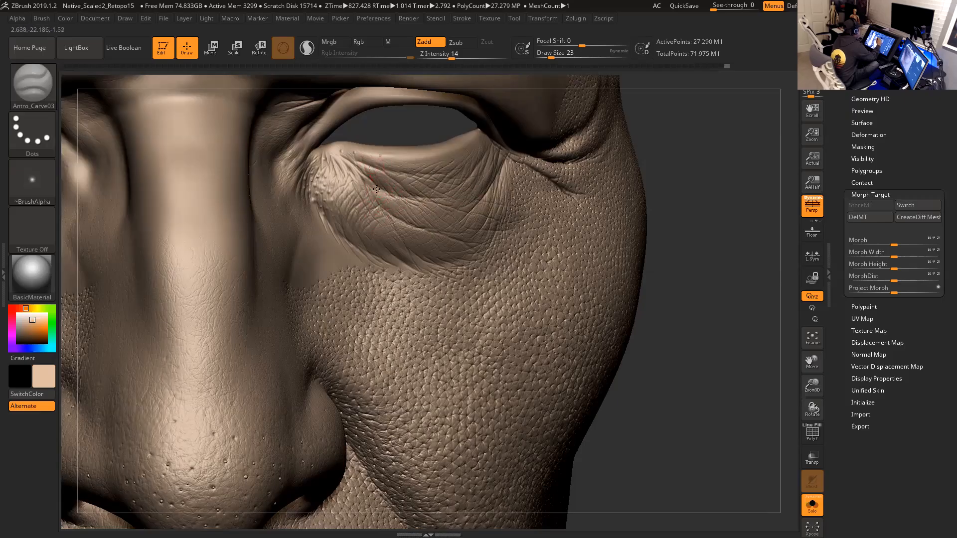
# - Set the draw size to 22 and carve a short vertical stroke among the under-eye wrinkles
pyautogui.moveTo(682, 243)
pyautogui.keyDown('alt'); pyautogui.mouseDown()
pyautogui.moveTo(681, 224)
pyautogui.moveTo(669, 267)
pyautogui.moveTo(741, 282)
pyautogui.moveTo(618, 267)
pyautogui.moveTo(486, 227)
pyautogui.mouseUp(); pyautogui.keyUp('alt')
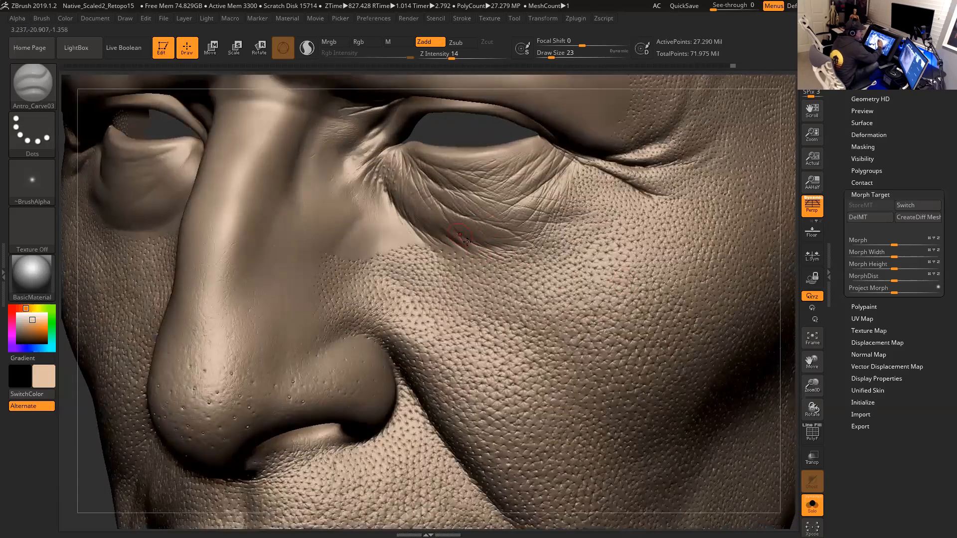
pyautogui.press('[')
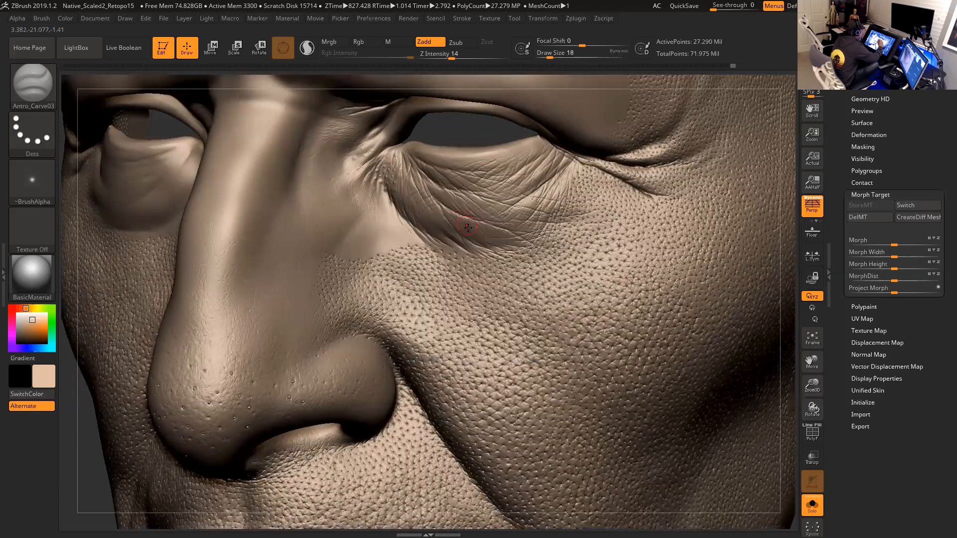
pyautogui.moveTo(793, 259); pyautogui.dragTo(794, 253)
pyautogui.press(']')
pyautogui.press('space')
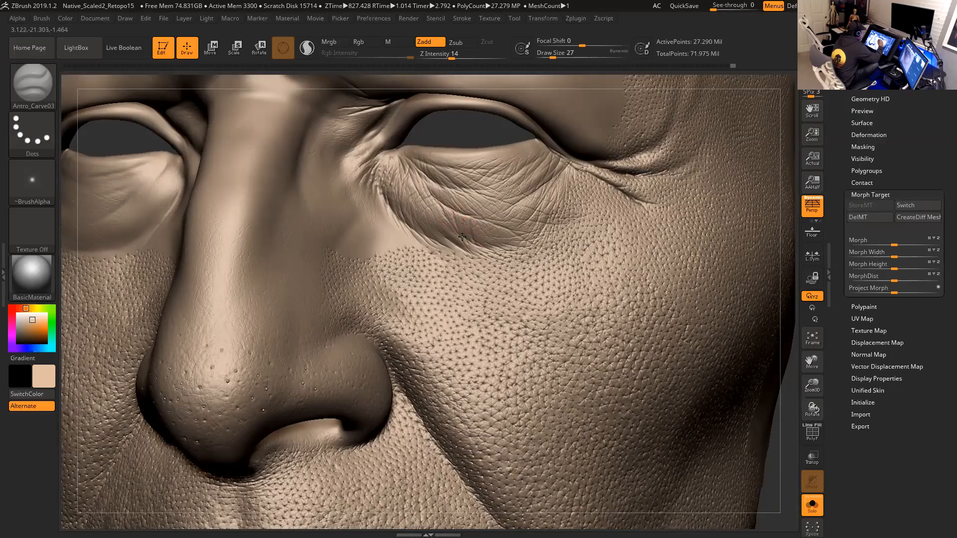
pyautogui.press('[')
pyautogui.moveTo(482, 277)
pyautogui.mouseDown()
pyautogui.moveTo(466, 262)
pyautogui.moveTo(483, 259)
pyautogui.mouseUp()
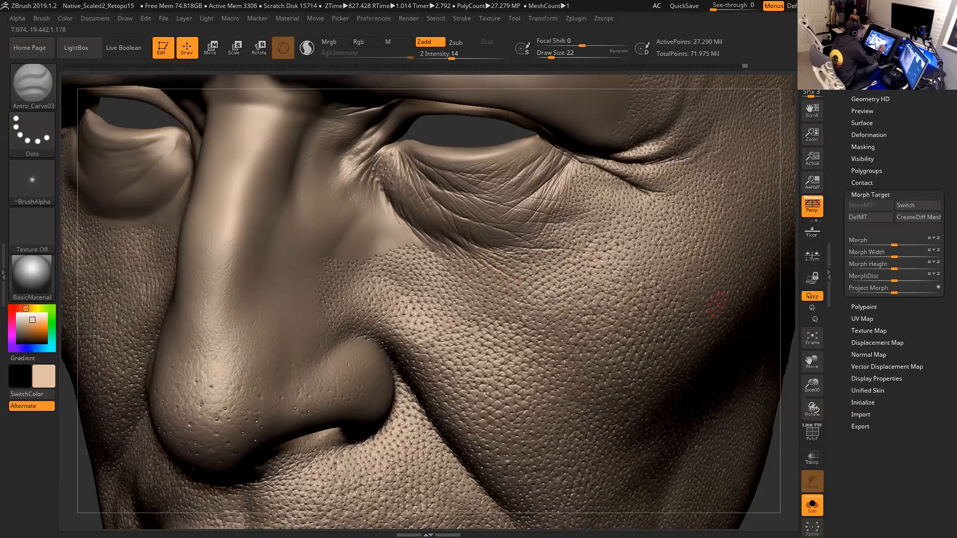
# - Orbit down to the mouth and chin area and undo the last two sculpting strokes
pyautogui.keyDown('alt'); pyautogui.moveTo(791, 352); pyautogui.dragTo(736, 284); pyautogui.keyUp('alt')
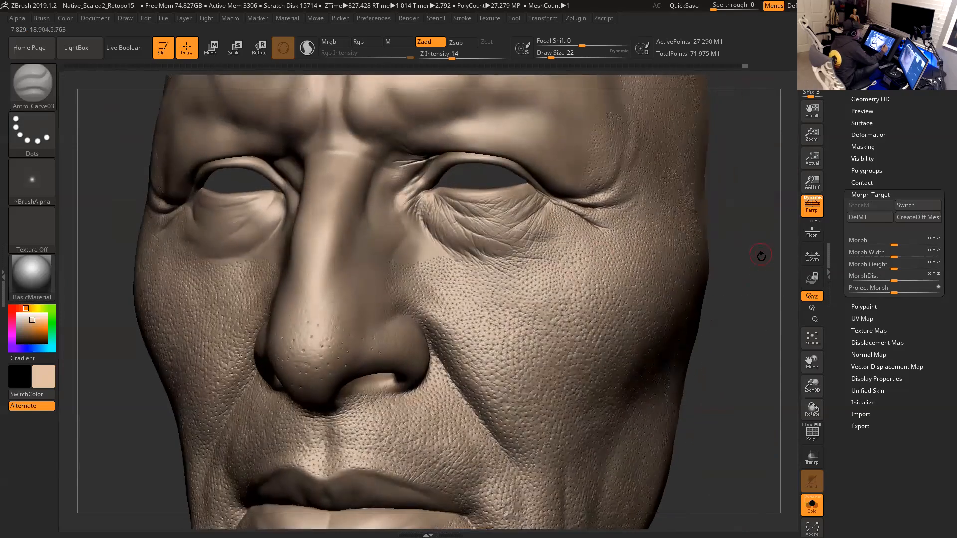
pyautogui.moveTo(761, 254); pyautogui.dragTo(761, 263)
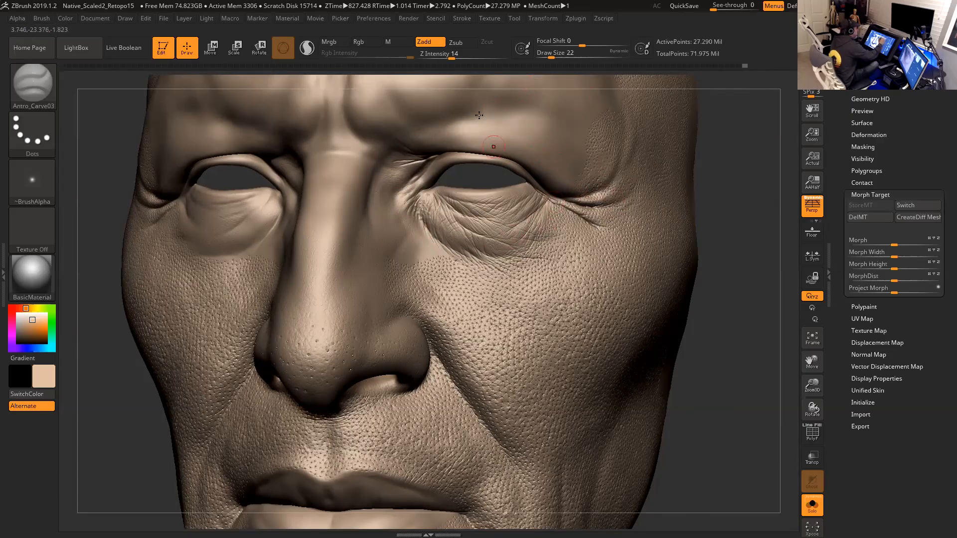
pyautogui.keyDown('alt'); pyautogui.moveTo(707, 298); pyautogui.dragTo(725, 153); pyautogui.keyUp('alt')
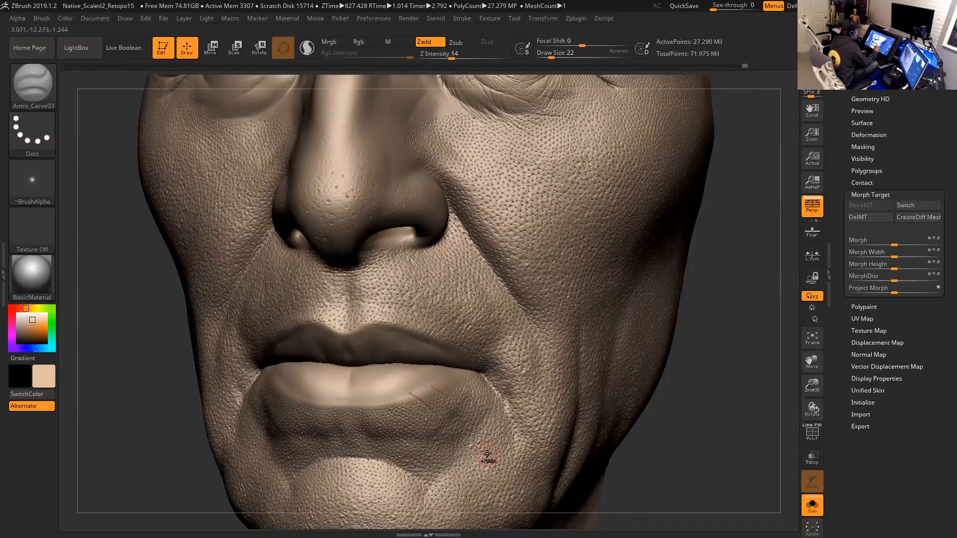
pyautogui.press('ctrl')
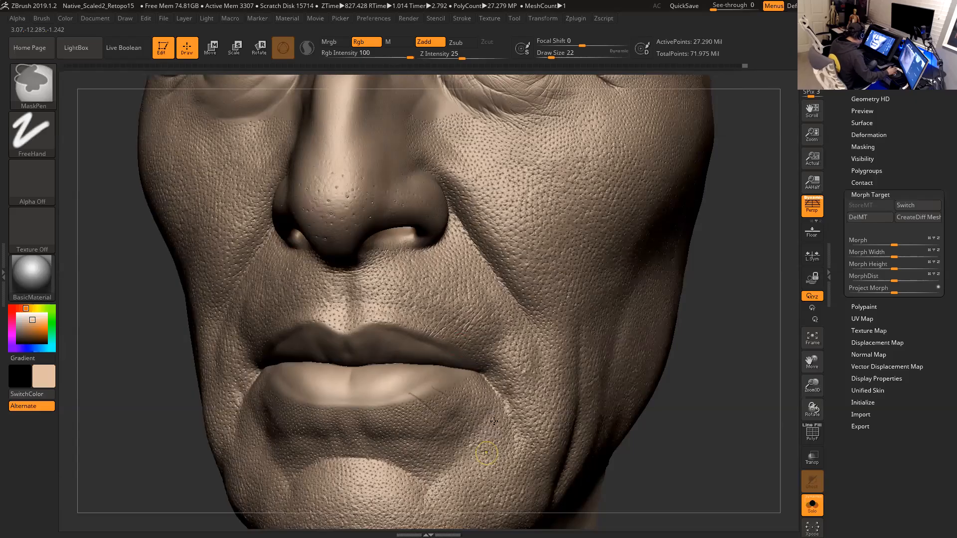
pyautogui.hotkey('ctrl', 'z')
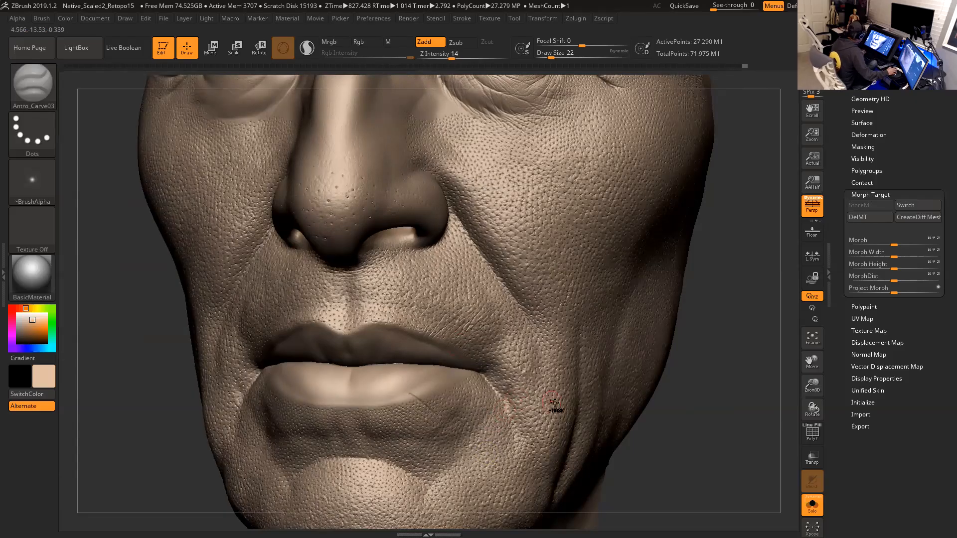
pyautogui.press('ctrl')
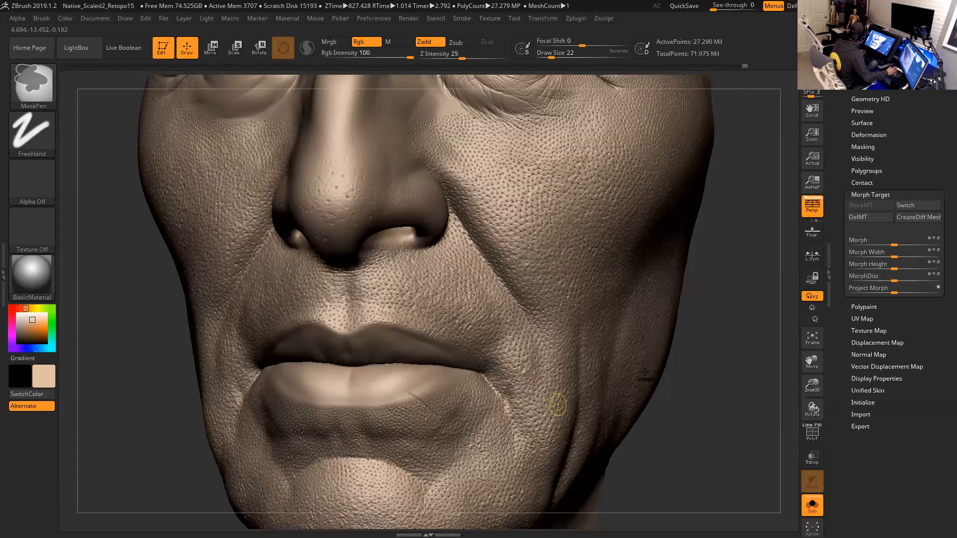
pyautogui.hotkey('ctrl', 'z')
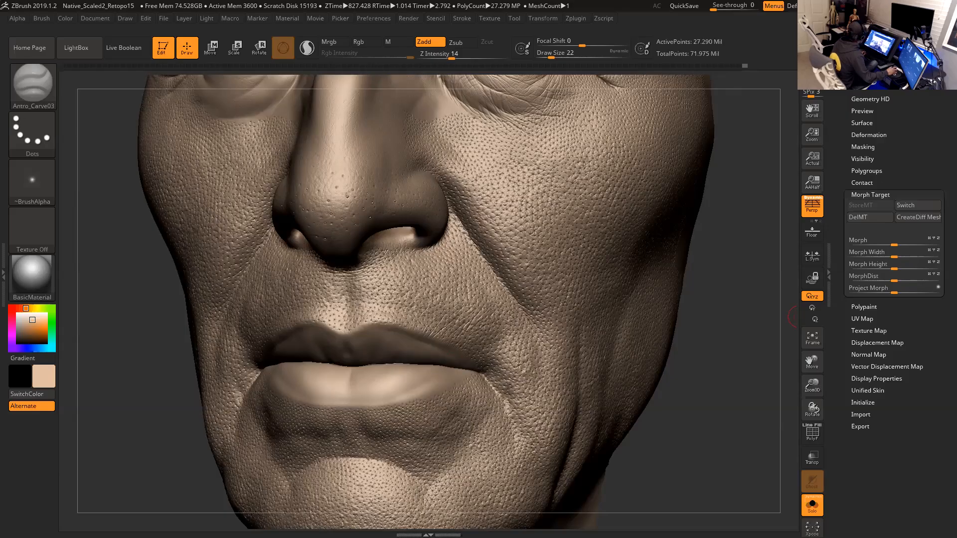
# - Examine the actor's reference photo in the browser, zooming in on the facial wrinkles
pyautogui.hotkey('alt', 'Tab')
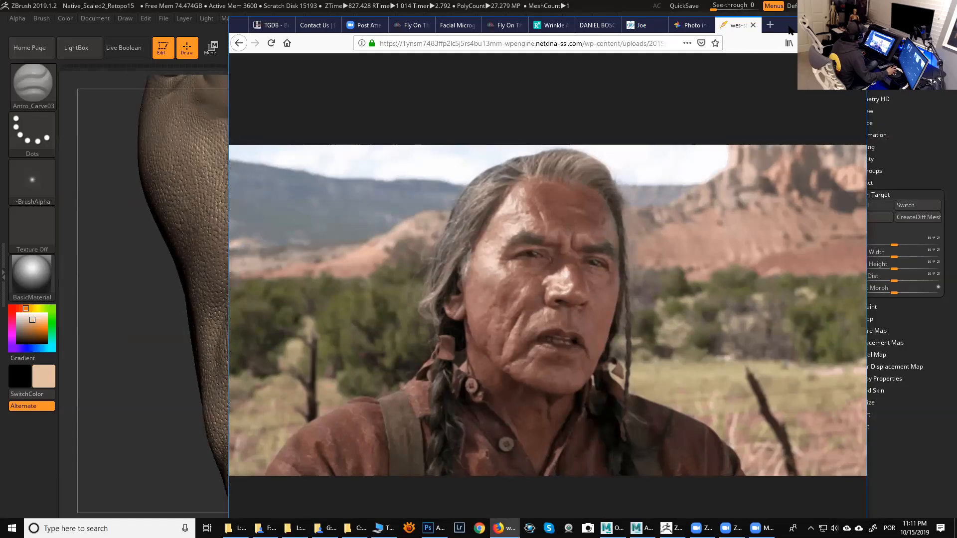
pyautogui.moveTo(790, 30); pyautogui.dragTo(793, 32)
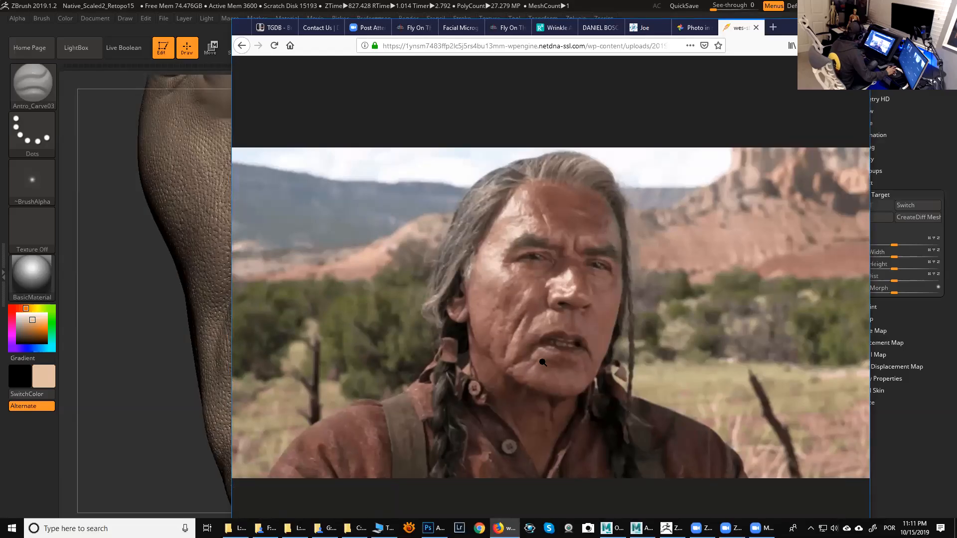
pyautogui.keyDown('ctrl'); pyautogui.scroll(2, 545, 367); pyautogui.keyUp('ctrl')
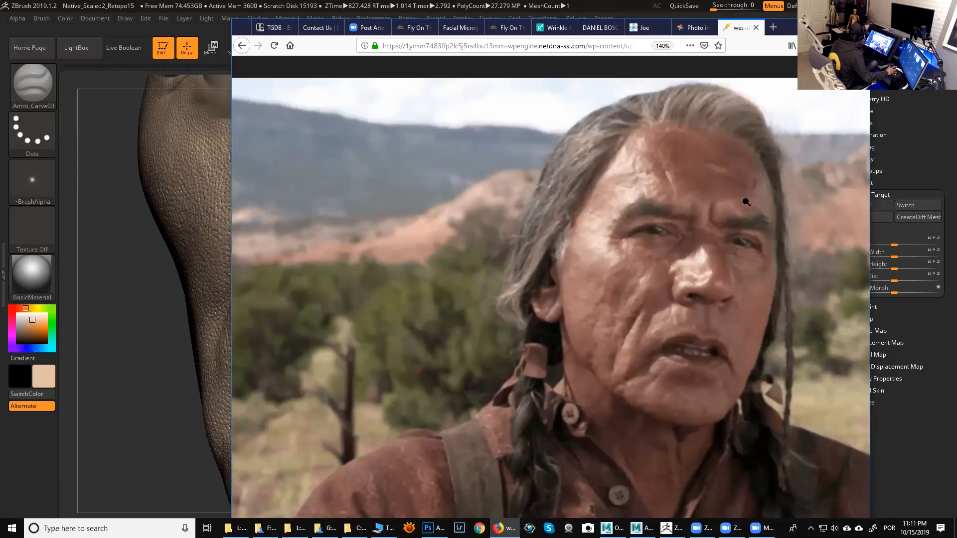
pyautogui.moveTo(784, 29); pyautogui.dragTo(791, 30)
pyautogui.click(914, 396)
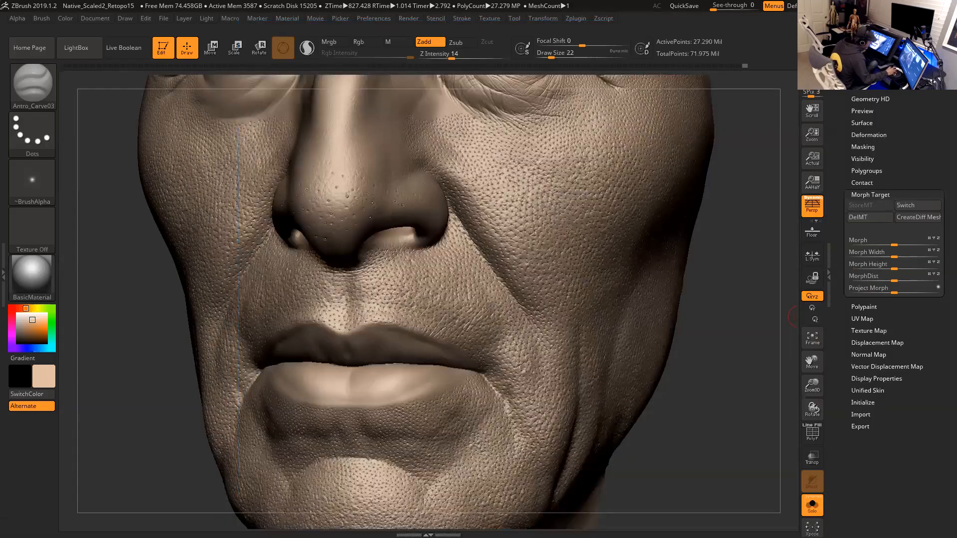
# - Compare the sculpt against the portrait reference photos in the photo viewer
pyautogui.press('super+d')
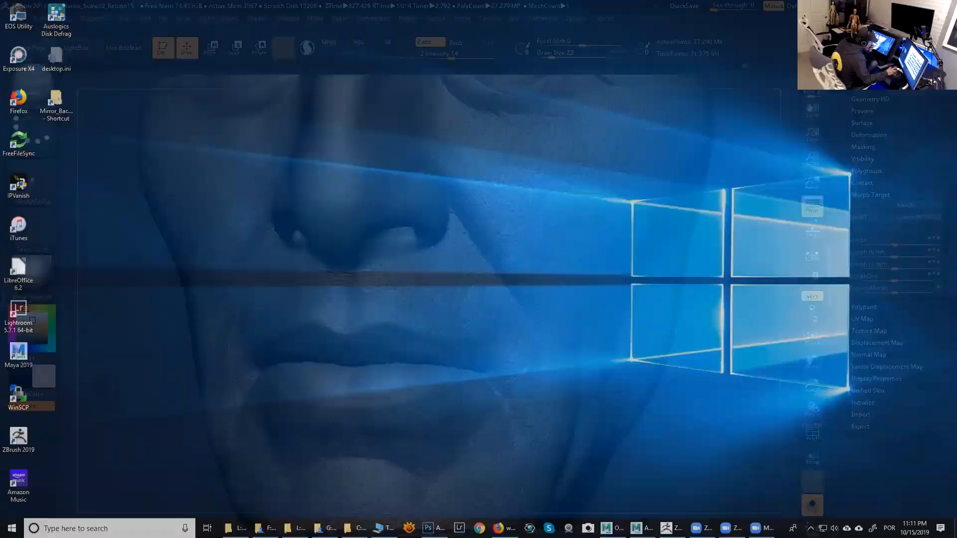
pyautogui.press('super+d')
pyautogui.press('super+d')
pyautogui.hotkey('alt', 'Tab')
pyautogui.hotkey('alt', 'Tab')
pyautogui.hotkey('alt', 'Tab')
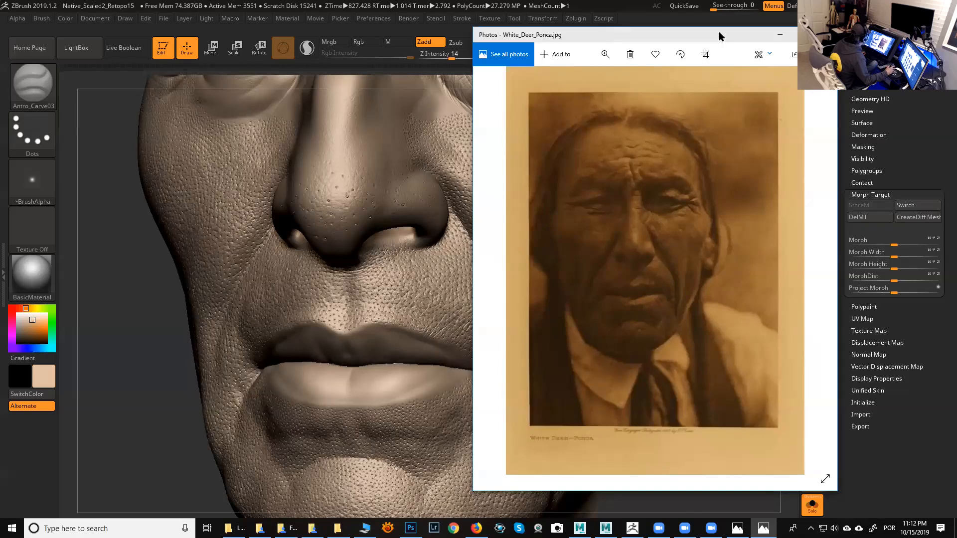
pyautogui.moveTo(725, 37); pyautogui.dragTo(433, 62)
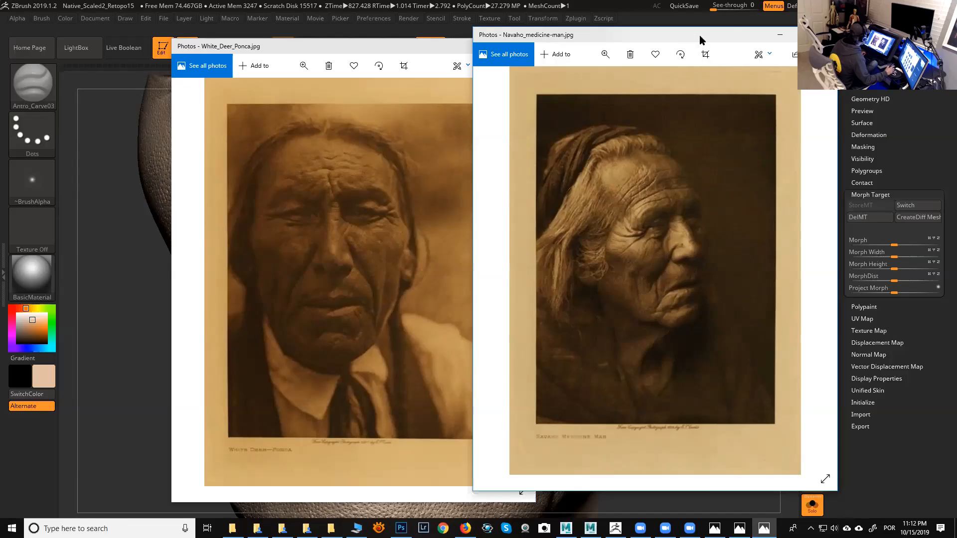
pyautogui.press('Right')
pyautogui.press('Right')
pyautogui.click(450, 59)
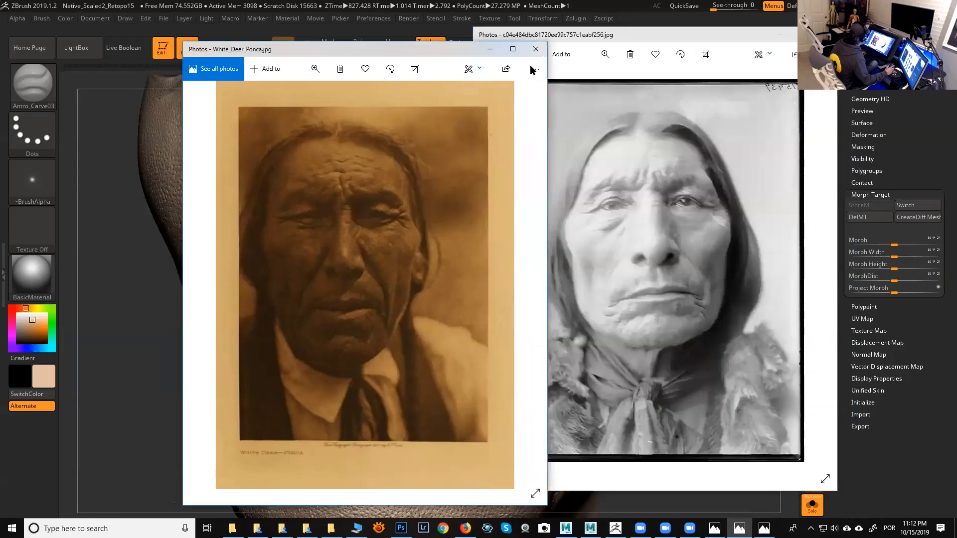
pyautogui.click(534, 46)
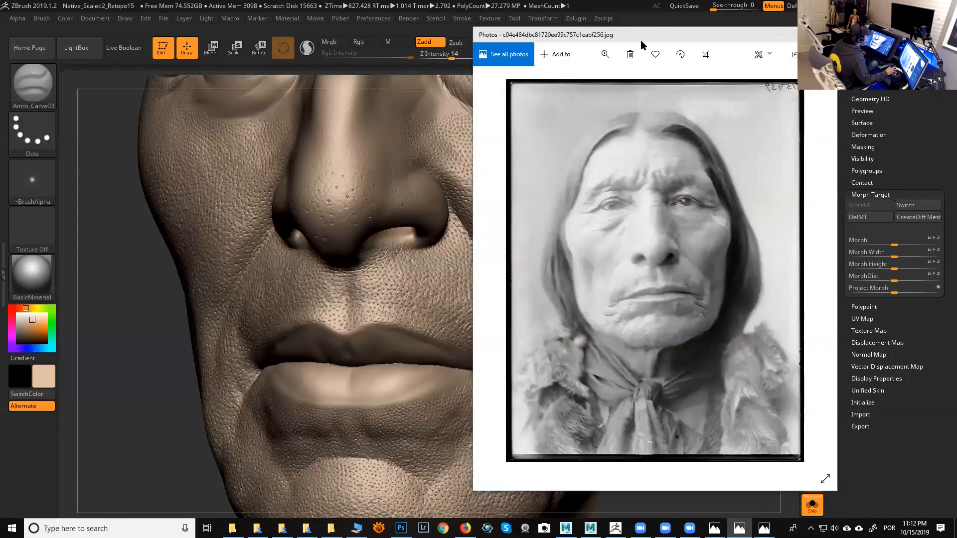
pyautogui.click(468, 343)
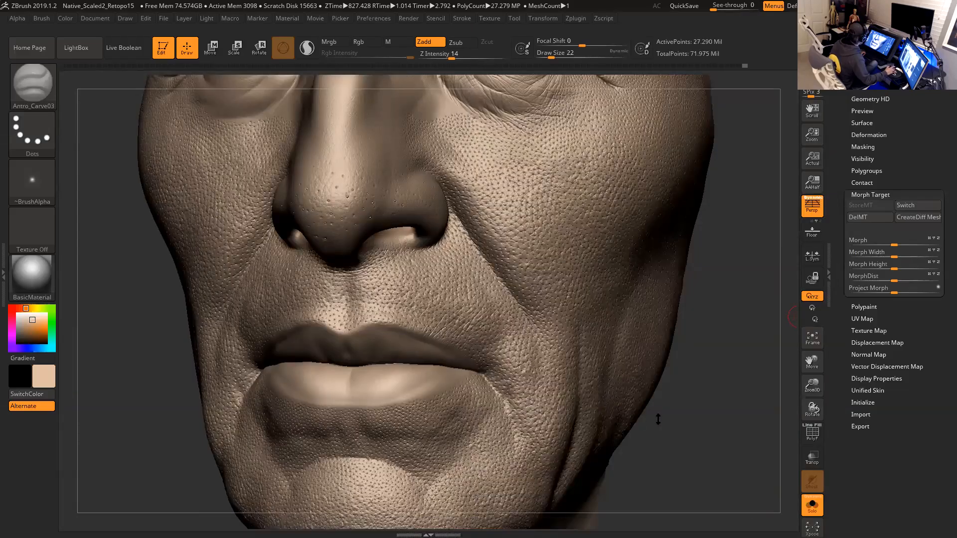
# - Orbit around the head, frame it and step the model down to its lowest subdivision level
pyautogui.moveTo(704, 416)
pyautogui.keyDown('shift'); pyautogui.mouseDown()
pyautogui.moveTo(668, 365)
pyautogui.moveTo(718, 352)
pyautogui.mouseUp(); pyautogui.keyUp('shift')
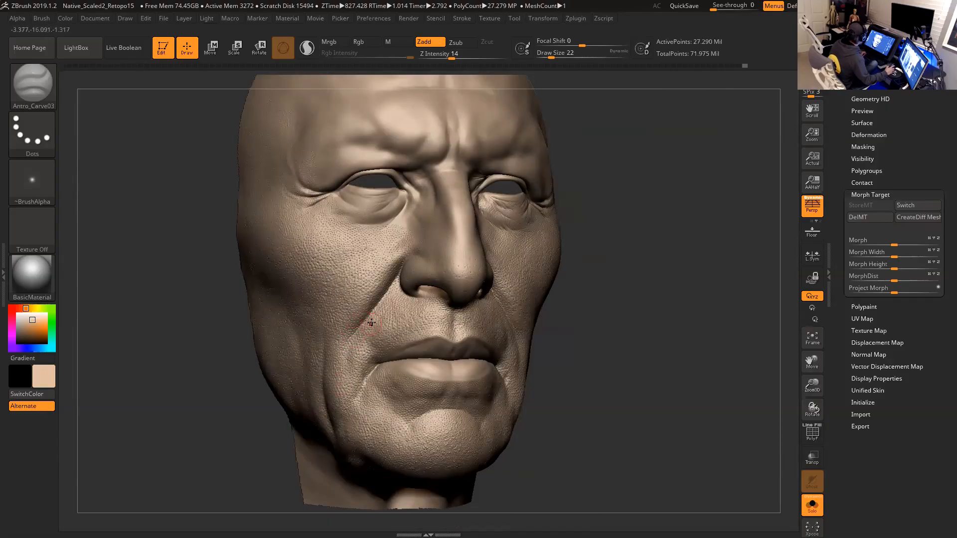
pyautogui.moveTo(581, 371); pyautogui.dragTo(597, 380)
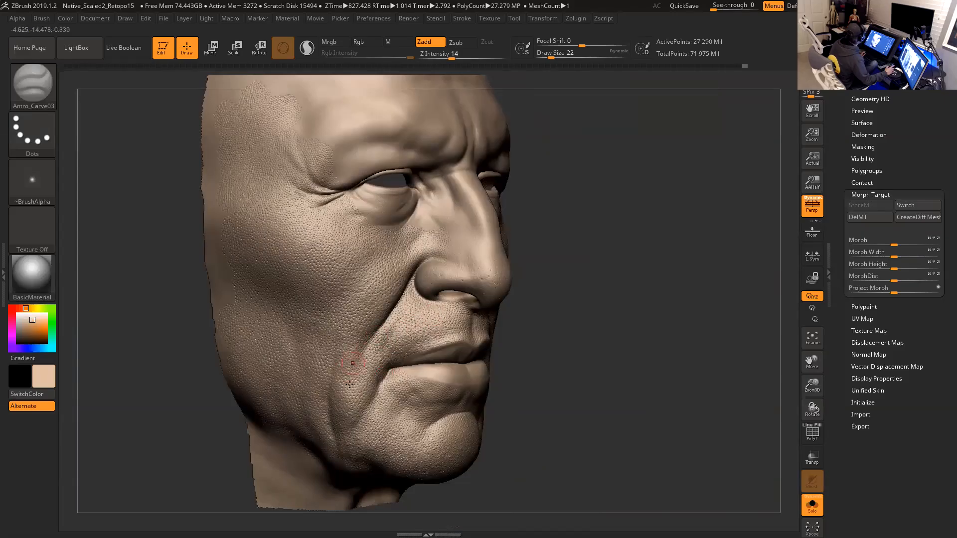
pyautogui.moveTo(579, 368); pyautogui.dragTo(534, 368)
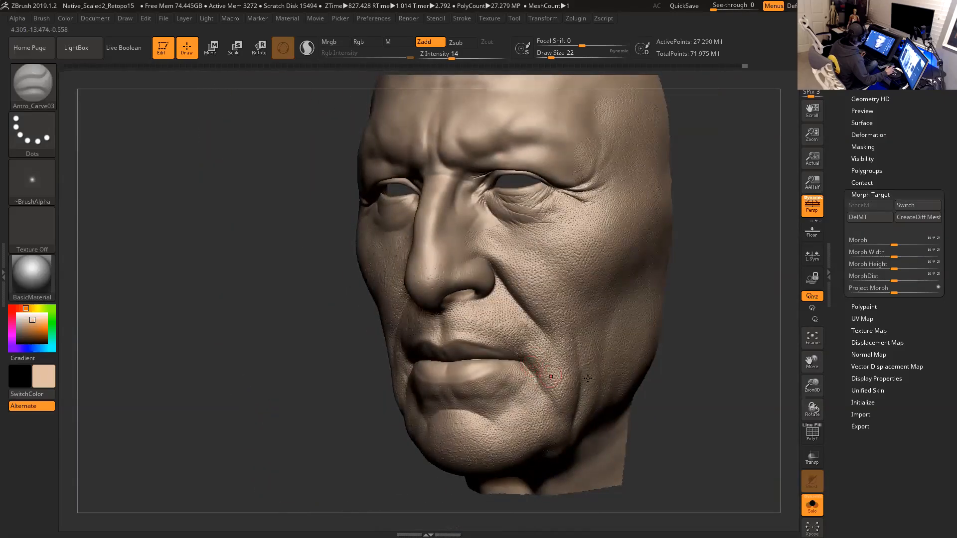
pyautogui.moveTo(711, 359)
pyautogui.mouseDown()
pyautogui.moveTo(605, 349)
pyautogui.moveTo(648, 339)
pyautogui.moveTo(638, 316)
pyautogui.mouseUp()
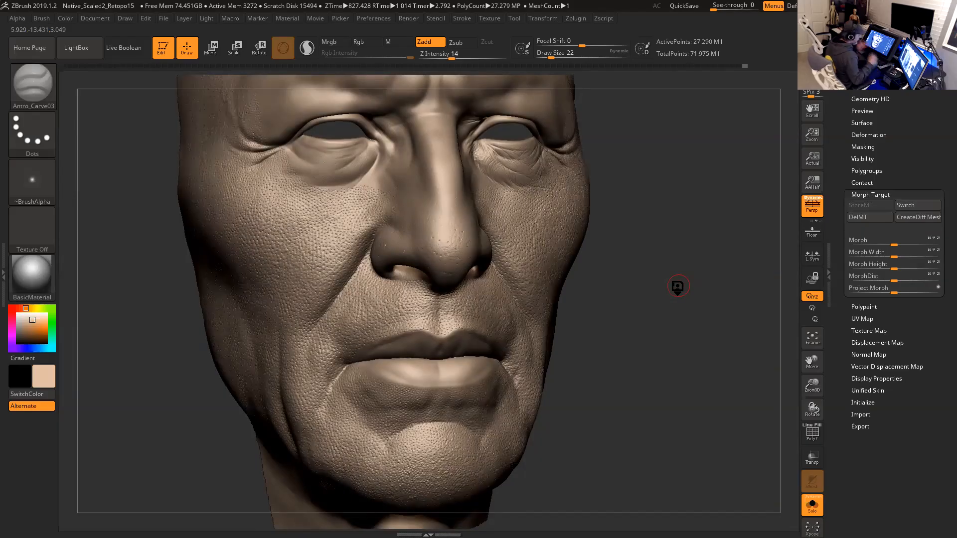
pyautogui.hotkey('ctrl', 'd')
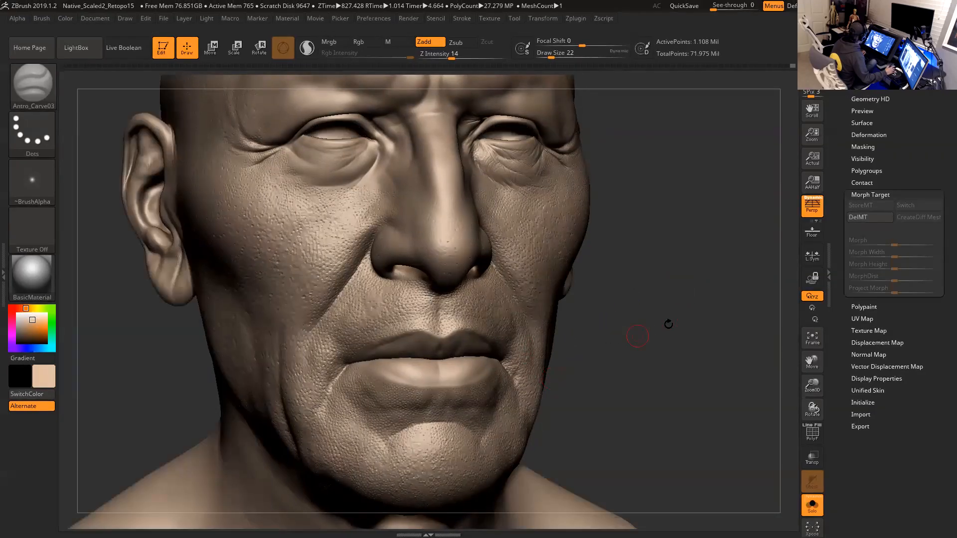
pyautogui.keyDown('alt'); pyautogui.moveTo(673, 324); pyautogui.dragTo(644, 256); pyautogui.keyUp('alt')
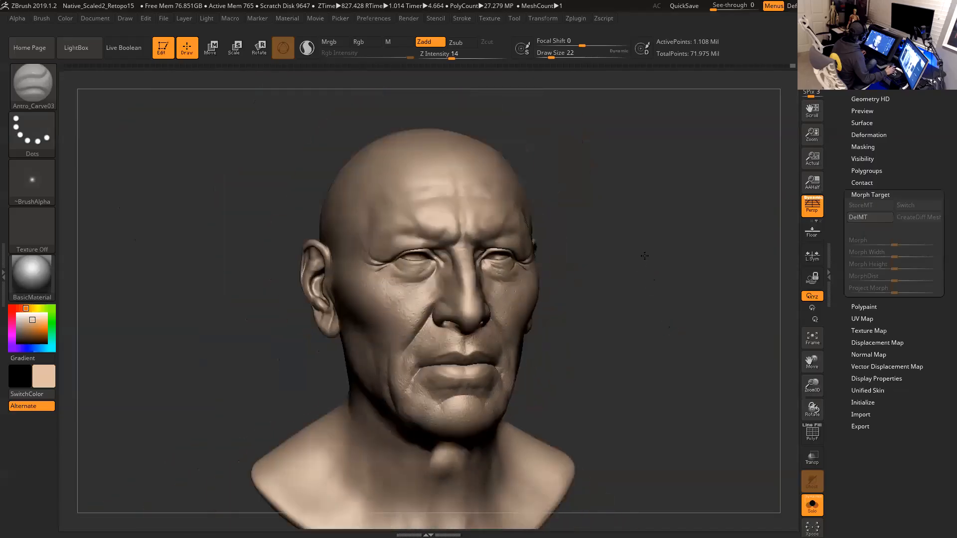
pyautogui.press('f')
pyautogui.press('f')
pyautogui.hotkey('shift', 'd')
pyautogui.hotkey('shift', 'd')
pyautogui.hotkey('shift', 'd')
pyautogui.moveTo(641, 258)
pyautogui.mouseDown()
pyautogui.moveTo(720, 208)
pyautogui.moveTo(668, 230)
pyautogui.mouseUp()
pyautogui.press('d')
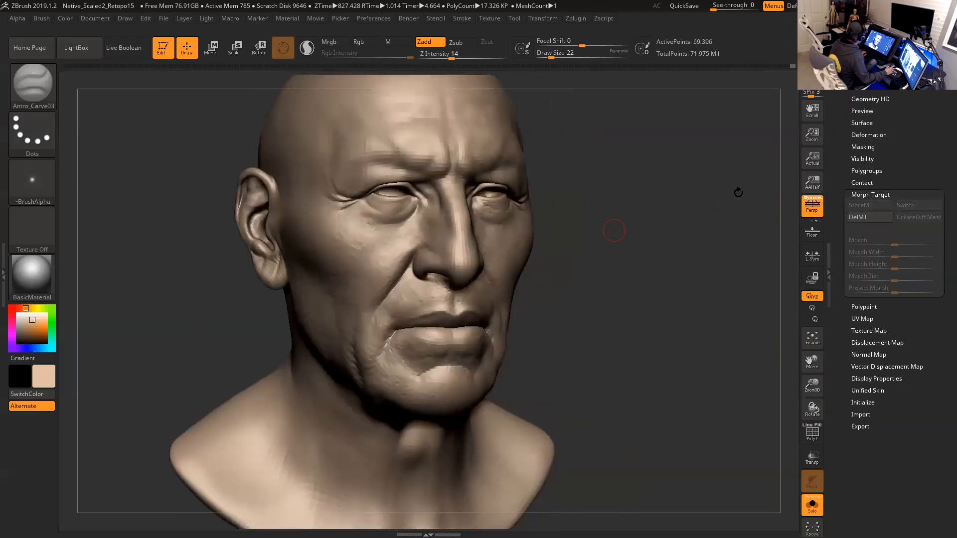
# - Start exporting the tool and browse to the OBJ folder of the Native American Man project
pyautogui.scroll(10, 844, 269)
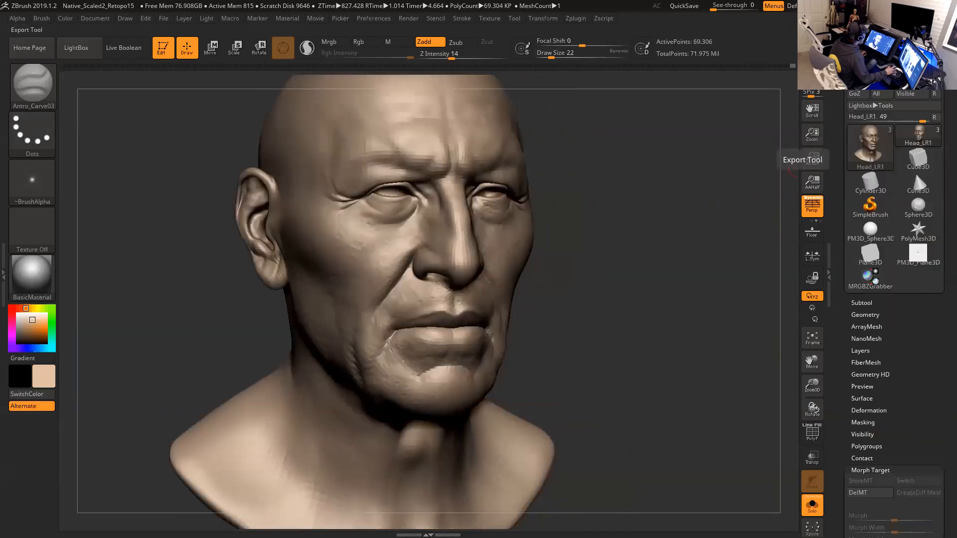
pyautogui.click(918, 69)
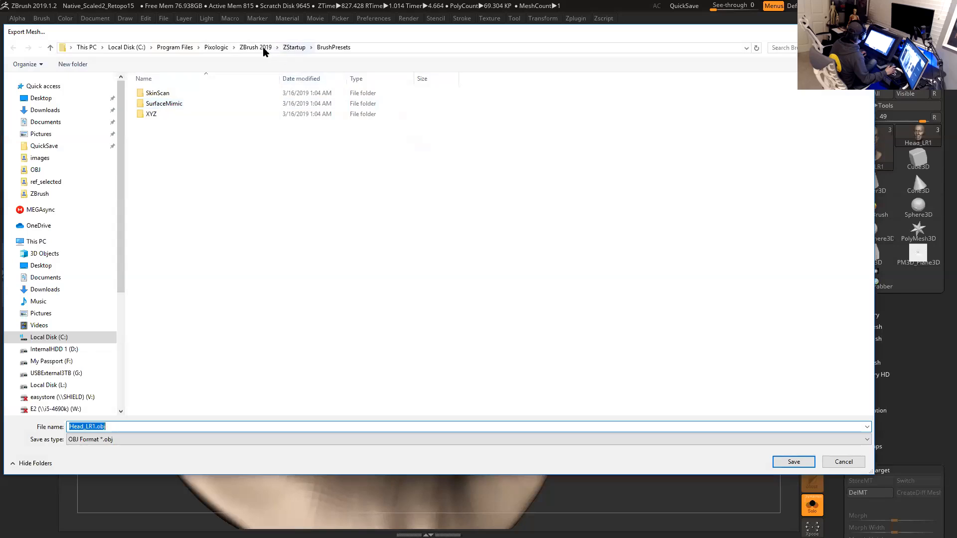
pyautogui.click(74, 362)
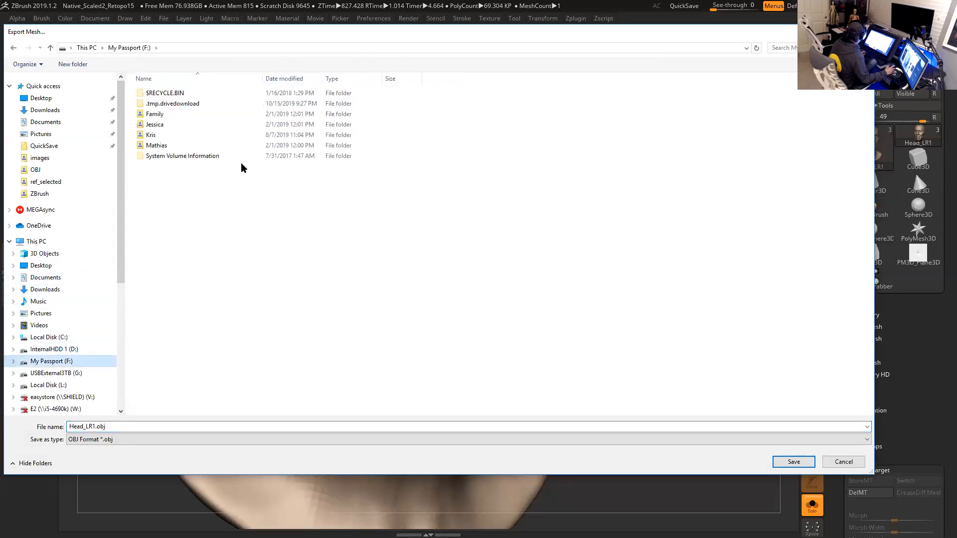
pyautogui.doubleClick(160, 136)
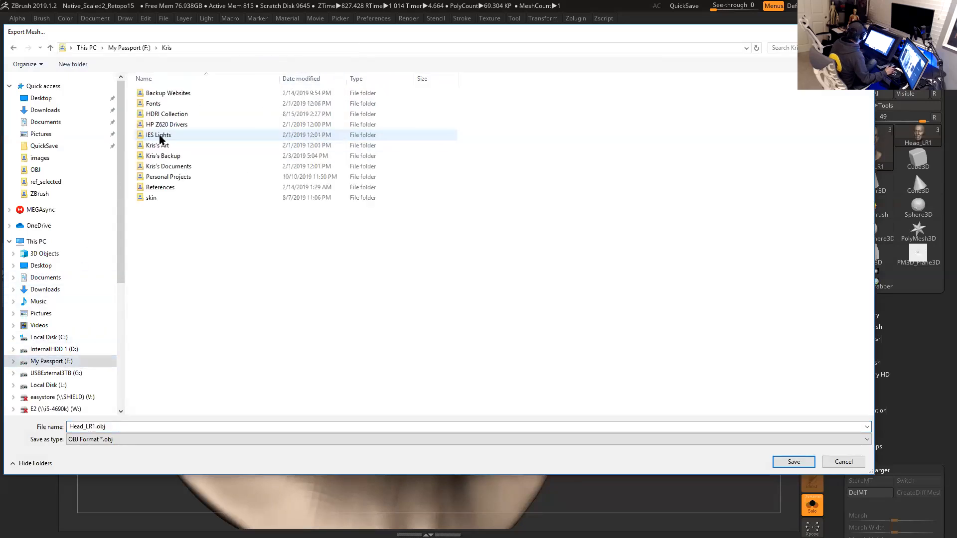
pyautogui.doubleClick(167, 178)
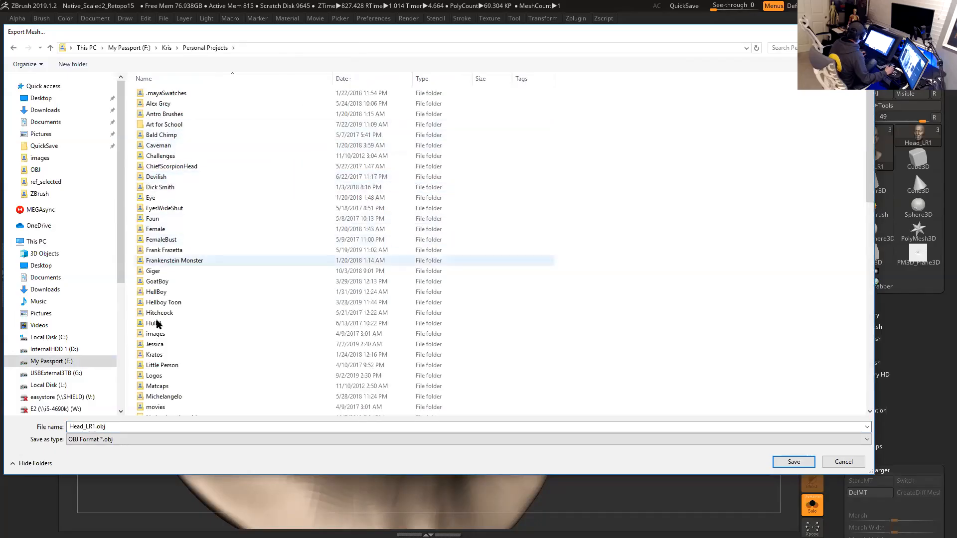
pyautogui.scroll(-2, 165, 326)
pyautogui.doubleClick(172, 357)
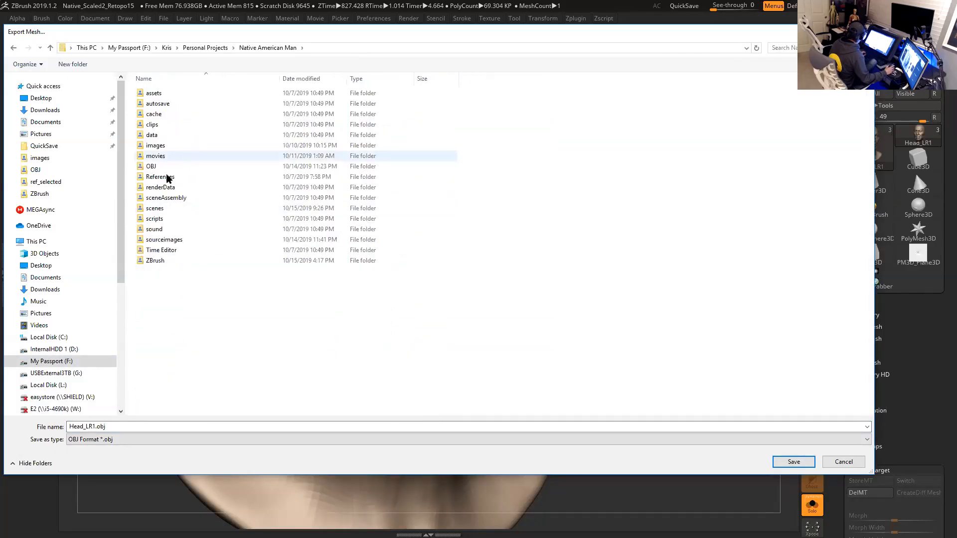
pyautogui.doubleClick(158, 240)
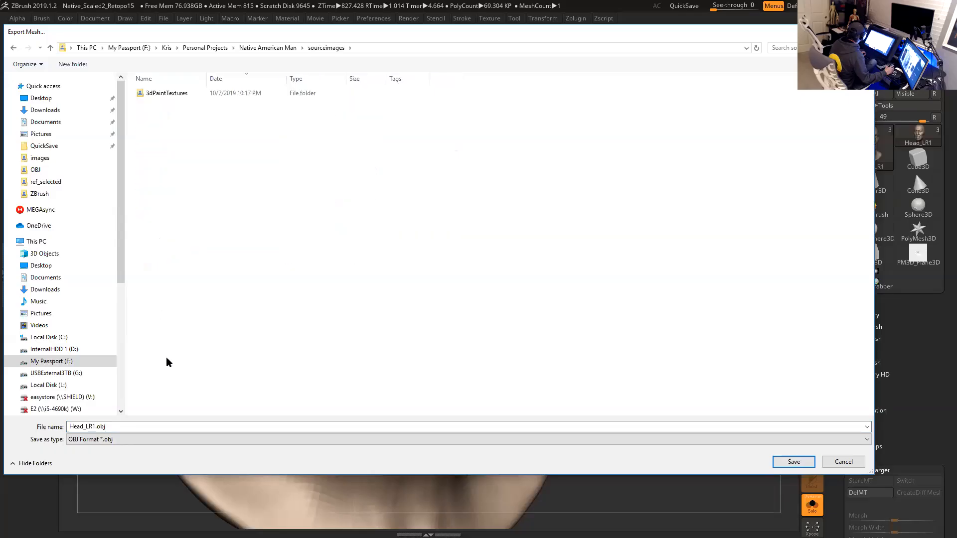
pyautogui.click(271, 48)
pyautogui.doubleClick(152, 167)
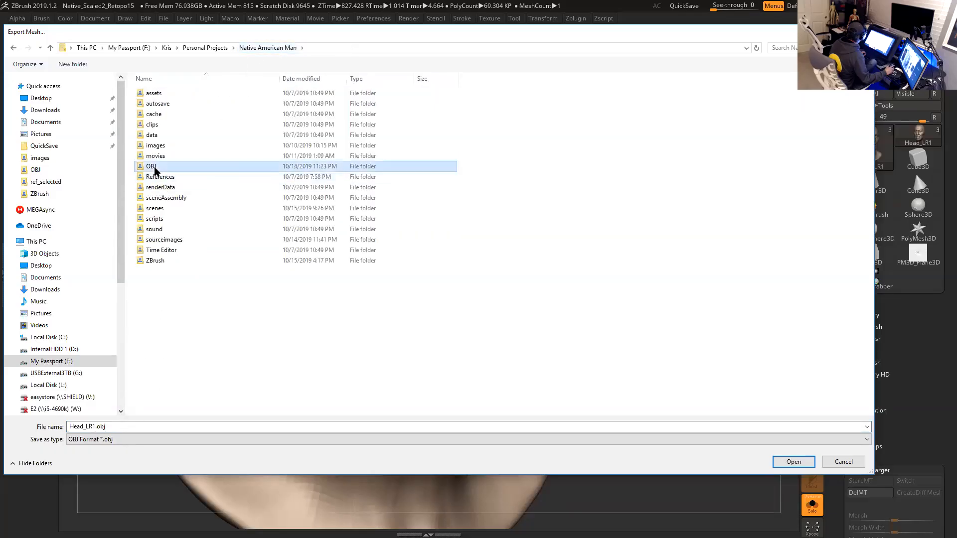
# - Name the export file Head_MR2.obj and save the mesh
pyautogui.click(88, 426)
pyautogui.click(88, 427)
pyautogui.press('Delete')
pyautogui.write('MR3')
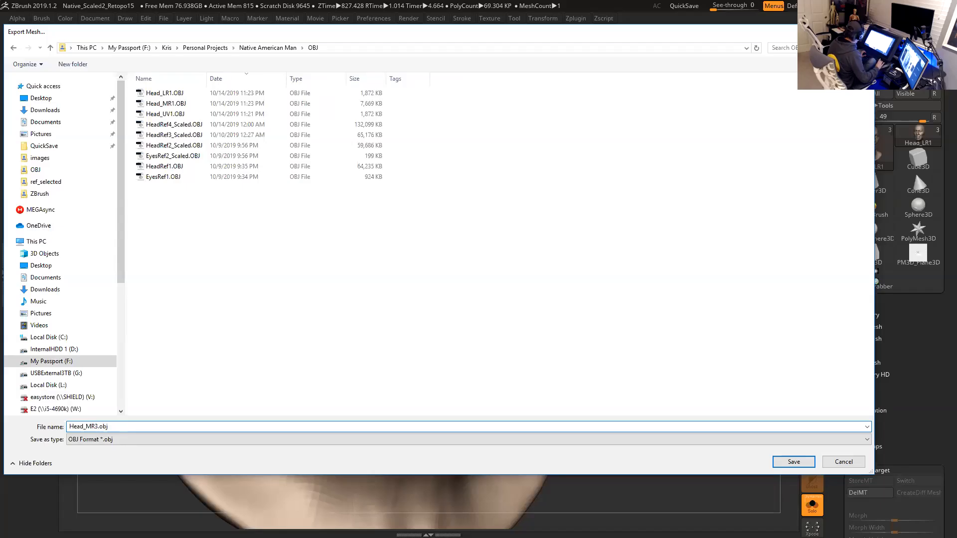
pyautogui.press('BackSpace')
pyautogui.write('2')
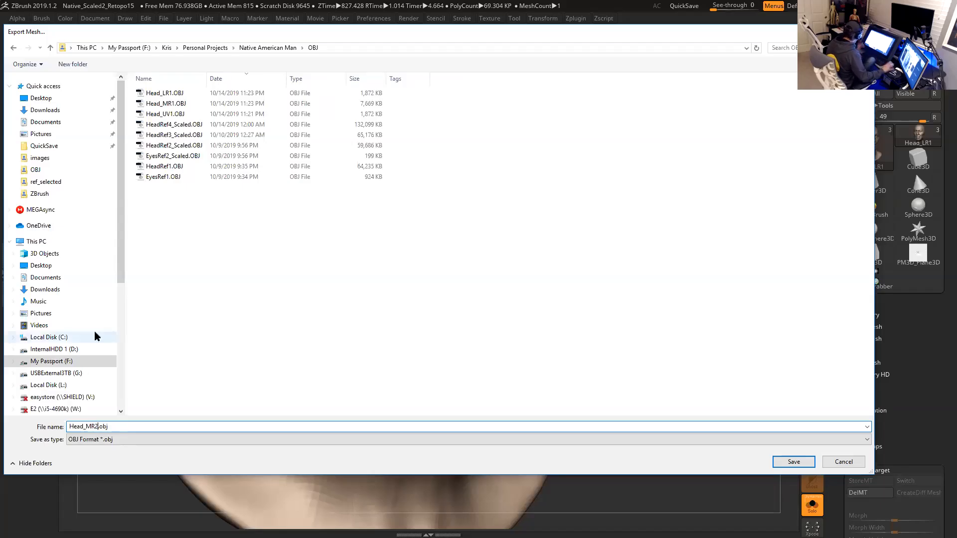
pyautogui.click(794, 462)
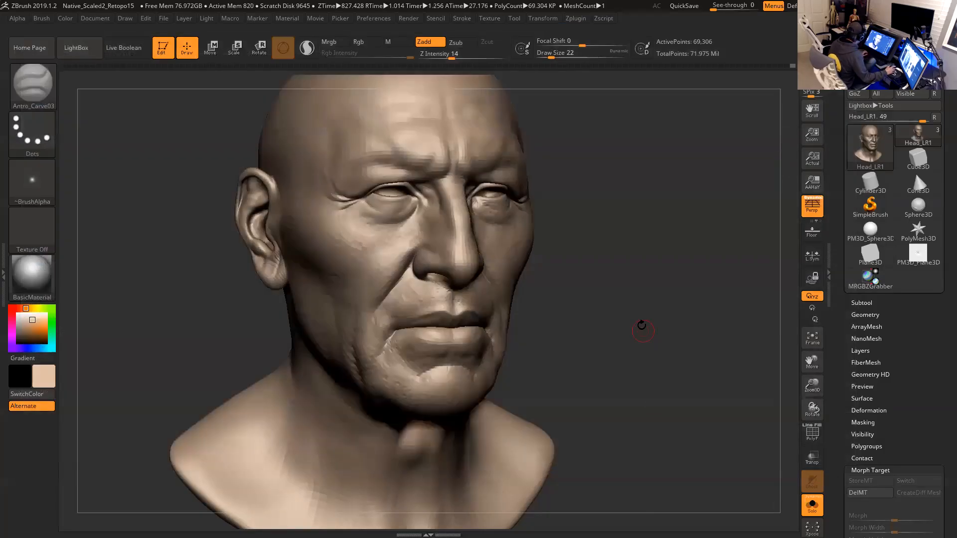
# - Step down to the lowest subdivision level and export the mesh as Head_LR2.OBJ into the OBJ folder
pyautogui.hotkey('shift', 'd')
pyautogui.click(917, 70)
pyautogui.click(166, 92)
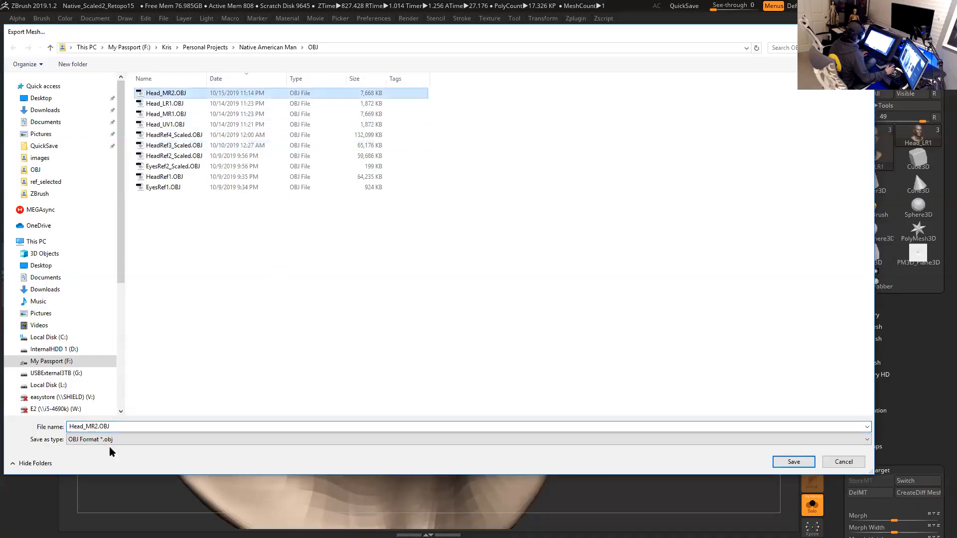
pyautogui.moveTo(86, 426); pyautogui.dragTo(91, 426)
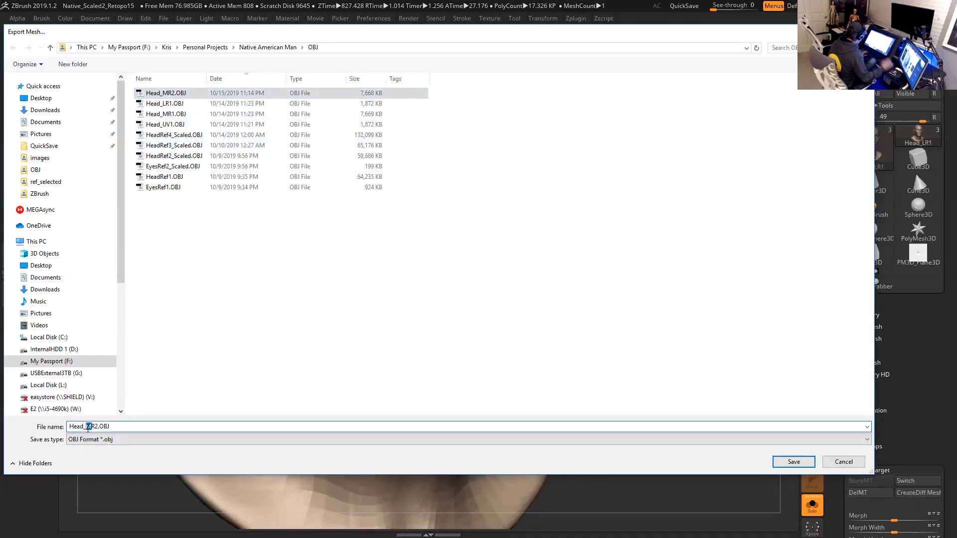
pyautogui.write('L')
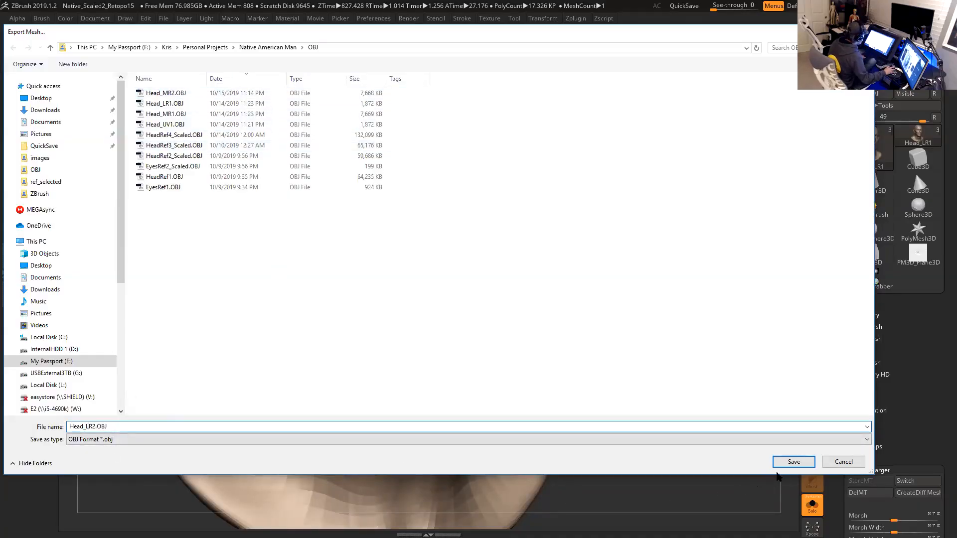
pyautogui.click(794, 462)
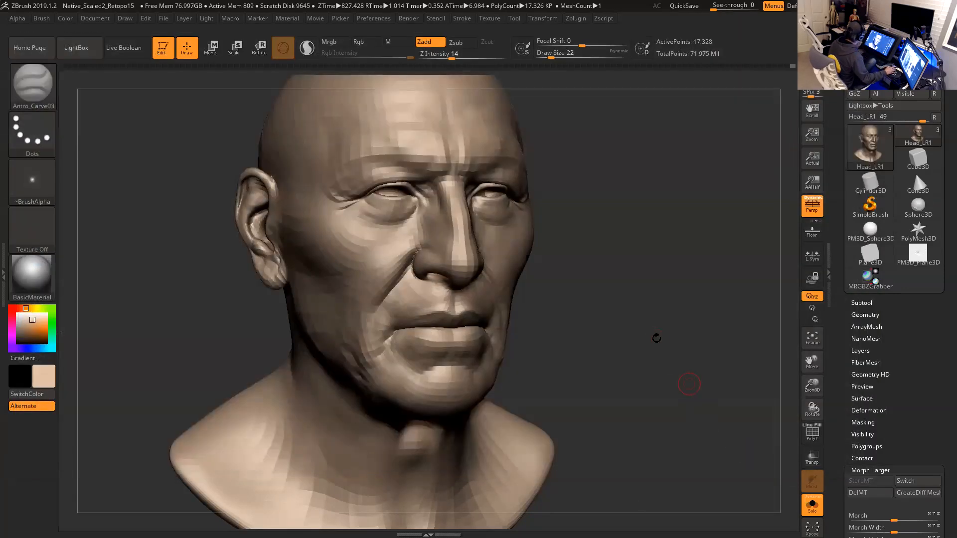
# - Delete the existing morph target and store a new one for the head
pyautogui.moveTo(667, 326); pyautogui.dragTo(658, 320)
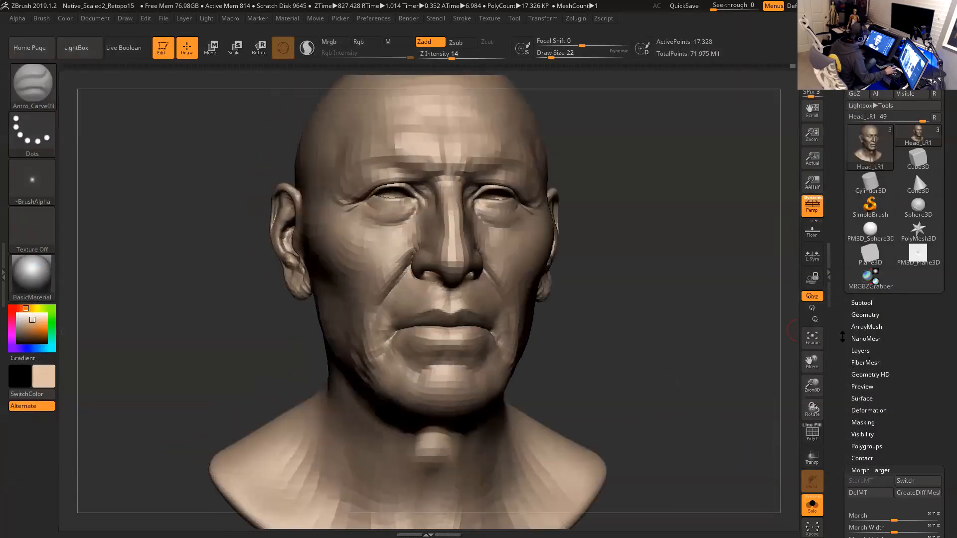
pyautogui.scroll(-5, 842, 337)
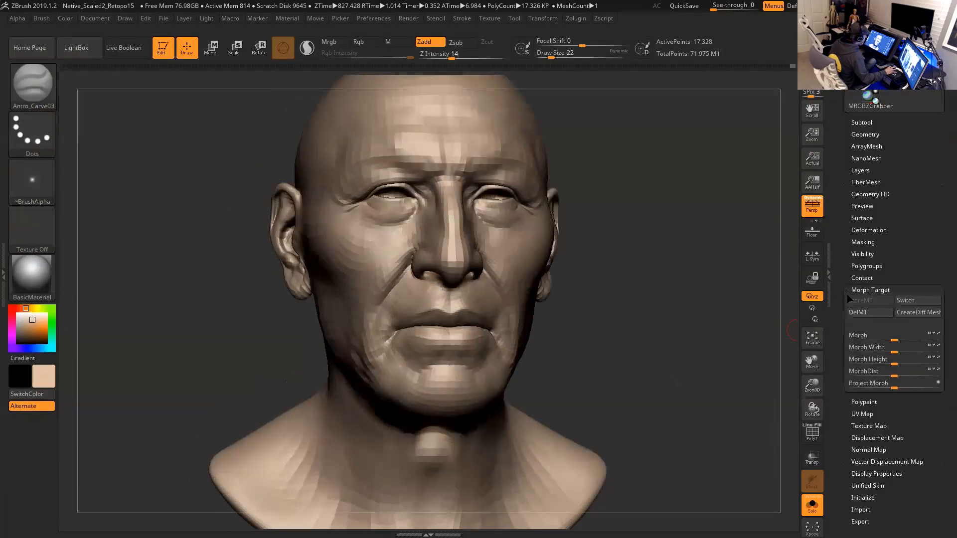
pyautogui.click(867, 313)
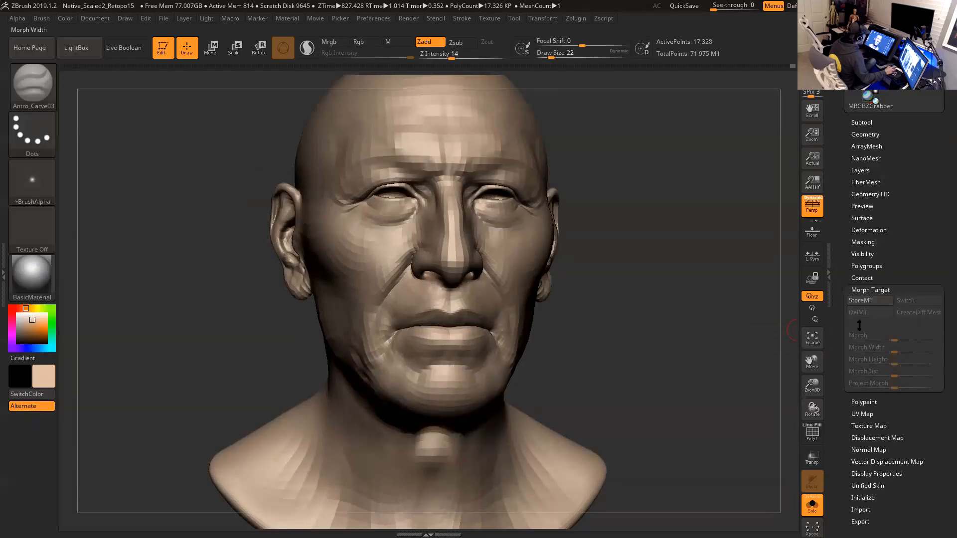
pyautogui.click(867, 301)
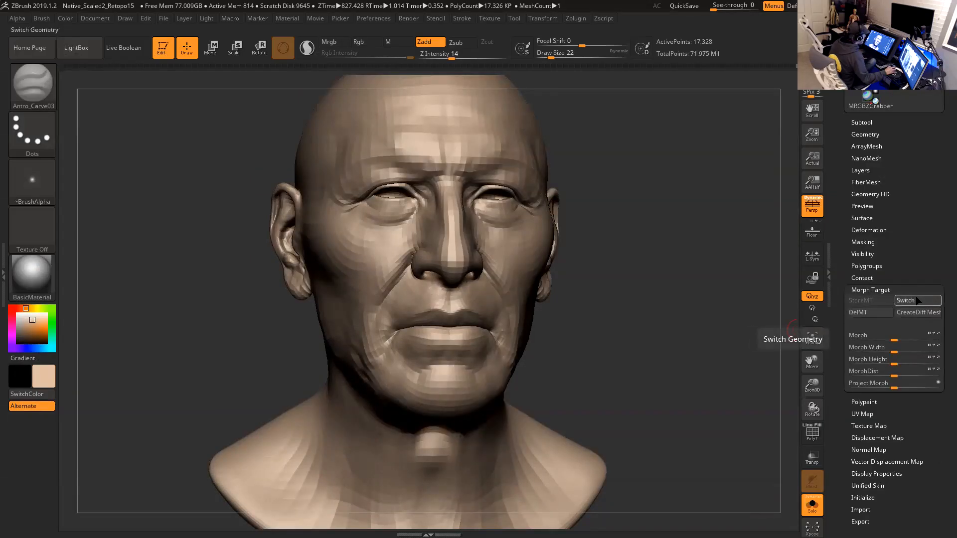
# - Import Head_LR2.OBJ from the OBJ folder into the current head tool
pyautogui.moveTo(842, 187); pyautogui.dragTo(853, 375)
pyautogui.click(863, 69)
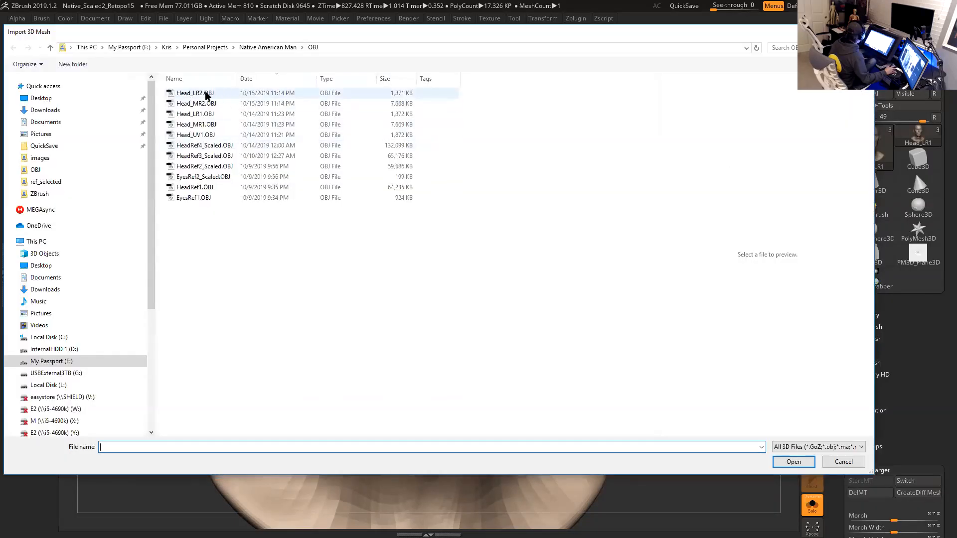
pyautogui.doubleClick(207, 94)
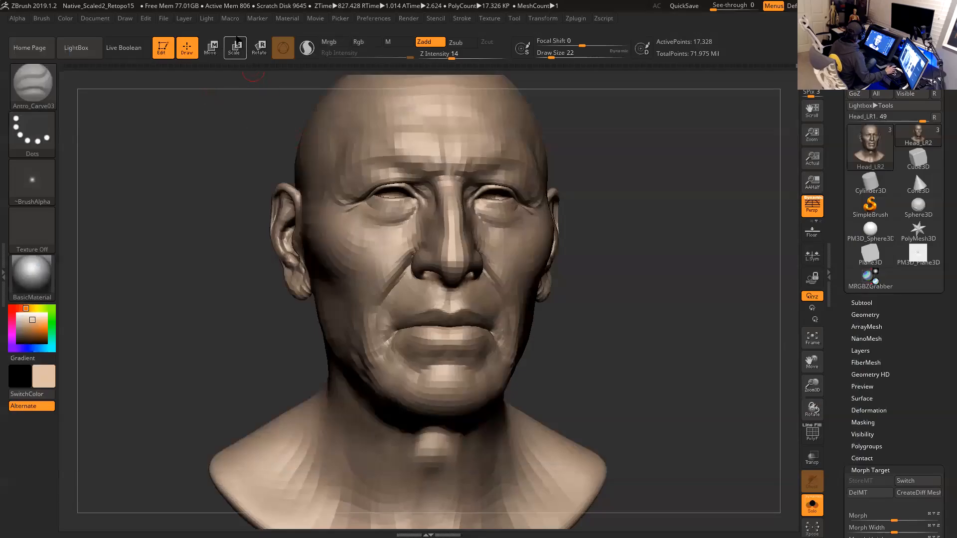
# - Save the project as Native_Scaled2_Retopo16.ZPR in the Native American Man project's ZBrush folder
pyautogui.click(163, 18)
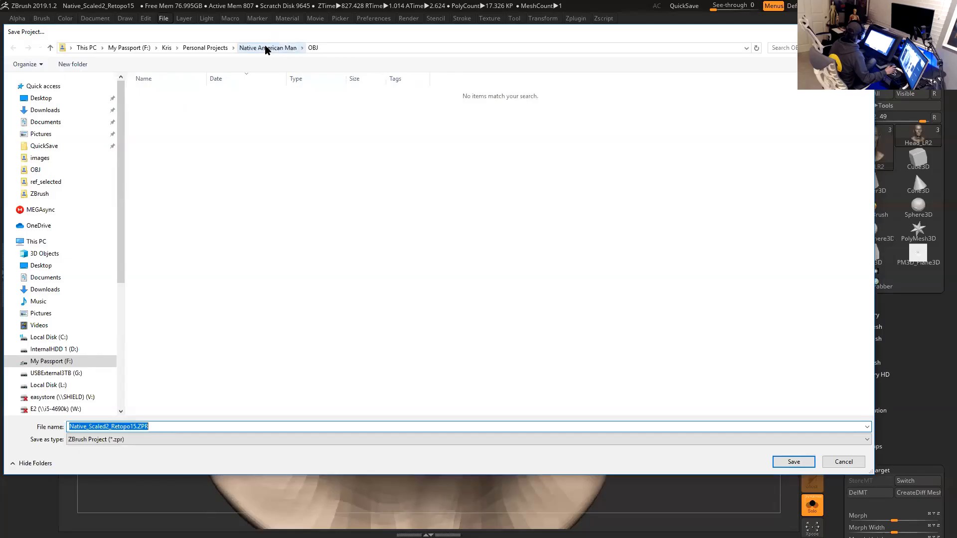
pyautogui.click(265, 48)
pyautogui.click(156, 261)
pyautogui.doubleClick(156, 262)
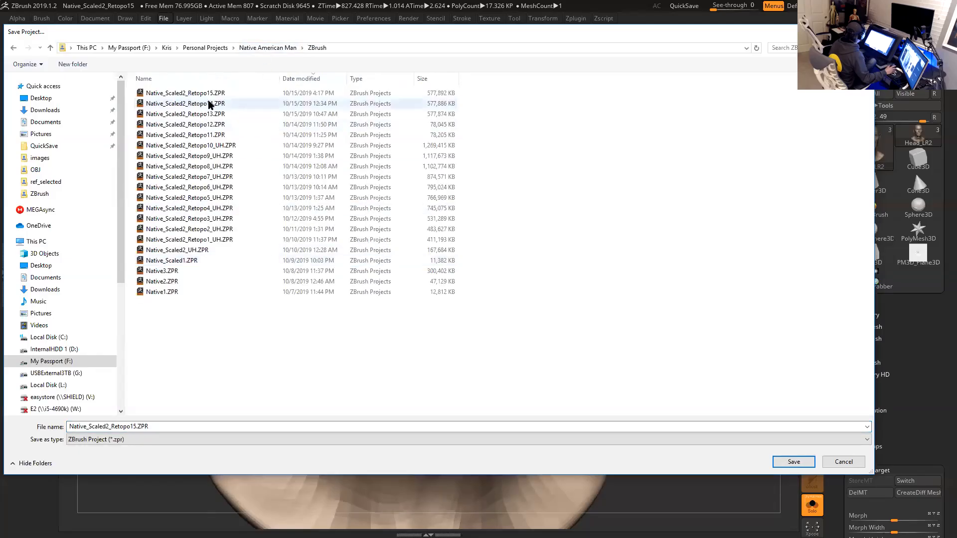
pyautogui.click(137, 427)
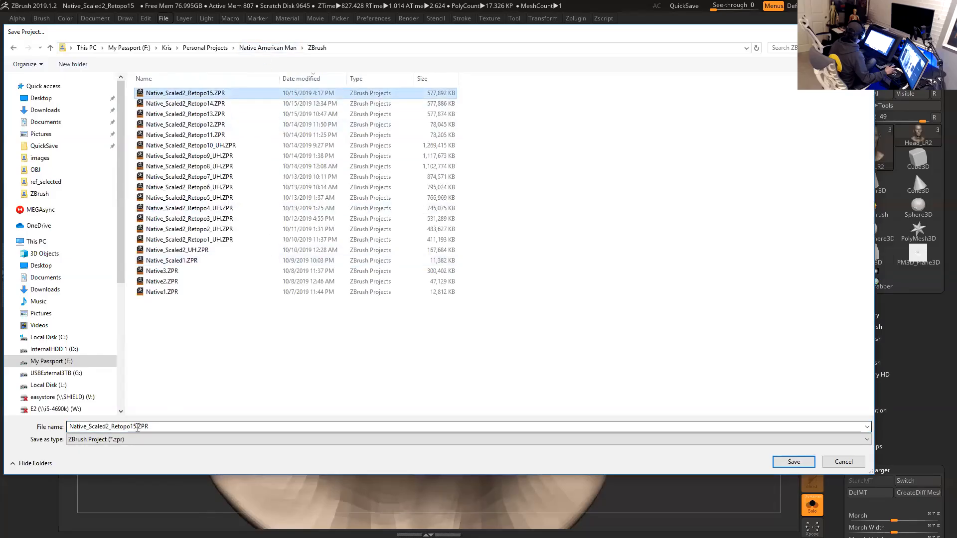
pyautogui.click(323, 80)
pyautogui.click(323, 80)
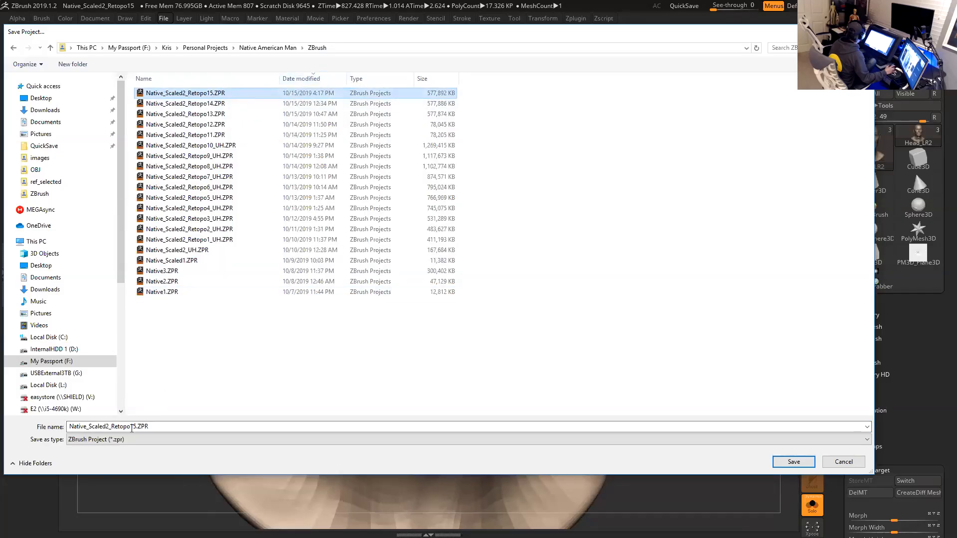
pyautogui.click(130, 427)
pyautogui.click(134, 427)
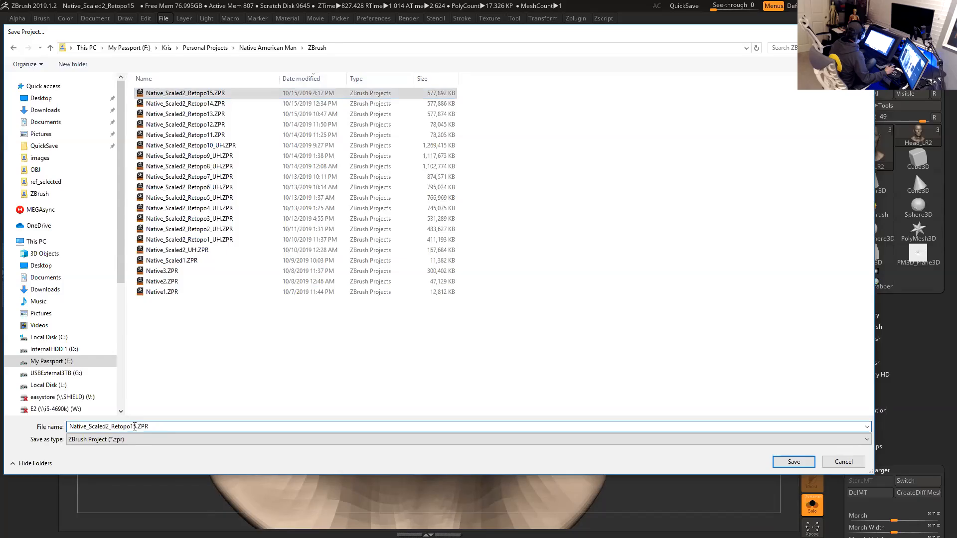
pyautogui.write('6')
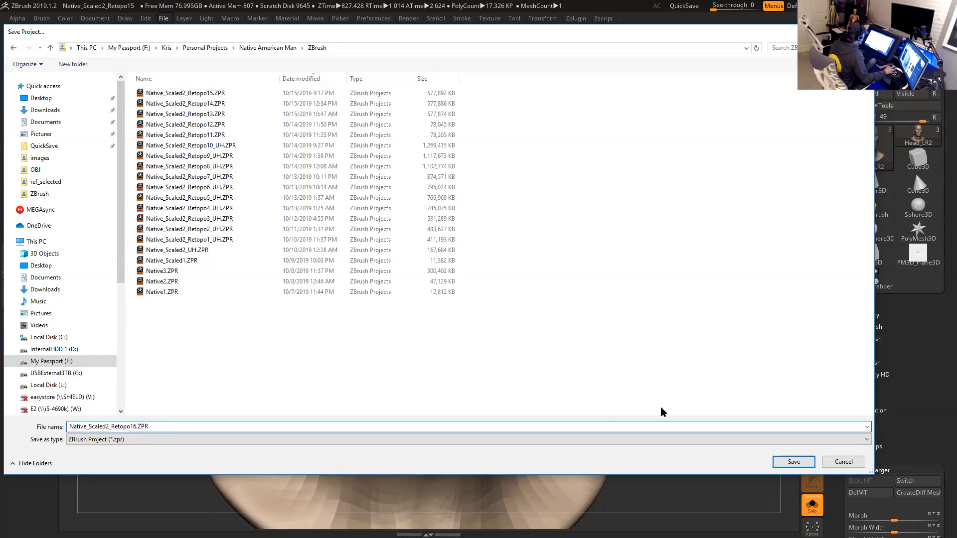
pyautogui.click(794, 462)
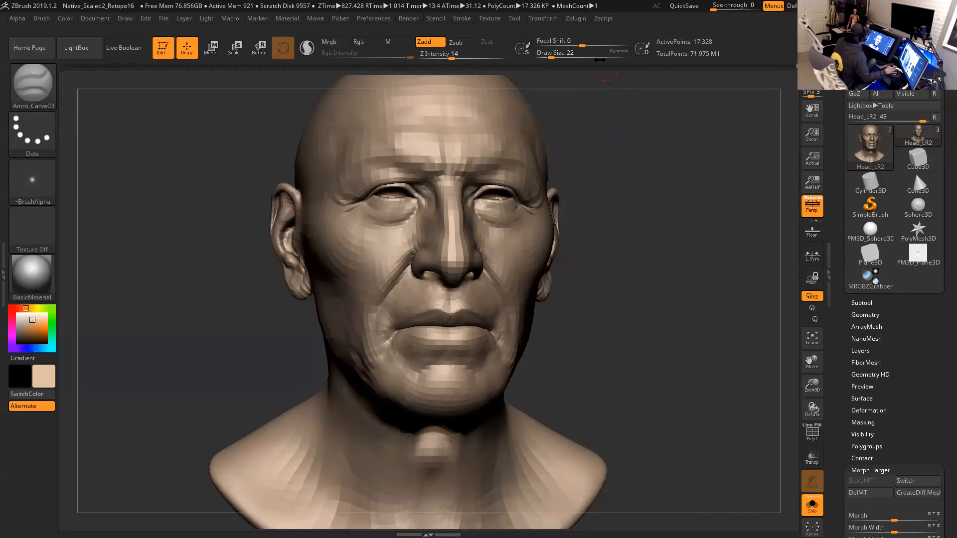
# - Create all maps with Multi Map Exporter, saving them as Head_LR2.exr in the project's sourceimages folder
pyautogui.click(577, 19)
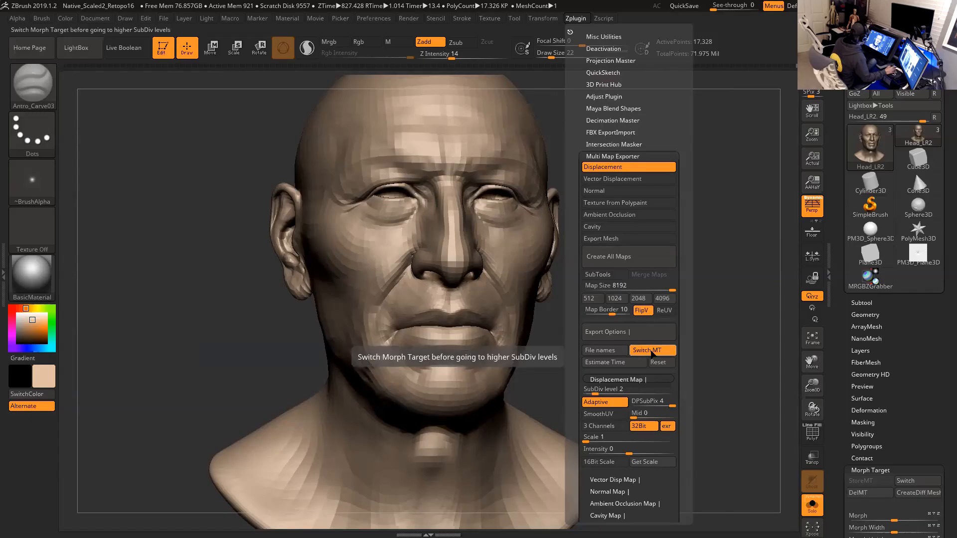
pyautogui.moveTo(574, 394); pyautogui.dragTo(574, 311)
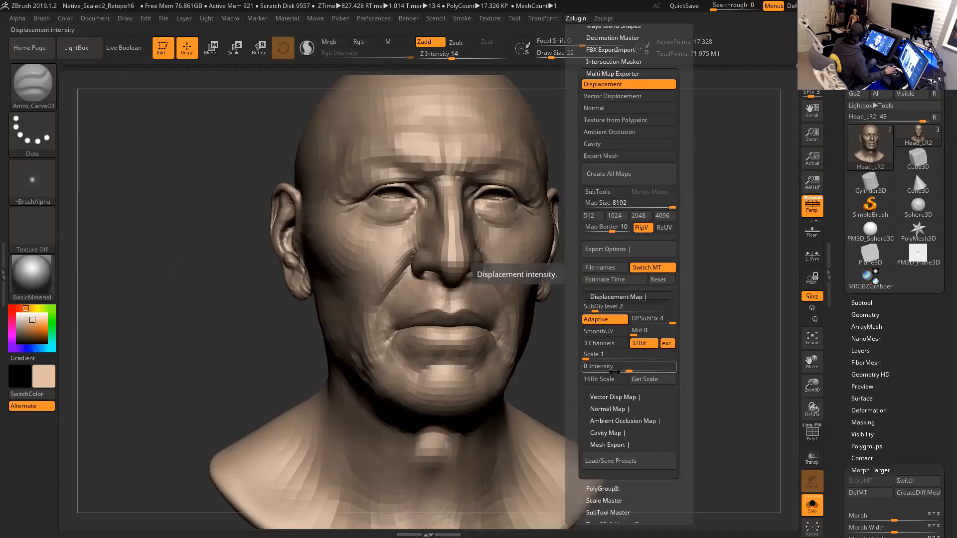
pyautogui.click(631, 175)
pyautogui.click(277, 47)
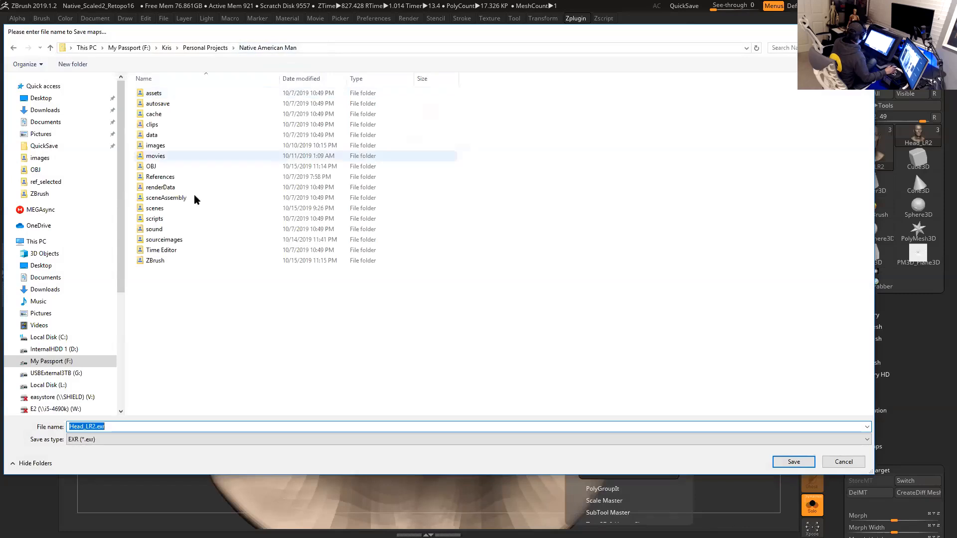
pyautogui.click(164, 240)
pyautogui.doubleClick(164, 241)
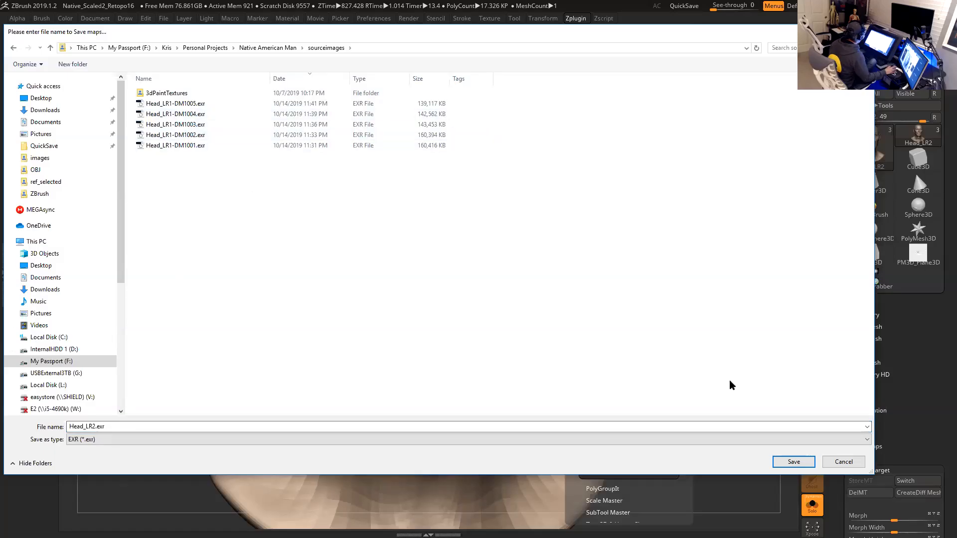
pyautogui.click(794, 462)
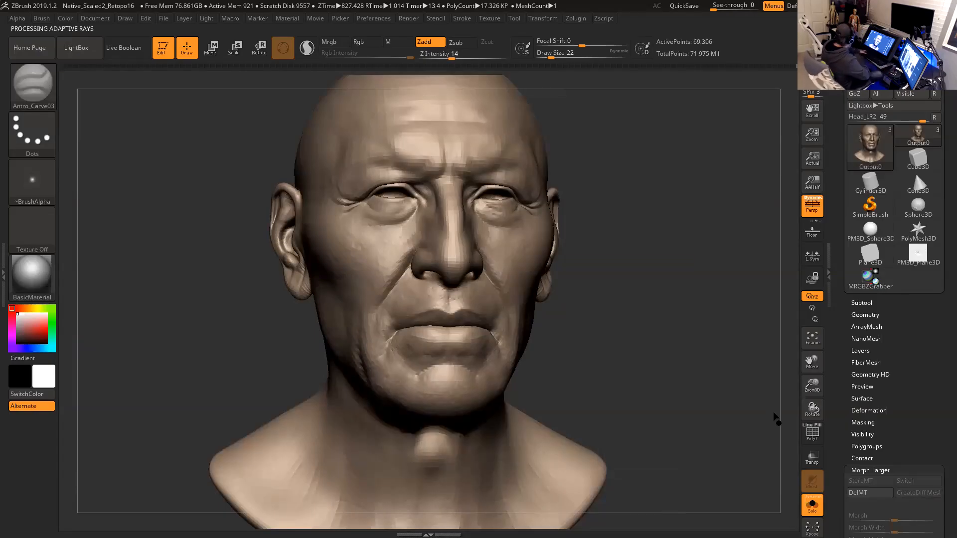
# - Switch to Maya, close the Arnold RenderView and bring the Hypershade window into view
pyautogui.hotkey('alt', 'Tab')
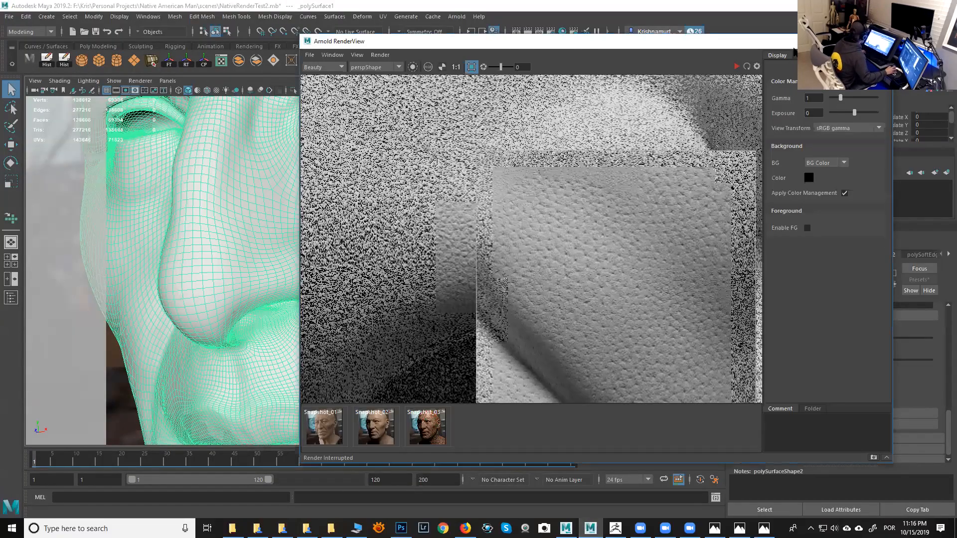
pyautogui.moveTo(842, 43); pyautogui.dragTo(765, 102)
pyautogui.click(760, 102)
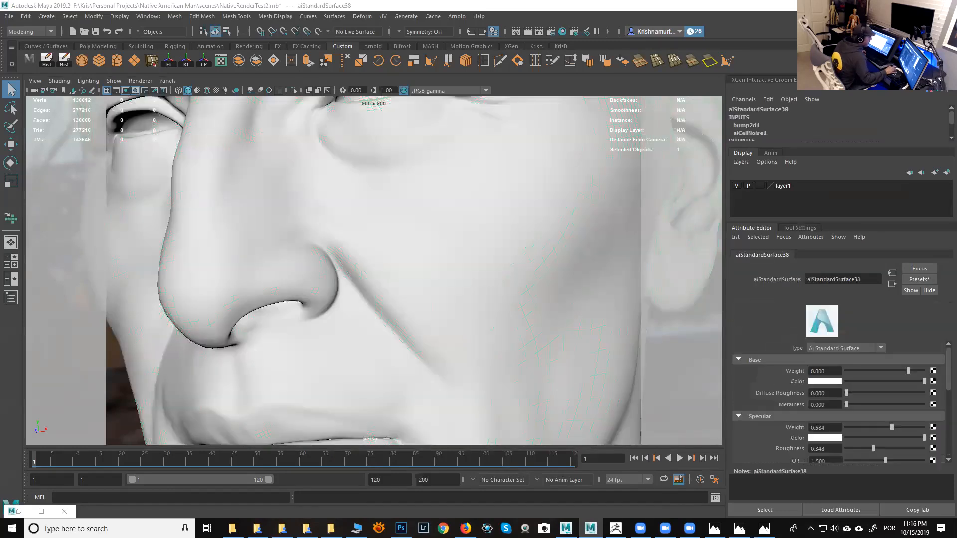
pyautogui.moveTo(519, 0); pyautogui.dragTo(517, 50)
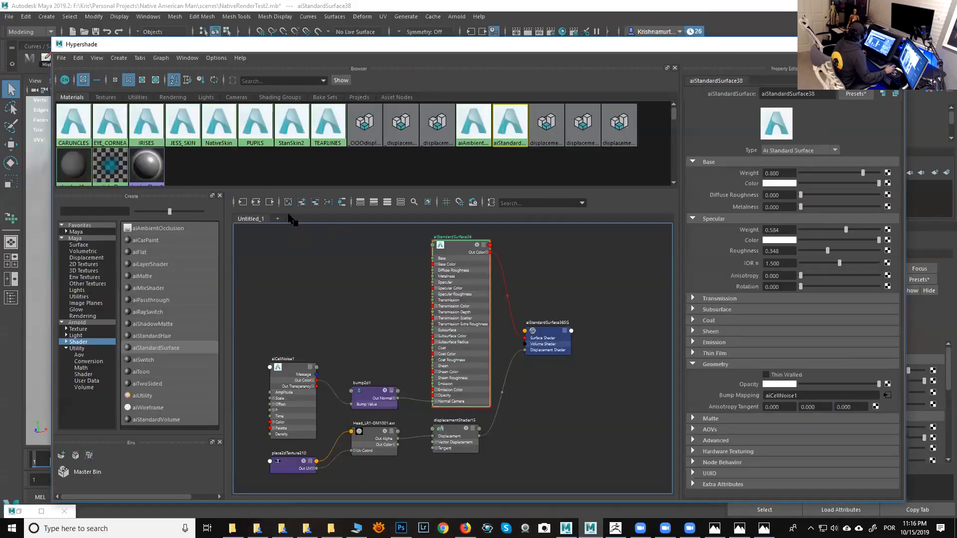
# - Rename the aiStandardSurface38 shader node to BASESHADER_TEST
pyautogui.click(292, 122)
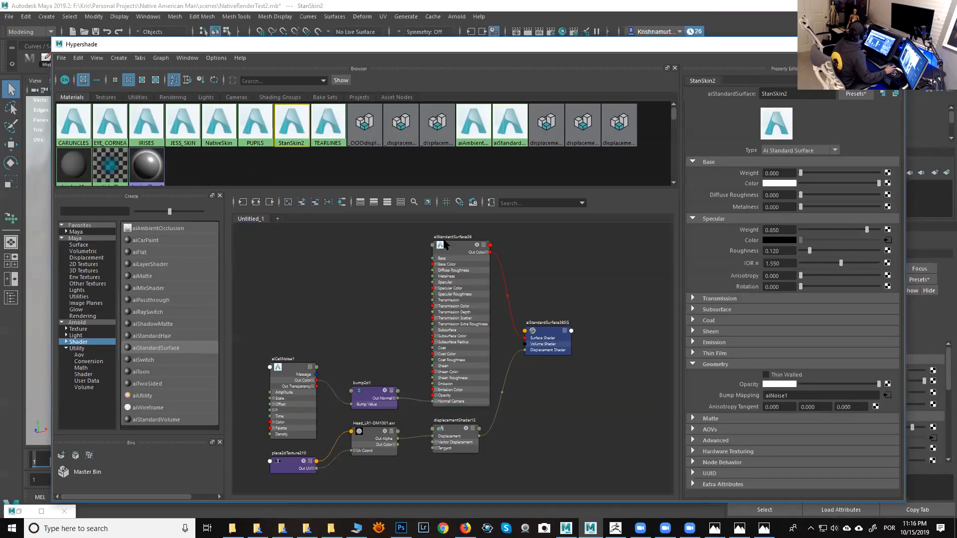
pyautogui.click(453, 245)
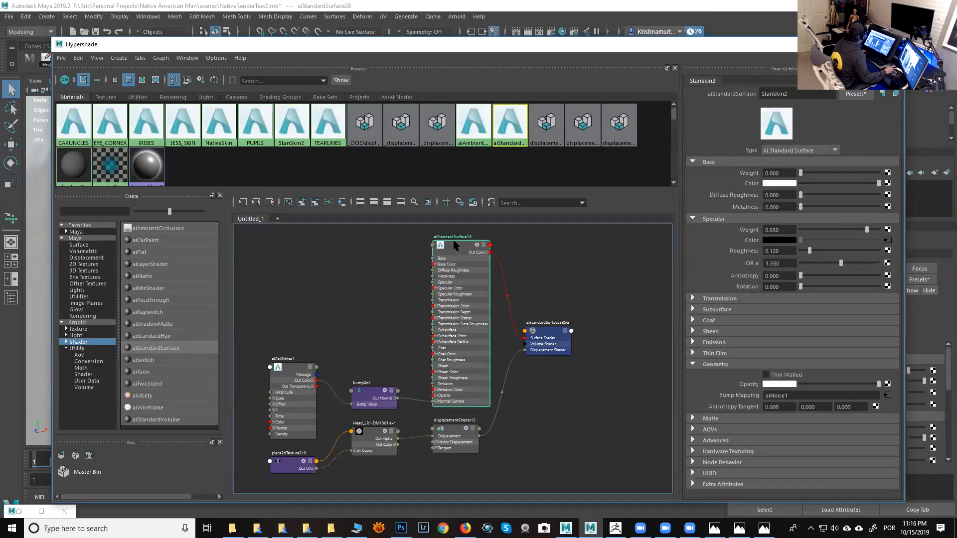
pyautogui.doubleClick(458, 237)
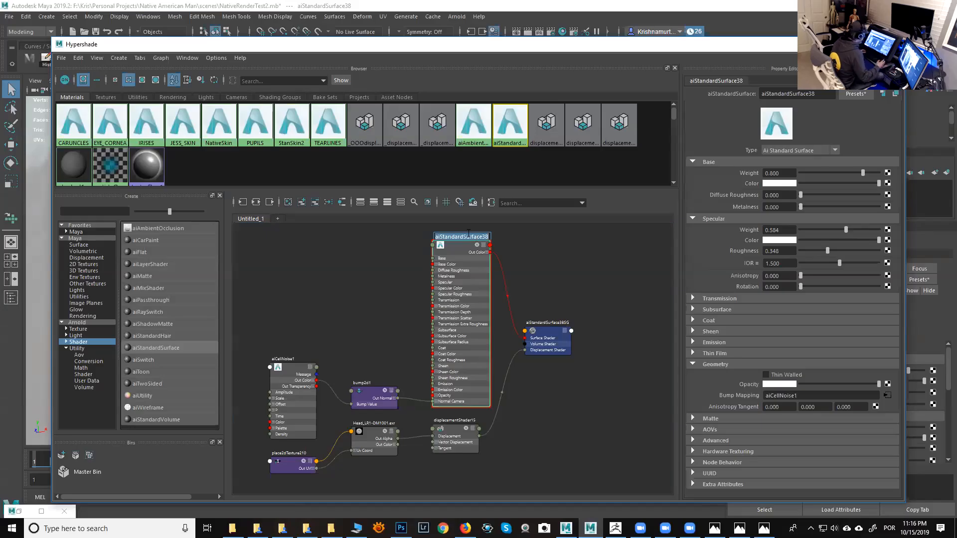
pyautogui.write('BASE')
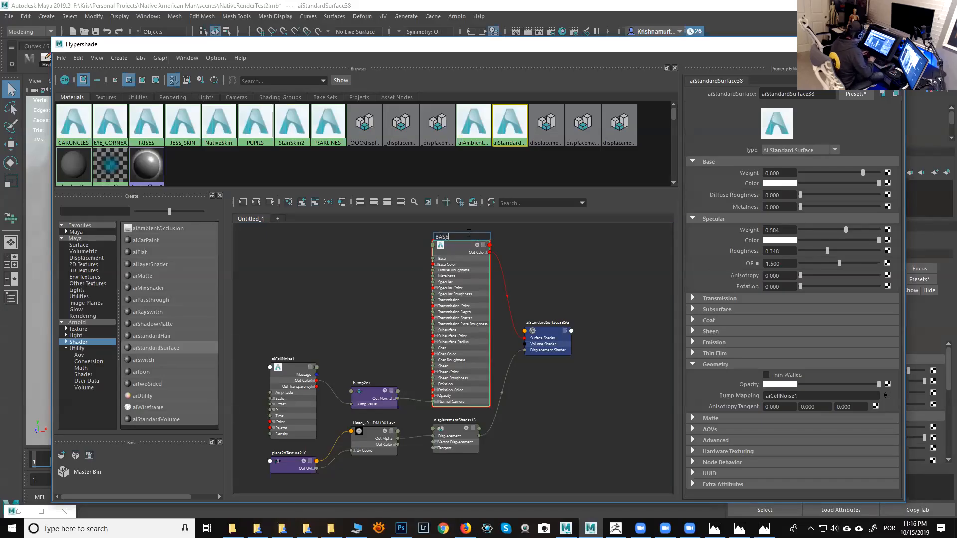
pyautogui.write('SHADER_TEST')
pyautogui.press('Return')
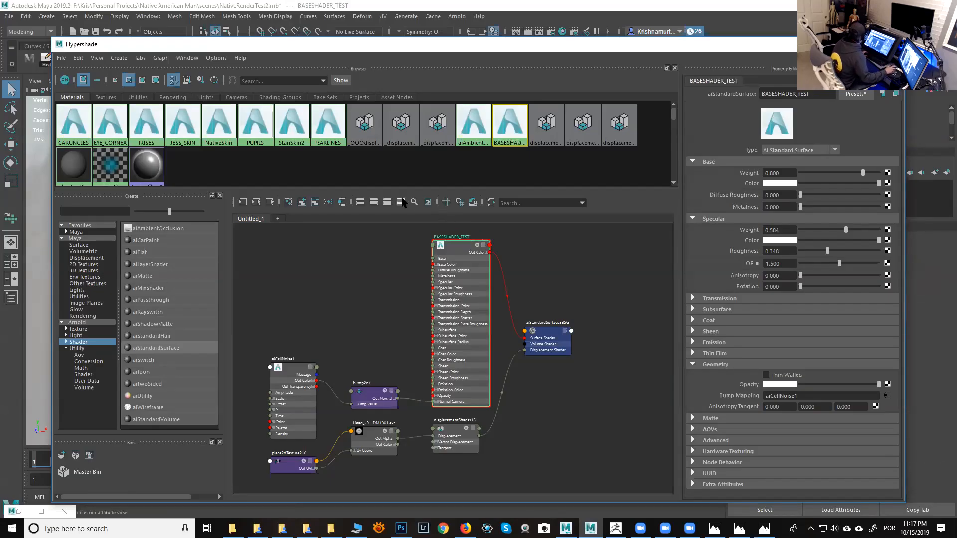
# - Graph the StanSkin2 material's input and output connections in the node editor alongside the test shader
pyautogui.click(517, 159)
pyautogui.click(509, 131)
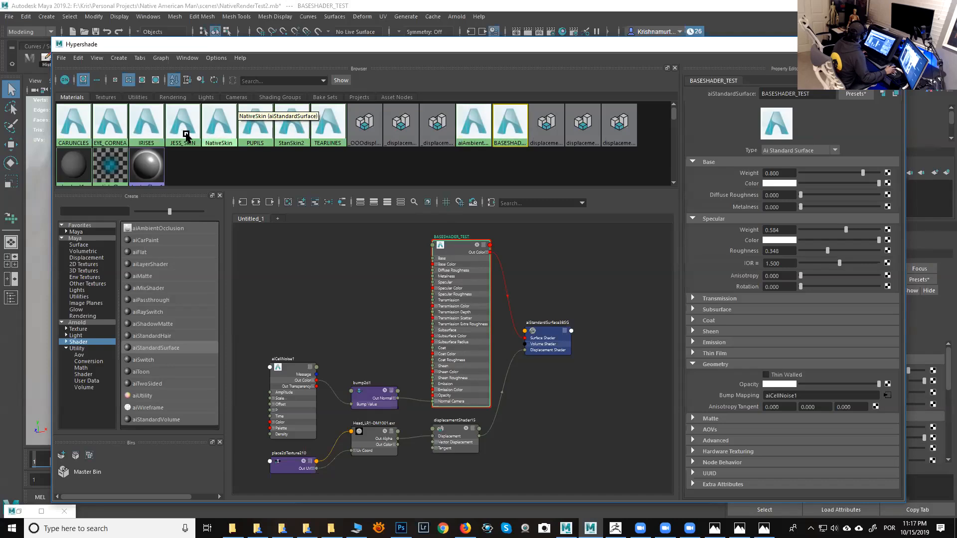
pyautogui.click(291, 129)
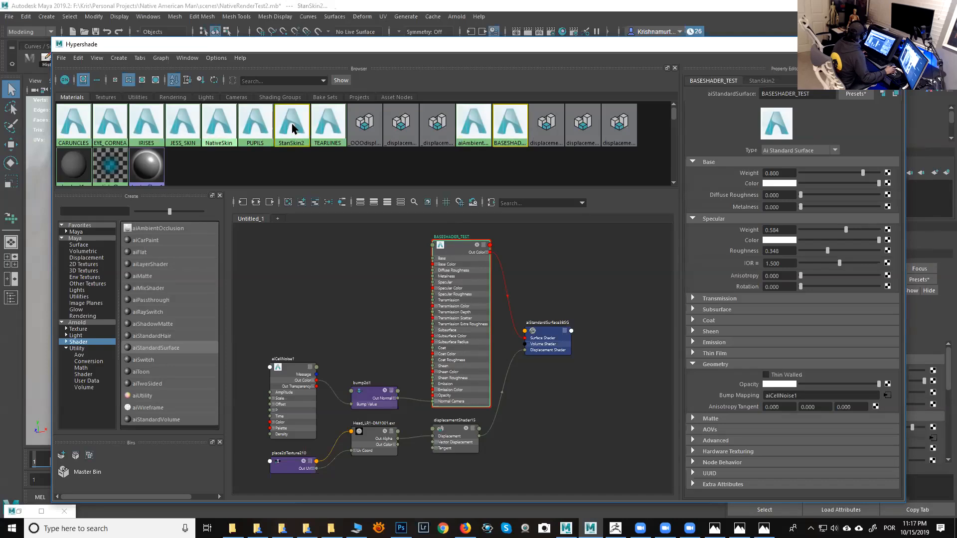
pyautogui.click(161, 59)
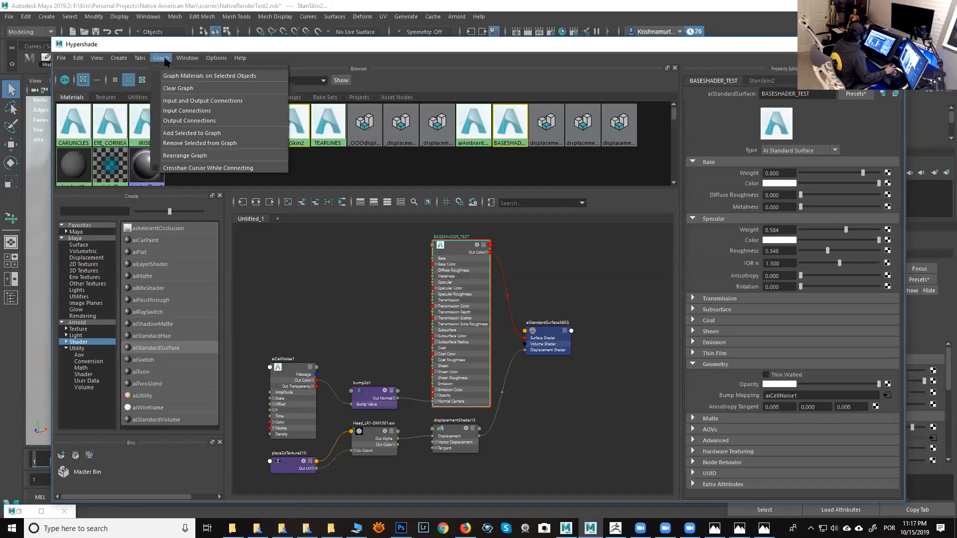
pyautogui.click(184, 101)
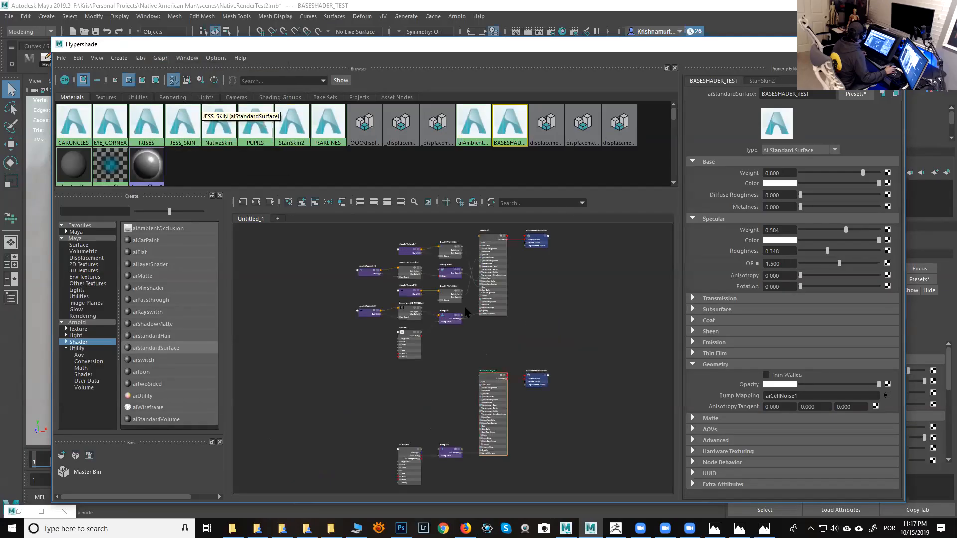
pyautogui.keyDown('alt'); pyautogui.moveTo(470, 350); pyautogui.dragTo(547, 416, button='right'); pyautogui.keyUp('alt')
pyautogui.keyDown('alt'); pyautogui.moveTo(508, 358); pyautogui.dragTo(510, 317, button='middle'); pyautogui.keyUp('alt')
pyautogui.keyDown('alt'); pyautogui.moveTo(512, 324); pyautogui.dragTo(519, 329, button='right'); pyautogui.keyUp('alt')
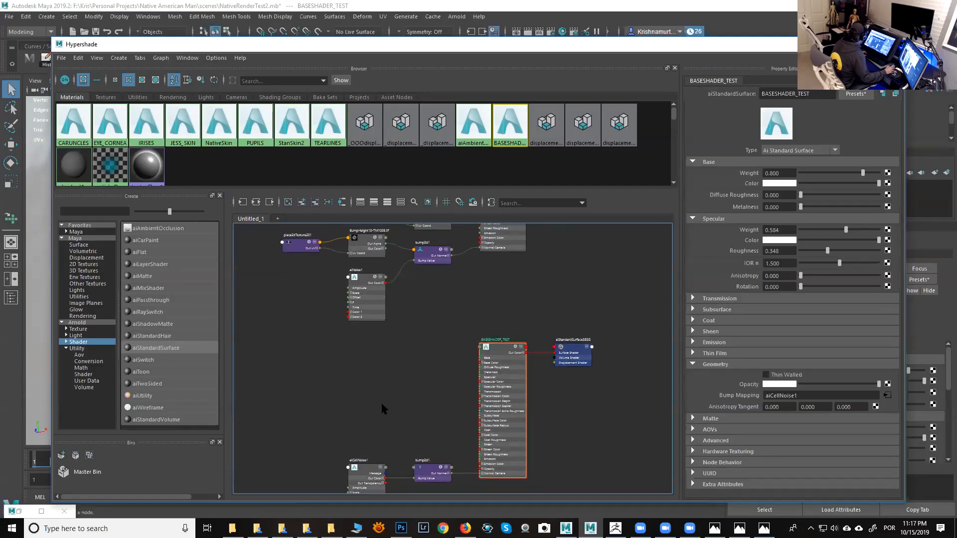
# - Rearrange the aiCellNoise1 and aiNoise1 nodes near bump3d1 in the node graph
pyautogui.moveTo(376, 462); pyautogui.dragTo(435, 306)
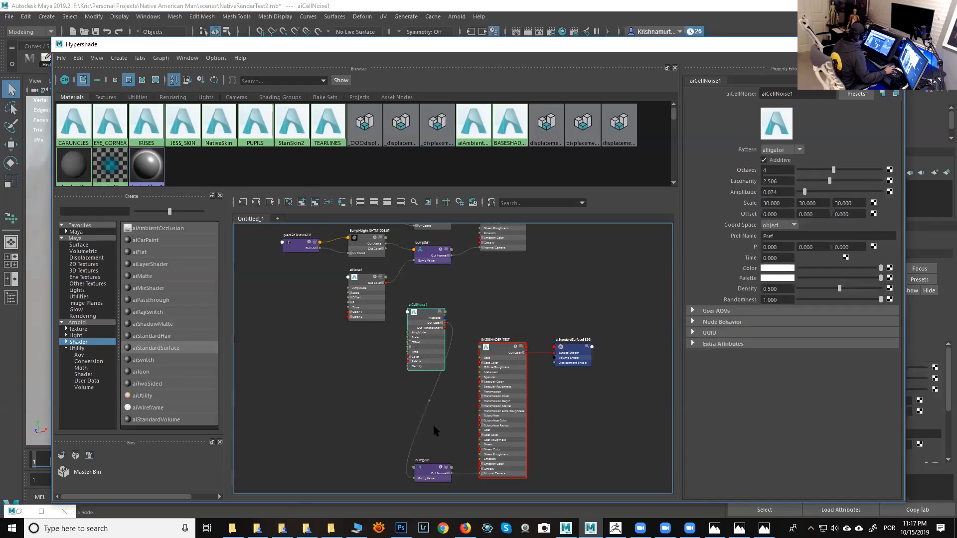
pyautogui.keyDown('alt'); pyautogui.moveTo(463, 352); pyautogui.dragTo(515, 396, button='right'); pyautogui.keyUp('alt')
pyautogui.keyDown('alt'); pyautogui.moveTo(424, 232); pyautogui.dragTo(441, 375, button='middle'); pyautogui.keyUp('alt')
pyautogui.keyDown('alt'); pyautogui.moveTo(442, 373); pyautogui.dragTo(389, 335, button='right'); pyautogui.keyUp('alt')
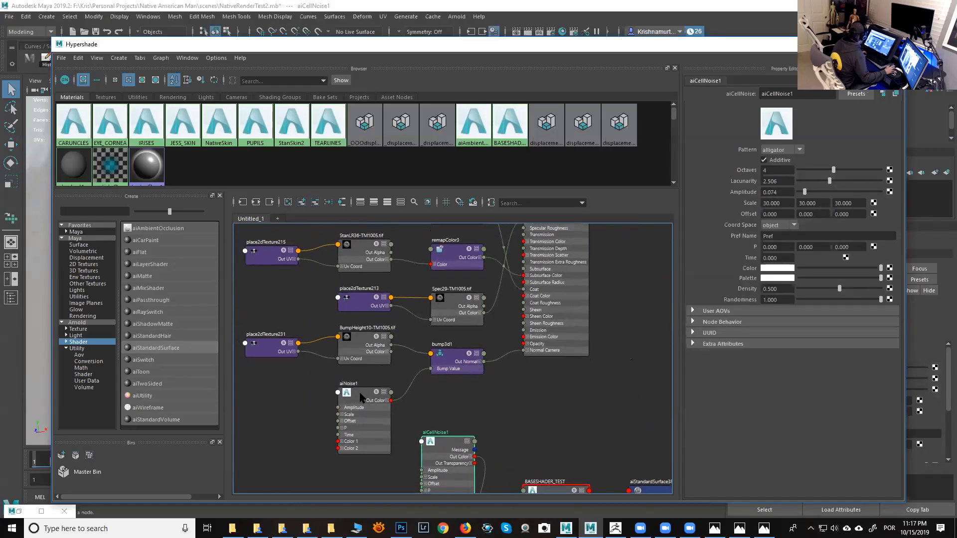
pyautogui.click(358, 397)
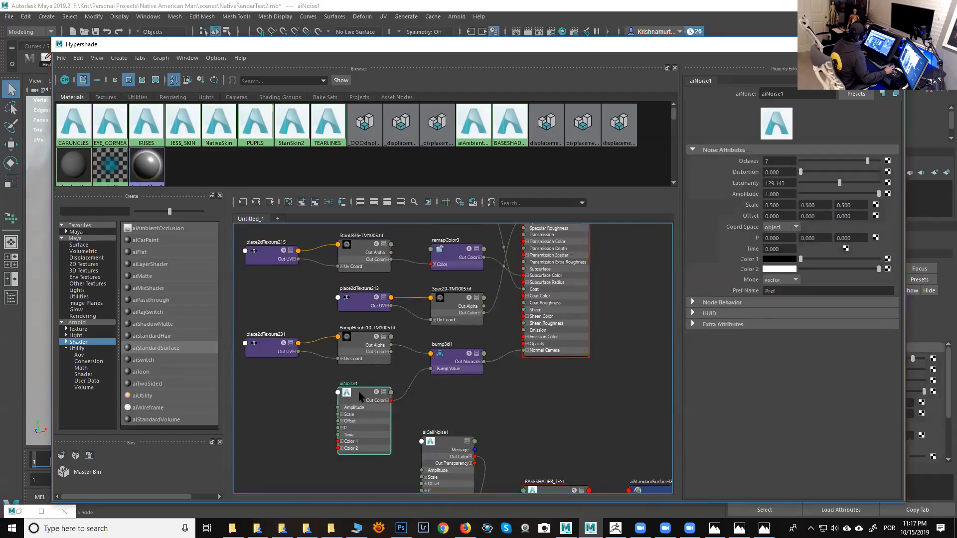
pyautogui.keyDown('alt'); pyautogui.moveTo(436, 434); pyautogui.dragTo(453, 341, button='middle'); pyautogui.keyUp('alt')
pyautogui.click(422, 330)
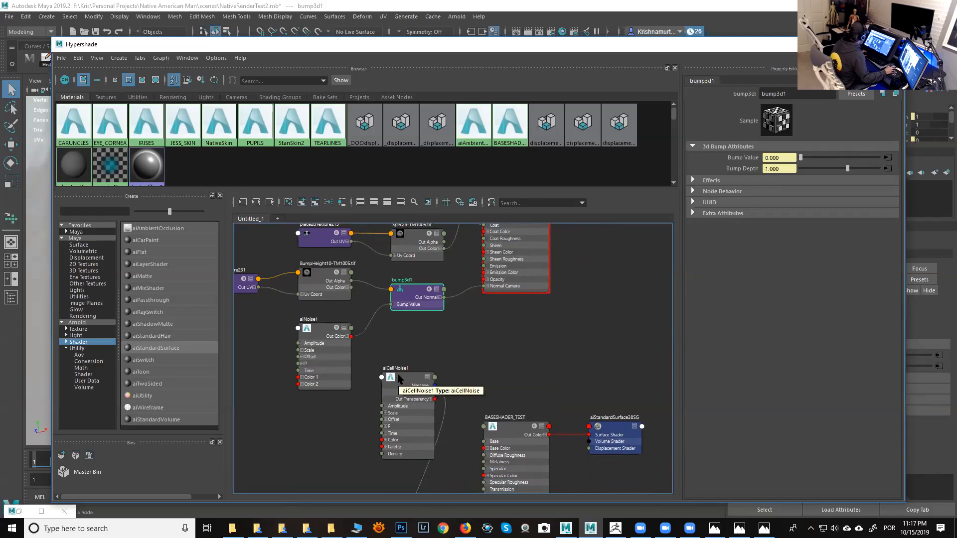
# - Connect aiCellNoise1's outColorR to bump3d1's bumpValue through the Connection Editor
pyautogui.moveTo(399, 379); pyautogui.dragTo(741, 158, button='middle')
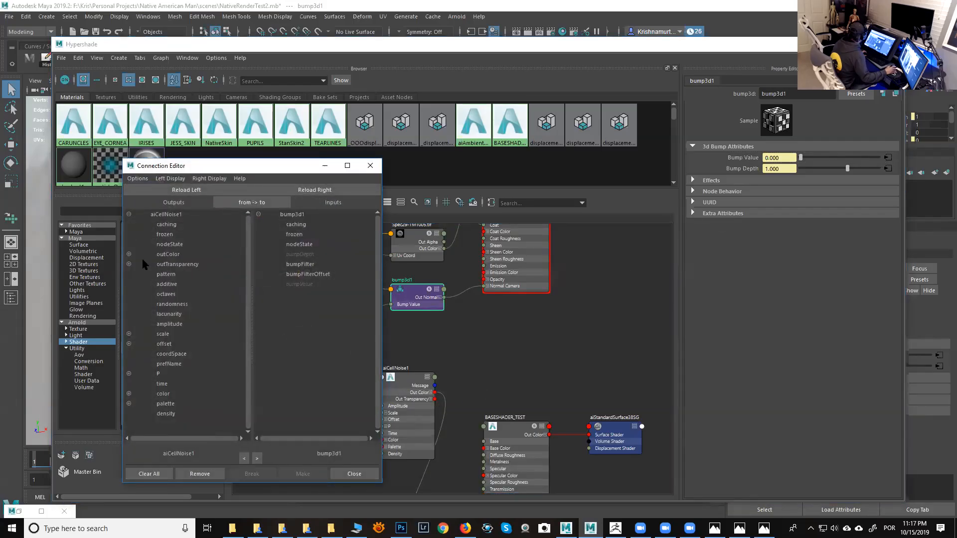
pyautogui.click(128, 254)
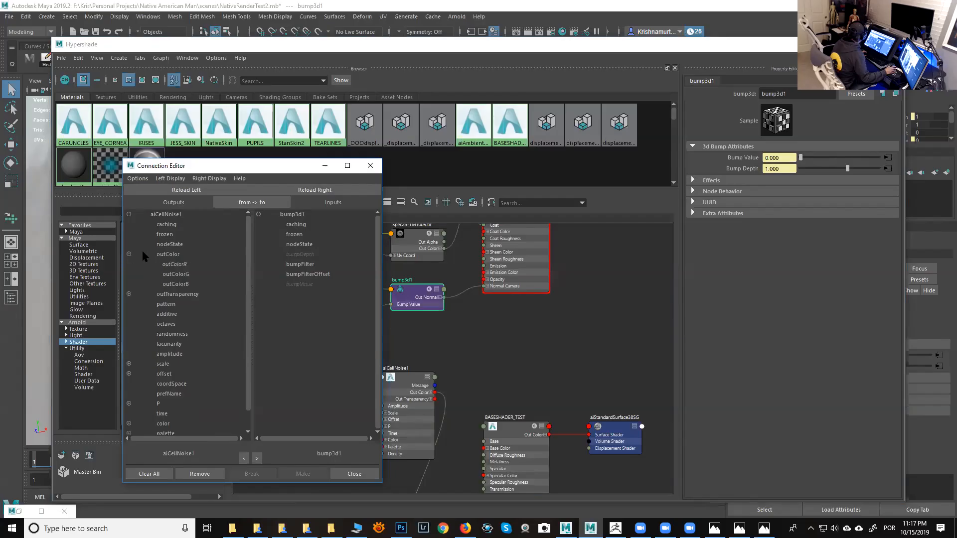
pyautogui.click(175, 265)
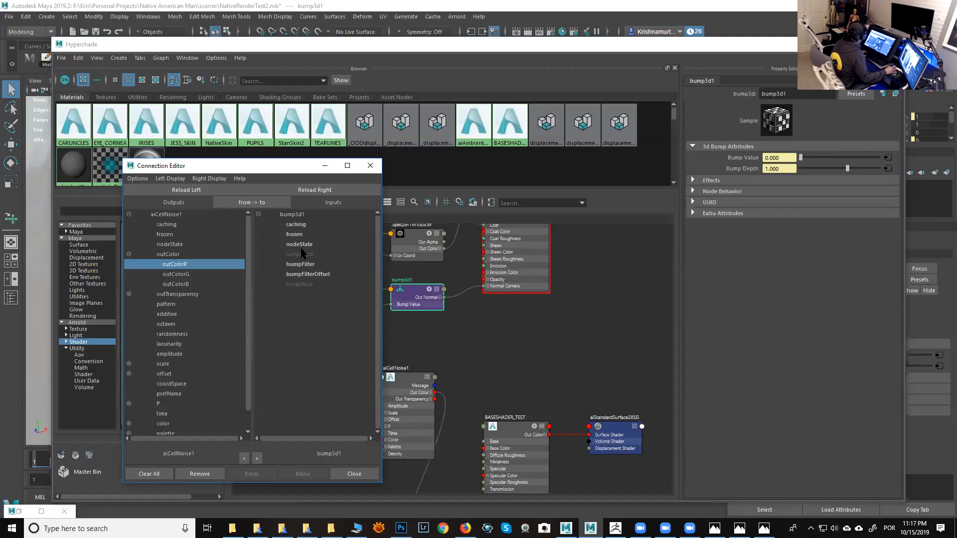
pyautogui.click(305, 284)
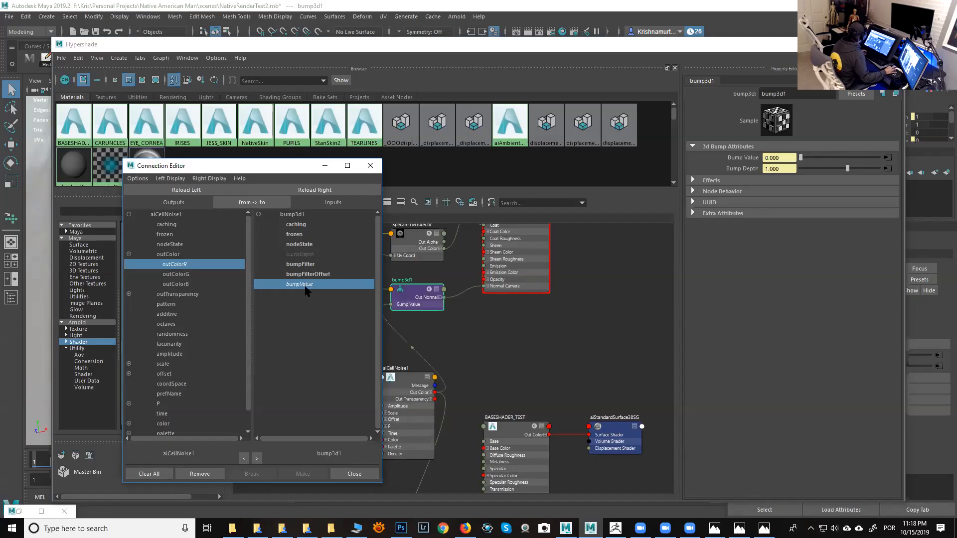
pyautogui.click(354, 474)
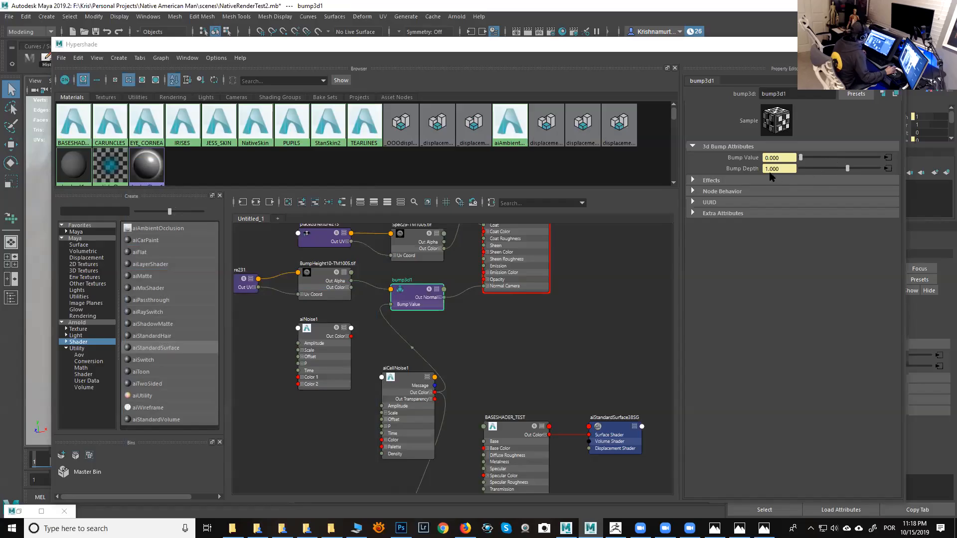
# - Open the bump node's height texture file159 and view the BumpHeight10 image
pyautogui.click(888, 169)
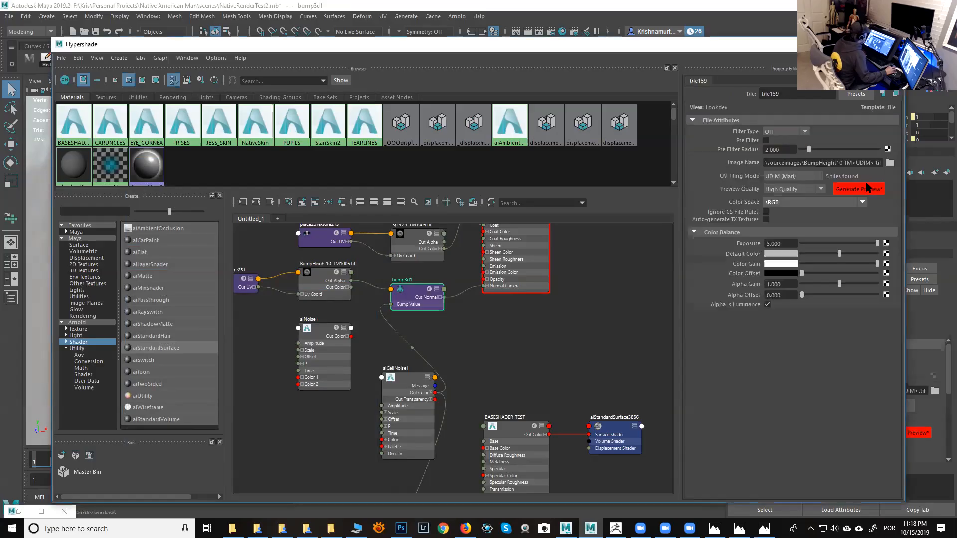
pyautogui.moveTo(796, 46); pyautogui.dragTo(580, 62)
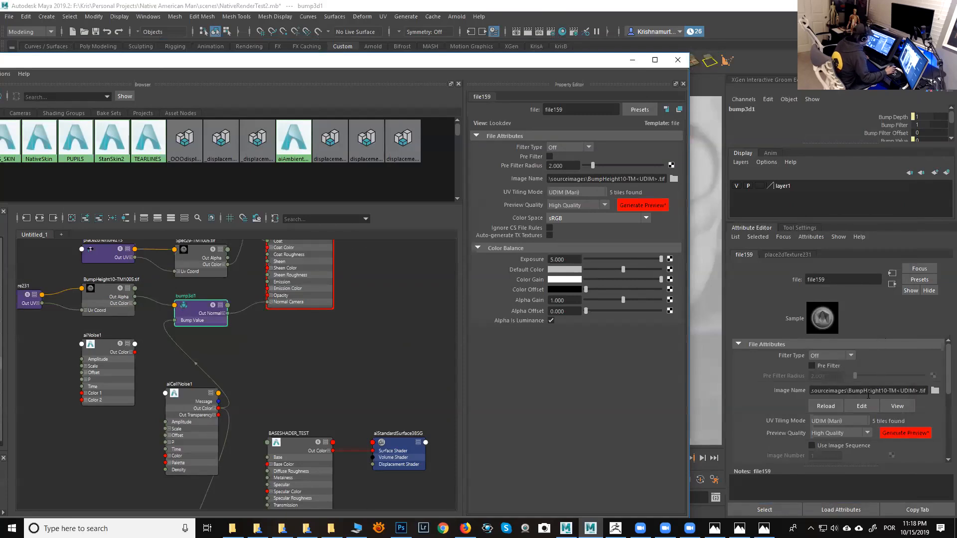
pyautogui.click(897, 407)
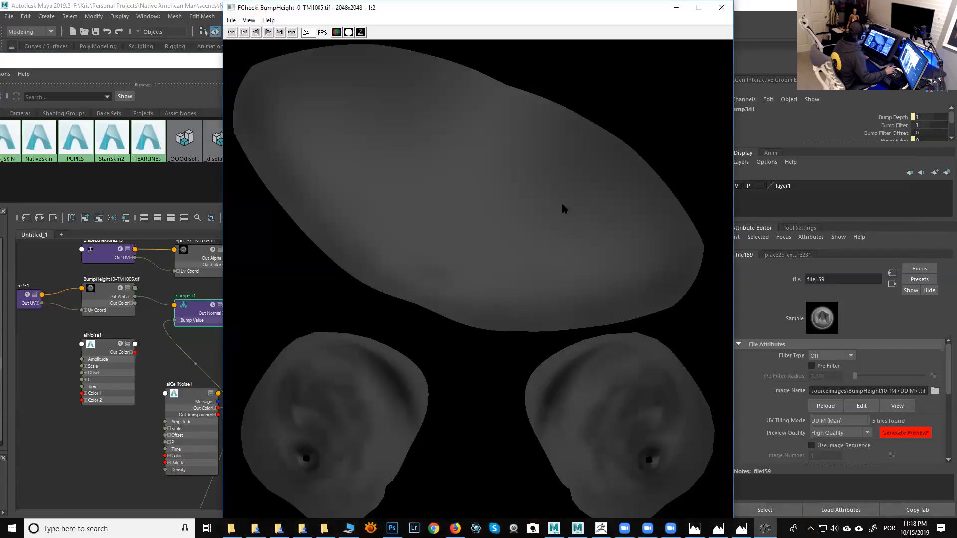
pyautogui.click(720, 15)
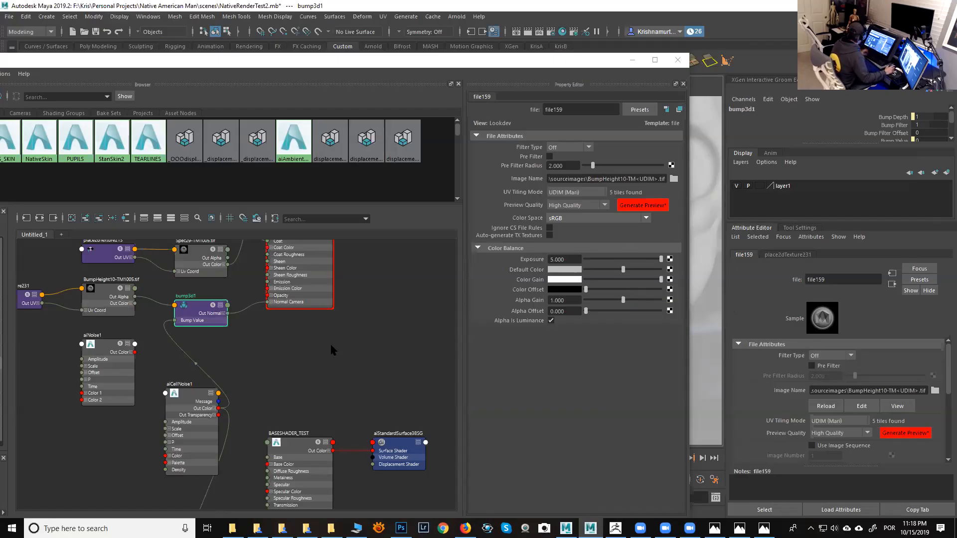
# - Select the StanSkin2 material and open its attributes in a floating window with Specular and Subsurface sections expanded
pyautogui.keyDown('alt'); pyautogui.moveTo(319, 365); pyautogui.dragTo(372, 340, button='middle'); pyautogui.keyUp('alt')
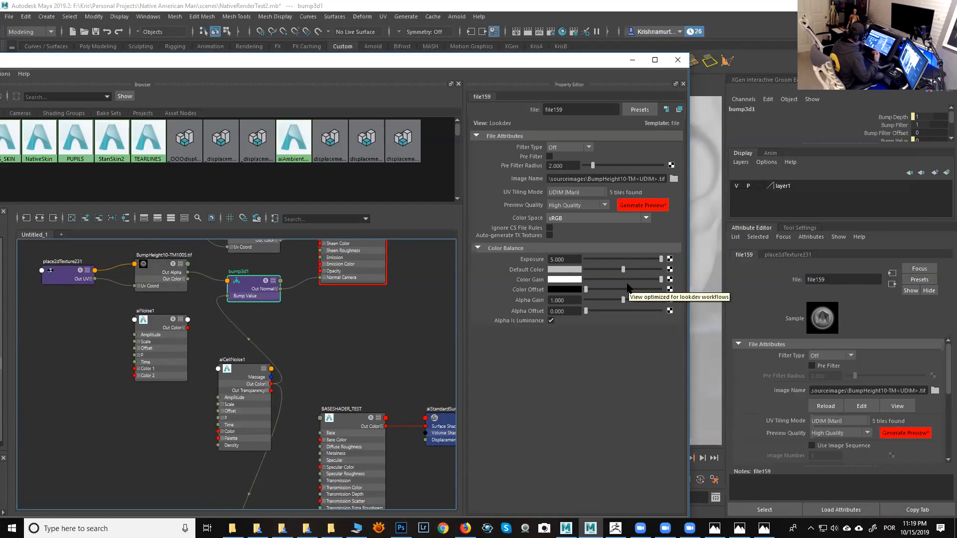
pyautogui.click(367, 343)
pyautogui.scroll(-2, 399, 357)
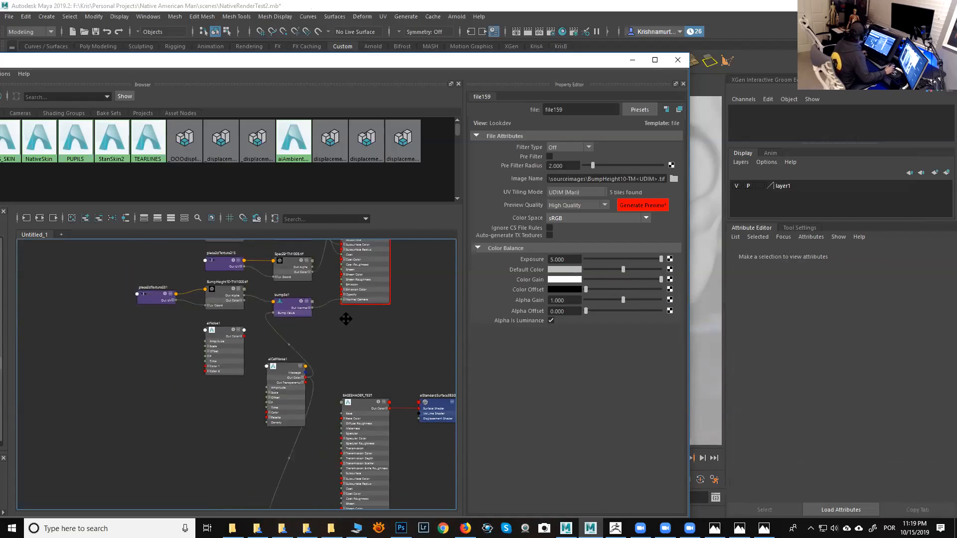
pyautogui.moveTo(342, 331); pyautogui.dragTo(339, 341, button='middle')
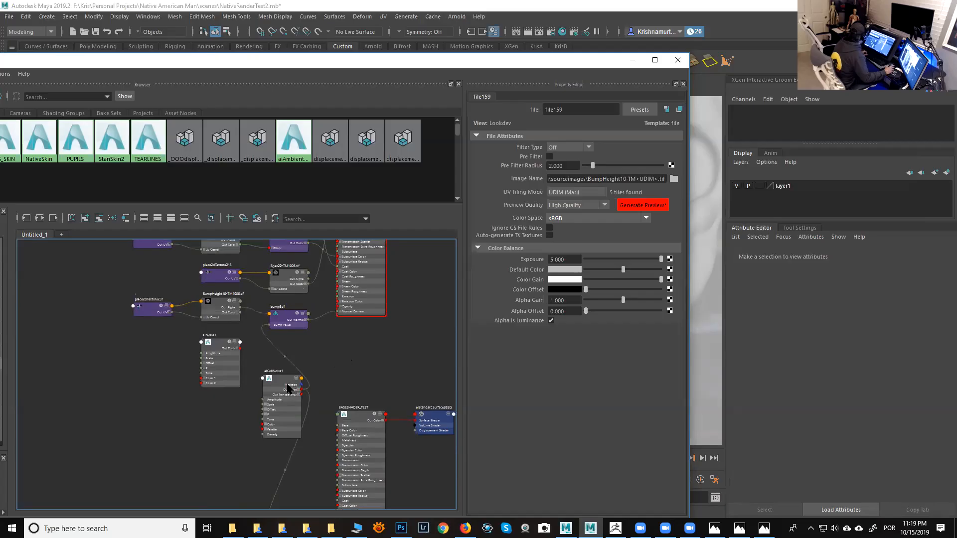
pyautogui.moveTo(350, 336)
pyautogui.keyDown('alt'); pyautogui.mouseDown(button='middle')
pyautogui.moveTo(324, 444)
pyautogui.moveTo(352, 414)
pyautogui.moveTo(335, 387)
pyautogui.moveTo(343, 327)
pyautogui.mouseUp(button='middle'); pyautogui.keyUp('alt')
pyautogui.keyDown('alt'); pyautogui.moveTo(320, 365); pyautogui.dragTo(320, 482, button='middle'); pyautogui.keyUp('alt')
pyautogui.keyDown('alt'); pyautogui.moveTo(327, 385); pyautogui.dragTo(333, 425, button='middle'); pyautogui.keyUp('alt')
pyautogui.keyDown('alt'); pyautogui.moveTo(350, 348); pyautogui.dragTo(381, 371, button='right'); pyautogui.keyUp('alt')
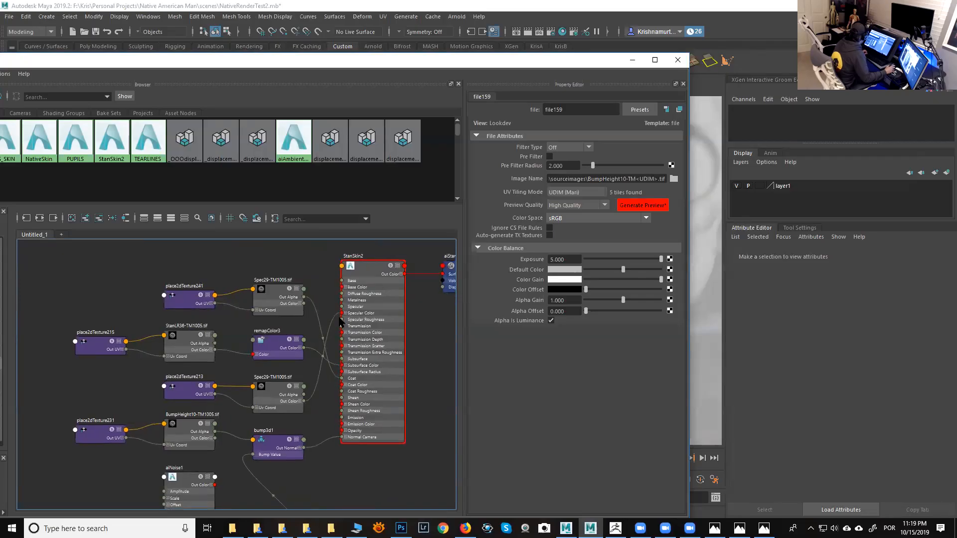
pyautogui.click(360, 272)
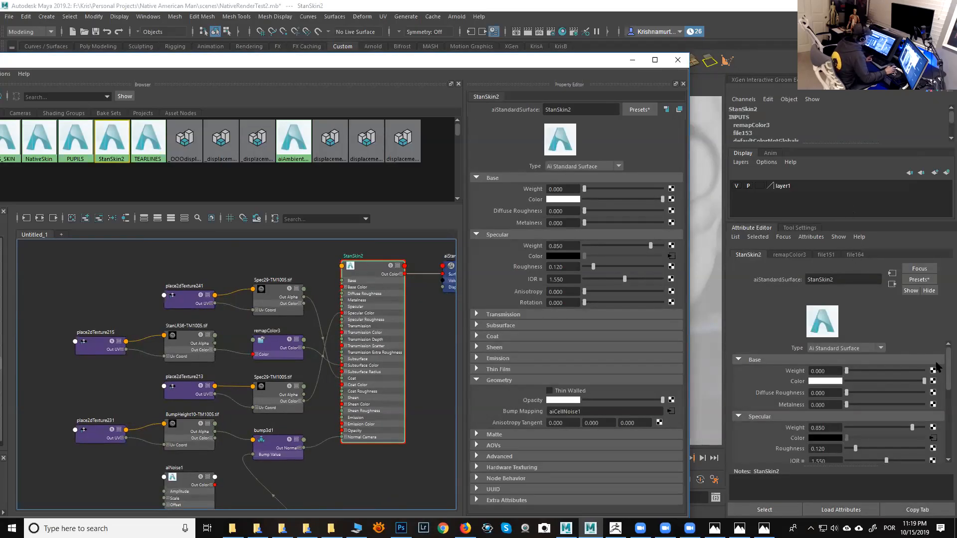
pyautogui.click(875, 222)
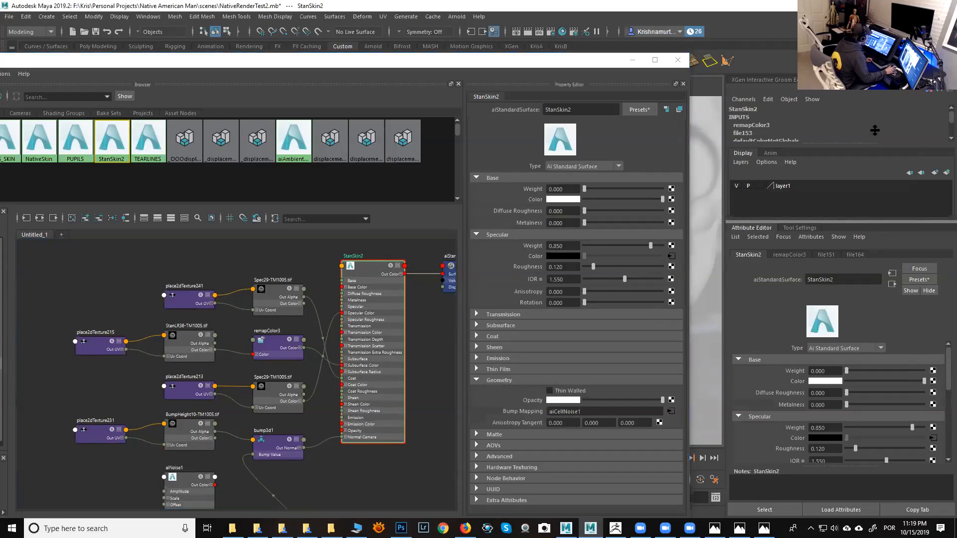
pyautogui.moveTo(868, 143); pyautogui.dragTo(868, 94)
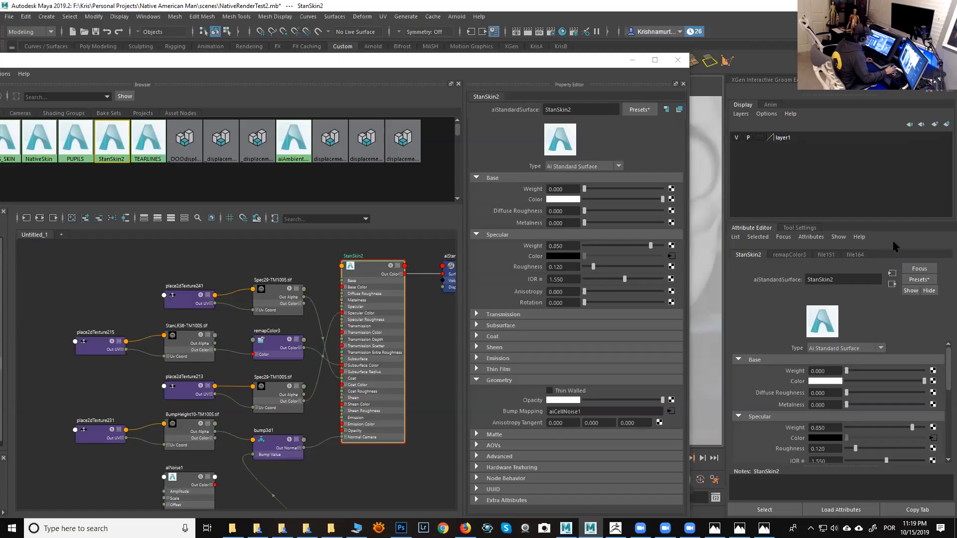
pyautogui.scroll(-1, 947, 373)
pyautogui.scroll(1, 947, 373)
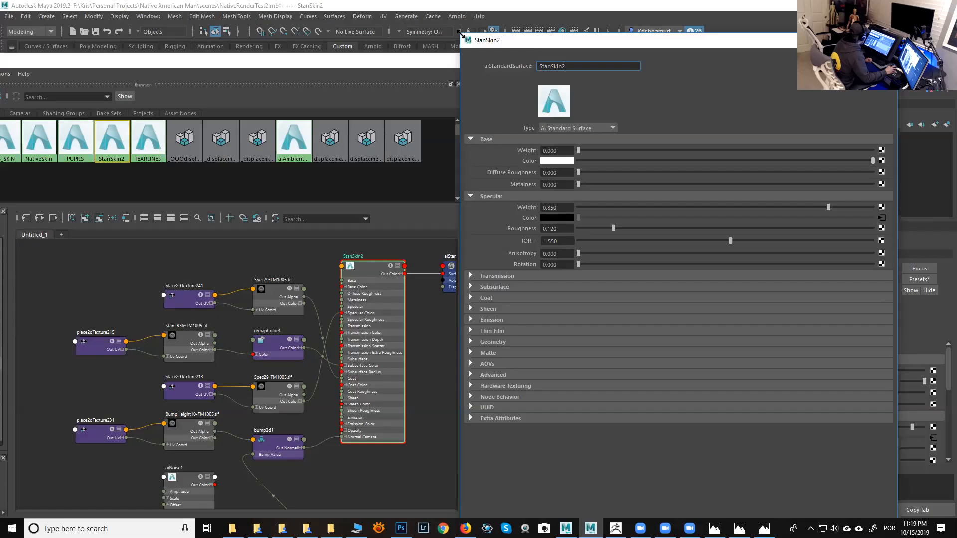
pyautogui.moveTo(461, 35); pyautogui.dragTo(574, 21)
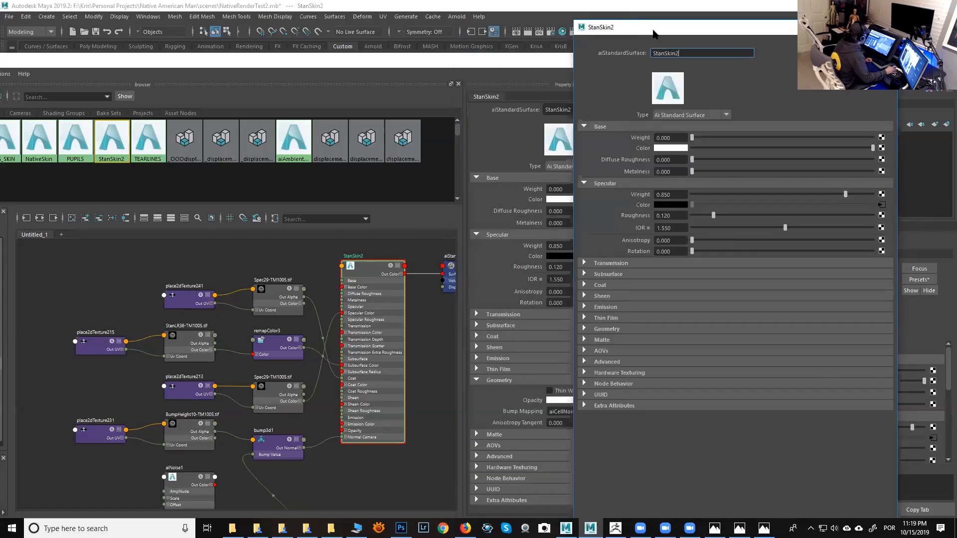
pyautogui.moveTo(653, 33); pyautogui.dragTo(641, 22)
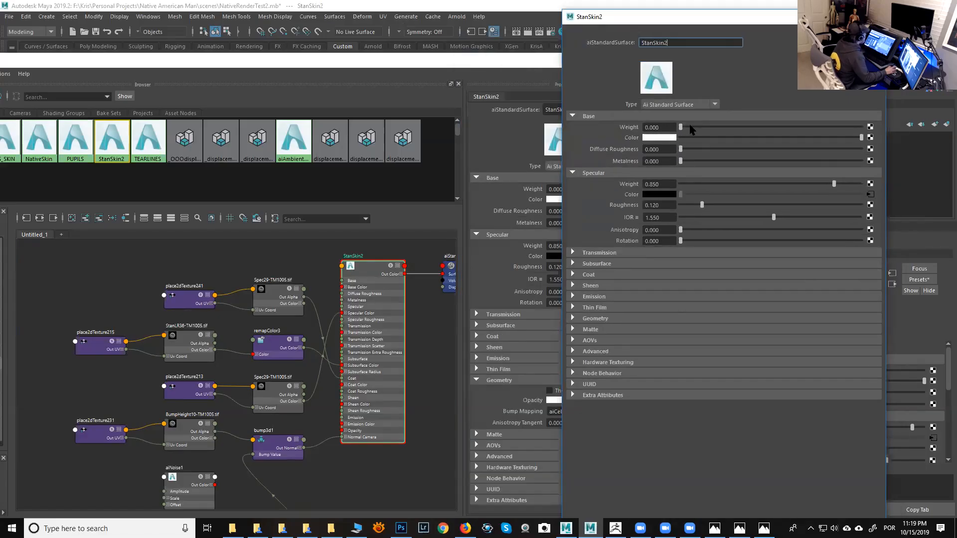
pyautogui.click(596, 264)
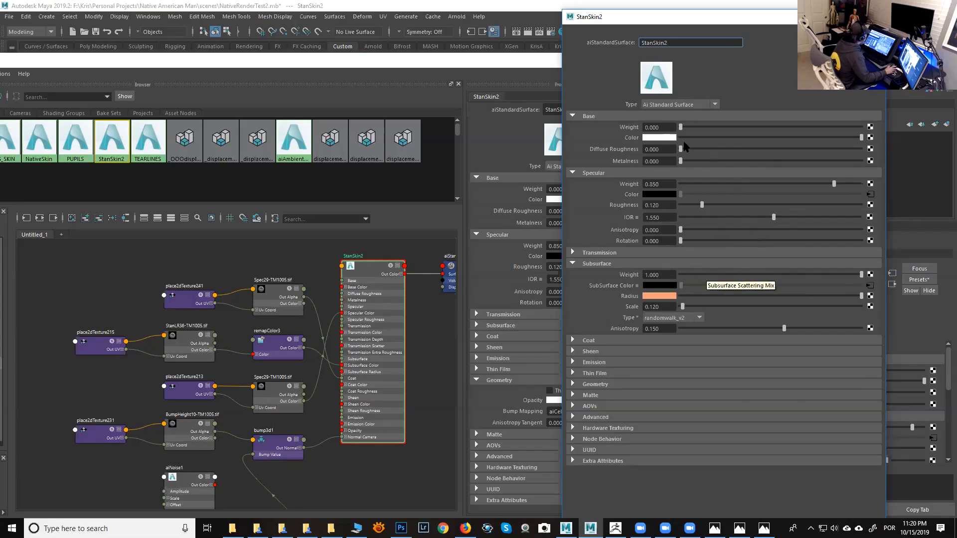
pyautogui.click(573, 117)
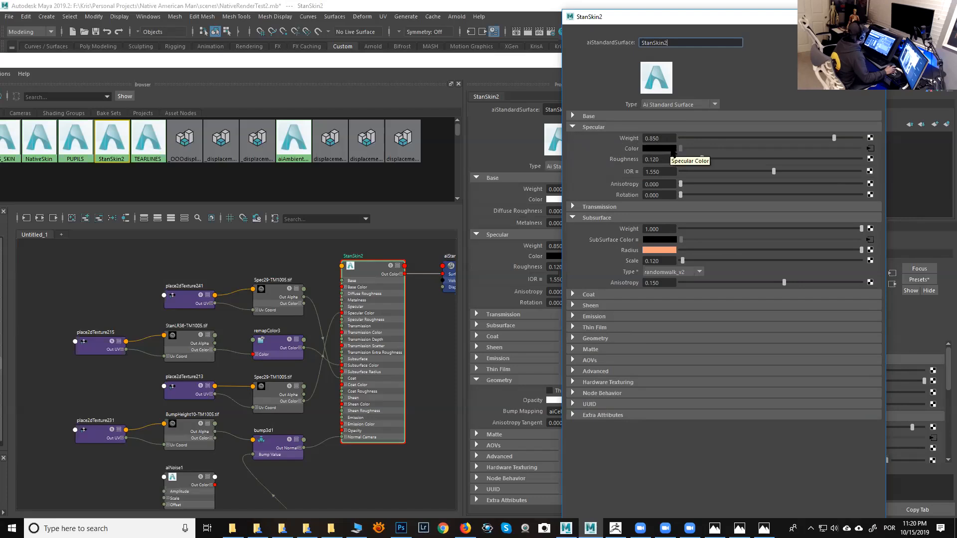
# - Open StanSkin2's specular color texture file151 and view the Spec29 map image
pyautogui.click(870, 149)
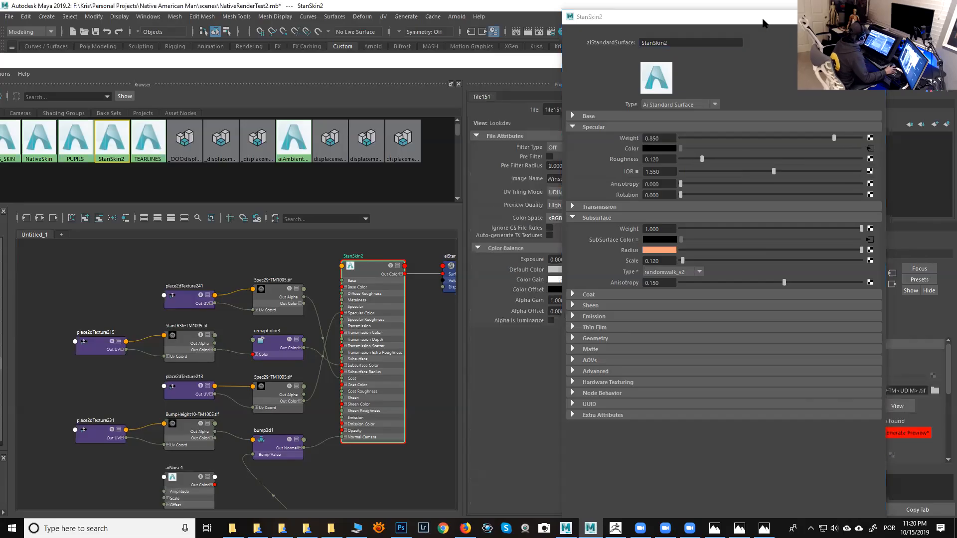
pyautogui.moveTo(763, 19); pyautogui.dragTo(483, 39)
pyautogui.click(904, 408)
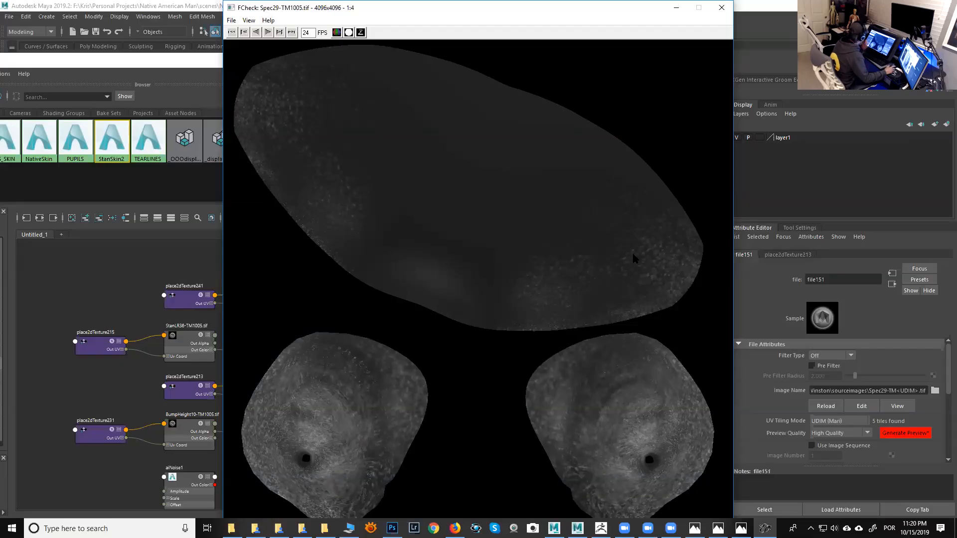
pyautogui.click(721, 8)
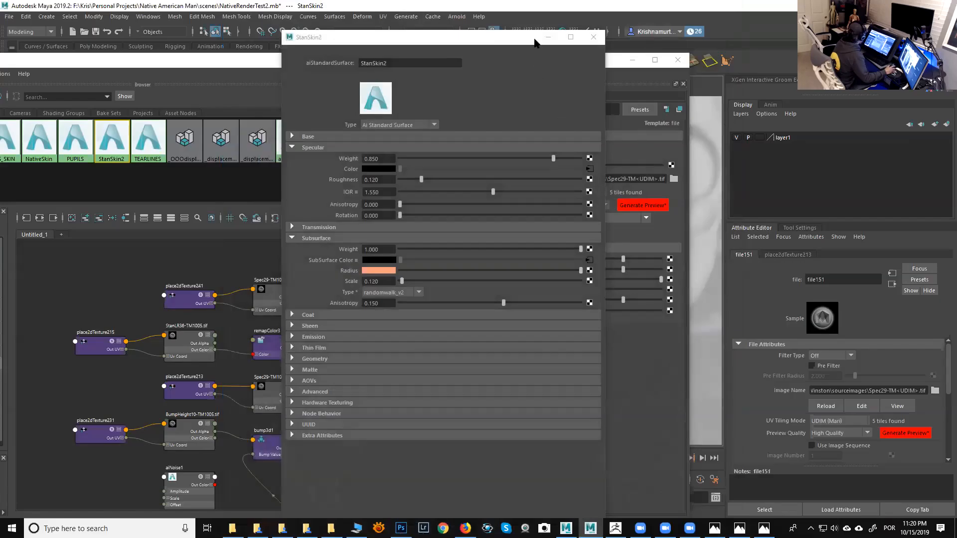
# - Break the specular color texture connection on StanSkin2 and set the specular color to white
pyautogui.moveTo(538, 40); pyautogui.dragTo(709, 35)
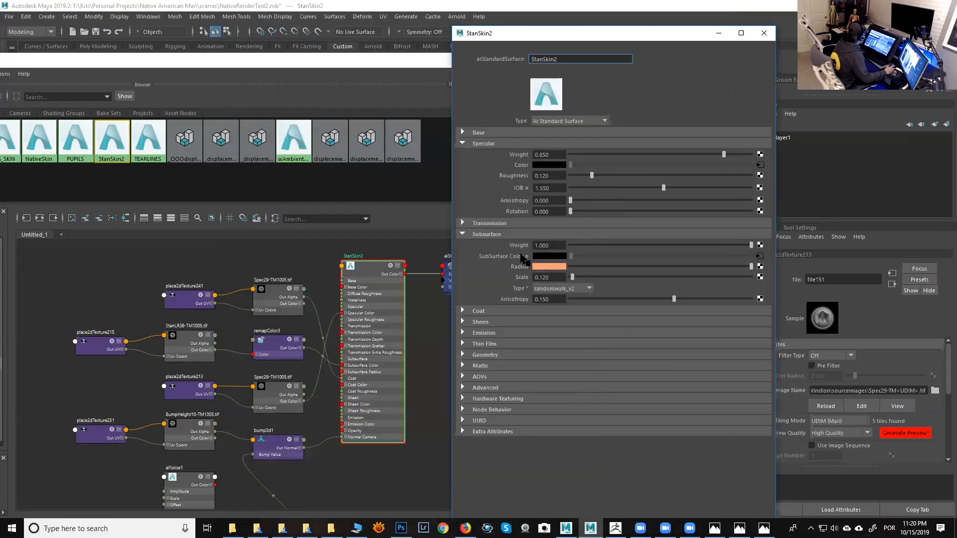
pyautogui.rightClick(522, 165)
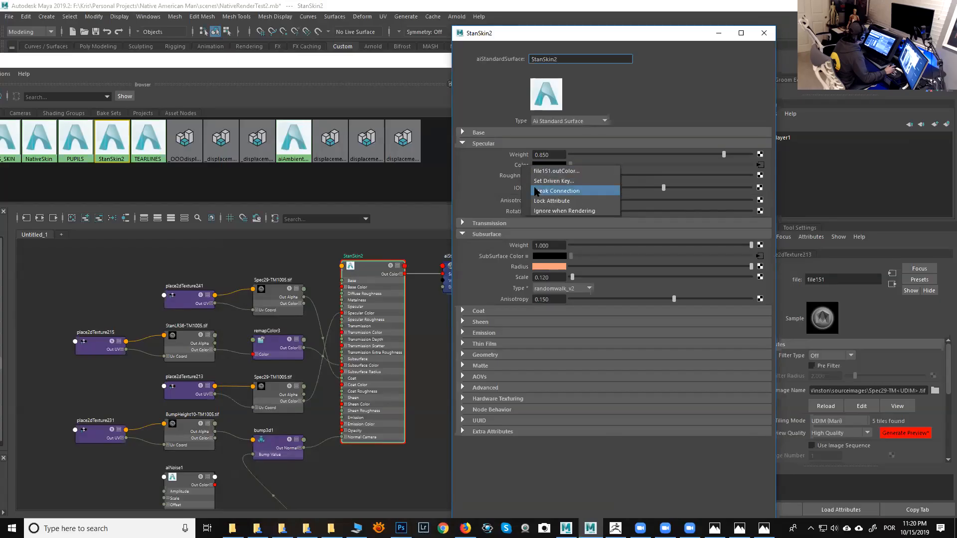
pyautogui.click(553, 191)
pyautogui.moveTo(574, 169); pyautogui.dragTo(769, 172)
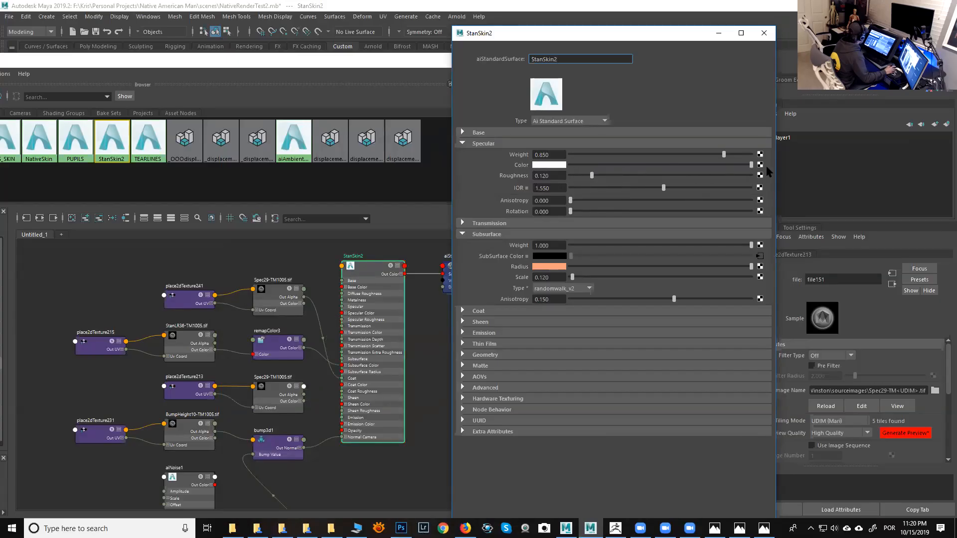
# - Inspect StanSkin2's specular, transmission and subsurface settings, including the subsurface radius color in the color picker
pyautogui.doubleClick(554, 155)
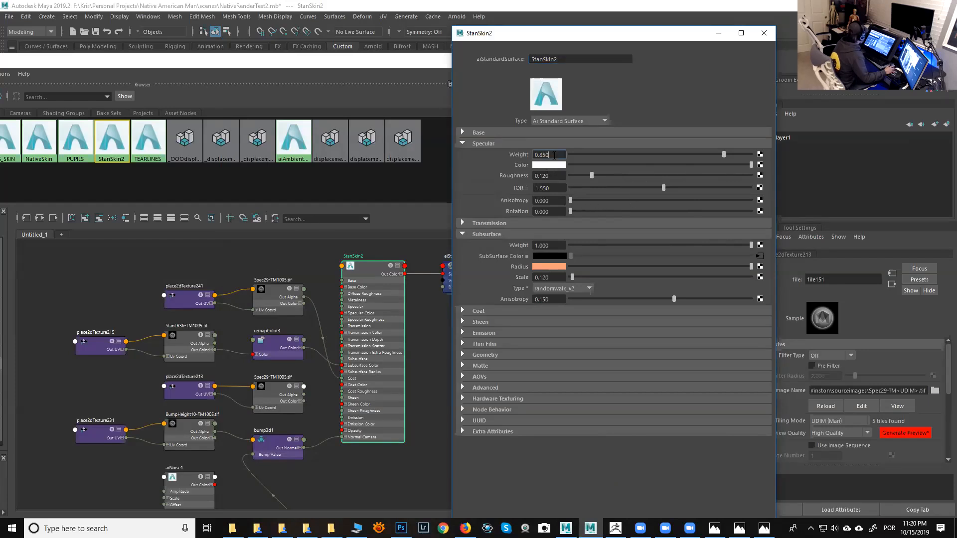
pyautogui.click(554, 175)
pyautogui.click(557, 188)
pyautogui.click(551, 224)
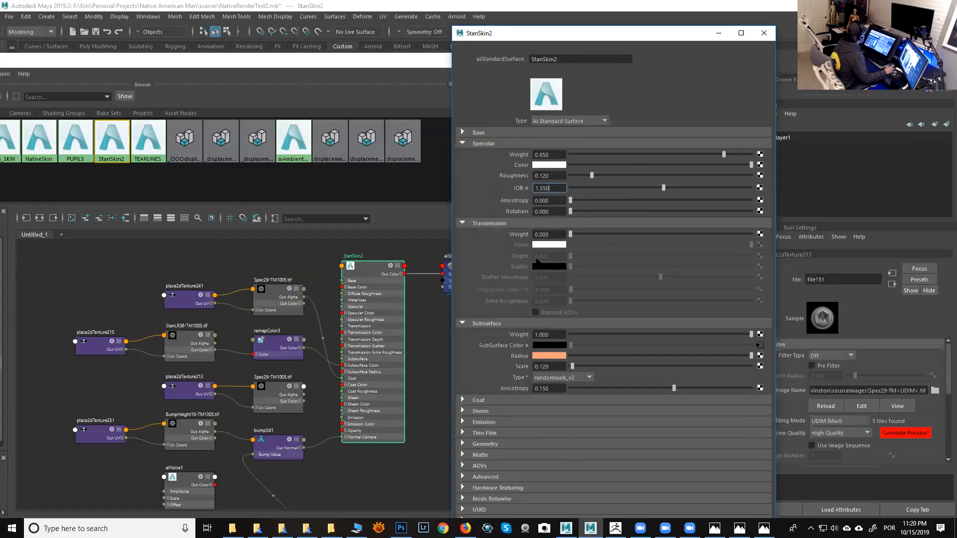
pyautogui.click(483, 224)
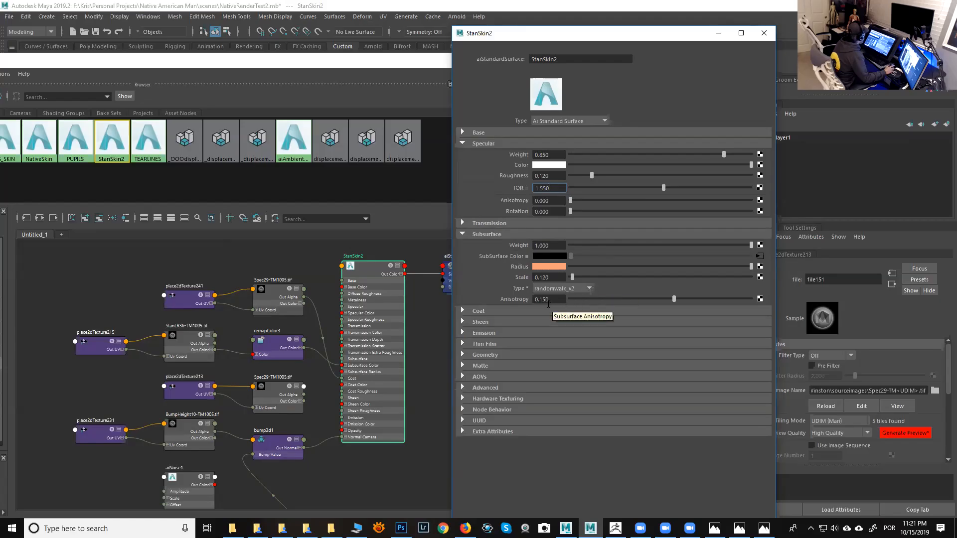
pyautogui.click(550, 278)
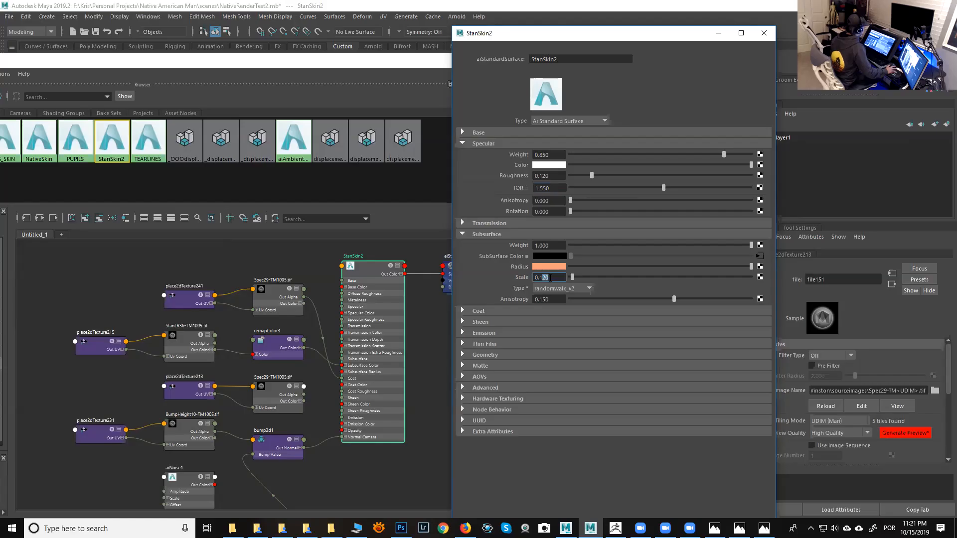
pyautogui.click(556, 279)
pyautogui.click(559, 268)
pyautogui.click(558, 268)
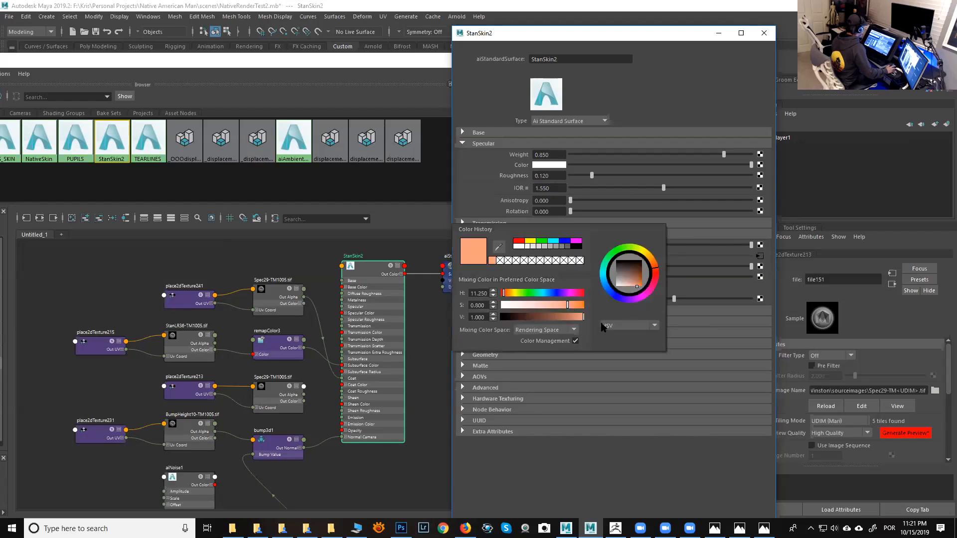
pyautogui.click(630, 325)
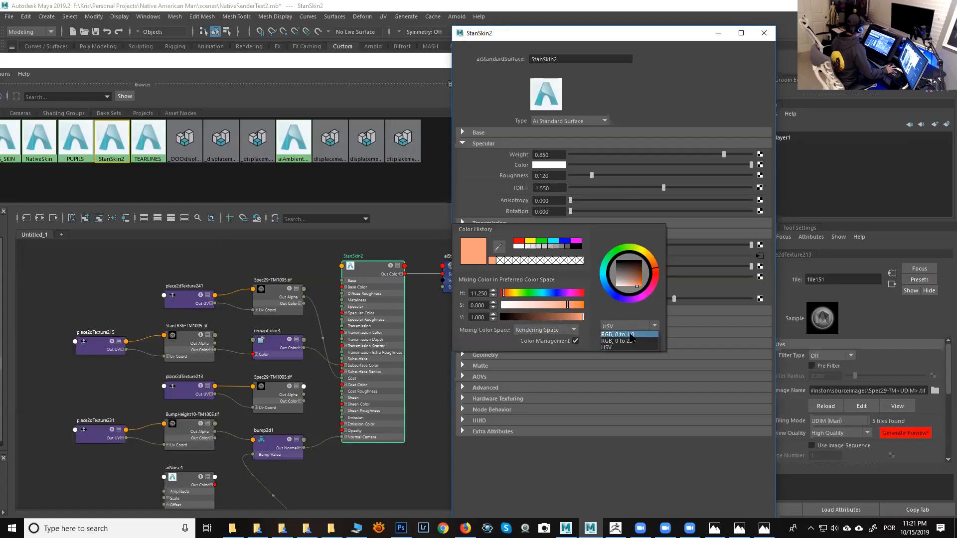
pyautogui.click(629, 334)
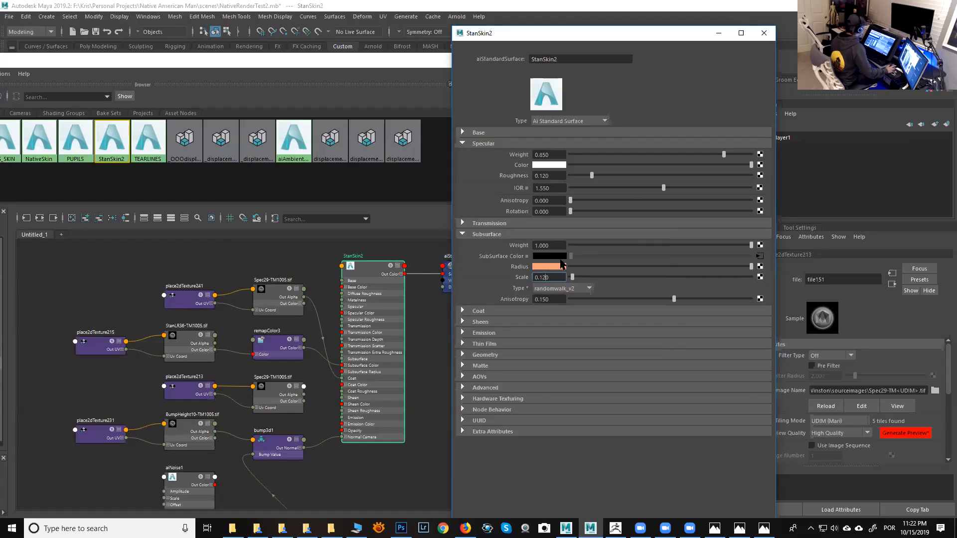
# - Open the remapColor3 node driving the subsurface color and add a point on its Red ramp at position 0.5, value 0.46
pyautogui.click(759, 256)
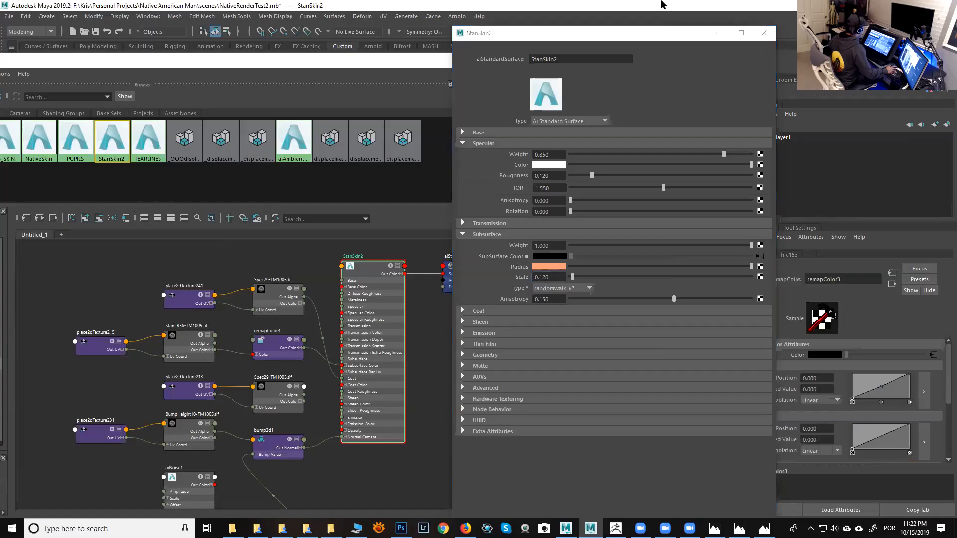
pyautogui.click(671, 39)
pyautogui.moveTo(672, 40); pyautogui.dragTo(553, 27)
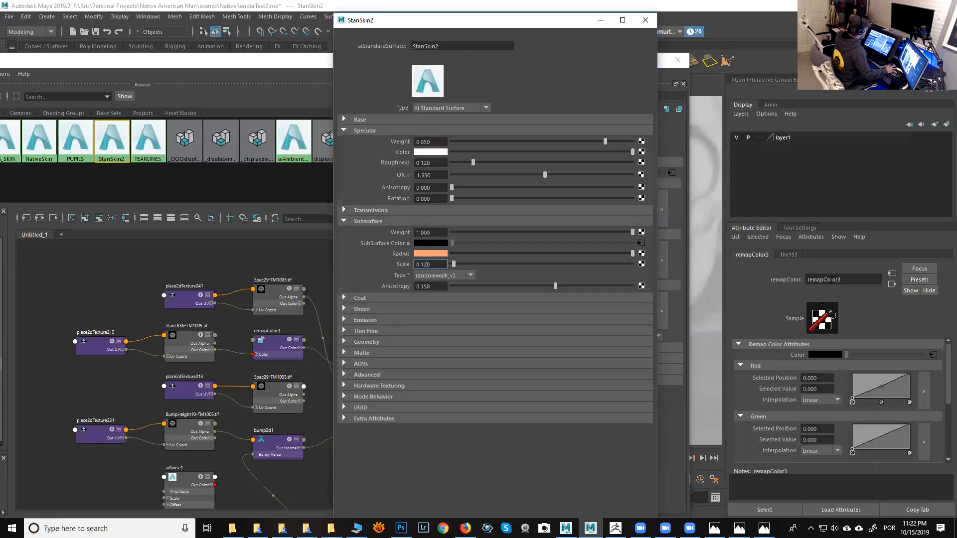
pyautogui.moveTo(817, 279); pyautogui.dragTo(946, 366)
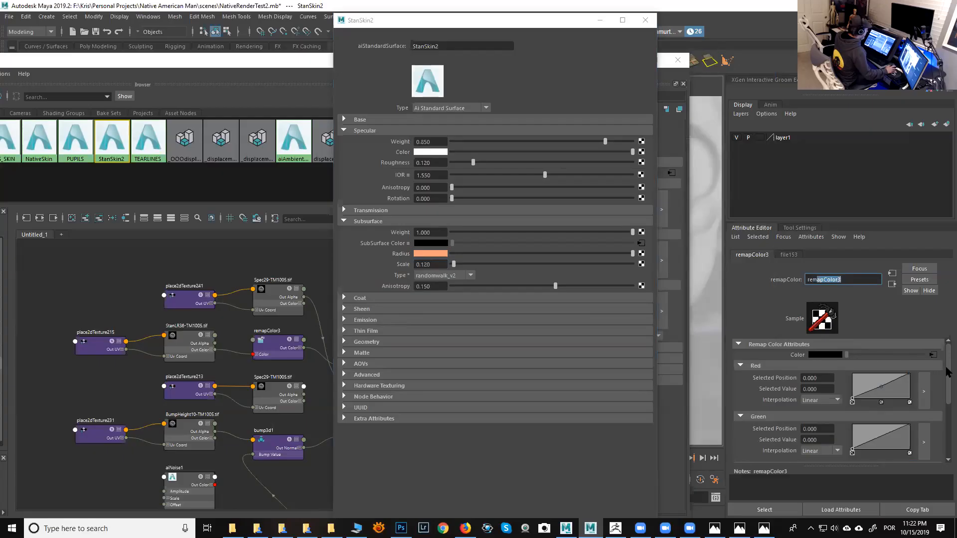
pyautogui.scroll(-1, 946, 369)
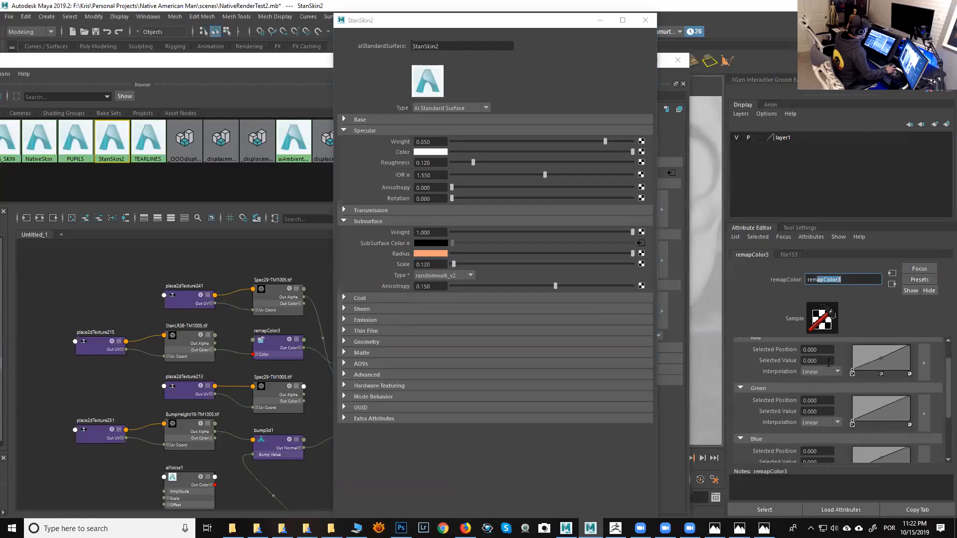
pyautogui.scroll(-1, 947, 411)
pyautogui.scroll(2, 947, 411)
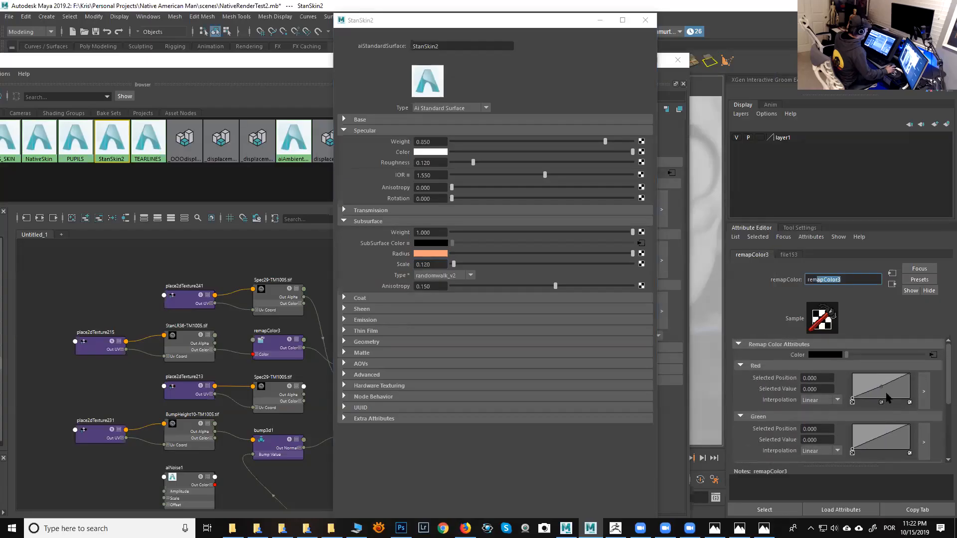
pyautogui.click(881, 387)
# - Add a point at the middle of remapColor3's Blue ramp
pyautogui.scroll(-1, 947, 389)
pyautogui.scroll(-2, 948, 401)
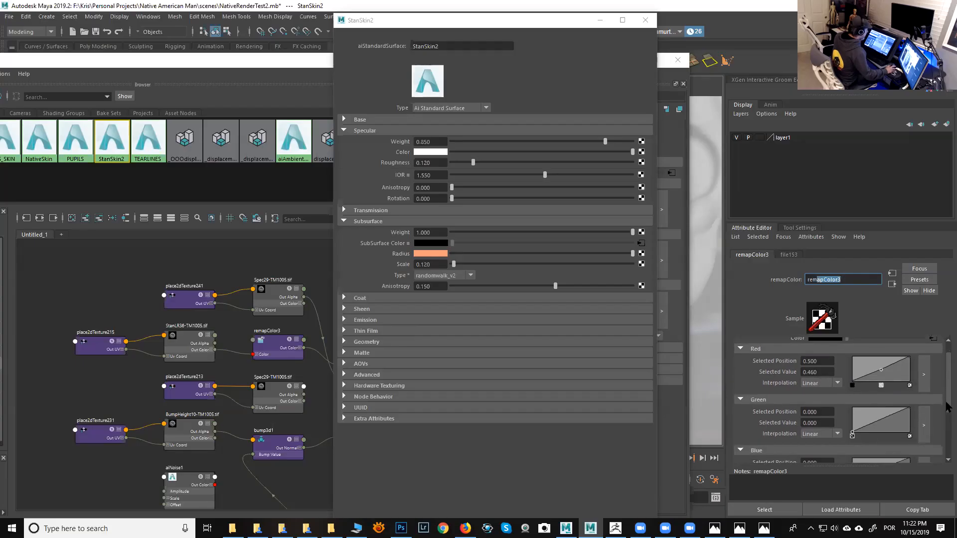
pyautogui.scroll(-2, 949, 404)
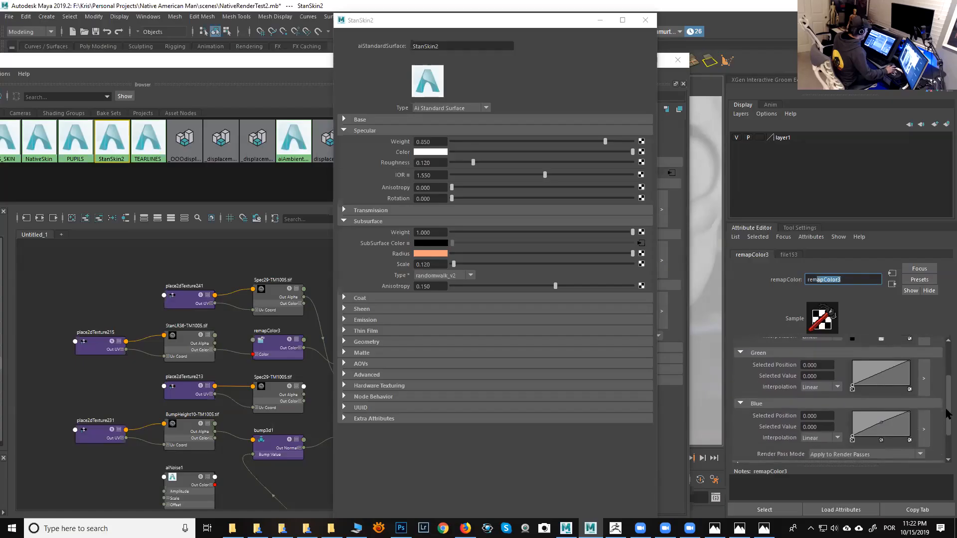
pyautogui.click(882, 423)
pyautogui.moveTo(949, 424); pyautogui.dragTo(946, 363)
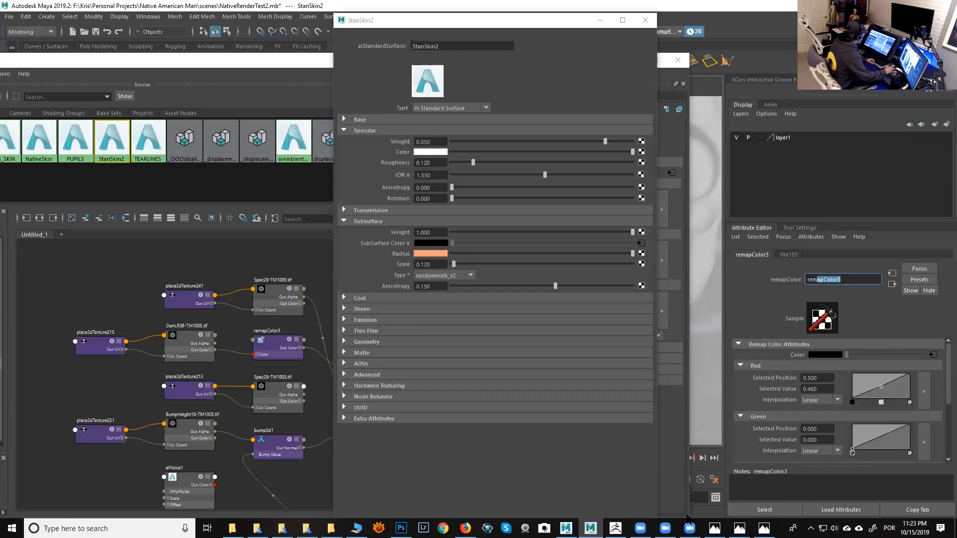
pyautogui.click(616, 529)
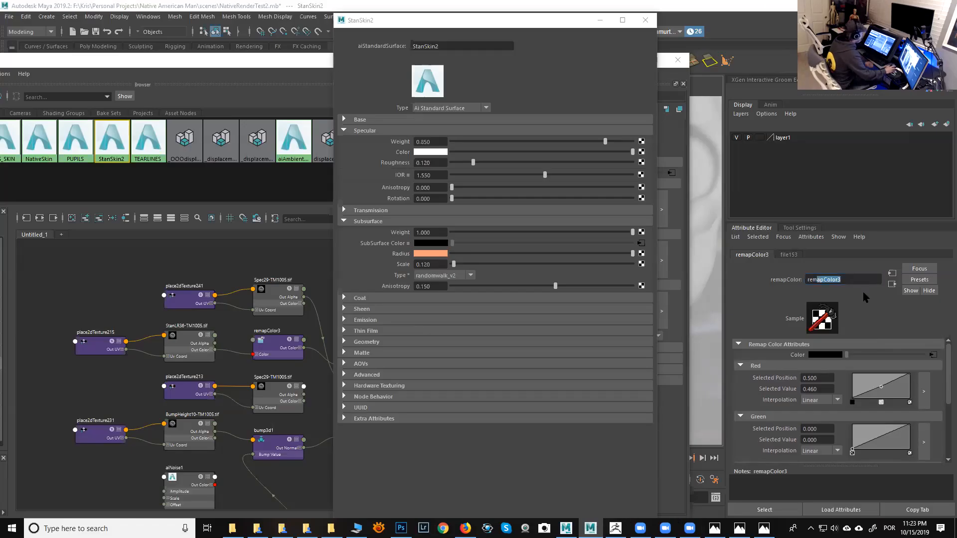
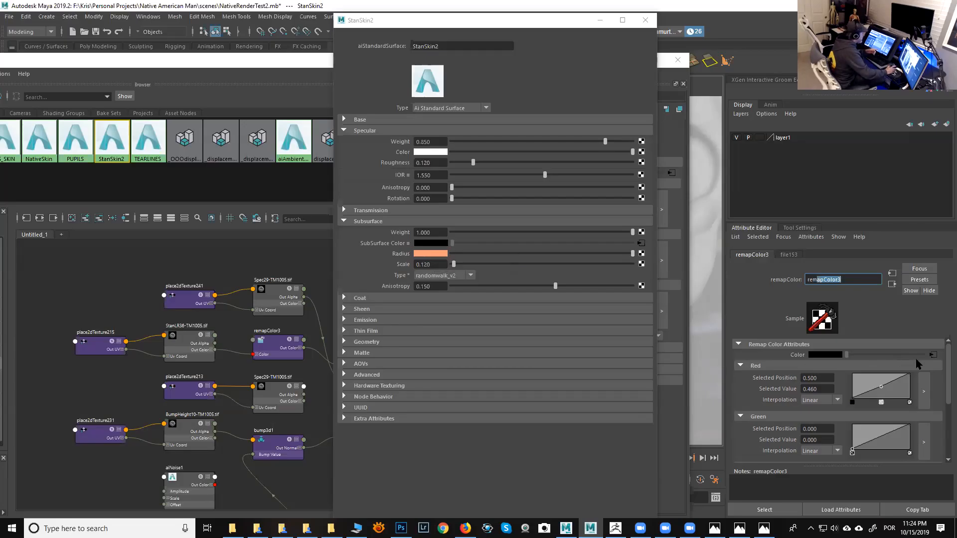
# - Open the file texture feeding the remap color node and view its image in a separate viewer, then close it
pyautogui.moveTo(949, 380)
pyautogui.mouseDown()
pyautogui.moveTo(947, 430)
pyautogui.moveTo(946, 365)
pyautogui.mouseUp()
pyautogui.click(933, 356)
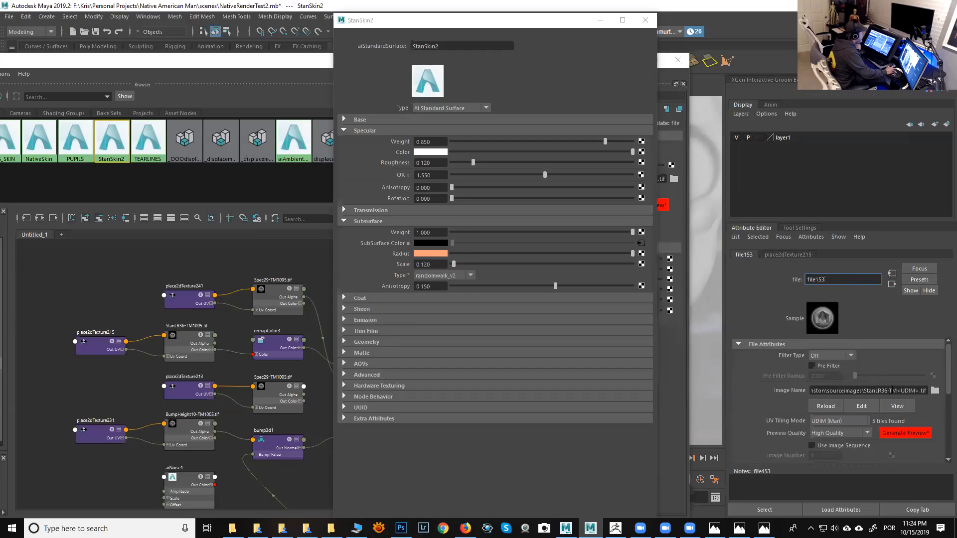
pyautogui.click(885, 402)
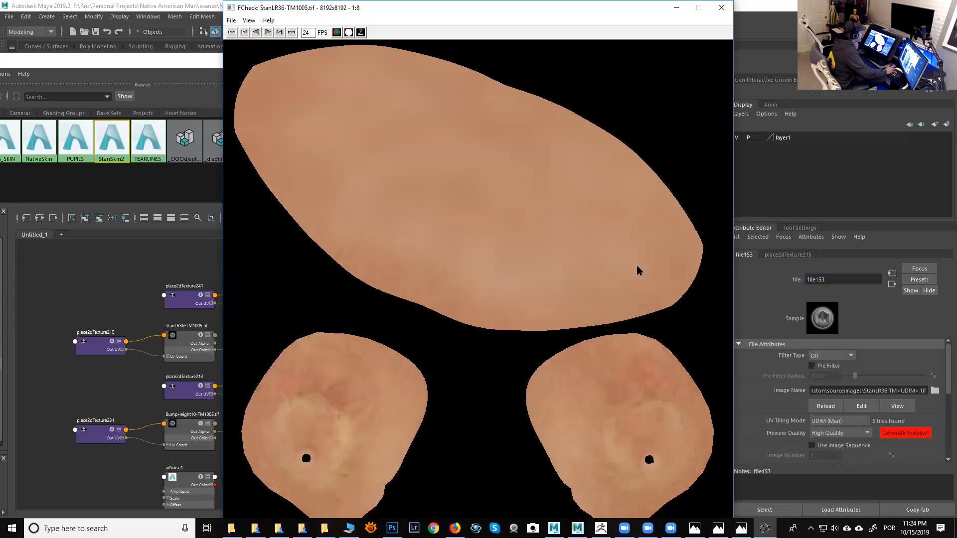
pyautogui.click(721, 8)
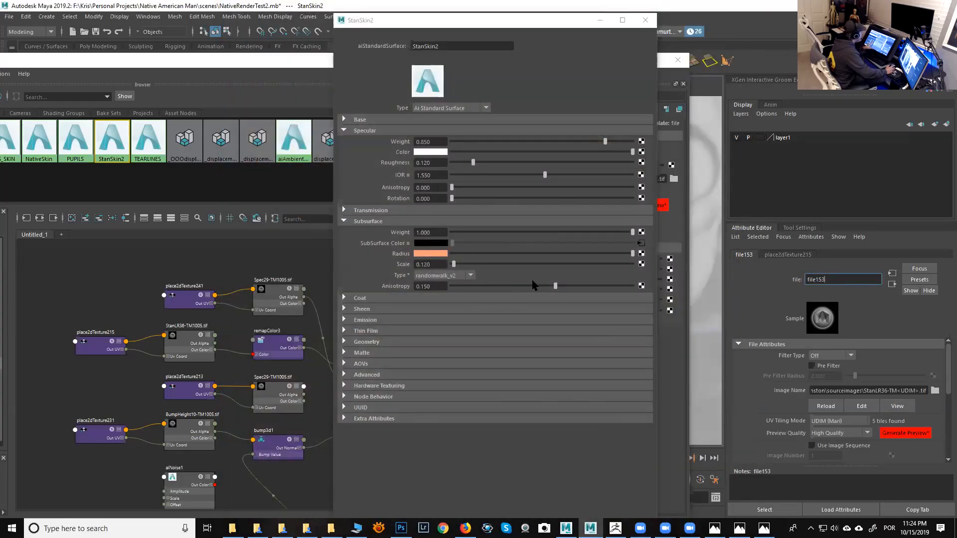
# - Return to the remapColor3 node and break the connection on the shader's SubSurface Color
pyautogui.click(893, 285)
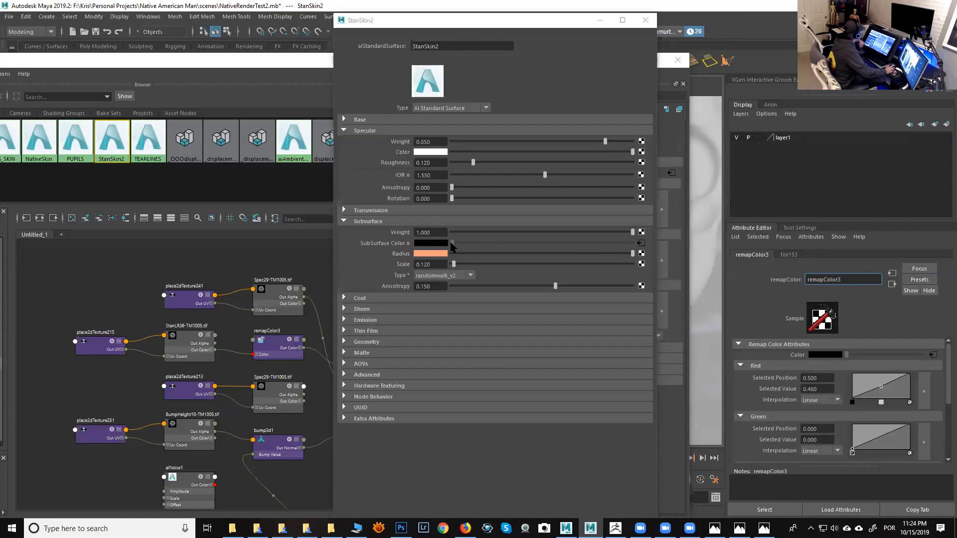
pyautogui.rightClick(400, 245)
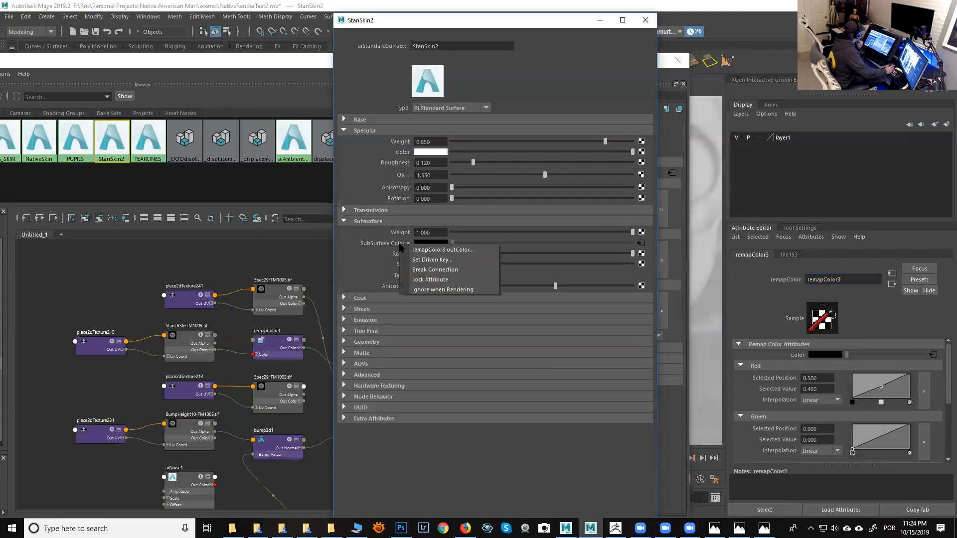
pyautogui.click(411, 270)
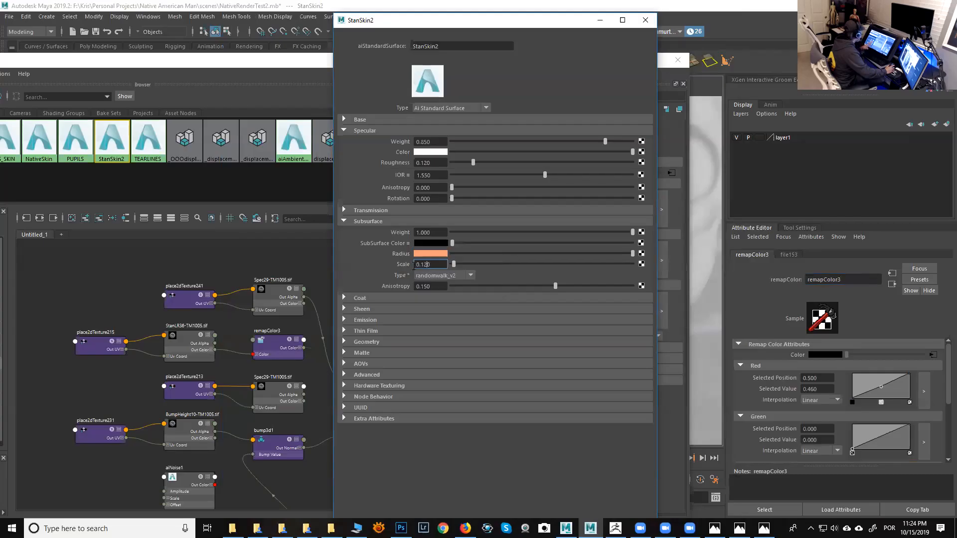
# - Set the SubSurface Color to the salmon tone from the color history
pyautogui.moveTo(452, 244); pyautogui.dragTo(633, 252)
pyautogui.click(432, 253)
pyautogui.click(433, 243)
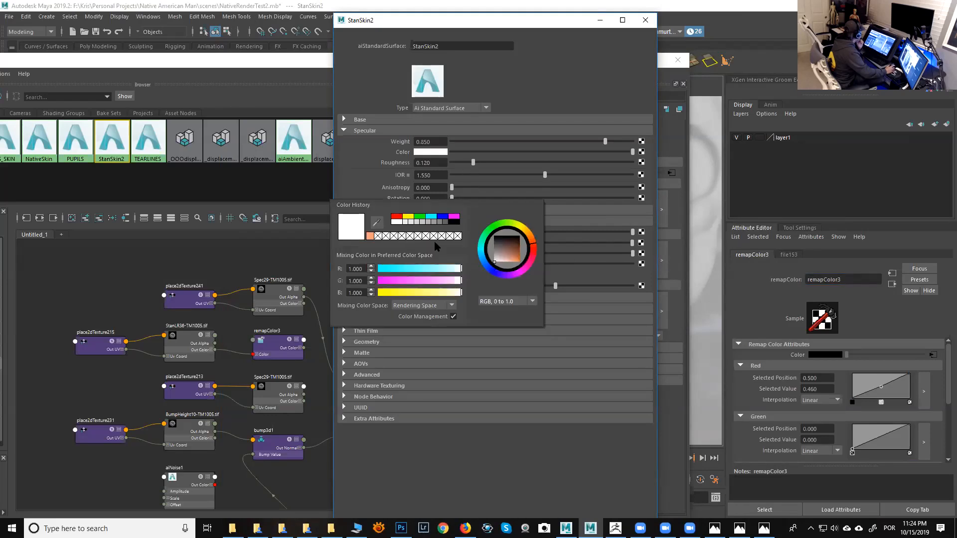
pyautogui.click(372, 236)
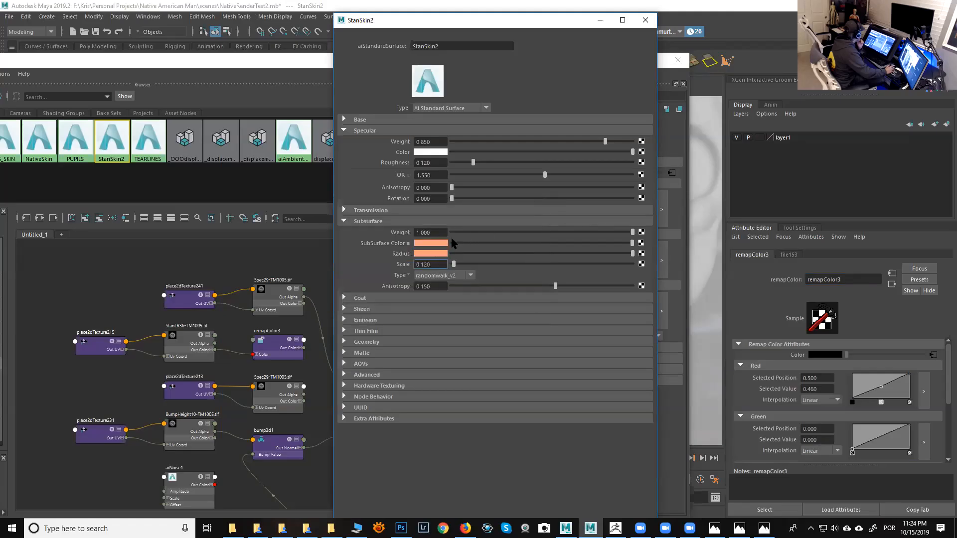
# - Lower the SubSurface Color's saturation in HSV mode for a paler skin tone
pyautogui.click(444, 244)
pyautogui.click(493, 299)
pyautogui.click(501, 324)
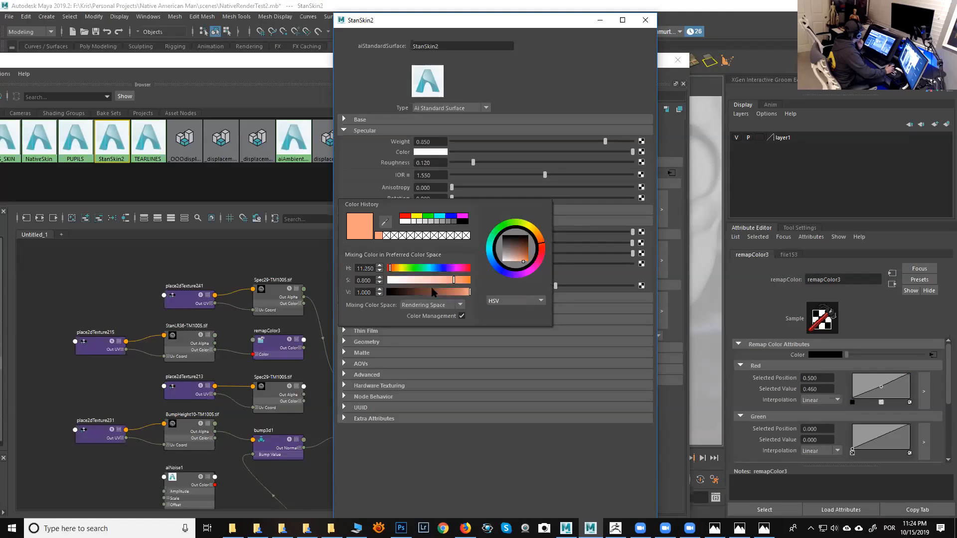
pyautogui.moveTo(427, 281); pyautogui.dragTo(394, 271)
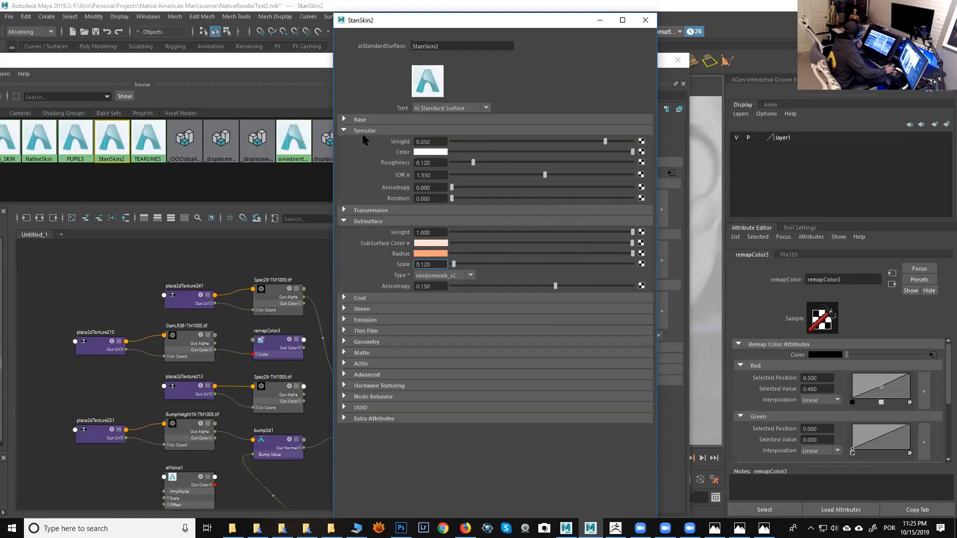
# - Open the Coat section, break the connection on Coat Weight and set Coat Weight to 0
pyautogui.click(344, 131)
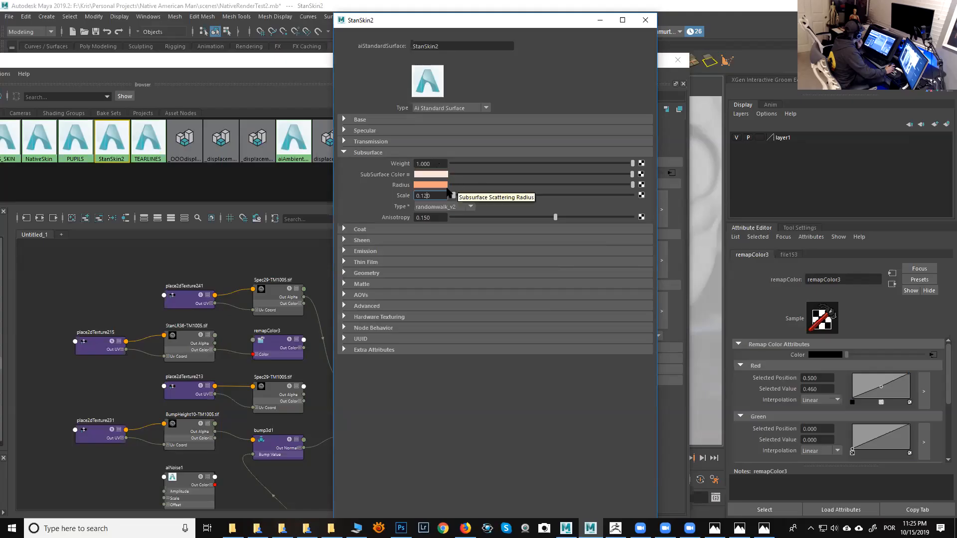
pyautogui.click(344, 152)
pyautogui.click(344, 163)
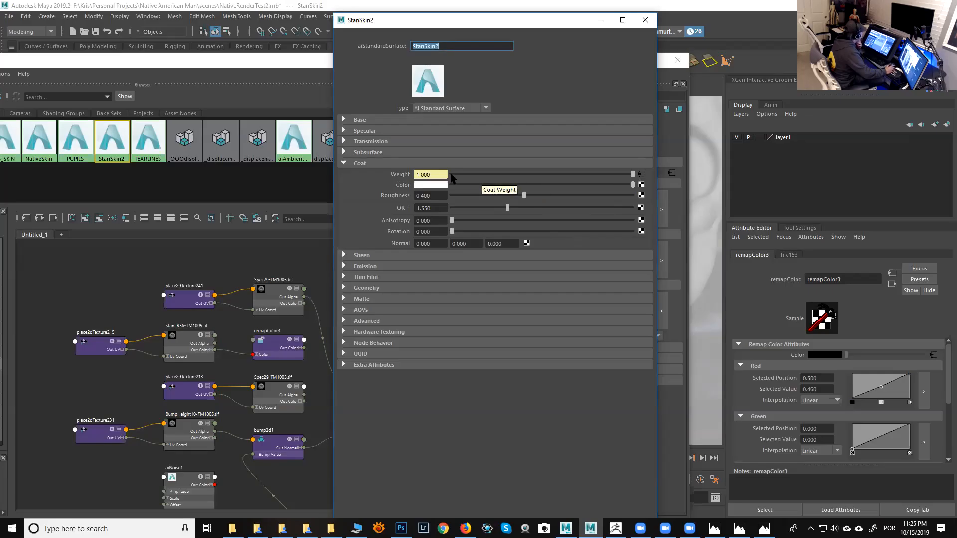
pyautogui.rightClick(405, 177)
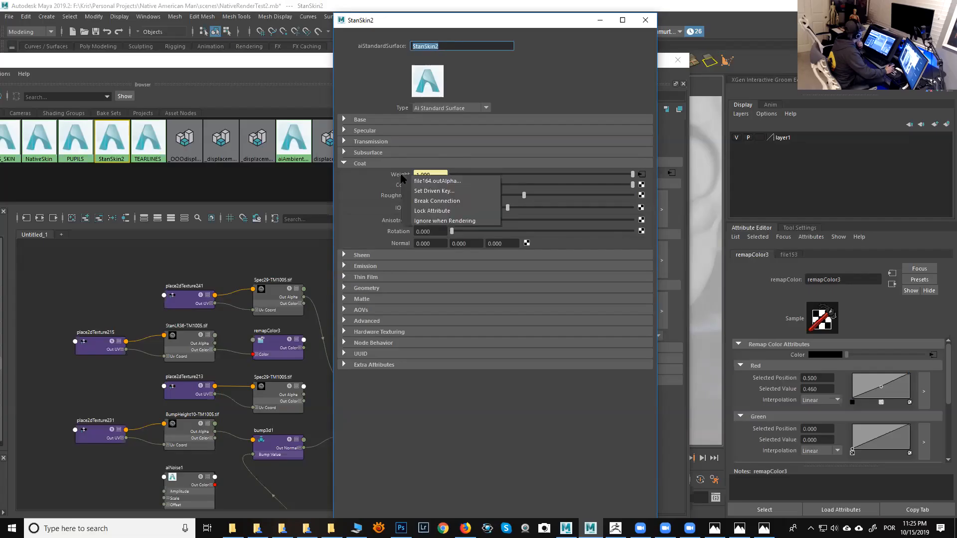
pyautogui.click(419, 201)
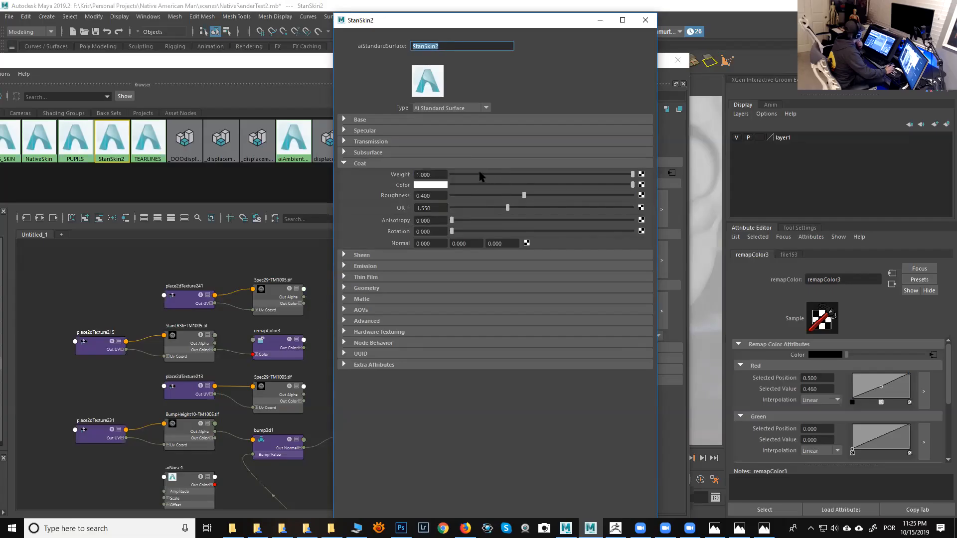
pyautogui.moveTo(471, 174); pyautogui.dragTo(426, 175)
pyautogui.write('0')
pyautogui.press('Return')
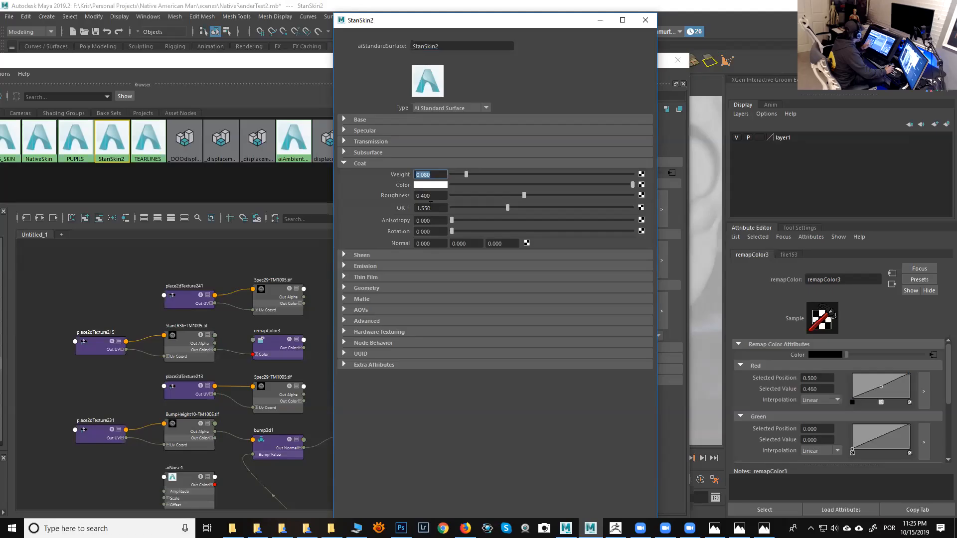
# - Review the Coat, Sheen and Emission settings of the StanSkin2 shader
pyautogui.click(429, 208)
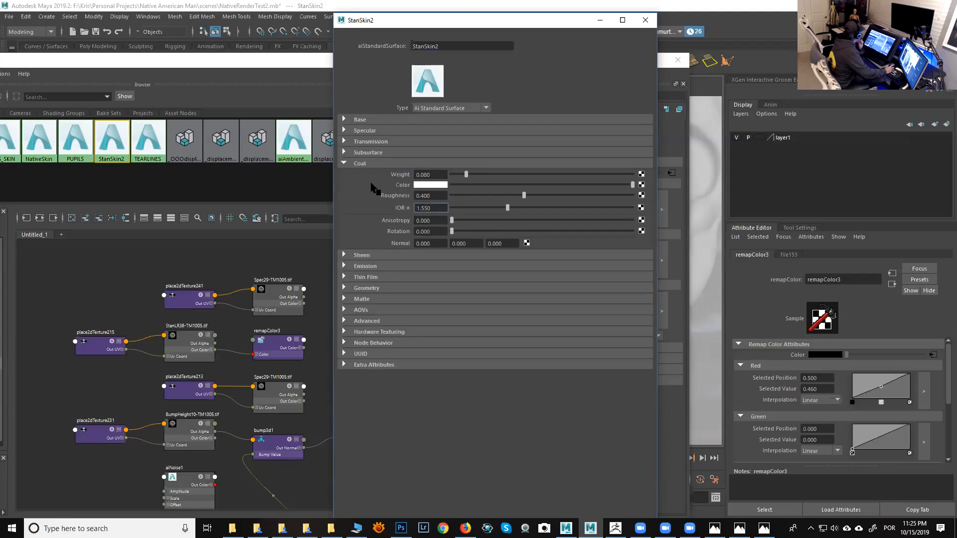
pyautogui.click(344, 164)
pyautogui.click(344, 174)
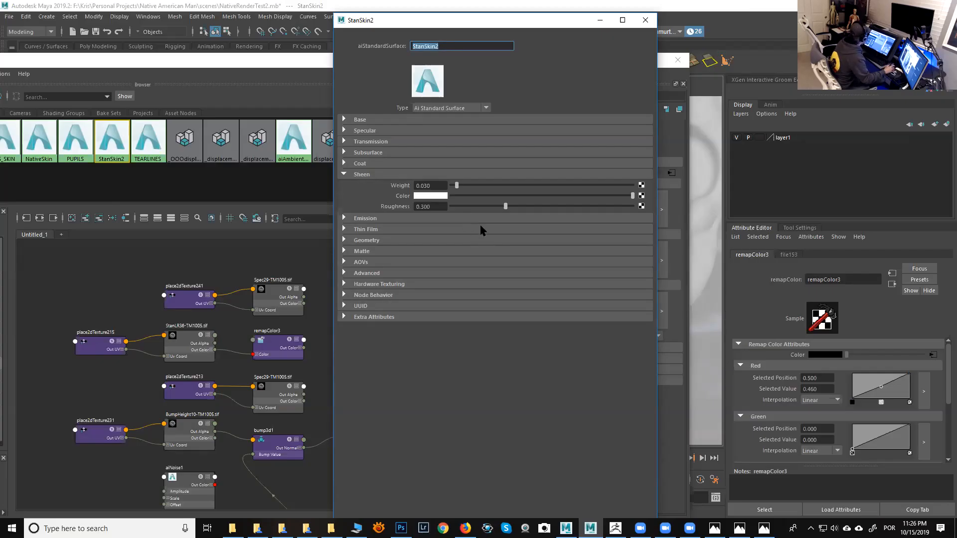
pyautogui.click(430, 185)
pyautogui.moveTo(423, 185); pyautogui.dragTo(437, 185)
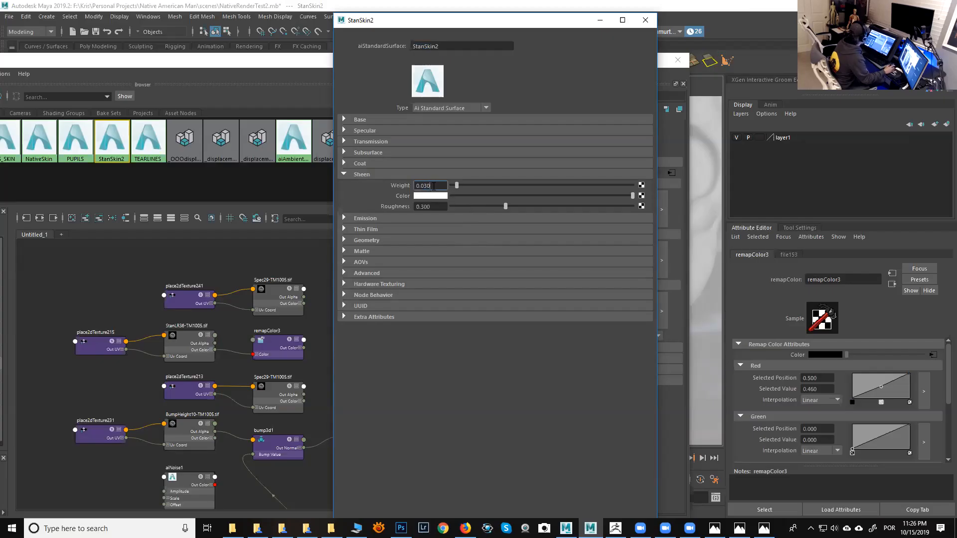
pyautogui.click(344, 174)
pyautogui.click(344, 185)
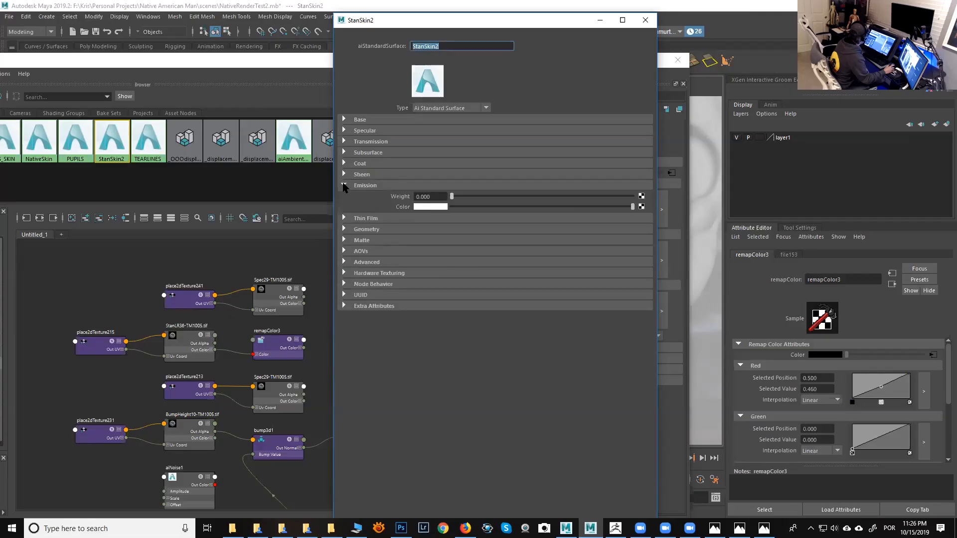
pyautogui.click(343, 186)
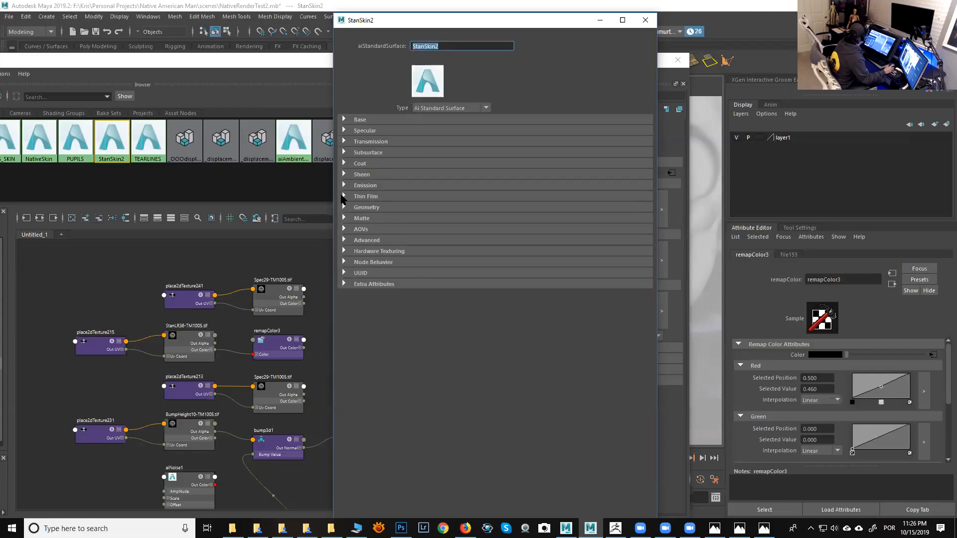
# - Review the Thin Film, Geometry and Matte sections, then reopen Subsurface, Transmission and Specular
pyautogui.click(344, 197)
pyautogui.click(344, 197)
pyautogui.click(345, 208)
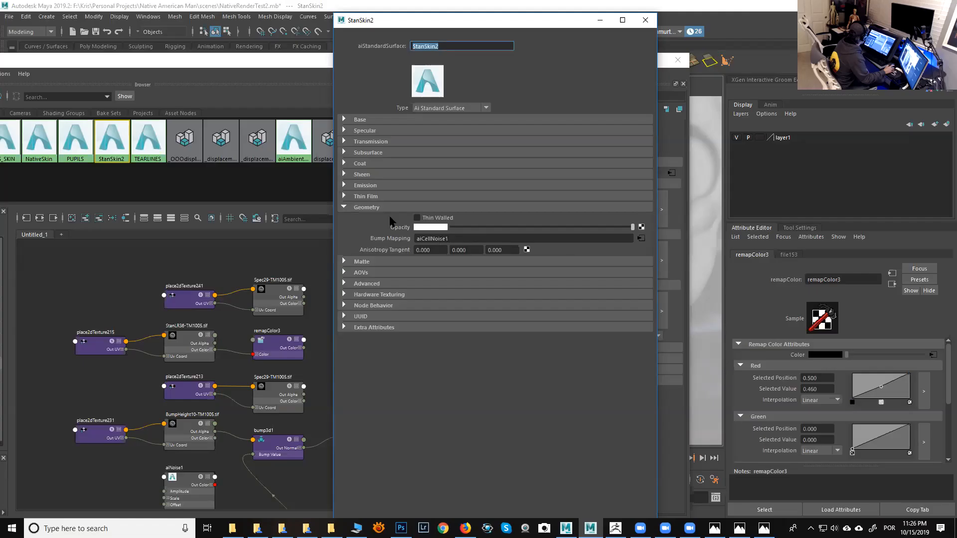
pyautogui.click(344, 207)
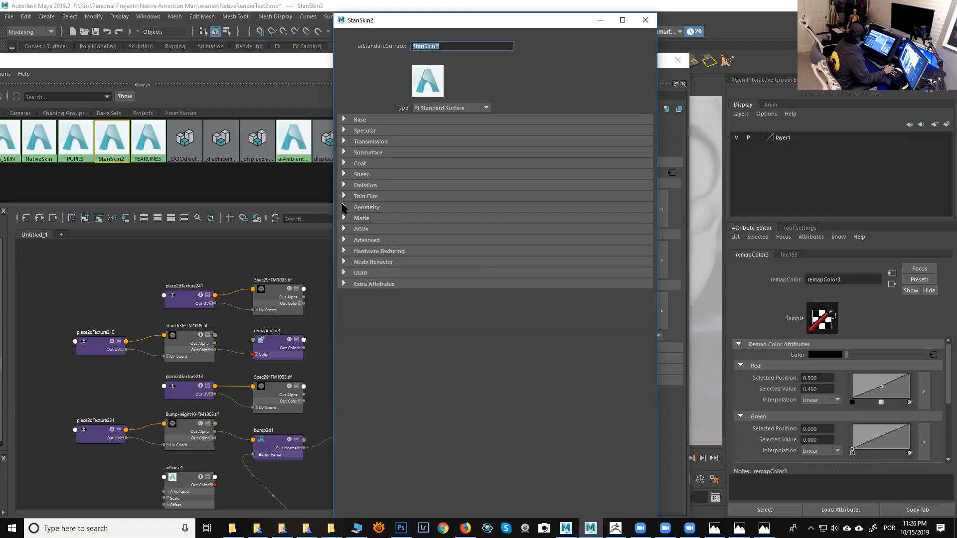
pyautogui.click(344, 218)
pyautogui.click(344, 218)
pyautogui.click(344, 152)
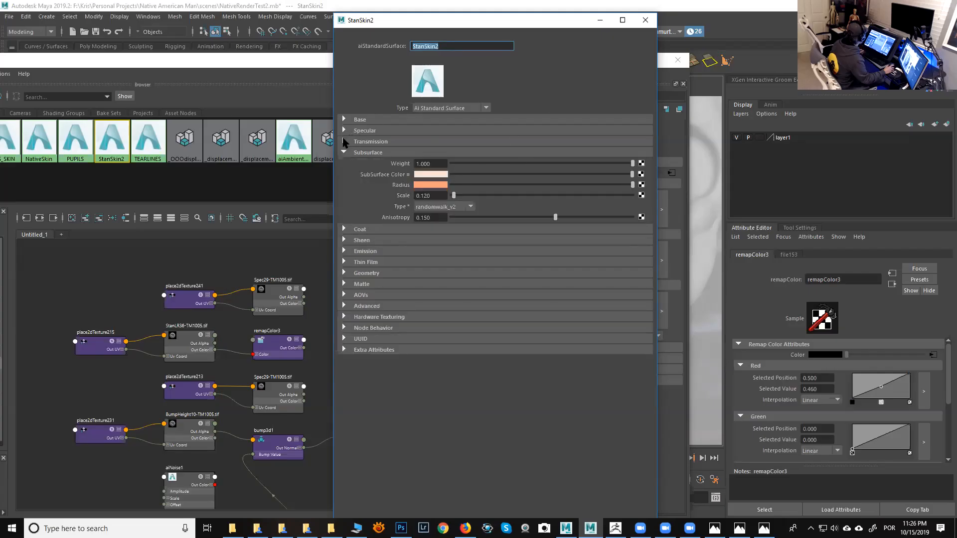
pyautogui.click(344, 142)
pyautogui.click(344, 131)
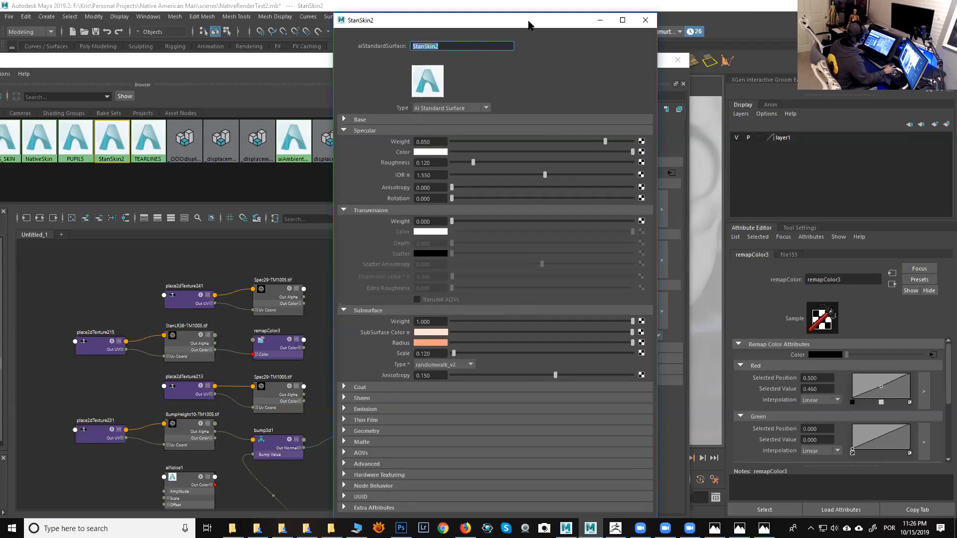
# - Move the shader attribute window aside and minimize the Hypershade to return to the viewport
pyautogui.moveTo(529, 25); pyautogui.dragTo(899, 43)
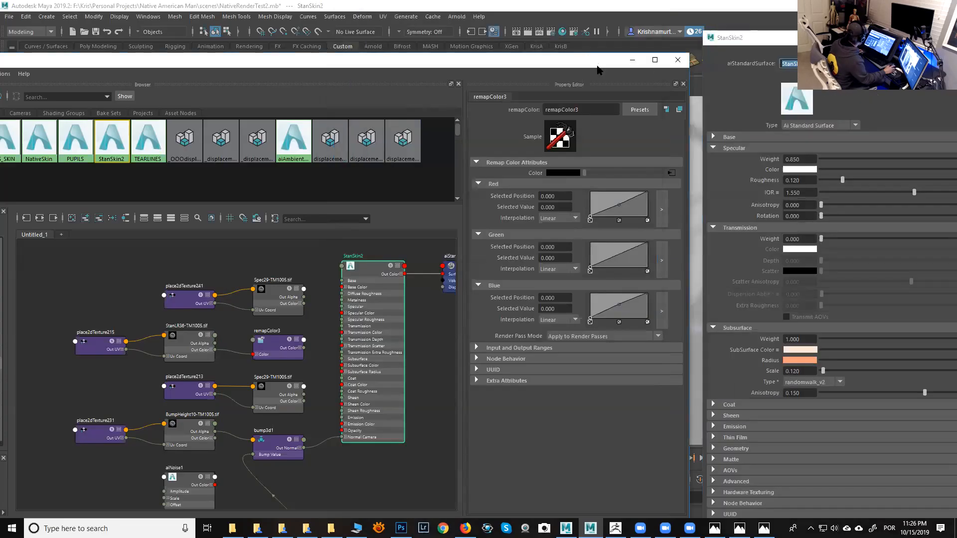
pyautogui.click(632, 60)
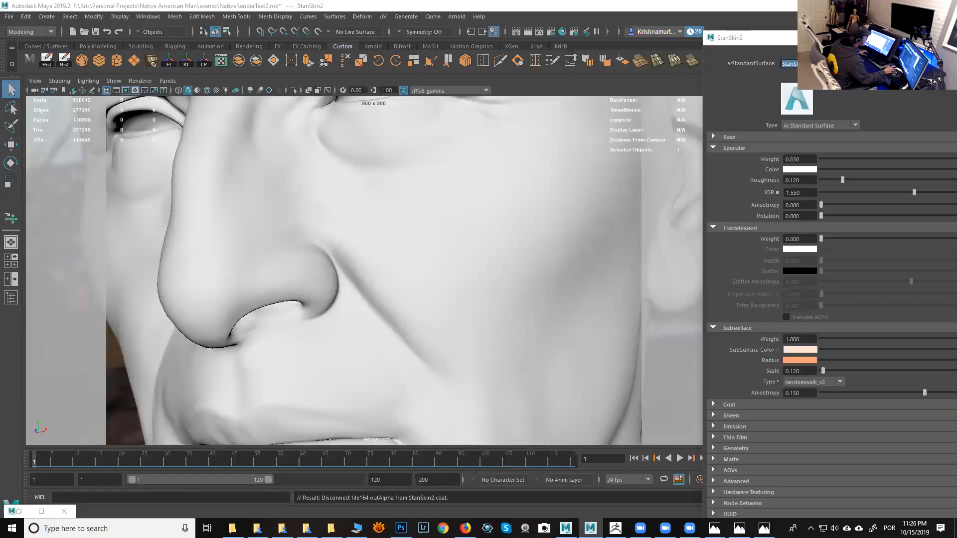
pyautogui.click(471, 163)
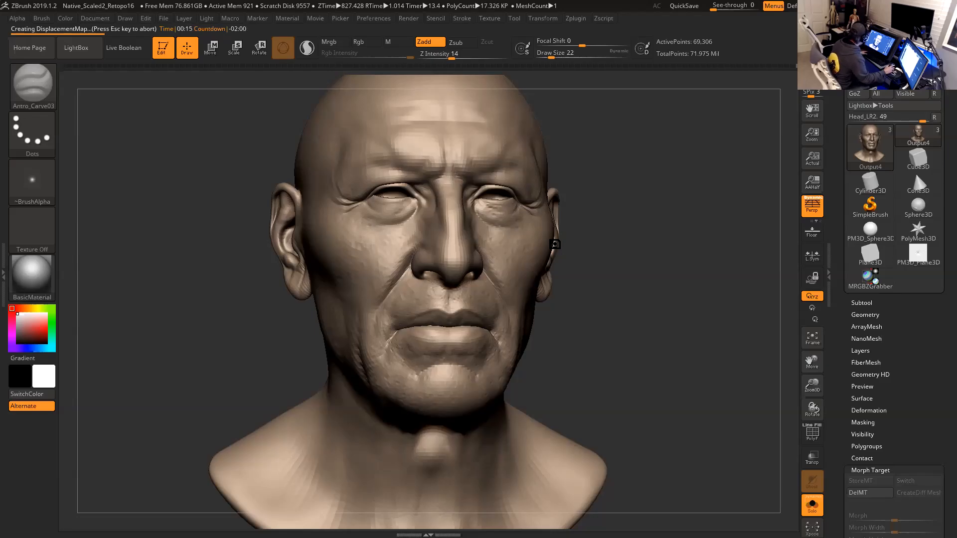
# - Switch back from ZBrush to Maya and minimize the Arnold RenderView window
pyautogui.hotkey('alt', 'Tab')
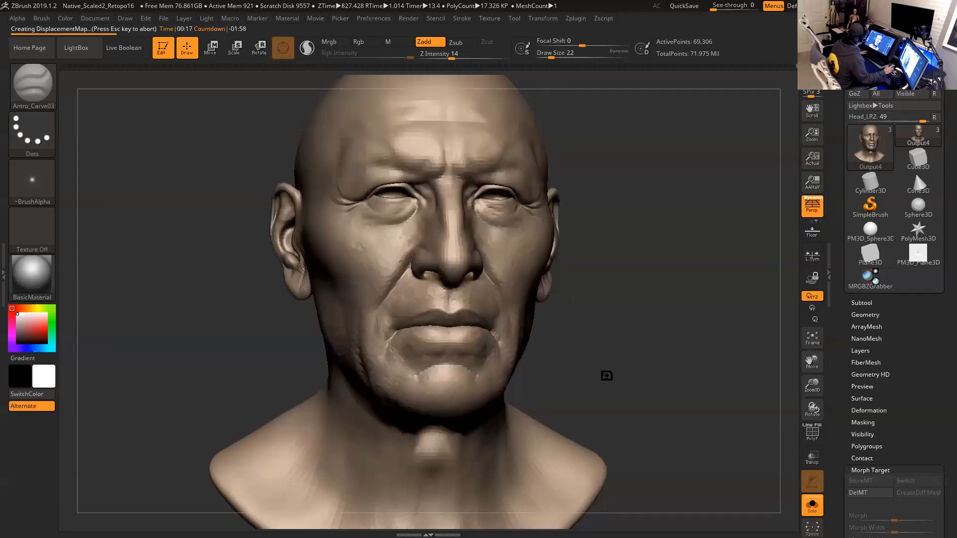
pyautogui.hotkey('alt', 'Tab')
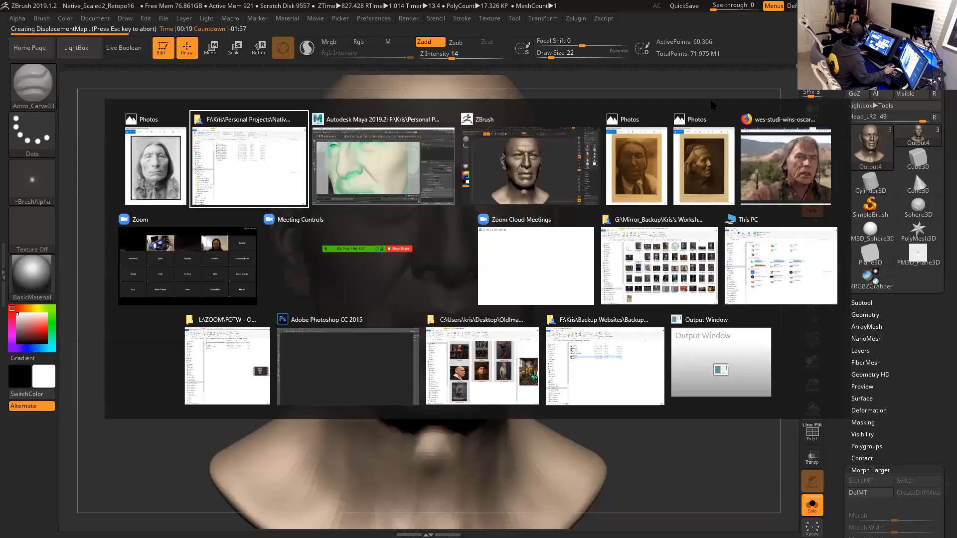
pyautogui.hotkey('alt', 'Tab')
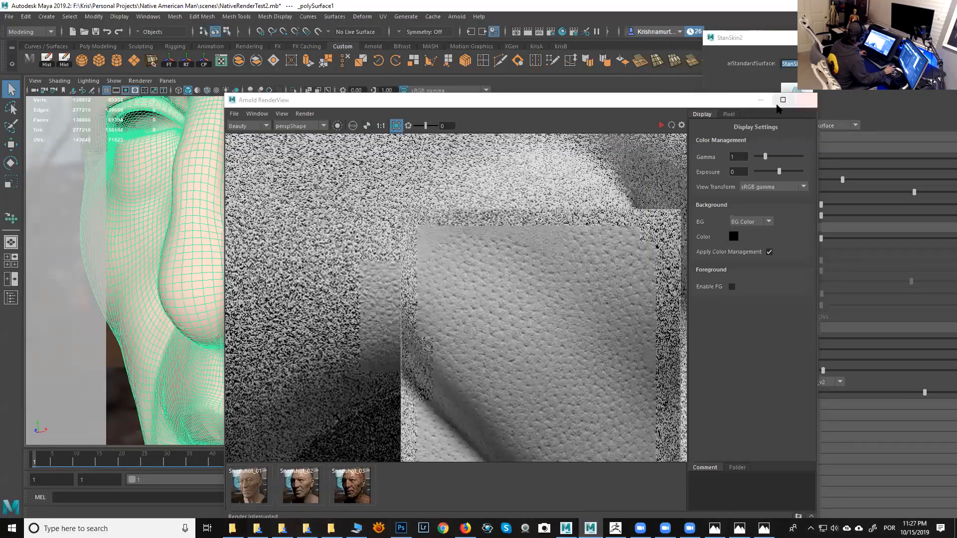
pyautogui.click(760, 100)
# - Frame and zoom onto the head mesh, then open its polySurfaceShape1 attributes to examine subdivision settings
pyautogui.press('f')
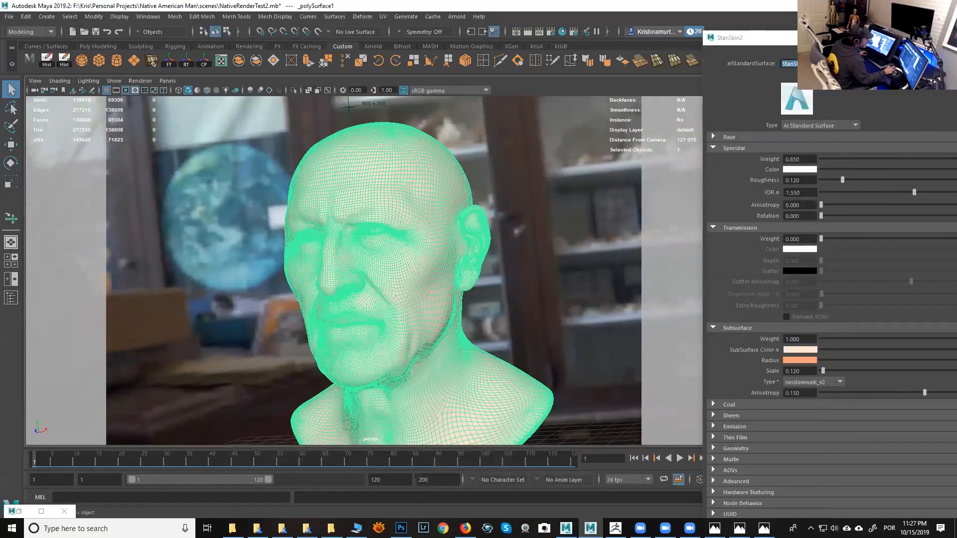
pyautogui.scroll(5, 419, 316)
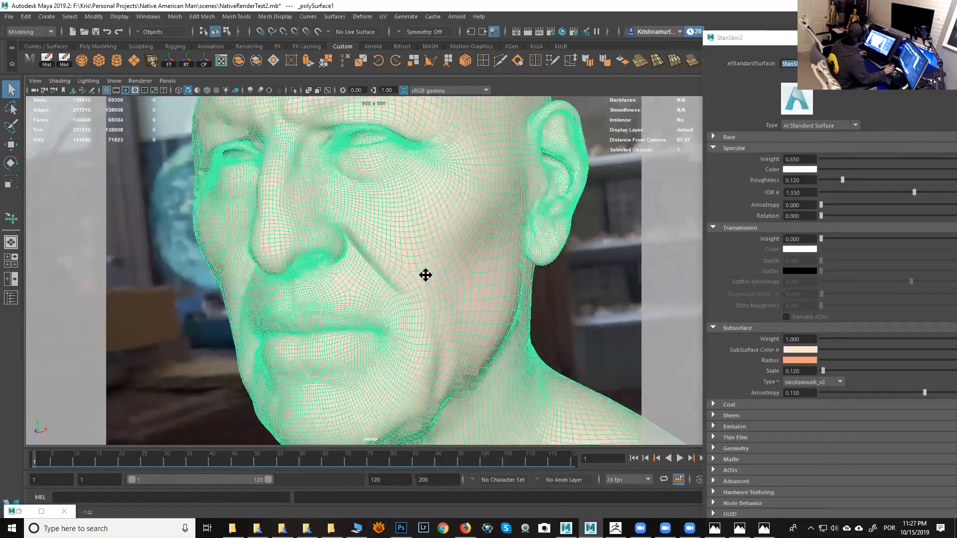
pyautogui.keyDown('alt'); pyautogui.moveTo(425, 275); pyautogui.dragTo(416, 230, button='middle'); pyautogui.keyUp('alt')
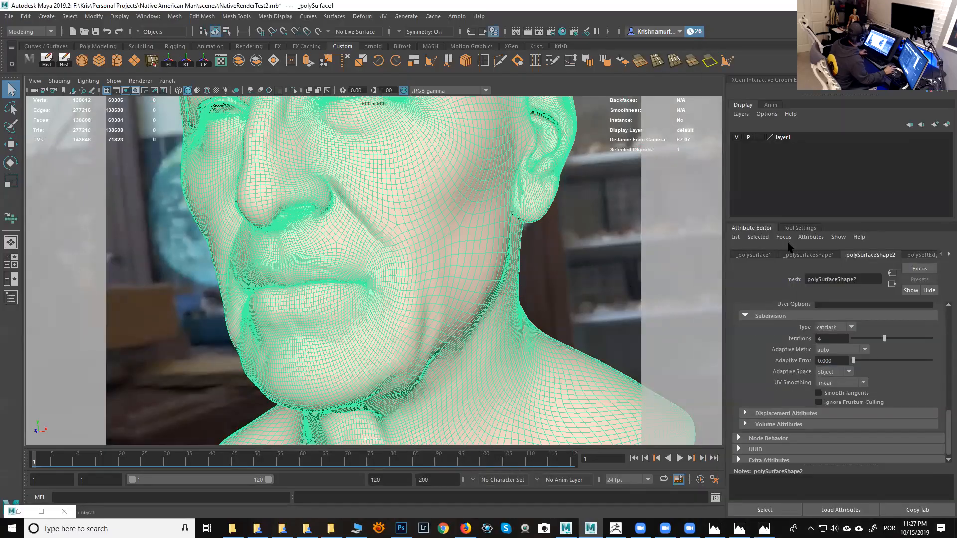
pyautogui.click(811, 255)
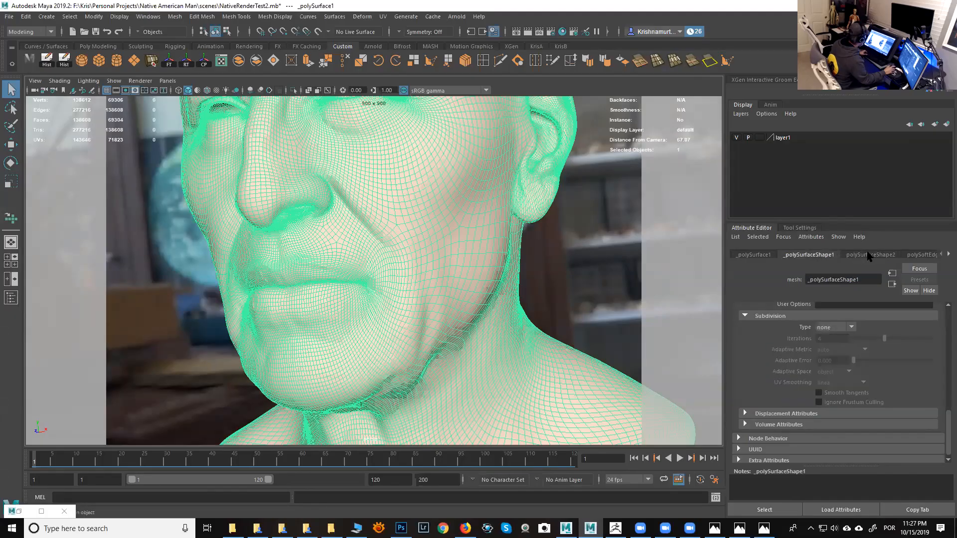
# - Compare the second shape's subdivision settings, then delete the head mesh's construction history and return to its polySurfaceShape1 attributes
pyautogui.click(868, 255)
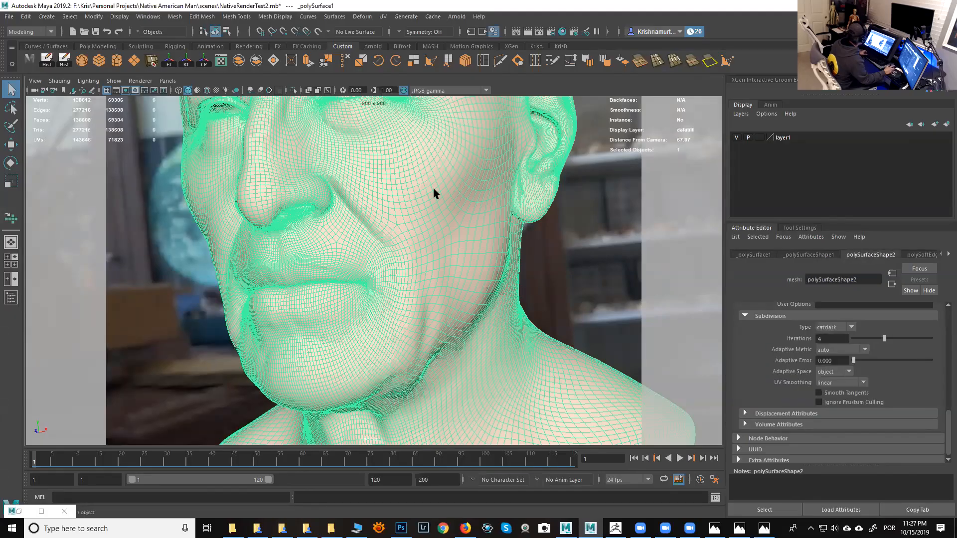
pyautogui.click(51, 63)
pyautogui.click(765, 259)
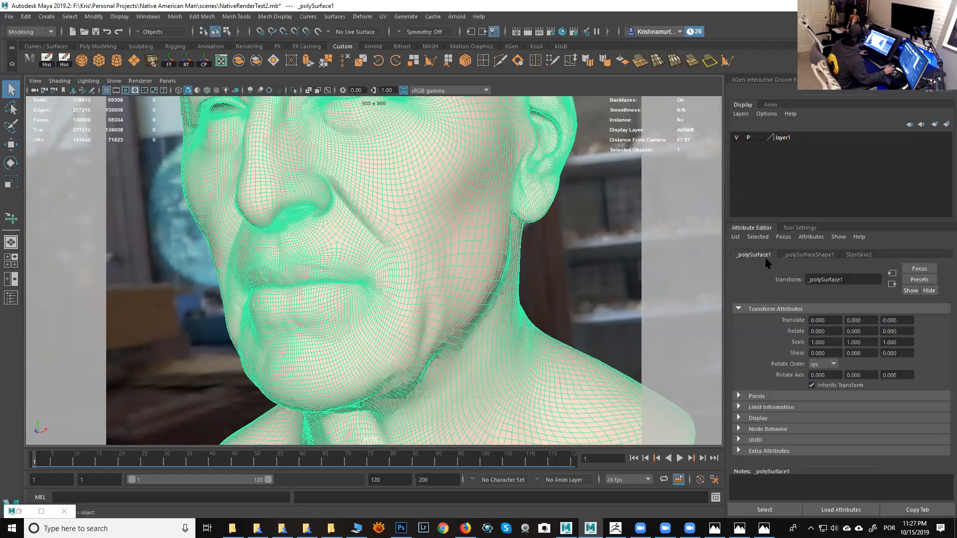
pyautogui.click(809, 255)
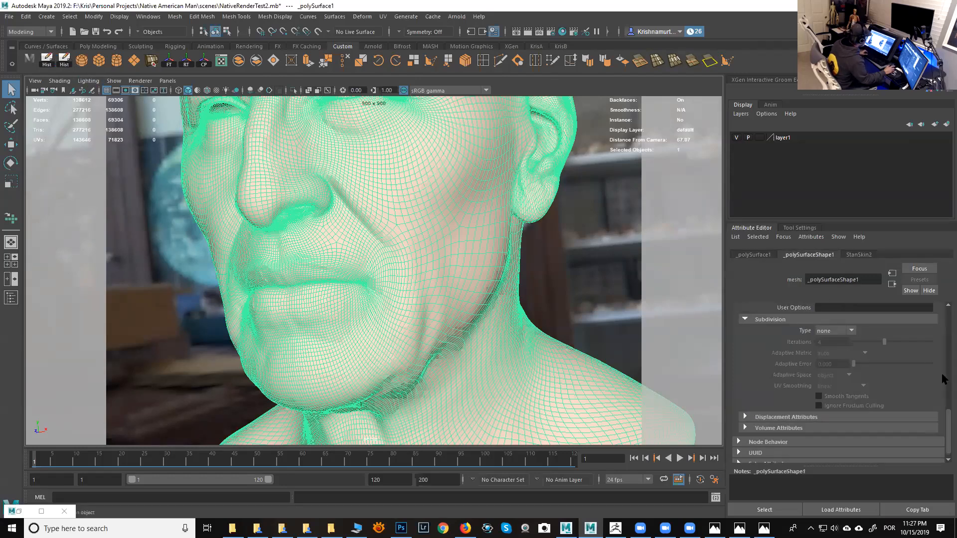
# - Set the head shape's Arnold subdivision type to catclark
pyautogui.scroll(5, 945, 424)
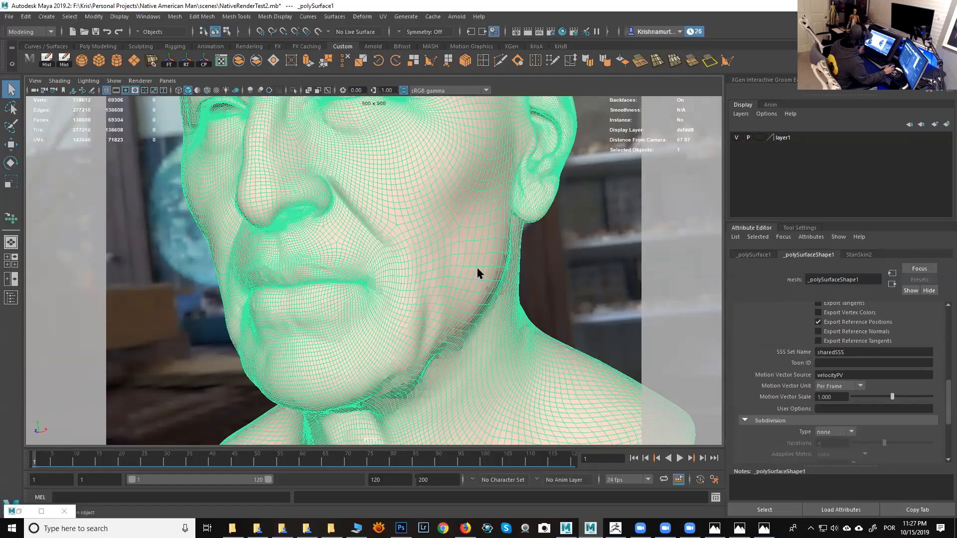
pyautogui.moveTo(845, 351); pyautogui.dragTo(816, 353)
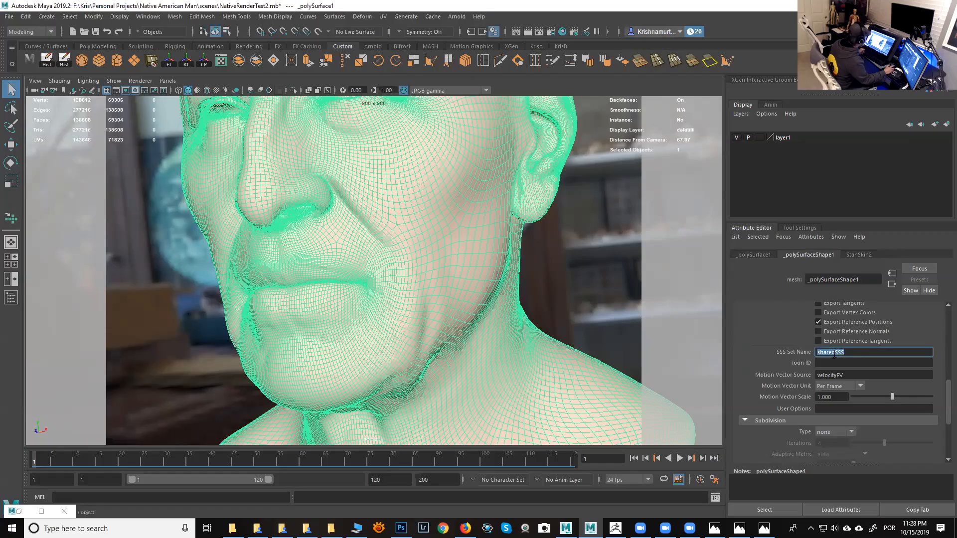
pyautogui.moveTo(949, 407); pyautogui.dragTo(946, 436)
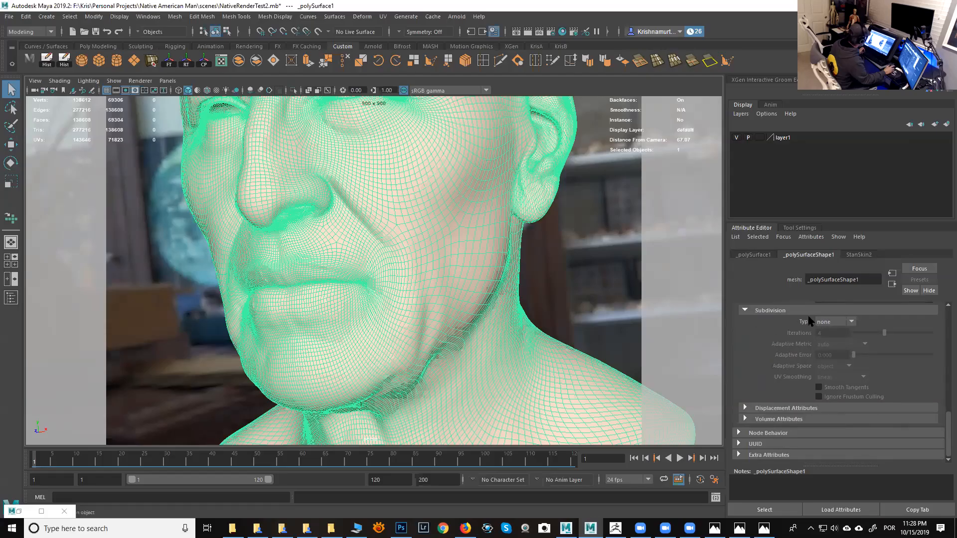
pyautogui.click(826, 323)
pyautogui.click(828, 342)
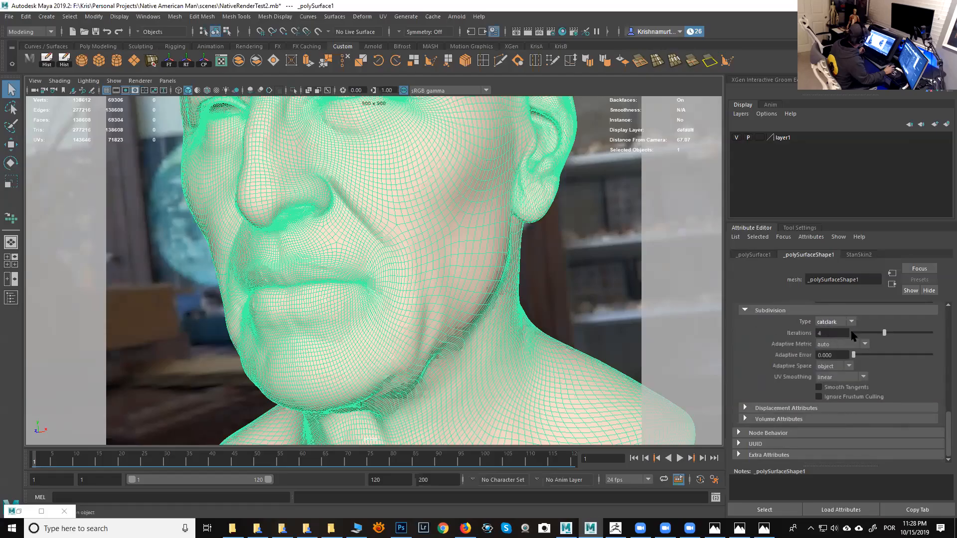
# - Expand the shape's Displacement Attributes and Autobump sections to review their settings
pyautogui.click(783, 408)
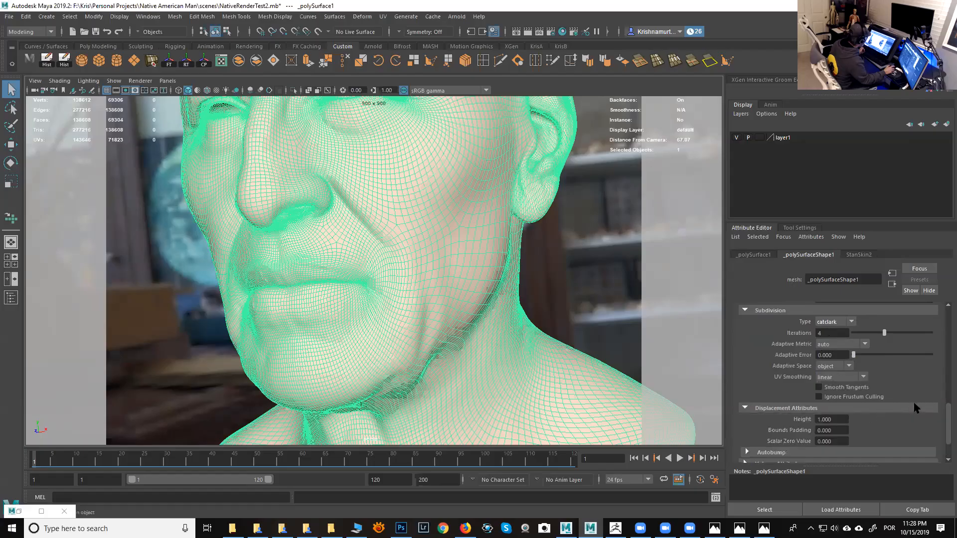
pyautogui.scroll(-3, 947, 415)
pyautogui.click(817, 407)
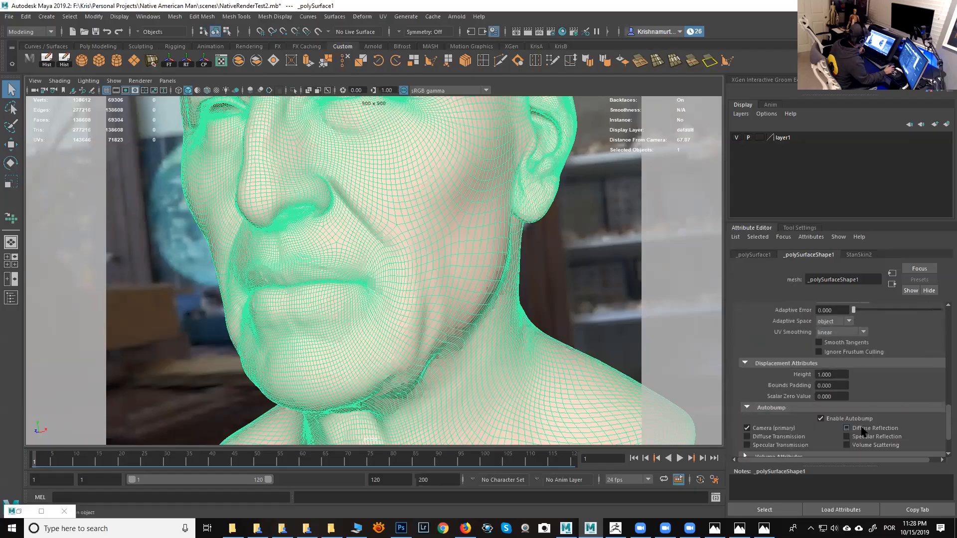
pyautogui.moveTo(946, 418); pyautogui.dragTo(946, 334)
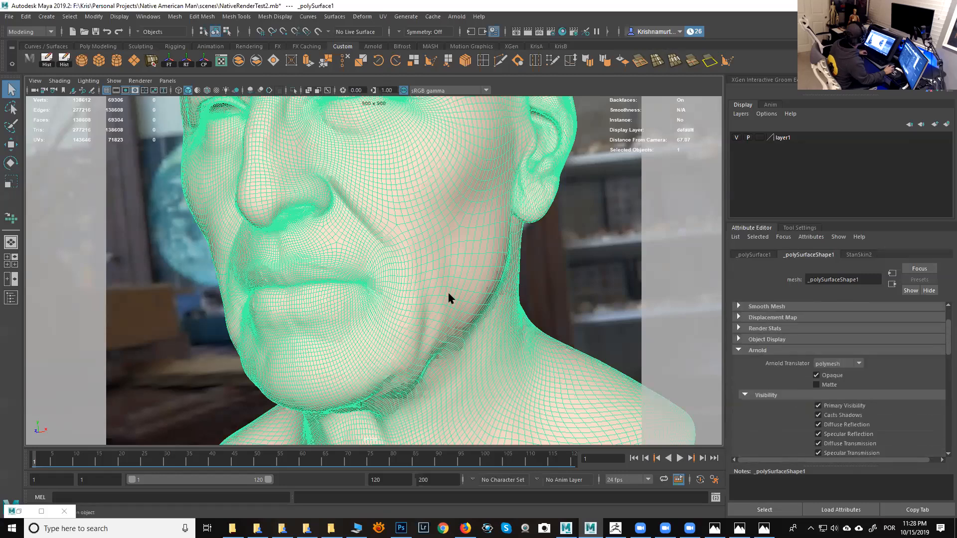
# - Rename the head mesh to NativeAmerican in the Outliner
pyautogui.keyDown('alt'); pyautogui.moveTo(495, 314); pyautogui.dragTo(438, 264, button='right'); pyautogui.keyUp('alt')
pyautogui.keyDown('alt'); pyautogui.moveTo(438, 265); pyautogui.dragTo(428, 261); pyautogui.keyUp('alt')
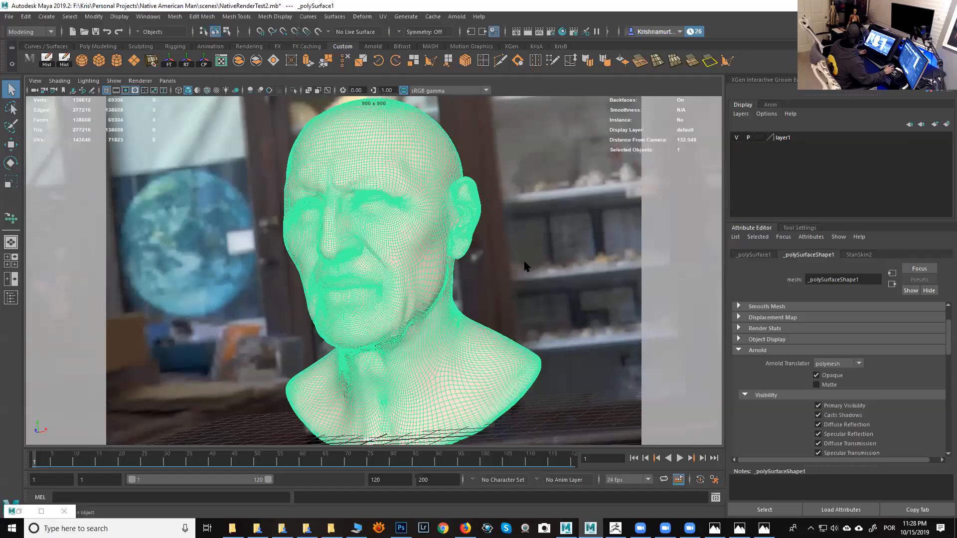
pyautogui.click(839, 79)
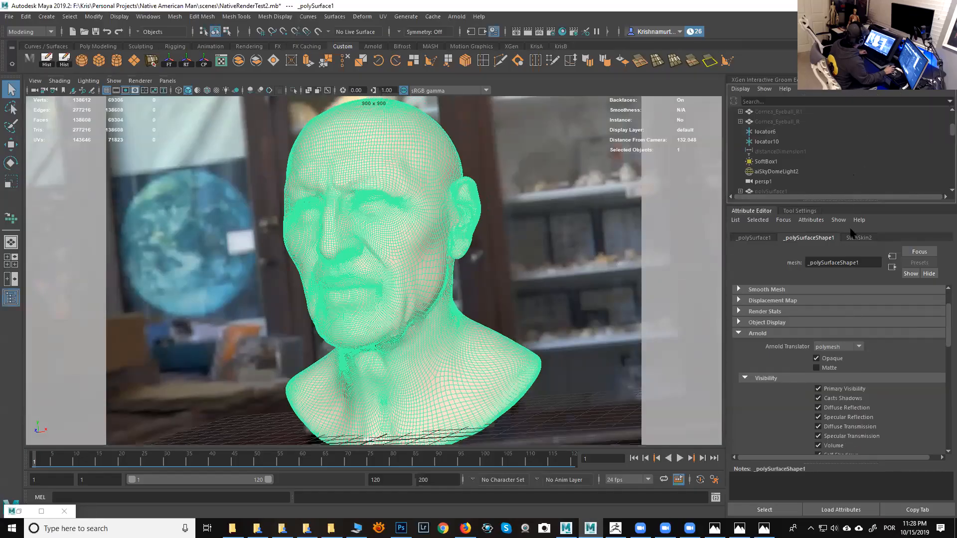
pyautogui.moveTo(852, 205); pyautogui.dragTo(862, 313)
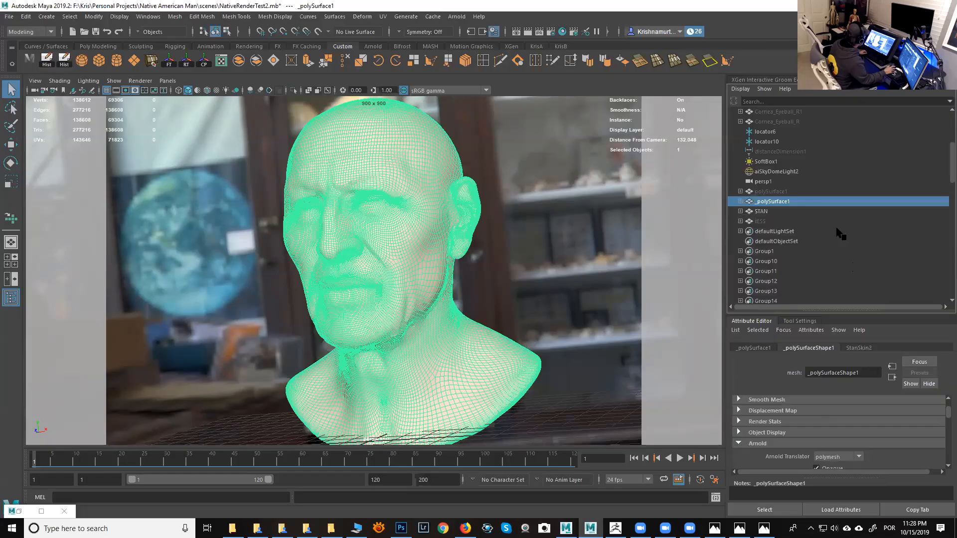
pyautogui.doubleClick(790, 202)
pyautogui.write('NativeAmerican')
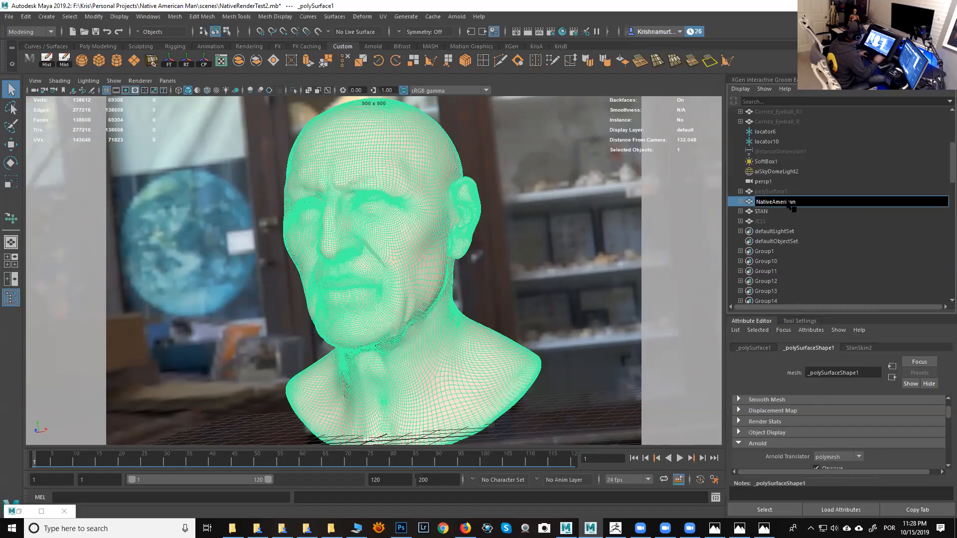
pyautogui.press('Return')
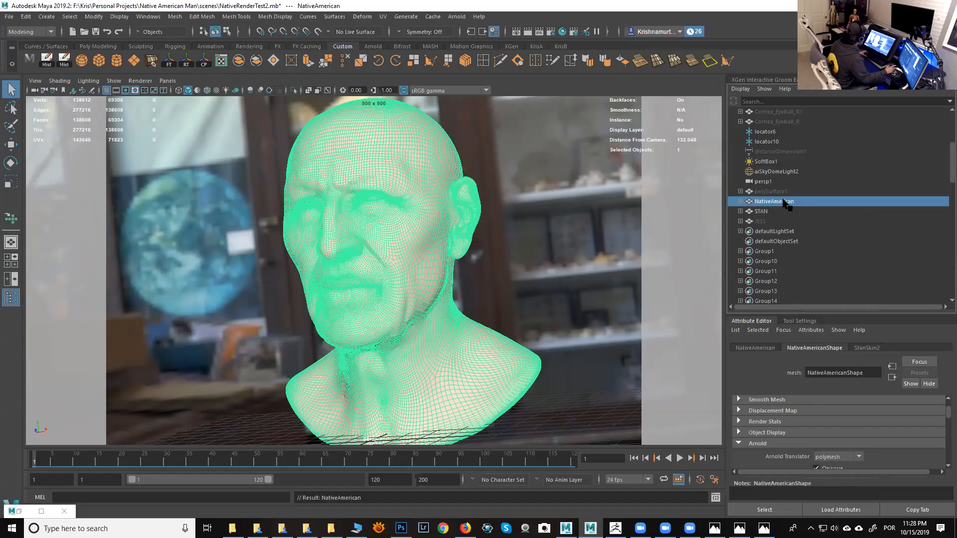
# - Import Head_MR2.OBJ from the project's OBJ folder with the import file type set to OBJ
pyautogui.click(9, 17)
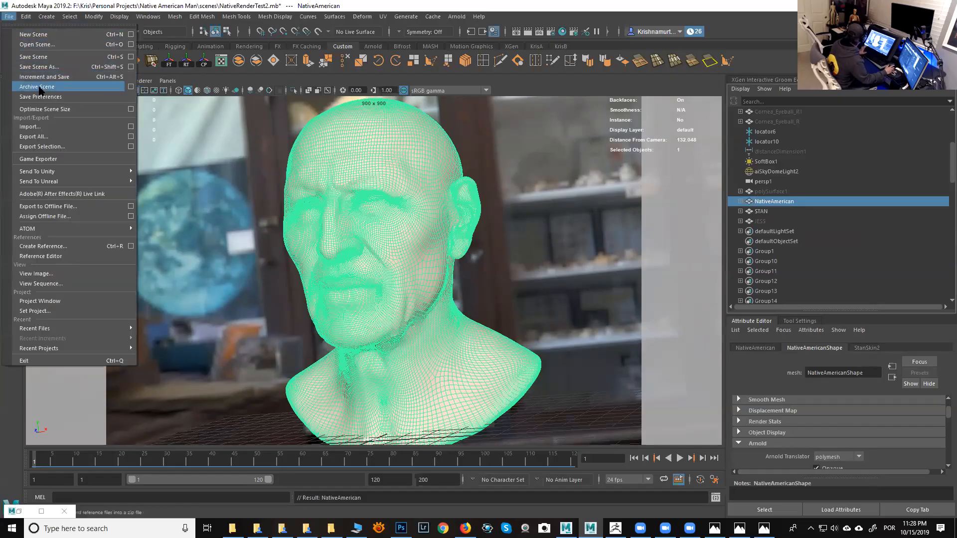
pyautogui.click(131, 127)
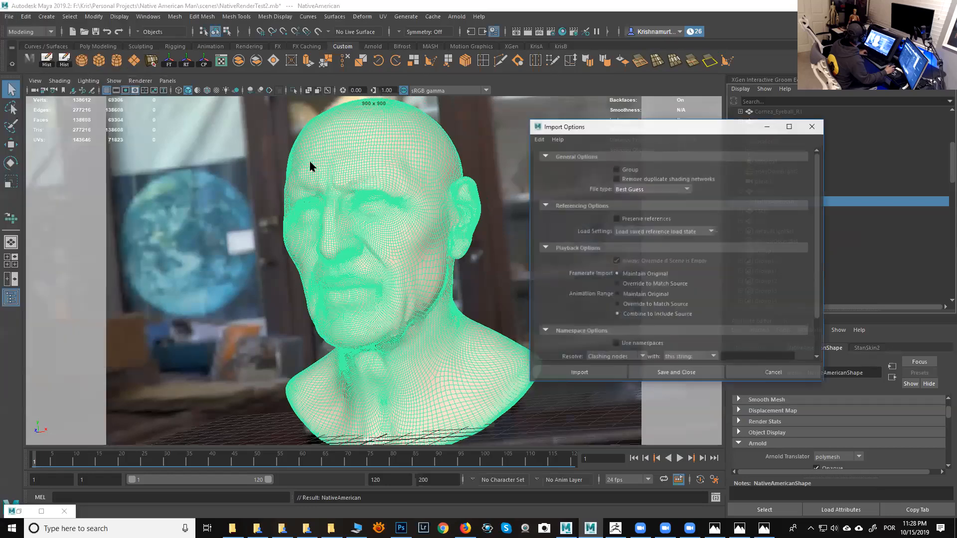
pyautogui.click(635, 192)
pyautogui.click(637, 239)
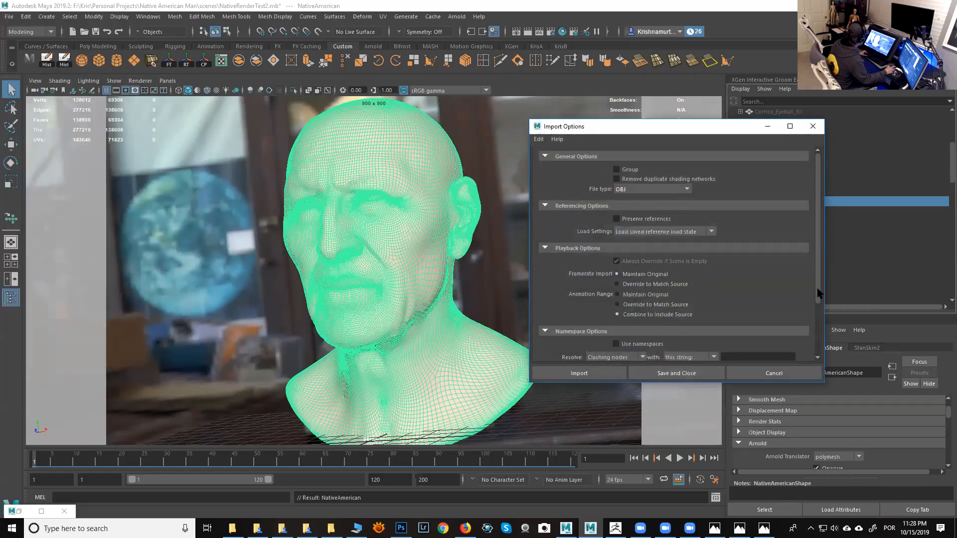
pyautogui.scroll(-3, 818, 294)
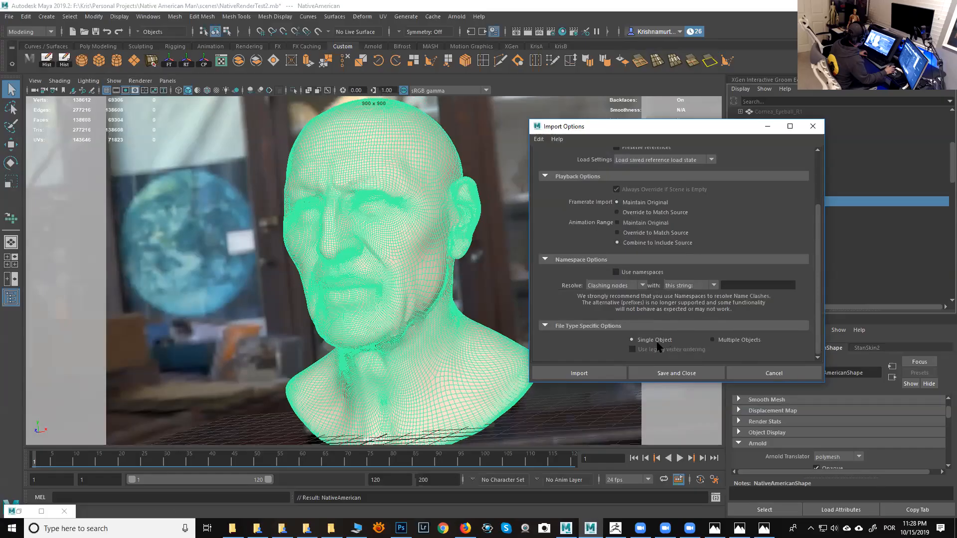
pyautogui.click(598, 373)
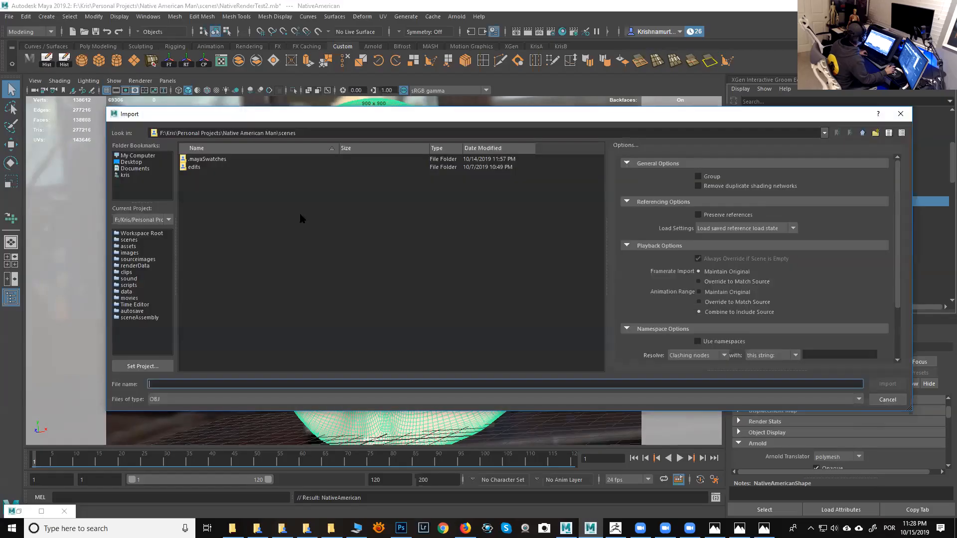
pyautogui.click(863, 133)
pyautogui.doubleClick(200, 215)
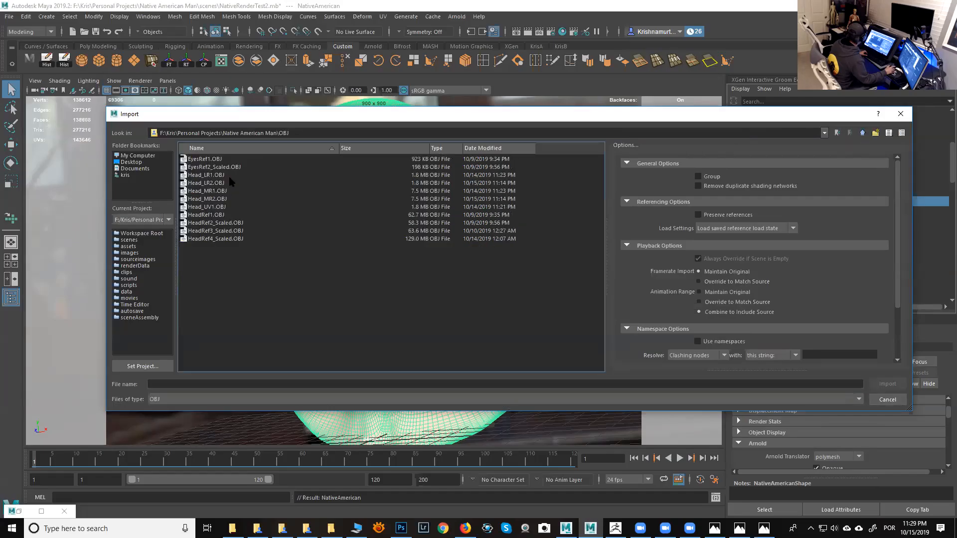
pyautogui.click(474, 149)
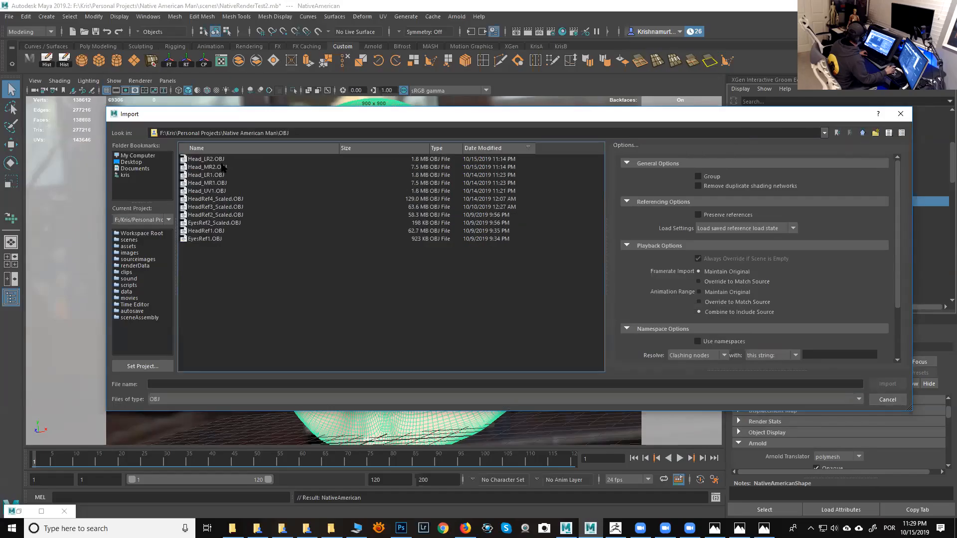
pyautogui.click(215, 167)
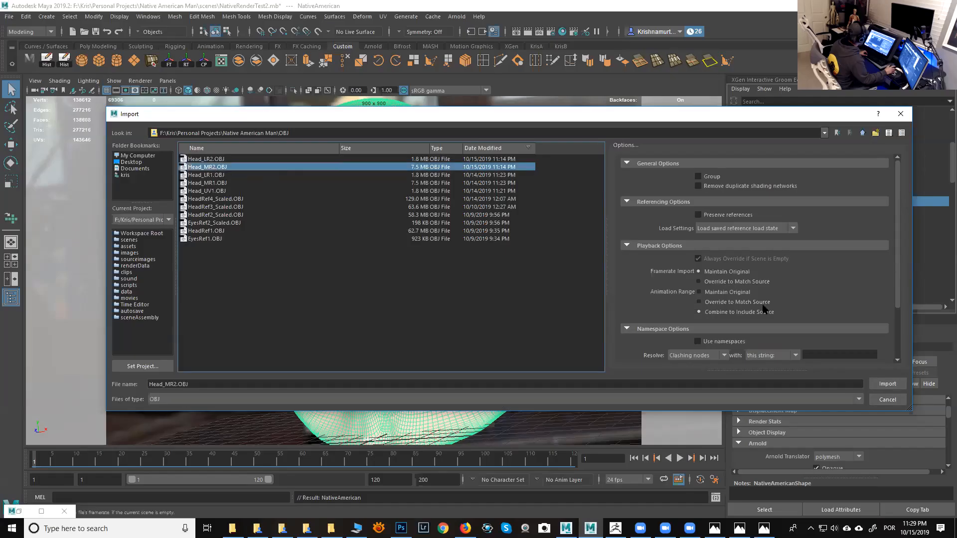
pyautogui.click(887, 384)
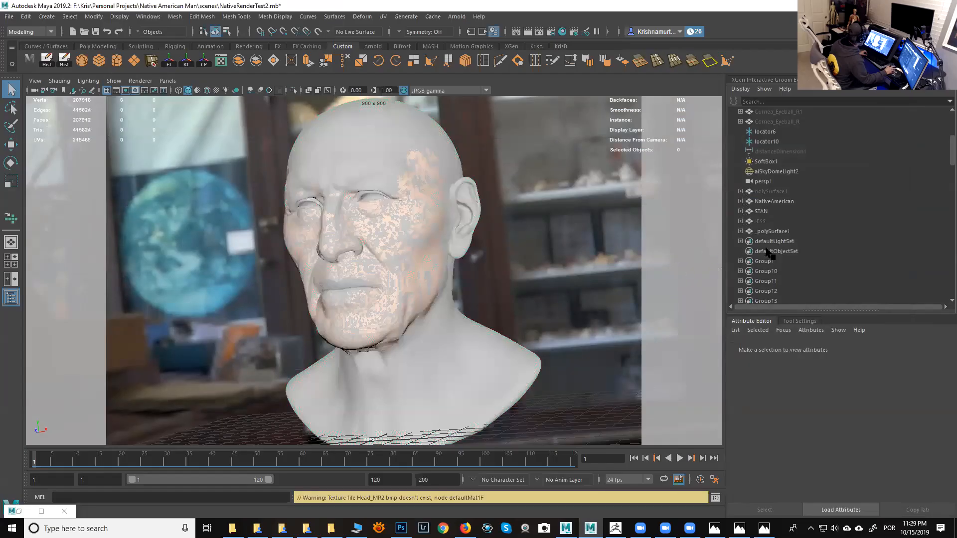
# - Select the imported _polySurface1 and then NativeAmerican, and open the Blend Shape options under the Animation menu set
pyautogui.click(777, 201)
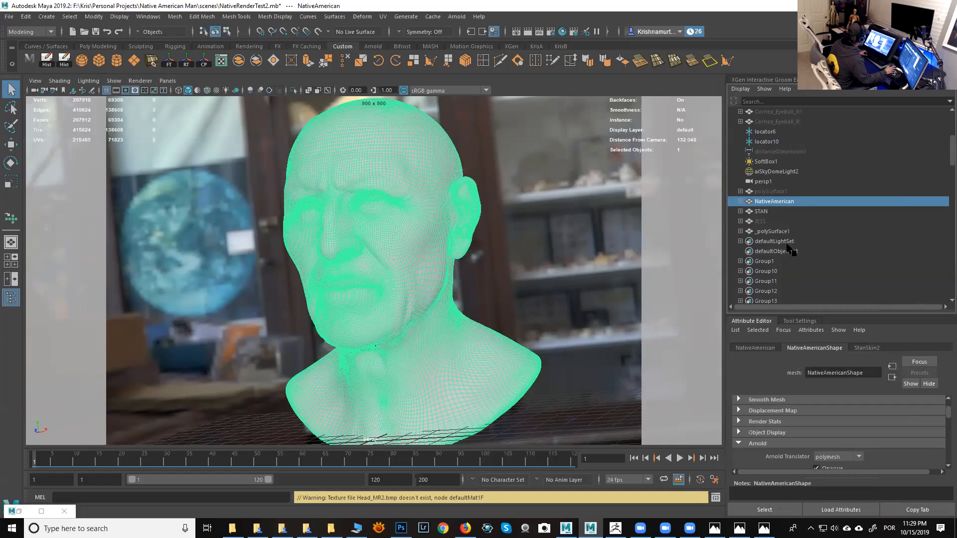
pyautogui.click(772, 231)
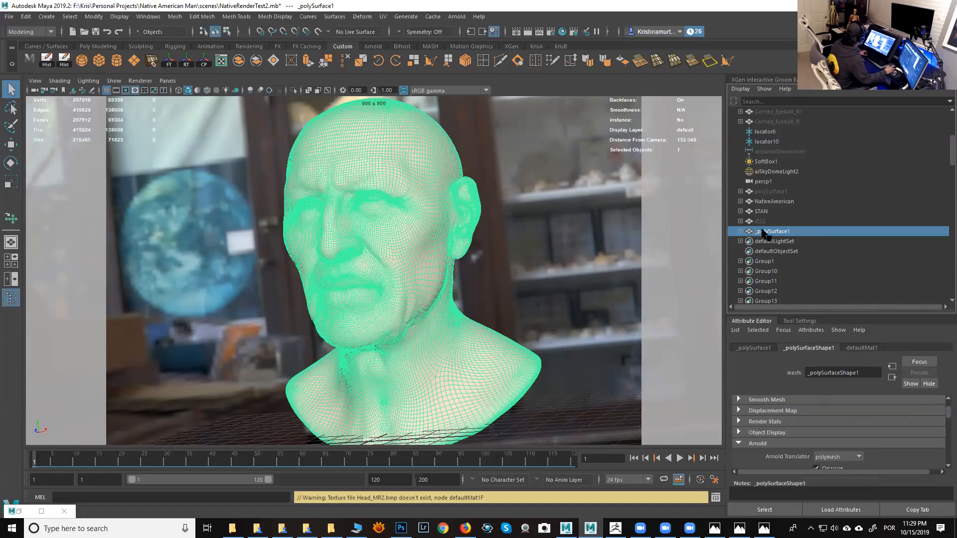
pyautogui.click(773, 202)
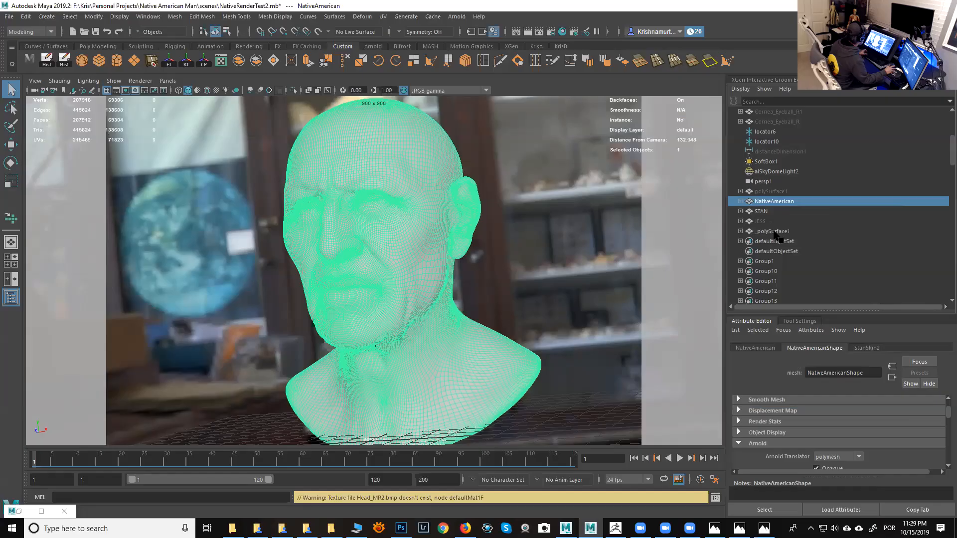
pyautogui.click(773, 231)
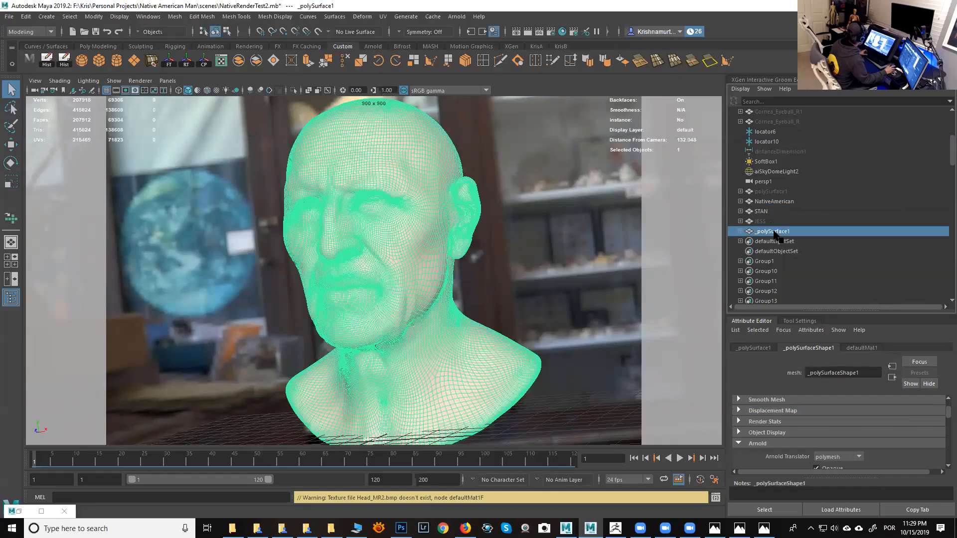
pyautogui.keyDown('ctrl'); pyautogui.click(774, 202); pyautogui.keyUp('ctrl')
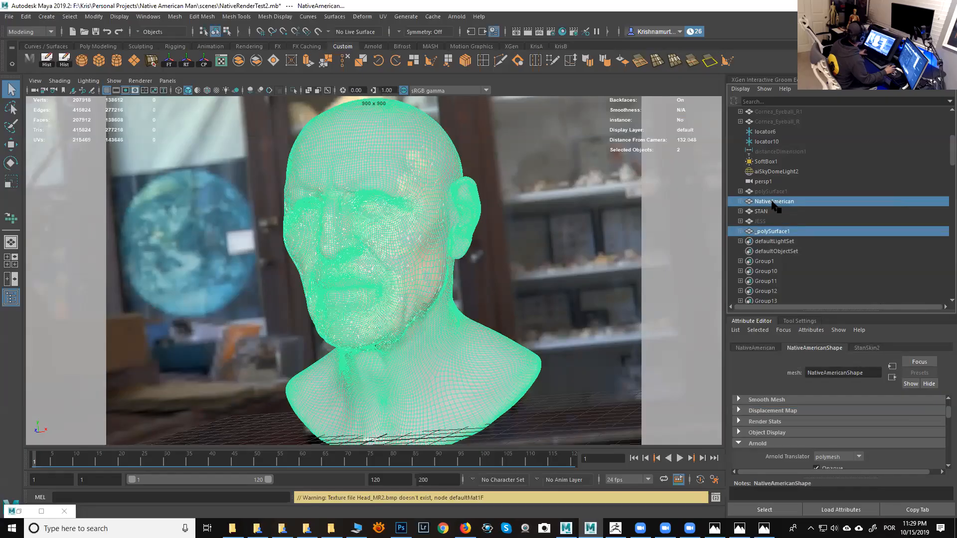
pyautogui.click(34, 32)
pyautogui.click(31, 63)
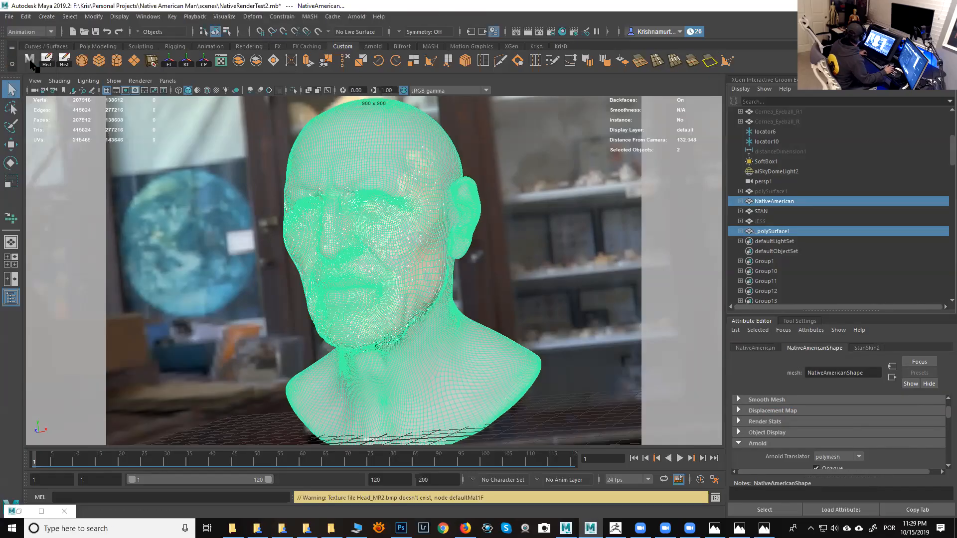
pyautogui.click(249, 19)
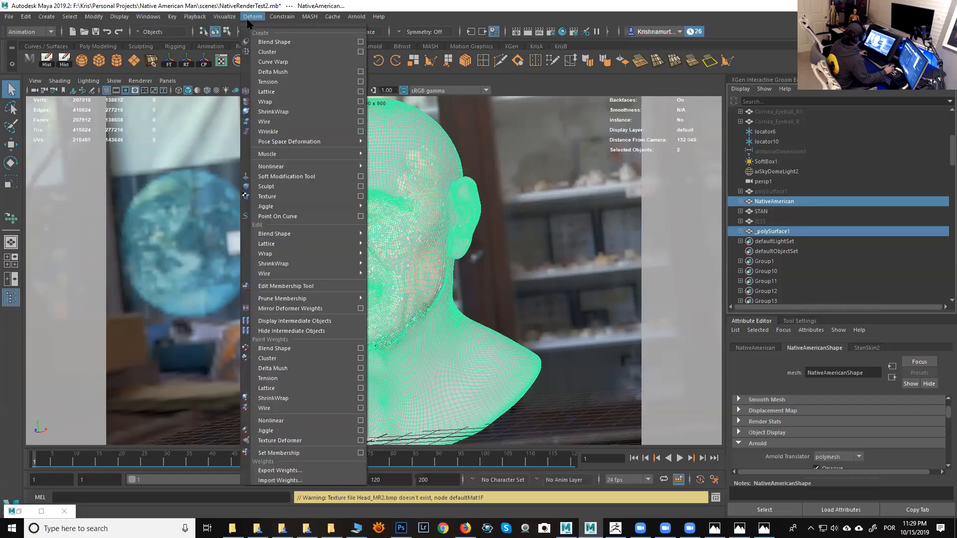
pyautogui.click(360, 41)
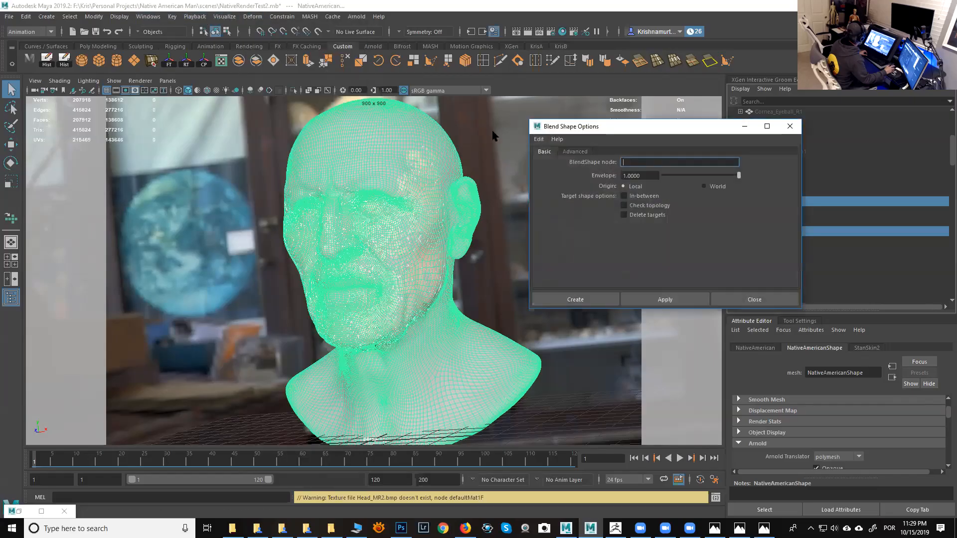
# - Name the blend shape node BlendShapeAAAAAA and create the blend shape from _polySurface1 onto NativeAmerican
pyautogui.click(634, 162)
pyautogui.write('AAAAAAA')
pyautogui.click(576, 152)
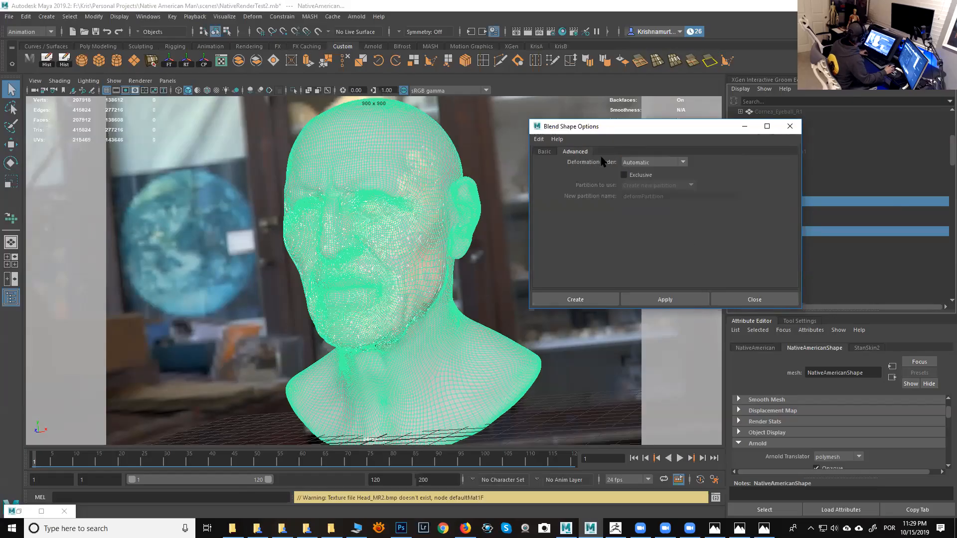
pyautogui.click(544, 152)
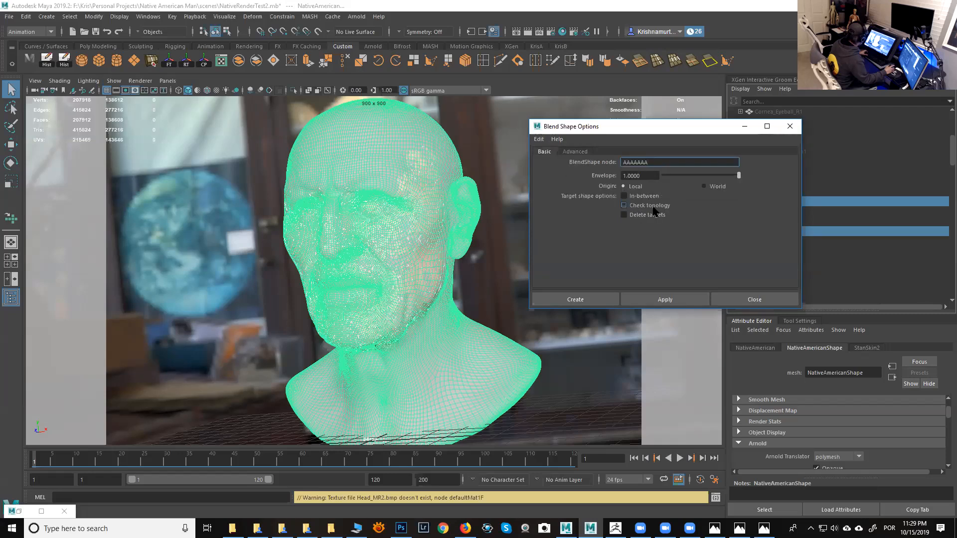
pyautogui.doubleClick(650, 165)
pyautogui.write('BlendShape')
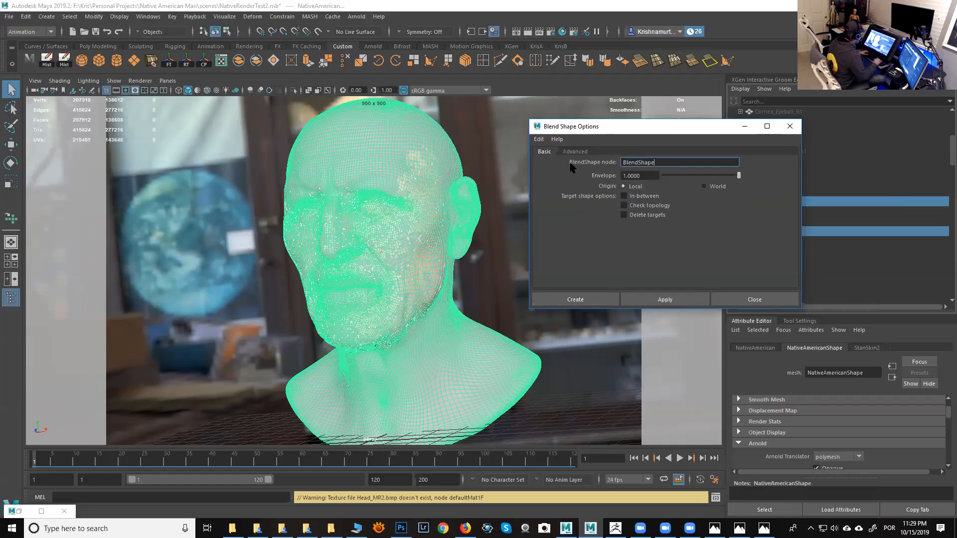
pyautogui.write('AAAAAA')
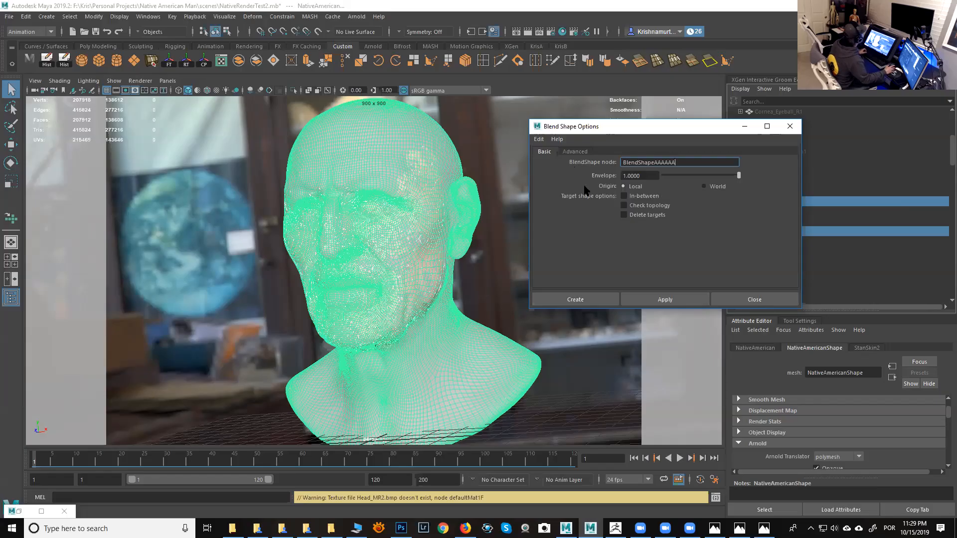
pyautogui.click(608, 300)
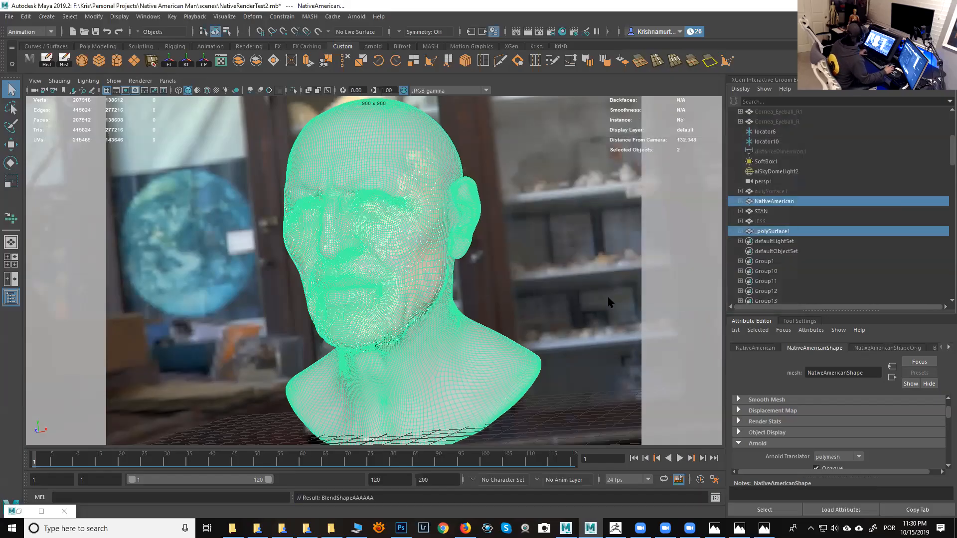
# - Open BlendShapeAAAAAA on NativeAmerican and set the _polySurface1 target weight to 1
pyautogui.click(779, 202)
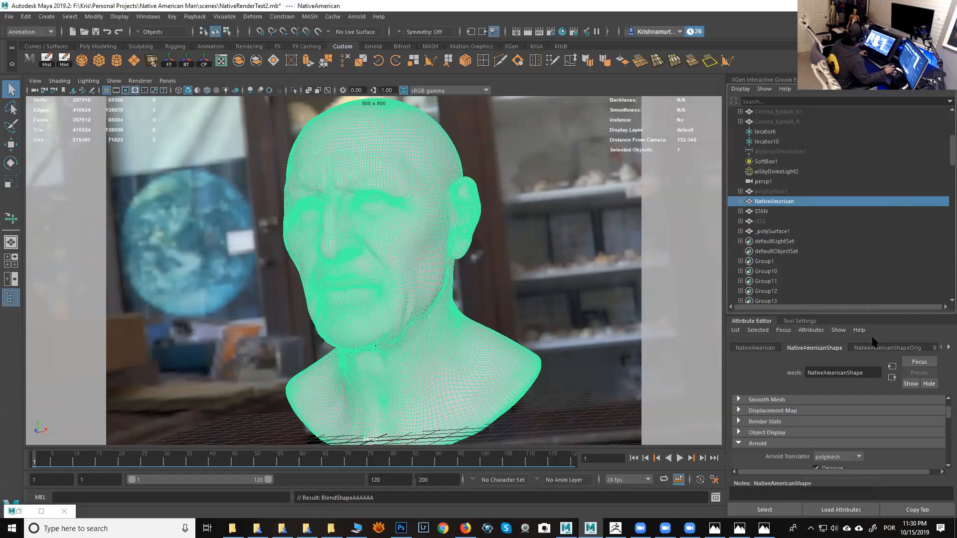
pyautogui.click(947, 348)
pyautogui.click(947, 348)
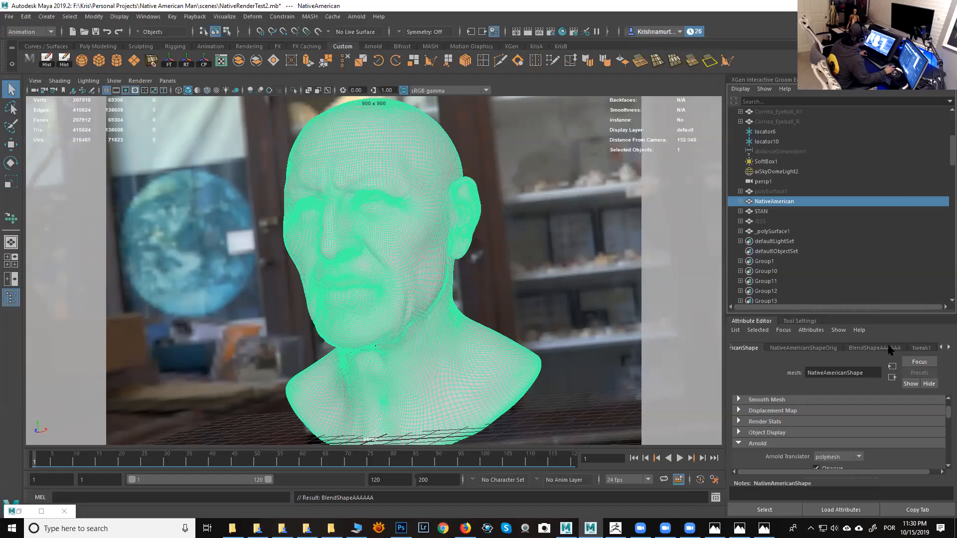
pyautogui.click(868, 349)
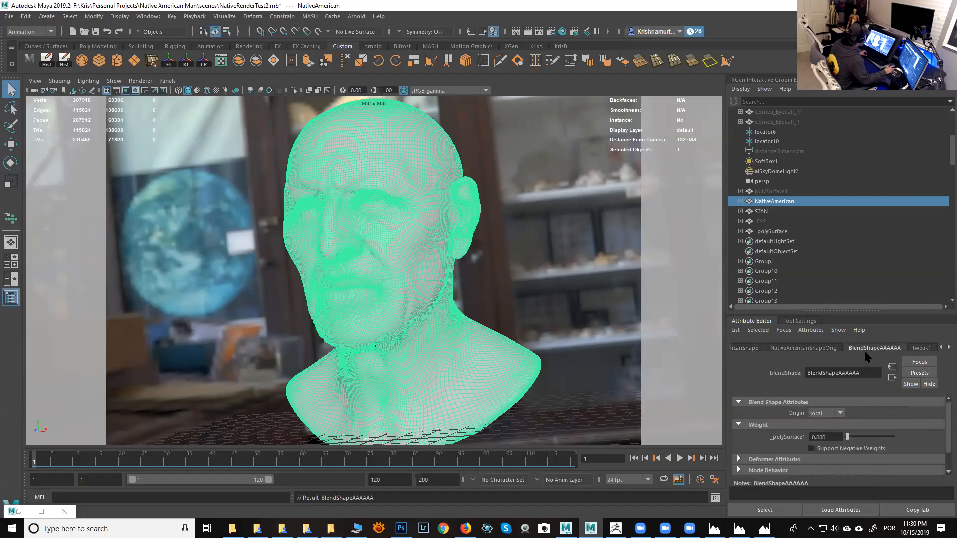
pyautogui.moveTo(848, 438); pyautogui.dragTo(903, 444)
pyautogui.scroll(5, 466, 310)
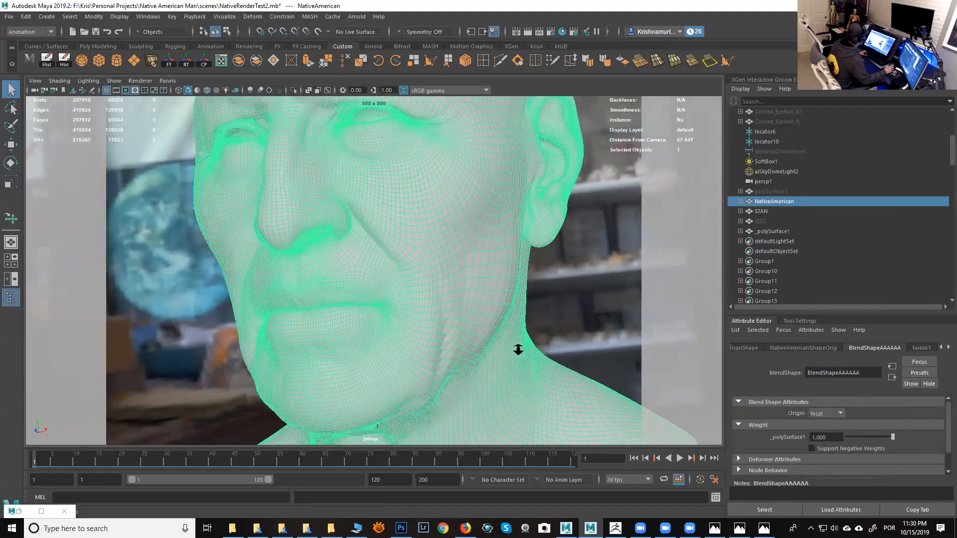
pyautogui.moveTo(865, 442); pyautogui.dragTo(945, 416)
pyautogui.moveTo(882, 410); pyautogui.dragTo(946, 401)
pyautogui.scroll(-2, 501, 297)
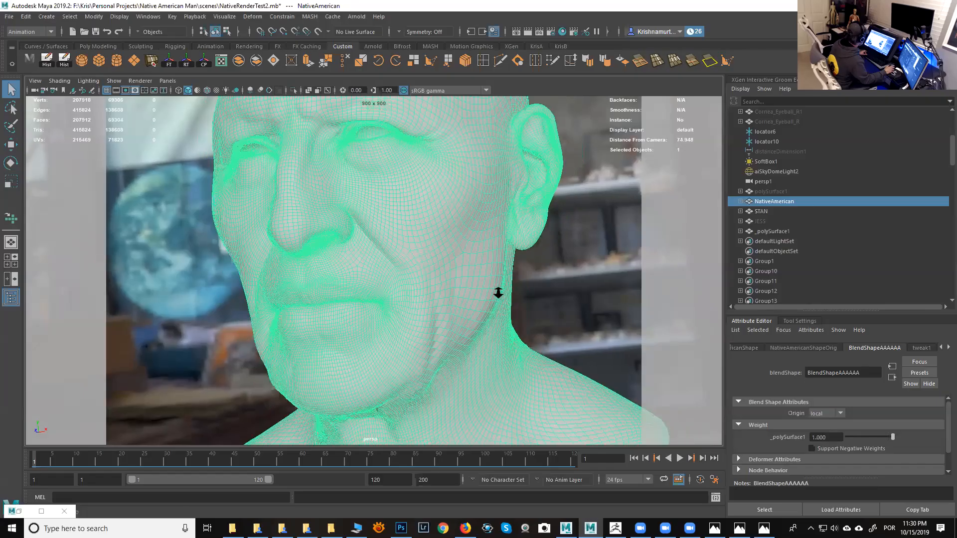
pyautogui.scroll(-2, 498, 301)
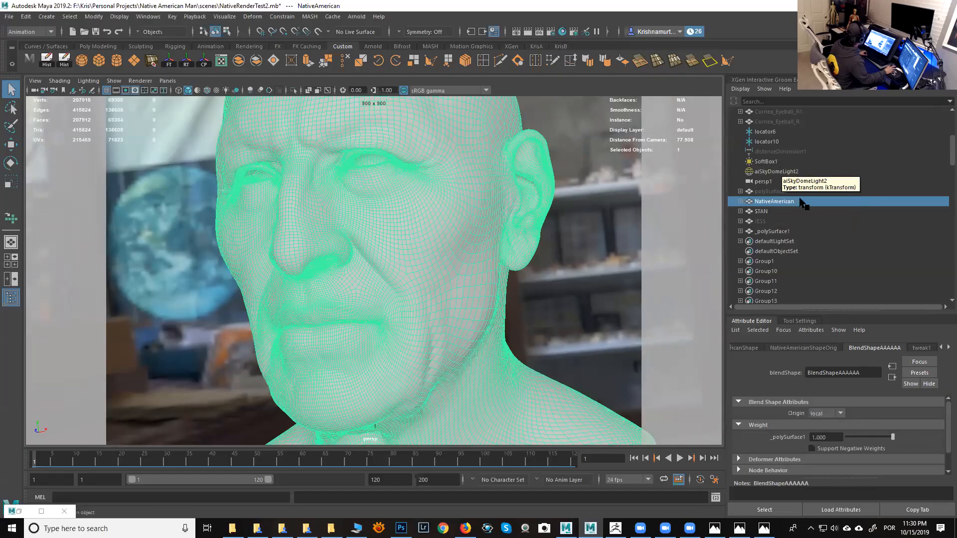
# - Select _polySurface1 and NativeAmerican, switch to the Modeling menu set, set Transfer Attributes sample space to UV, and close it
pyautogui.click(772, 230)
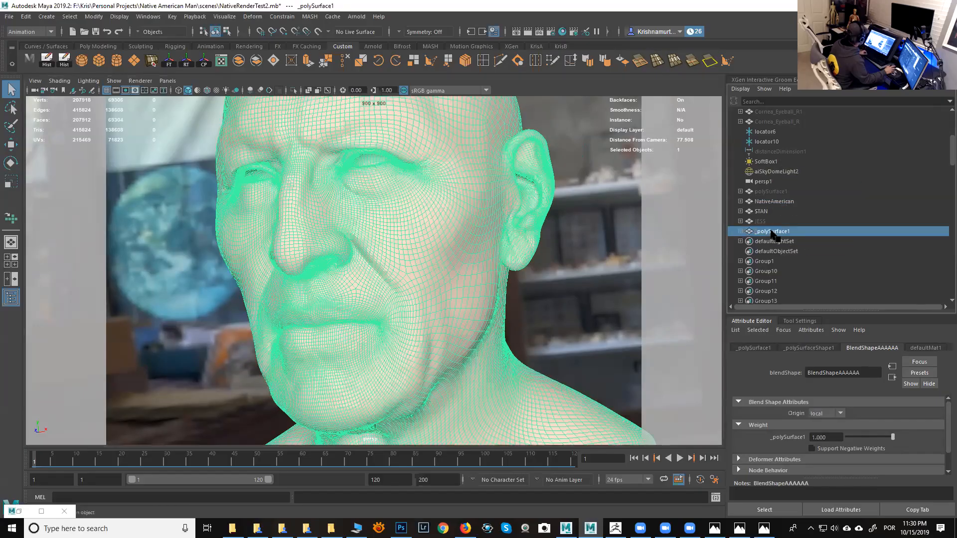
pyautogui.click(774, 202)
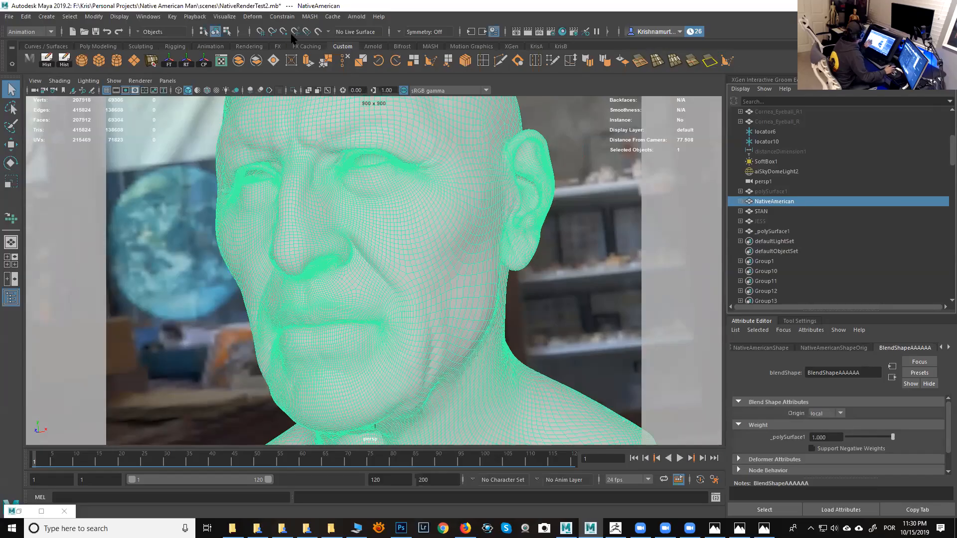
pyautogui.click(39, 32)
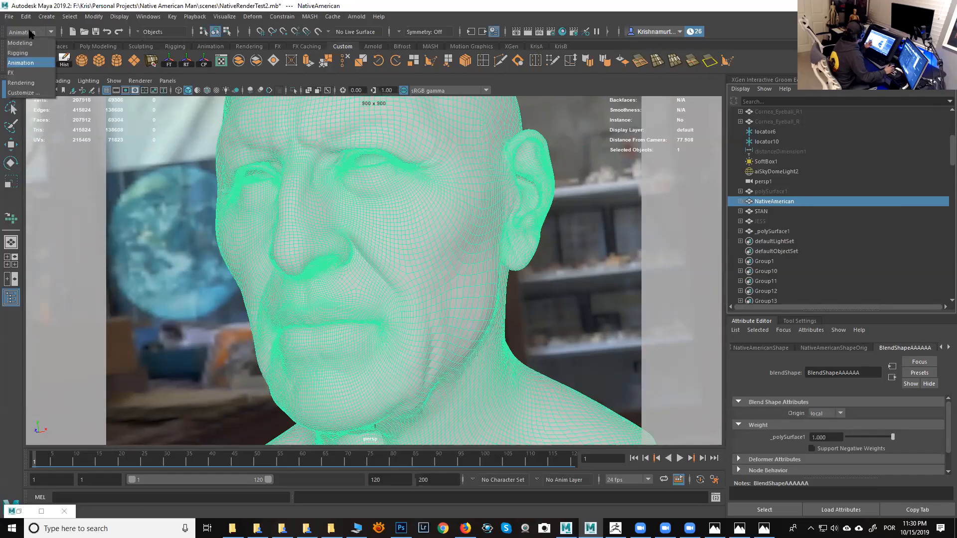
pyautogui.click(21, 43)
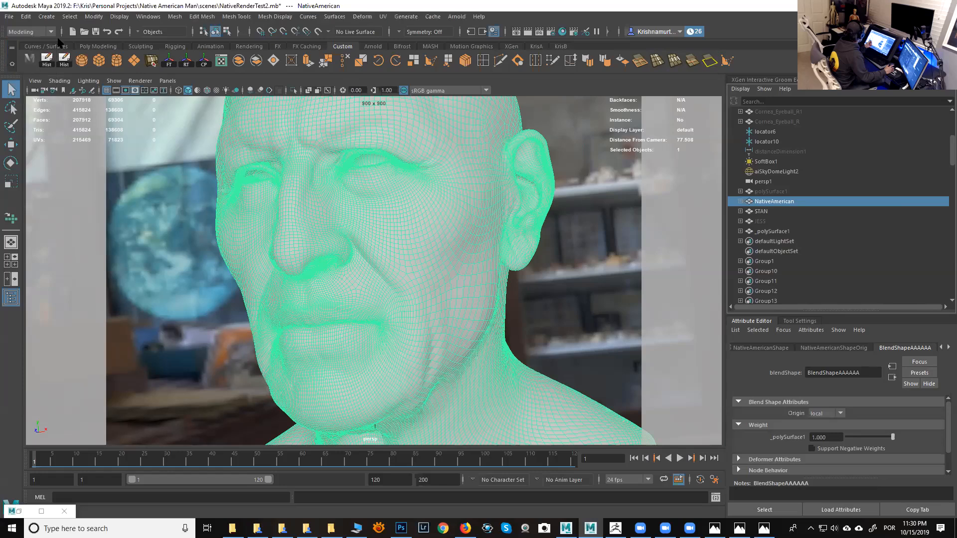
pyautogui.click(148, 19)
pyautogui.moveTo(172, 22)
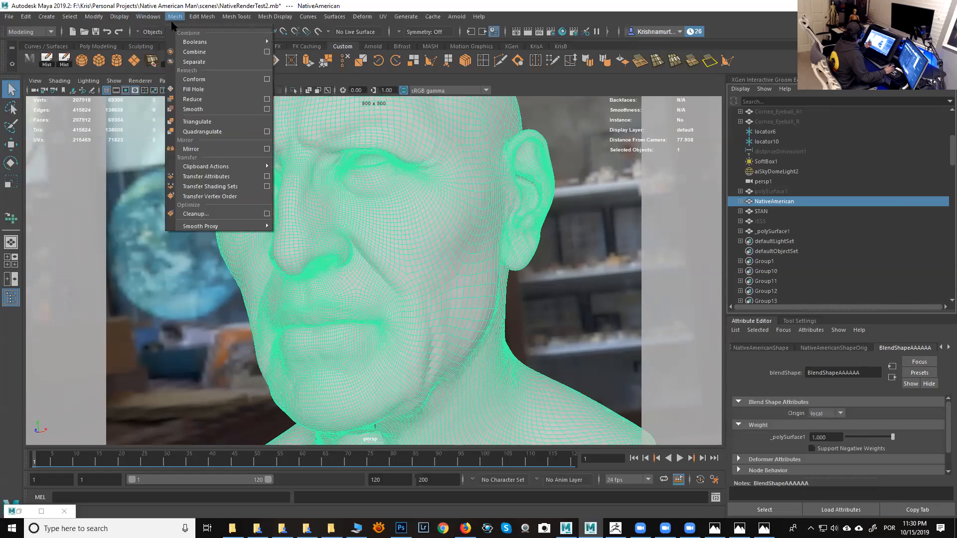
pyautogui.click(267, 177)
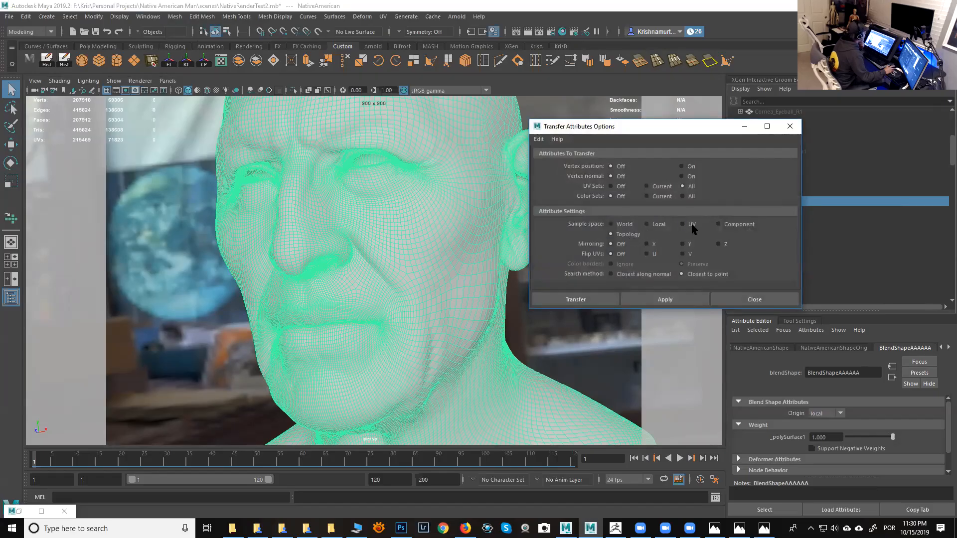
pyautogui.click(633, 236)
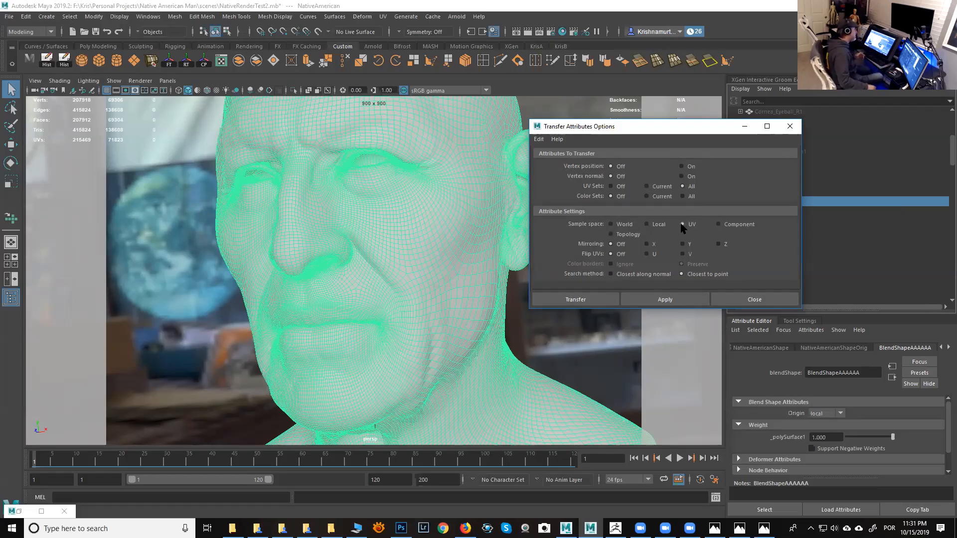
pyautogui.click(682, 224)
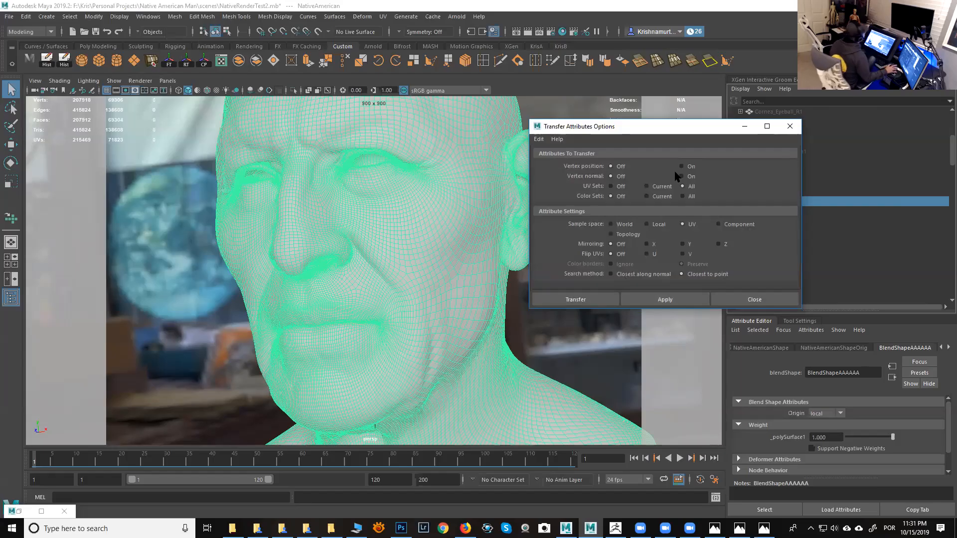
pyautogui.click(790, 126)
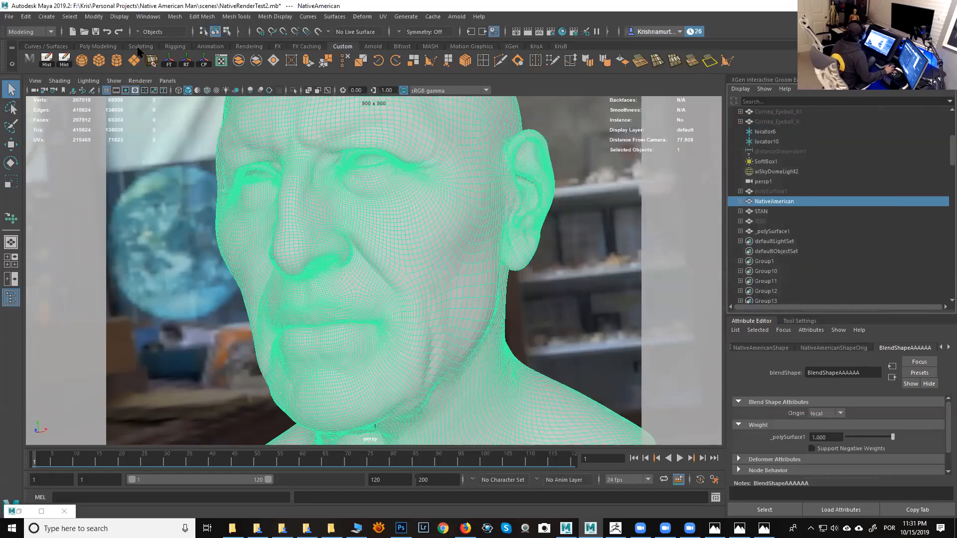
# - Delete the construction history of NativeAmerican to bake in the blend shape
pyautogui.click(66, 65)
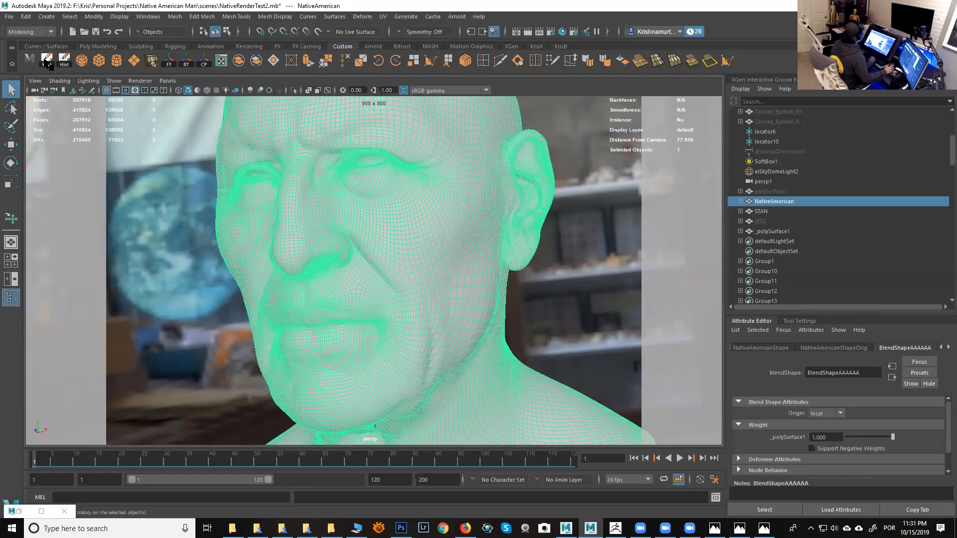
pyautogui.click(351, 124)
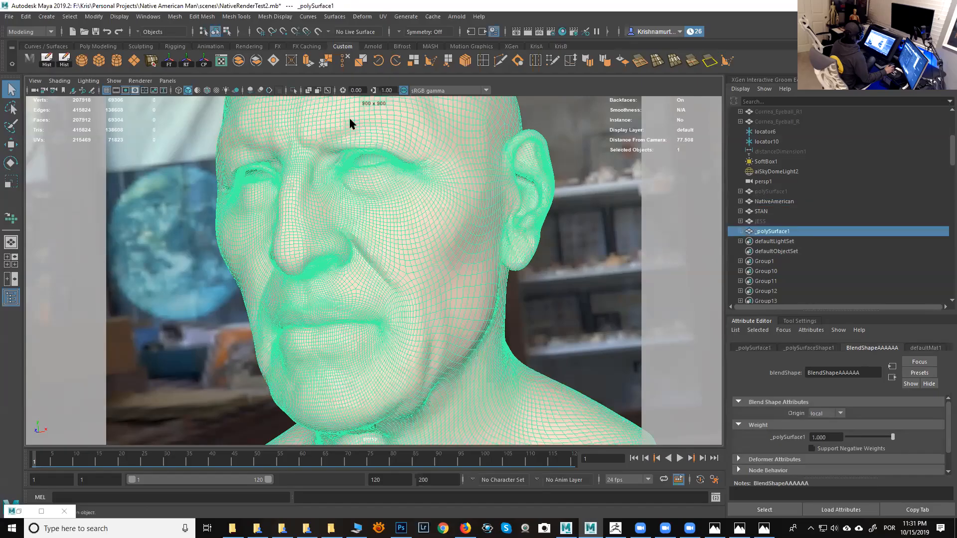
pyautogui.click(350, 124)
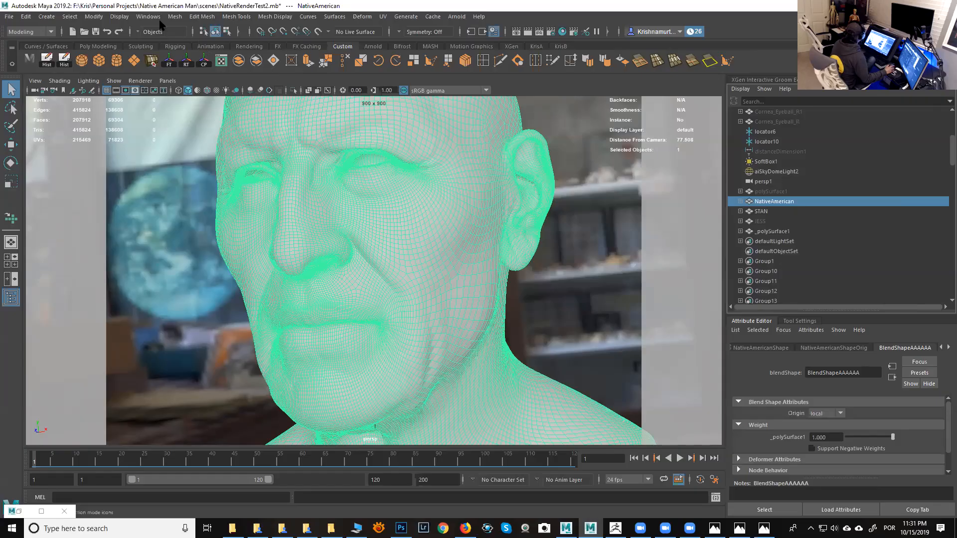
pyautogui.click(26, 17)
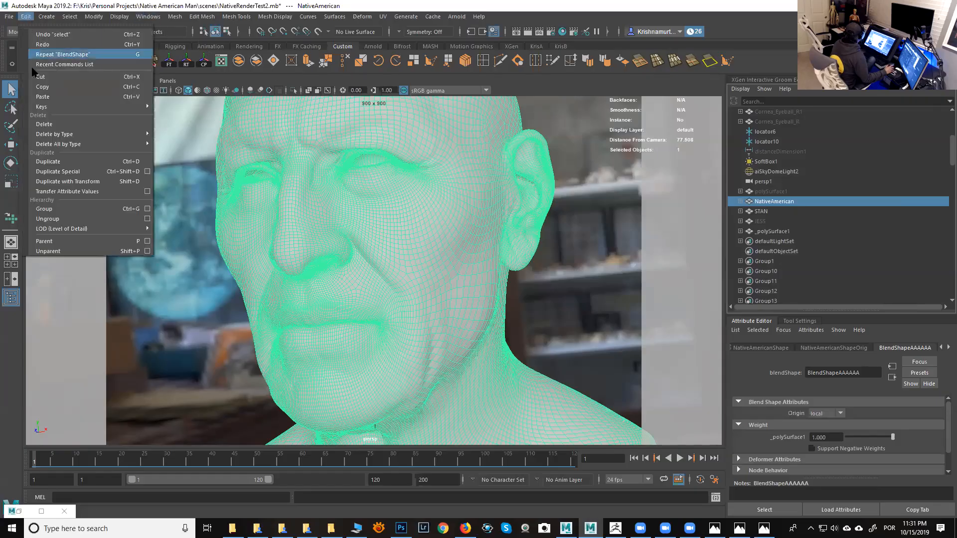
pyautogui.moveTo(86, 135)
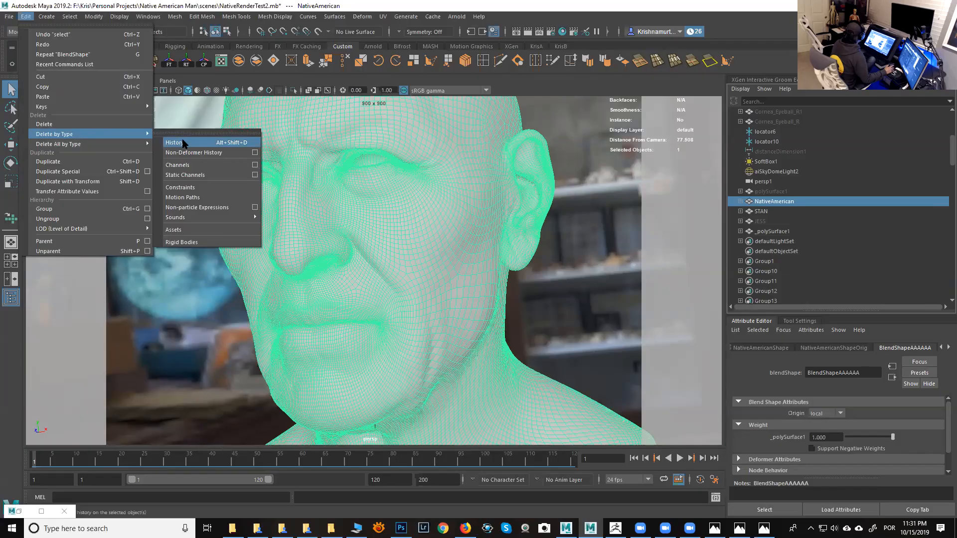
pyautogui.click(175, 143)
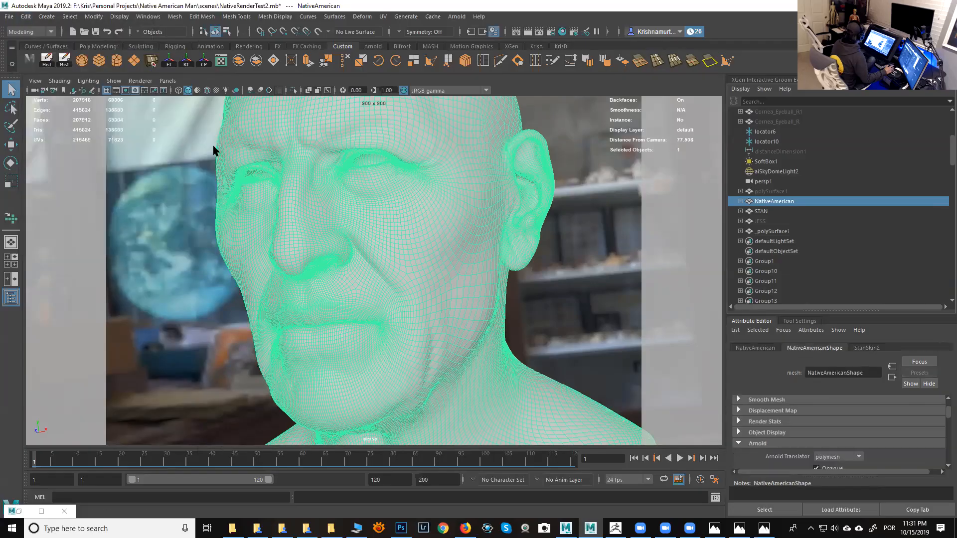
# - Delete the imported _polySurface1 mesh and reselect the NativeAmerican head
pyautogui.click(779, 231)
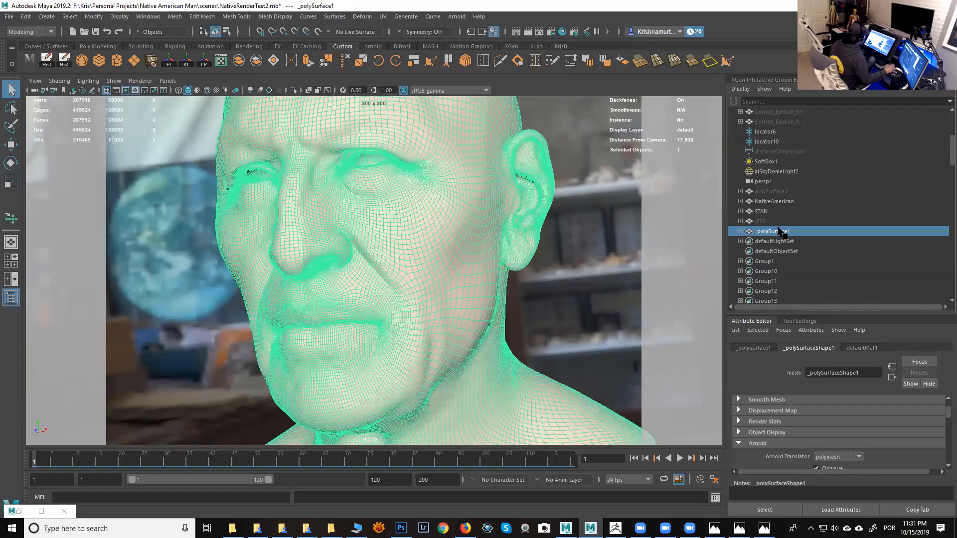
pyautogui.press('Delete')
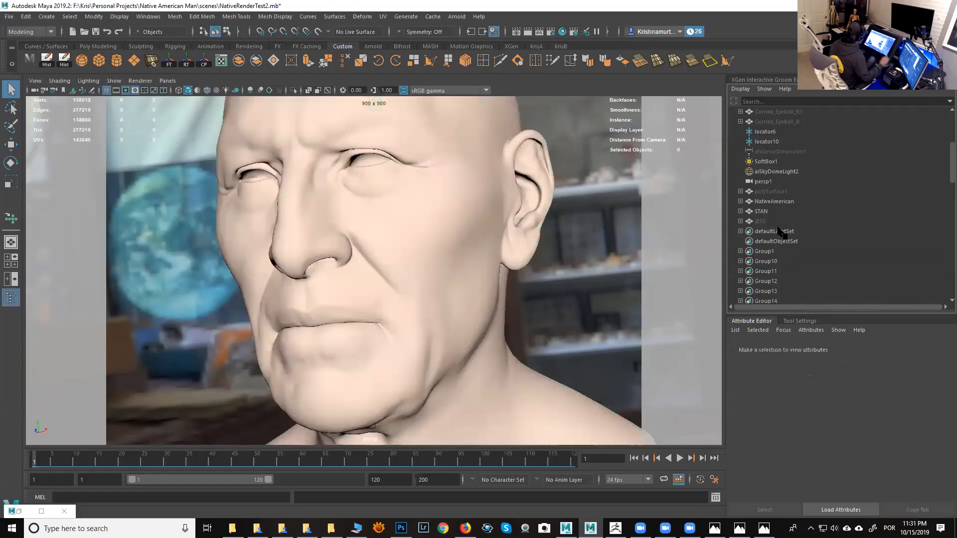
pyautogui.click(433, 232)
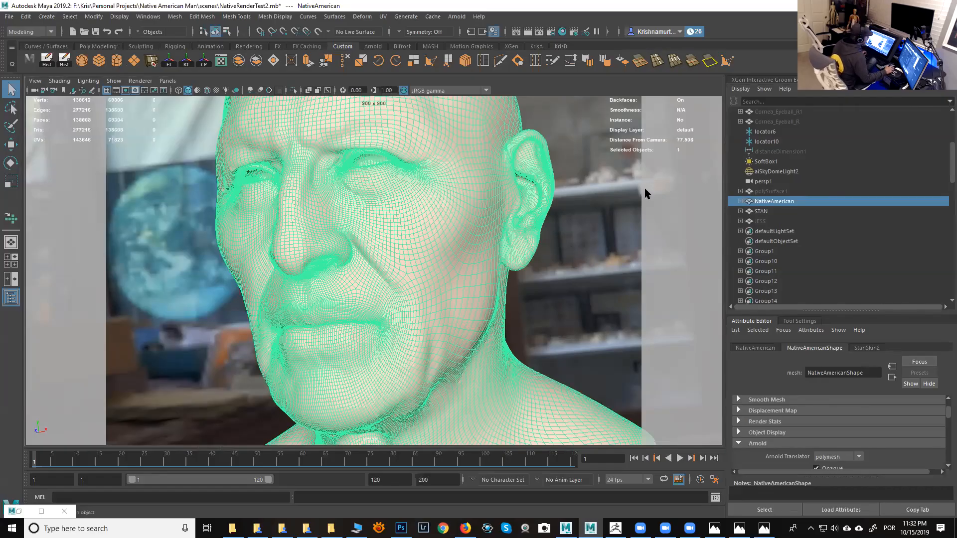
# - Switch to ZBrush to inspect the head sculpt, then return to Maya
pyautogui.click(615, 528)
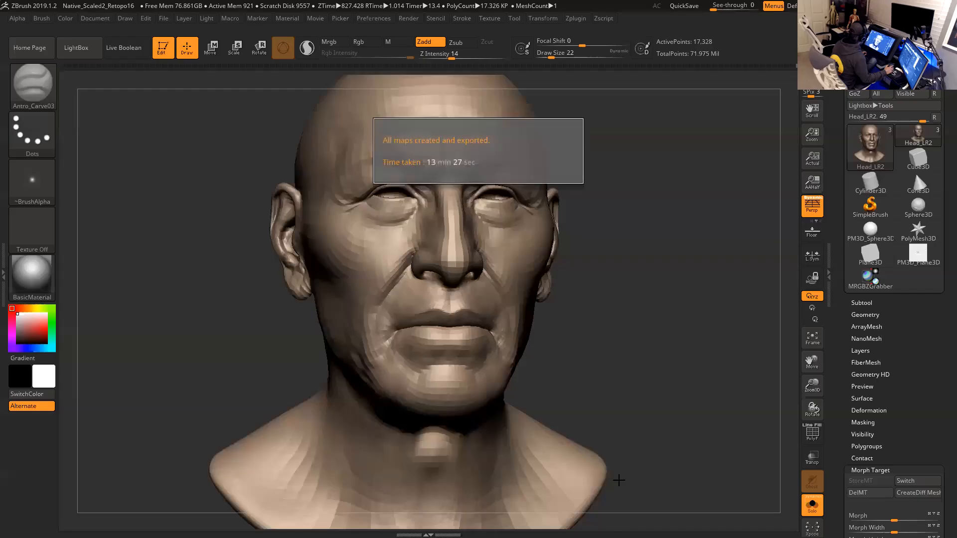
pyautogui.click(624, 243)
pyautogui.moveTo(682, 165); pyautogui.dragTo(673, 166)
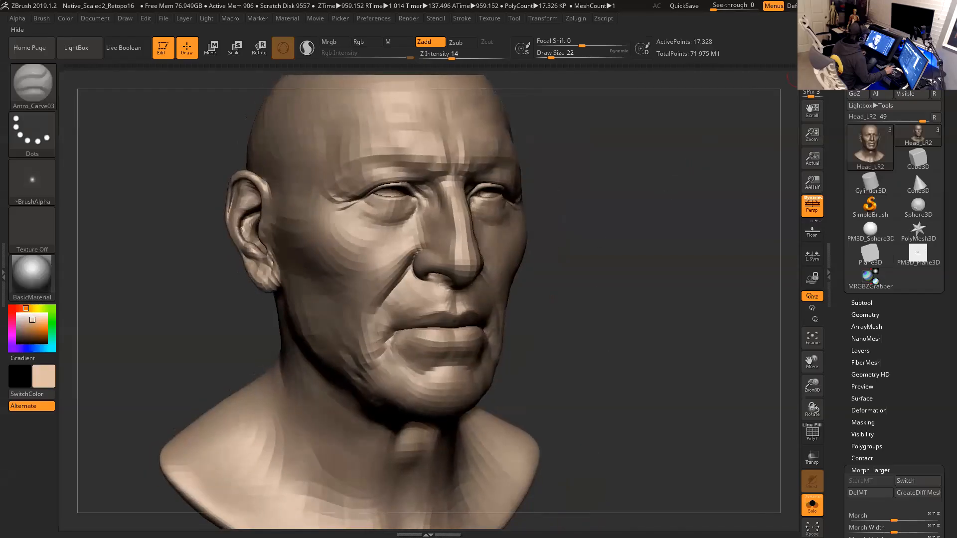
pyautogui.click(928, 6)
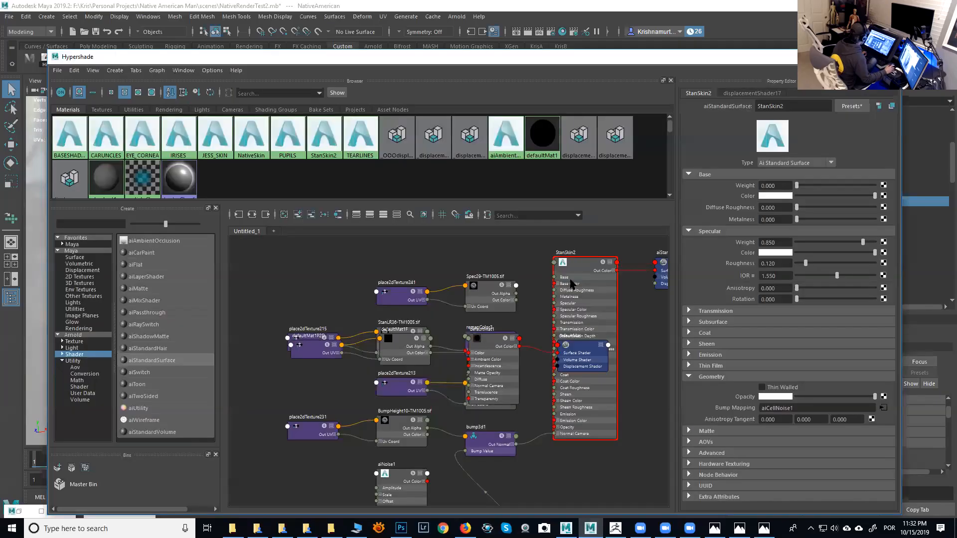
# - Open the Hypershade and graph the StanSkin2 shader network of the selected head
pyautogui.moveTo(588, 347)
pyautogui.mouseDown()
pyautogui.moveTo(506, 342)
pyautogui.moveTo(461, 248)
pyautogui.mouseUp()
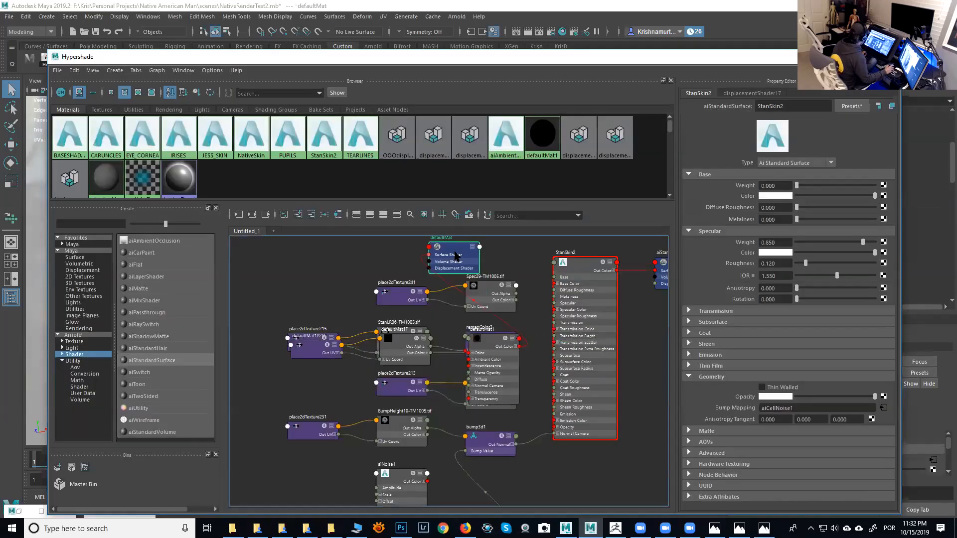
pyautogui.click(574, 269)
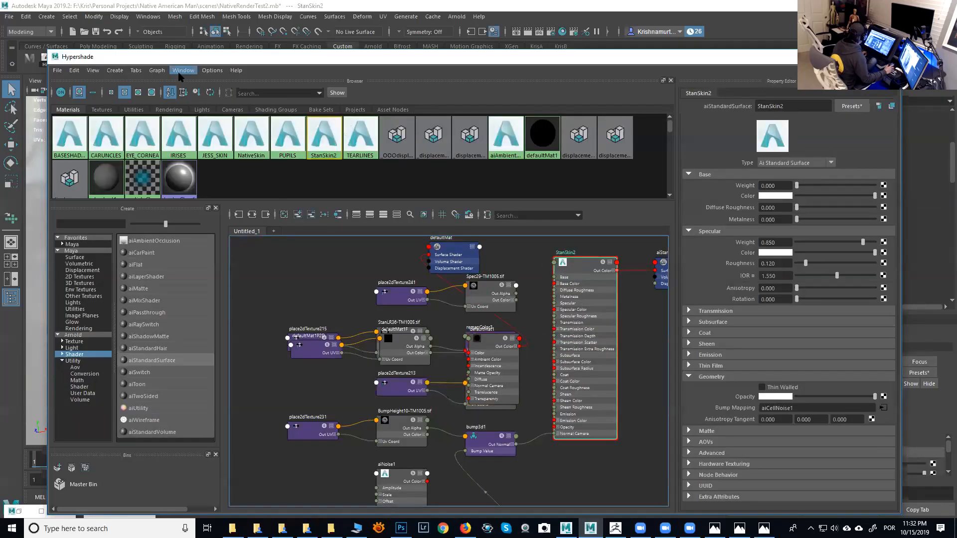
pyautogui.click(158, 71)
pyautogui.click(195, 113)
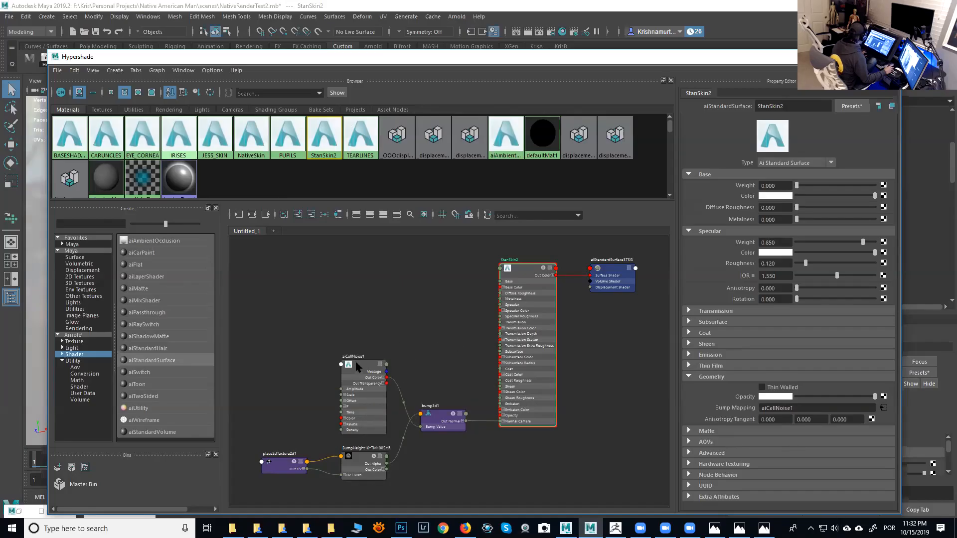
# - Point the head shading group's displacement file152 to the Head_LR2-DM1005.exr map in the Native American Man sourceimages folder
pyautogui.click(607, 271)
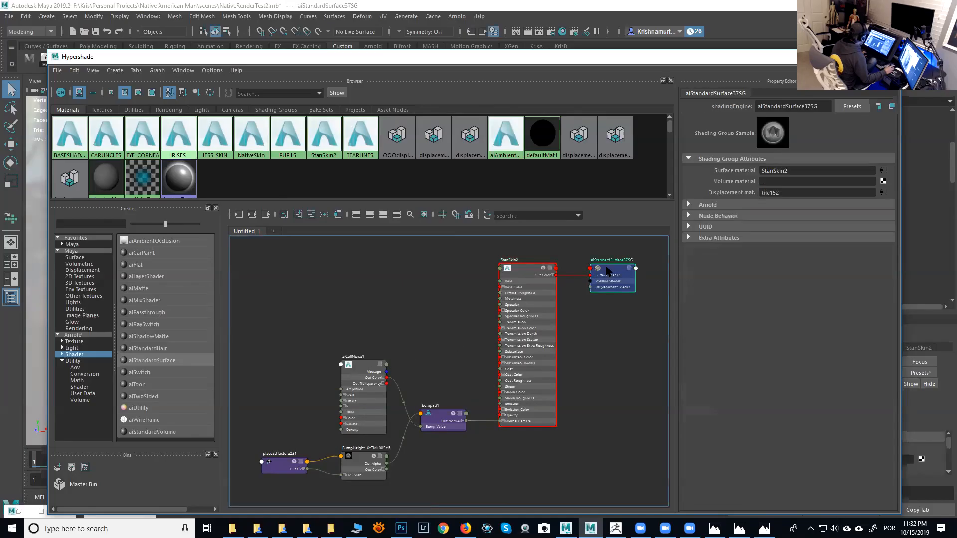
pyautogui.click(884, 193)
pyautogui.moveTo(801, 61); pyautogui.dragTo(601, 59)
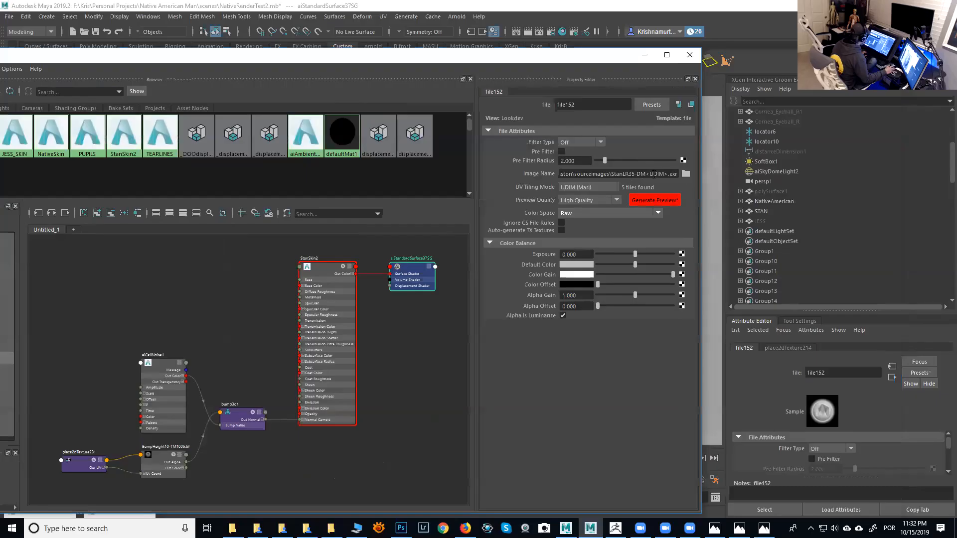
pyautogui.click(686, 174)
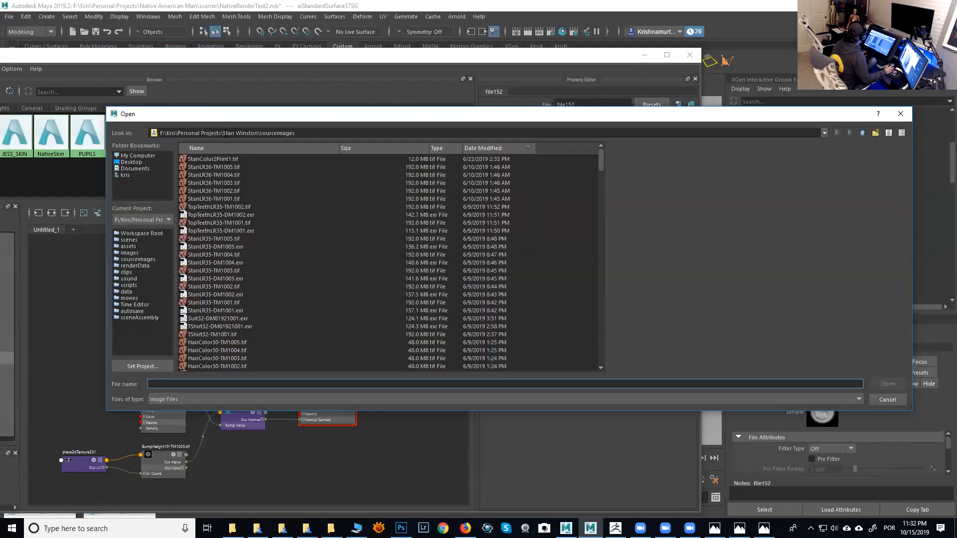
pyautogui.moveTo(224, 133); pyautogui.dragTo(436, 129)
pyautogui.write('N')
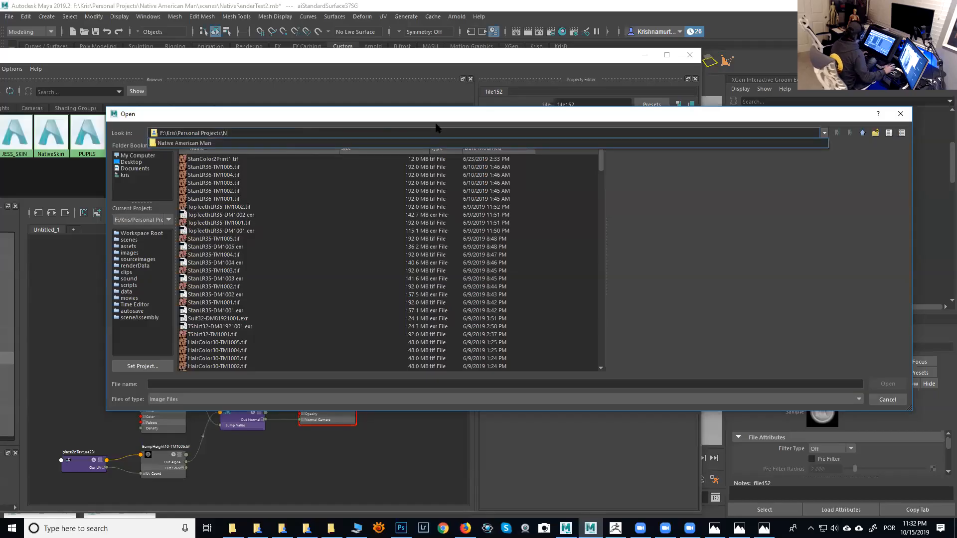
pyautogui.click(279, 144)
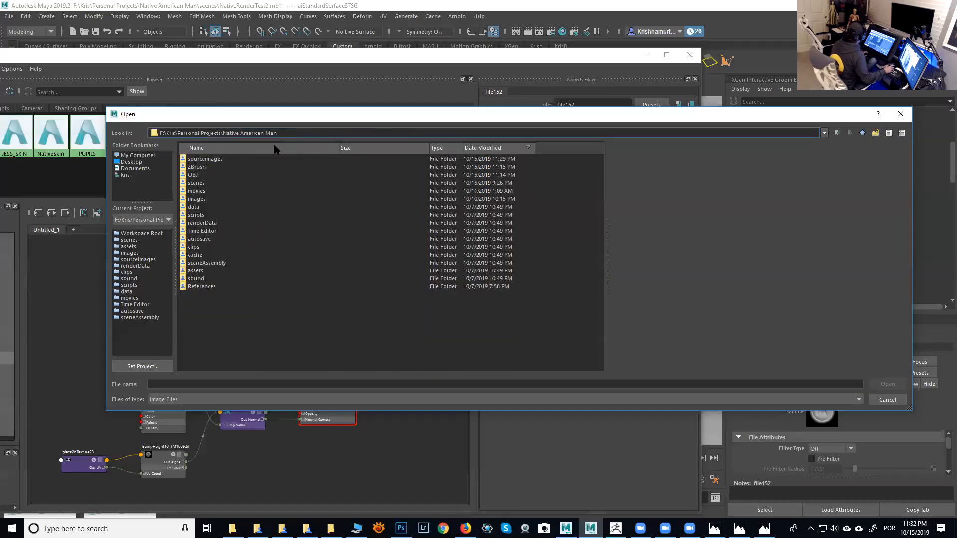
pyautogui.doubleClick(218, 160)
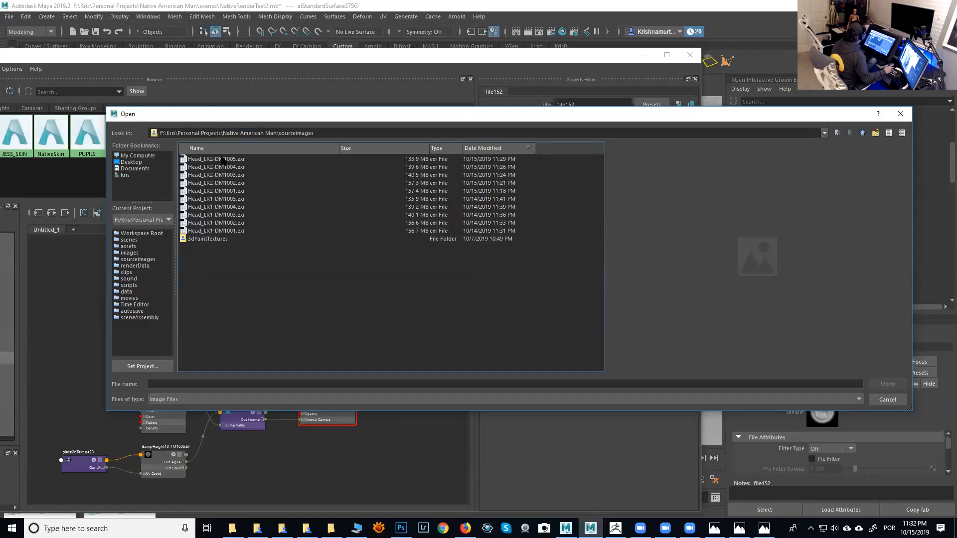
pyautogui.click(223, 159)
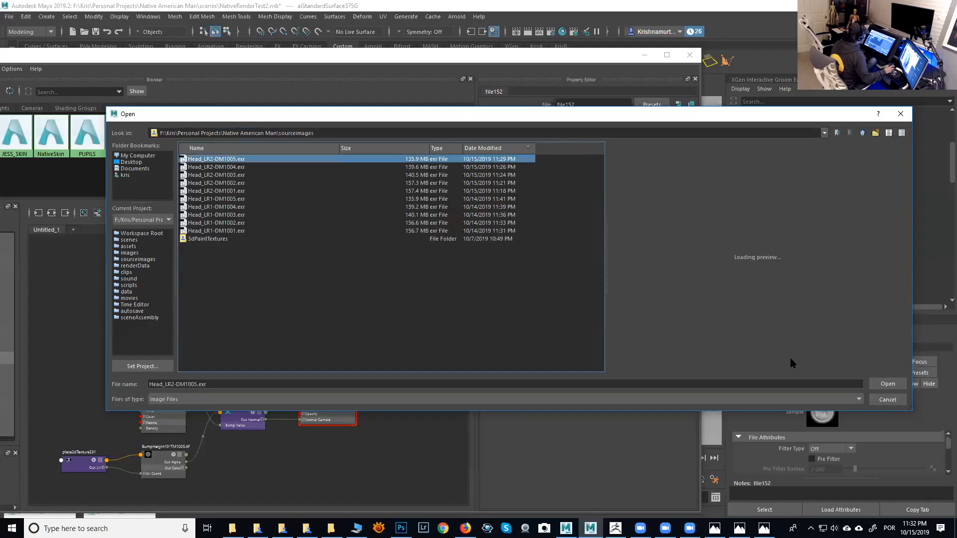
pyautogui.click(881, 384)
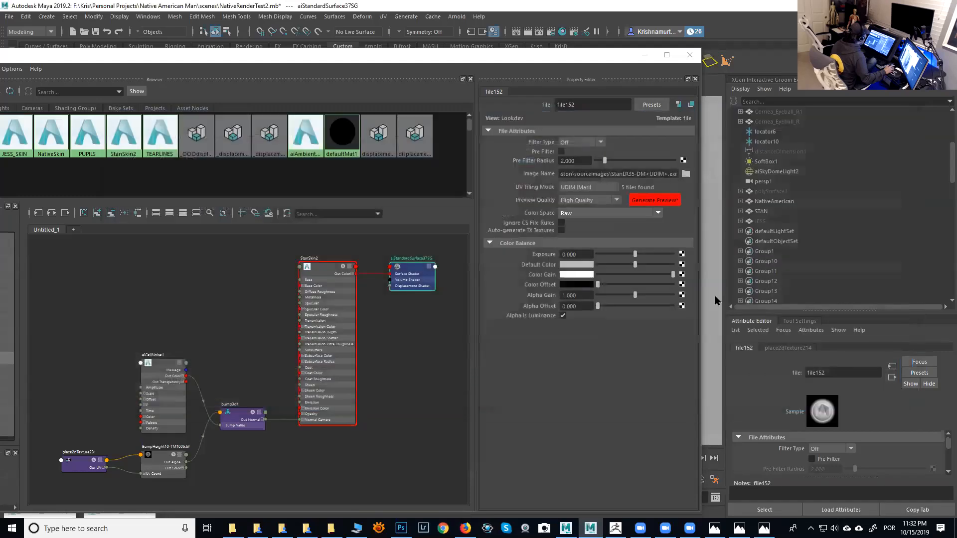
pyautogui.click(647, 174)
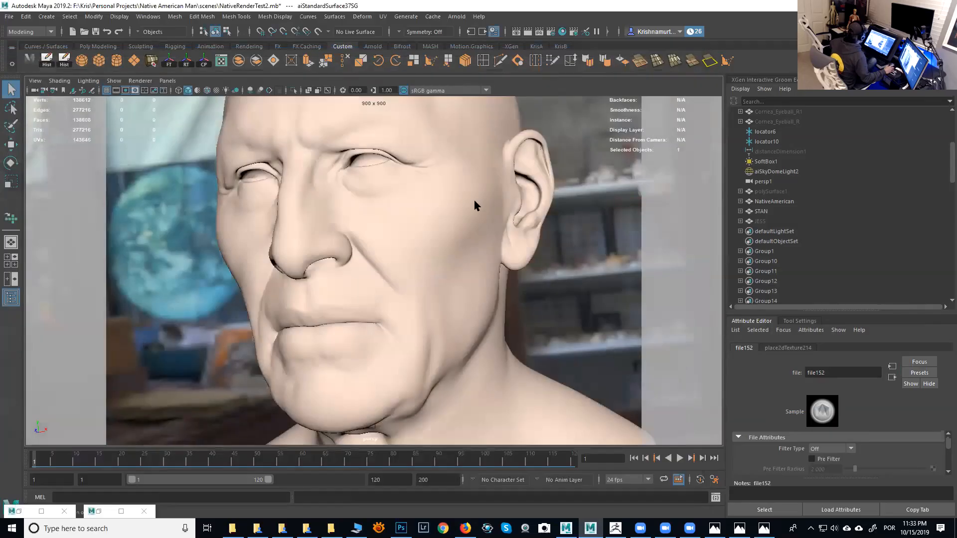
pyautogui.click(476, 207)
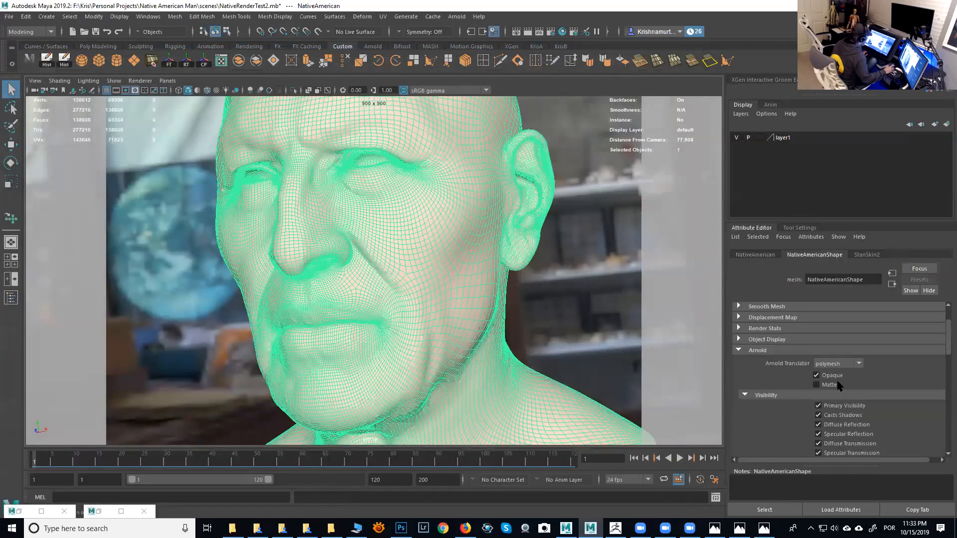
# - Select the SoftBox1 area light and move and rotate it around the head
pyautogui.moveTo(941, 346)
pyautogui.mouseDown()
pyautogui.moveTo(947, 438)
pyautogui.moveTo(947, 329)
pyautogui.mouseUp()
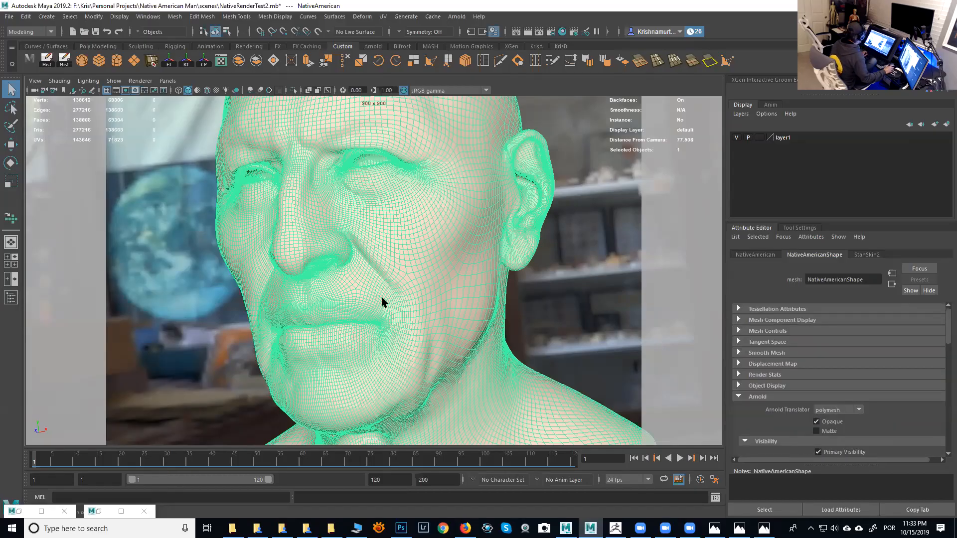
pyautogui.keyDown('alt'); pyautogui.moveTo(614, 234); pyautogui.dragTo(398, 185, button='right'); pyautogui.keyUp('alt')
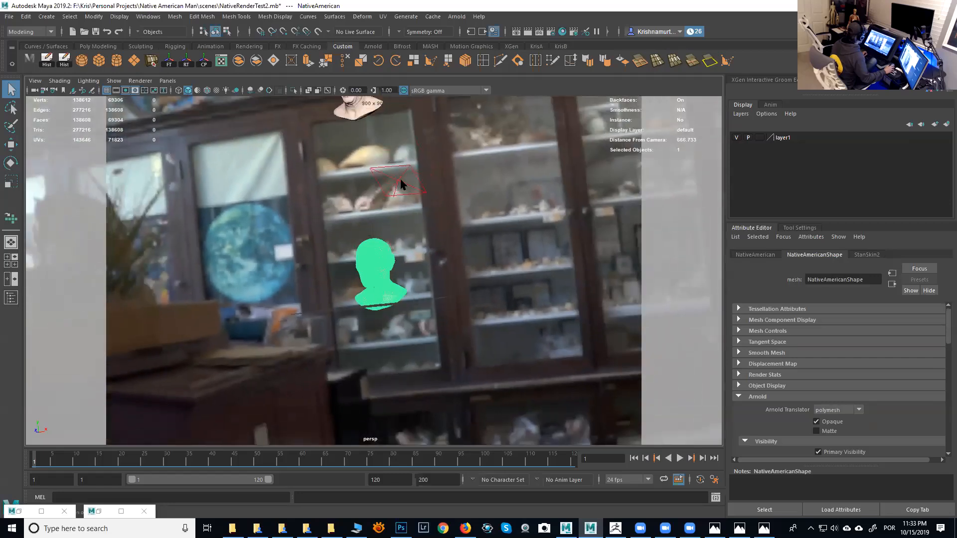
pyautogui.click(401, 184)
pyautogui.keyDown('alt'); pyautogui.moveTo(402, 185); pyautogui.dragTo(526, 228); pyautogui.keyUp('alt')
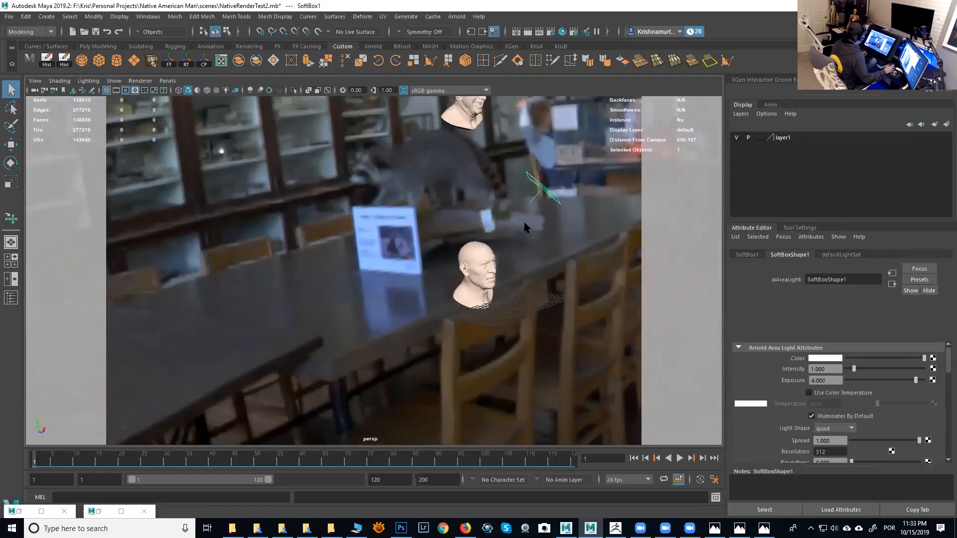
pyautogui.press('t')
pyautogui.moveTo(525, 191); pyautogui.dragTo(462, 307)
pyautogui.press('w')
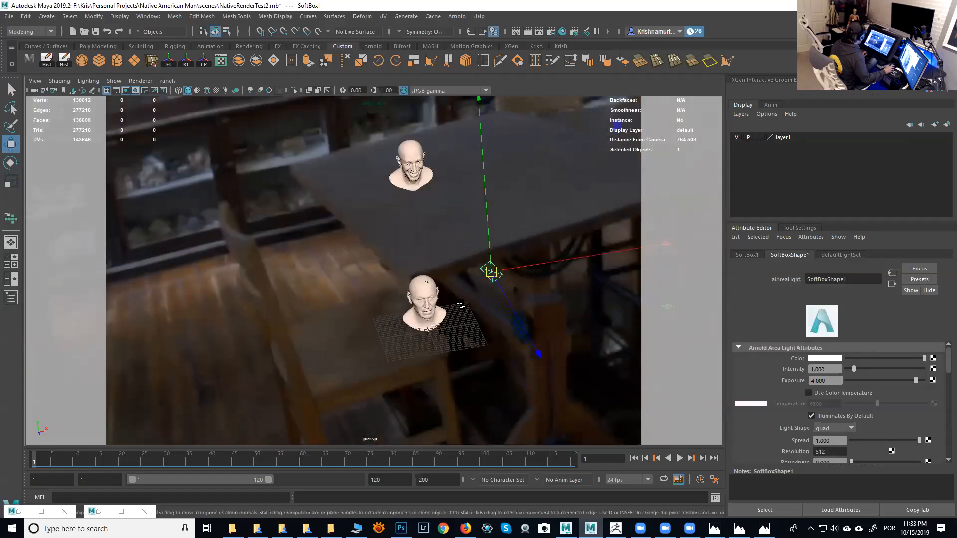
pyautogui.press('e')
pyautogui.keyDown('alt'); pyautogui.moveTo(494, 276); pyautogui.dragTo(439, 307); pyautogui.keyUp('alt')
# - Set SoftBox1's exposure to 10 and return the timeline to frame 1
pyautogui.click(811, 380)
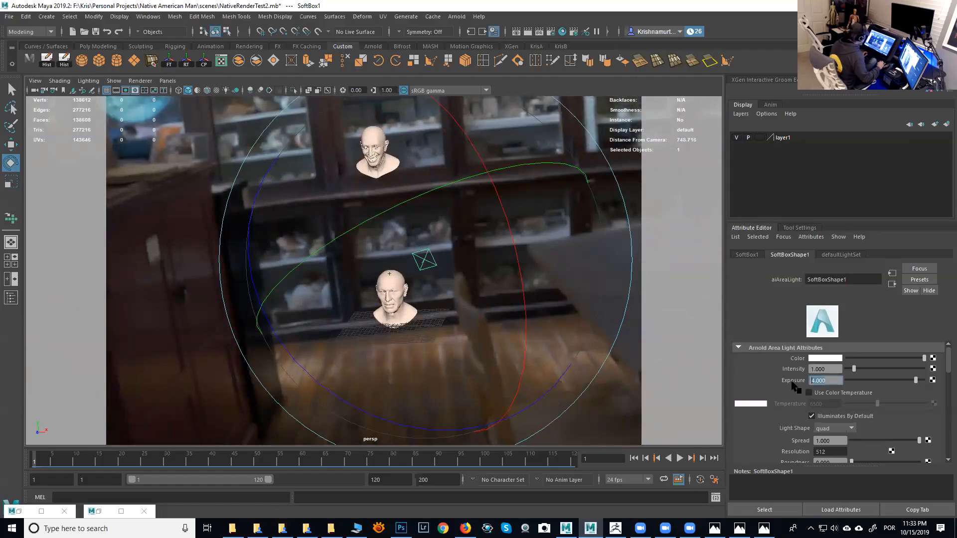
pyautogui.write('10')
pyautogui.press('Return')
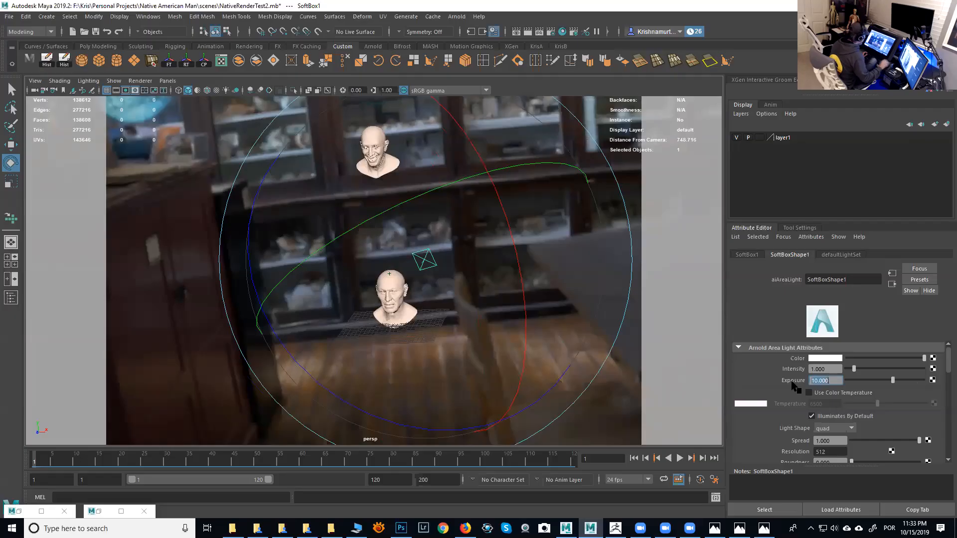
pyautogui.click(41, 456)
pyautogui.moveTo(41, 455)
pyautogui.mouseDown()
pyautogui.moveTo(76, 458)
pyautogui.moveTo(34, 462)
pyautogui.mouseUp()
pyautogui.keyDown('alt'); pyautogui.moveTo(523, 290); pyautogui.dragTo(503, 302, button='right'); pyautogui.keyUp('alt')
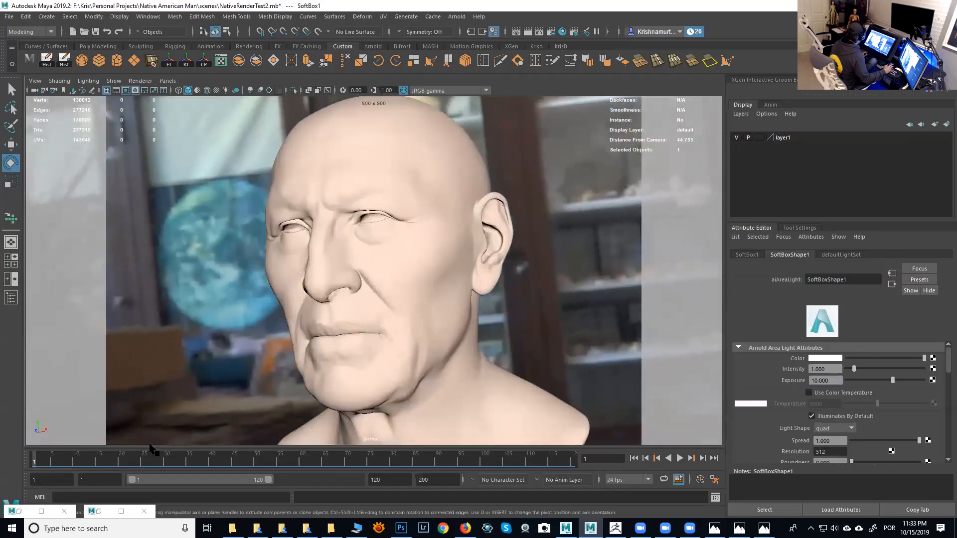
# - Start an interactive Arnold render of the head and compare it with the reference photograph
pyautogui.click(19, 511)
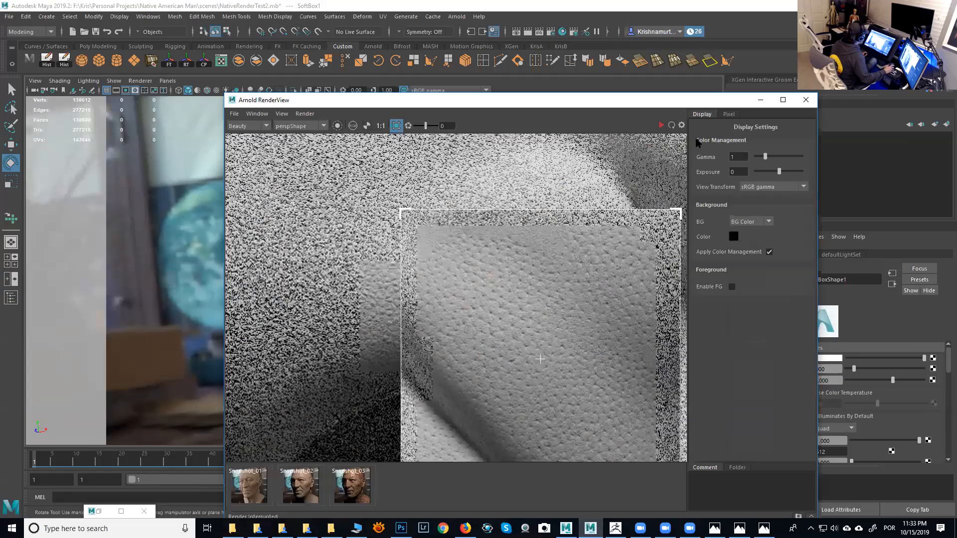
pyautogui.click(661, 126)
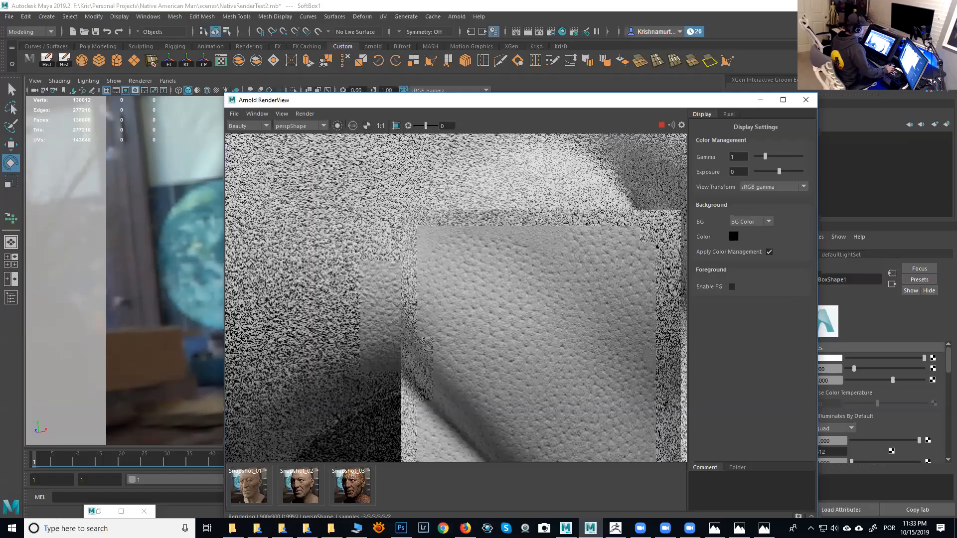
pyautogui.hotkey('alt', 'Tab')
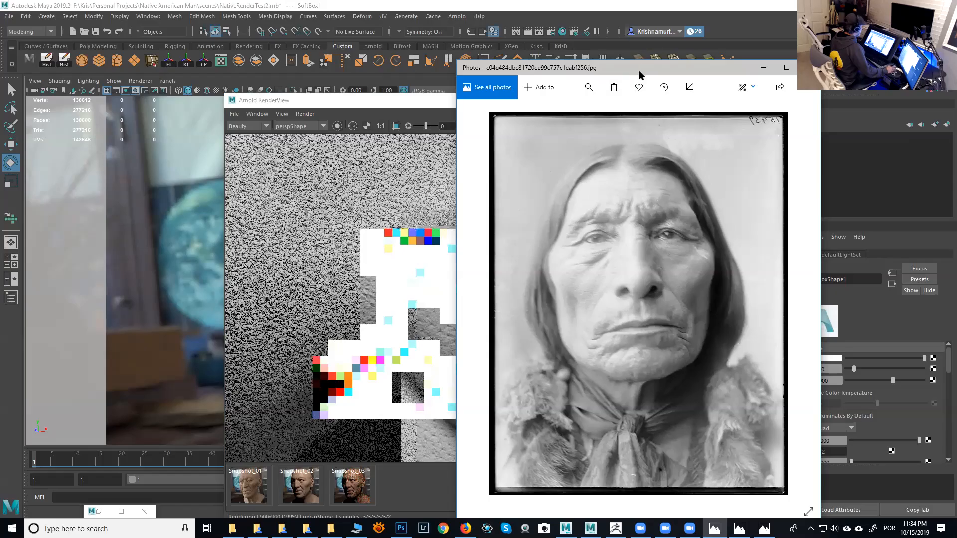
pyautogui.click(809, 67)
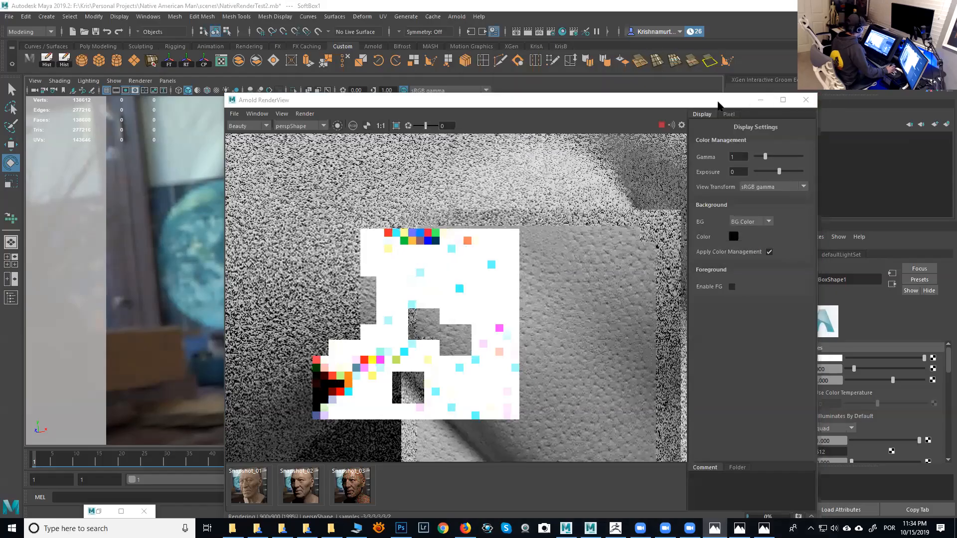
# - Adjust SoftBox1's exposure while the render updates, settling on 6.5
pyautogui.moveTo(719, 102); pyautogui.dragTo(600, 58)
pyautogui.moveTo(835, 381); pyautogui.dragTo(812, 381)
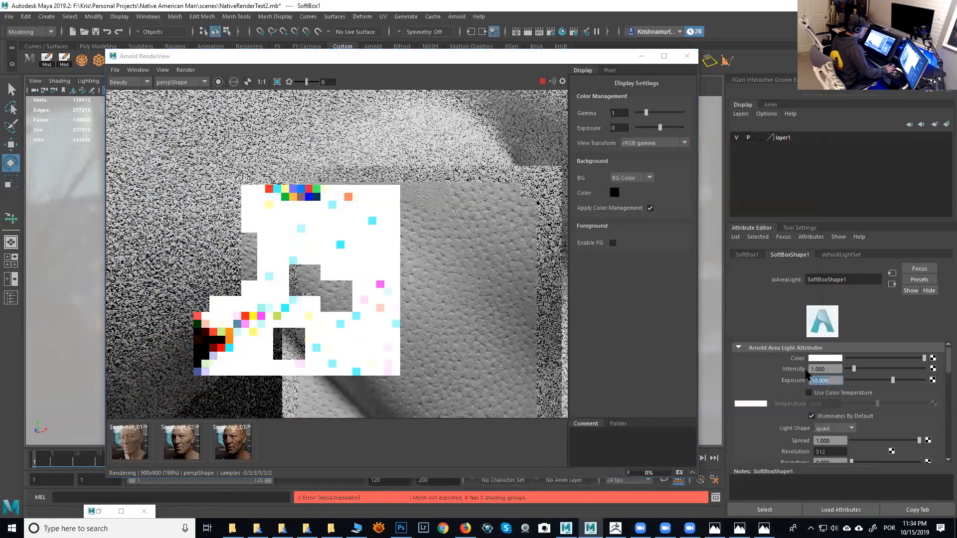
pyautogui.write('5')
pyautogui.press('Return')
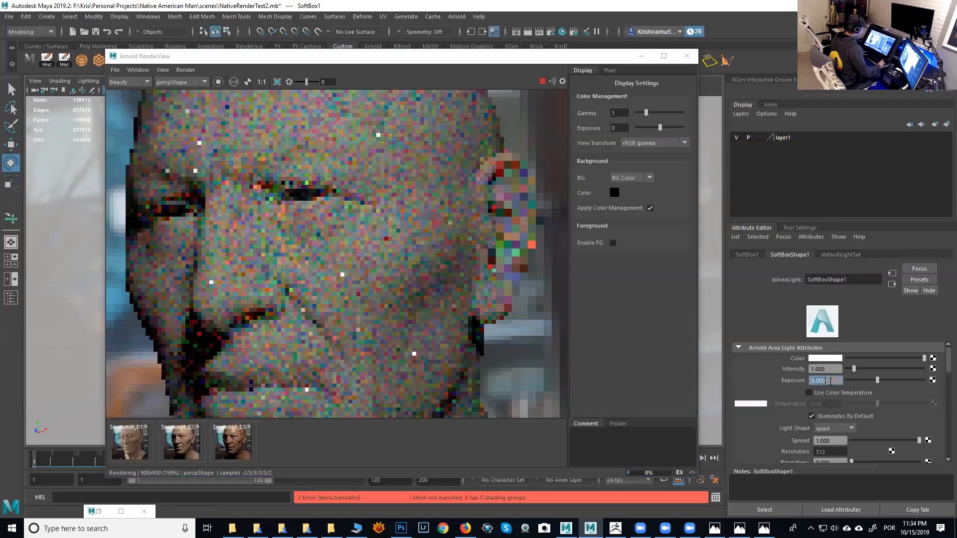
pyautogui.write('7')
pyautogui.press('Return')
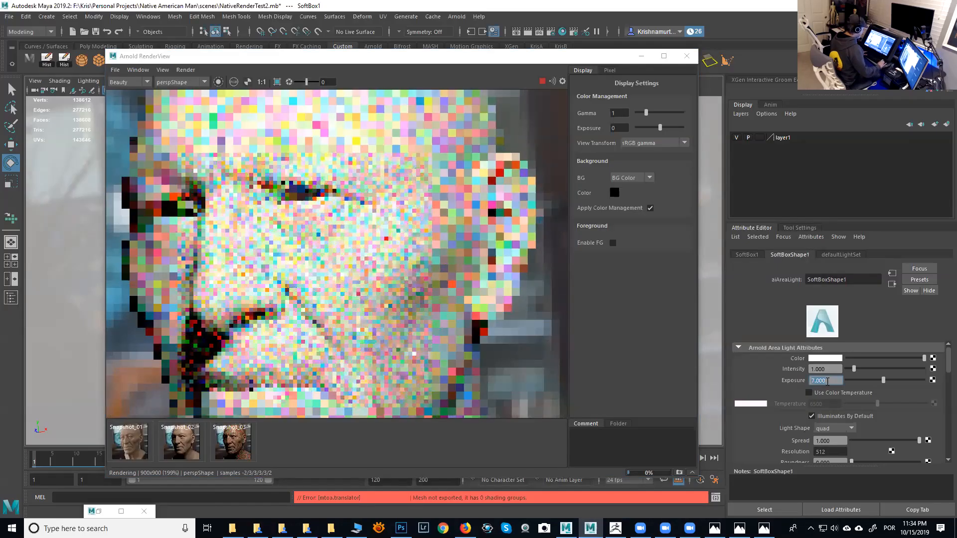
pyautogui.write('6')
pyautogui.press('Return')
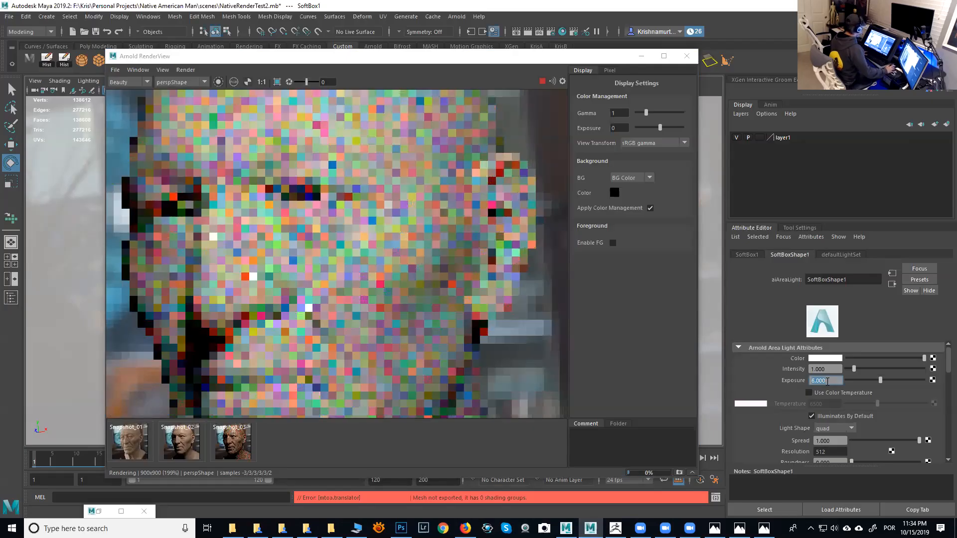
pyautogui.write('6.5')
pyautogui.press('Return')
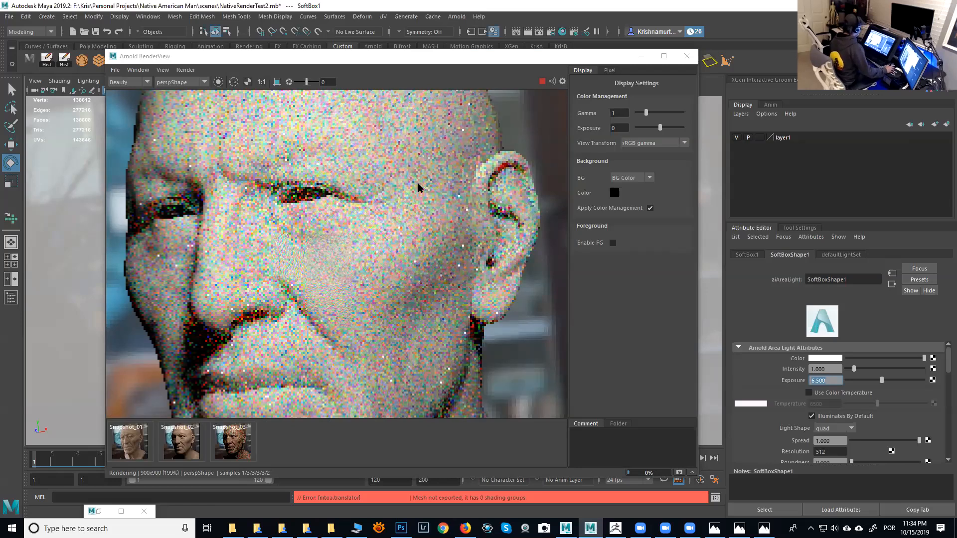
# - Select the head and darken the Subsurface Color of the StanSkin2 shader slightly
pyautogui.click(491, 56)
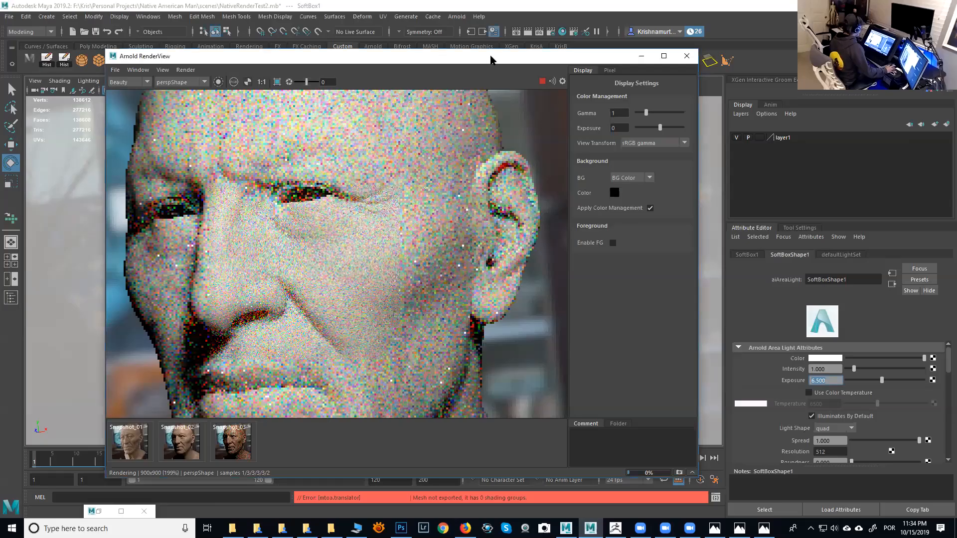
pyautogui.moveTo(490, 56); pyautogui.dragTo(398, 171)
pyautogui.click(398, 142)
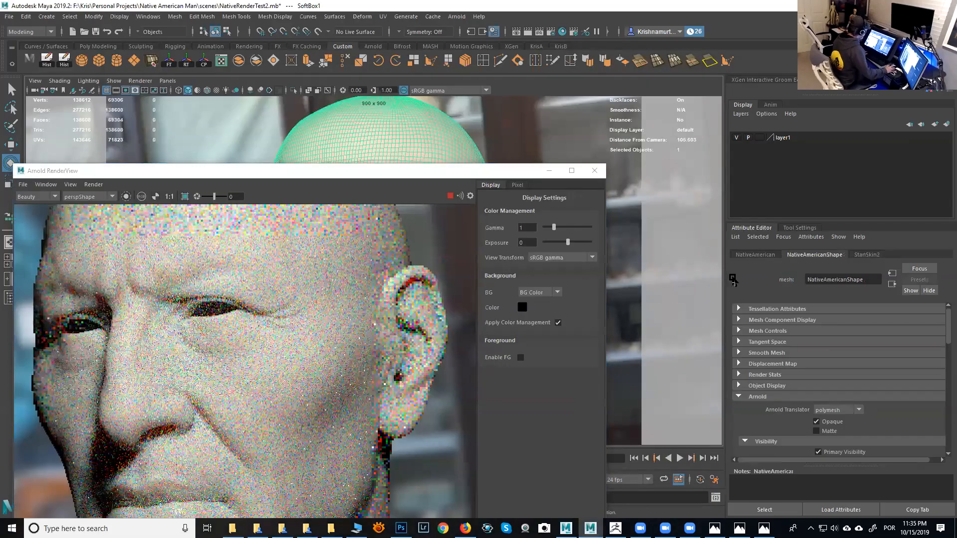
pyautogui.click(866, 255)
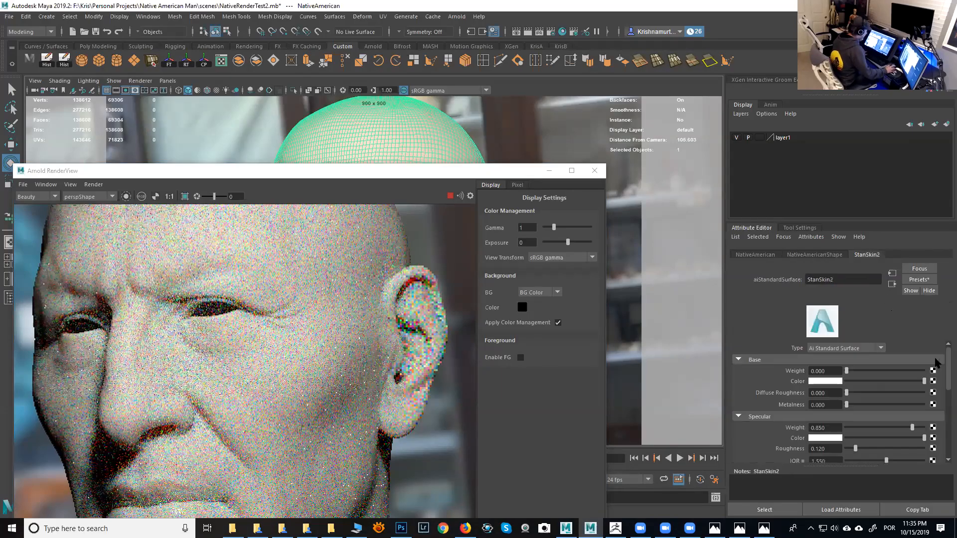
pyautogui.moveTo(948, 372); pyautogui.dragTo(948, 413)
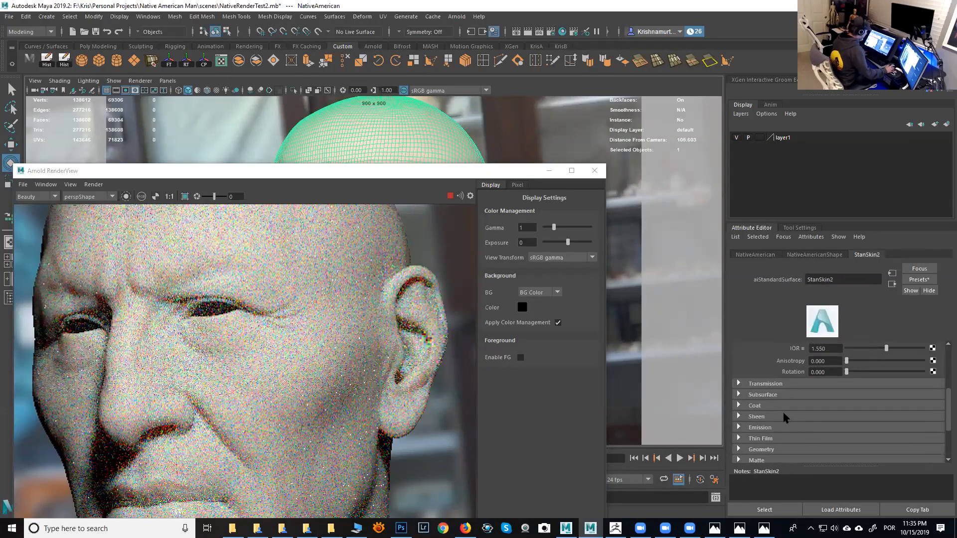
pyautogui.click(763, 395)
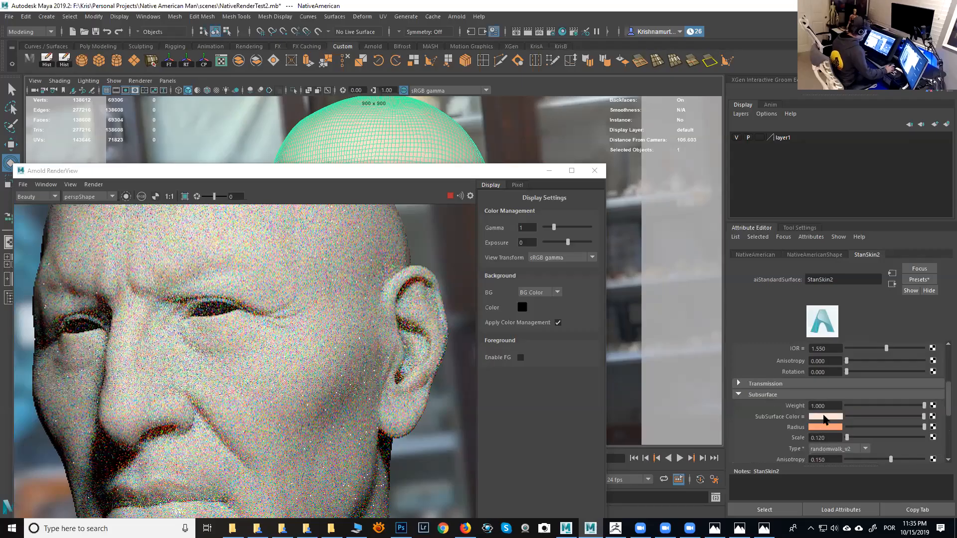
pyautogui.moveTo(882, 418); pyautogui.dragTo(874, 419)
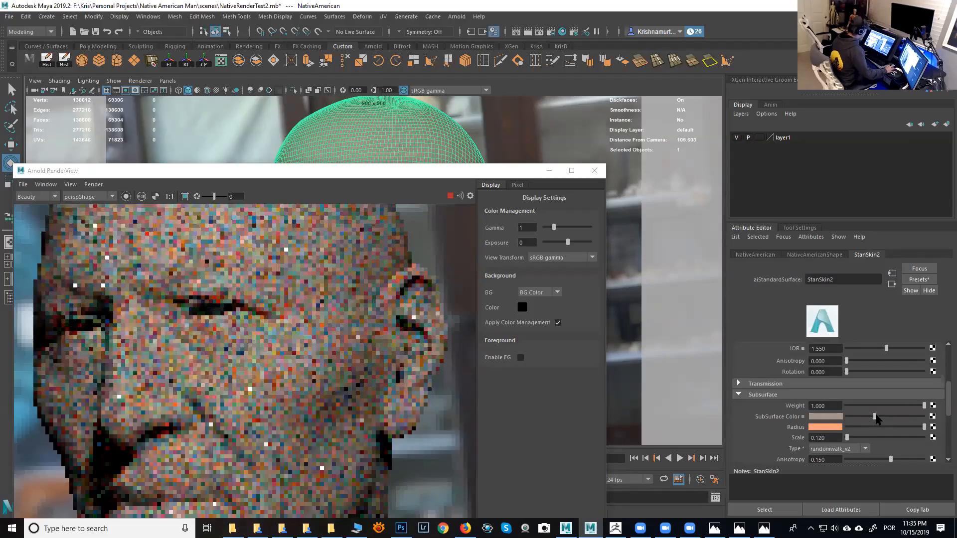
pyautogui.moveTo(875, 418); pyautogui.dragTo(878, 418)
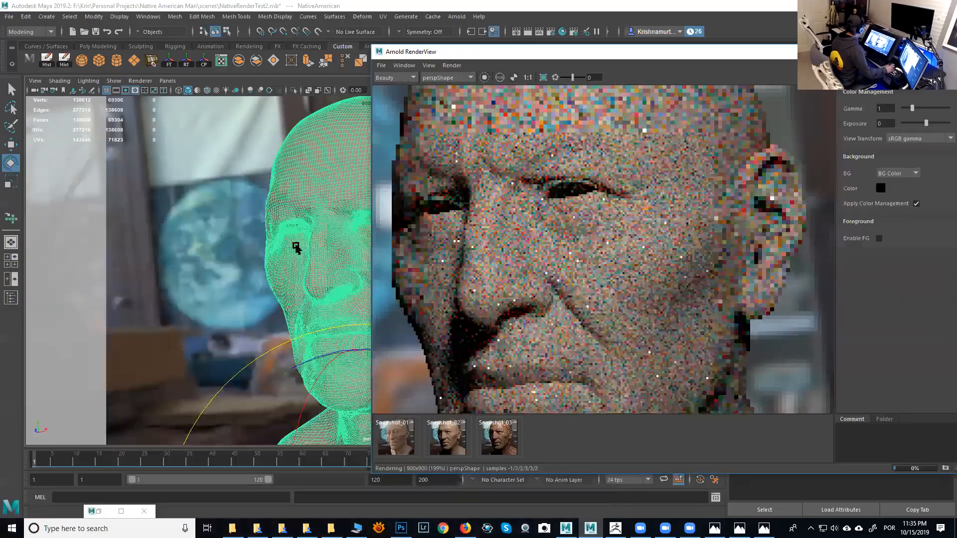
pyautogui.moveTo(300, 249)
pyautogui.keyDown('alt'); pyautogui.mouseDown(button='right')
pyautogui.moveTo(341, 271)
pyautogui.moveTo(293, 230)
pyautogui.moveTo(313, 252)
pyautogui.mouseUp(button='right'); pyautogui.keyUp('alt')
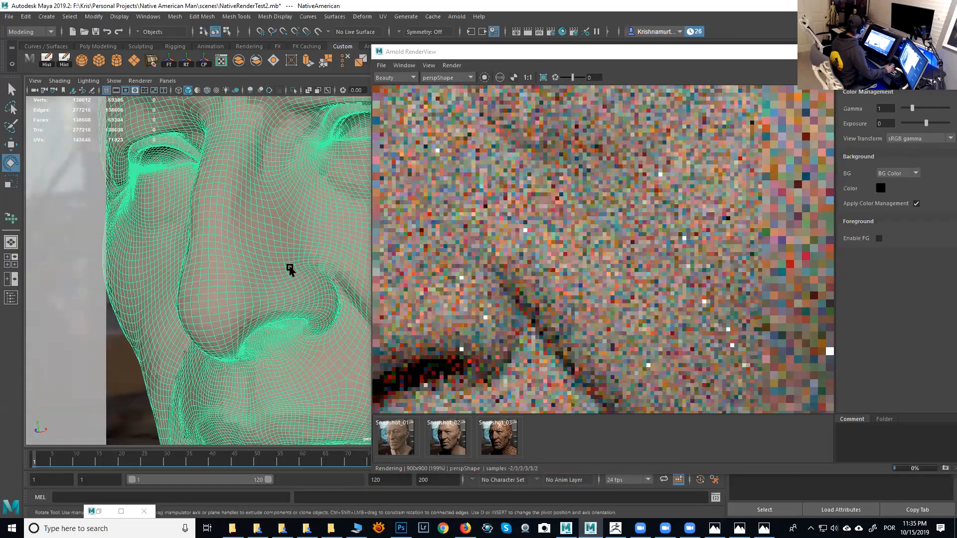
pyautogui.scroll(6, 293, 268)
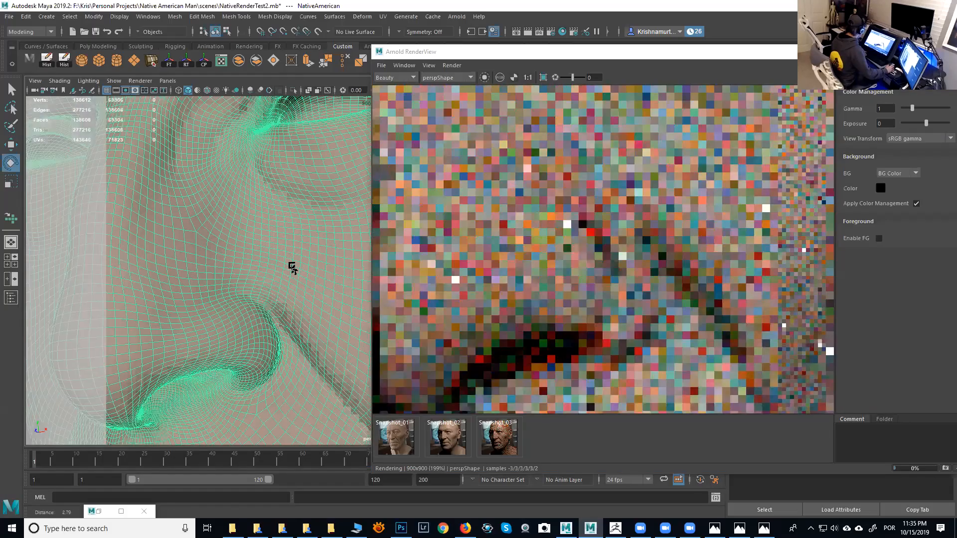
# - Enable region rendering and draw a render region over the side of the nose in the render view
pyautogui.scroll(4, 293, 268)
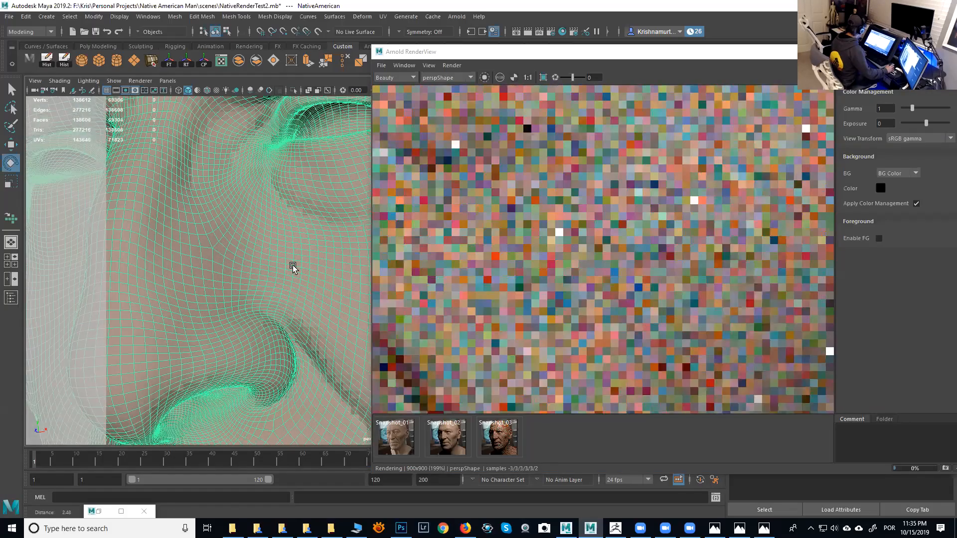
pyautogui.scroll(-4, 293, 269)
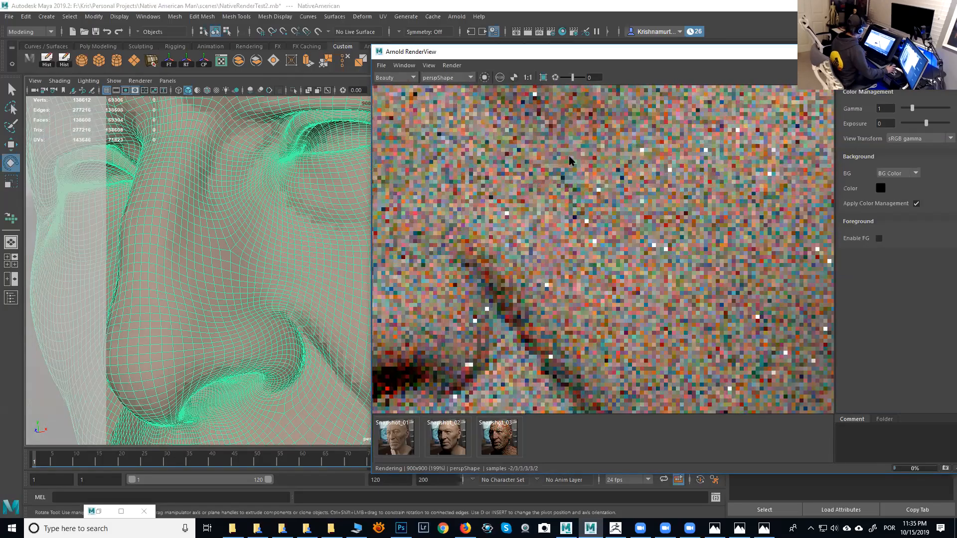
pyautogui.click(543, 77)
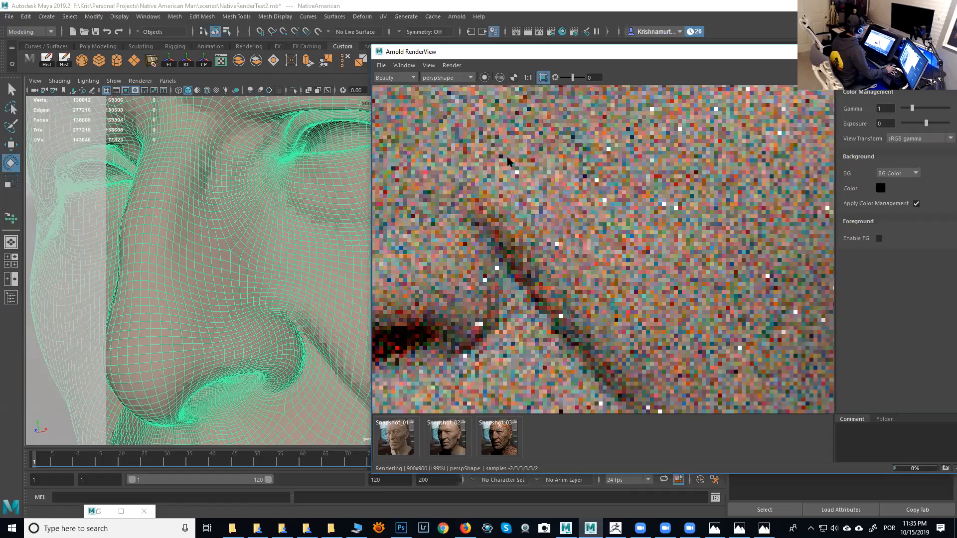
pyautogui.moveTo(511, 145); pyautogui.dragTo(731, 377)
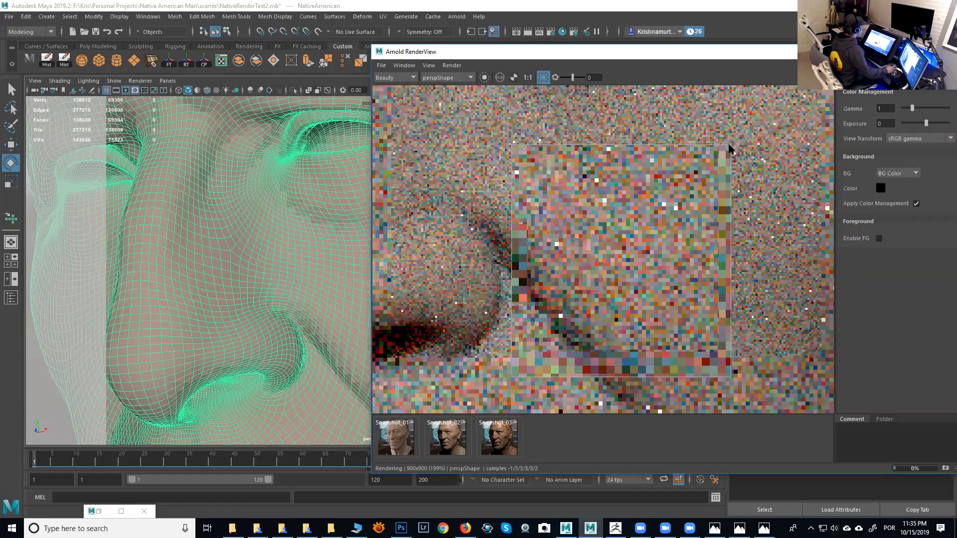
pyautogui.moveTo(731, 145); pyautogui.dragTo(765, 122)
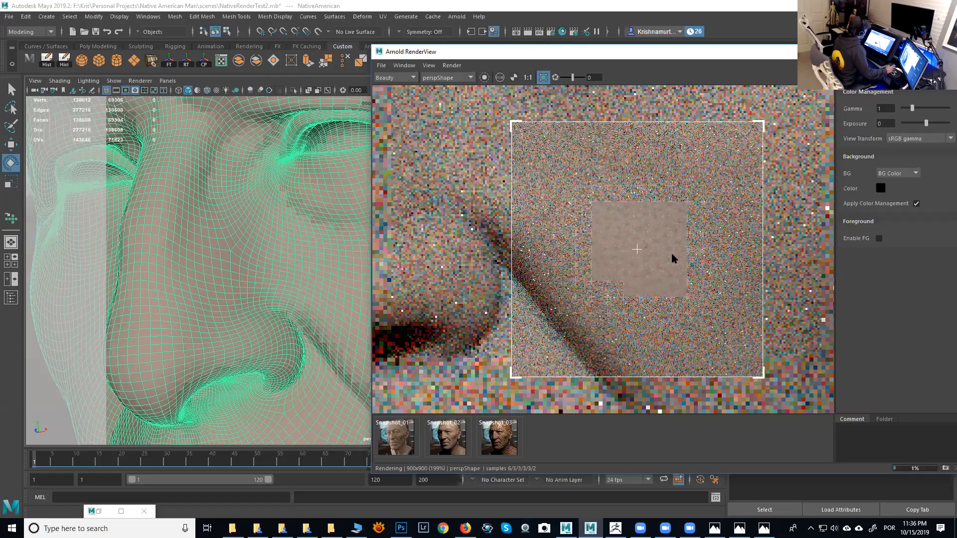
# - Zoom into the render region to inspect the skin pore detail, then stop the render
pyautogui.scroll(2, 618, 274)
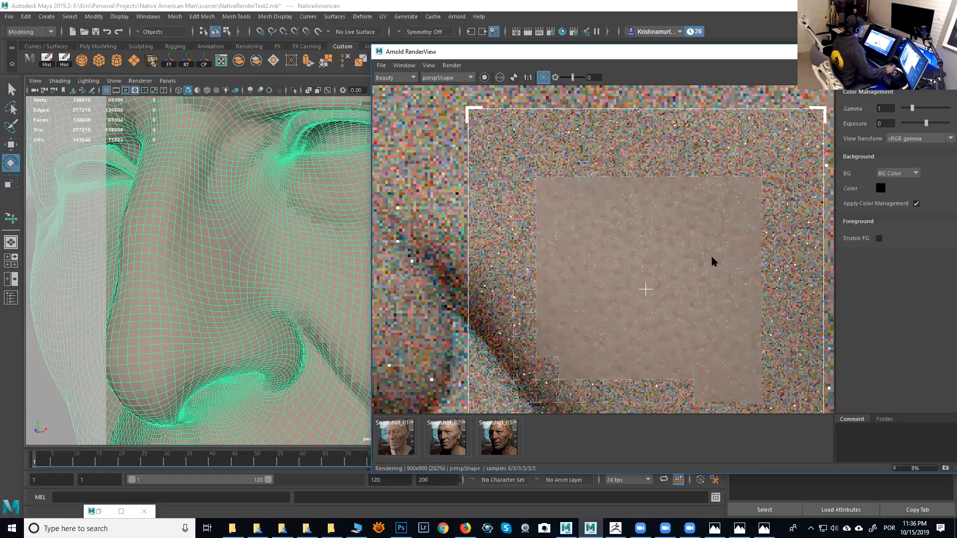
pyautogui.scroll(-2, 644, 235)
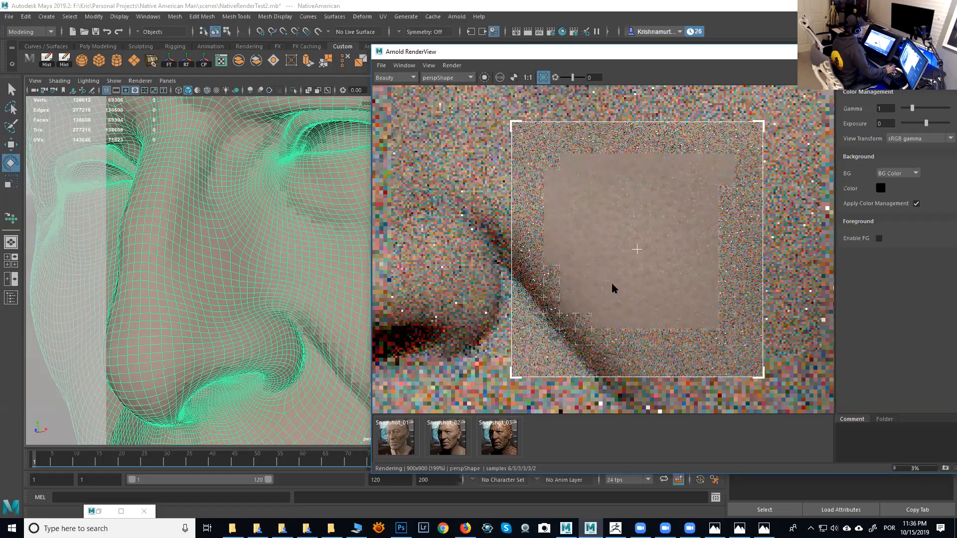
pyautogui.scroll(-2, 617, 284)
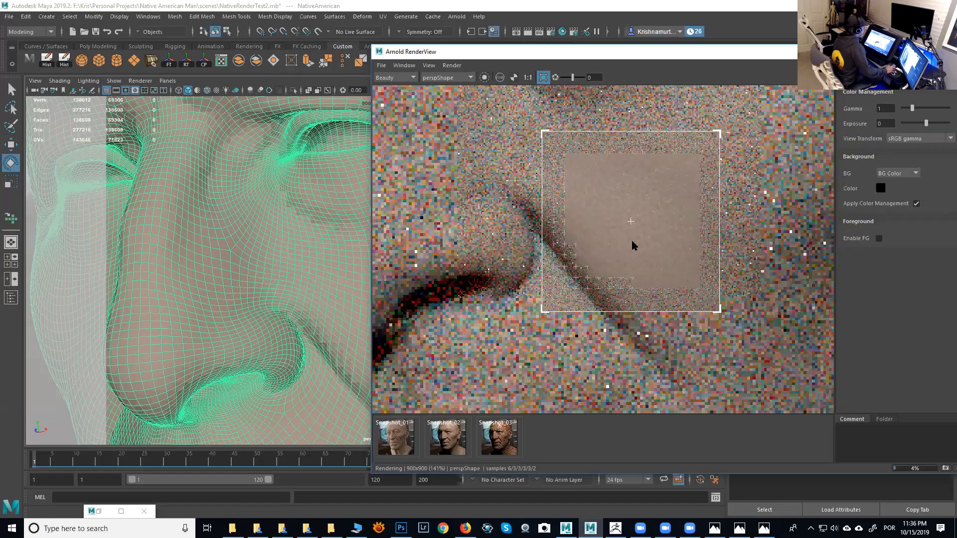
pyautogui.scroll(2, 632, 242)
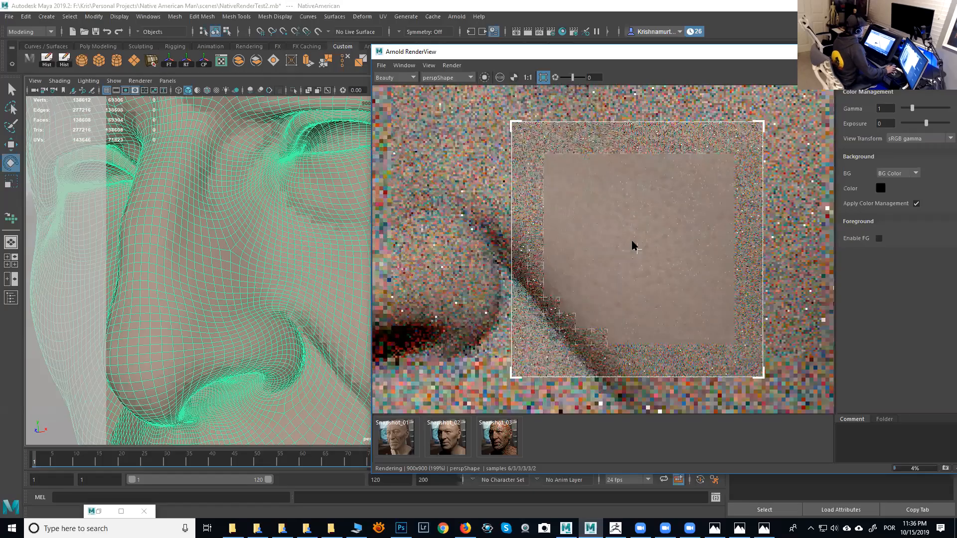
pyautogui.moveTo(632, 241); pyautogui.dragTo(617, 211, button='middle')
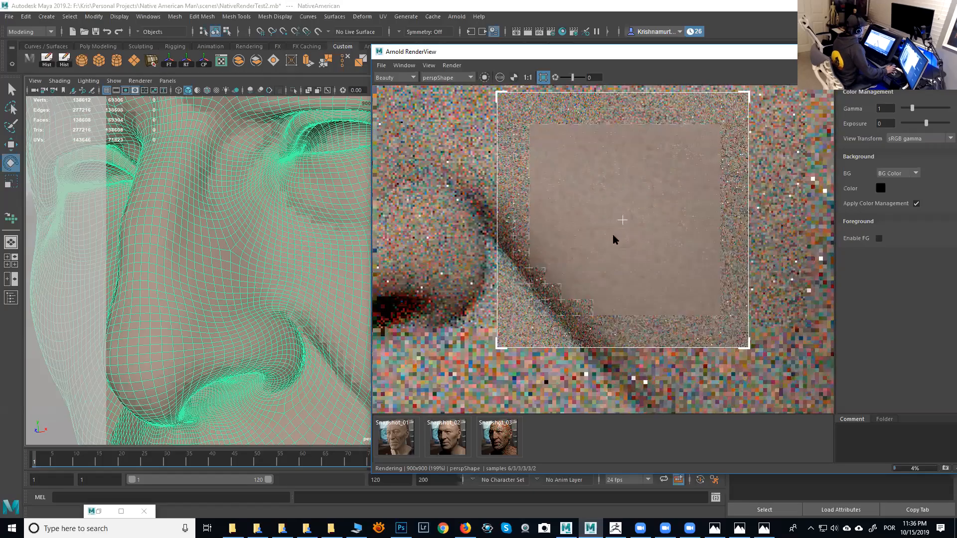
pyautogui.scroll(2, 610, 253)
pyautogui.moveTo(608, 235); pyautogui.dragTo(608, 203, button='middle')
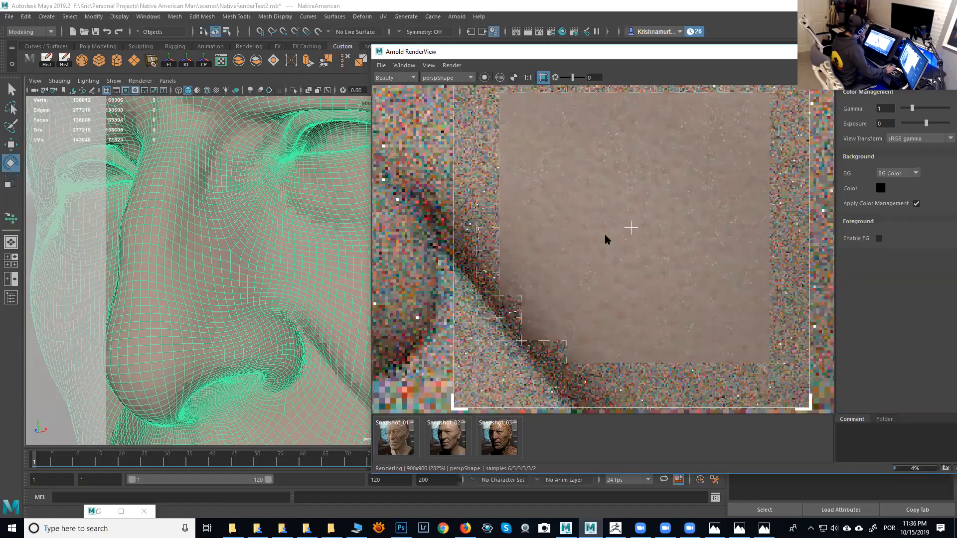
pyautogui.moveTo(606, 239); pyautogui.dragTo(606, 235, button='middle')
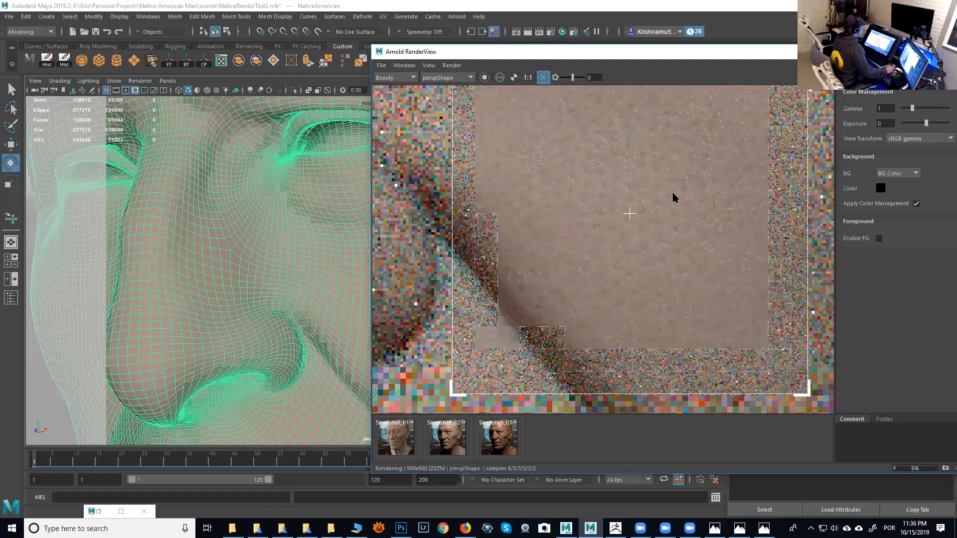
pyautogui.press('Escape')
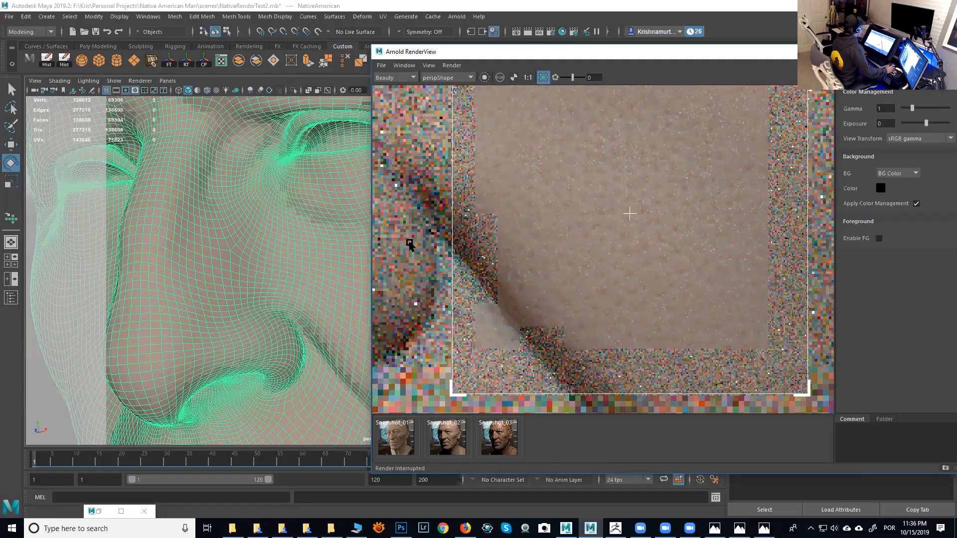
# - Open the Arnold Render Settings and set the Camera (AA) samples to 8
pyautogui.click(552, 35)
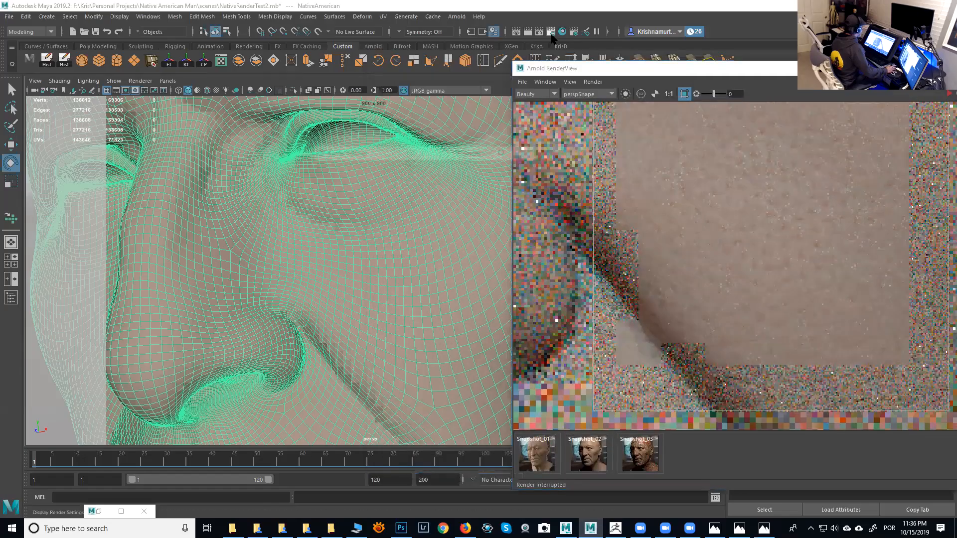
pyautogui.click(372, 201)
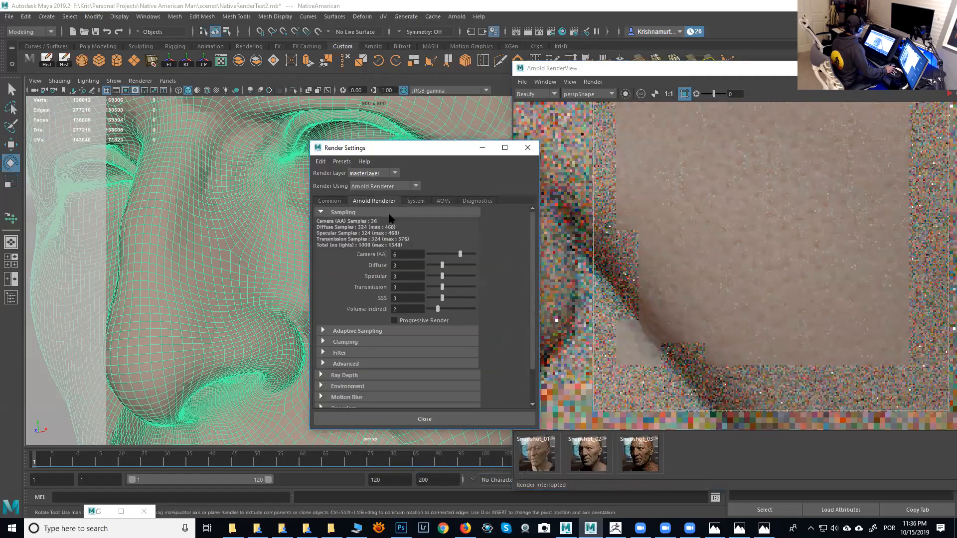
pyautogui.click(406, 257)
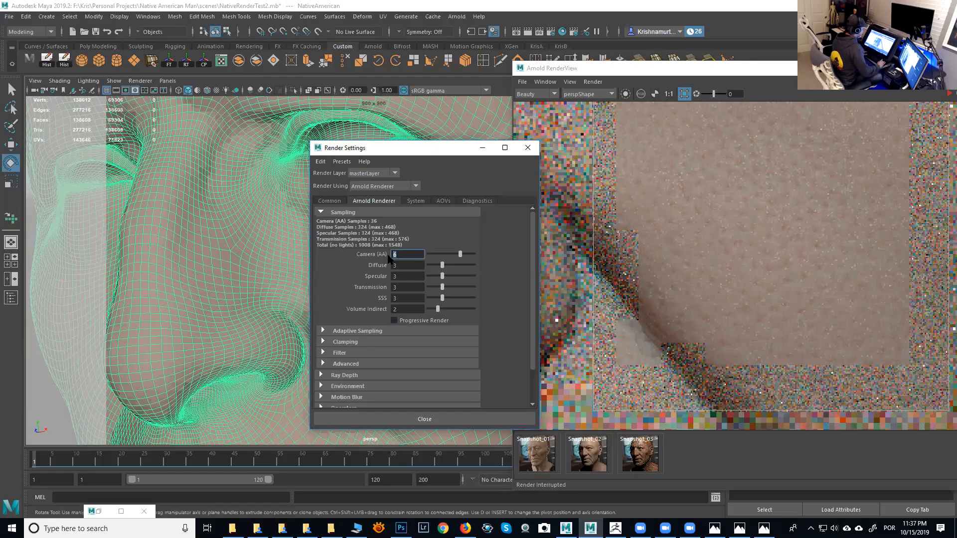
pyautogui.press('Return')
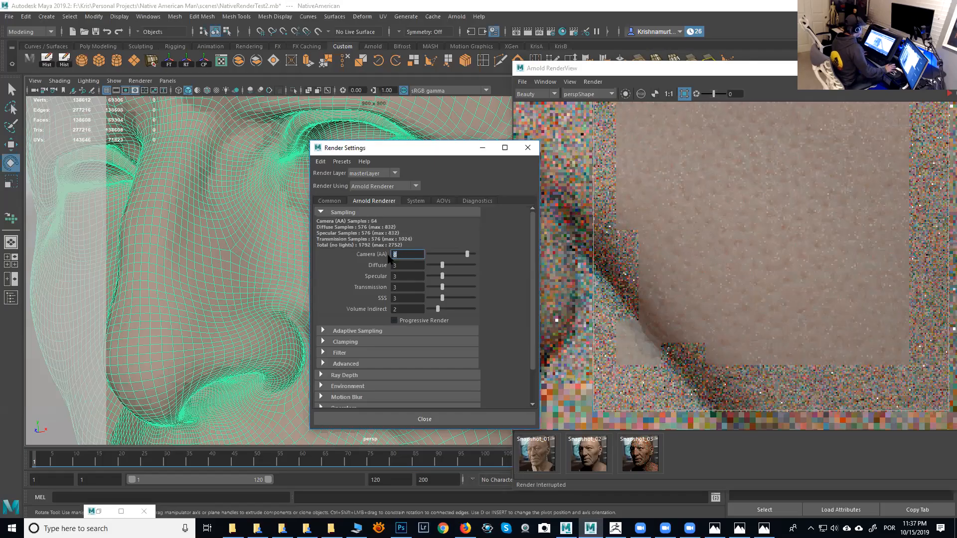
# - Switch to the NativeAmericanShape attributes and review its Arnold subdivision settings
pyautogui.moveTo(454, 156); pyautogui.dragTo(245, 135)
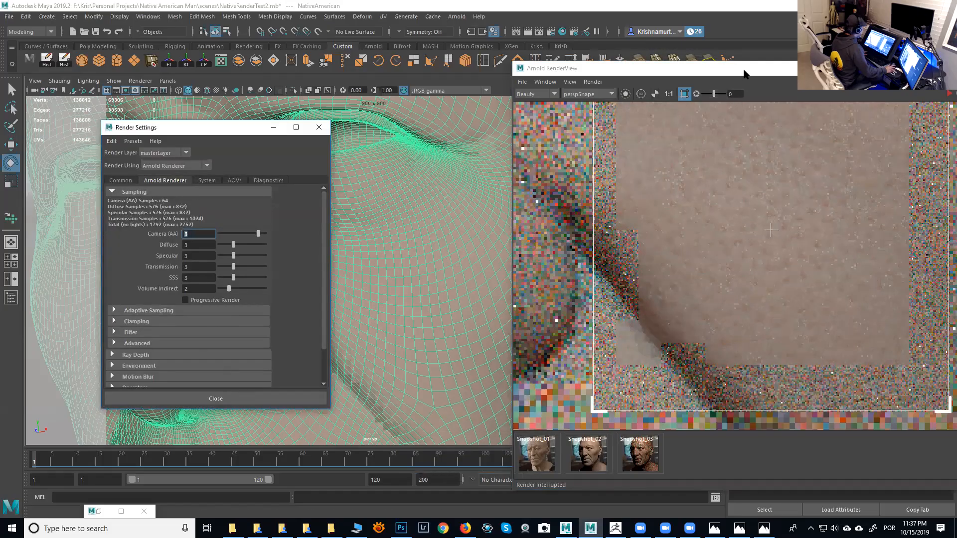
pyautogui.moveTo(744, 70); pyautogui.dragTo(244, 69)
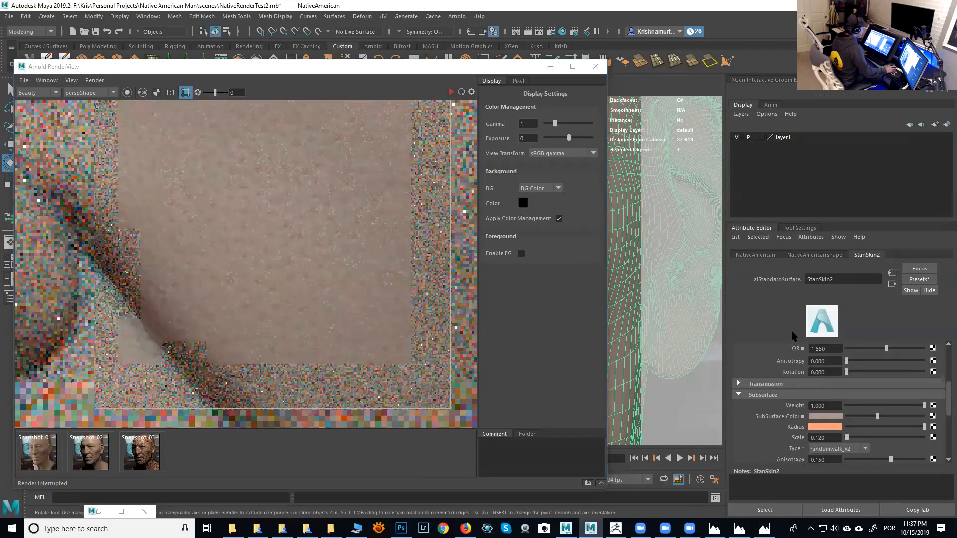
pyautogui.click(813, 255)
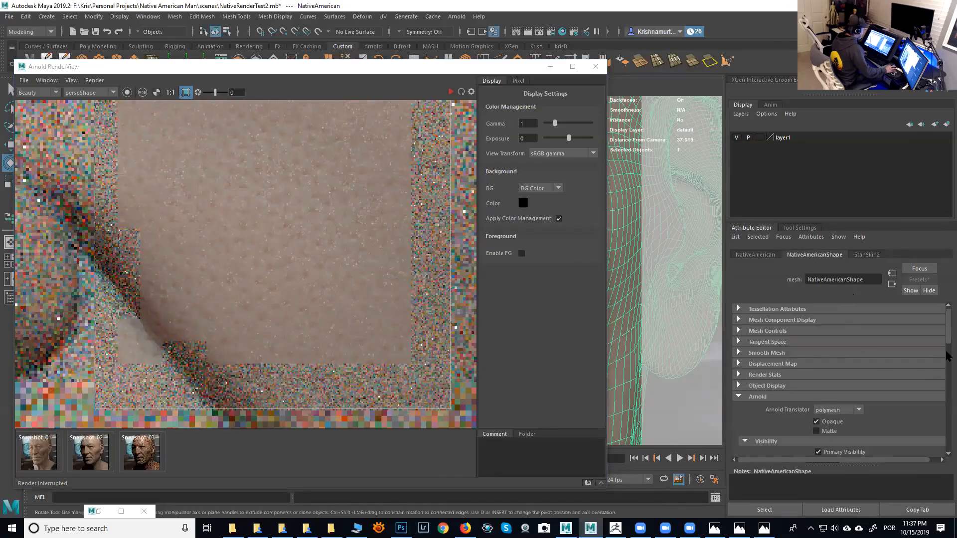
pyautogui.scroll(-10, 947, 356)
pyautogui.scroll(-3, 947, 396)
pyautogui.click(828, 367)
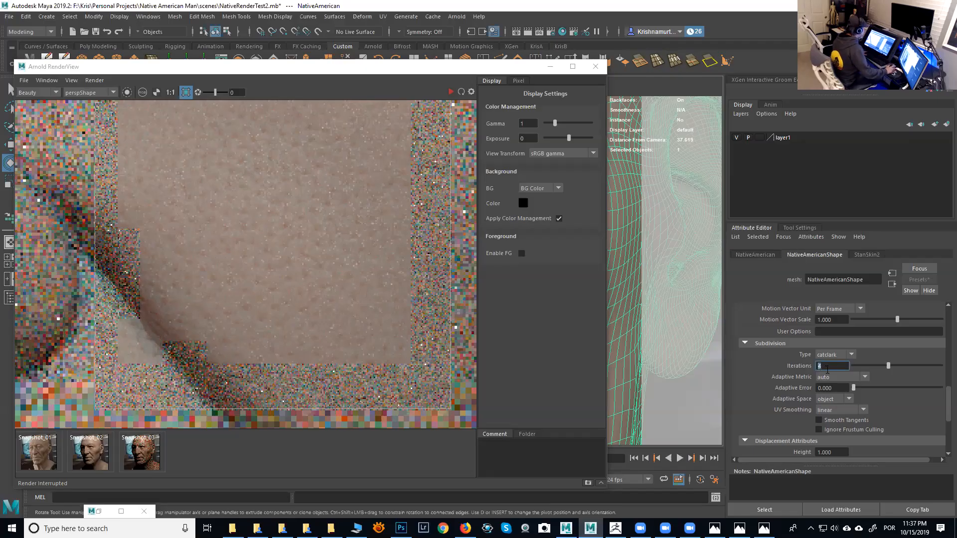
# - Rearrange the Render View beside the viewport and minimize the Render Settings window
pyautogui.click(550, 68)
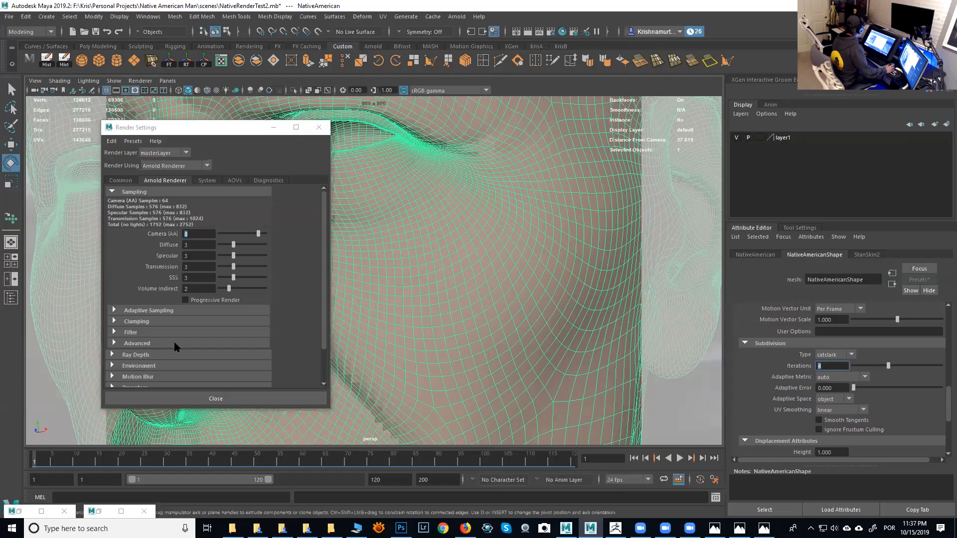
pyautogui.click(42, 512)
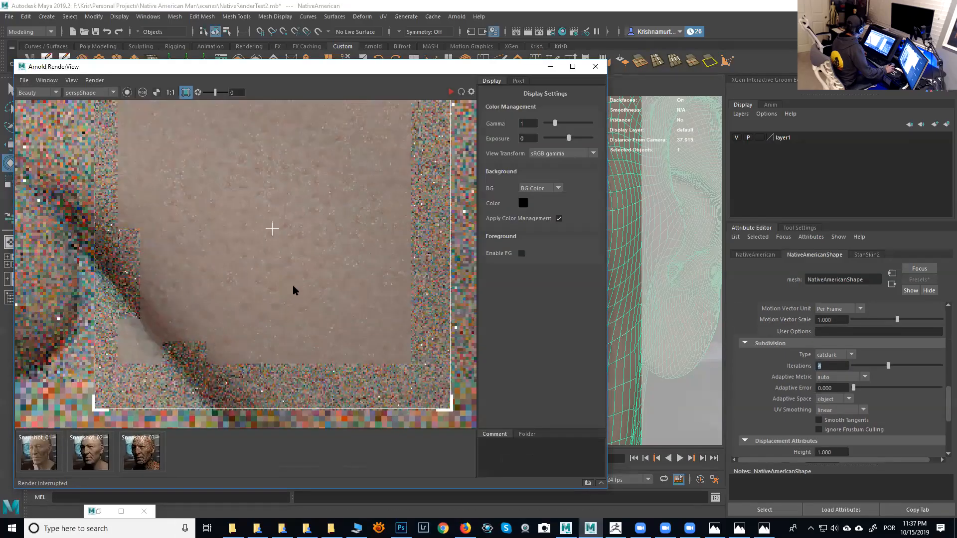
pyautogui.moveTo(441, 68); pyautogui.dragTo(843, 64)
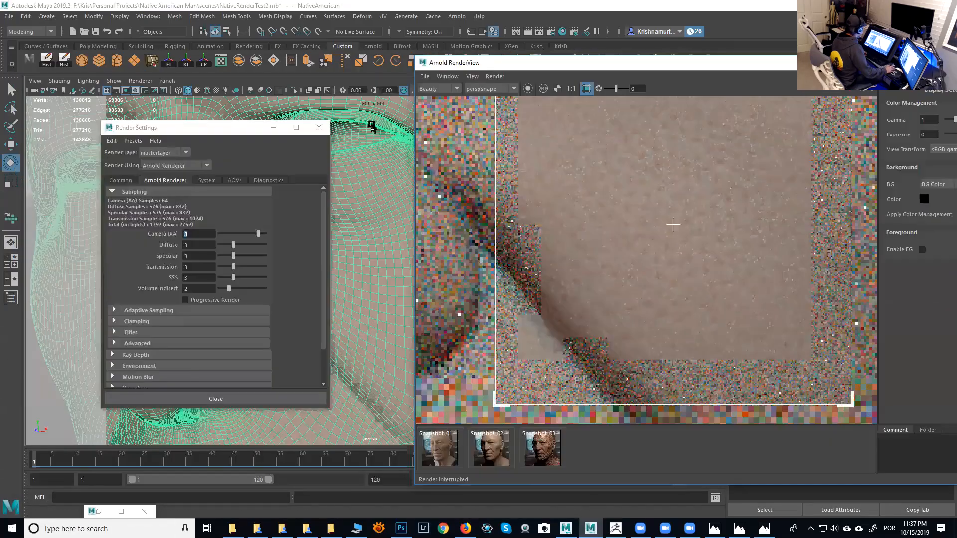
pyautogui.click(273, 128)
# - Orbit the perspective camera around the head to frame the cheek and mouth, and restart the render
pyautogui.keyDown('alt'); pyautogui.moveTo(367, 241); pyautogui.dragTo(295, 224, button='right'); pyautogui.keyUp('alt')
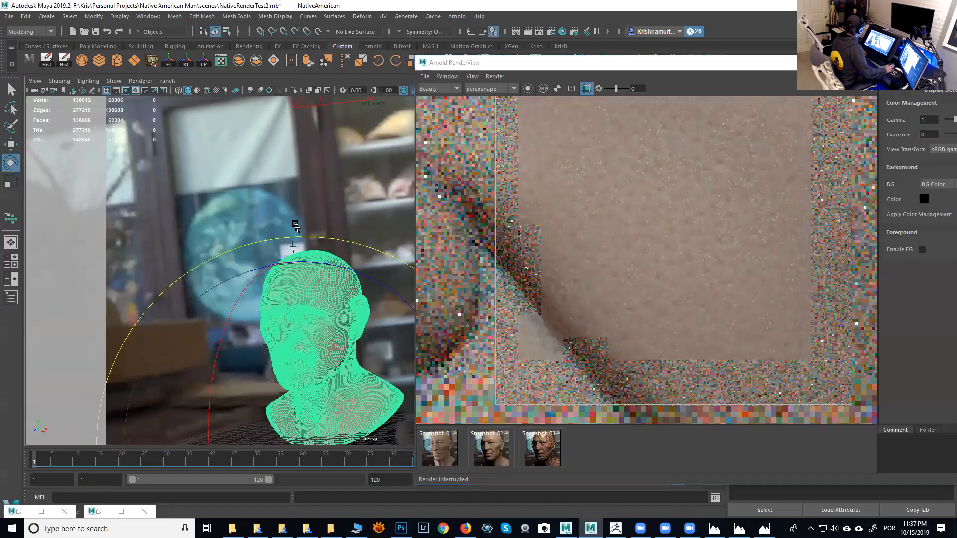
pyautogui.keyDown('alt'); pyautogui.moveTo(295, 225); pyautogui.dragTo(337, 245, button='middle'); pyautogui.keyUp('alt')
pyautogui.press('f')
pyautogui.keyDown('alt'); pyautogui.moveTo(309, 244); pyautogui.dragTo(338, 273); pyautogui.keyUp('alt')
pyautogui.keyDown('alt'); pyautogui.moveTo(337, 274); pyautogui.dragTo(342, 271, button='right'); pyautogui.keyUp('alt')
pyautogui.keyDown('alt'); pyautogui.moveTo(342, 272); pyautogui.dragTo(337, 250); pyautogui.keyUp('alt')
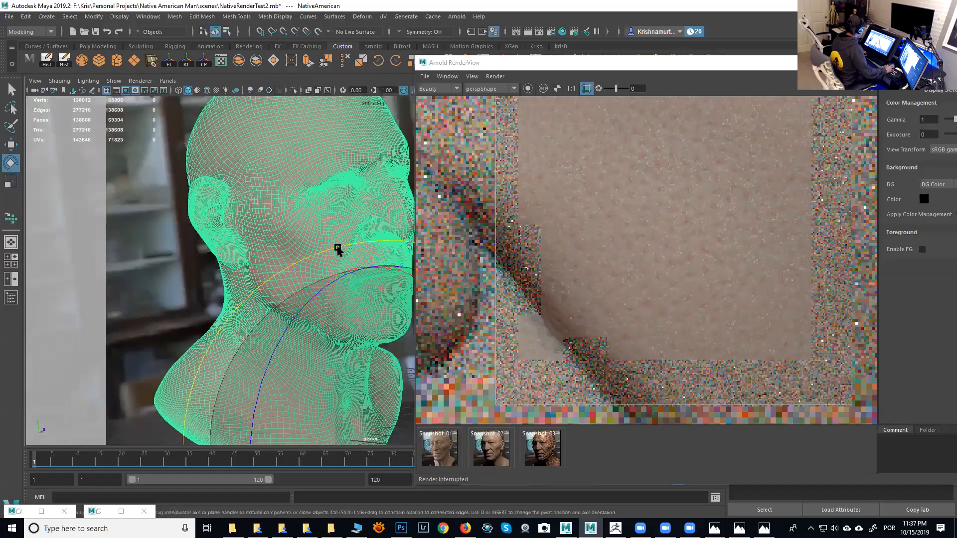
pyautogui.keyDown('alt'); pyautogui.moveTo(338, 250); pyautogui.dragTo(377, 238, button='right'); pyautogui.keyUp('alt')
pyautogui.click(844, 88)
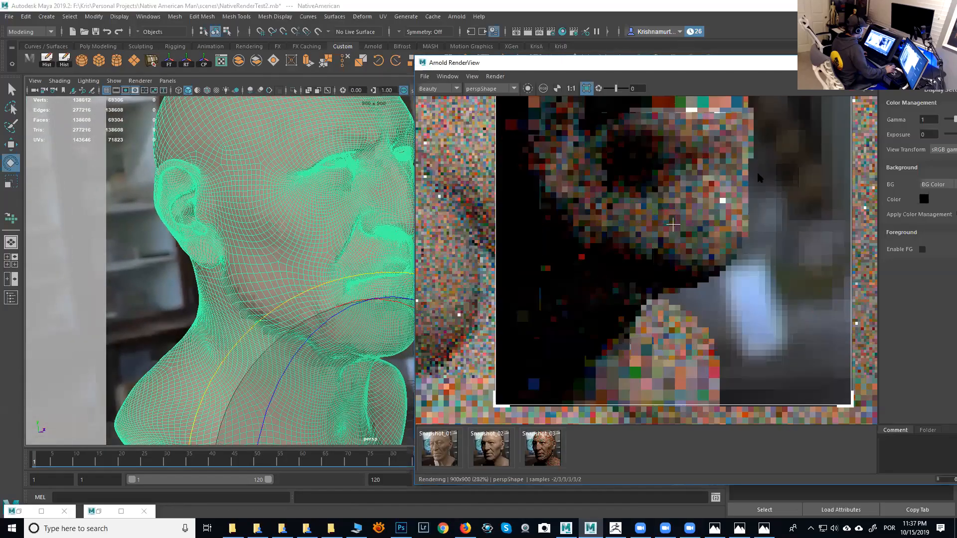
# - Move the camera closer to the lips and draw a new render region over them
pyautogui.keyDown('alt'); pyautogui.moveTo(706, 203); pyautogui.dragTo(708, 289, button='middle'); pyautogui.keyUp('alt')
pyautogui.keyDown('alt'); pyautogui.moveTo(393, 211); pyautogui.dragTo(359, 242, button='middle'); pyautogui.keyUp('alt')
pyautogui.keyDown('alt'); pyautogui.moveTo(359, 241); pyautogui.dragTo(398, 292, button='right'); pyautogui.keyUp('alt')
pyautogui.keyDown('alt'); pyautogui.moveTo(353, 239); pyautogui.dragTo(347, 235); pyautogui.keyUp('alt')
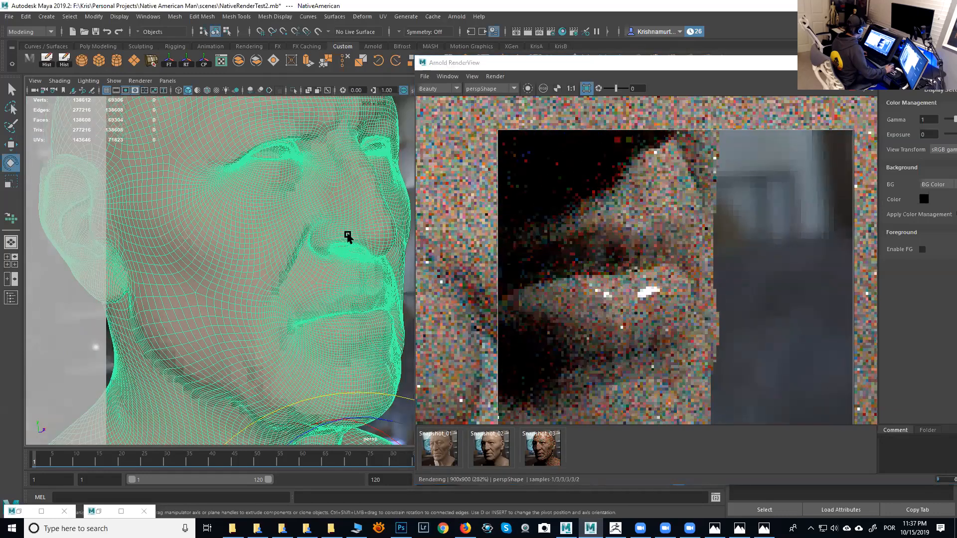
pyautogui.keyDown('alt'); pyautogui.moveTo(357, 236); pyautogui.dragTo(404, 295, button='right'); pyautogui.keyUp('alt')
pyautogui.keyDown('alt'); pyautogui.moveTo(373, 245); pyautogui.dragTo(372, 231); pyautogui.keyUp('alt')
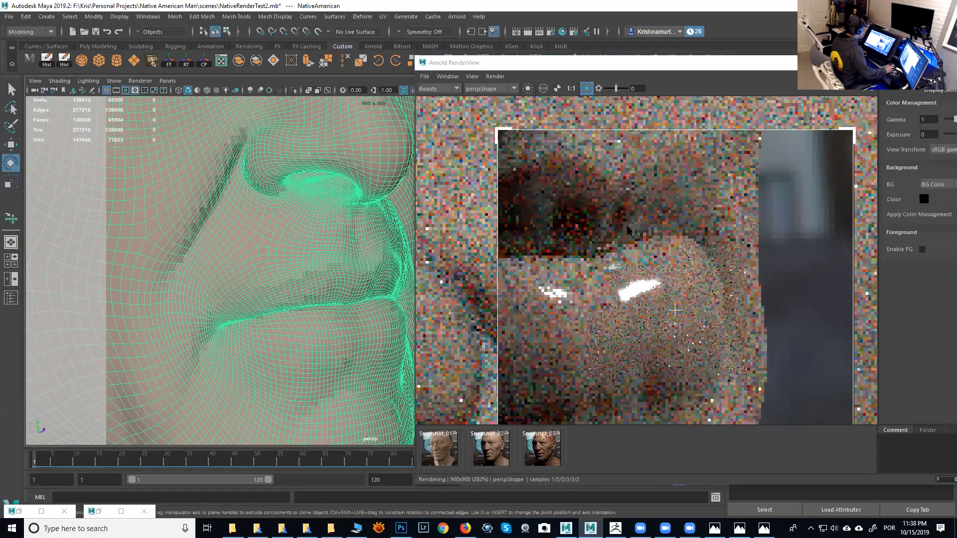
pyautogui.keyDown('alt'); pyautogui.moveTo(665, 216); pyautogui.dragTo(753, 347, button='middle'); pyautogui.keyUp('alt')
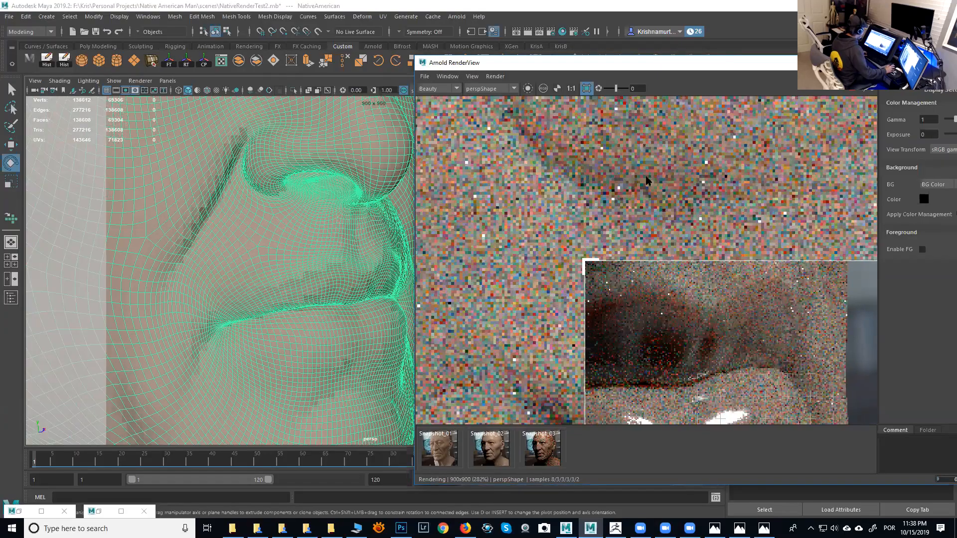
# - Re-render the full frame from a closer lip view and draw a small render region at the mouth corner
pyautogui.scroll(-8, 649, 194)
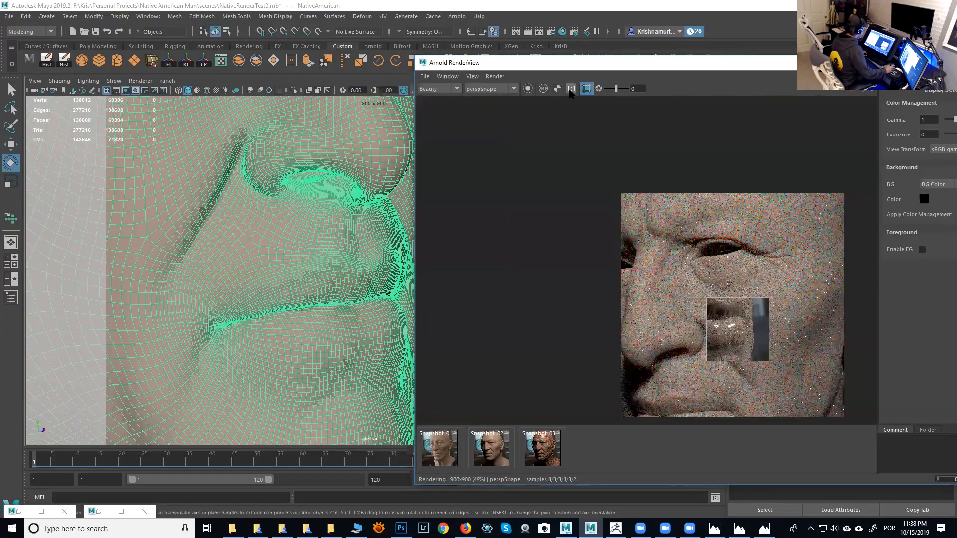
pyautogui.click(586, 89)
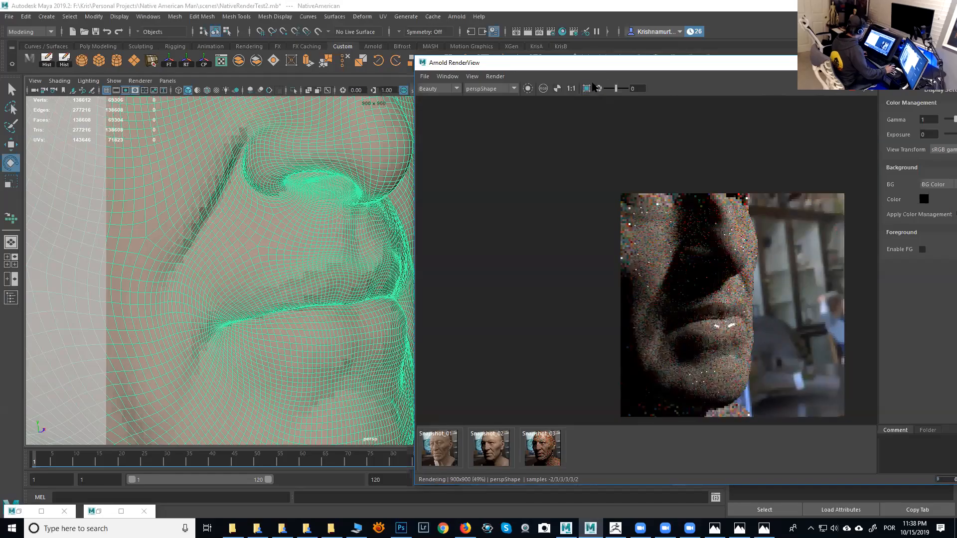
pyautogui.keyDown('alt'); pyautogui.moveTo(349, 253); pyautogui.dragTo(384, 299); pyautogui.keyUp('alt')
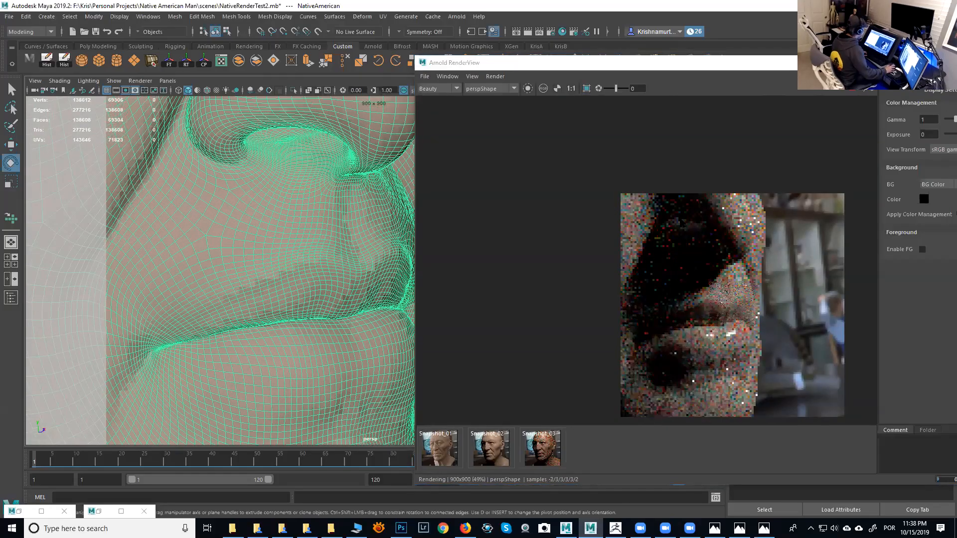
pyautogui.click(586, 88)
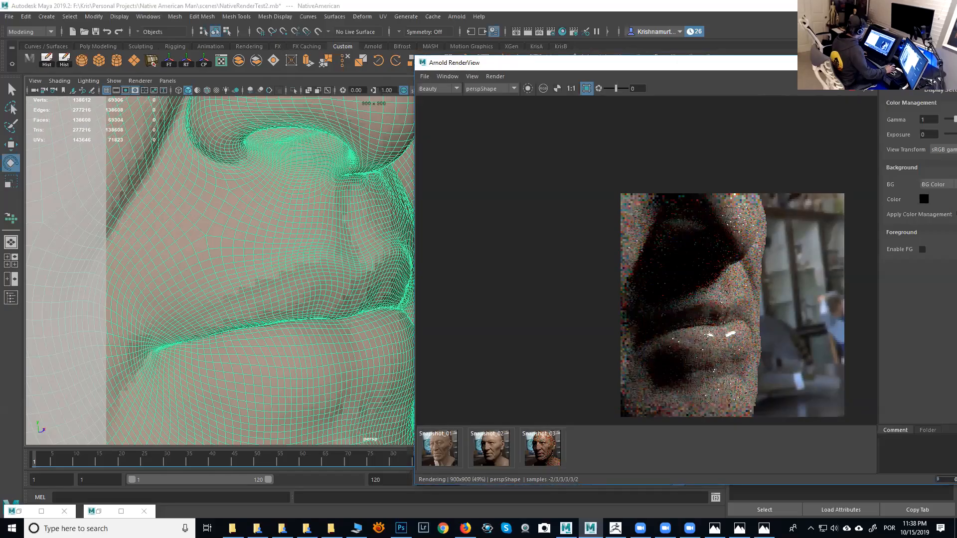
pyautogui.moveTo(767, 320); pyautogui.dragTo(768, 322)
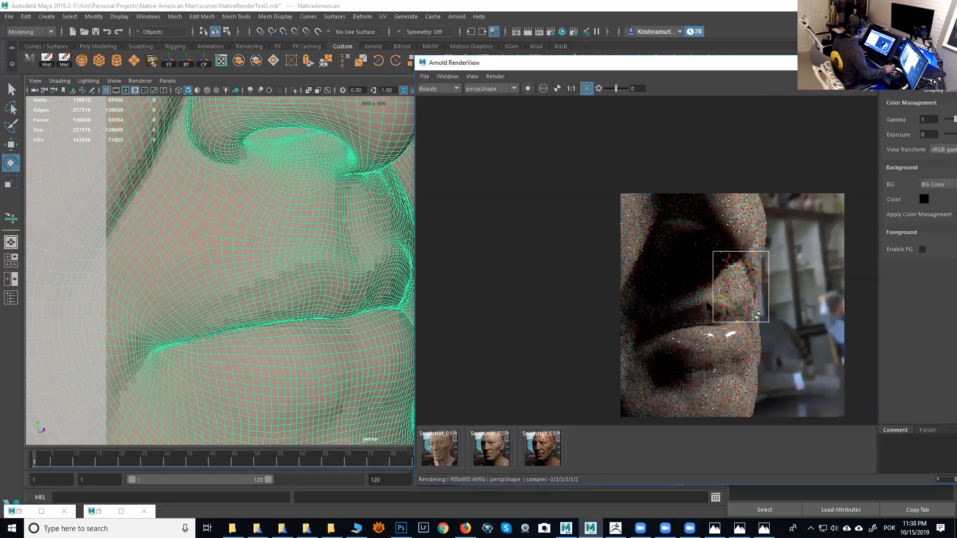
# - Zoom and pan the Render View to inspect the rendered close-up region in detail
pyautogui.keyDown('alt'); pyautogui.moveTo(733, 304); pyautogui.dragTo(707, 301, button='right'); pyautogui.keyUp('alt')
pyautogui.scroll(5, 708, 305)
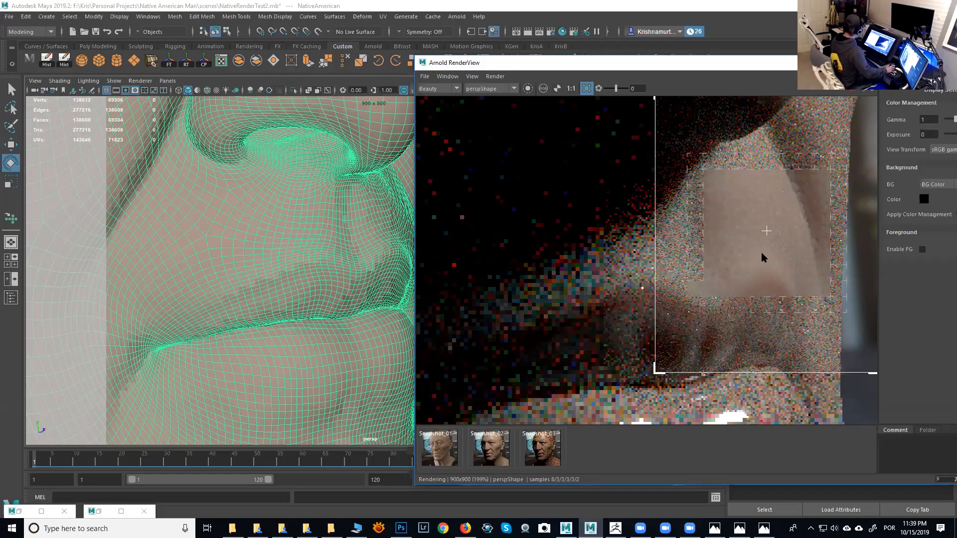
pyautogui.moveTo(740, 247); pyautogui.dragTo(646, 270, button='middle')
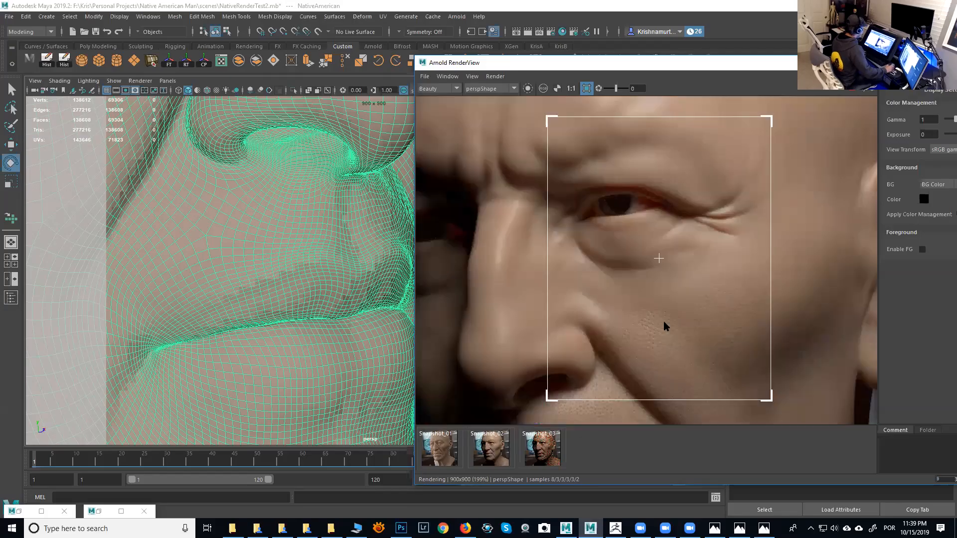
# - Compare the current render against the earlier snapshots by switching back and forth between them
pyautogui.press('Left')
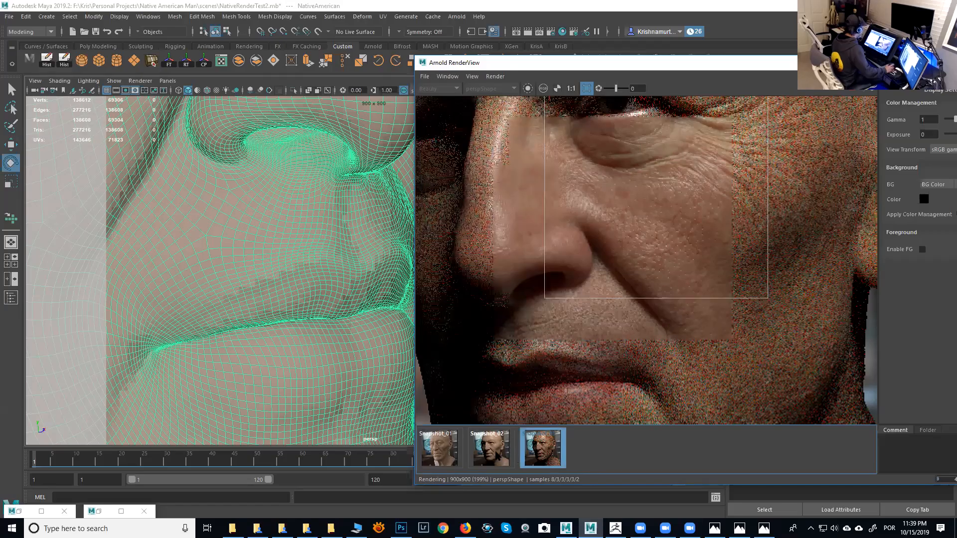
pyautogui.click(491, 450)
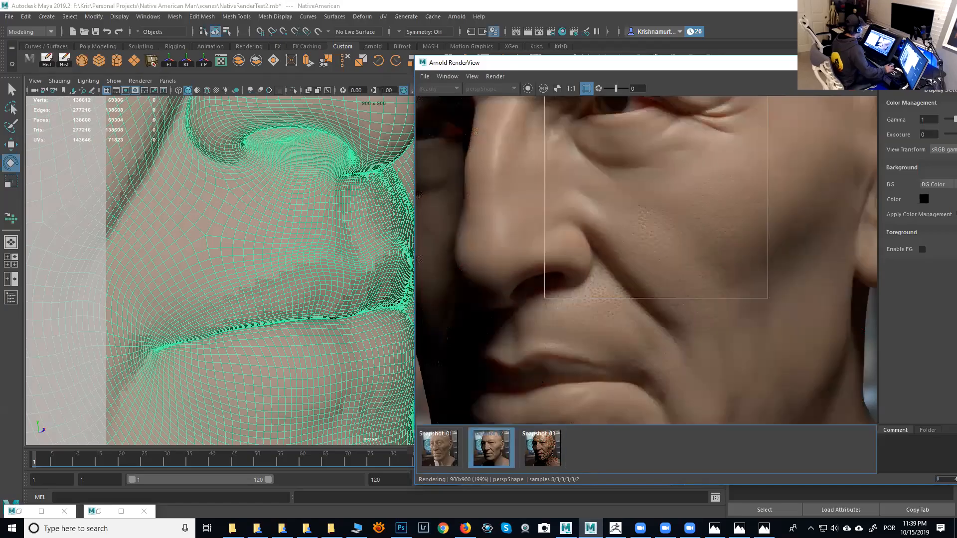
pyautogui.click(543, 448)
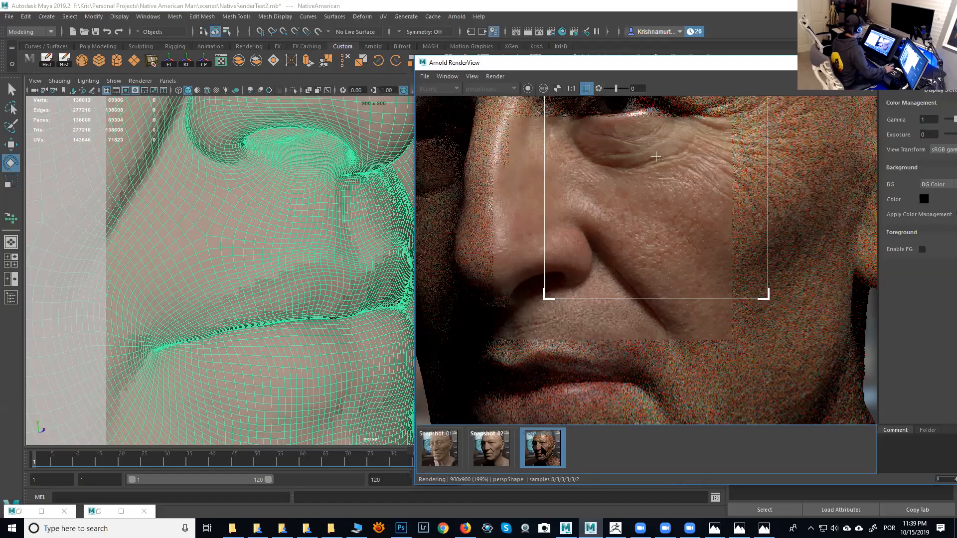
pyautogui.click(491, 448)
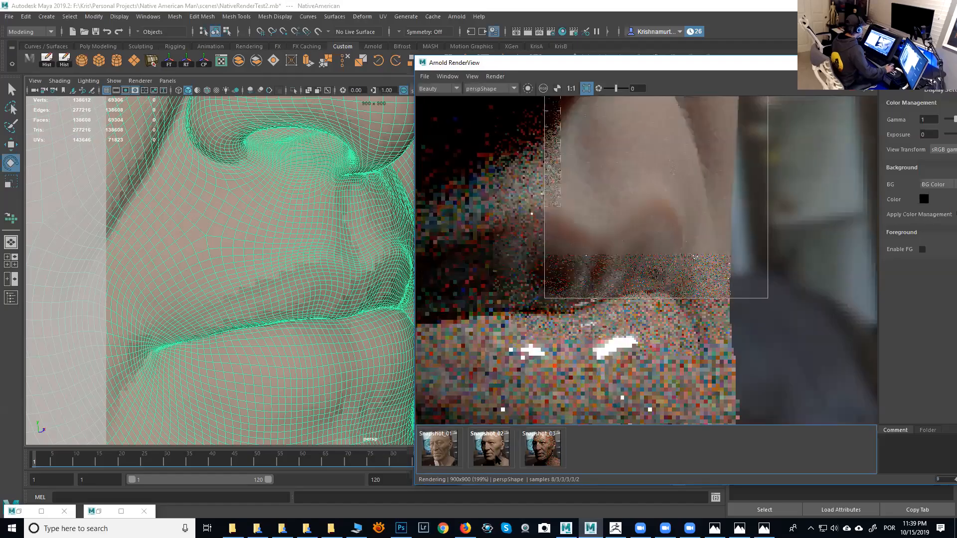
pyautogui.press('Right')
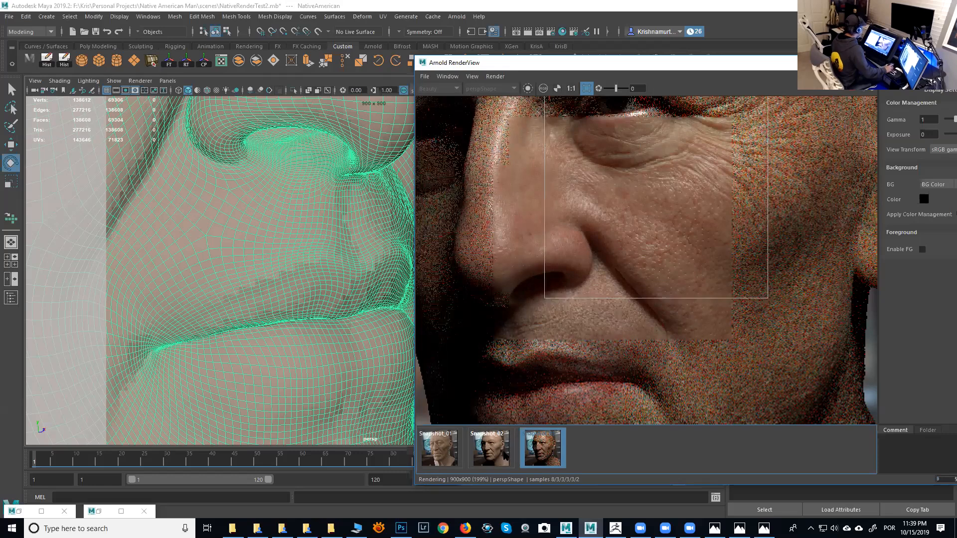
pyautogui.click(489, 444)
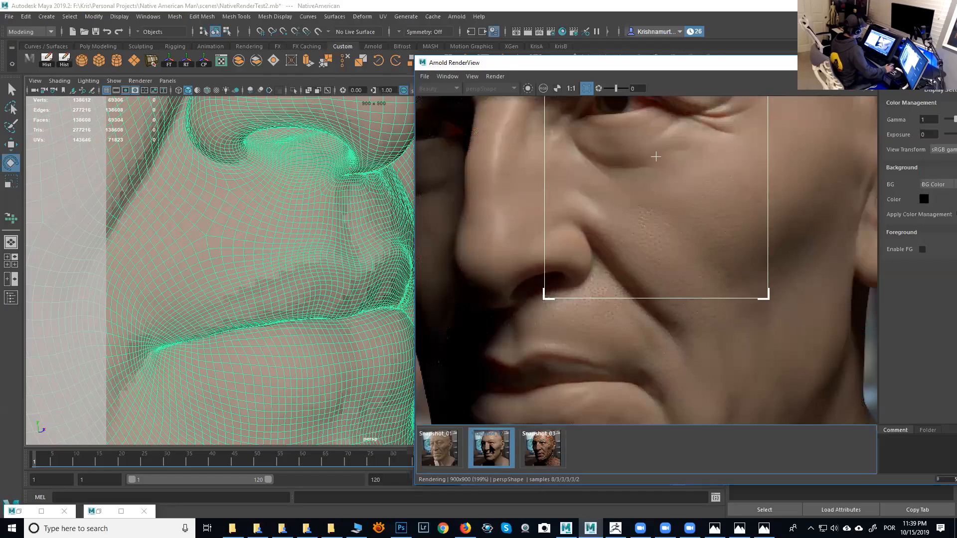
pyautogui.click(489, 444)
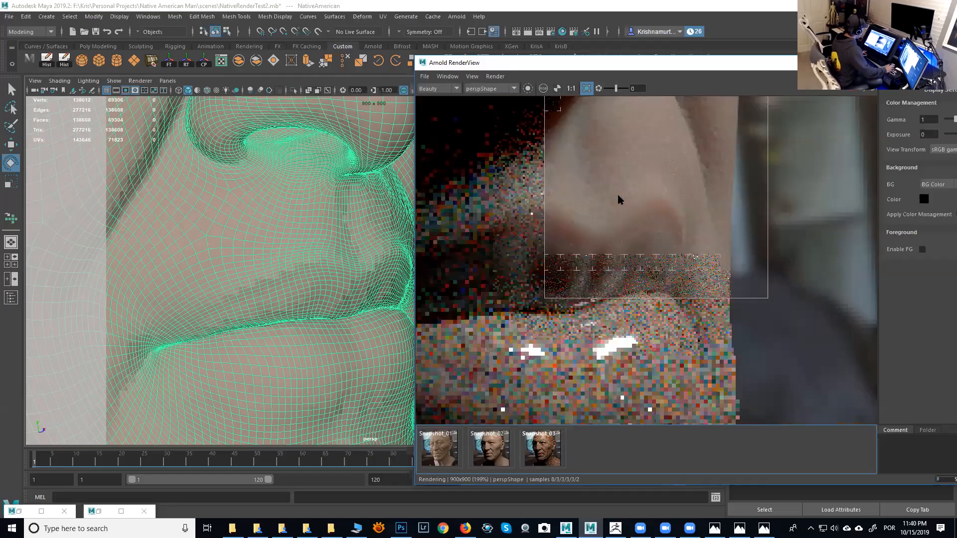
pyautogui.keyDown('alt'); pyautogui.moveTo(646, 238); pyautogui.dragTo(659, 331, button='middle'); pyautogui.keyUp('alt')
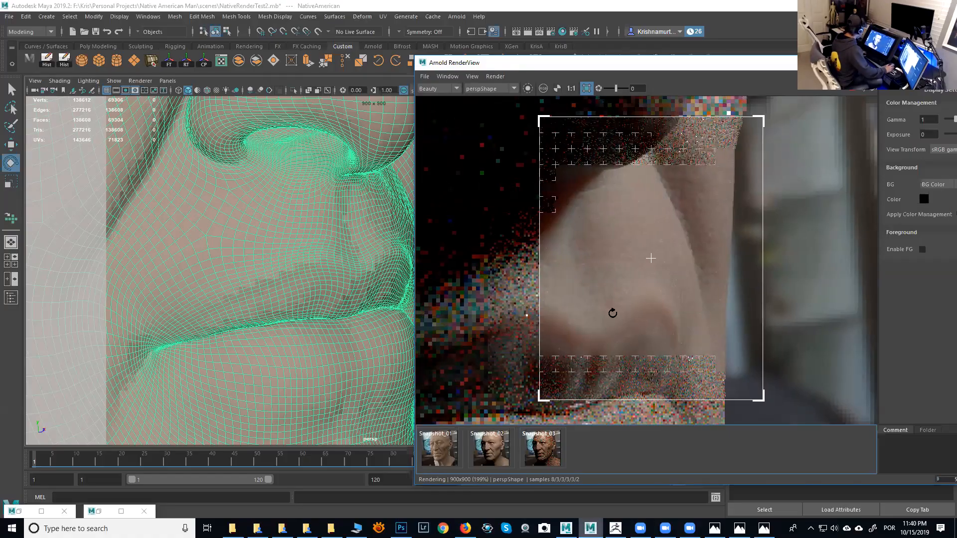
# - Switch to ZBrush, step the head up to its higher subdivision level and zoom in on the nose and cheek skin detail
pyautogui.hotkey('alt', 'Tab')
pyautogui.moveTo(613, 313); pyautogui.dragTo(616, 305)
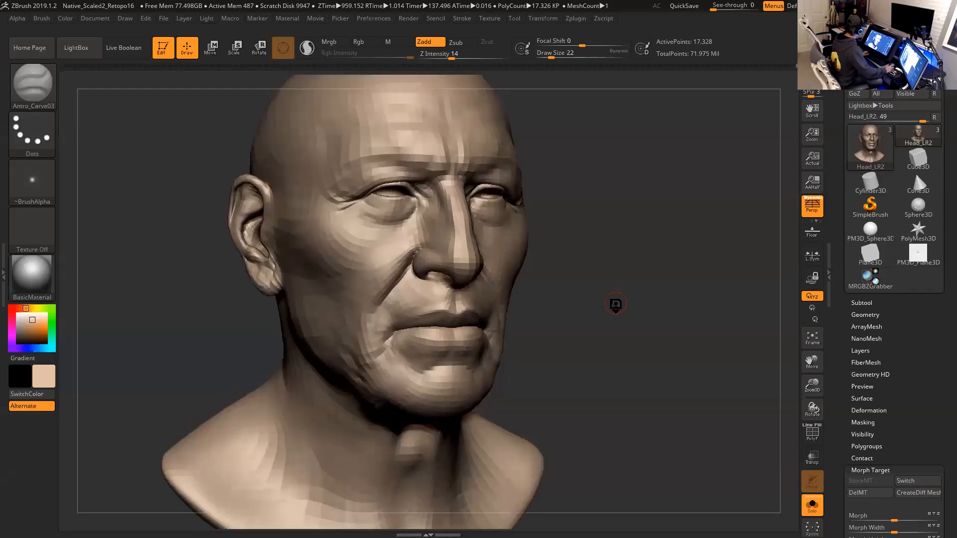
pyautogui.press('d')
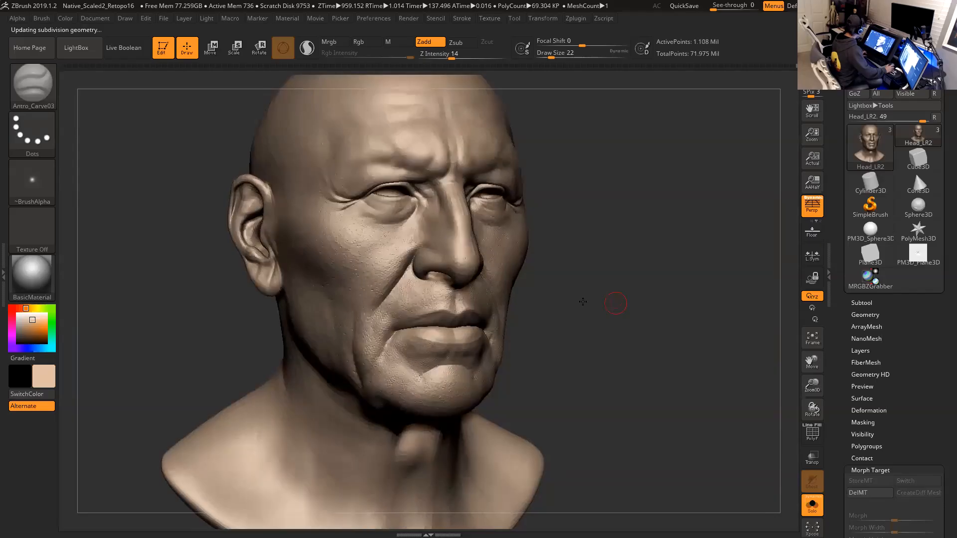
pyautogui.moveTo(715, 299); pyautogui.dragTo(681, 305)
pyautogui.keyDown('alt'); pyautogui.moveTo(479, 352); pyautogui.dragTo(183, 317); pyautogui.keyUp('alt')
pyautogui.keyDown('alt'); pyautogui.moveTo(168, 281); pyautogui.dragTo(208, 277); pyautogui.keyUp('alt')
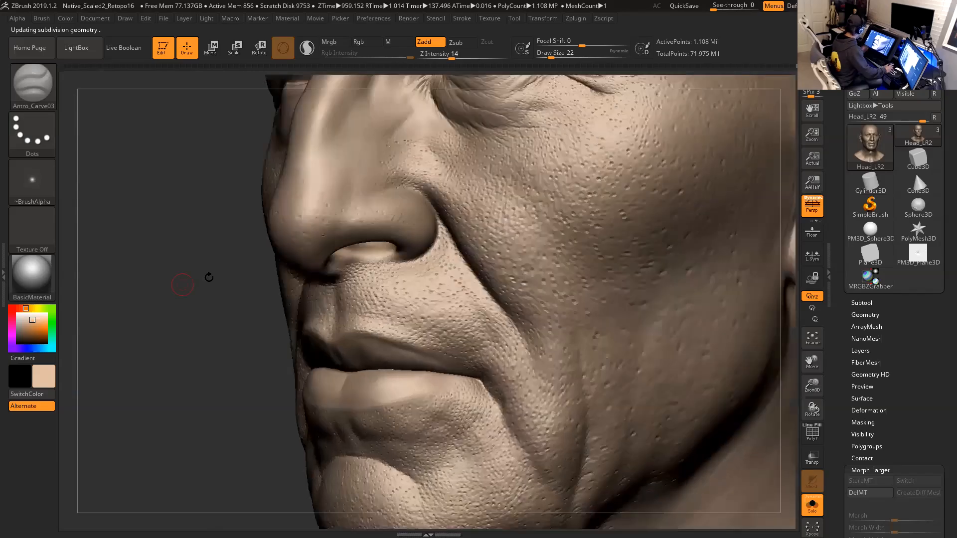